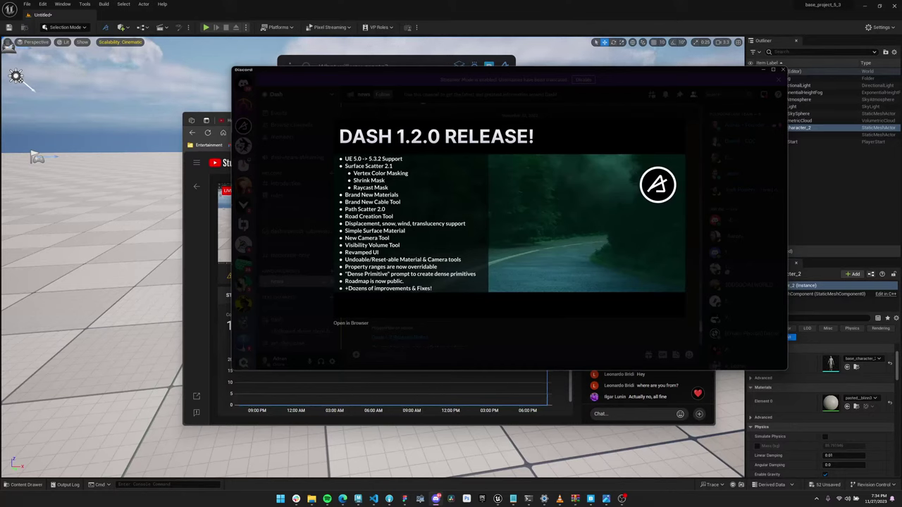
# - Switch to Unreal Editor and create a dense plane primitive around the character with the Dash prompt "dense plane"
pyautogui.hotkey('alt', 'Tab')
pyautogui.moveTo(362, 97); pyautogui.dragTo(366, 155, button='right')
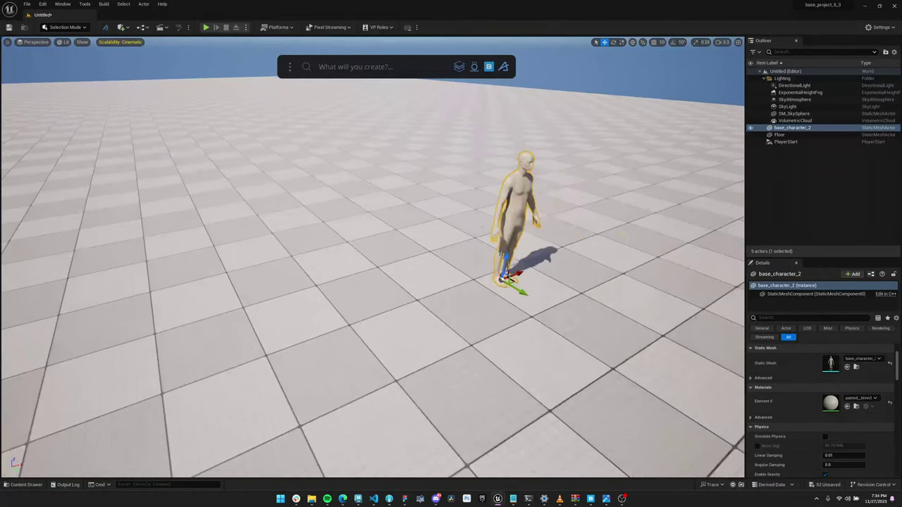
pyautogui.write('dense plane')
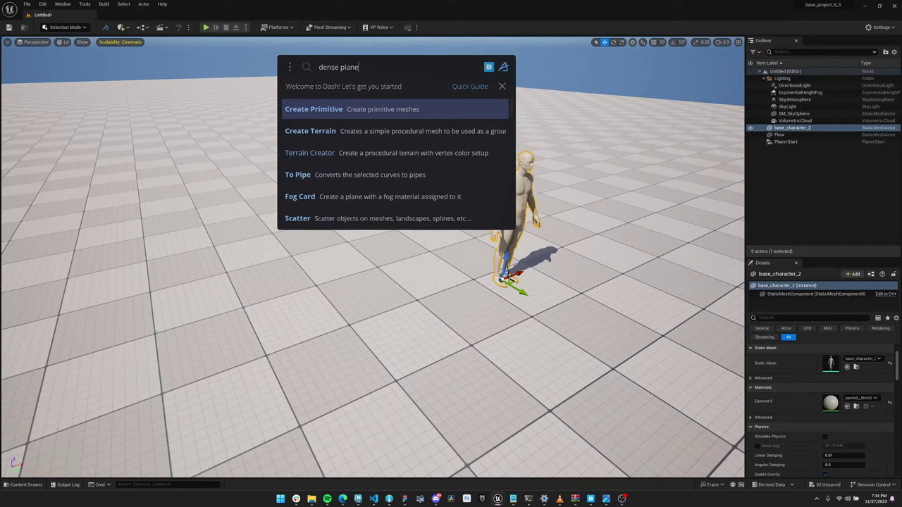
pyautogui.press('Return')
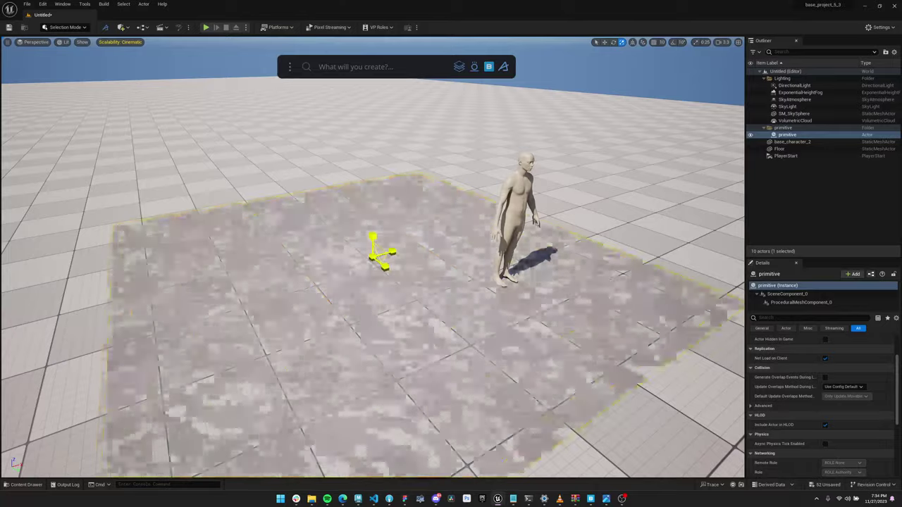
pyautogui.press('w')
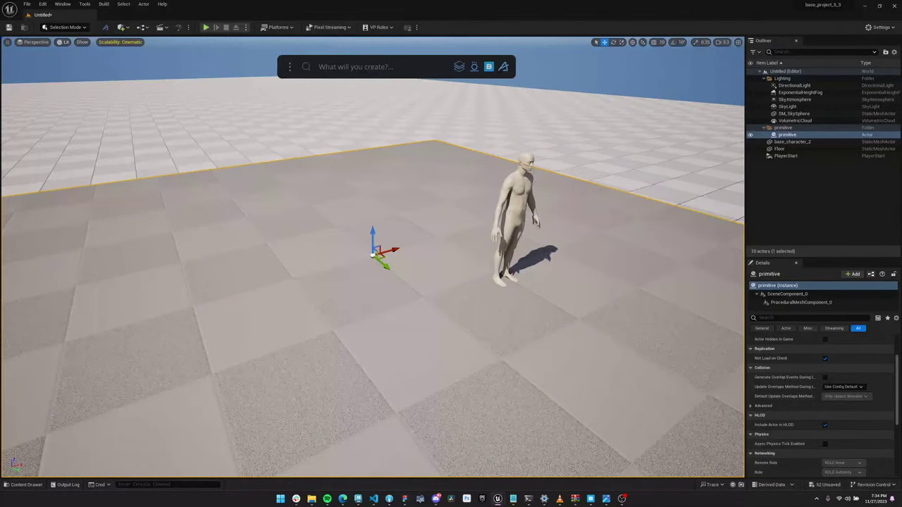
# - Inspect the dense plane's mesh subdivision in Wireframe view mode and return the viewport to Lit
pyautogui.click(64, 42)
pyautogui.click(78, 78)
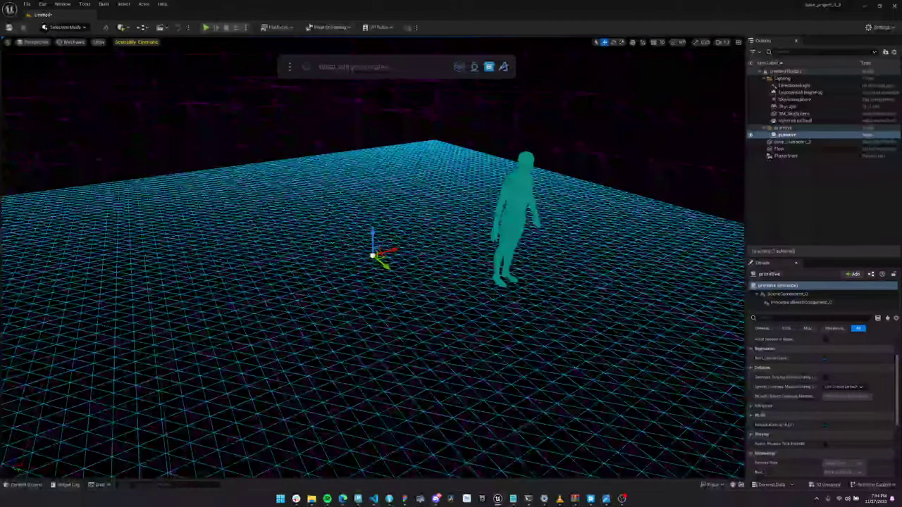
pyautogui.moveTo(373, 257)
pyautogui.keyDown('alt'); pyautogui.mouseDown()
pyautogui.moveTo(359, 259)
pyautogui.moveTo(416, 236)
pyautogui.moveTo(370, 262)
pyautogui.mouseUp(); pyautogui.keyUp('alt')
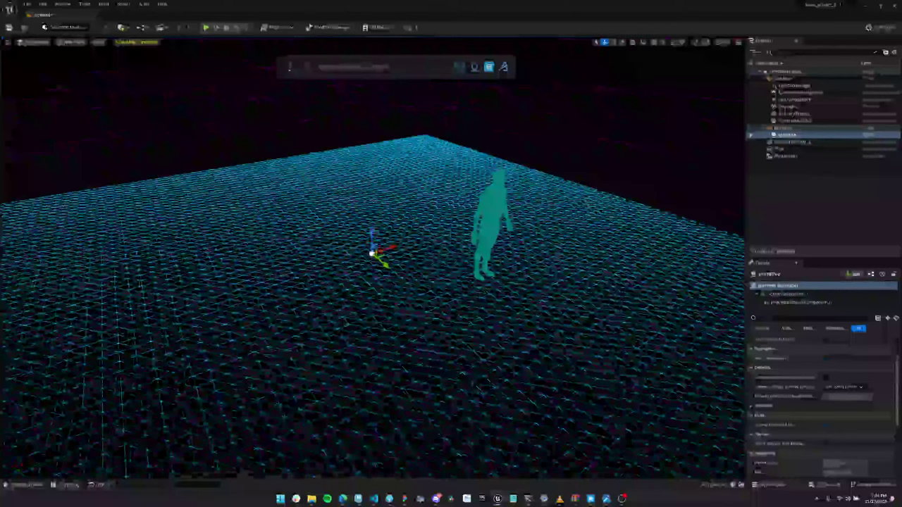
pyautogui.click(71, 43)
pyautogui.click(79, 61)
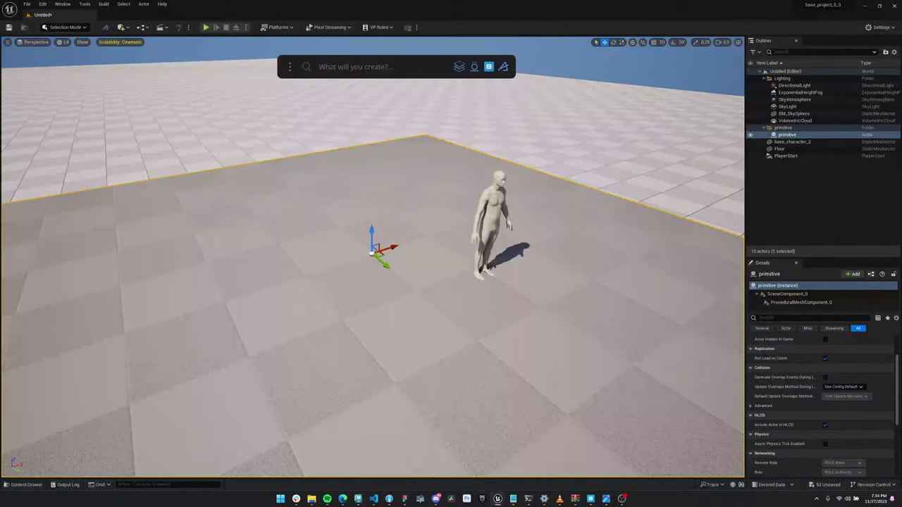
# - Open the Dash content library, try a search for "3d plants", and find grass assets with the search "grass patch"
pyautogui.click(488, 67)
pyautogui.moveTo(176, 82); pyautogui.dragTo(149, 77)
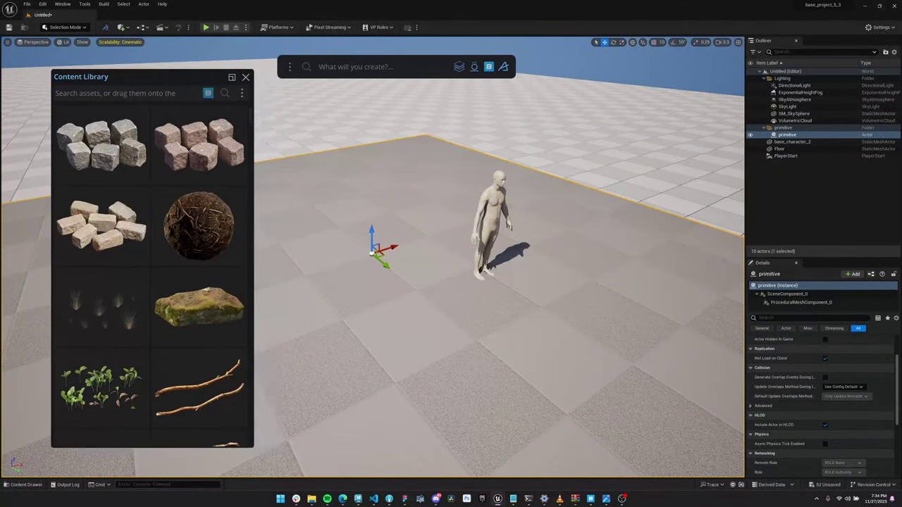
pyautogui.write('3d plant')
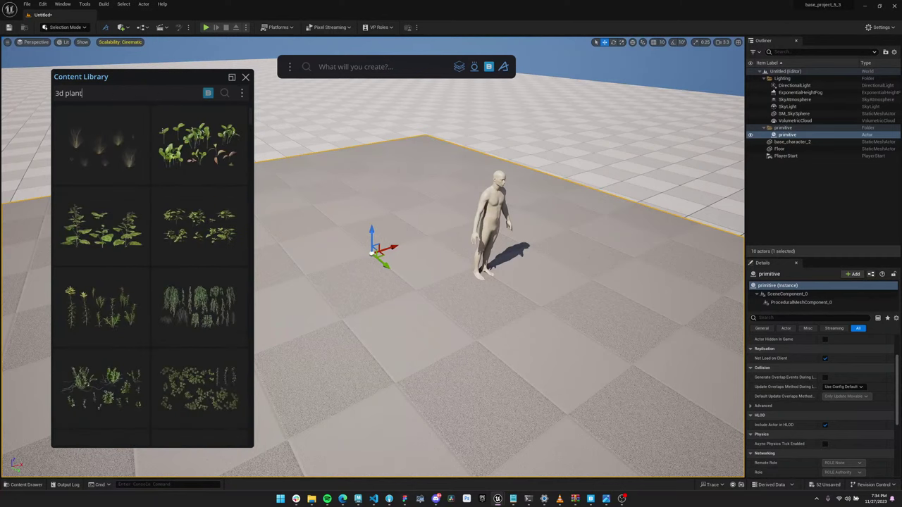
pyautogui.write('s')
pyautogui.hotkey('ctrl', 'a')
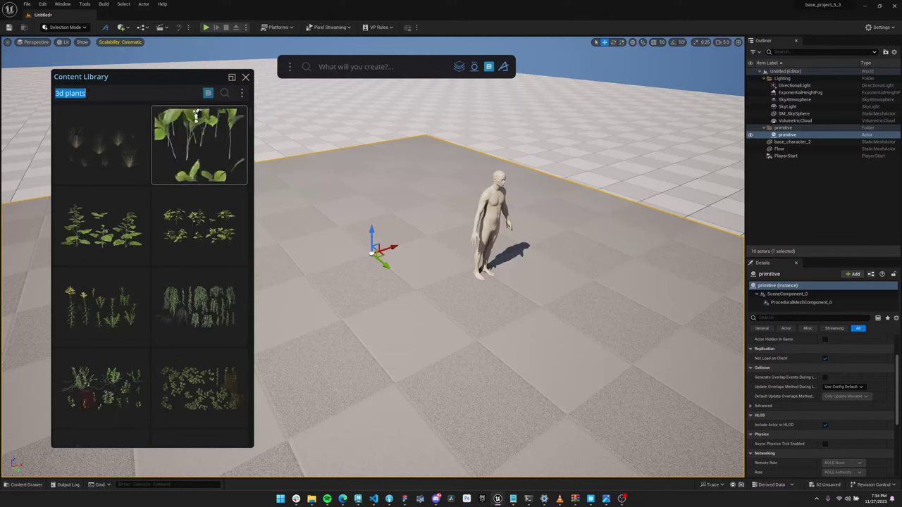
pyautogui.write('grass pa')
pyautogui.write('tch')
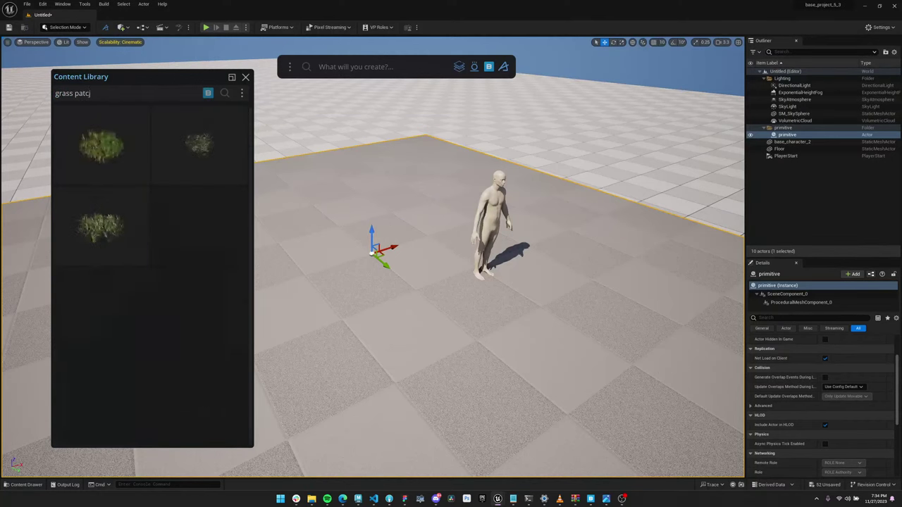
pyautogui.scroll(-2, 200, 317)
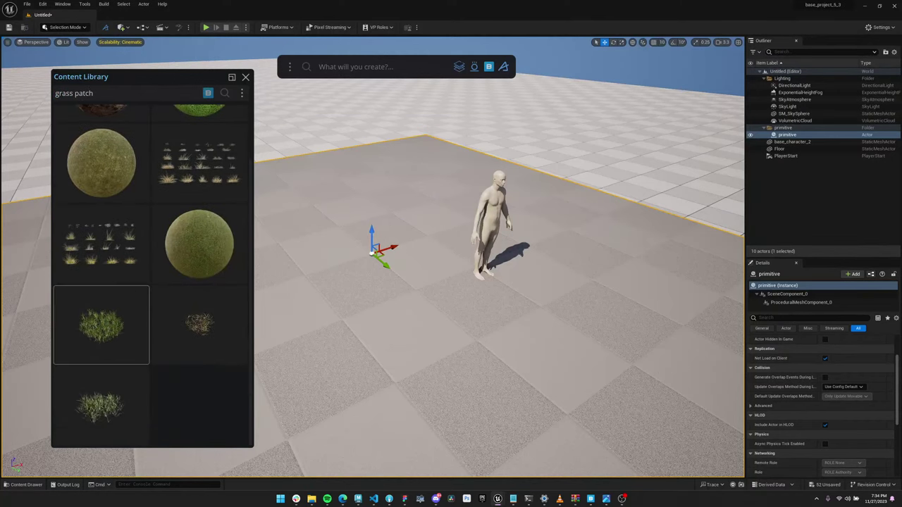
# - Scatter the green grass clumps asset over the dense plane using Scatter Here
pyautogui.moveTo(101, 322); pyautogui.dragTo(183, 317)
pyautogui.moveTo(372, 254); pyautogui.dragTo(373, 253)
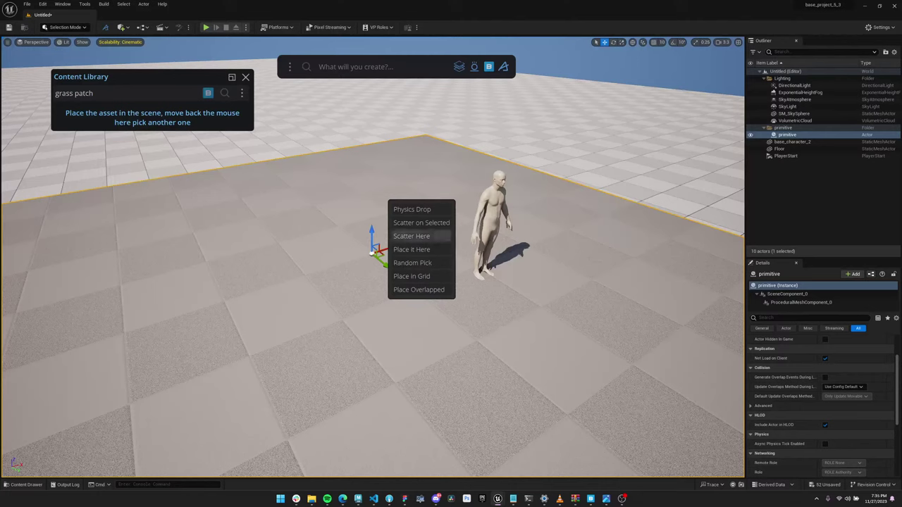
pyautogui.click(411, 236)
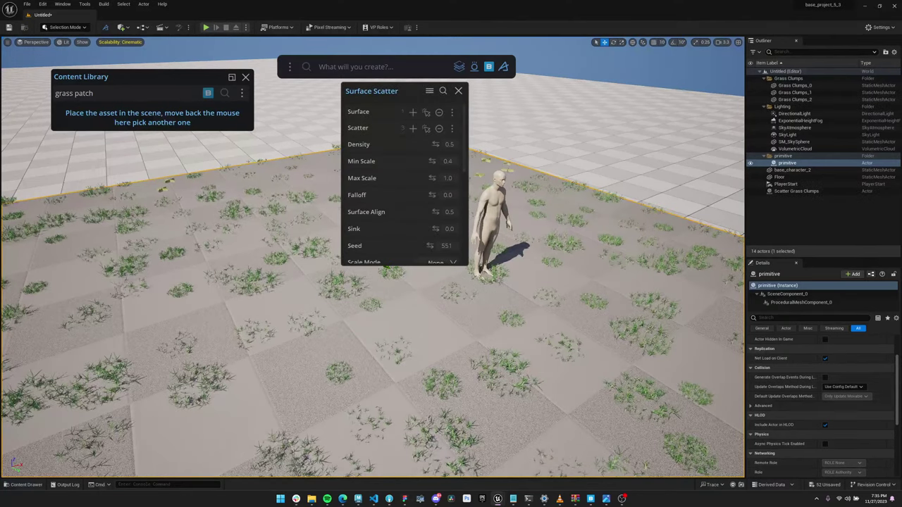
# - Clear the content library search and move the library window aside to reveal the plane
pyautogui.moveTo(152, 112)
pyautogui.hotkey('ctrl', 'a')
pyautogui.press('BackSpace')
pyautogui.moveTo(144, 77); pyautogui.dragTo(81, 54)
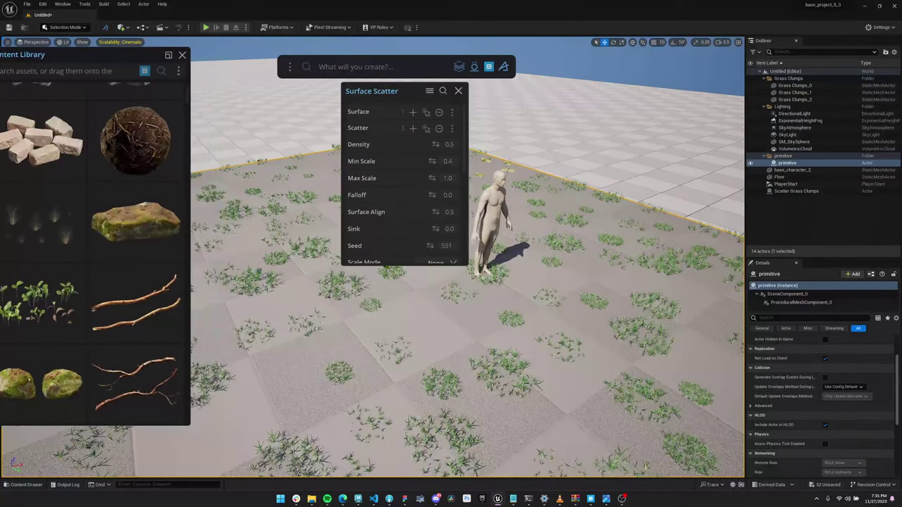
# - Move the Surface Scatter window away from the character and adjust the grass scatter's density to 0.79
pyautogui.moveTo(394, 91); pyautogui.dragTo(638, 64)
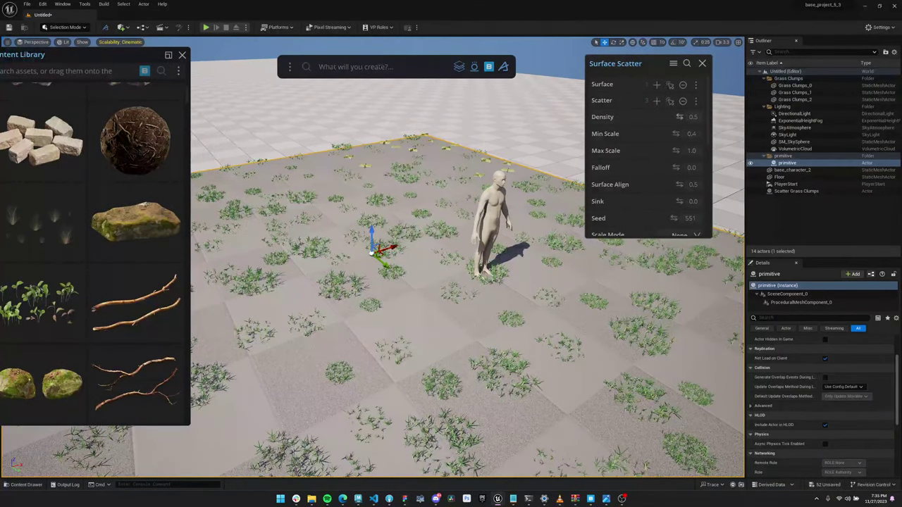
pyautogui.moveTo(679, 117); pyautogui.dragTo(705, 117)
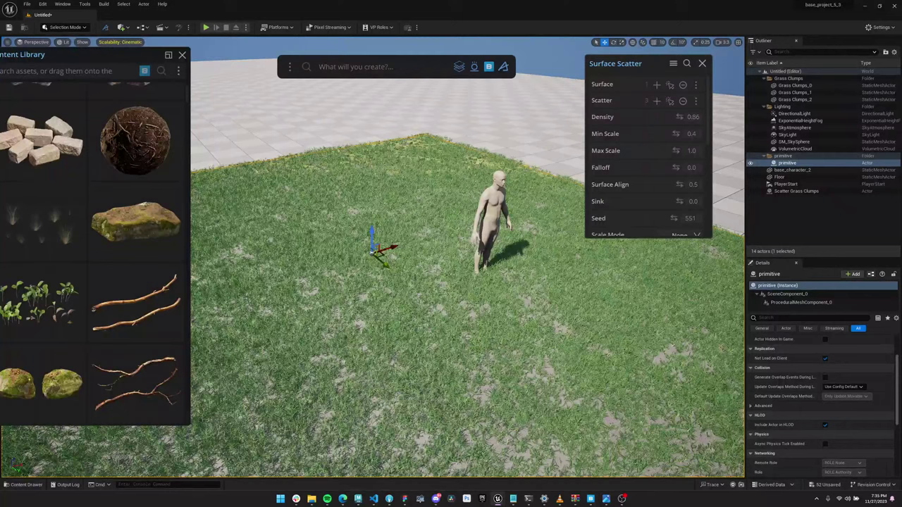
pyautogui.moveTo(451, 296); pyautogui.dragTo(507, 312, button='middle')
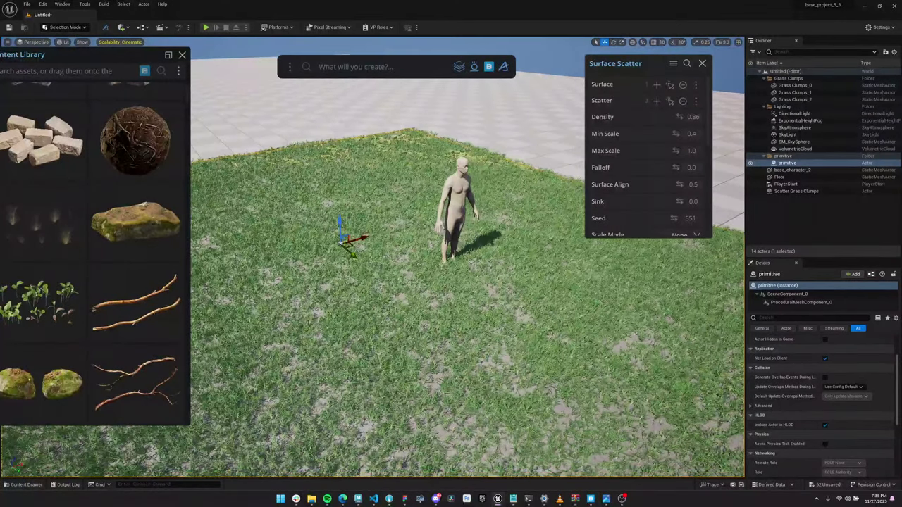
pyautogui.press('Escape')
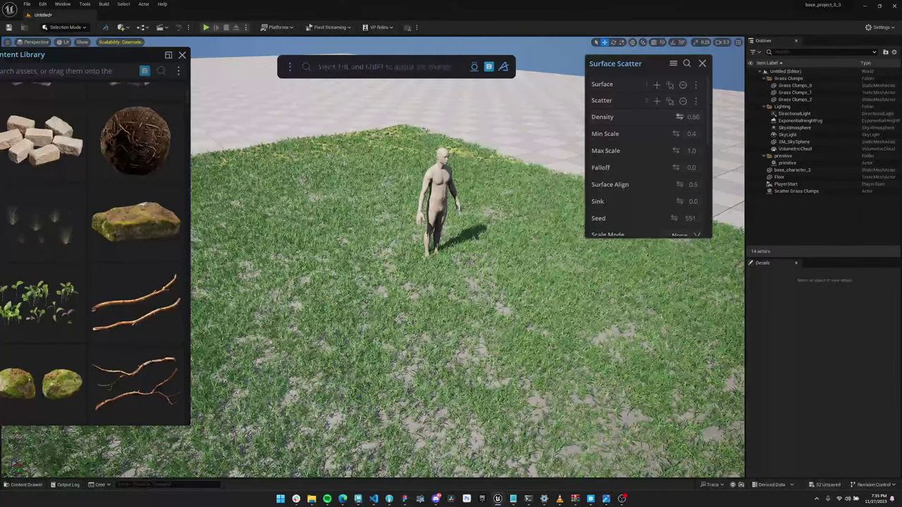
pyautogui.moveTo(679, 117); pyautogui.dragTo(671, 117)
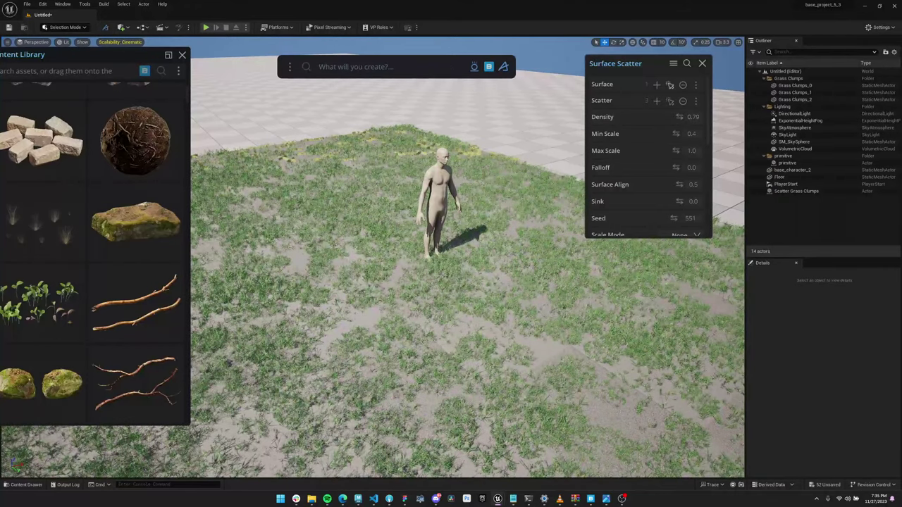
# - Switch the viewport's view mode to Path Tracing and rearrange the floating windows around the character
pyautogui.moveTo(650, 64); pyautogui.dragTo(588, 93)
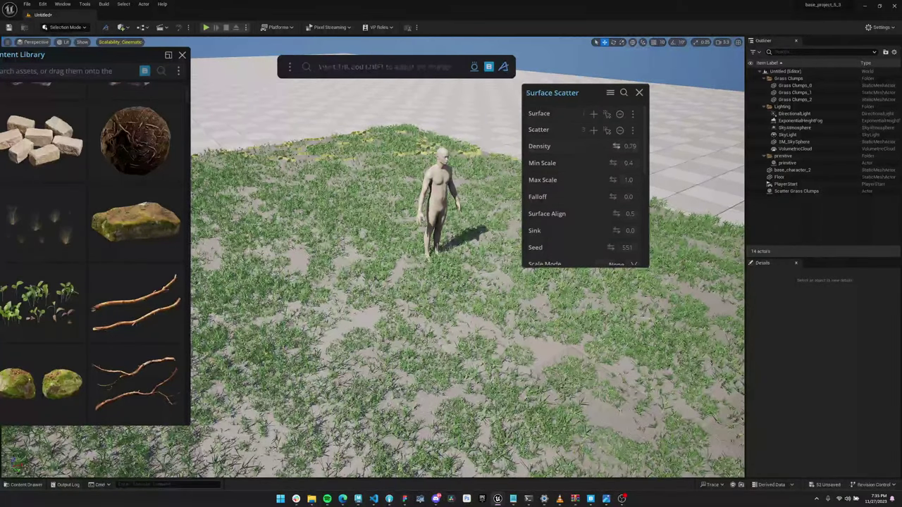
pyautogui.moveTo(423, 296); pyautogui.dragTo(374, 303, button='right')
pyautogui.moveTo(92, 55); pyautogui.dragTo(196, 98)
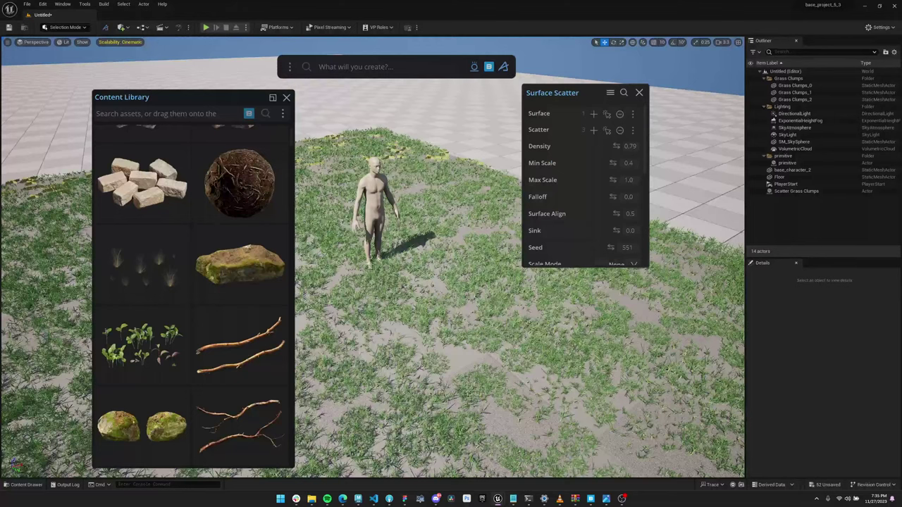
pyautogui.click(62, 41)
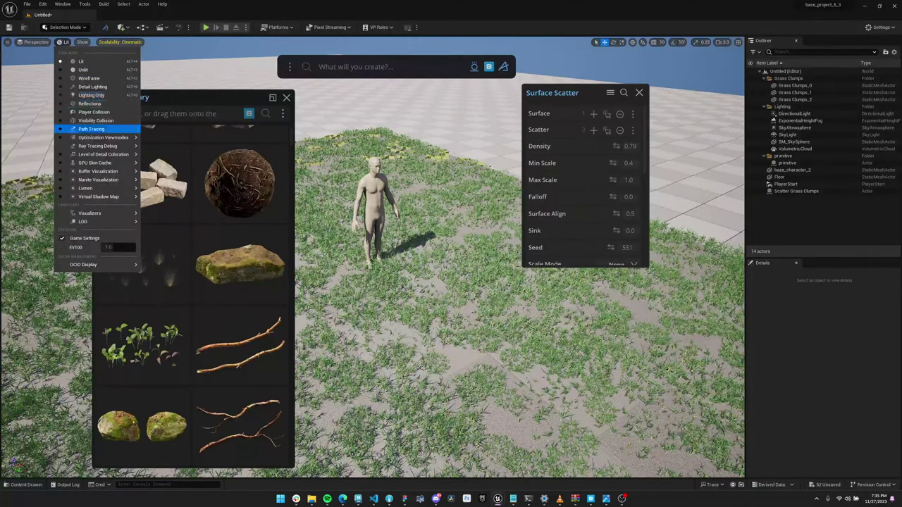
pyautogui.click(91, 129)
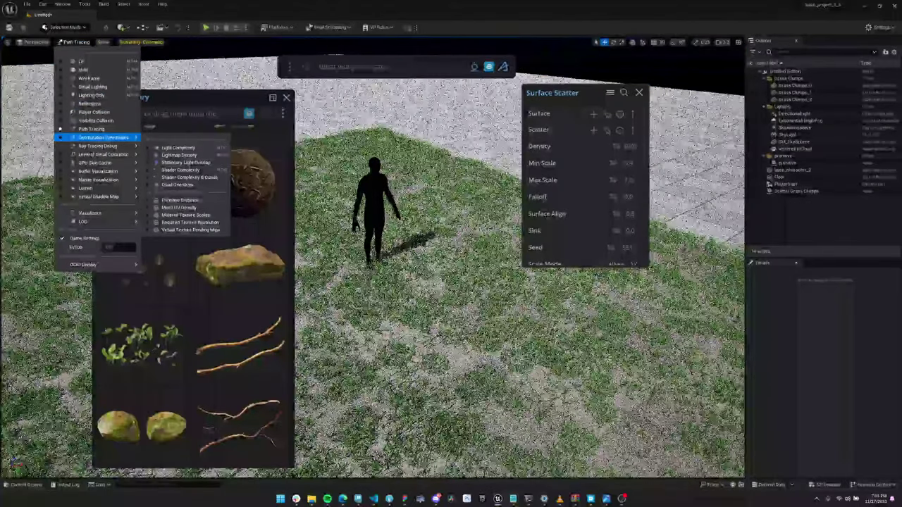
pyautogui.moveTo(191, 97); pyautogui.dragTo(88, 67)
pyautogui.moveTo(416, 296)
pyautogui.mouseDown(button='right')
pyautogui.moveTo(359, 317)
pyautogui.moveTo(386, 314)
pyautogui.mouseUp(button='right')
# - Apply the dark soil material with roots from the content library to the plane and close the library
pyautogui.moveTo(570, 92); pyautogui.dragTo(600, 85)
pyautogui.click(138, 154)
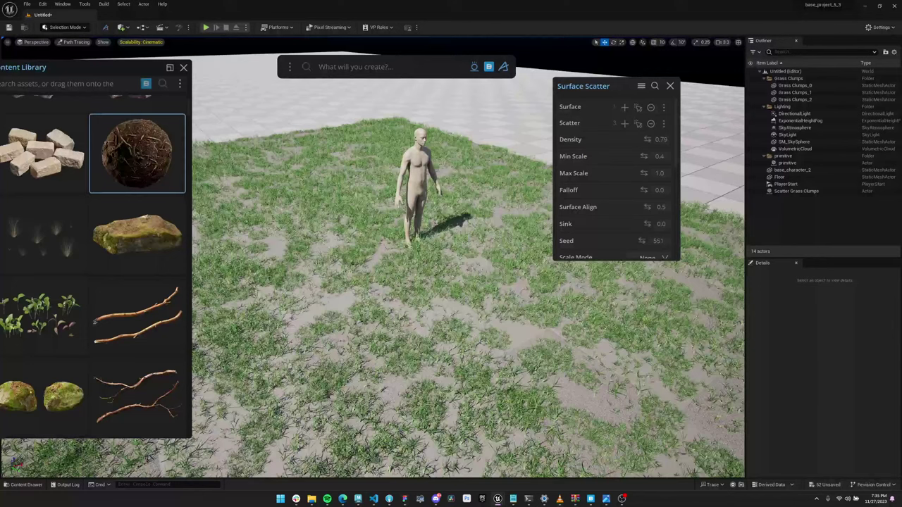
pyautogui.moveTo(138, 154); pyautogui.dragTo(282, 282)
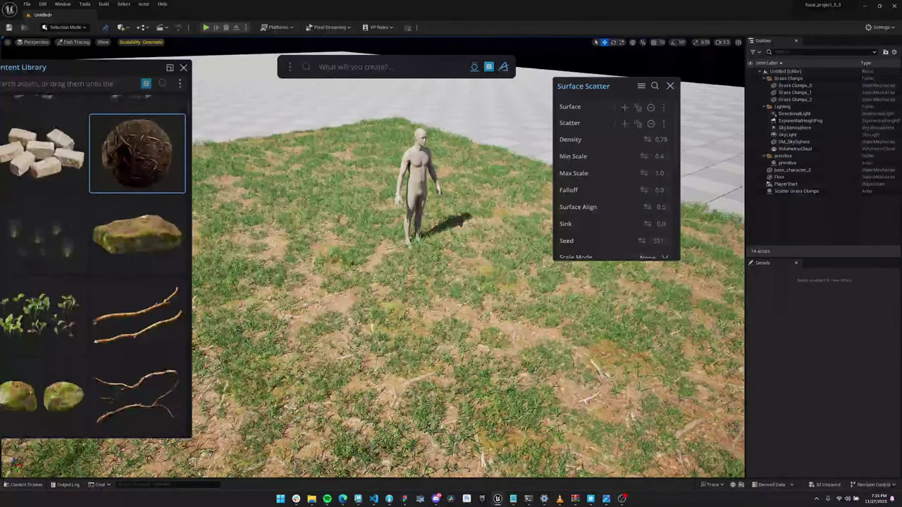
pyautogui.click(183, 68)
# - Increase the grass scatter's density slightly and close the Surface Scatter settings
pyautogui.moveTo(372, 282); pyautogui.dragTo(422, 271, button='middle')
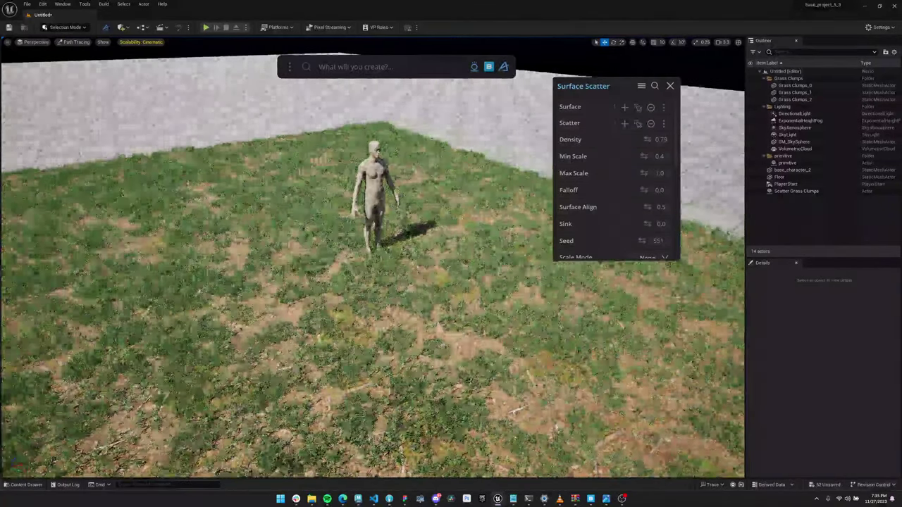
pyautogui.moveTo(612, 86); pyautogui.dragTo(641, 70)
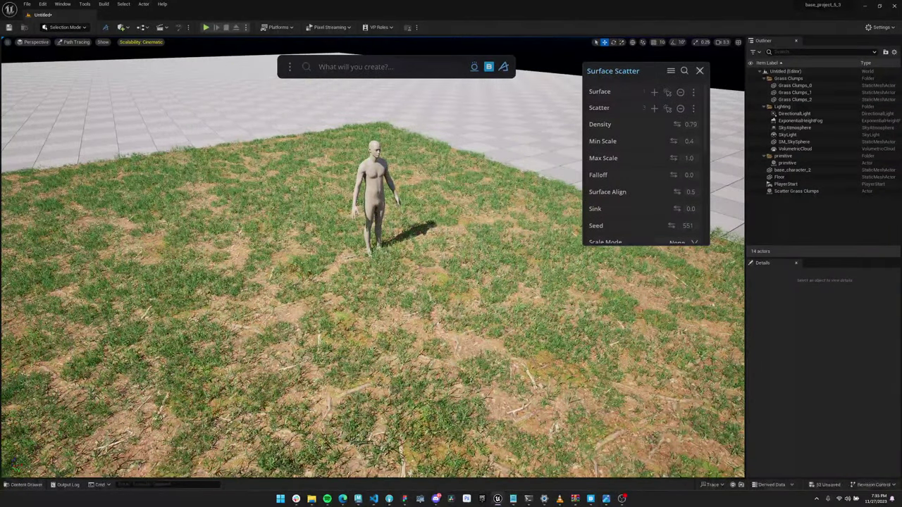
pyautogui.moveTo(677, 125); pyautogui.dragTo(682, 124)
pyautogui.click(700, 71)
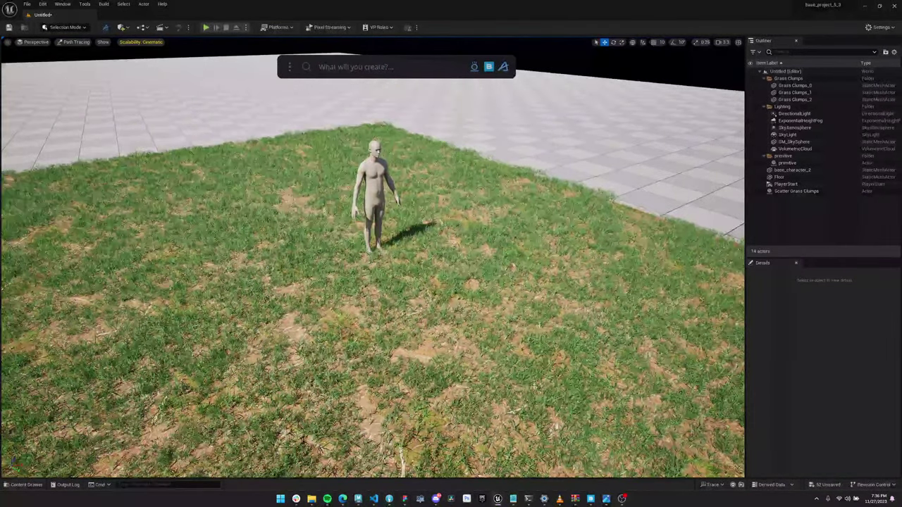
# - Darken the plane's ground material by lowering its brightness to 0.32, close the material settings and deselect the plane
pyautogui.click(508, 268)
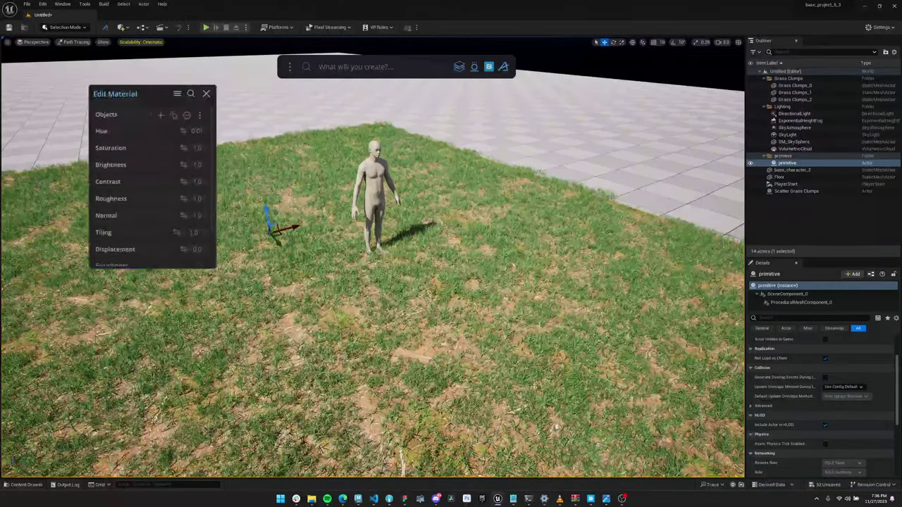
pyautogui.moveTo(183, 165); pyautogui.dragTo(200, 182)
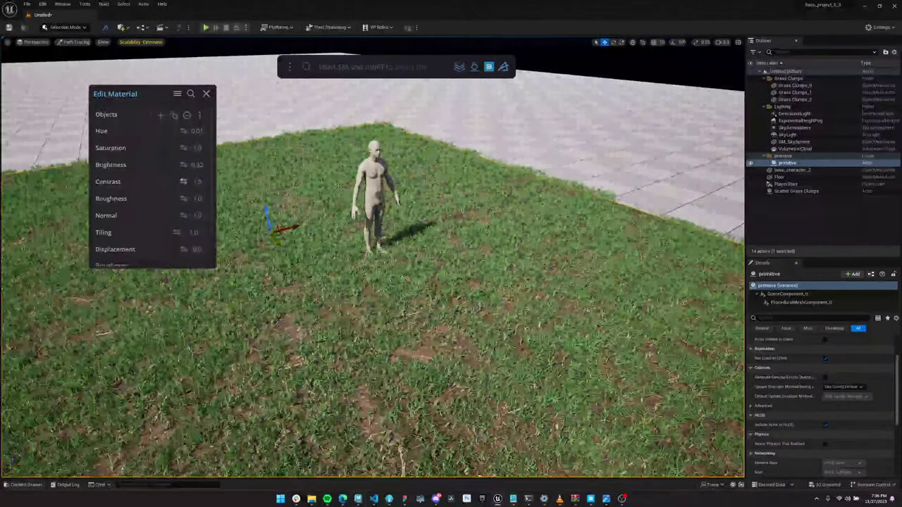
pyautogui.click(207, 93)
pyautogui.scroll(-1, 373, 258)
pyautogui.moveTo(374, 258); pyautogui.dragTo(424, 220, button='middle')
pyautogui.press('Escape')
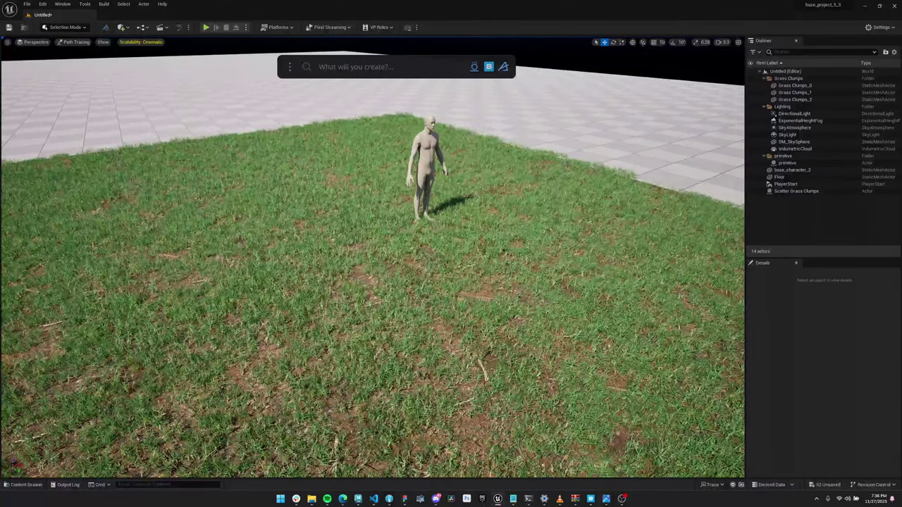
pyautogui.hotkey('ctrl', 'space')
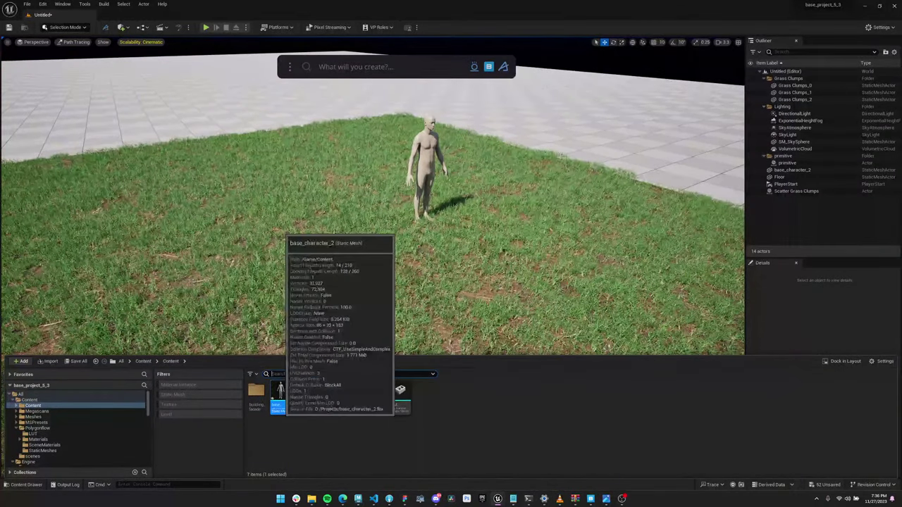
pyautogui.hotkey('ctrl', 'space')
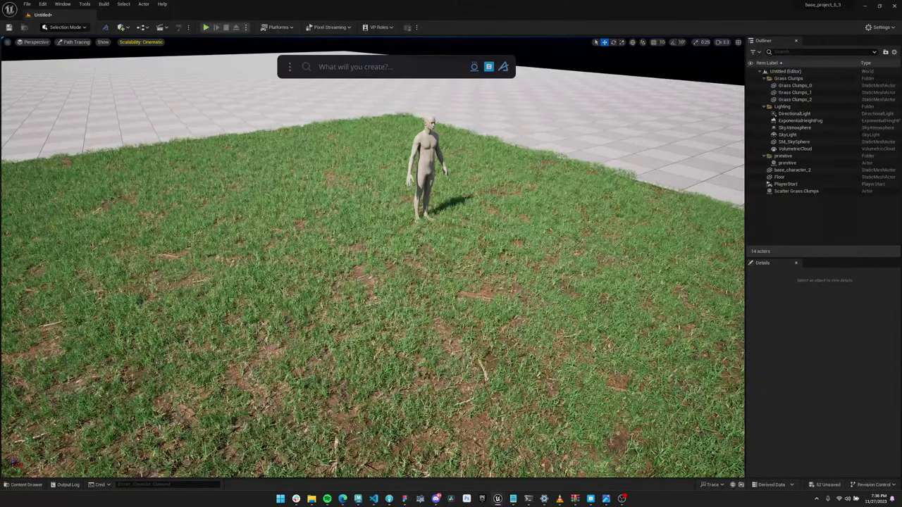
# - Duplicate the grass-covered ground plane, scale the copy down and raise it slightly above the grass
pyautogui.click(787, 162)
pyautogui.scroll(-4, 373, 257)
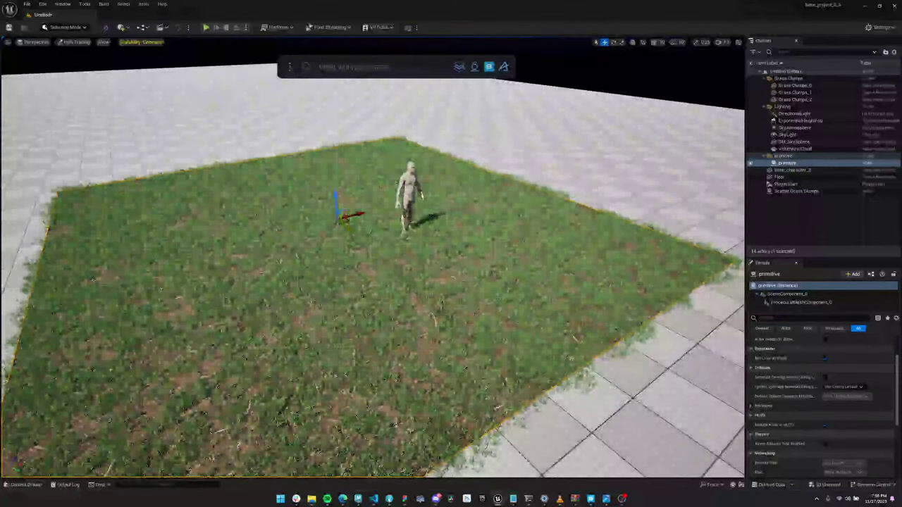
pyautogui.keyDown('alt'); pyautogui.moveTo(337, 199); pyautogui.dragTo(314, 221); pyautogui.keyUp('alt')
pyautogui.press('r')
pyautogui.press('w')
pyautogui.press('f')
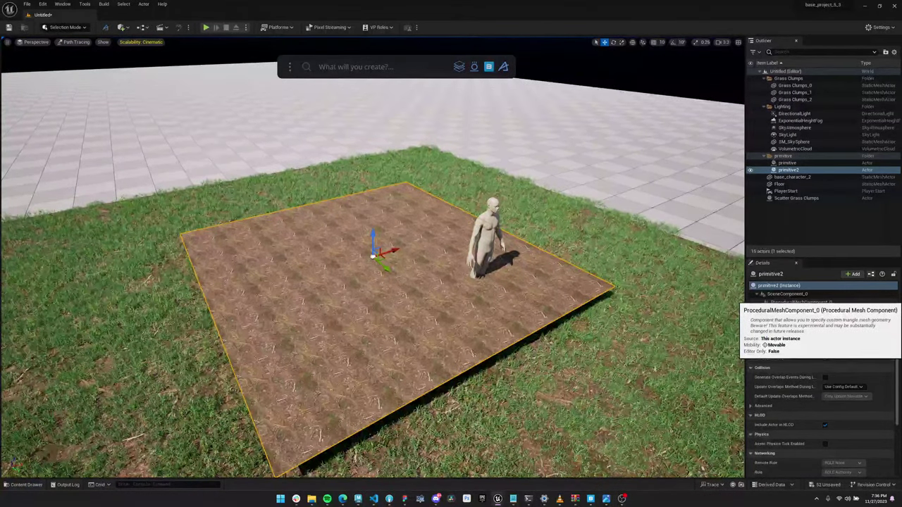
pyautogui.moveTo(451, 282)
pyautogui.keyDown('alt'); pyautogui.mouseDown()
pyautogui.moveTo(493, 259)
pyautogui.moveTo(451, 259)
pyautogui.mouseUp(); pyautogui.keyUp('alt')
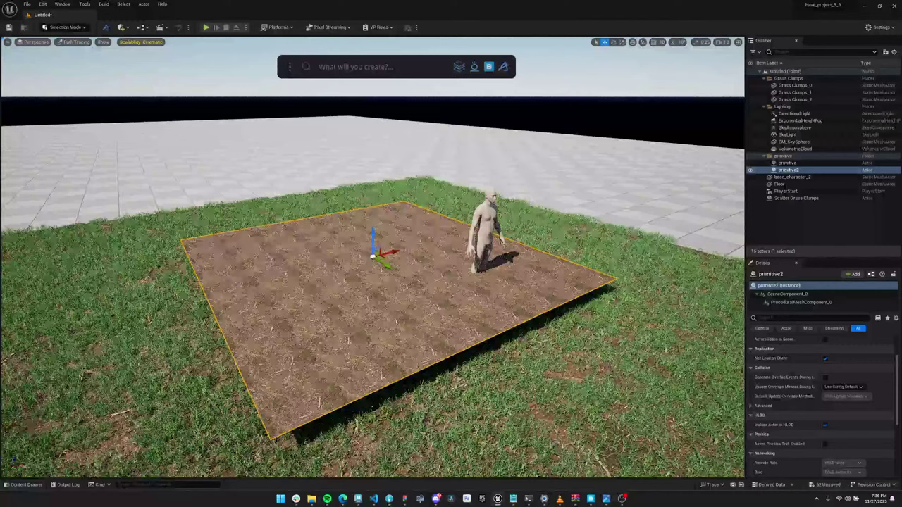
pyautogui.scroll(3, 373, 258)
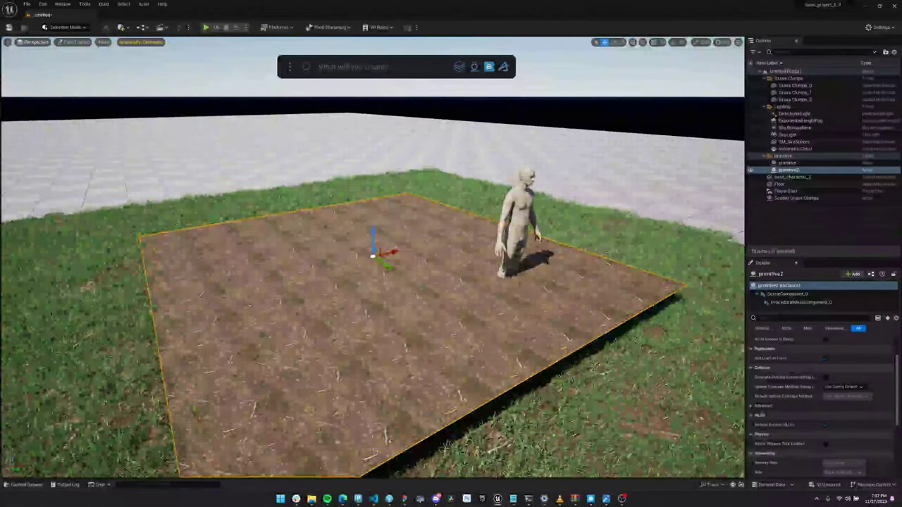
# - Delete the smaller duplicate plane
pyautogui.click(65, 28)
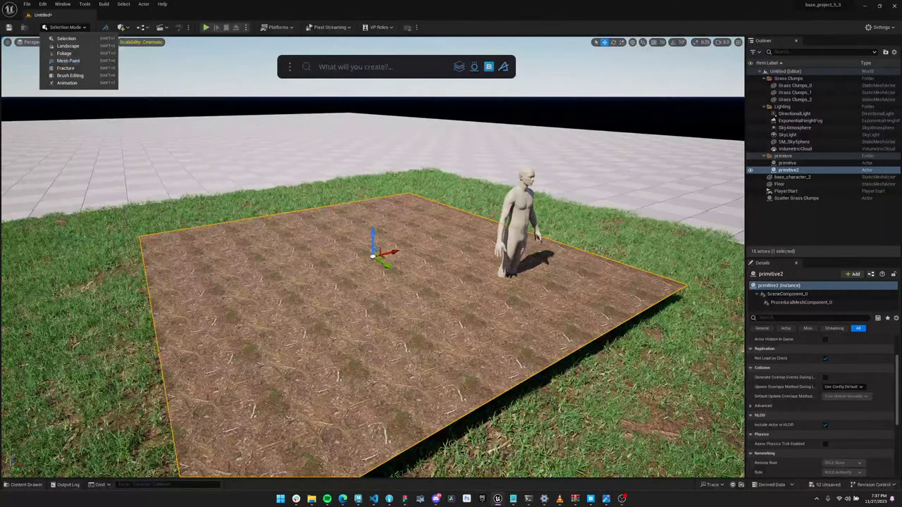
pyautogui.click(373, 271)
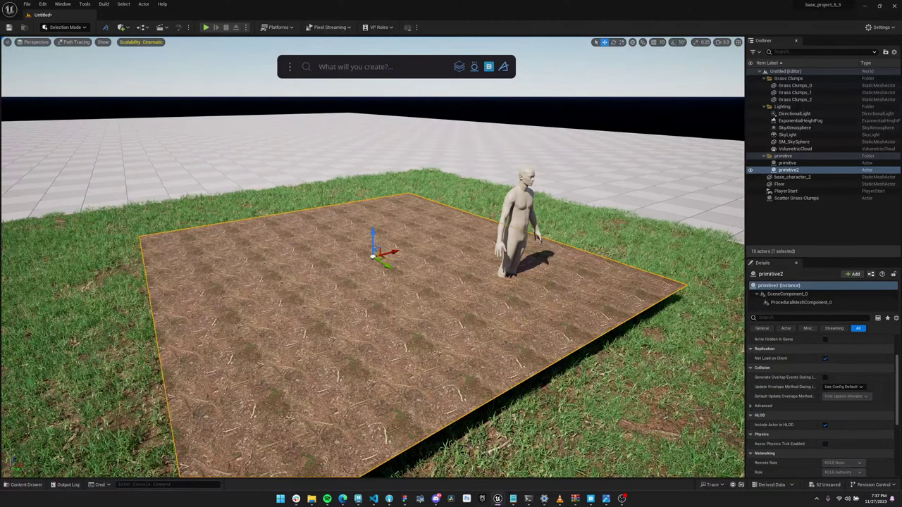
pyautogui.press('Delete')
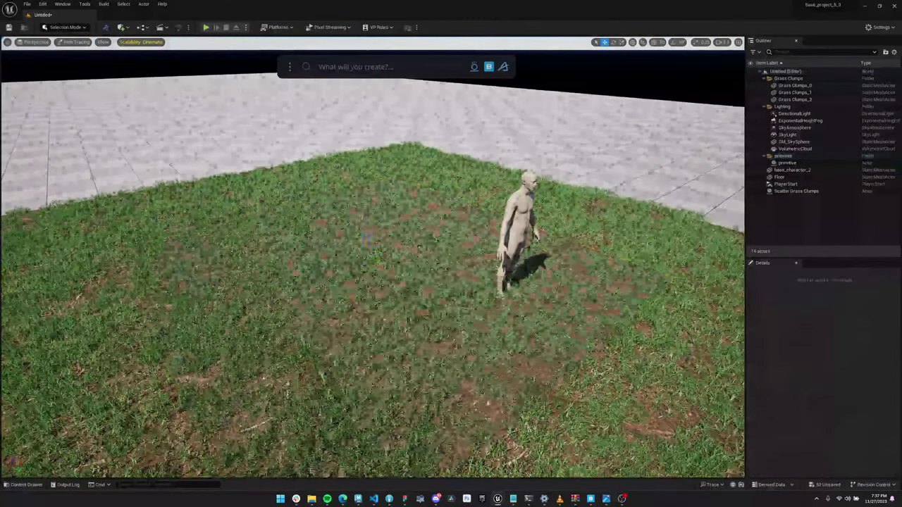
# - Convert the original ground plane to a static mesh with Procedural to Static Meshes and clear the selection
pyautogui.click(787, 163)
pyautogui.scroll(-3, 373, 258)
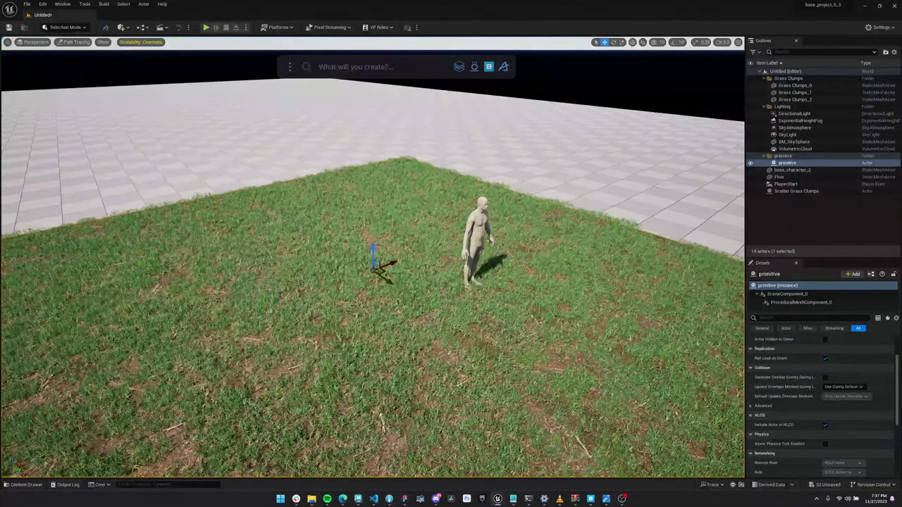
pyautogui.write('bake')
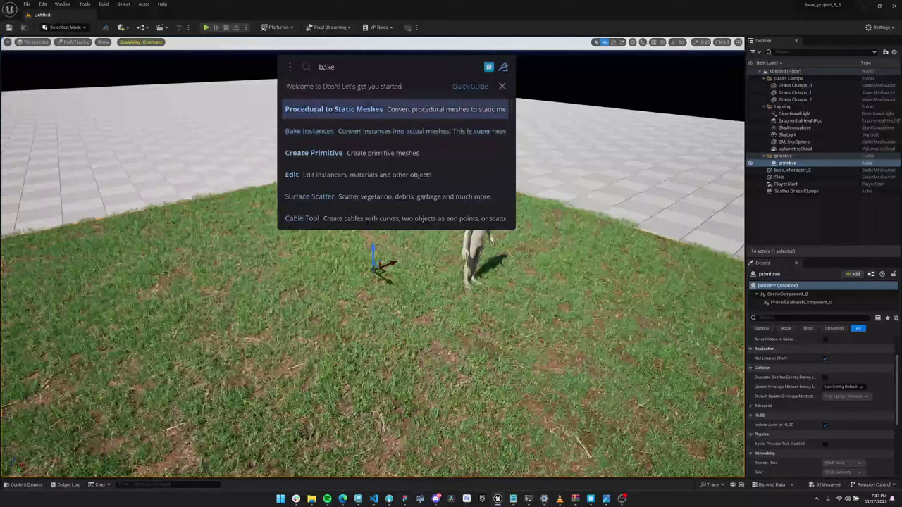
pyautogui.press('Return')
pyautogui.moveTo(373, 302); pyautogui.dragTo(344, 315, button='right')
pyautogui.press('Escape')
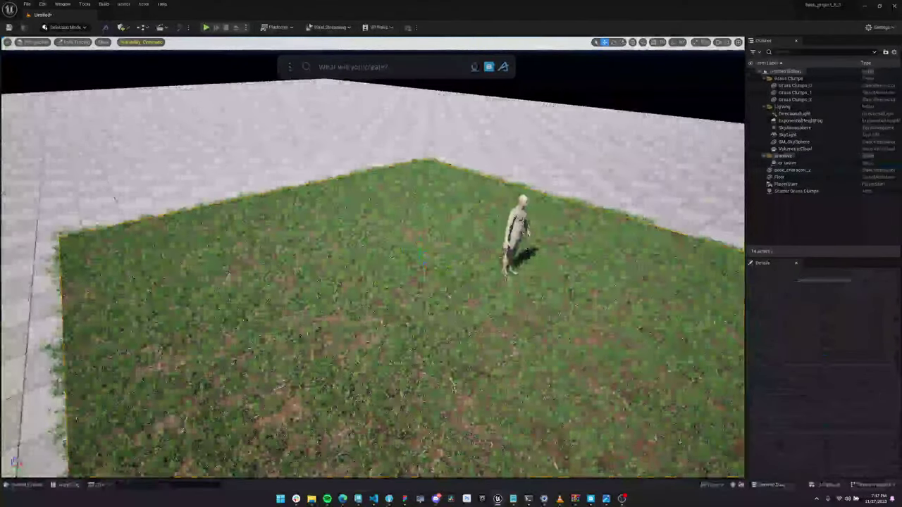
# - Generate a terrain with Create Terrain, set its Scale to 1.61 and close the Terrain Generator settings
pyautogui.press('Tab')
pyautogui.write('terrain')
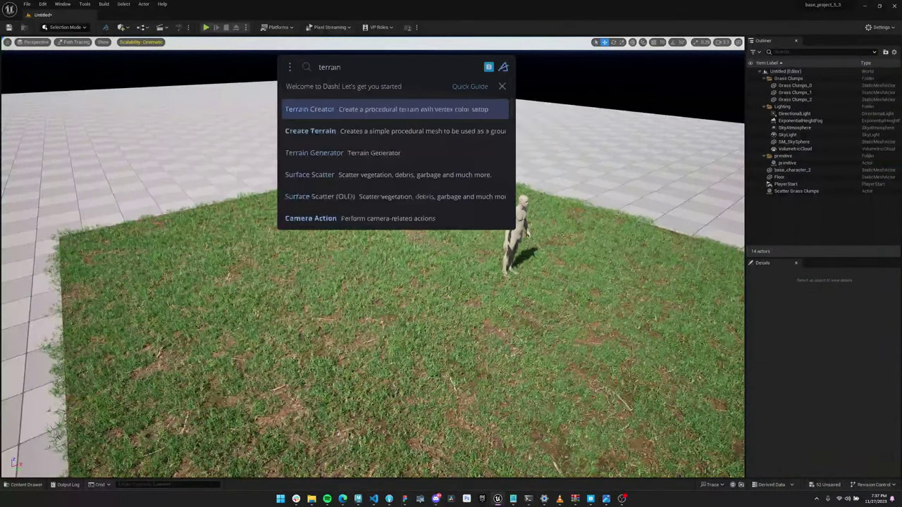
pyautogui.press('Down')
pyautogui.press('Return')
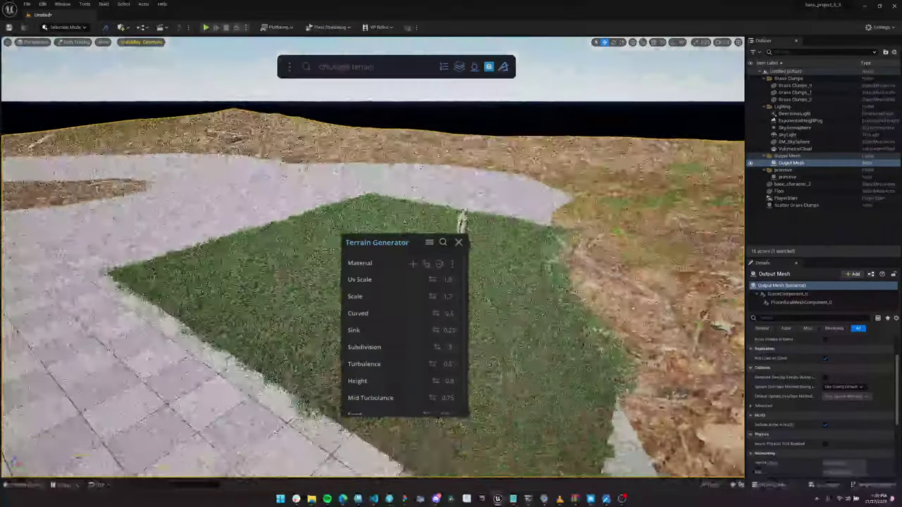
pyautogui.moveTo(282, 317); pyautogui.dragTo(272, 289, button='right')
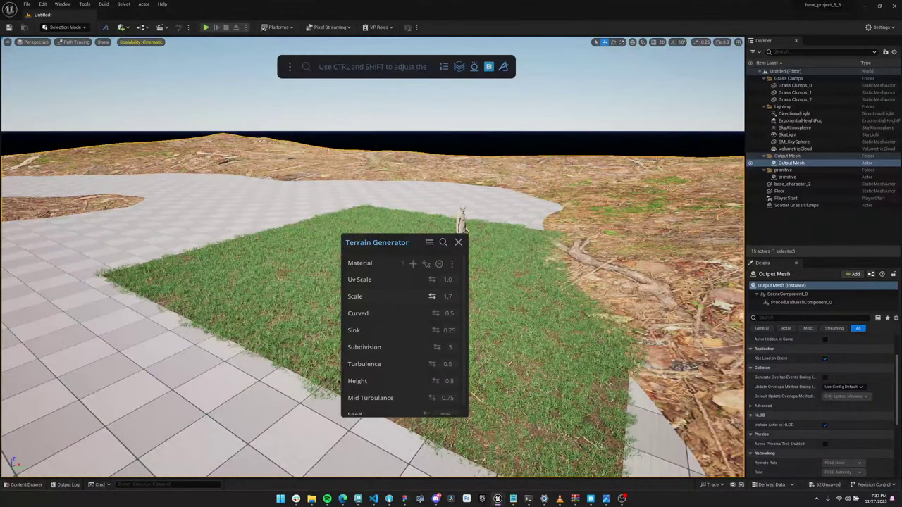
pyautogui.moveTo(432, 296)
pyautogui.mouseDown()
pyautogui.moveTo(394, 297)
pyautogui.moveTo(465, 297)
pyautogui.moveTo(428, 296)
pyautogui.mouseUp()
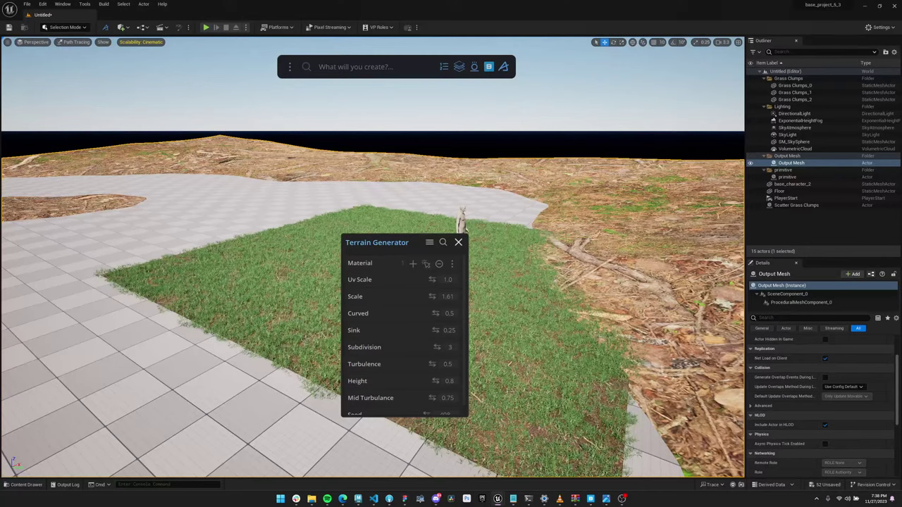
pyautogui.click(458, 242)
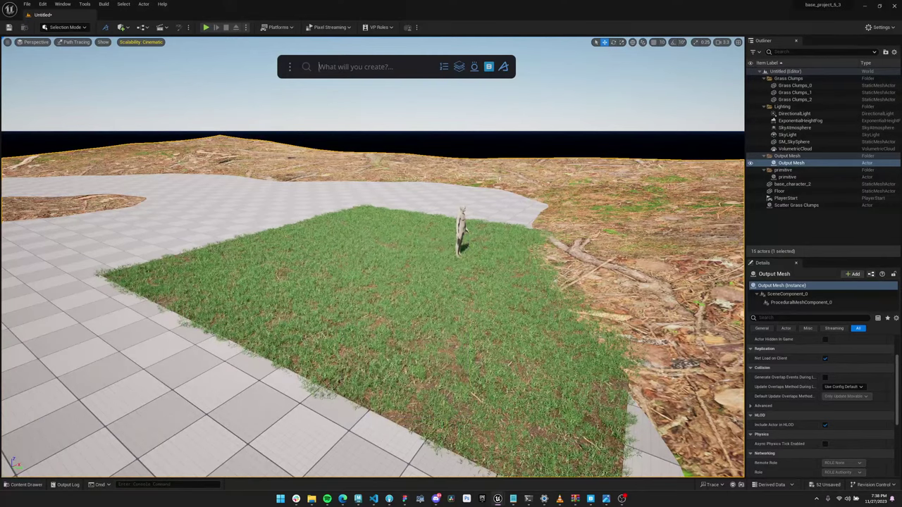
# - Convert the generated terrain with Procedural to Static Meshes
pyautogui.write('bake')
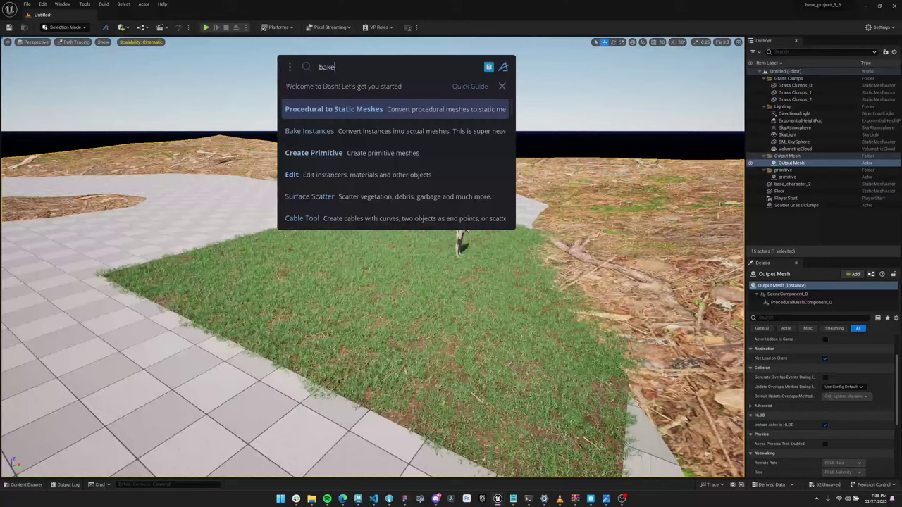
pyautogui.press('Return')
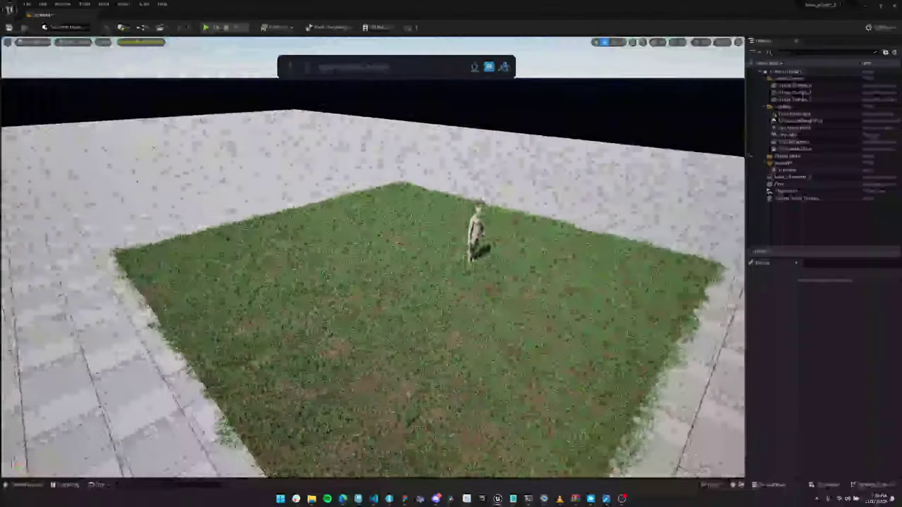
pyautogui.moveTo(373, 257); pyautogui.dragTo(338, 236, button='right')
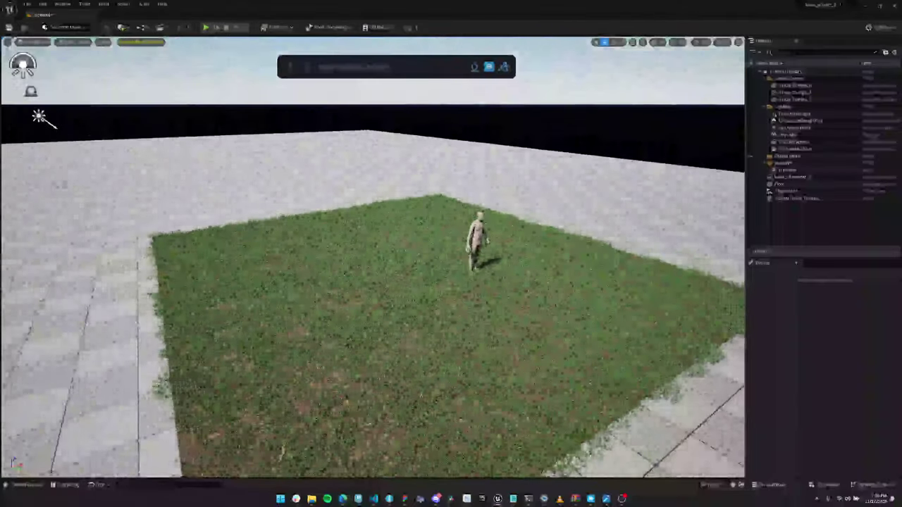
# - Select the ground plane, check the YouTube Studio livestream chat in the browser and return to Unreal Engine
pyautogui.click(786, 169)
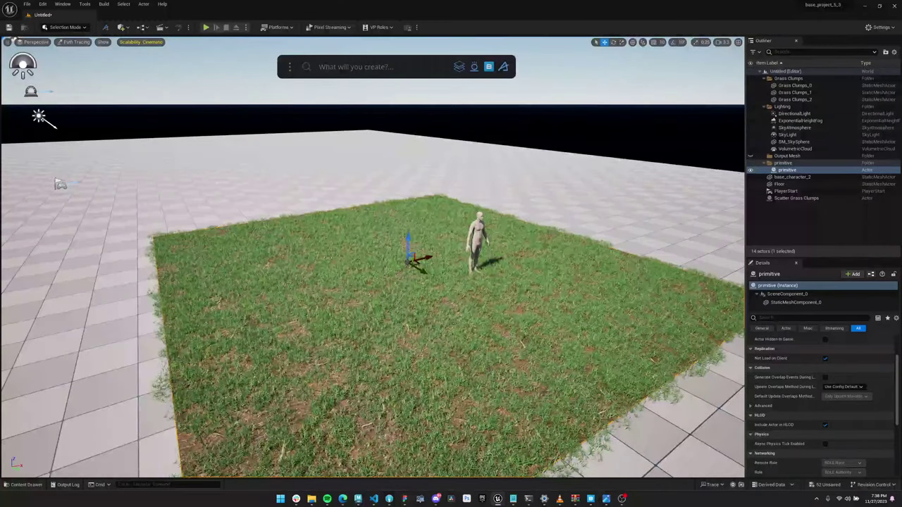
pyautogui.moveTo(342, 499)
pyautogui.click(344, 461)
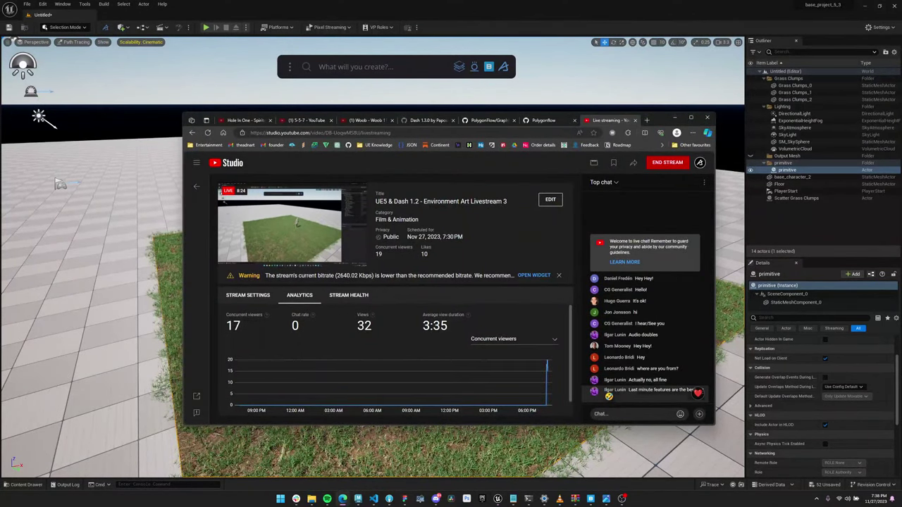
pyautogui.hotkey('alt', 'Tab')
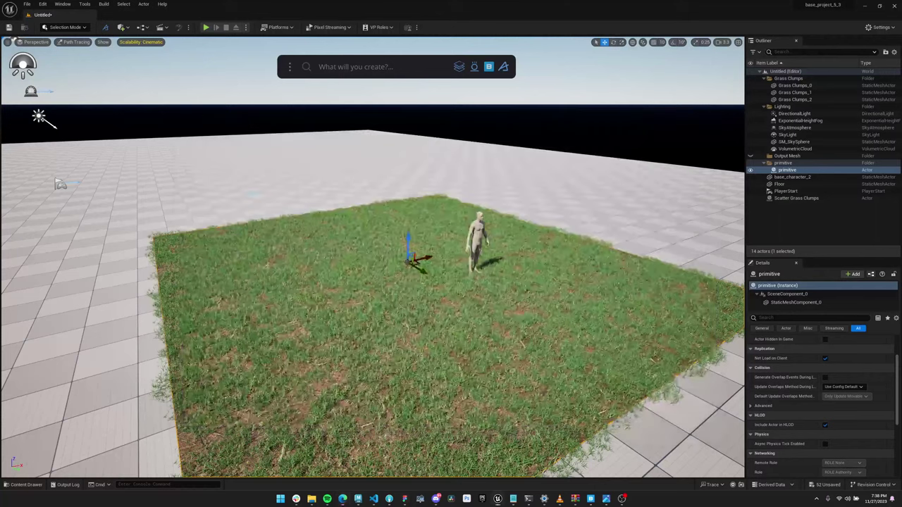
# - Switch to Mesh Paint mode for the ground plane and activate the vertex color Paint tool
pyautogui.press('w')
pyautogui.moveTo(395, 257); pyautogui.dragTo(396, 283, button='right')
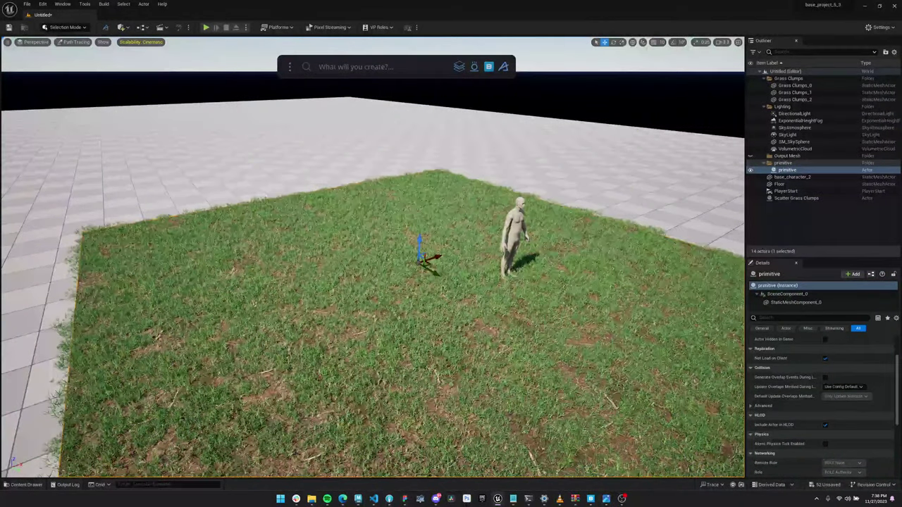
pyautogui.click(65, 27)
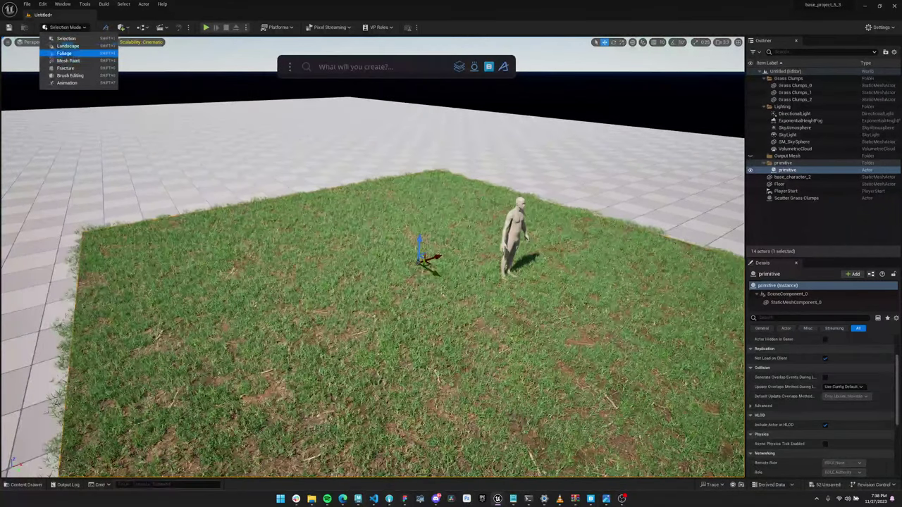
pyautogui.click(69, 61)
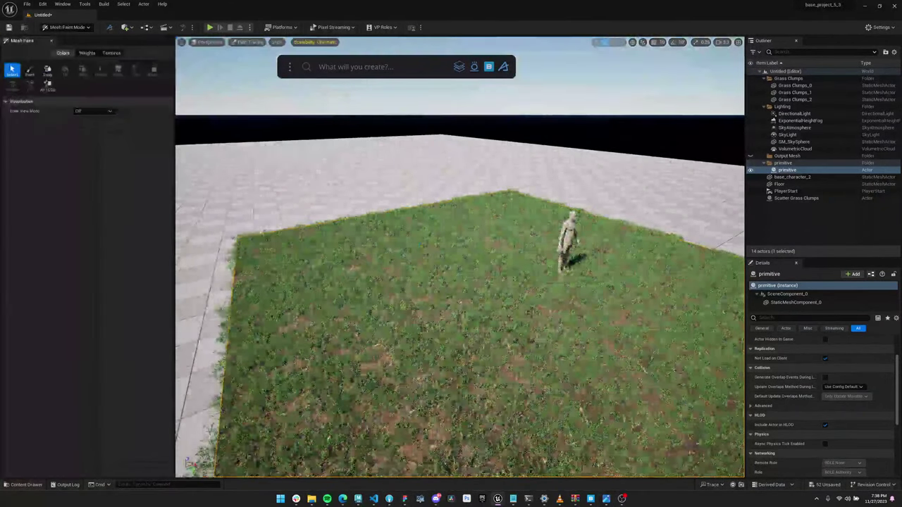
pyautogui.moveTo(459, 282); pyautogui.dragTo(511, 321, button='right')
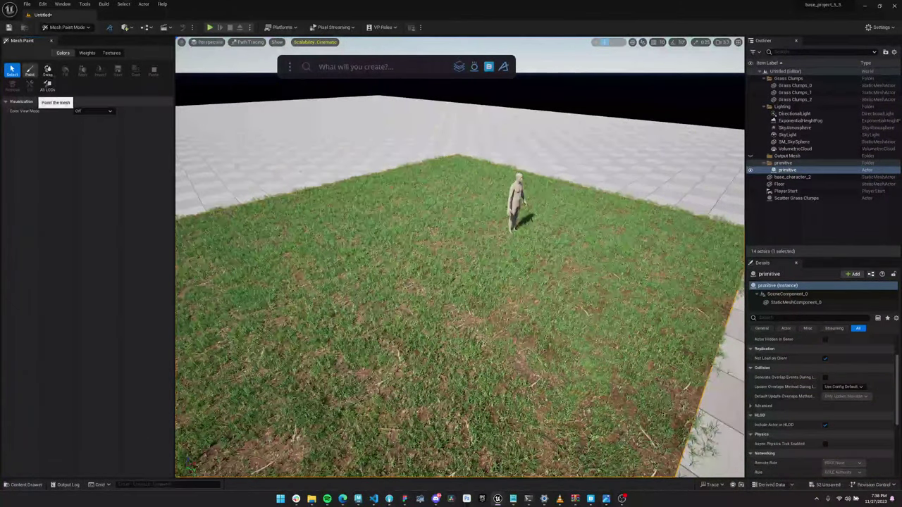
pyautogui.click(30, 70)
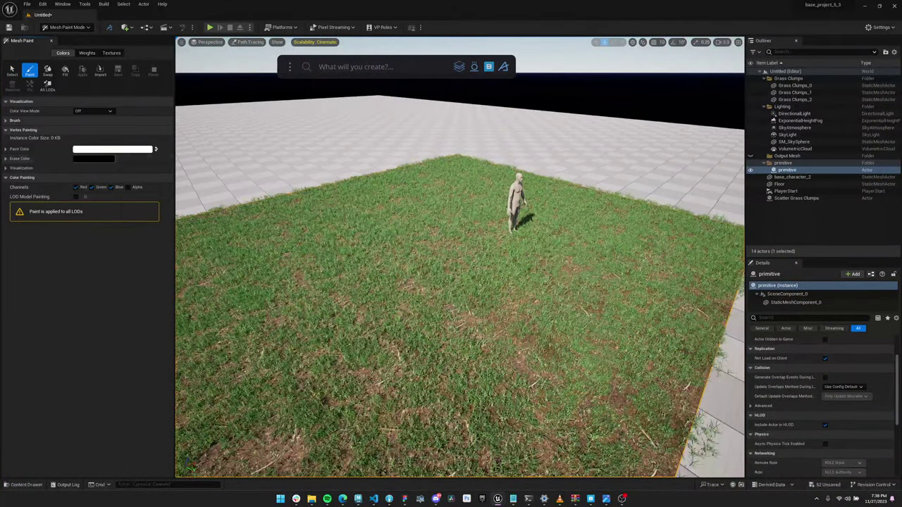
# - Set the color view mode to RGB Channels and restrict vertex painting to the Red channel
pyautogui.click(91, 111)
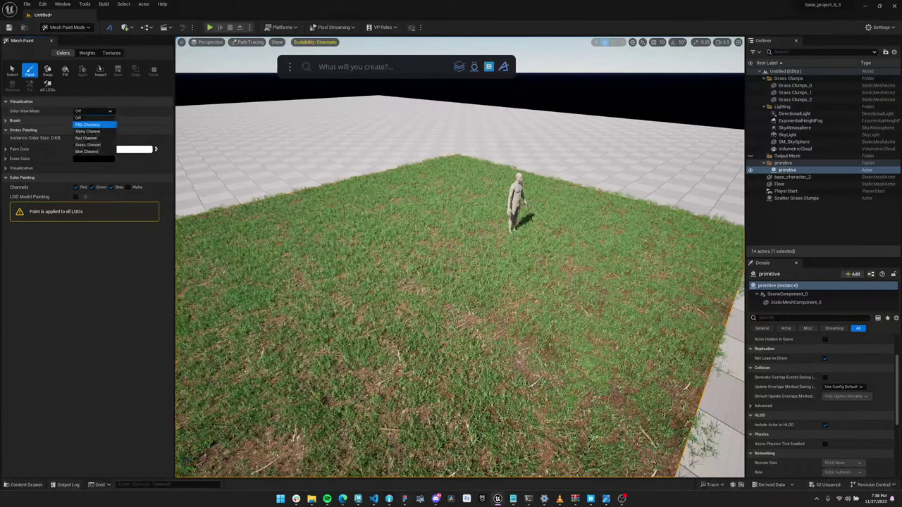
pyautogui.click(91, 128)
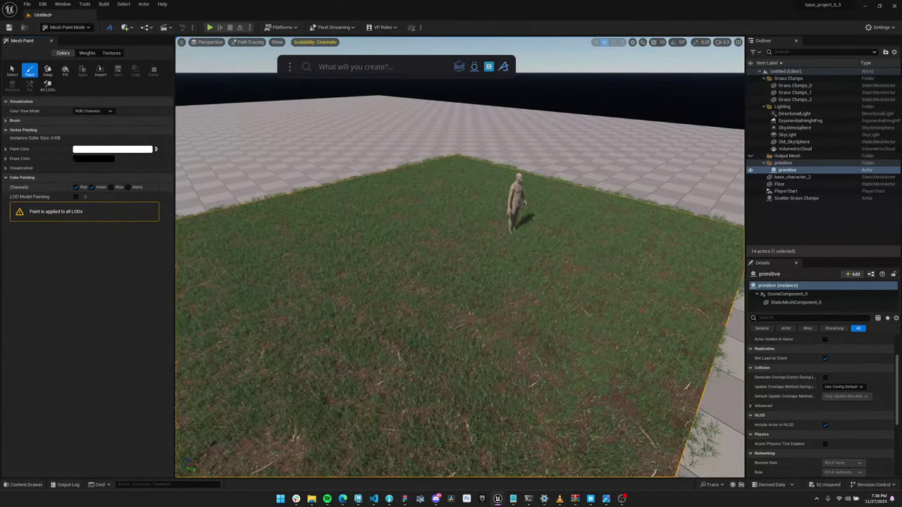
pyautogui.click(92, 188)
# - Paint white vertex color on the ground plane, swap the paint and erase colors, and paint across it with black
pyautogui.scroll(-3, 570, 358)
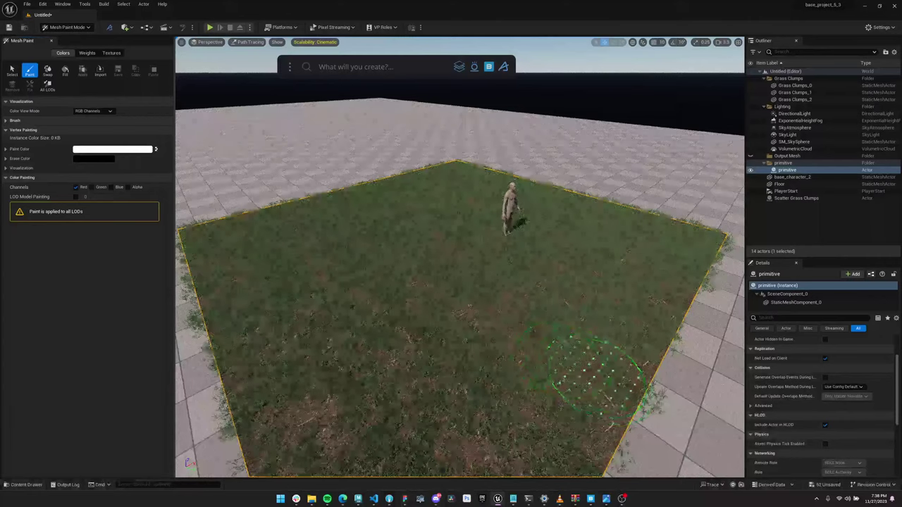
pyautogui.moveTo(447, 262)
pyautogui.mouseDown()
pyautogui.moveTo(405, 218)
pyautogui.moveTo(362, 195)
pyautogui.moveTo(434, 239)
pyautogui.moveTo(449, 294)
pyautogui.moveTo(502, 339)
pyautogui.moveTo(465, 318)
pyautogui.mouseUp()
pyautogui.click(157, 149)
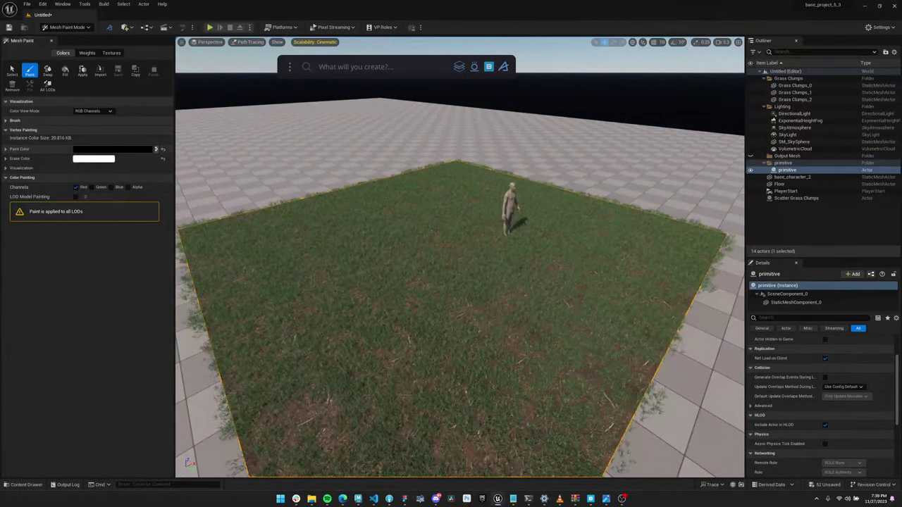
pyautogui.moveTo(349, 201)
pyautogui.mouseDown()
pyautogui.moveTo(378, 196)
pyautogui.moveTo(332, 238)
pyautogui.moveTo(367, 249)
pyautogui.moveTo(409, 301)
pyautogui.moveTo(600, 353)
pyautogui.moveTo(632, 383)
pyautogui.mouseUp()
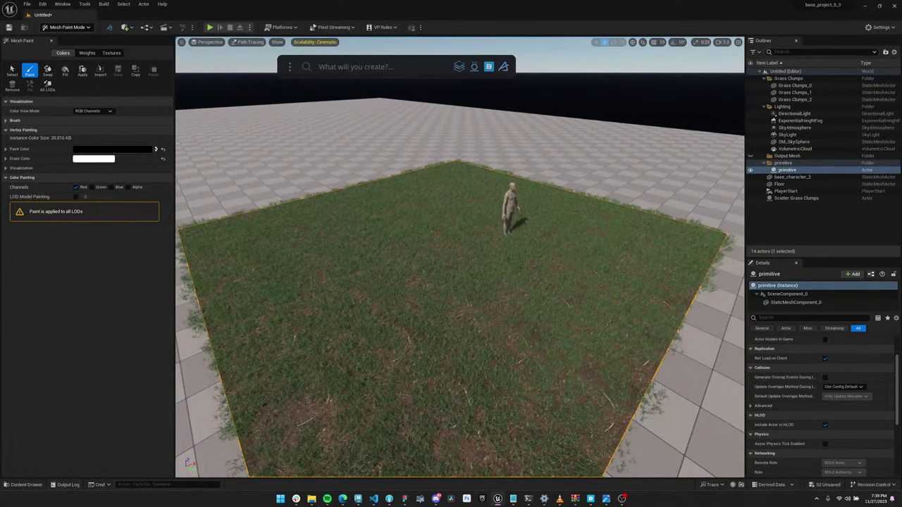
# - Leave Mesh Paint mode and return to Selection mode
pyautogui.click(67, 27)
pyautogui.click(70, 38)
pyautogui.scroll(4, 373, 257)
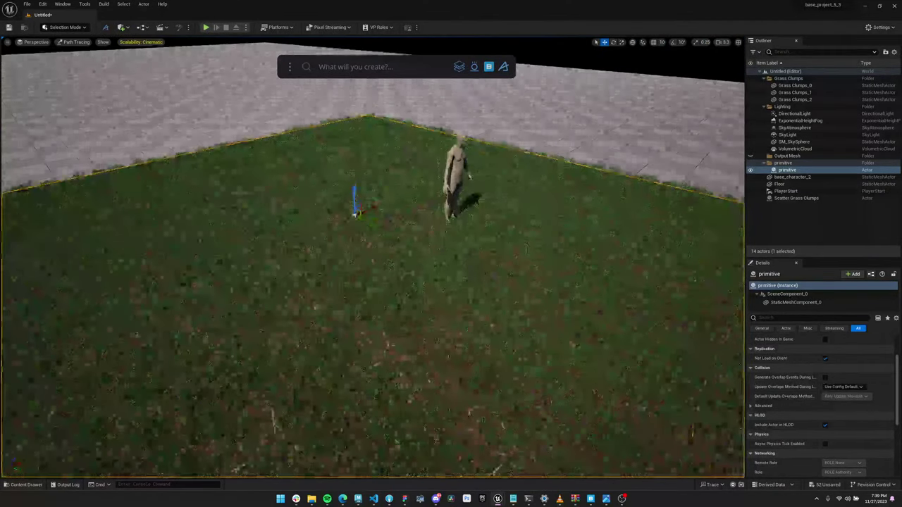
# - Open the Surface Scatter settings of the grass scatter, clear the selection and move the settings window off the grass area
pyautogui.click(796, 198)
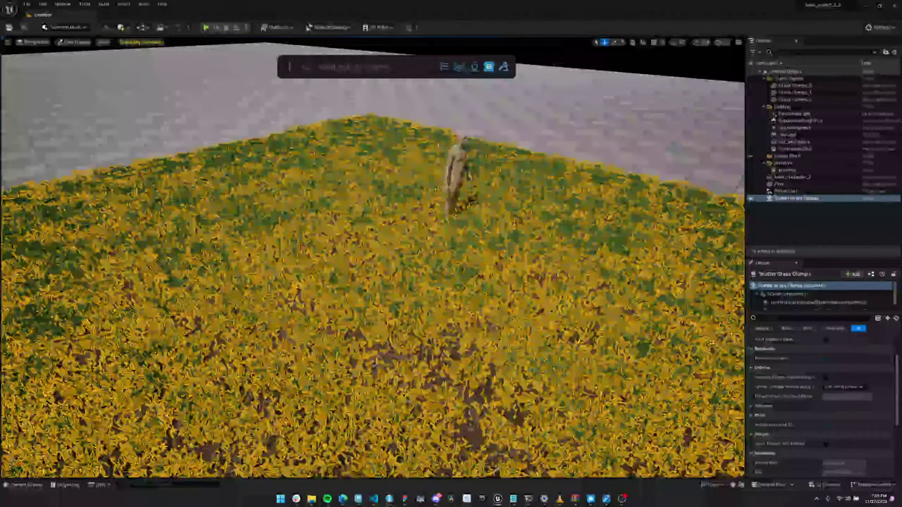
pyautogui.click(444, 67)
pyautogui.press('Escape')
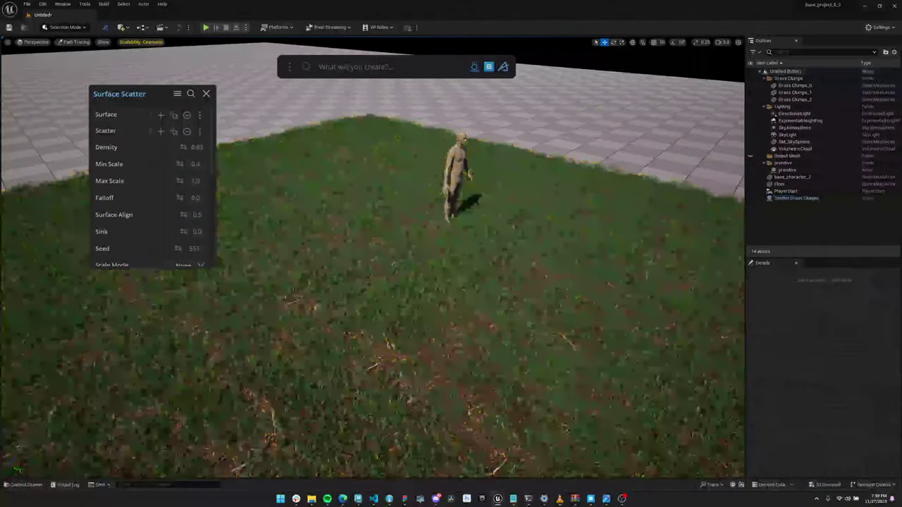
pyautogui.moveTo(134, 93); pyautogui.dragTo(642, 72)
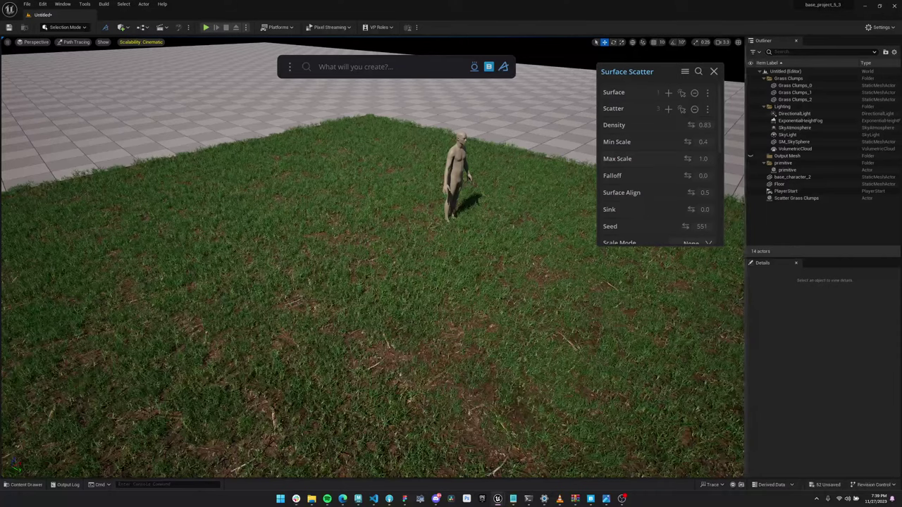
# - Enable Red Masking under Vertex Color Masking in the grass scatter's Surface Scatter settings
pyautogui.press('F11')
pyautogui.scroll(-6, 635, 186)
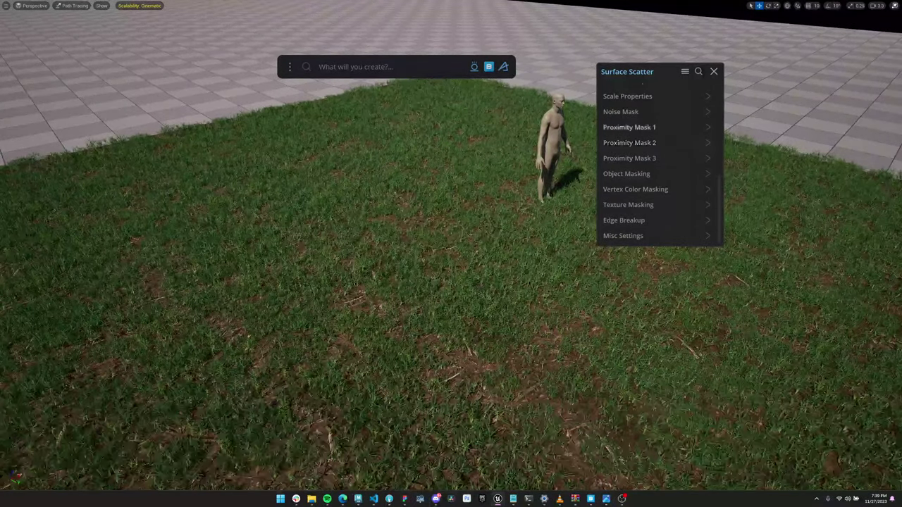
pyautogui.click(635, 189)
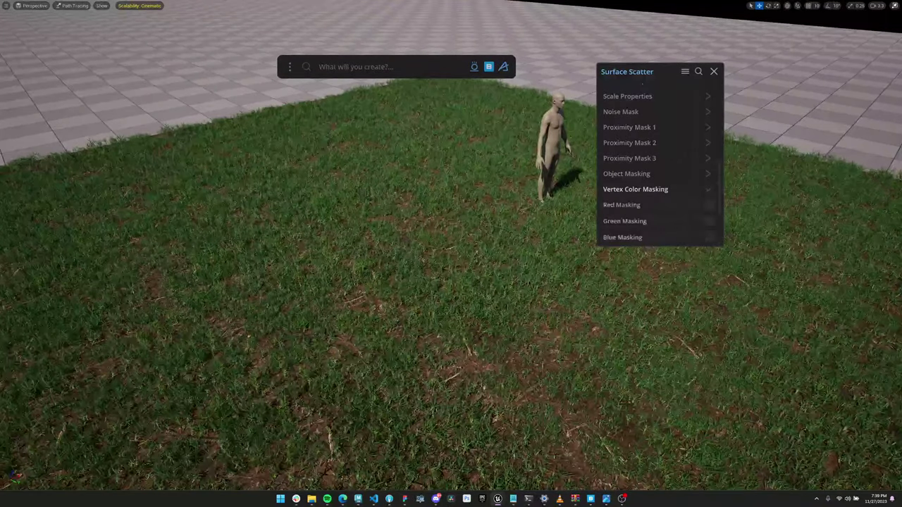
pyautogui.scroll(-1, 635, 160)
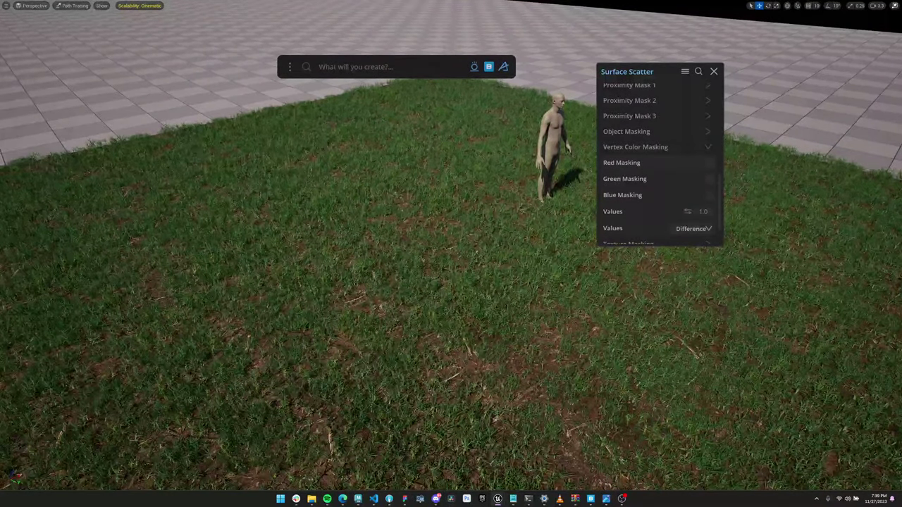
pyautogui.click(709, 163)
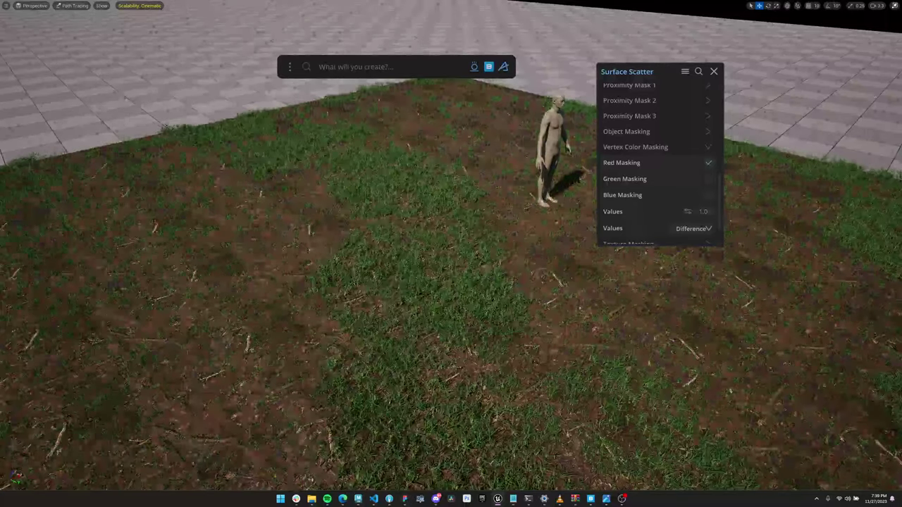
pyautogui.scroll(-5, 451, 282)
pyautogui.press('w')
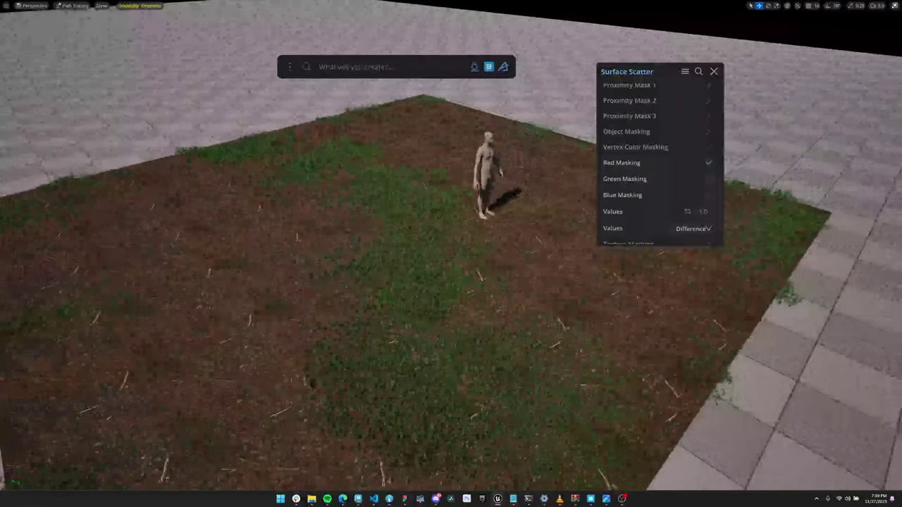
# - Select the ground plane and enter Mesh Paint mode with the Paint tool active
pyautogui.press('F11')
pyautogui.click(423, 281)
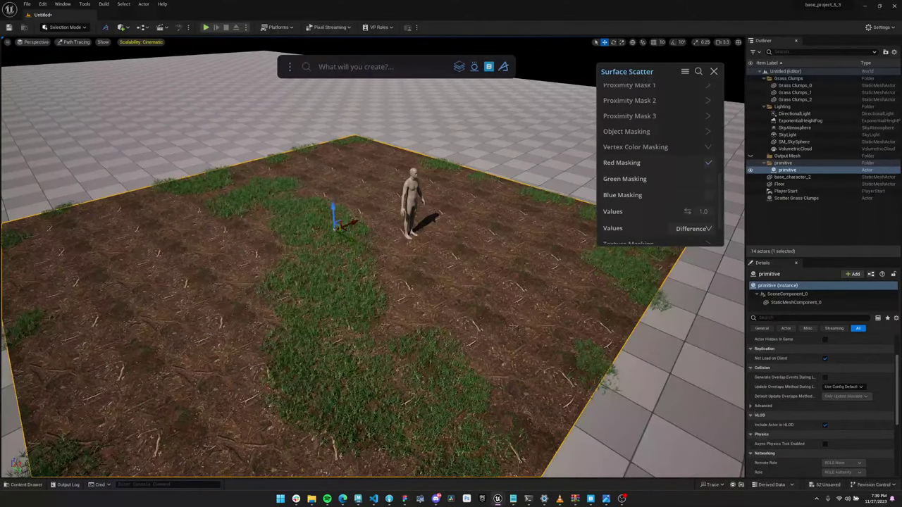
pyautogui.press('F10')
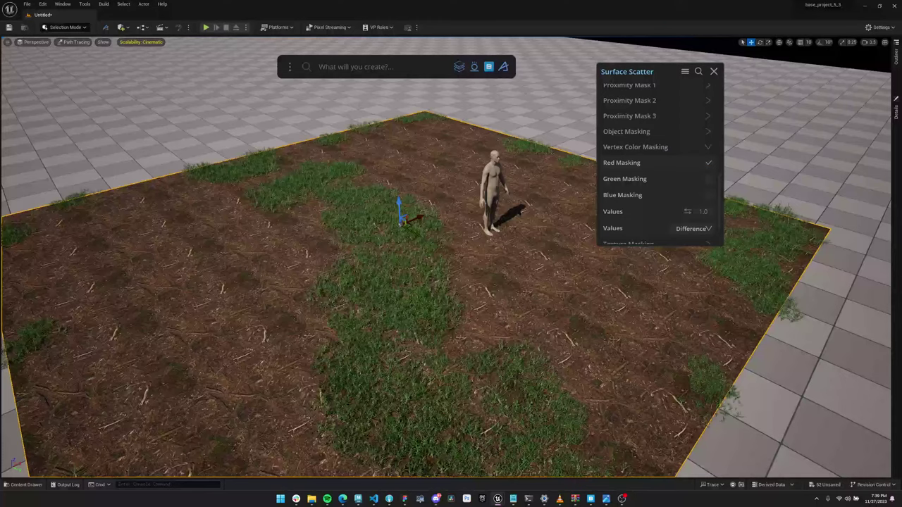
pyautogui.click(64, 27)
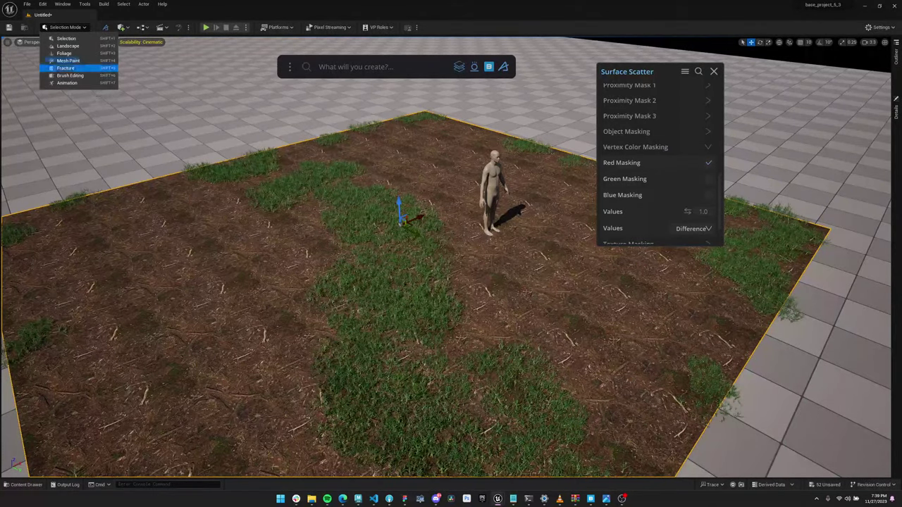
pyautogui.click(68, 61)
pyautogui.moveTo(451, 296); pyautogui.dragTo(472, 296, button='right')
pyautogui.click(29, 71)
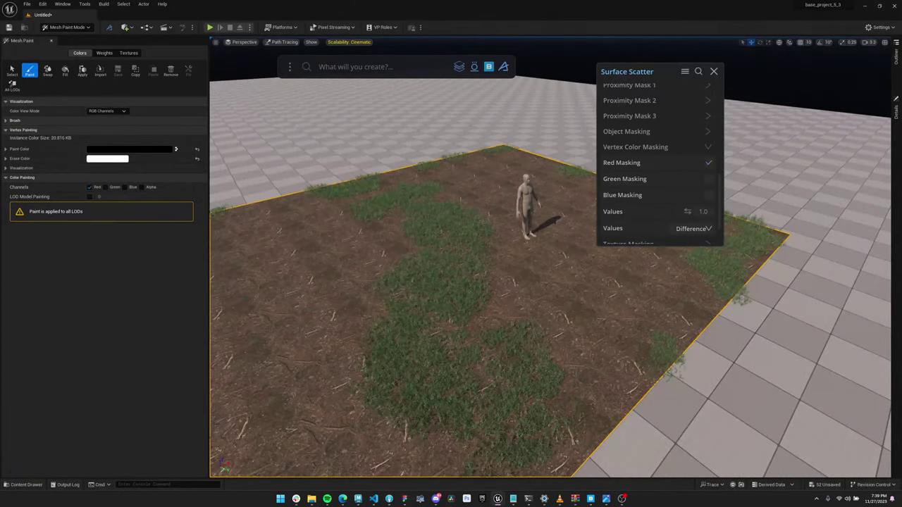
# - Paint white vertex color across the plane's bare areas and swap the paint color back to black
pyautogui.click(175, 149)
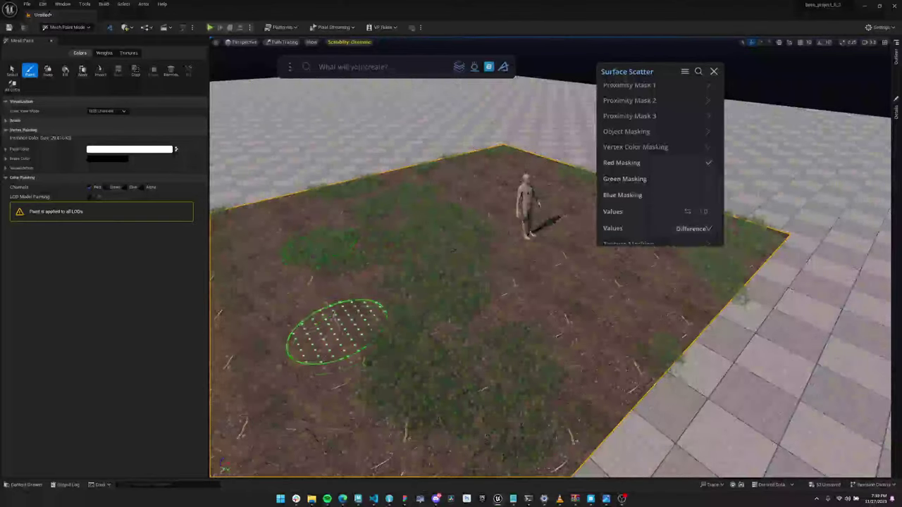
pyautogui.scroll(-1, 431, 306)
pyautogui.scroll(-1, 486, 308)
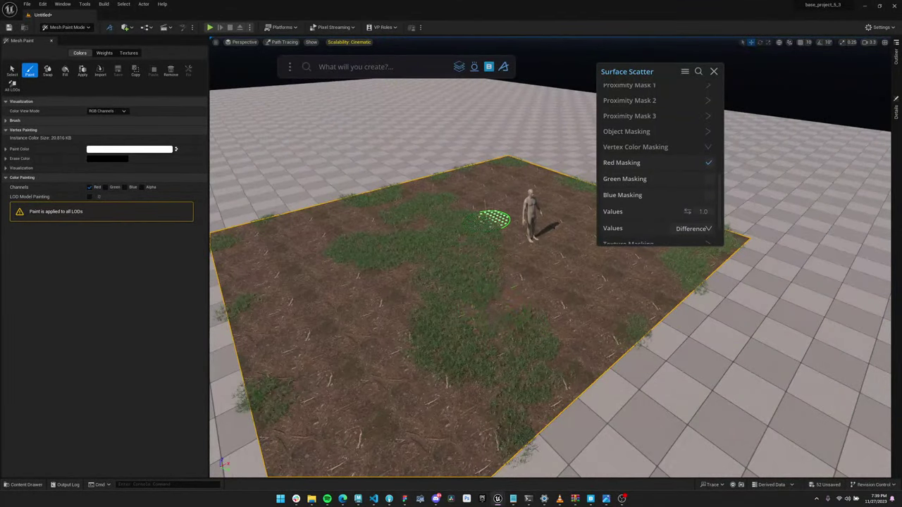
pyautogui.scroll(-1, 446, 305)
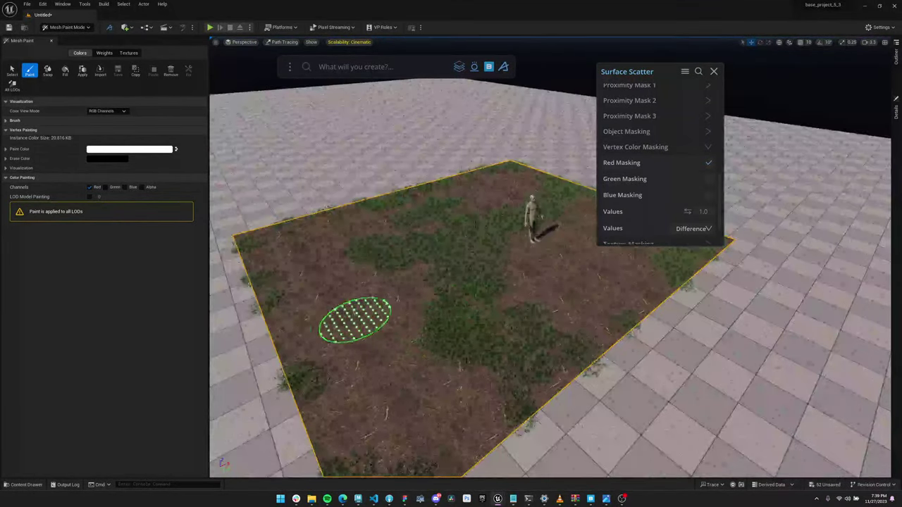
pyautogui.moveTo(350, 232); pyautogui.dragTo(244, 237)
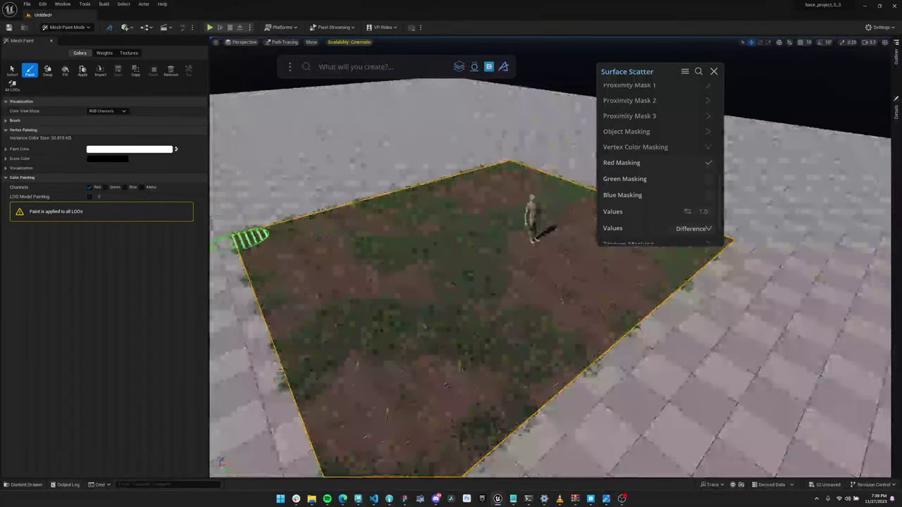
pyautogui.moveTo(444, 206)
pyautogui.mouseDown()
pyautogui.moveTo(418, 193)
pyautogui.moveTo(508, 197)
pyautogui.mouseUp()
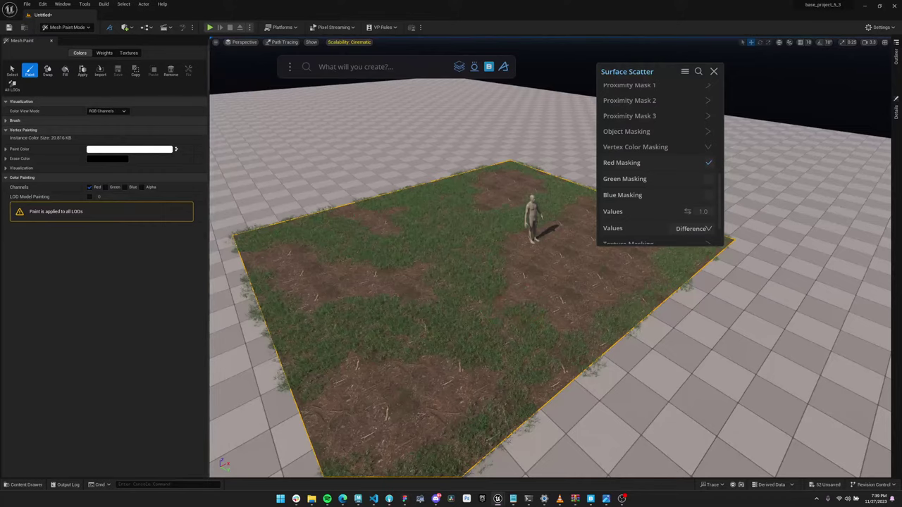
pyautogui.click(176, 149)
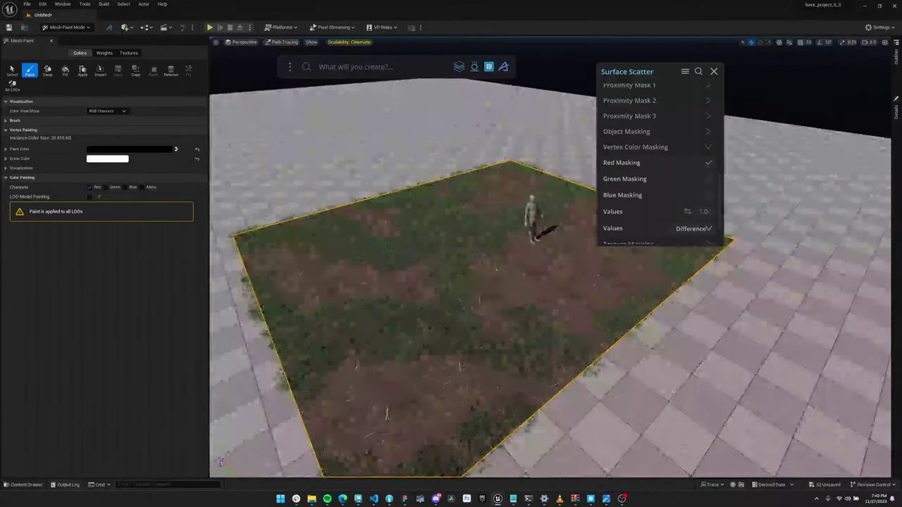
pyautogui.moveTo(471, 242)
pyautogui.keyDown('alt'); pyautogui.mouseDown()
pyautogui.moveTo(462, 276)
pyautogui.moveTo(466, 222)
pyautogui.moveTo(479, 311)
pyautogui.moveTo(496, 342)
pyautogui.moveTo(509, 326)
pyautogui.moveTo(544, 336)
pyautogui.moveTo(594, 291)
pyautogui.moveTo(555, 203)
pyautogui.moveTo(549, 145)
pyautogui.mouseUp(); pyautogui.keyUp('alt')
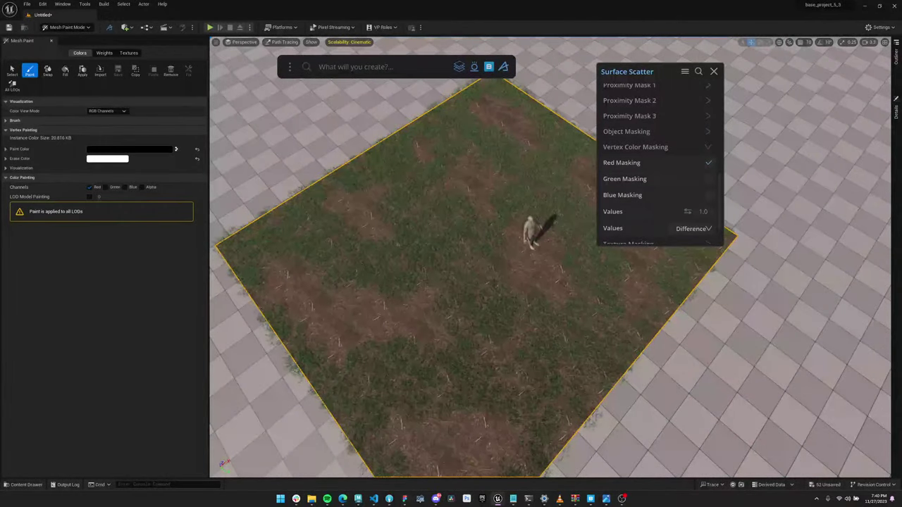
pyautogui.moveTo(527, 261); pyautogui.dragTo(491, 261, button='right')
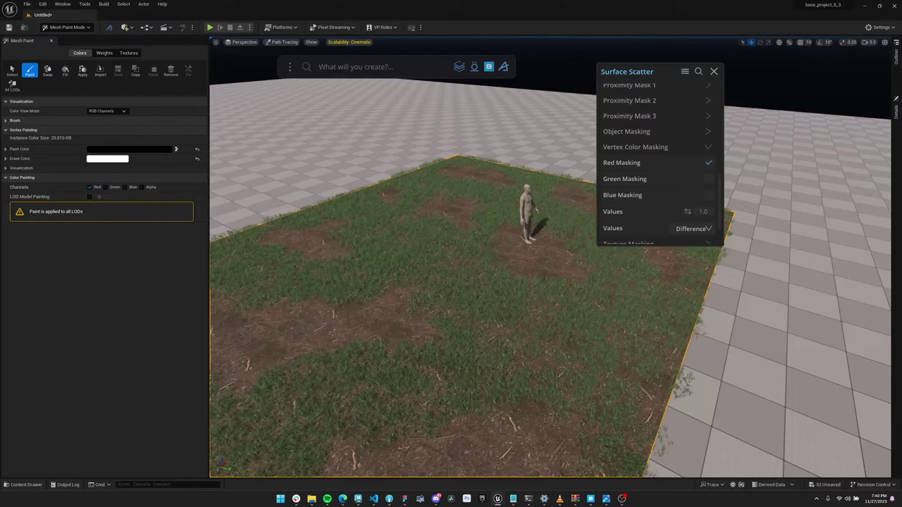
# - Remove the painted vertex colors from the ground plane and toggle the scatter's Red Masking off and on again
pyautogui.click(171, 69)
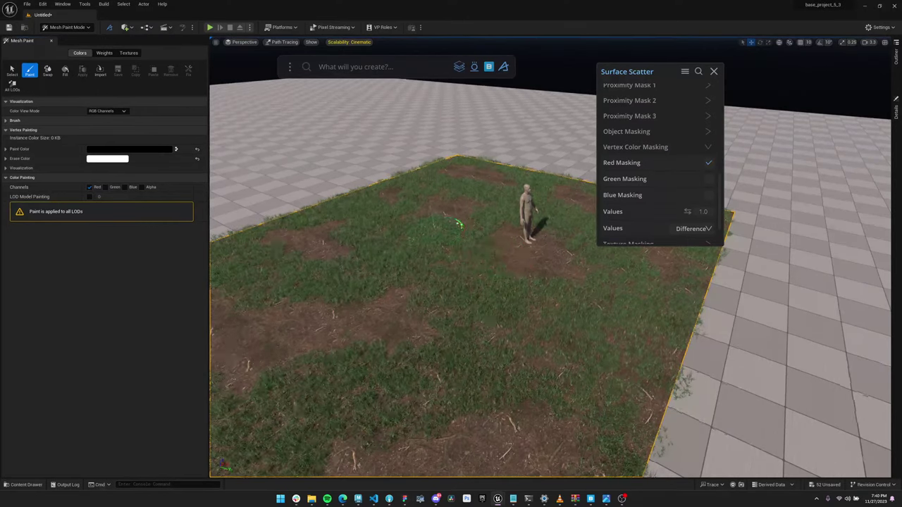
pyautogui.keyDown('alt'); pyautogui.moveTo(458, 224); pyautogui.dragTo(438, 220); pyautogui.keyUp('alt')
pyautogui.click(708, 162)
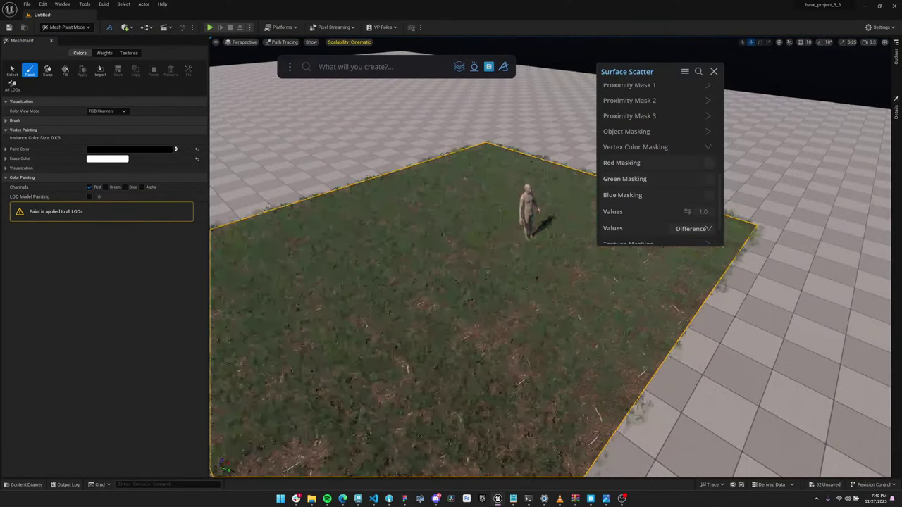
pyautogui.click(709, 162)
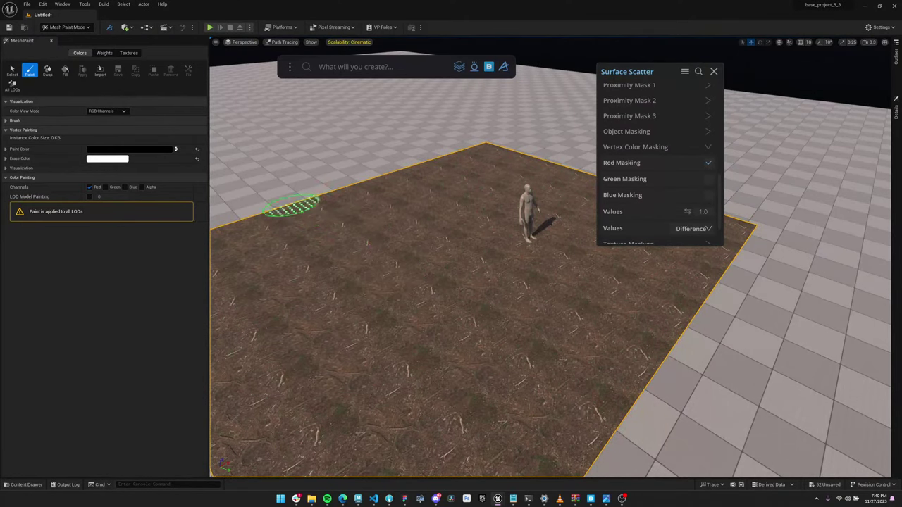
# - Try a black stroke on the plane, swap the paint and erase colors, and paint white along the plane's far-left edge
pyautogui.moveTo(350, 225); pyautogui.dragTo(307, 244)
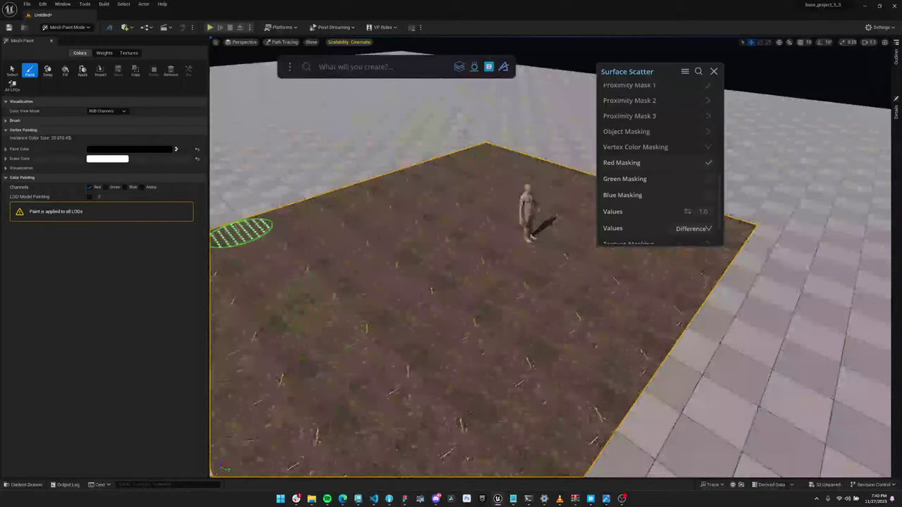
pyautogui.click(176, 149)
pyautogui.moveTo(303, 204)
pyautogui.mouseDown()
pyautogui.moveTo(256, 280)
pyautogui.moveTo(326, 268)
pyautogui.moveTo(320, 272)
pyautogui.moveTo(338, 225)
pyautogui.moveTo(320, 229)
pyautogui.moveTo(424, 163)
pyautogui.moveTo(316, 251)
pyautogui.mouseUp()
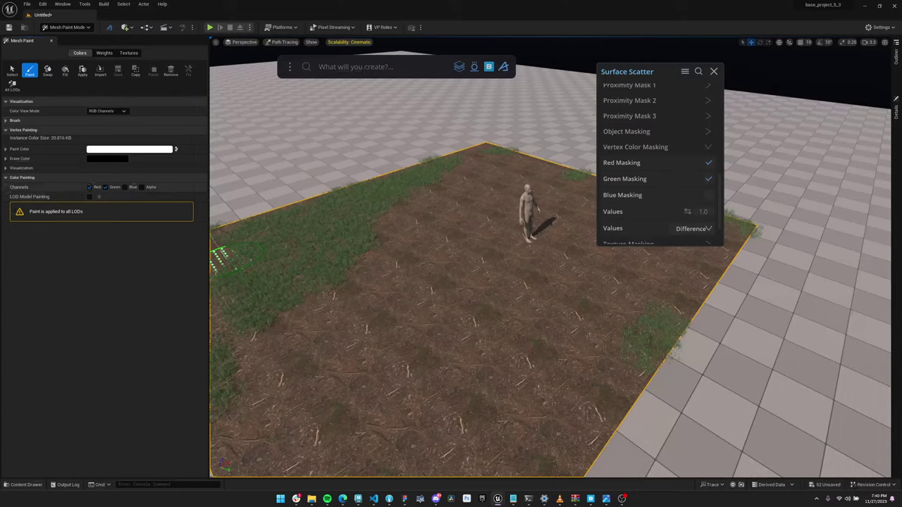
# - Restrict vertex painting to the Green channel and paint white from the middle of the plane up to the character
pyautogui.click(89, 187)
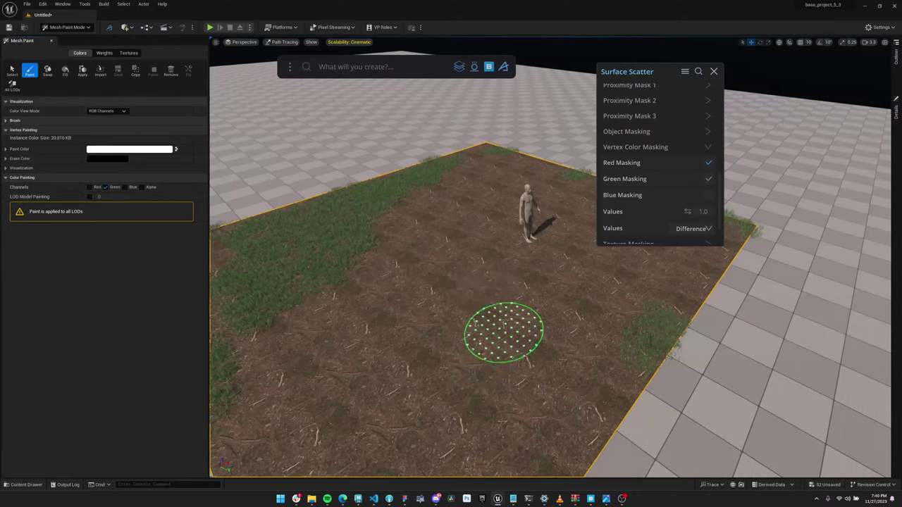
pyautogui.moveTo(502, 337)
pyautogui.mouseDown()
pyautogui.moveTo(480, 359)
pyautogui.moveTo(486, 328)
pyautogui.moveTo(536, 327)
pyautogui.mouseUp()
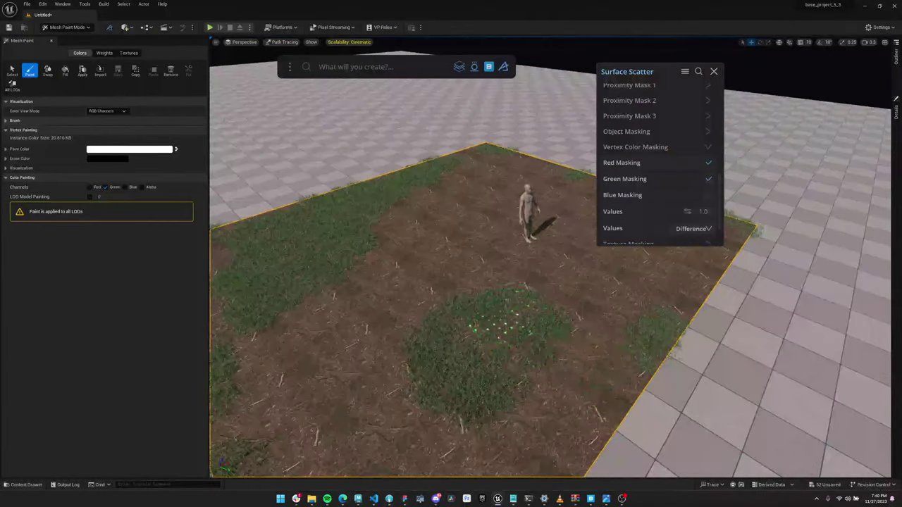
pyautogui.moveTo(561, 260); pyautogui.dragTo(542, 234)
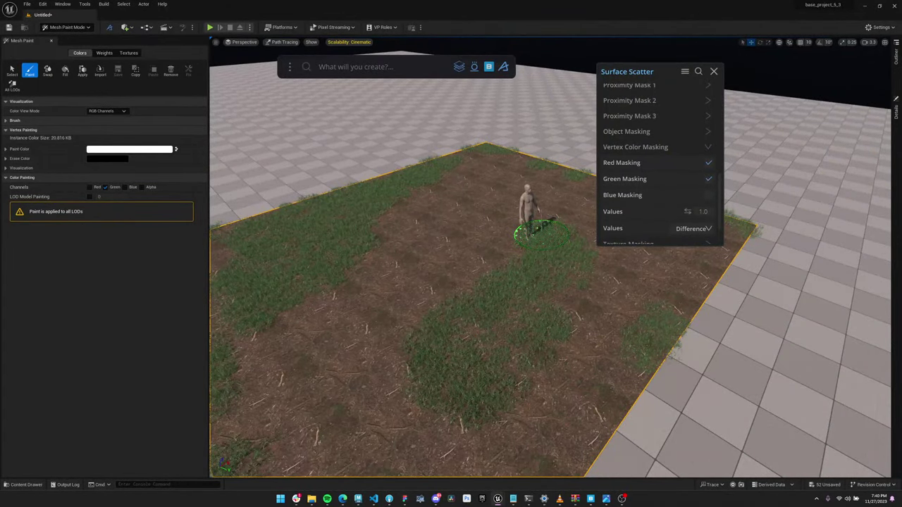
# - Switch the grass scatter's vertex color masking operation to Add and cancel the pending autosave
pyautogui.scroll(-2, 542, 234)
pyautogui.click(693, 228)
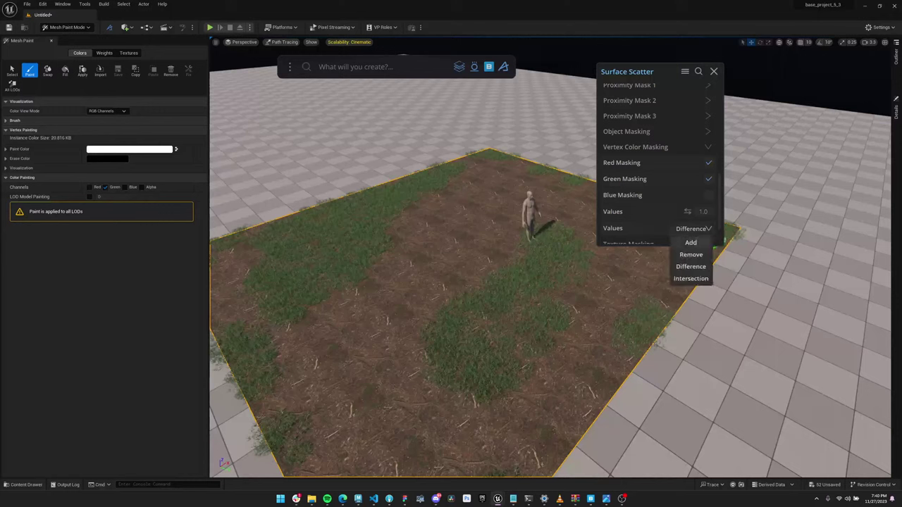
pyautogui.click(690, 267)
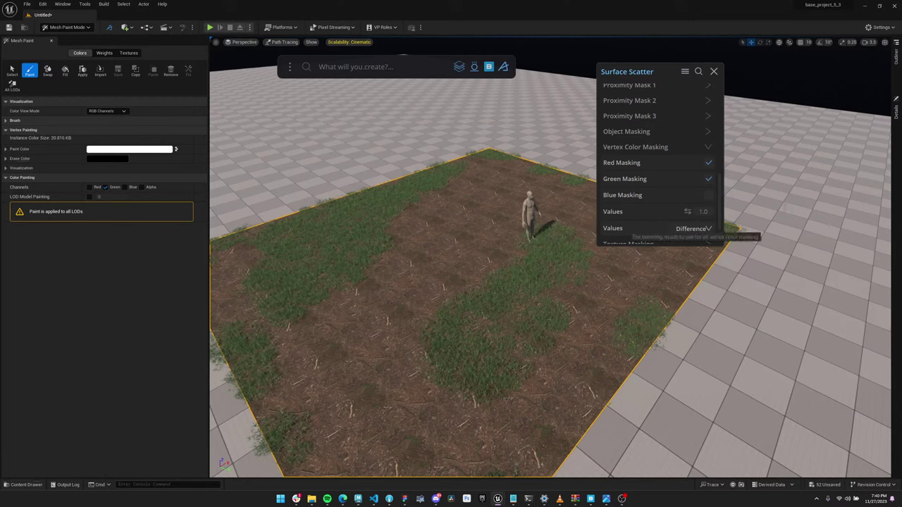
pyautogui.click(694, 228)
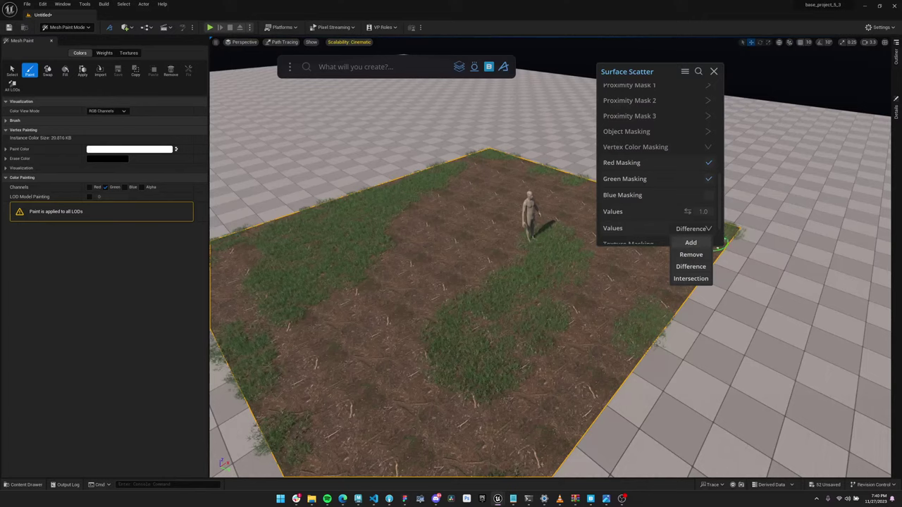
pyautogui.click(691, 242)
pyautogui.click(693, 228)
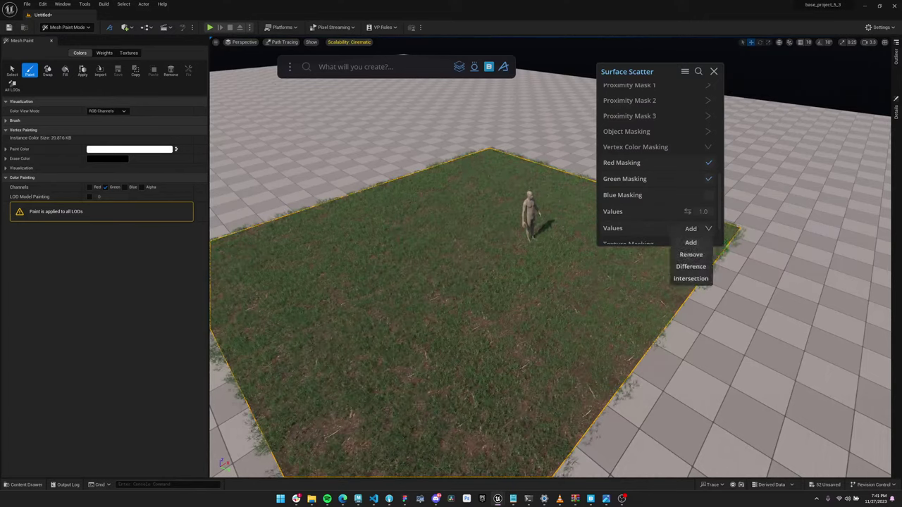
pyautogui.click(843, 466)
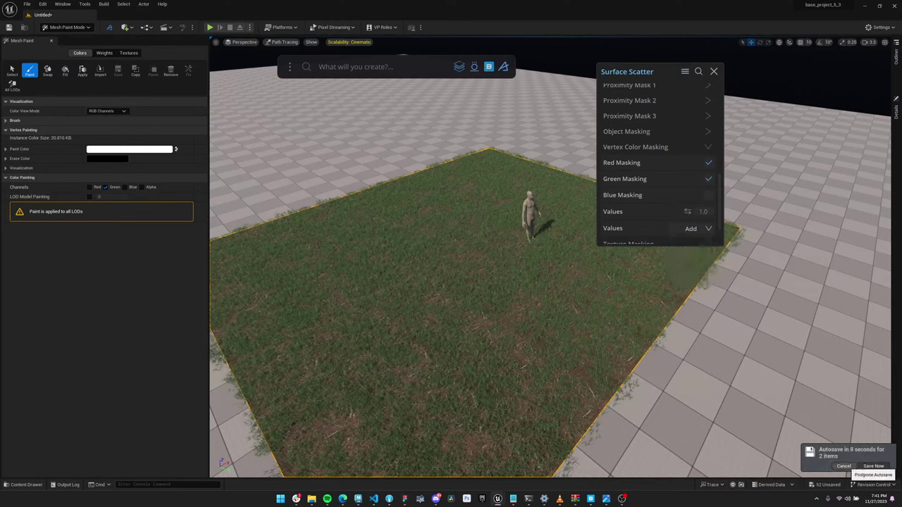
pyautogui.click(843, 466)
# - Try the Remove operation for the vertex color masking, and switch it back to Difference
pyautogui.click(694, 229)
pyautogui.click(690, 255)
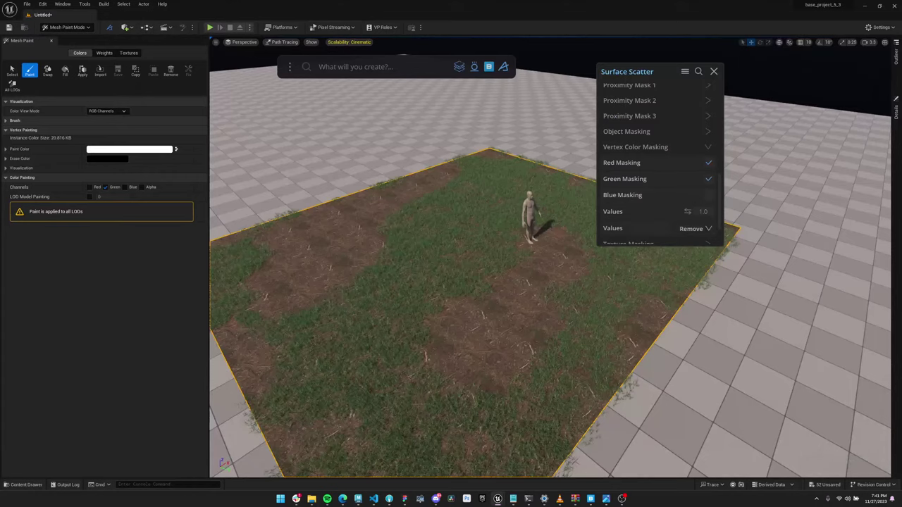
pyautogui.click(694, 229)
pyautogui.click(690, 266)
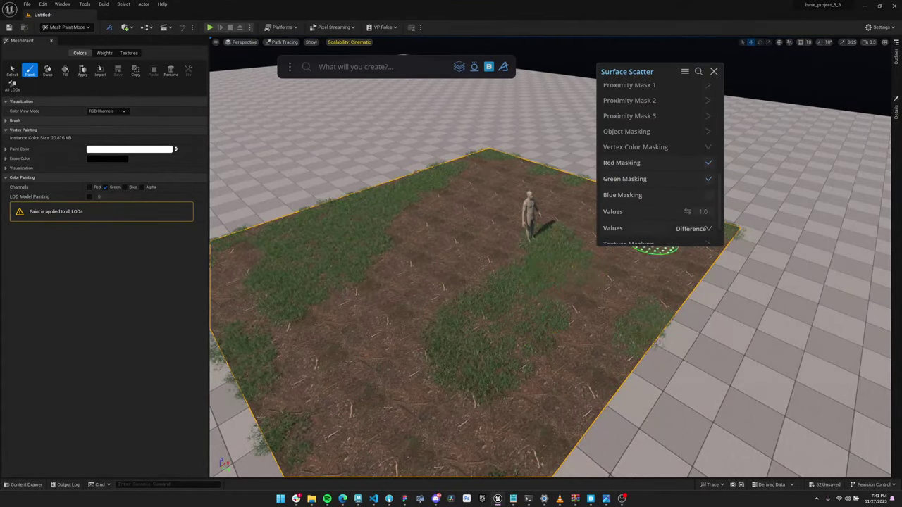
# - Set the grass scatter's vertex color masking operation to Intersection
pyautogui.click(693, 228)
pyautogui.click(691, 277)
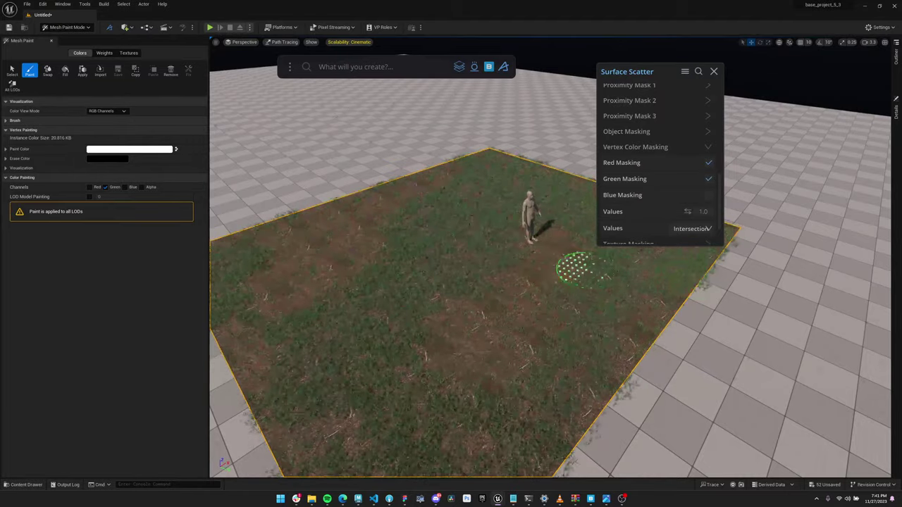
pyautogui.moveTo(520, 260)
pyautogui.mouseDown(button='right')
pyautogui.moveTo(523, 271)
pyautogui.moveTo(486, 278)
pyautogui.moveTo(493, 289)
pyautogui.moveTo(522, 268)
pyautogui.mouseUp(button='right')
pyautogui.scroll(-6, 519, 251)
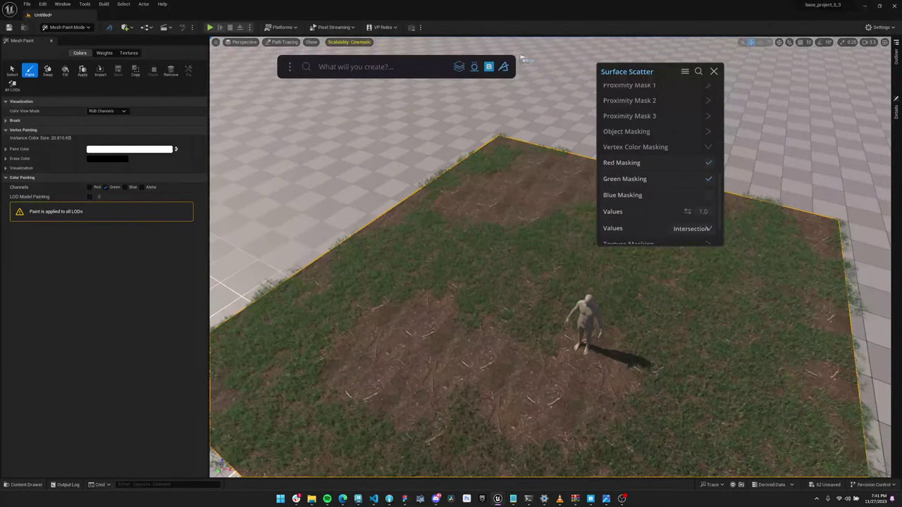
pyautogui.scroll(-2, 652, 187)
pyautogui.moveTo(486, 236)
pyautogui.mouseDown(button='right')
pyautogui.moveTo(388, 195)
pyautogui.moveTo(409, 201)
pyautogui.mouseUp(button='right')
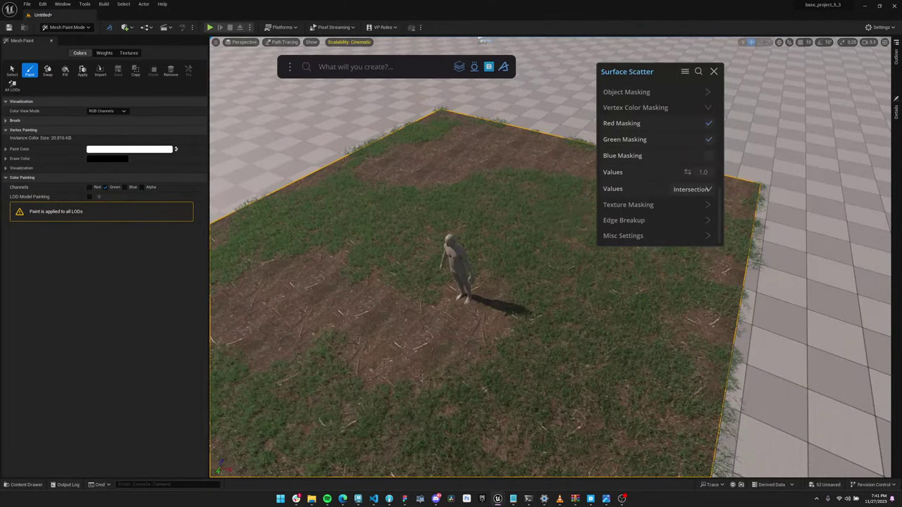
# - Leave vertex painting for Selection mode and clear the selection of the ground plane
pyautogui.click(68, 28)
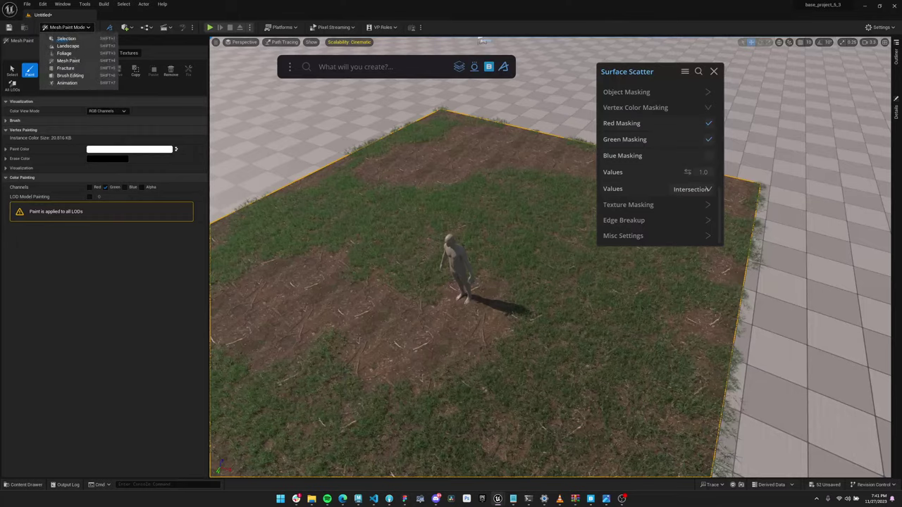
pyautogui.click(65, 38)
pyautogui.keyDown('alt'); pyautogui.moveTo(423, 282); pyautogui.dragTo(465, 183); pyautogui.keyUp('alt')
pyautogui.press('Escape')
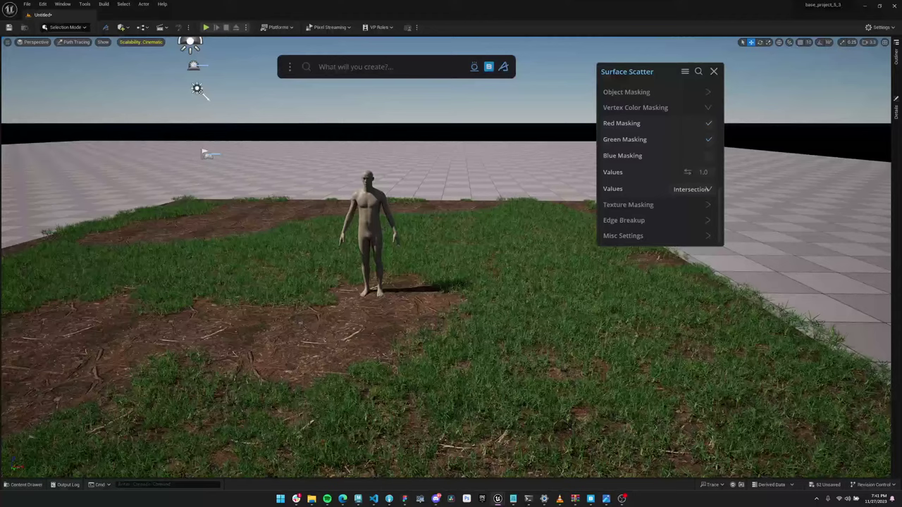
# - Place a mossy boulder from the Content Library on the grass beside the character
pyautogui.click(489, 67)
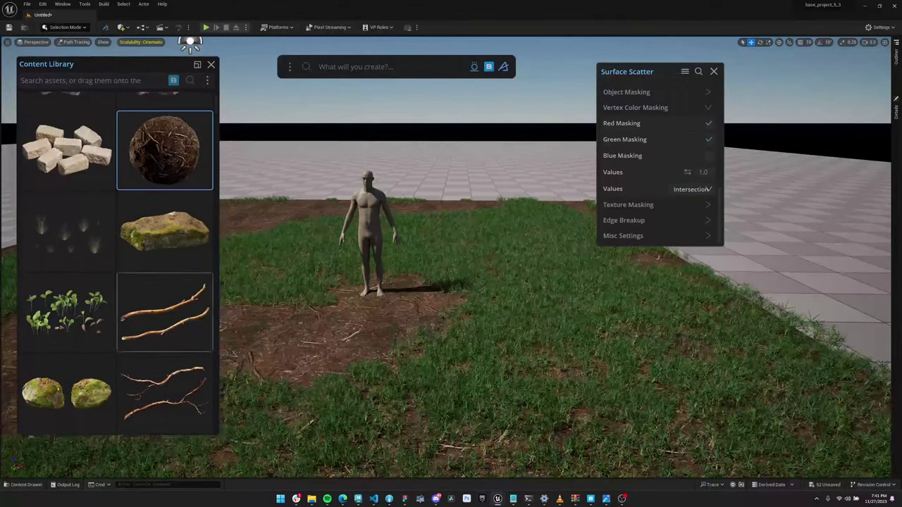
pyautogui.scroll(-6, 164, 312)
pyautogui.scroll(3, 165, 312)
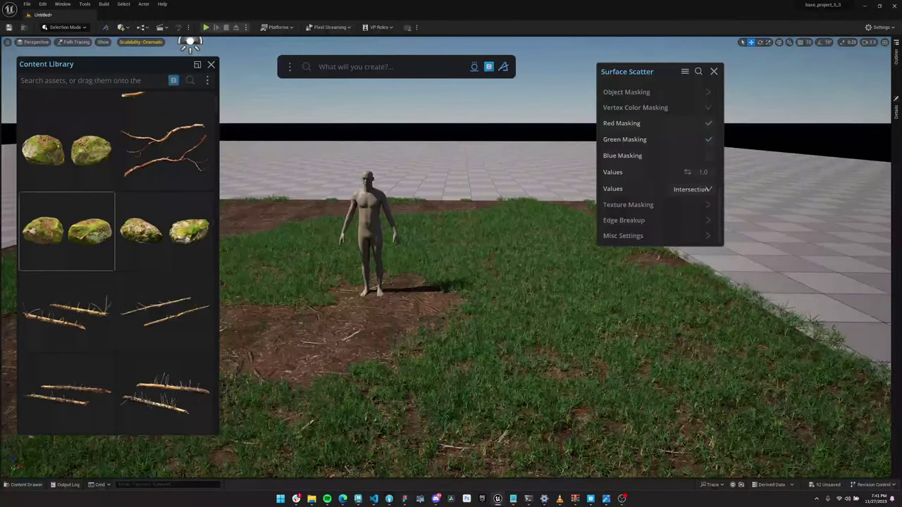
pyautogui.moveTo(66, 231); pyautogui.dragTo(566, 334)
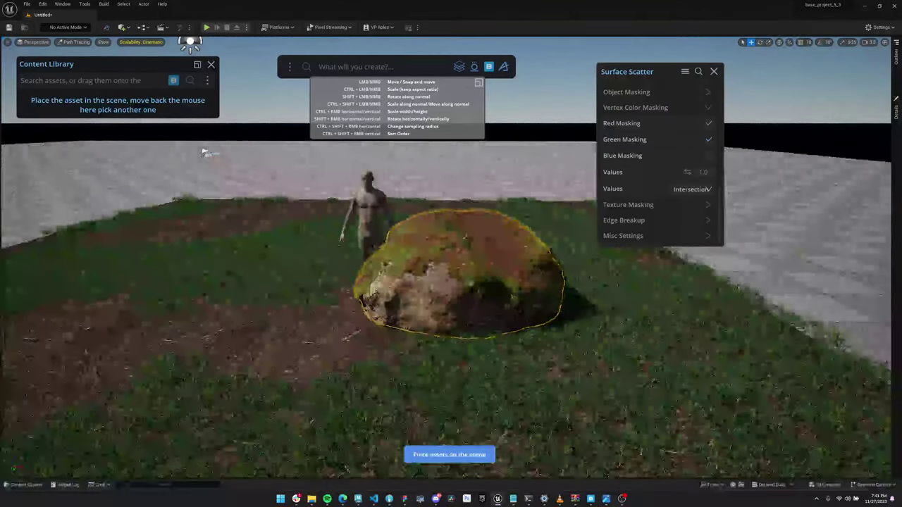
pyautogui.moveTo(465, 305); pyautogui.dragTo(528, 367)
pyautogui.moveTo(461, 337); pyautogui.dragTo(459, 314)
pyautogui.press('Escape')
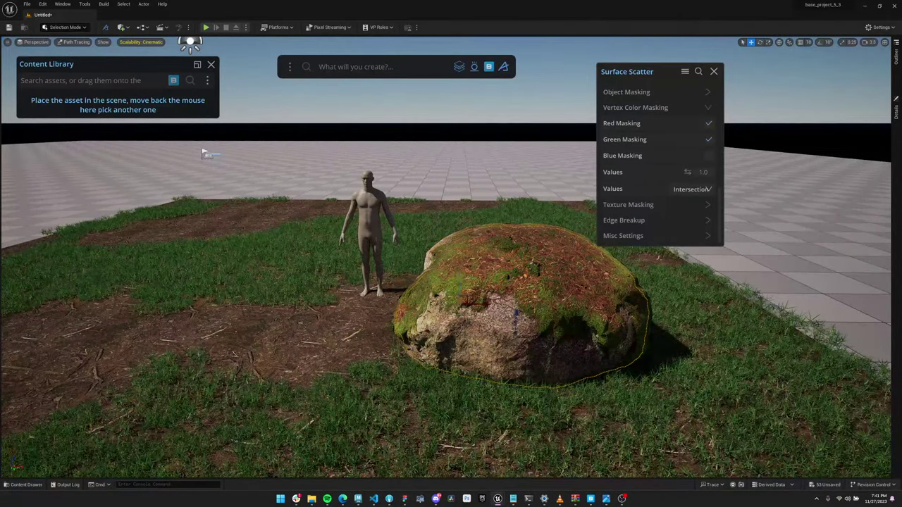
# - Try the boulder as the grass scatter's surface, and switch the surface back to the ground plane
pyautogui.press('f')
pyautogui.moveTo(451, 296)
pyautogui.keyDown('alt'); pyautogui.mouseDown()
pyautogui.moveTo(324, 239)
pyautogui.moveTo(352, 250)
pyautogui.mouseUp(); pyautogui.keyUp('alt')
pyautogui.moveTo(449, 295); pyautogui.dragTo(486, 331)
pyautogui.press('Escape')
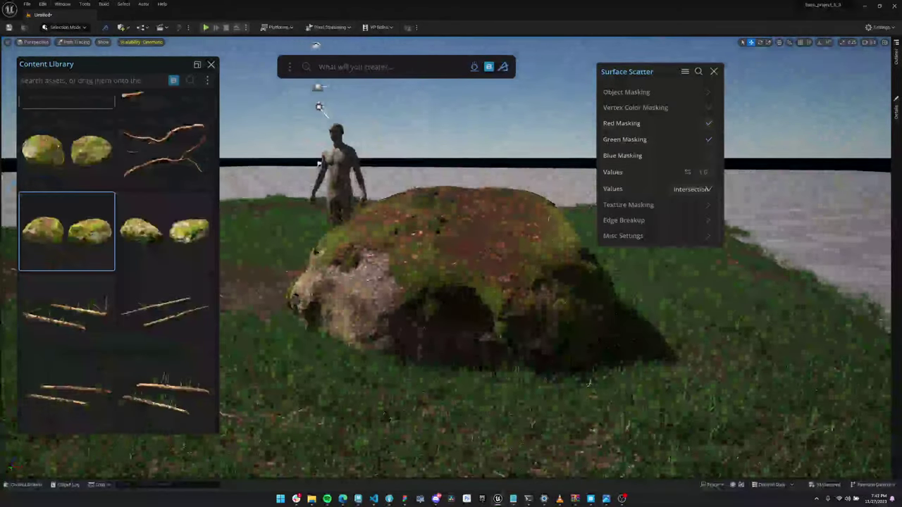
pyautogui.keyDown('alt'); pyautogui.moveTo(450, 282); pyautogui.dragTo(544, 321); pyautogui.keyUp('alt')
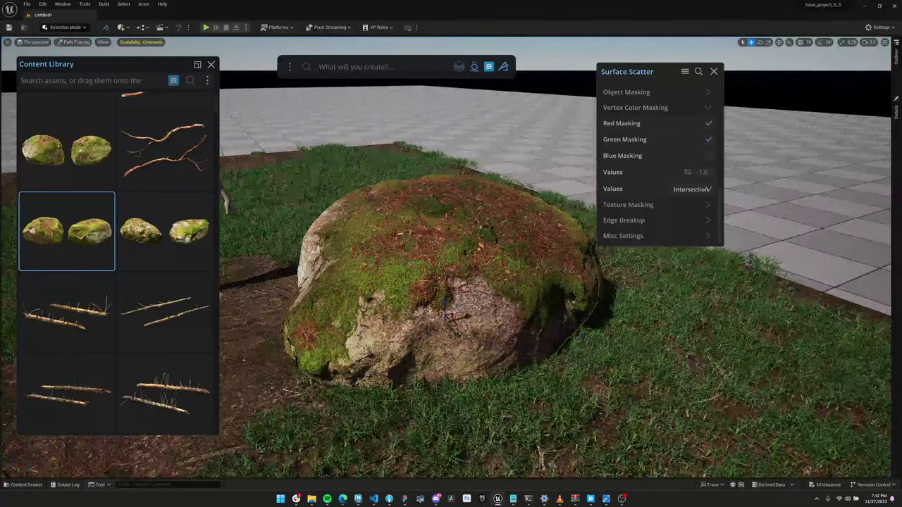
pyautogui.scroll(10, 682, 109)
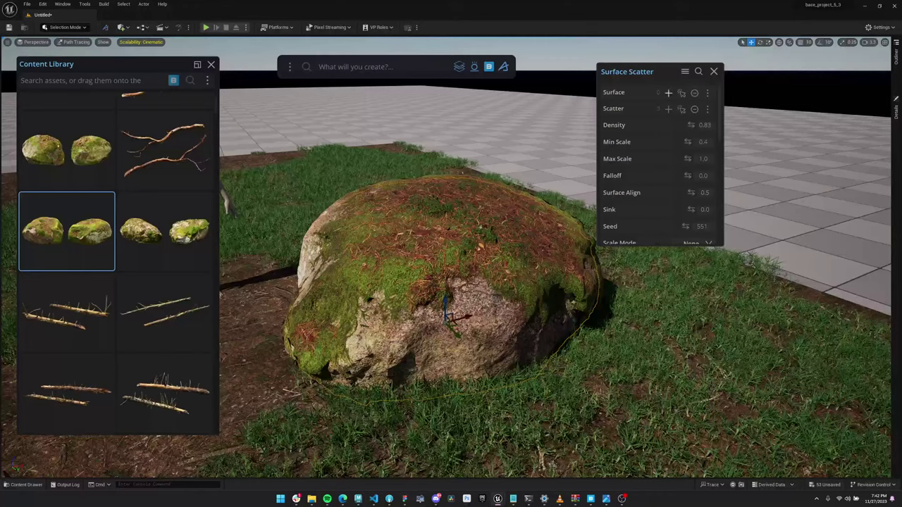
pyautogui.click(668, 93)
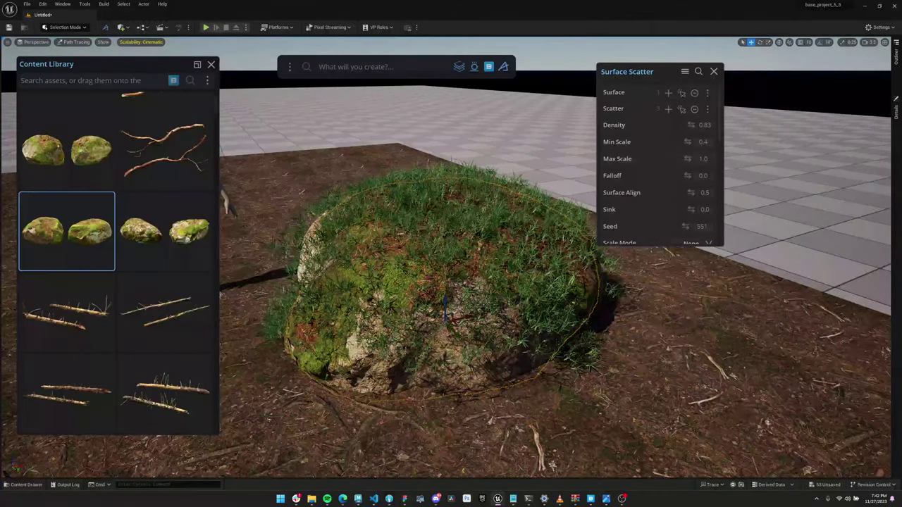
pyautogui.click(687, 296)
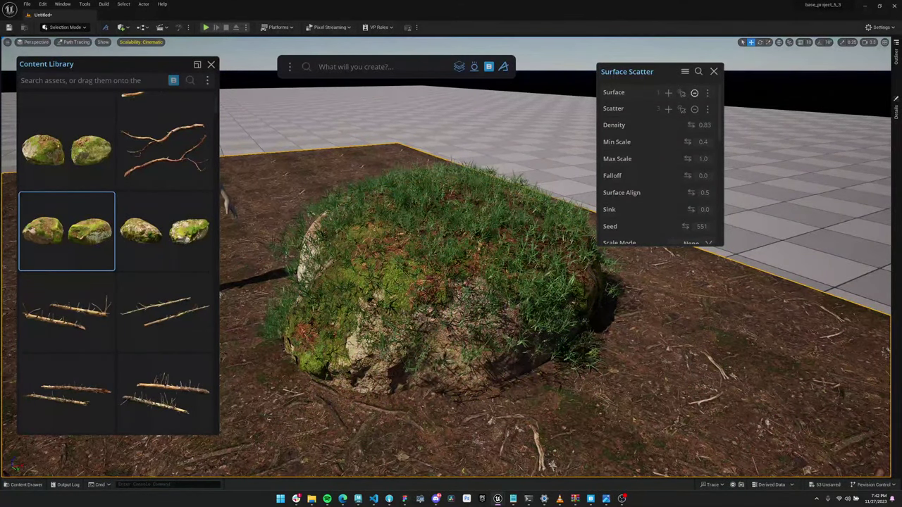
pyautogui.click(667, 93)
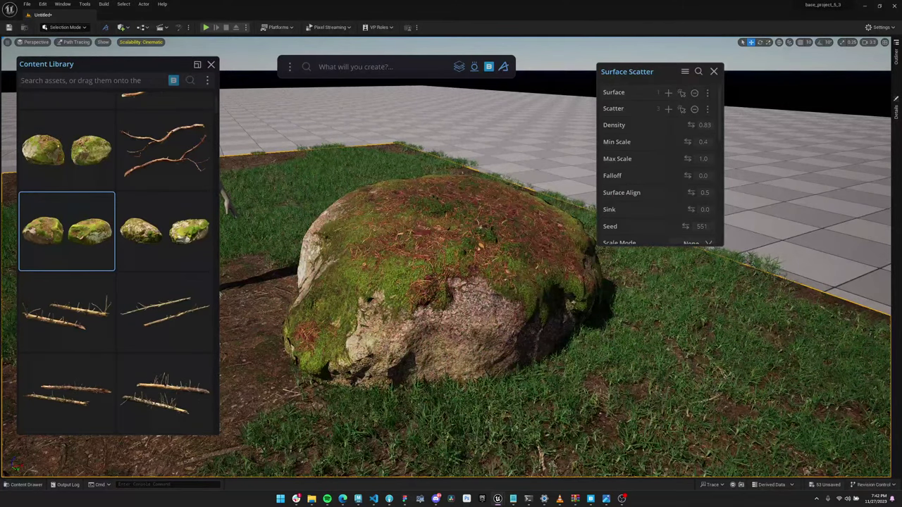
# - Scatter the small leafy plants from the Content Library on the boulder and close the grass scatter's settings
pyautogui.scroll(4, 67, 231)
pyautogui.moveTo(67, 376); pyautogui.dragTo(466, 244)
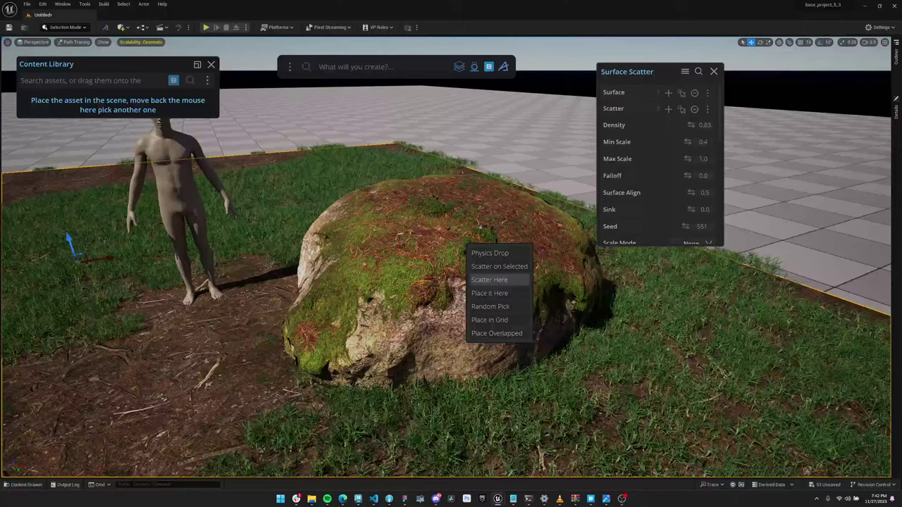
pyautogui.click(490, 280)
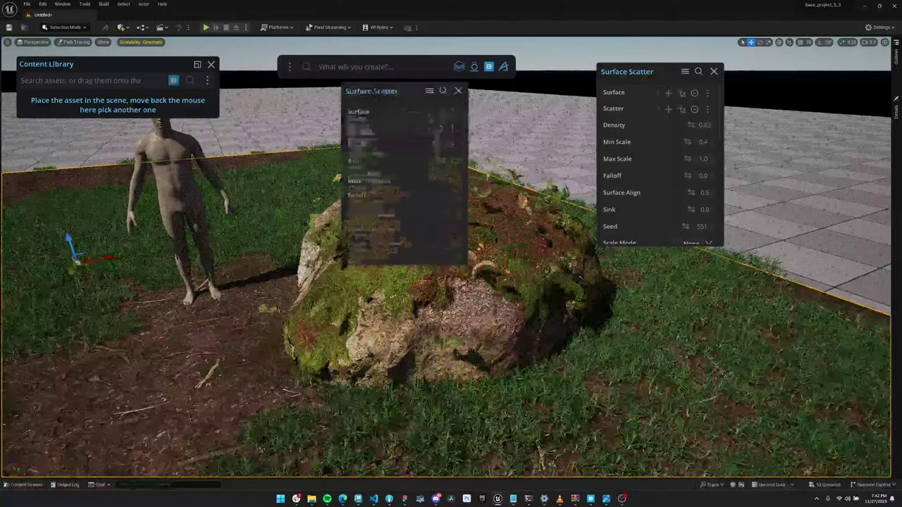
pyautogui.scroll(-4, 489, 280)
pyautogui.press('Escape')
pyautogui.click(713, 71)
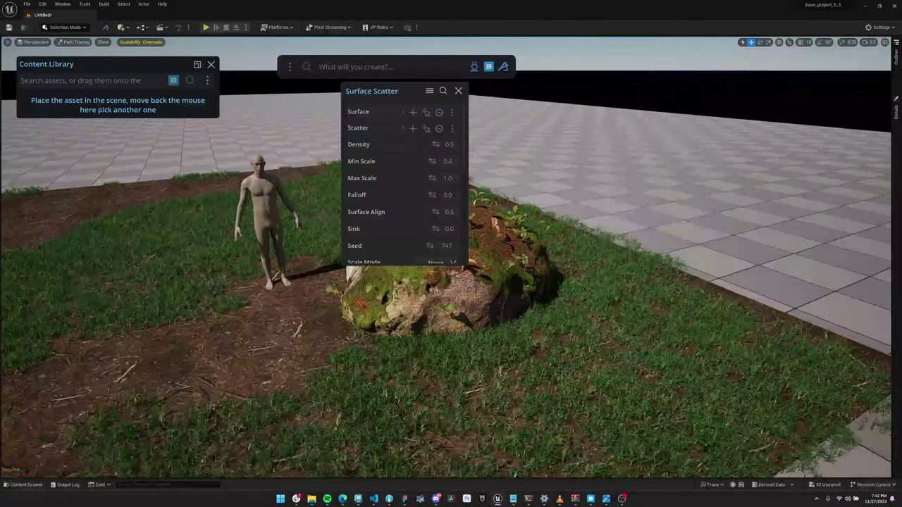
# - Set the boulder plant scatter's density to 0.93 and both its min and max scale to 0.2
pyautogui.moveTo(394, 91); pyautogui.dragTo(726, 72)
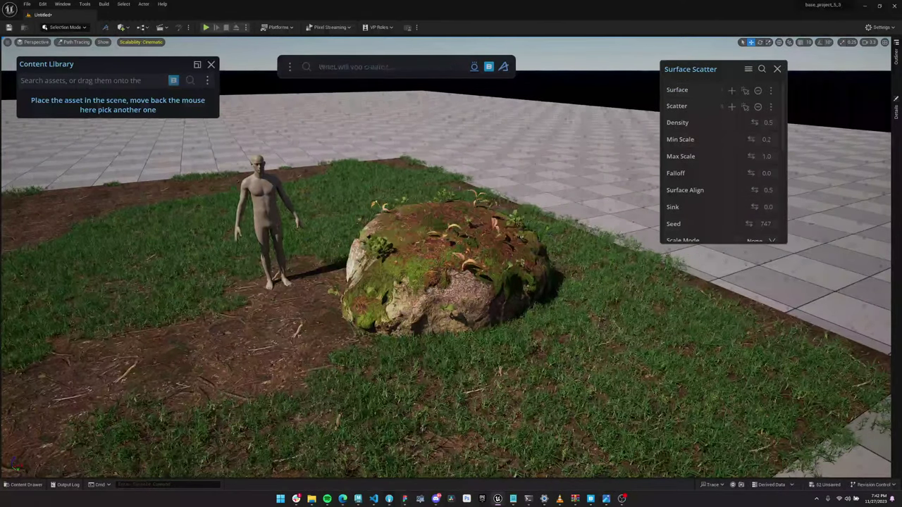
pyautogui.moveTo(751, 156); pyautogui.dragTo(733, 156)
pyautogui.moveTo(755, 123); pyautogui.dragTo(783, 123)
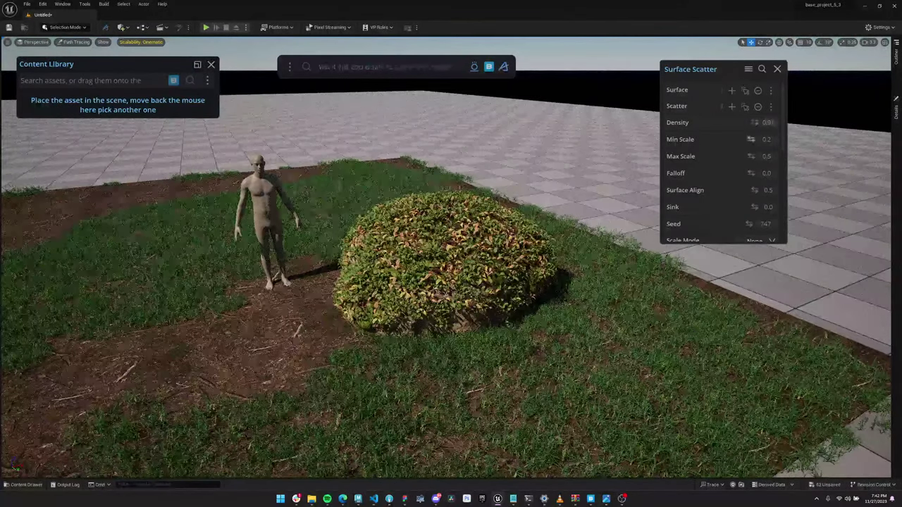
pyautogui.moveTo(751, 156); pyautogui.dragTo(729, 157)
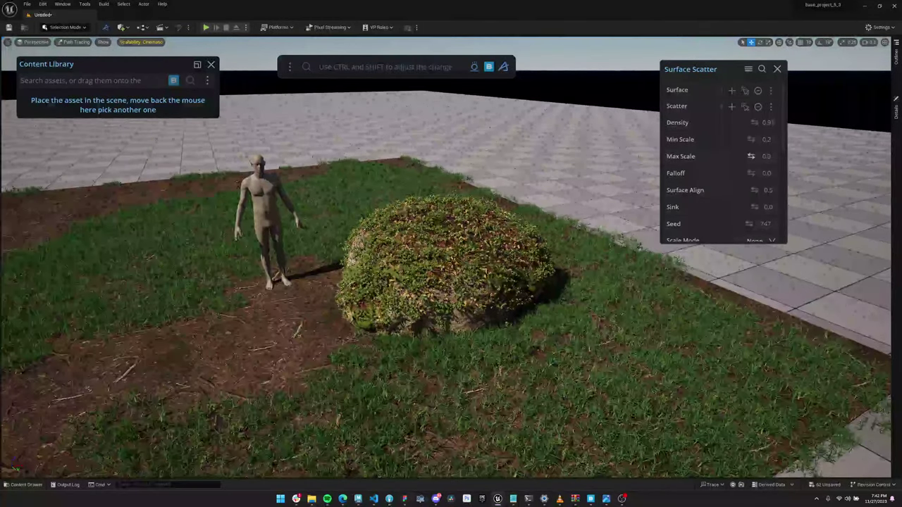
pyautogui.moveTo(753, 122); pyautogui.dragTo(756, 122)
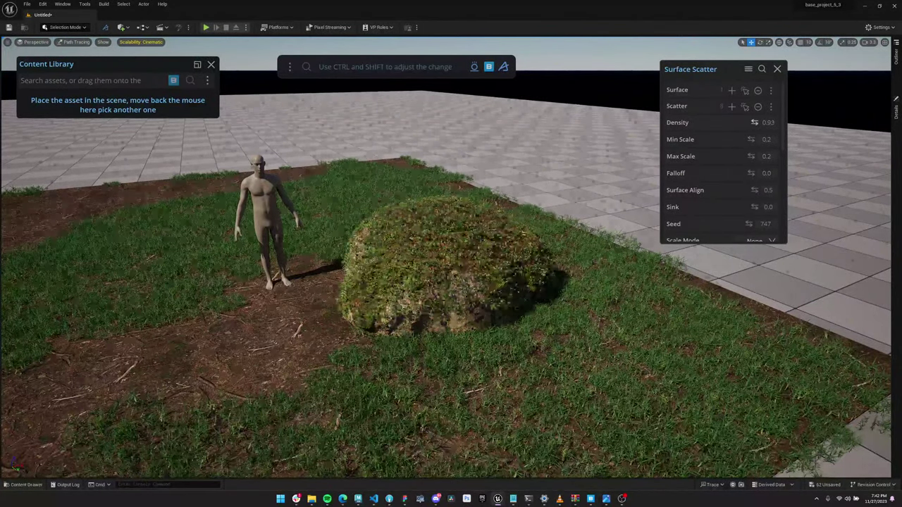
# - Select the boulder under the plants and clear away the scatter settings and the Content Library
pyautogui.scroll(5, 445, 267)
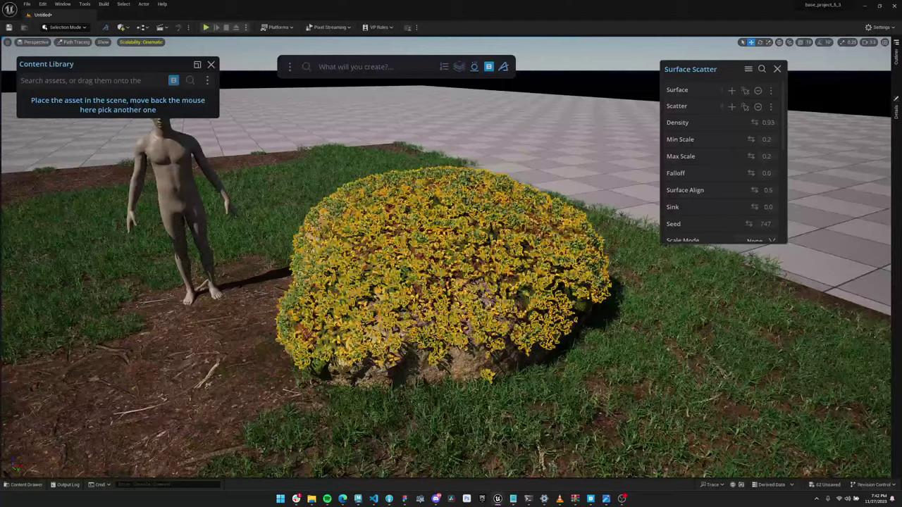
pyautogui.click(450, 338)
pyautogui.keyDown('alt'); pyautogui.moveTo(450, 338); pyautogui.dragTo(448, 271); pyautogui.keyUp('alt')
pyautogui.scroll(3, 448, 271)
pyautogui.scroll(5, 447, 260)
pyautogui.scroll(-4, 446, 260)
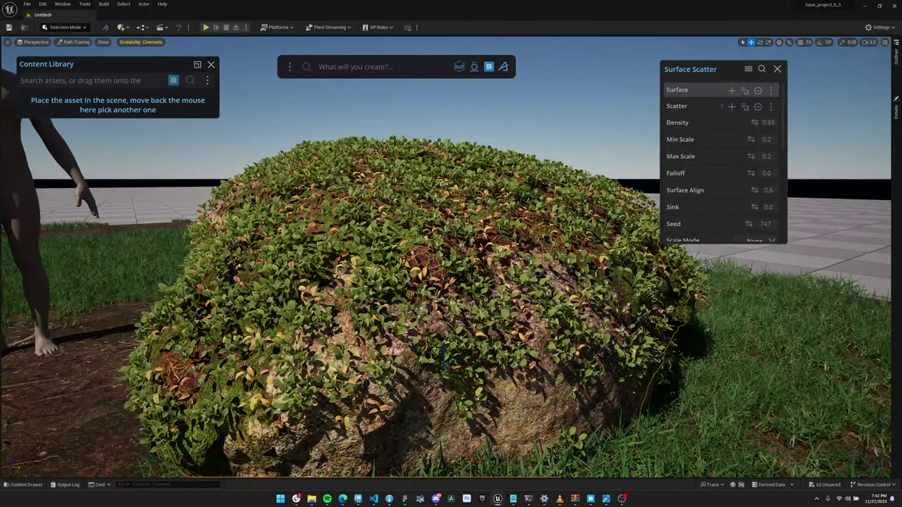
pyautogui.click(777, 69)
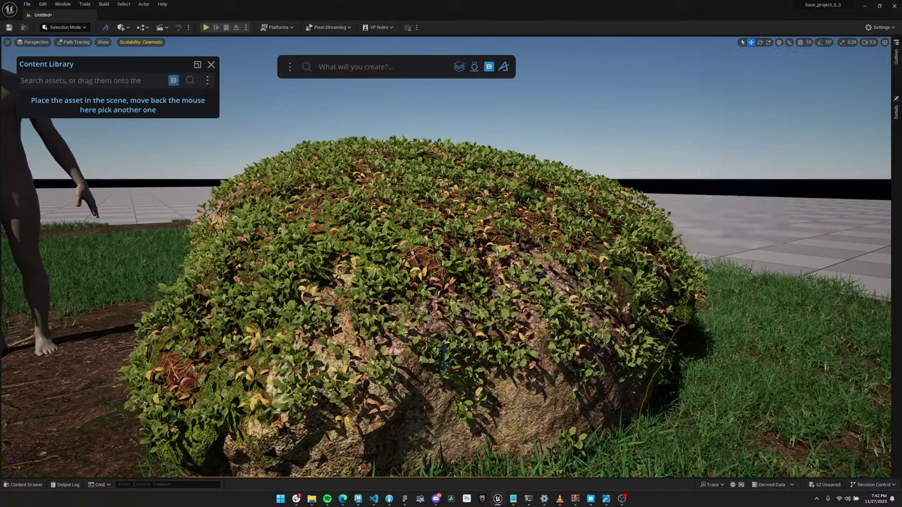
pyautogui.moveTo(118, 105)
pyautogui.click(197, 65)
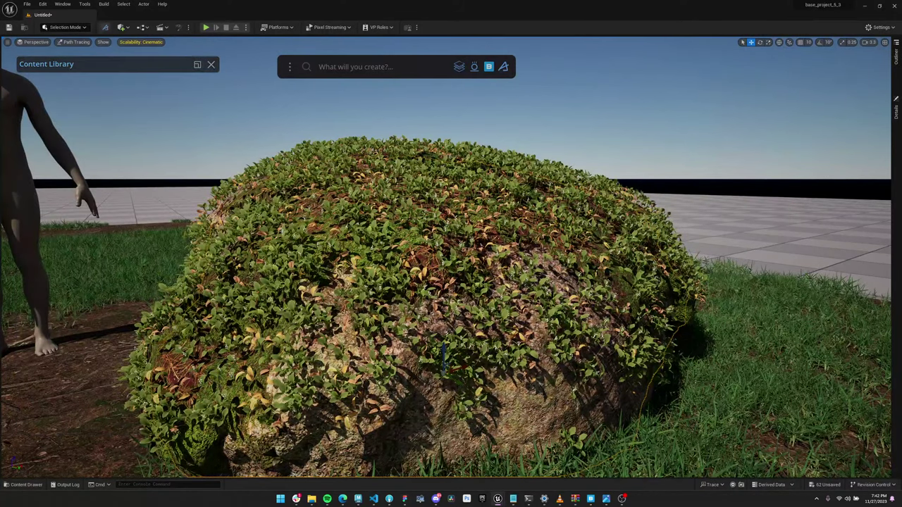
# - Enable vertex painting on the boulder with only the Red channel, and return to Selection mode
pyautogui.click(76, 27)
pyautogui.click(79, 60)
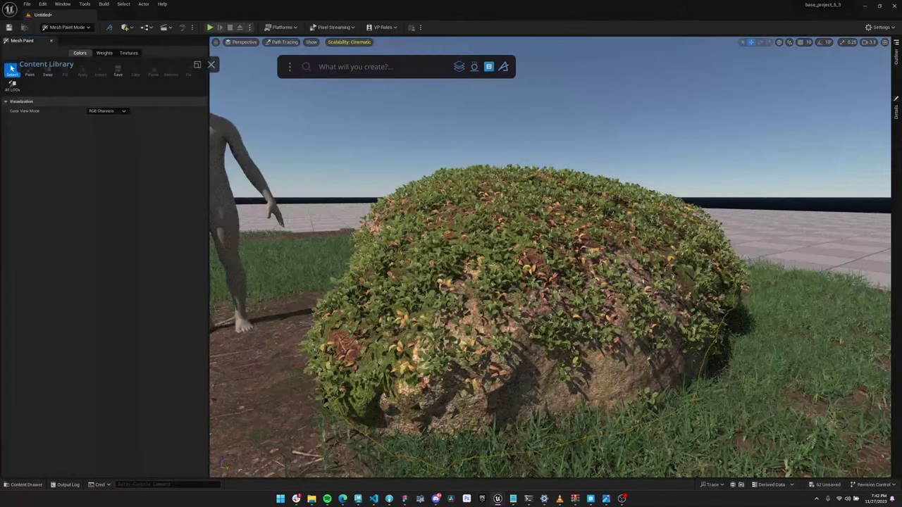
pyautogui.click(30, 72)
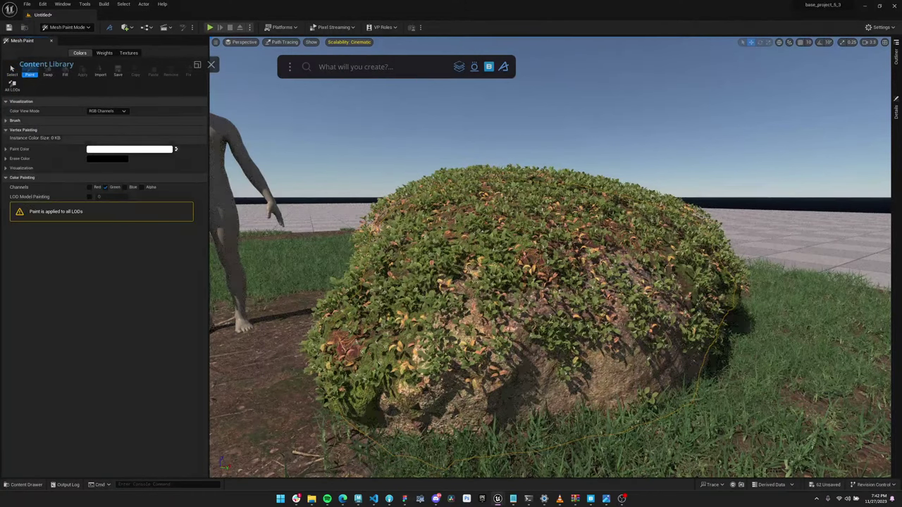
pyautogui.moveTo(537, 265); pyautogui.dragTo(539, 282, button='right')
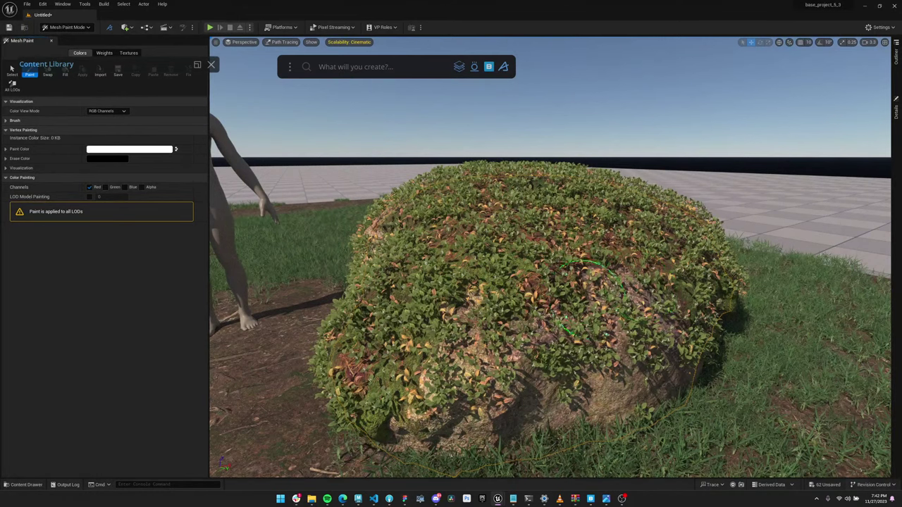
pyautogui.moveTo(611, 343); pyautogui.dragTo(614, 333)
pyautogui.click(69, 27)
pyautogui.click(68, 28)
pyautogui.click(68, 27)
pyautogui.click(69, 39)
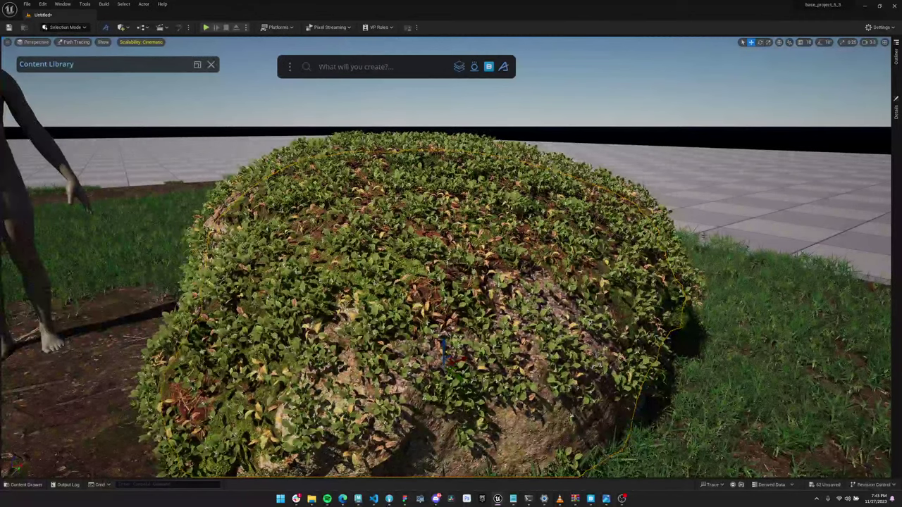
# - Enable Red Masking under the boulder plant scatter's vertex color masking
pyautogui.click(408, 261)
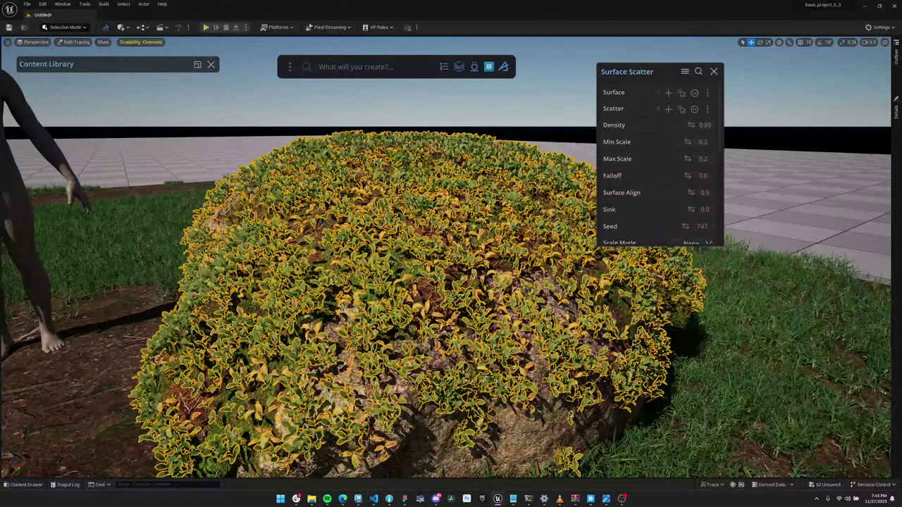
pyautogui.moveTo(655, 72); pyautogui.dragTo(790, 60)
pyautogui.scroll(-5, 789, 140)
pyautogui.click(771, 176)
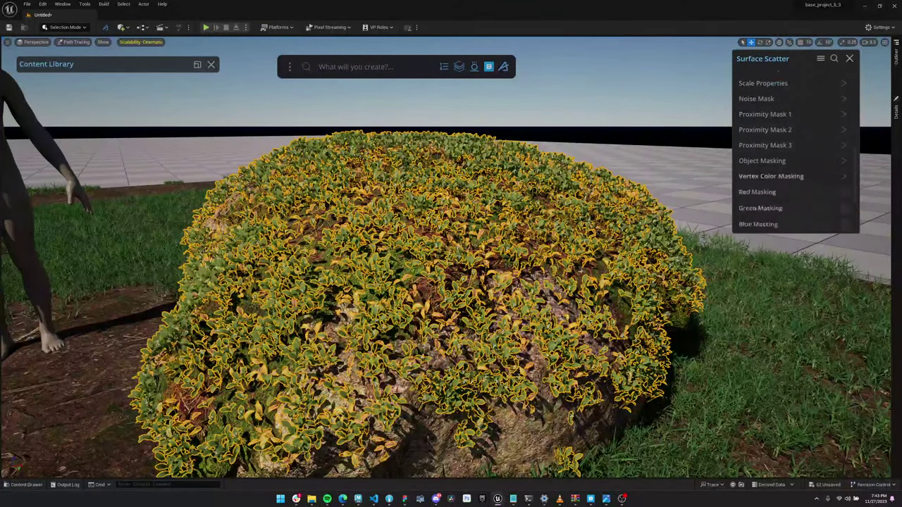
pyautogui.scroll(-3, 782, 176)
pyautogui.click(844, 129)
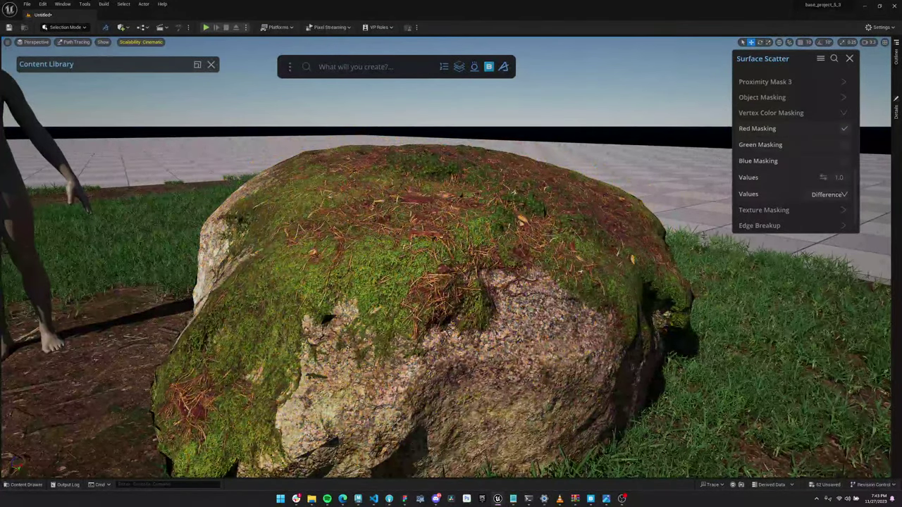
# - Set the boulder plant scatter's vertex color masking operation to Remove
pyautogui.keyDown('alt'); pyautogui.moveTo(451, 275); pyautogui.dragTo(427, 300); pyautogui.keyUp('alt')
pyautogui.click(829, 195)
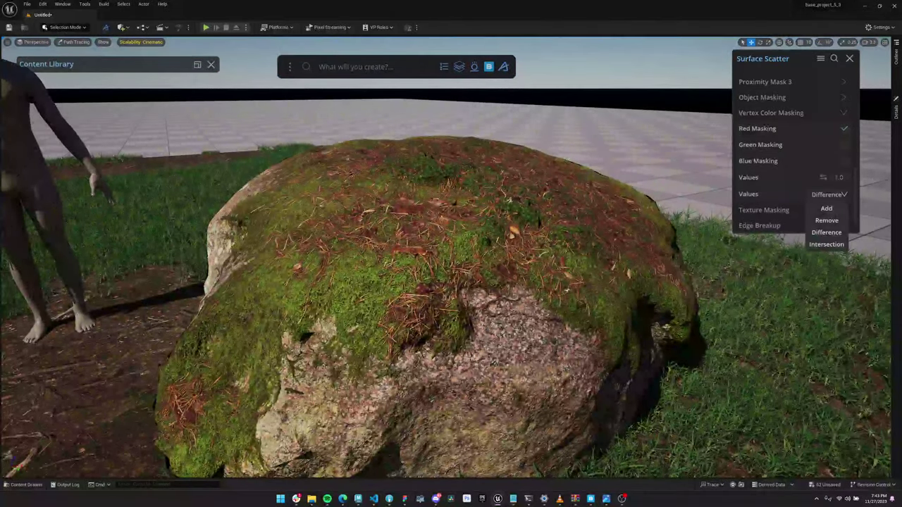
pyautogui.click(827, 221)
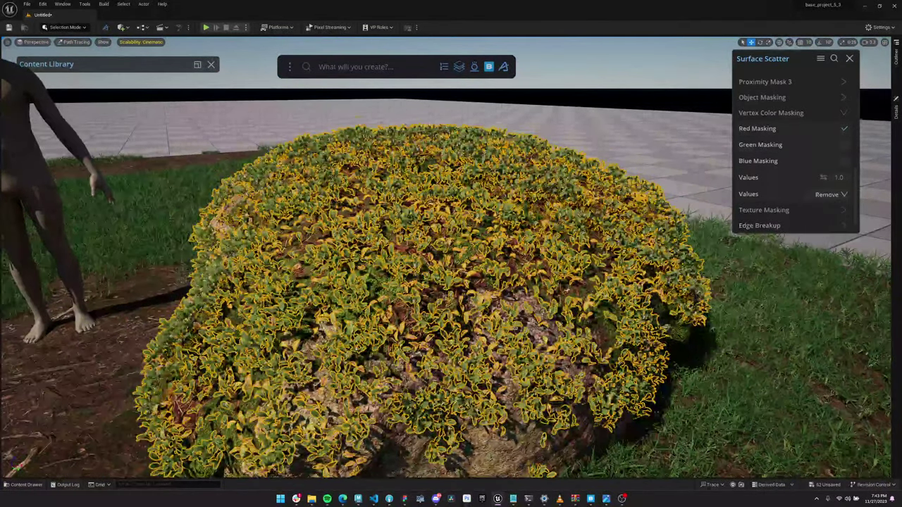
# - Select the boulder and enter Mesh Paint mode, moving the Content Library clear of the Dash search bar
pyautogui.moveTo(451, 274); pyautogui.dragTo(472, 282, button='right')
pyautogui.click(423, 423)
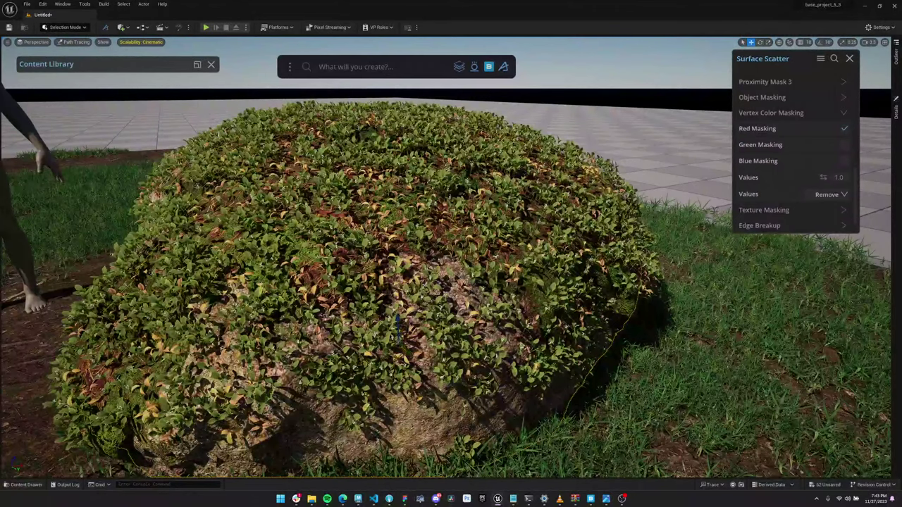
pyautogui.click(64, 26)
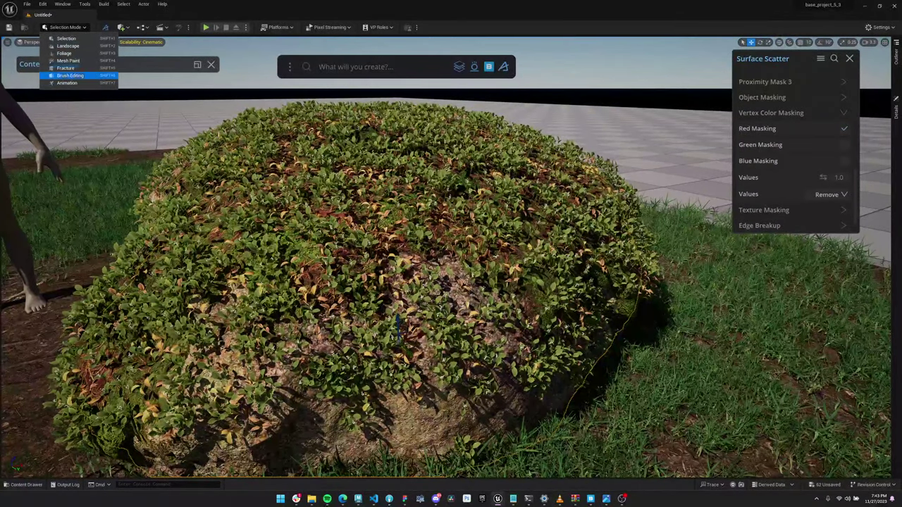
pyautogui.click(70, 61)
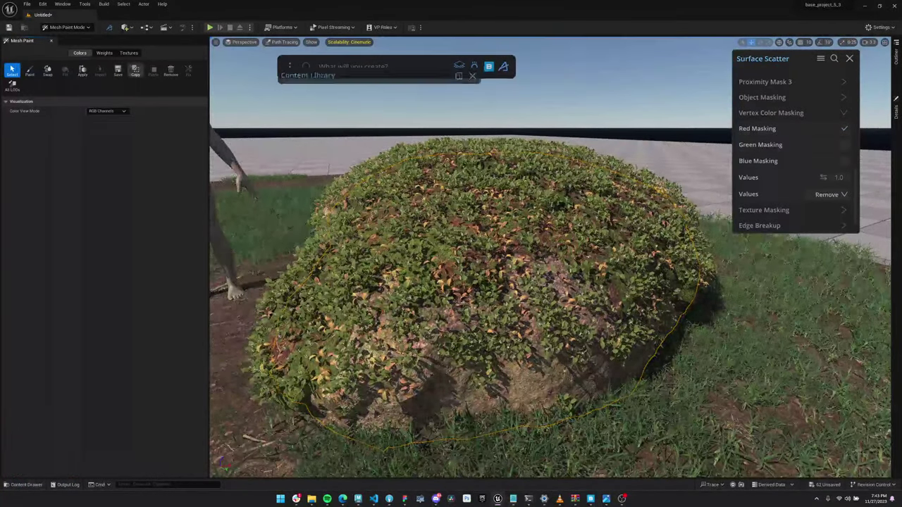
pyautogui.moveTo(606, 63); pyautogui.dragTo(603, 65)
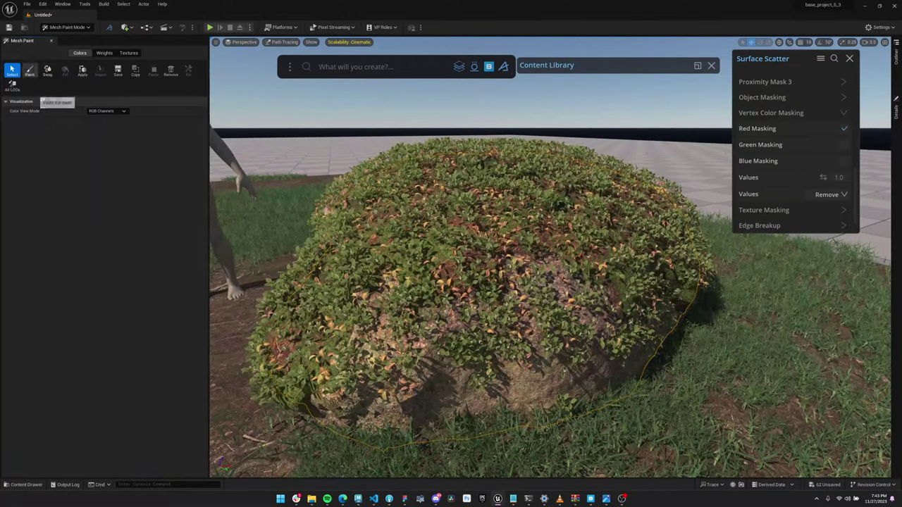
# - Activate the Paint tool for the boulder's vertex colors and set the color view mode to Off
pyautogui.click(29, 71)
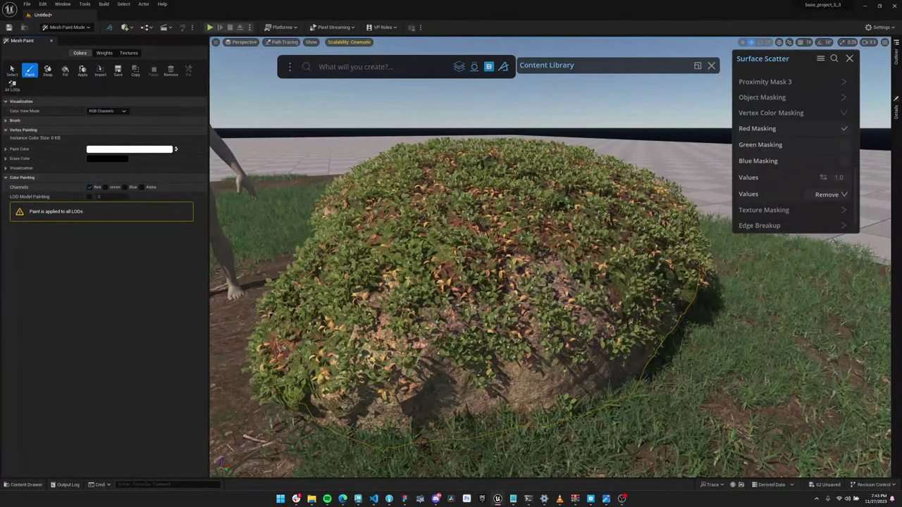
pyautogui.click(108, 110)
pyautogui.click(107, 118)
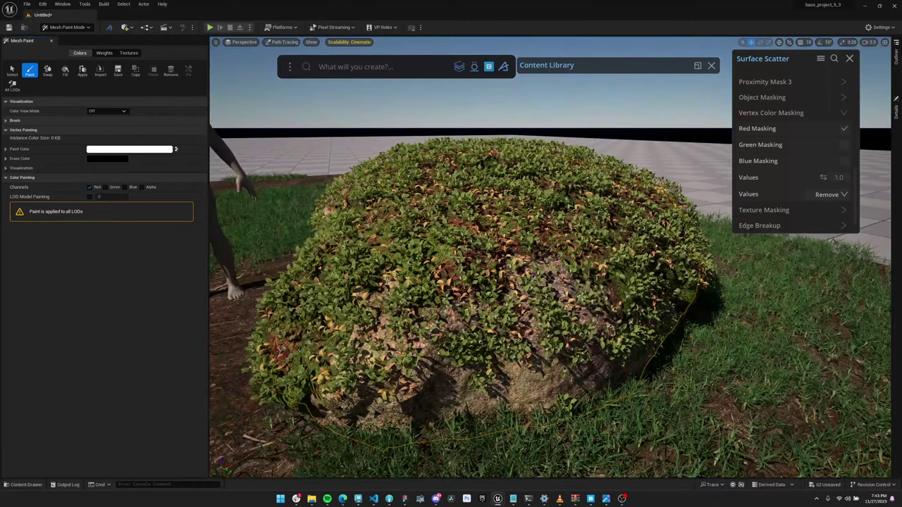
# - Add the Green and Blue channels to the vertex painting and set the plant scatter's vertex color masking operation to Difference
pyautogui.moveTo(564, 243)
pyautogui.keyDown('alt'); pyautogui.mouseDown()
pyautogui.moveTo(577, 262)
pyautogui.moveTo(580, 255)
pyautogui.moveTo(577, 368)
pyautogui.mouseUp(); pyautogui.keyUp('alt')
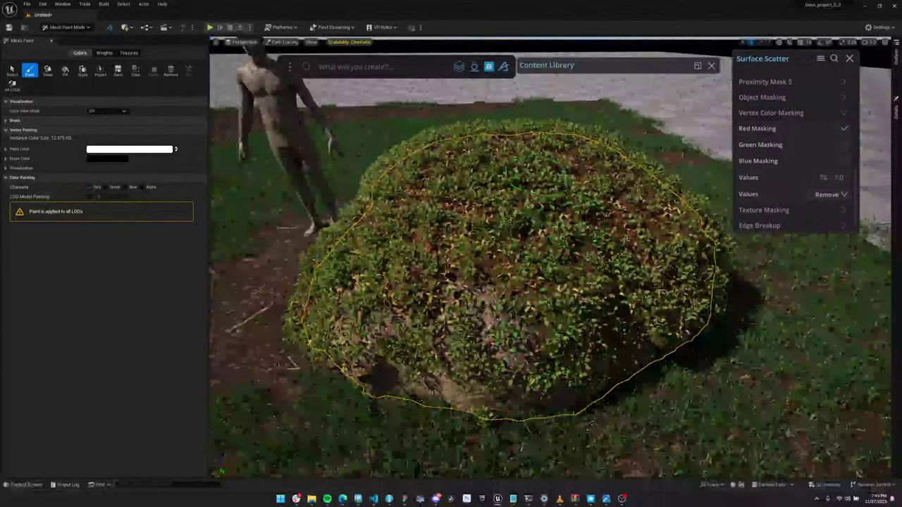
pyautogui.click(105, 188)
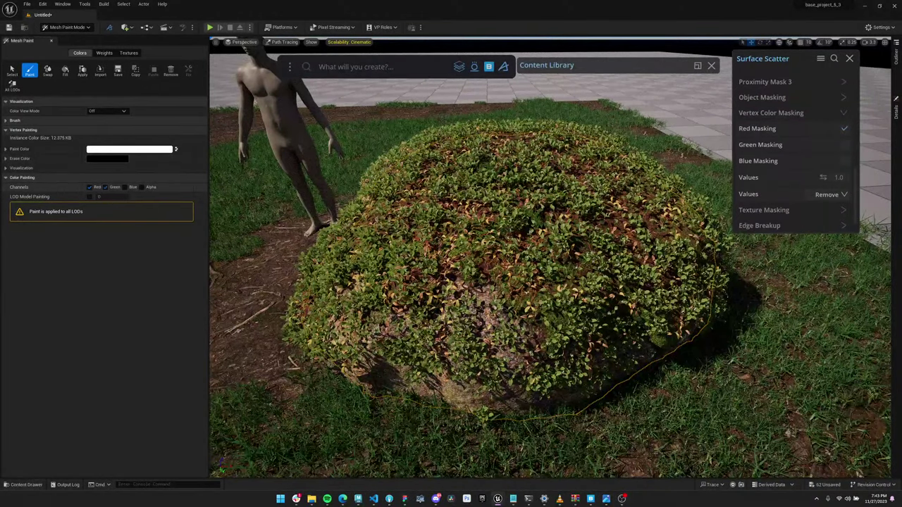
pyautogui.click(125, 187)
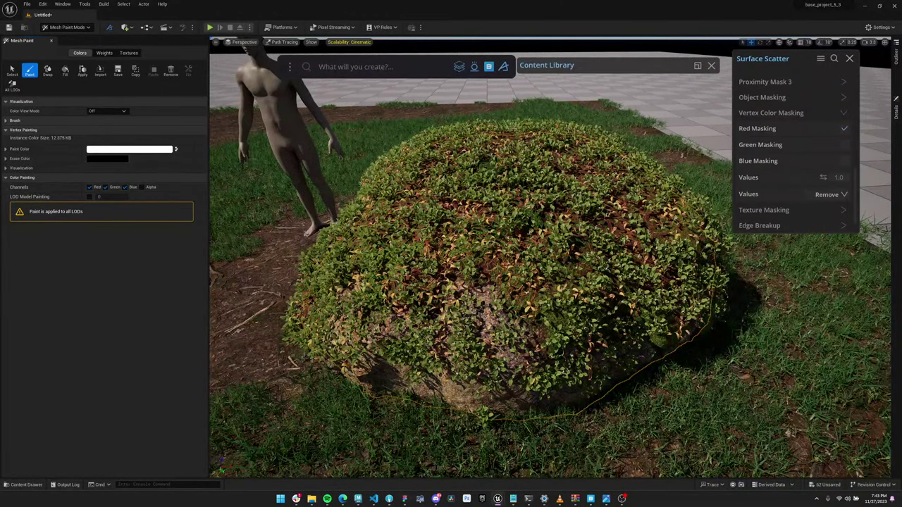
pyautogui.click(831, 195)
pyautogui.click(829, 231)
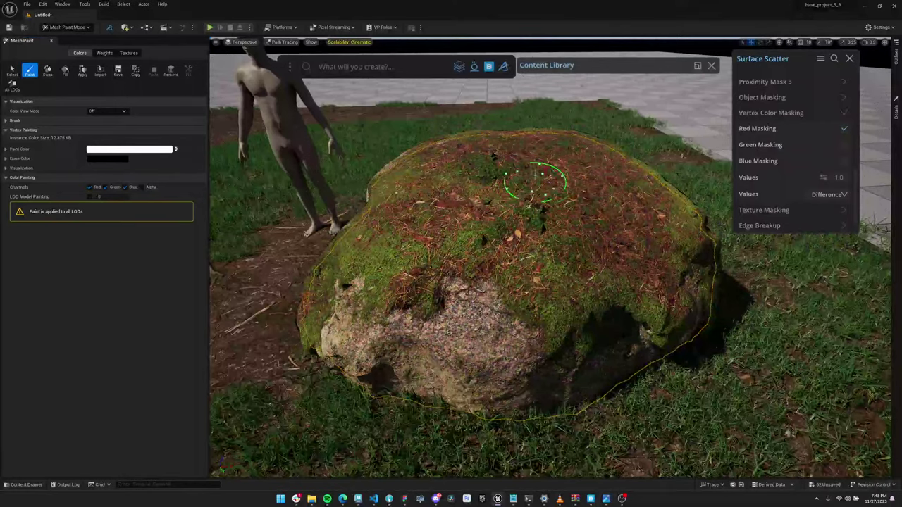
# - Enable LOD Model Painting on the boulder for LOD 0
pyautogui.keyDown('alt'); pyautogui.moveTo(531, 218); pyautogui.dragTo(521, 220); pyautogui.keyUp('alt')
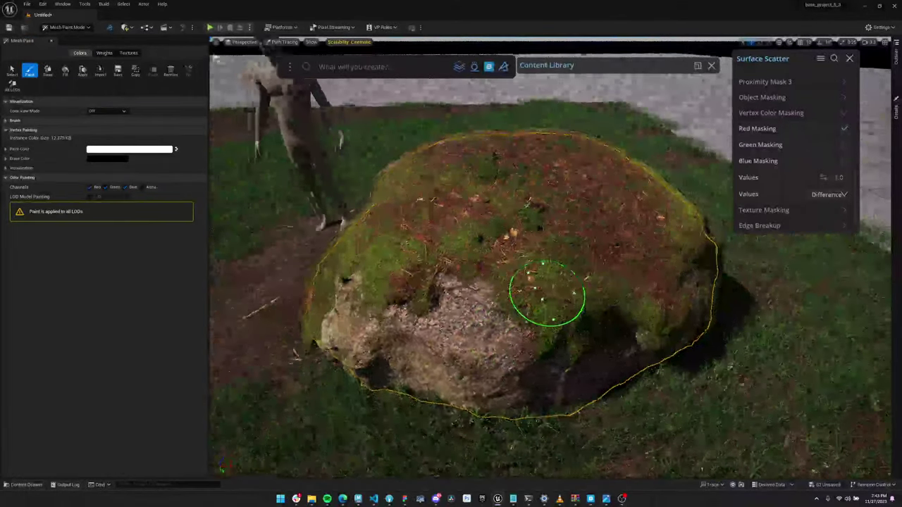
pyautogui.keyDown('alt'); pyautogui.moveTo(547, 293); pyautogui.dragTo(540, 290); pyautogui.keyUp('alt')
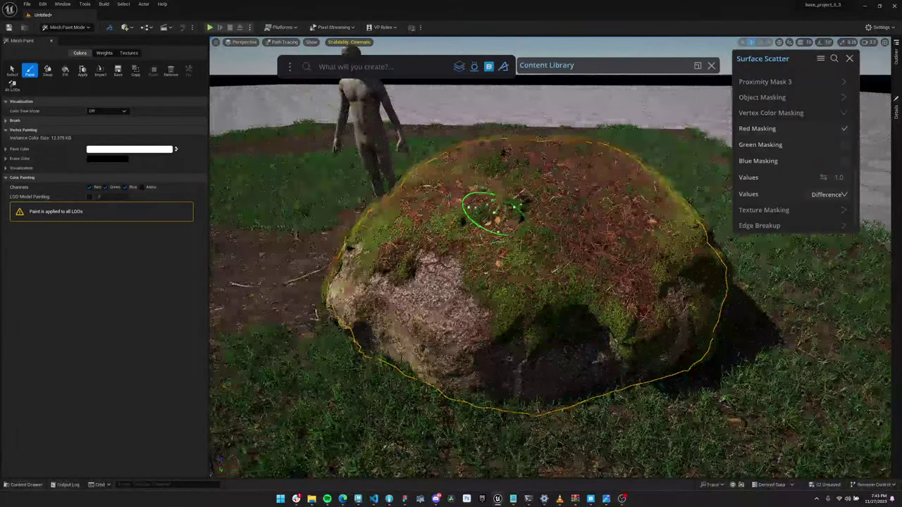
pyautogui.click(90, 197)
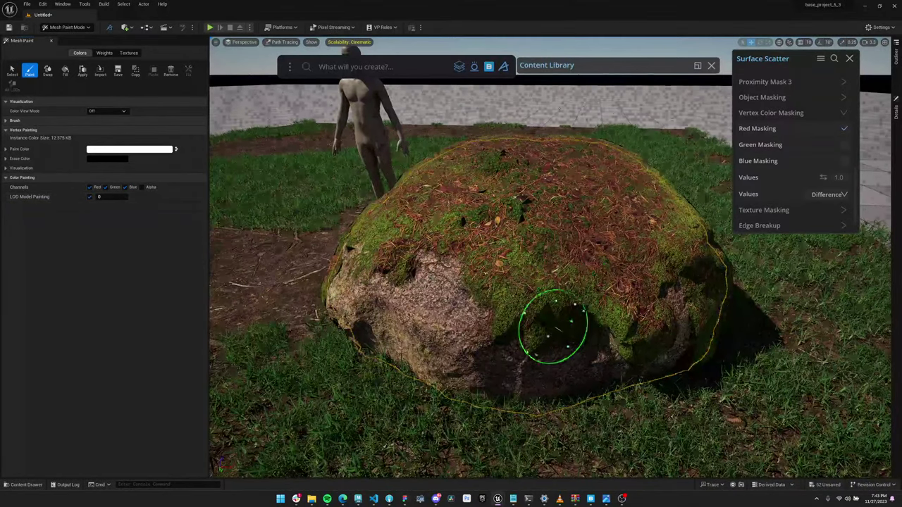
pyautogui.keyDown('alt'); pyautogui.moveTo(509, 198); pyautogui.dragTo(476, 238); pyautogui.keyUp('alt')
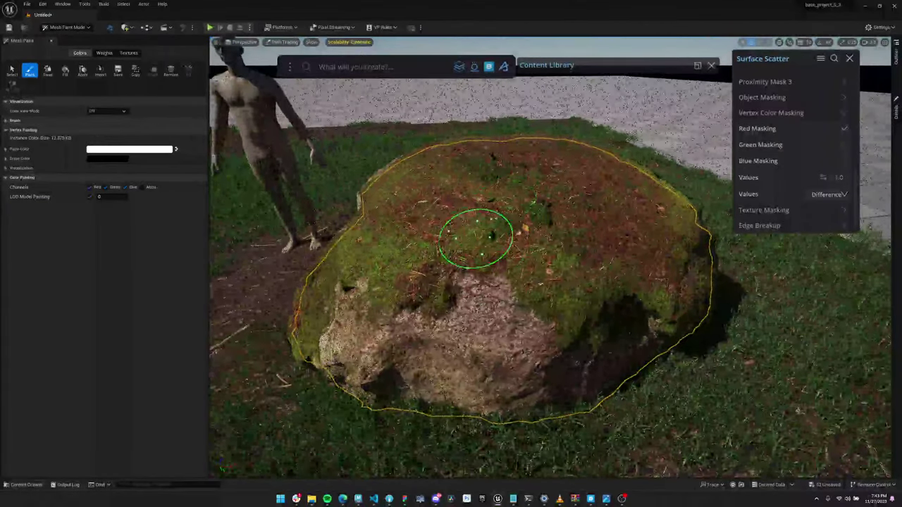
# - Switch to the browser to check the live stream chat in YouTube Studio, and return to Unreal Engine
pyautogui.click(343, 499)
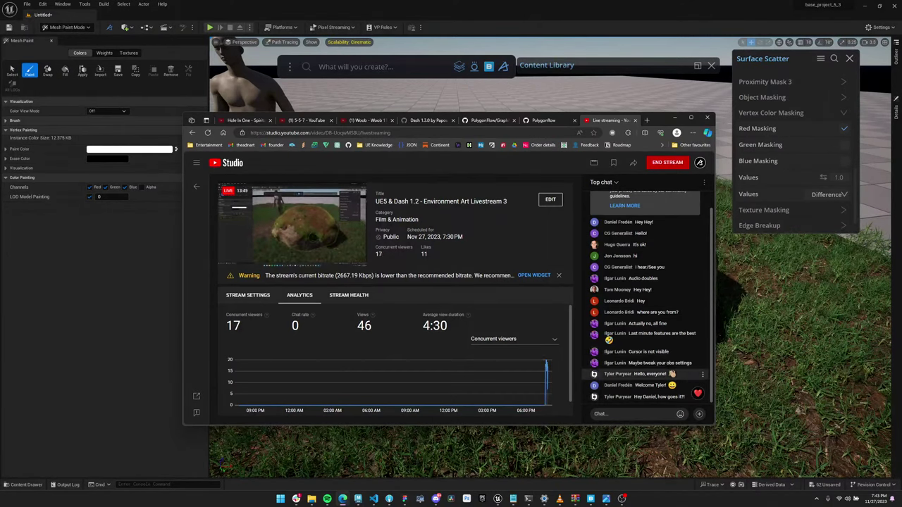
pyautogui.hotkey('alt', 'Tab')
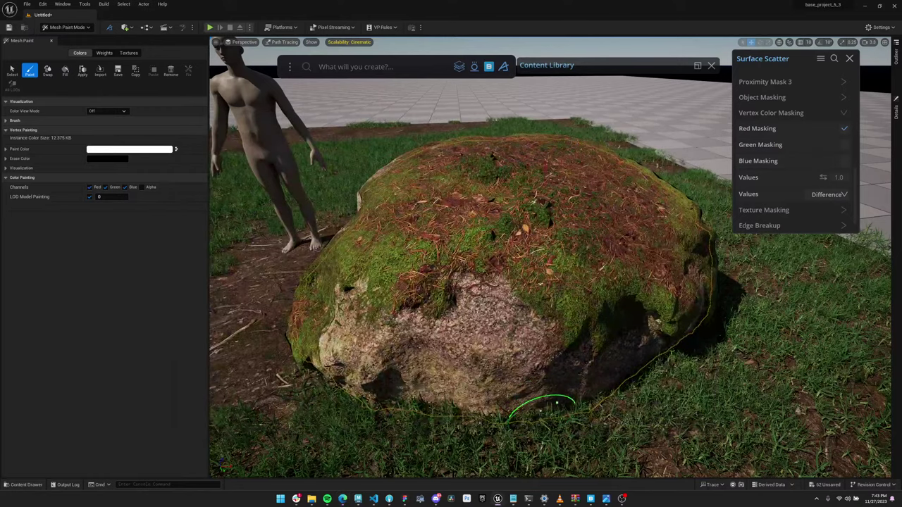
pyautogui.moveTo(296, 499)
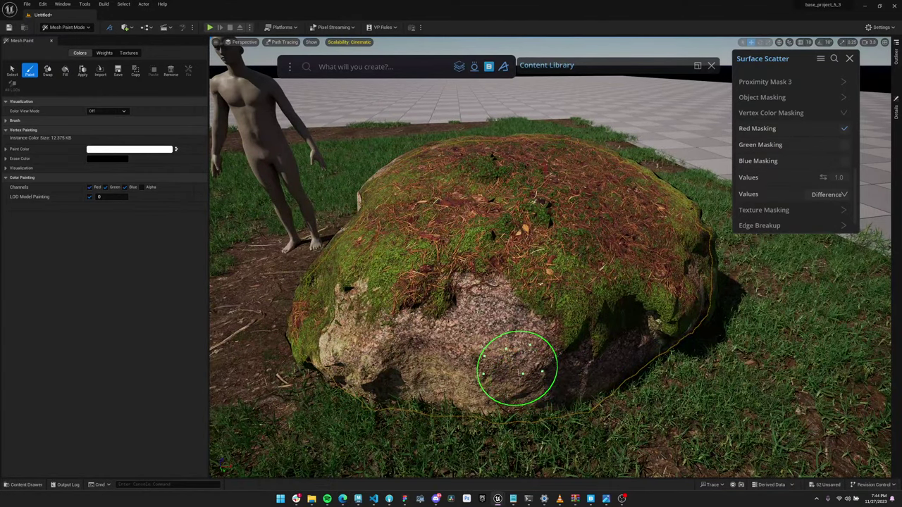
pyautogui.keyDown('alt'); pyautogui.moveTo(520, 232); pyautogui.dragTo(550, 246); pyautogui.keyUp('alt')
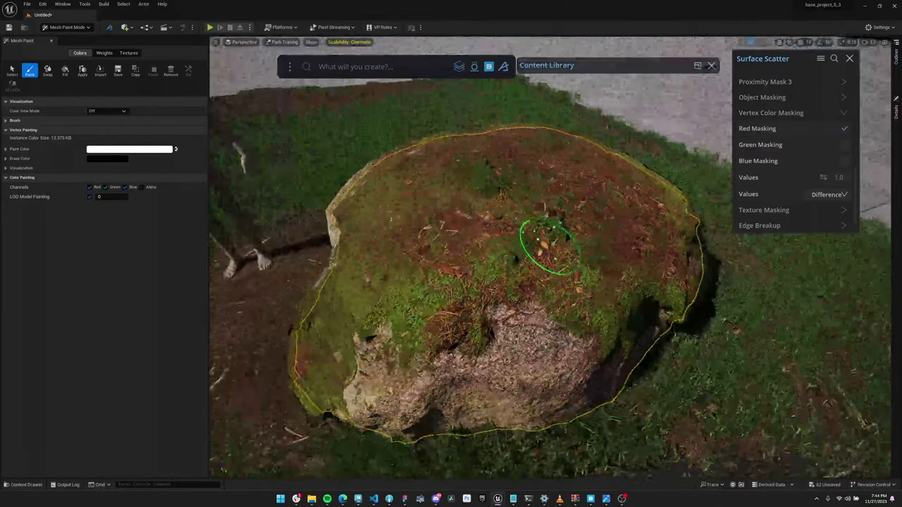
pyautogui.keyDown('alt'); pyautogui.moveTo(550, 246); pyautogui.dragTo(522, 233); pyautogui.keyUp('alt')
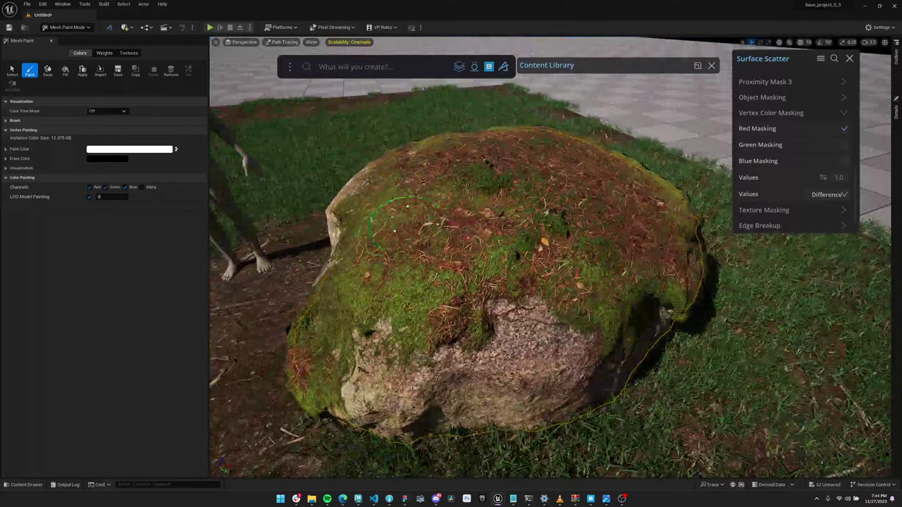
pyautogui.scroll(-3, 574, 223)
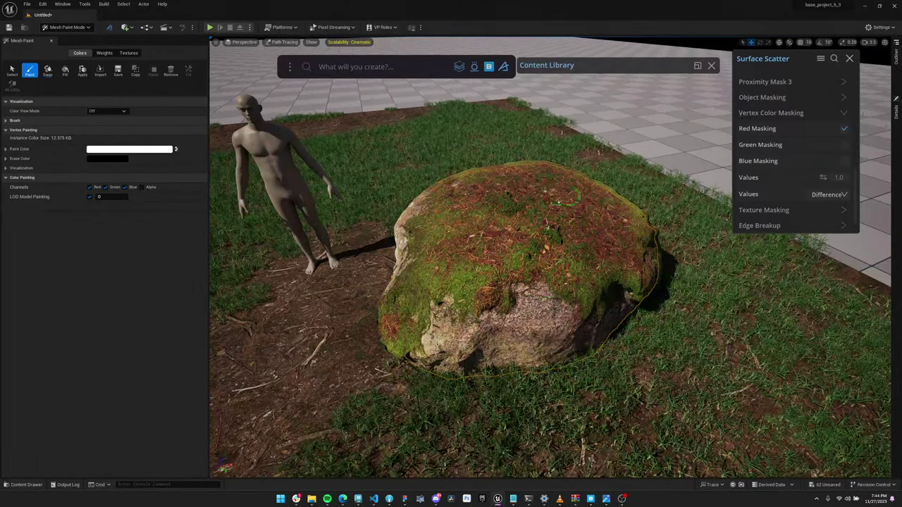
pyautogui.keyDown('alt'); pyautogui.moveTo(508, 224); pyautogui.dragTo(508, 207); pyautogui.keyUp('alt')
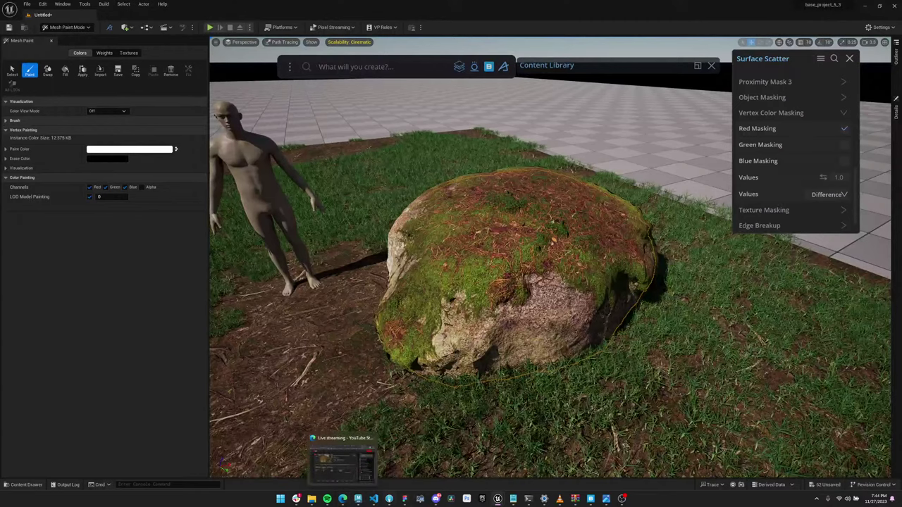
# - Look at Discord and the YouTube Studio live stream chat, and return to Unreal Engine
pyautogui.click(436, 498)
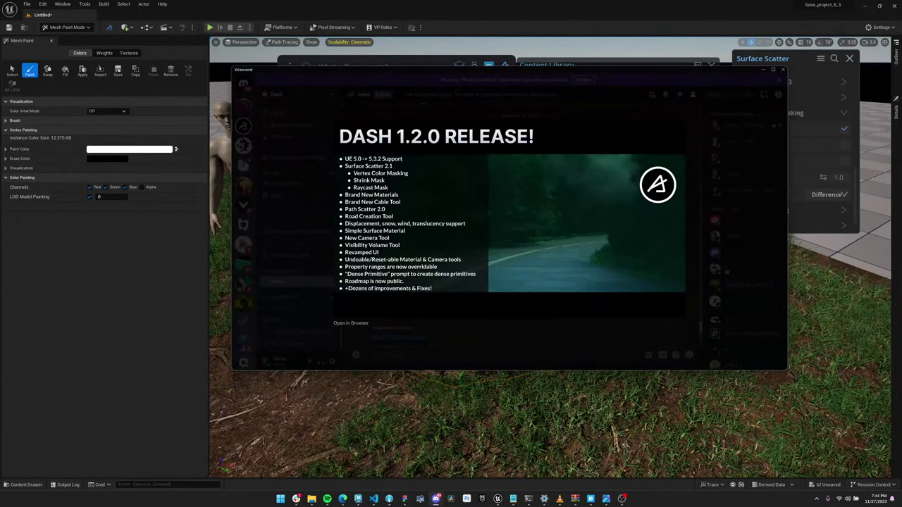
pyautogui.hotkey('alt', 'Tab')
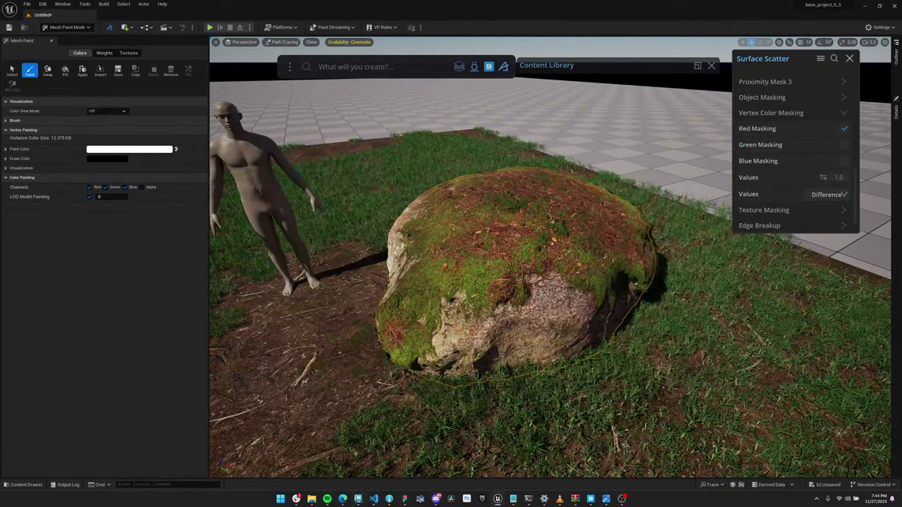
pyautogui.click(343, 498)
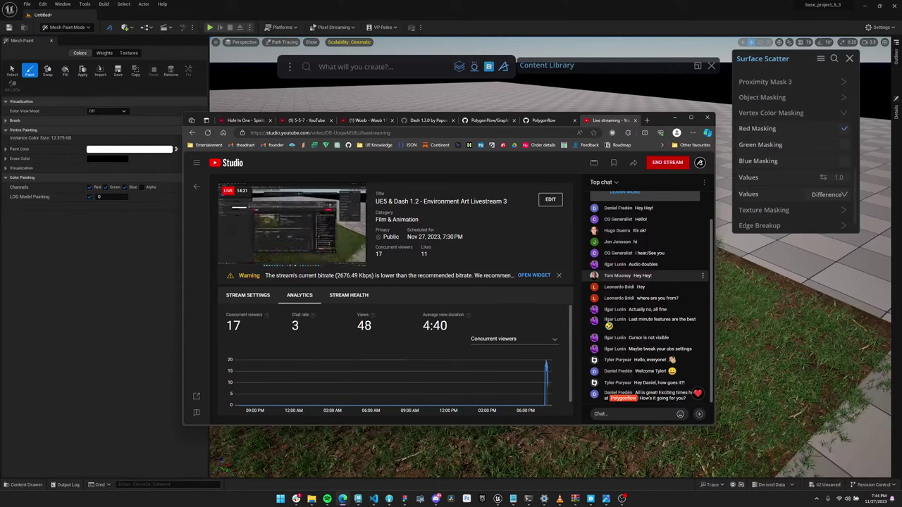
pyautogui.click(674, 119)
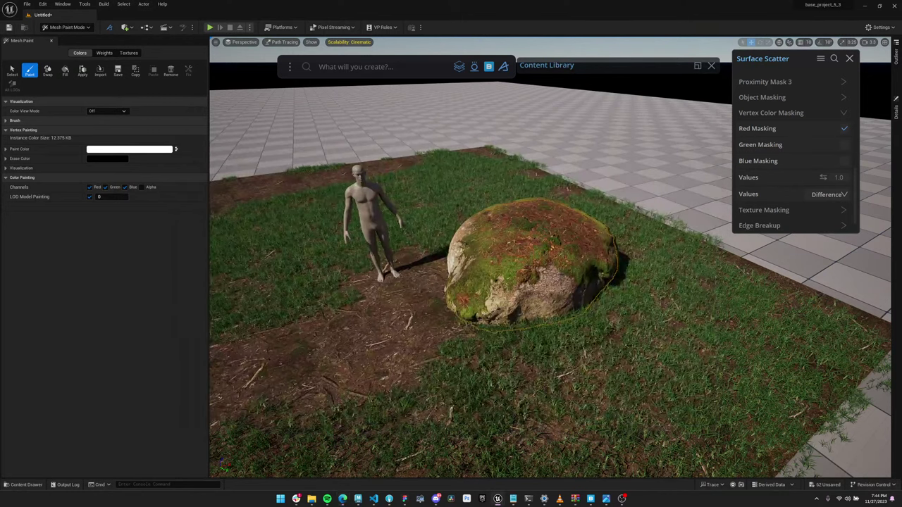
# - Leave mesh painting and return to Selection mode
pyautogui.scroll(-5, 569, 238)
pyautogui.click(67, 28)
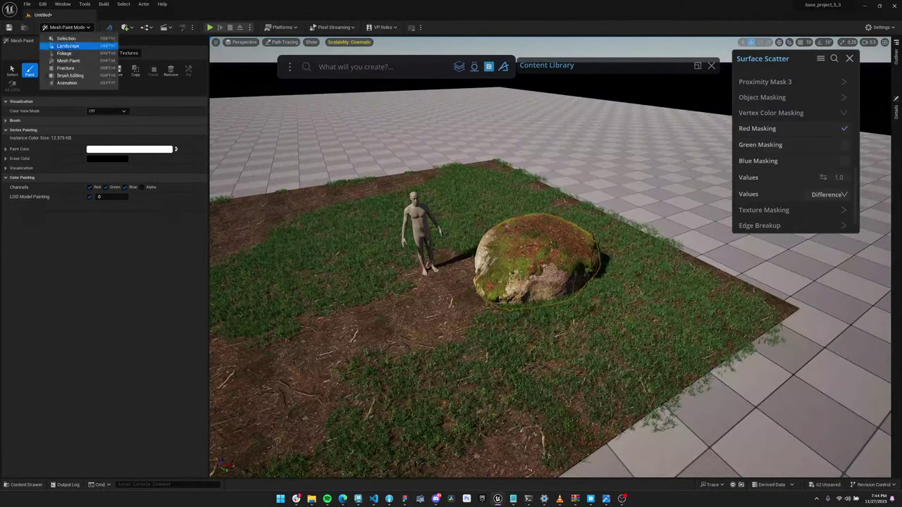
pyautogui.click(68, 38)
pyautogui.moveTo(450, 268); pyautogui.dragTo(599, 251, button='right')
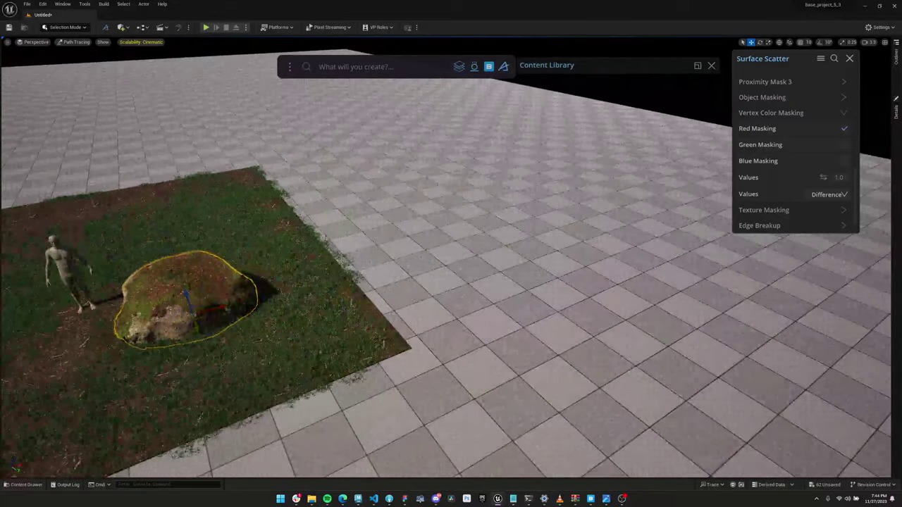
# - Expand the Content Library away from the scatter settings, search it for "table" and browse the results
pyautogui.click(698, 65)
pyautogui.moveTo(611, 65)
pyautogui.mouseDown()
pyautogui.moveTo(116, 67)
pyautogui.moveTo(135, 73)
pyautogui.mouseUp()
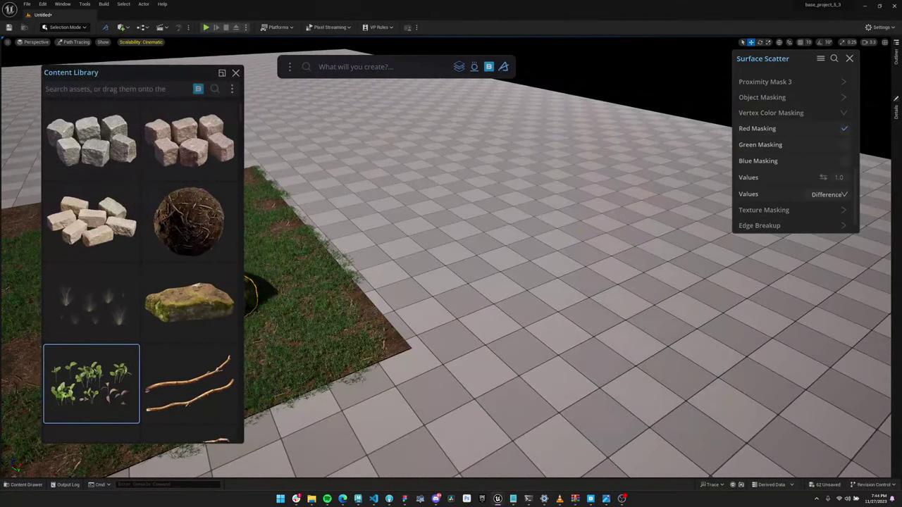
pyautogui.write('table')
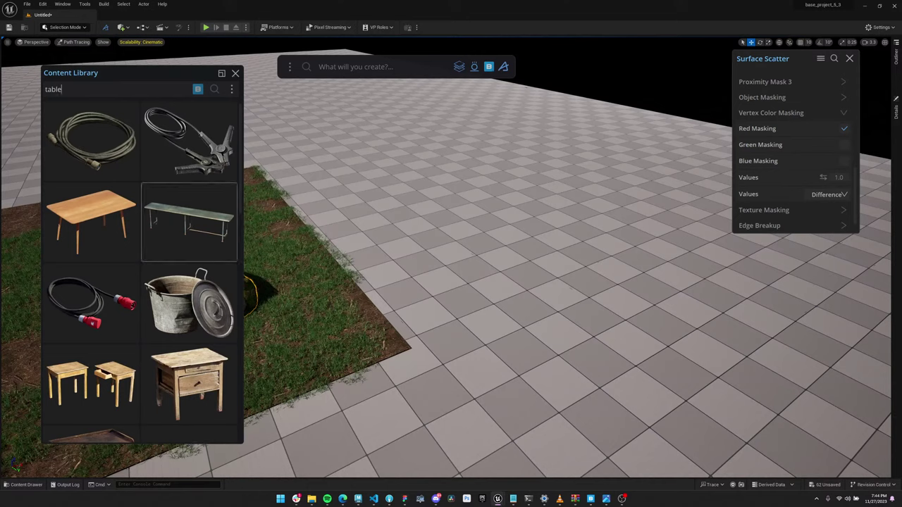
pyautogui.scroll(-3, 189, 226)
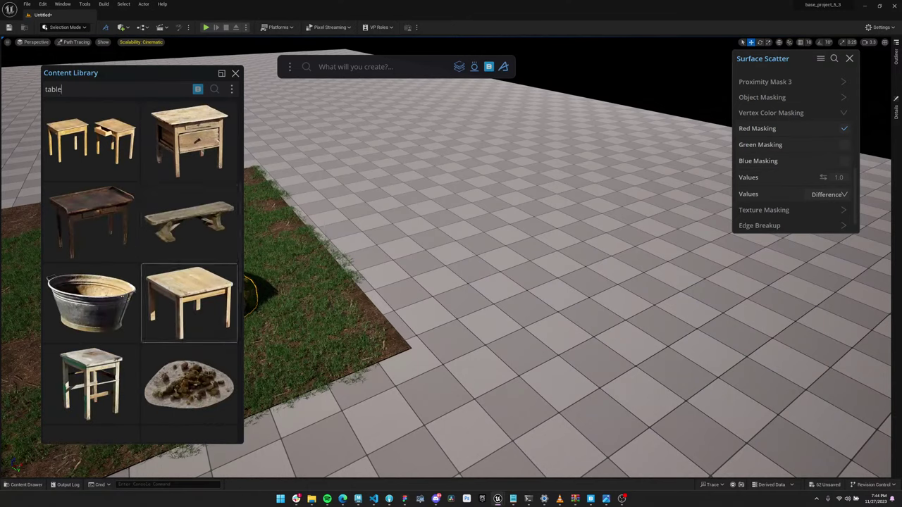
pyautogui.scroll(-8, 141, 271)
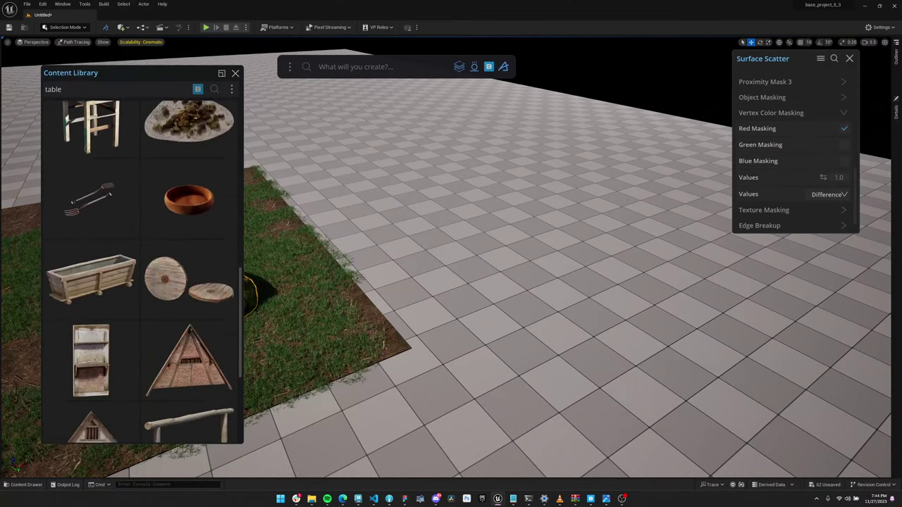
pyautogui.scroll(10, 189, 211)
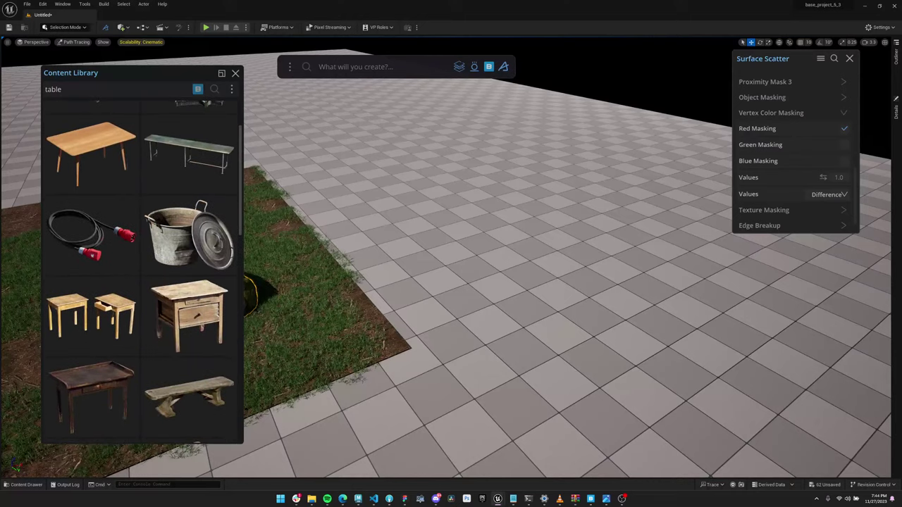
# - Place the light wooden four-legged table on the empty floor beside the grass and scale it up
pyautogui.moveTo(91, 223); pyautogui.dragTo(552, 252)
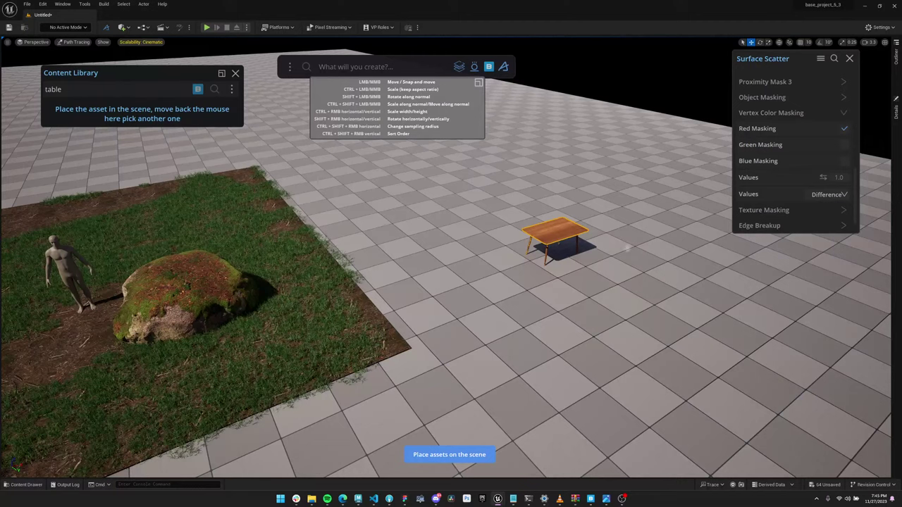
pyautogui.moveTo(559, 257)
pyautogui.mouseDown()
pyautogui.moveTo(541, 281)
pyautogui.moveTo(724, 324)
pyautogui.mouseUp()
pyautogui.press('Escape')
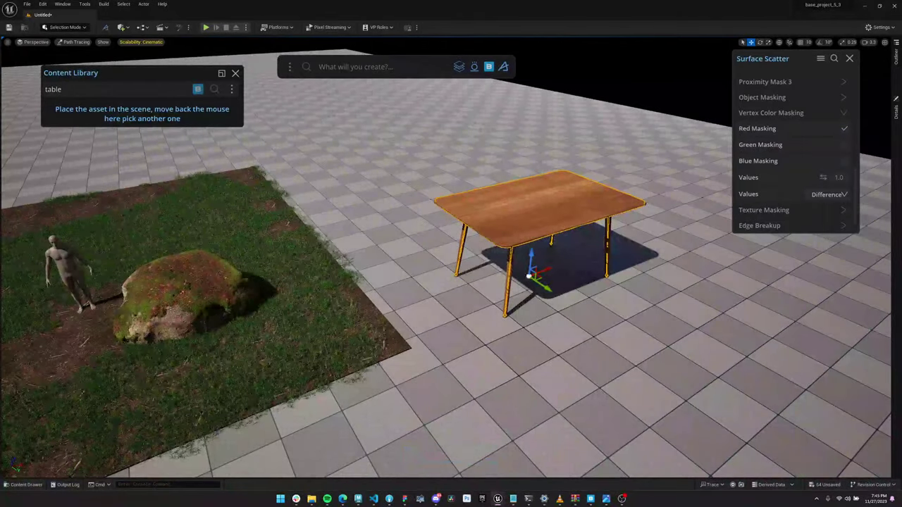
pyautogui.press('f')
# - Clear the "table" search from the Content Library
pyautogui.moveTo(127, 117)
pyautogui.doubleClick(56, 90)
pyautogui.press('BackSpace')
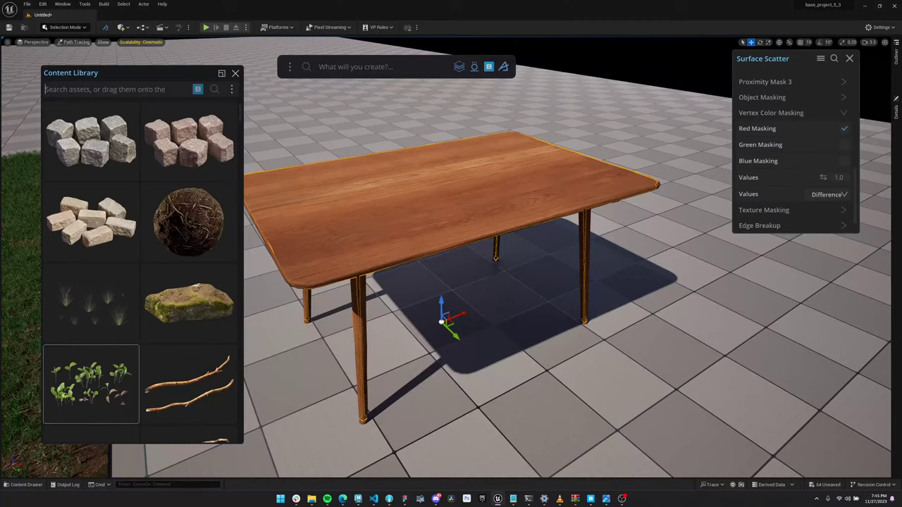
# - Scatter the green seedling asset from the Content Library on the selected table
pyautogui.keyDown('ctrl'); pyautogui.moveTo(91, 384); pyautogui.dragTo(446, 190); pyautogui.keyUp('ctrl')
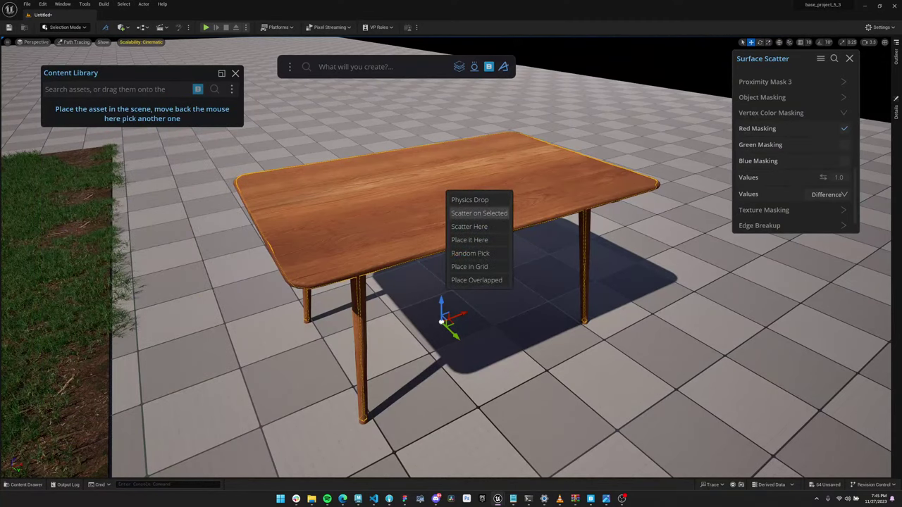
pyautogui.click(479, 213)
pyautogui.click(343, 499)
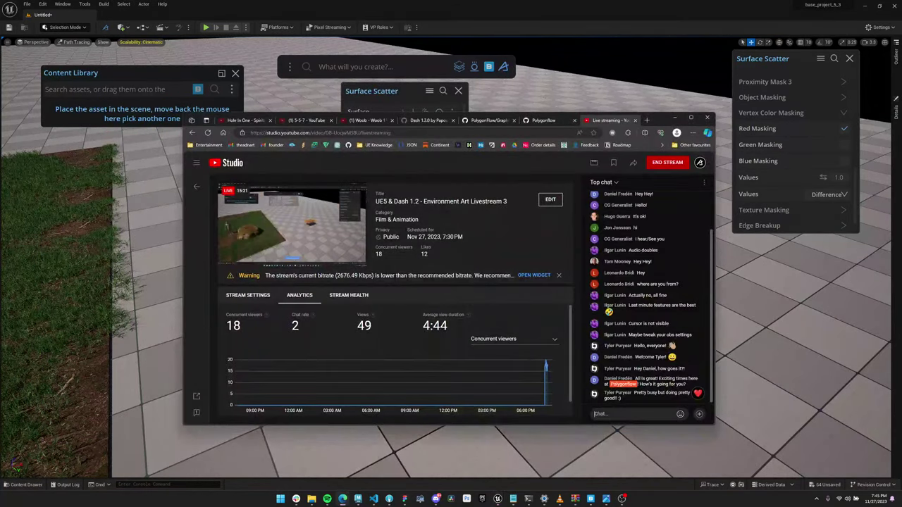
pyautogui.click(343, 499)
pyautogui.moveTo(144, 113)
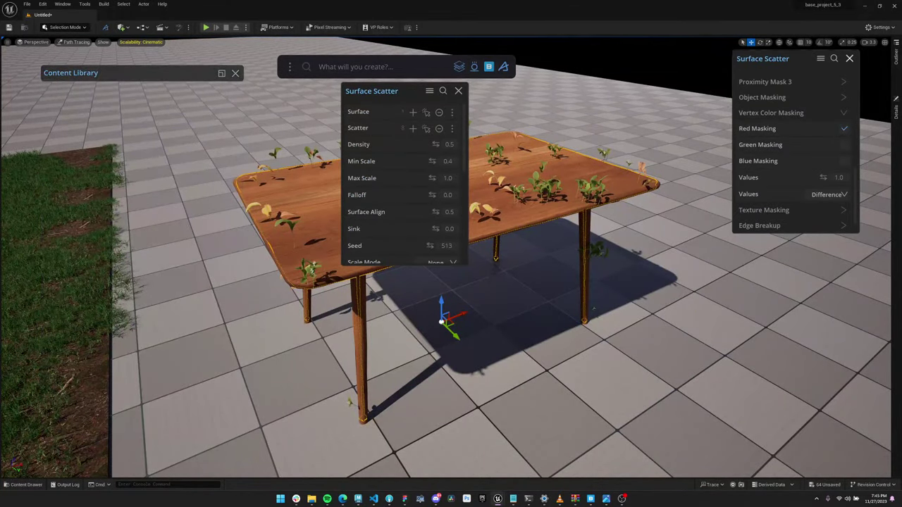
# - Close the old scatter settings and set the table scatter's Density to 0.9, Min Scale to 0.2 and Max Scale to 0.5
pyautogui.click(849, 59)
pyautogui.moveTo(391, 90); pyautogui.dragTo(775, 68)
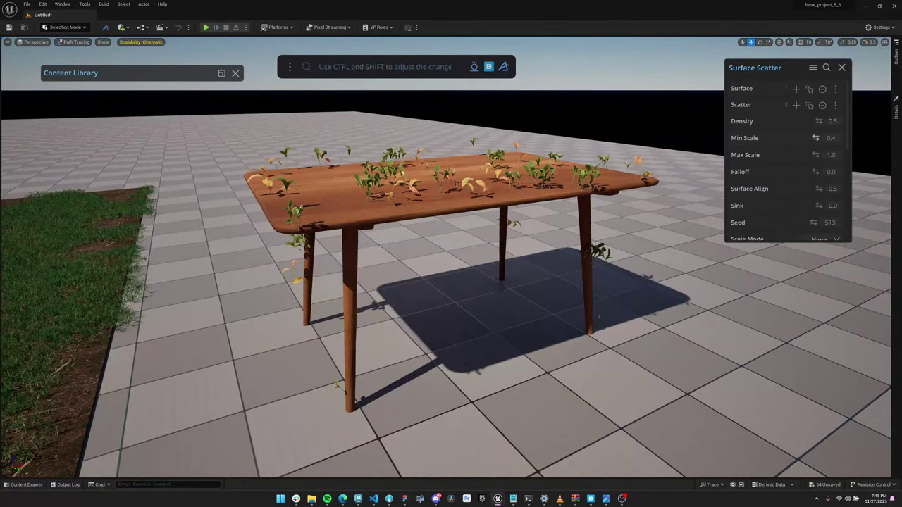
pyautogui.moveTo(815, 138); pyautogui.dragTo(846, 121)
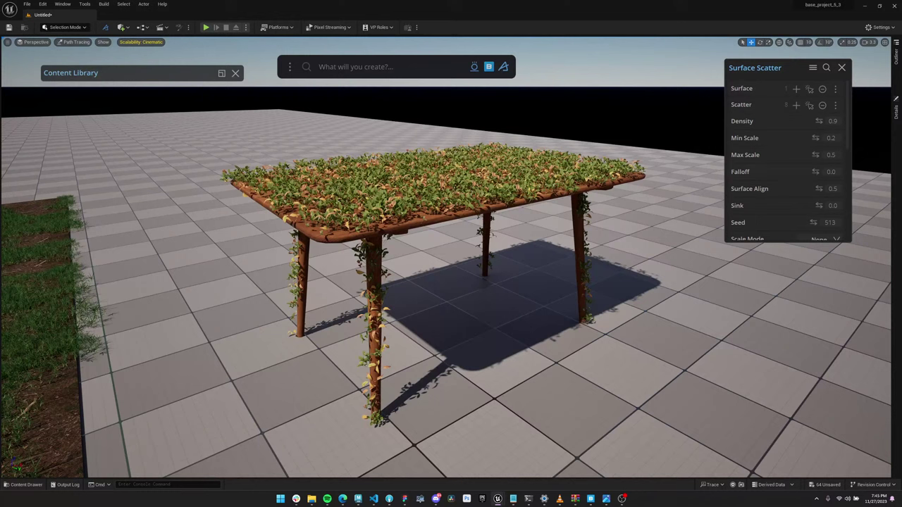
# - Set the table scatter's Angle Mask under Feature Masking to 35
pyautogui.scroll(-3, 782, 166)
pyautogui.click(782, 166)
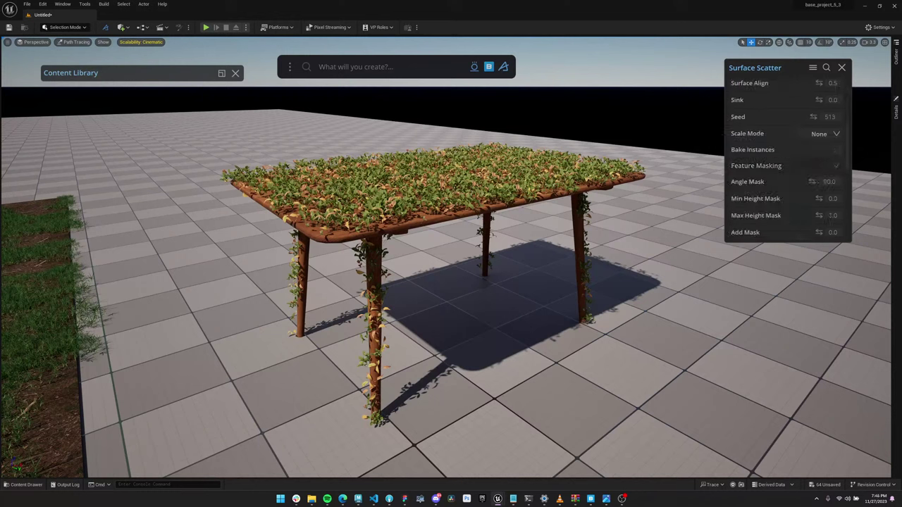
pyautogui.doubleClick(830, 182)
pyautogui.write('35')
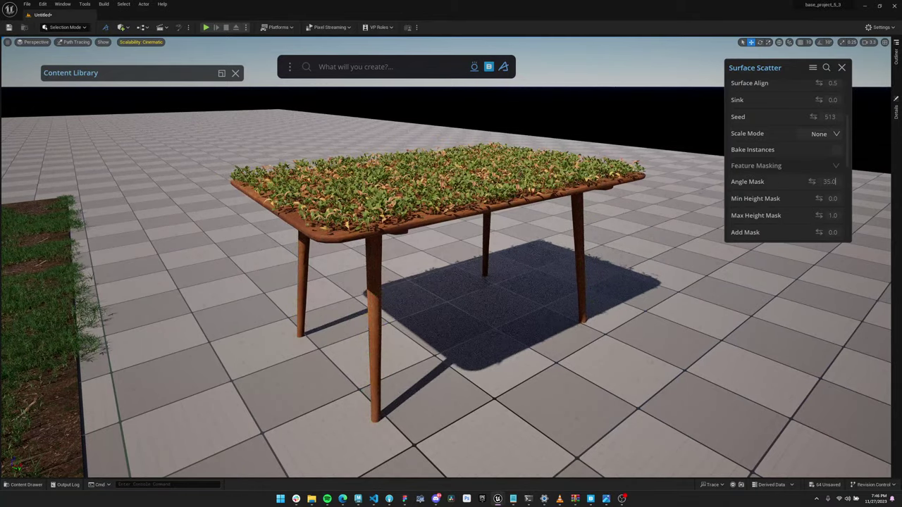
# - Duplicate the mossy boulder and move the copy off the grass, above the empty floor beyond the table
pyautogui.moveTo(451, 282)
pyautogui.keyDown('alt'); pyautogui.mouseDown()
pyautogui.moveTo(605, 282)
pyautogui.moveTo(641, 232)
pyautogui.moveTo(599, 229)
pyautogui.moveTo(423, 295)
pyautogui.moveTo(338, 282)
pyautogui.mouseUp(); pyautogui.keyUp('alt')
pyautogui.click(110, 203)
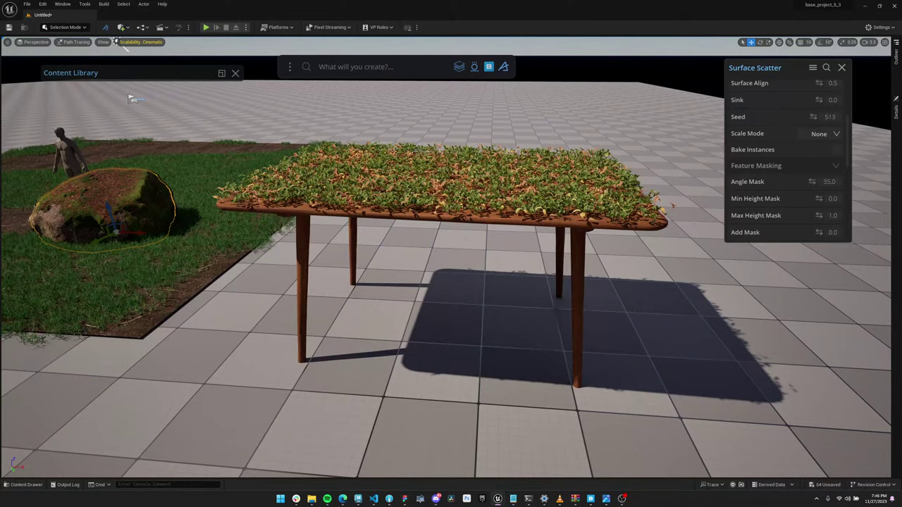
pyautogui.press('f')
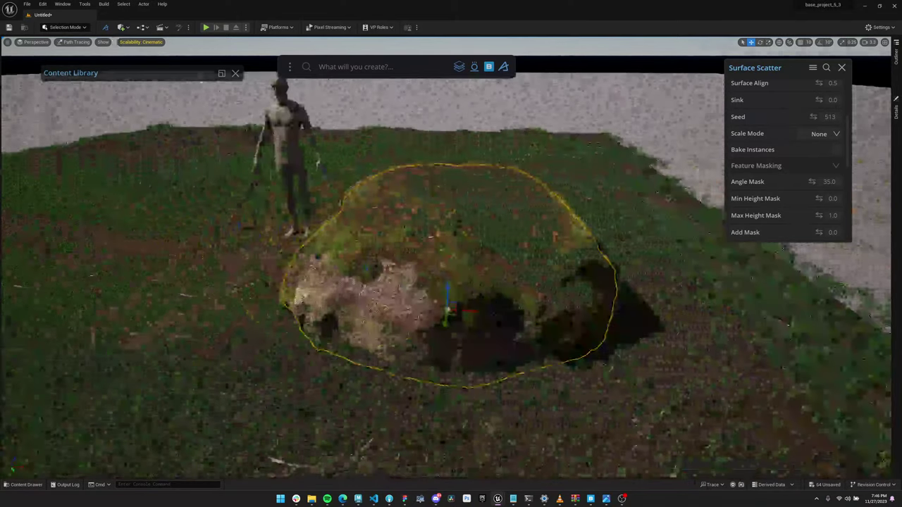
pyautogui.scroll(-5, 447, 258)
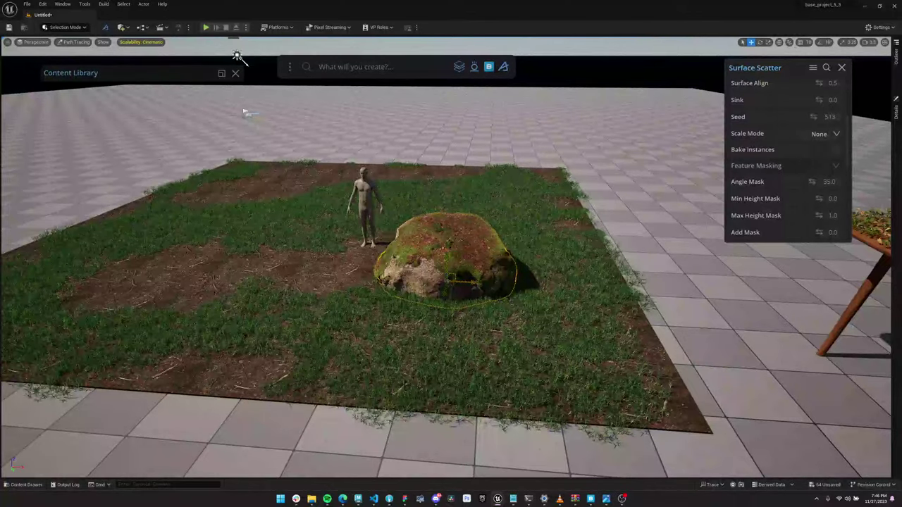
pyautogui.keyDown('alt'); pyautogui.moveTo(446, 282); pyautogui.dragTo(870, 114); pyautogui.keyUp('alt')
pyautogui.press('f')
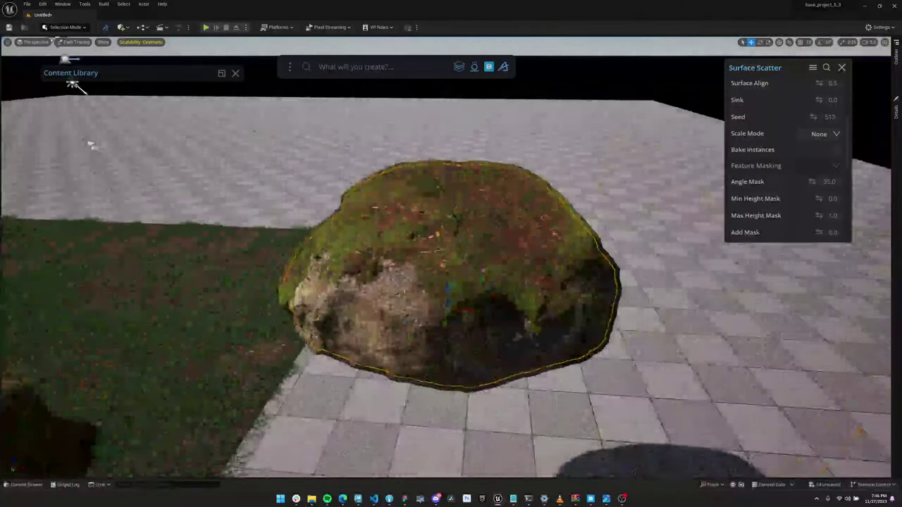
pyautogui.scroll(-5, 446, 258)
pyautogui.moveTo(446, 258); pyautogui.dragTo(447, 309, button='middle')
pyautogui.moveTo(446, 258); pyautogui.dragTo(447, 239, button='right')
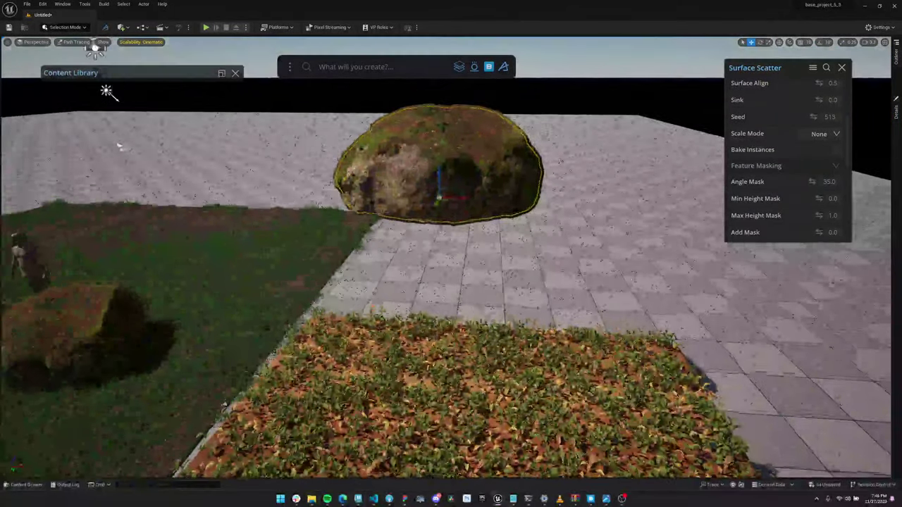
pyautogui.scroll(5, 788, 162)
# - Replace the table with the boulder copy as the scatter surface and set the Angle Mask to 90
pyautogui.click(822, 89)
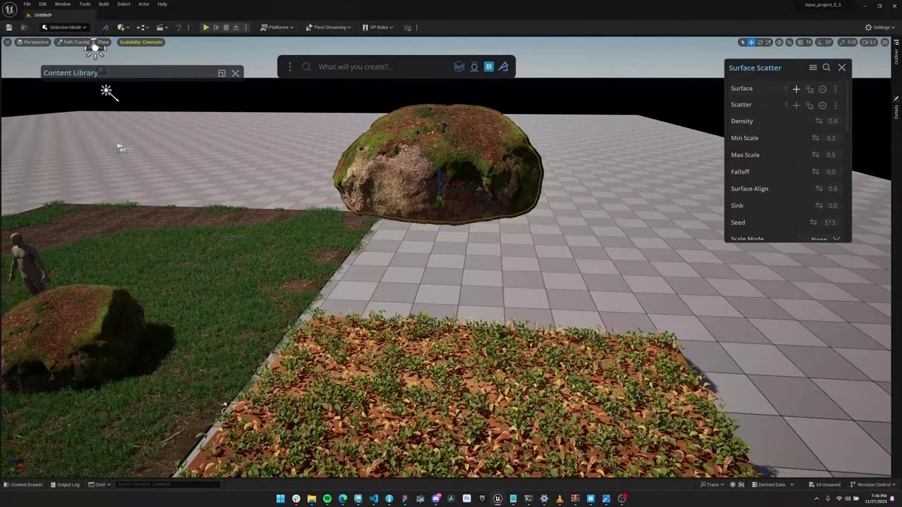
pyautogui.click(796, 89)
pyautogui.keyDown('alt'); pyautogui.moveTo(451, 258); pyautogui.dragTo(536, 261); pyautogui.keyUp('alt')
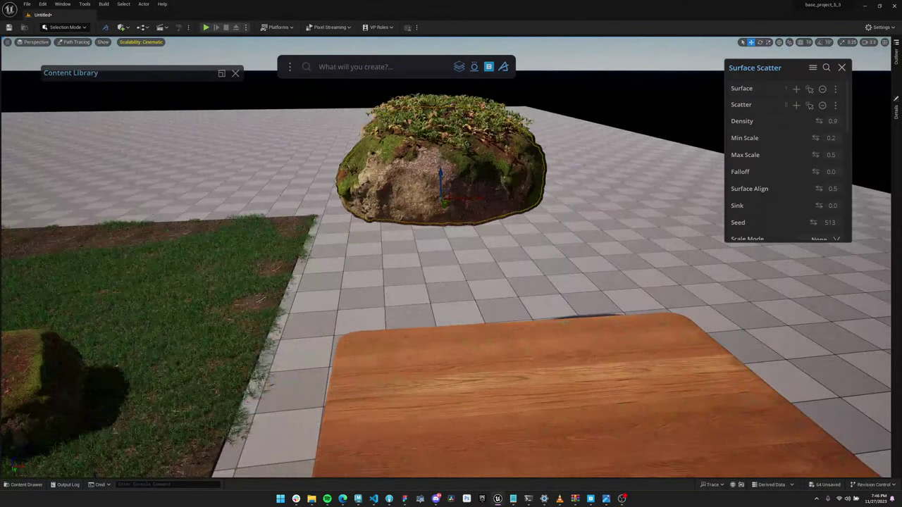
pyautogui.scroll(-3, 788, 162)
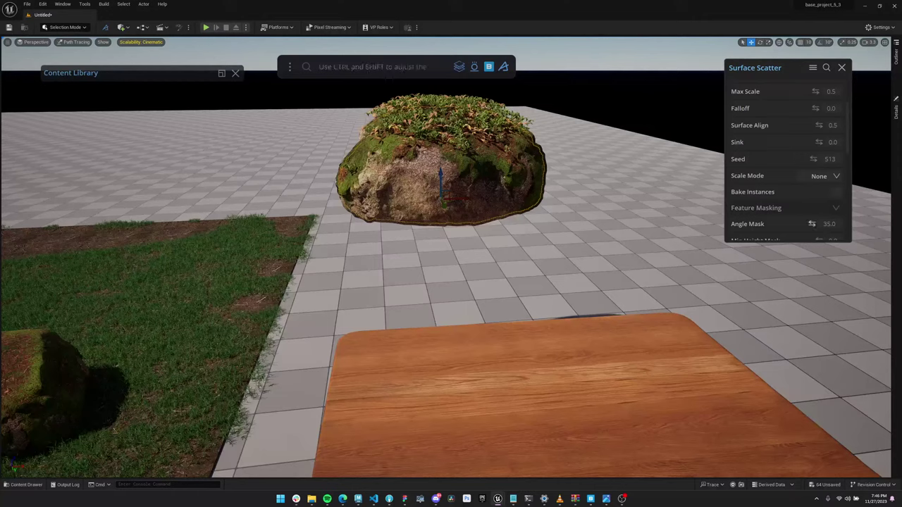
pyautogui.doubleClick(829, 224)
pyautogui.write('90')
# - Try the height masks on the boulder's plants with Max Height Mask at 0.8, and restore Max Height Mask to 1
pyautogui.scroll(-3, 788, 188)
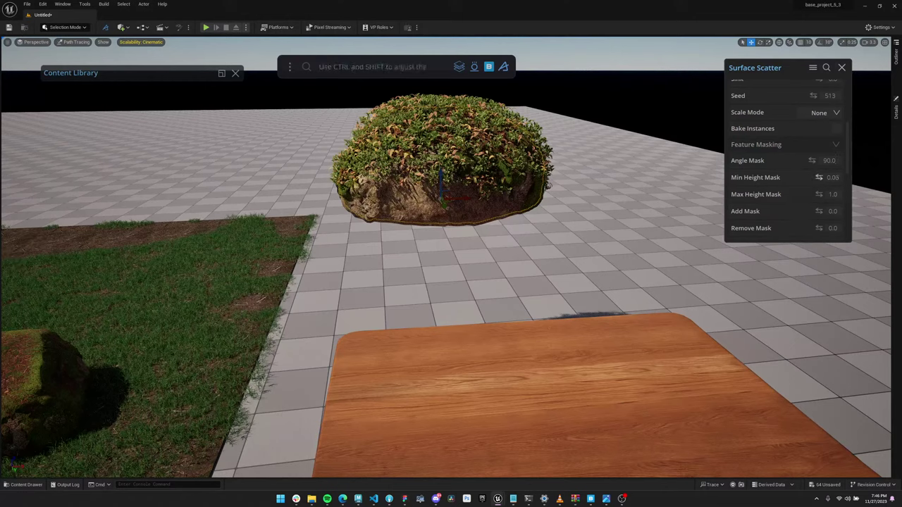
pyautogui.moveTo(819, 178); pyautogui.dragTo(810, 195)
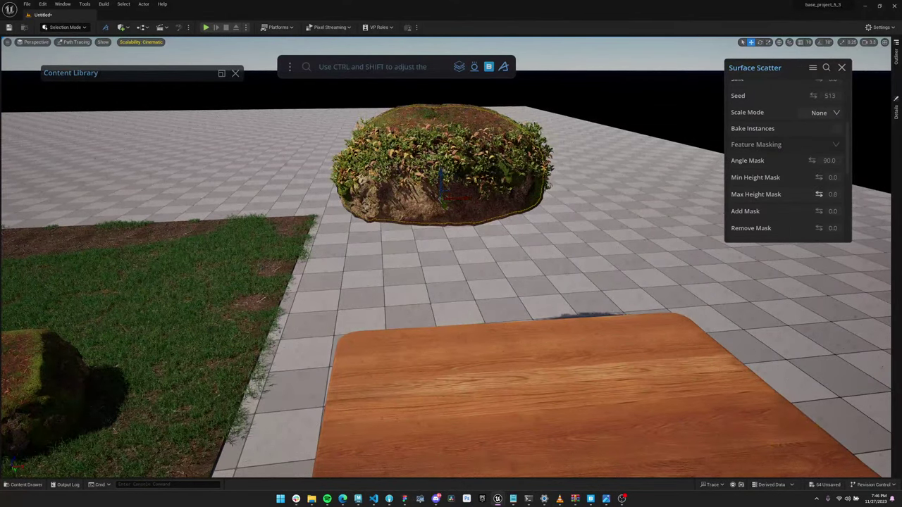
pyautogui.keyDown('alt'); pyautogui.moveTo(451, 281); pyautogui.dragTo(605, 317); pyautogui.keyUp('alt')
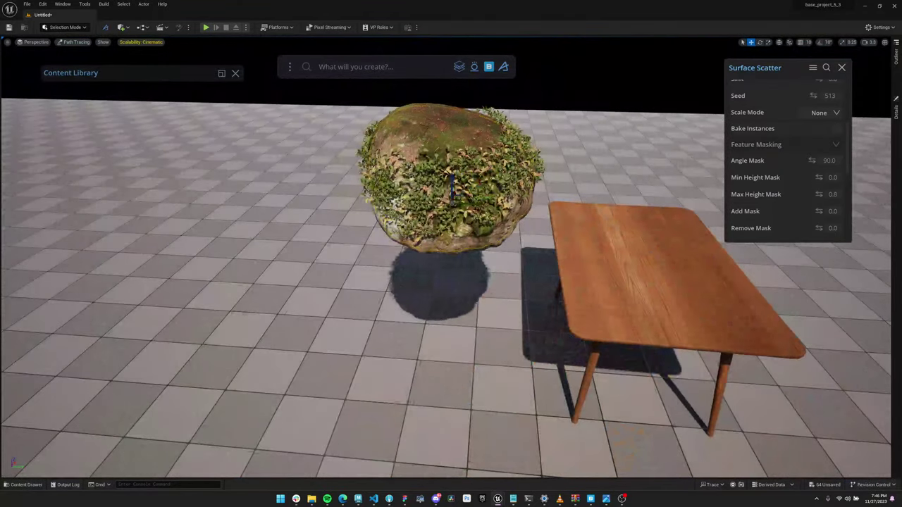
pyautogui.keyDown('alt'); pyautogui.moveTo(451, 281); pyautogui.dragTo(324, 246); pyautogui.keyUp('alt')
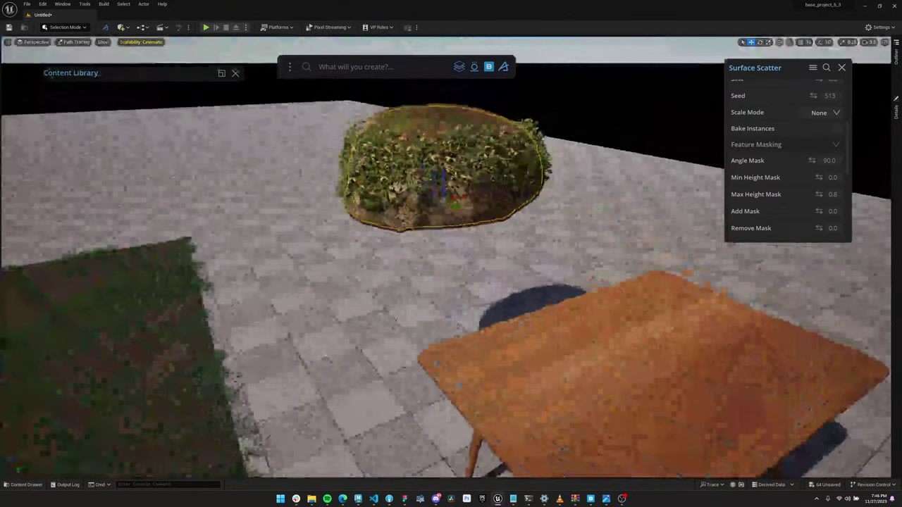
pyautogui.doubleClick(833, 194)
pyautogui.write('1')
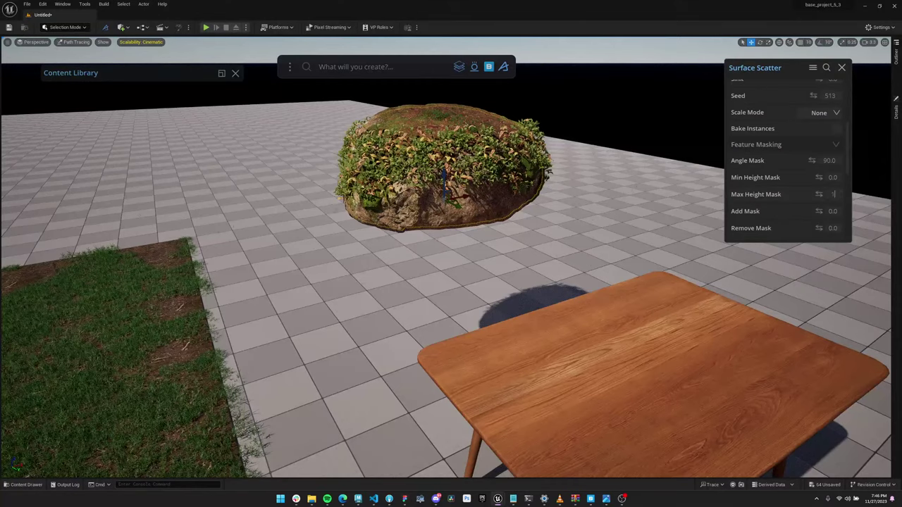
pyautogui.press('Return')
# - Remove the boulder copy from the scatter surfaces and assign the table instead
pyautogui.scroll(3, 789, 194)
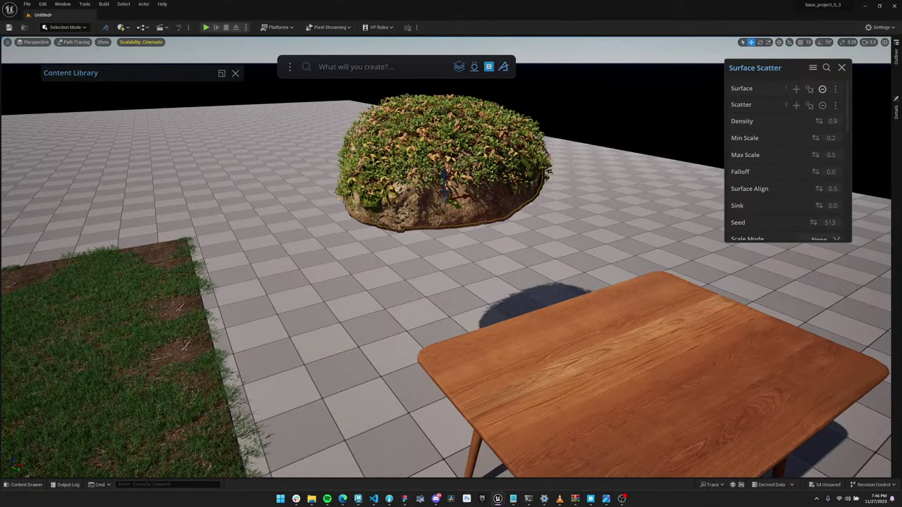
pyautogui.click(822, 88)
pyautogui.click(676, 247)
pyautogui.click(655, 331)
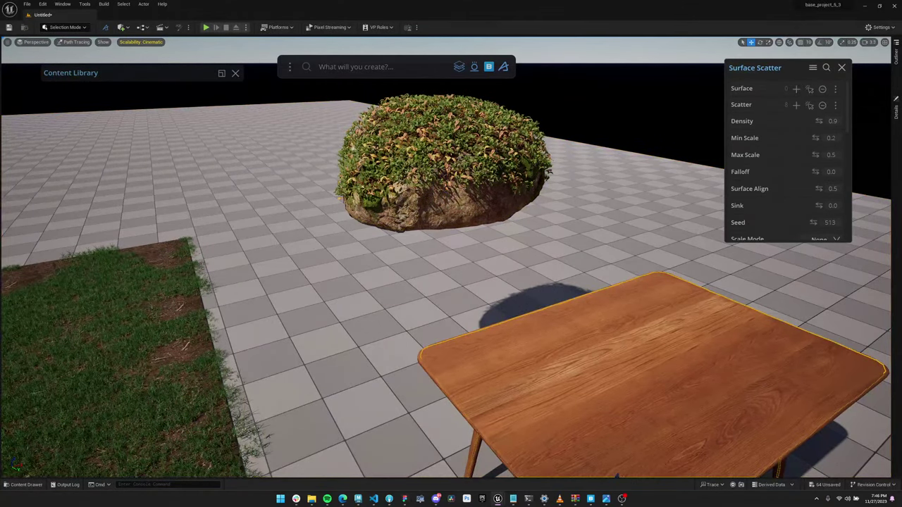
pyautogui.click(796, 89)
# - Set the Angle Mask back to 35 so that plants grow only on the tabletop
pyautogui.moveTo(536, 296); pyautogui.dragTo(451, 260, button='right')
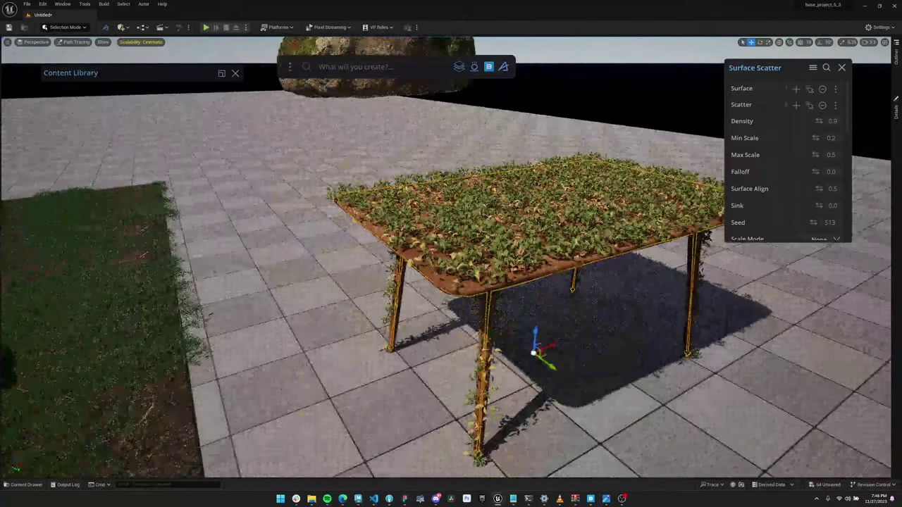
pyautogui.scroll(-3, 789, 169)
pyautogui.moveTo(836, 182); pyautogui.dragTo(825, 181)
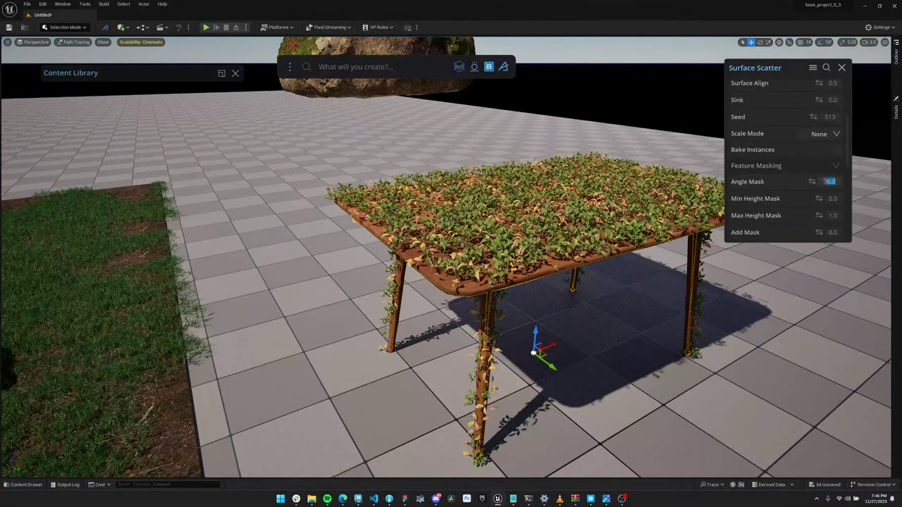
pyautogui.write('35')
pyautogui.press('Return')
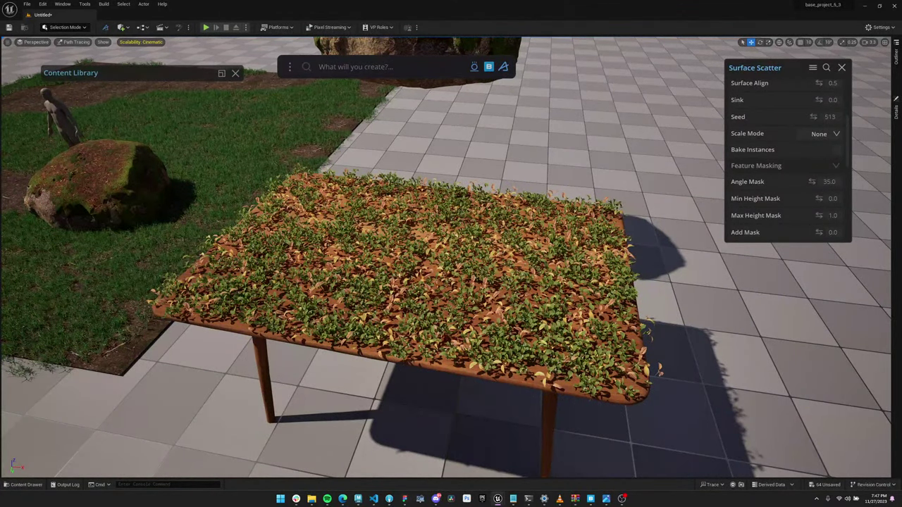
# - Search the scatter settings for "shrink" and adjust the Shrink Mask of the tabletop plants to 0.63
pyautogui.scroll(-2, 787, 158)
pyautogui.scroll(4, 787, 158)
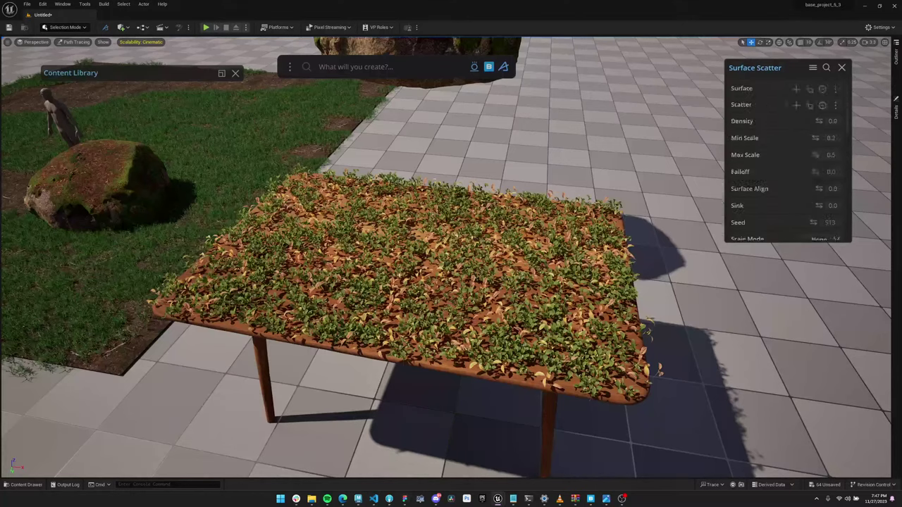
pyautogui.scroll(-5, 787, 158)
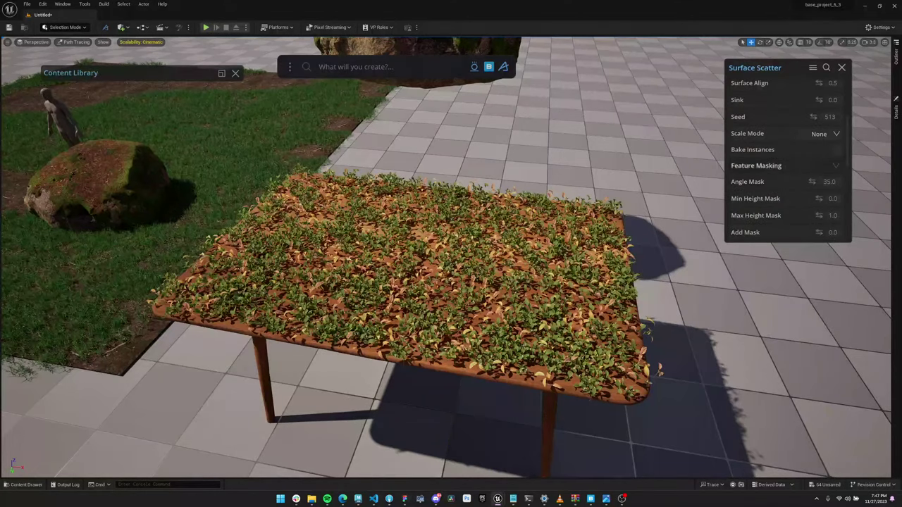
pyautogui.click(826, 68)
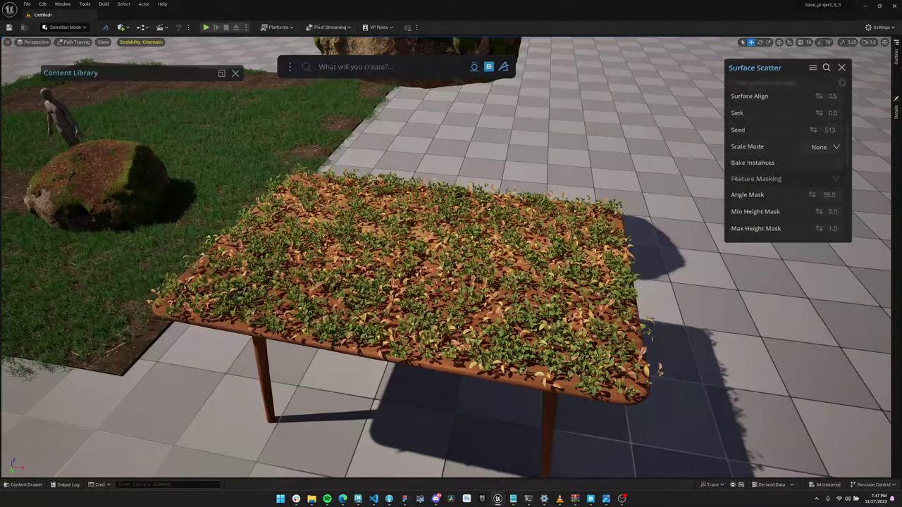
pyautogui.click(782, 83)
pyautogui.write('sshrink')
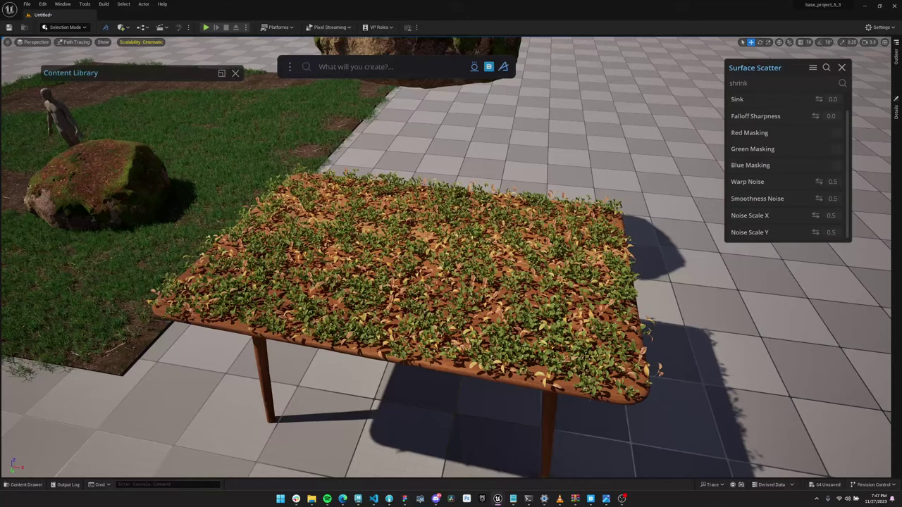
pyautogui.scroll(1, 788, 166)
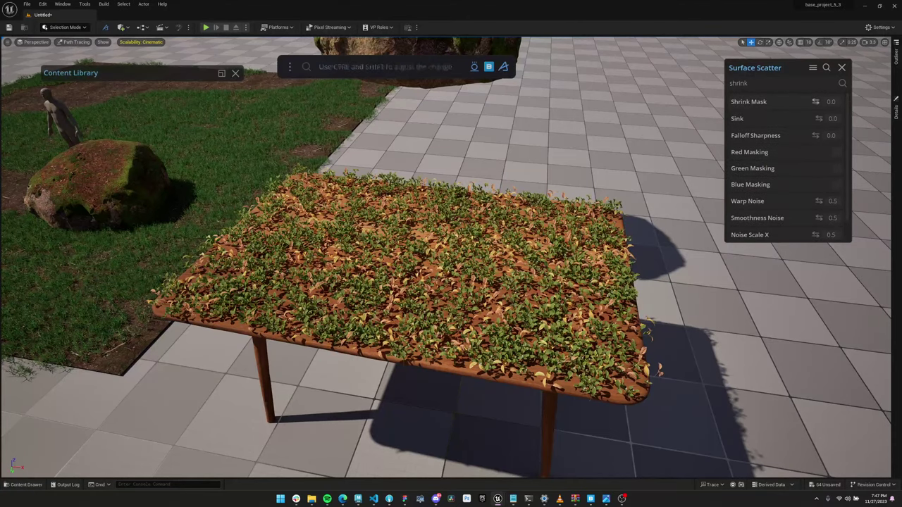
pyautogui.moveTo(815, 101); pyautogui.dragTo(859, 101)
pyautogui.moveTo(414, 179)
pyautogui.keyDown('alt'); pyautogui.mouseDown()
pyautogui.moveTo(317, 169)
pyautogui.moveTo(256, 40)
pyautogui.moveTo(260, 99)
pyautogui.mouseUp(); pyautogui.keyUp('alt')
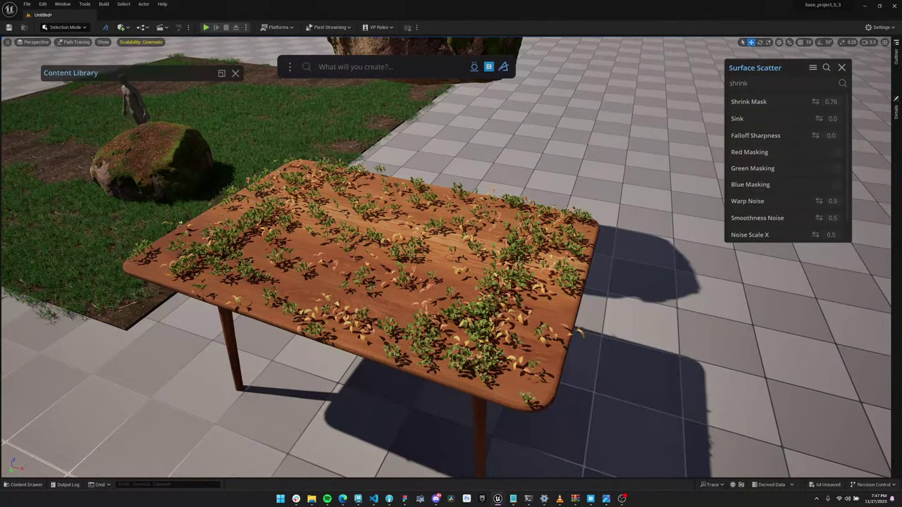
pyautogui.keyDown('alt'); pyautogui.moveTo(243, 84); pyautogui.dragTo(217, 54); pyautogui.keyUp('alt')
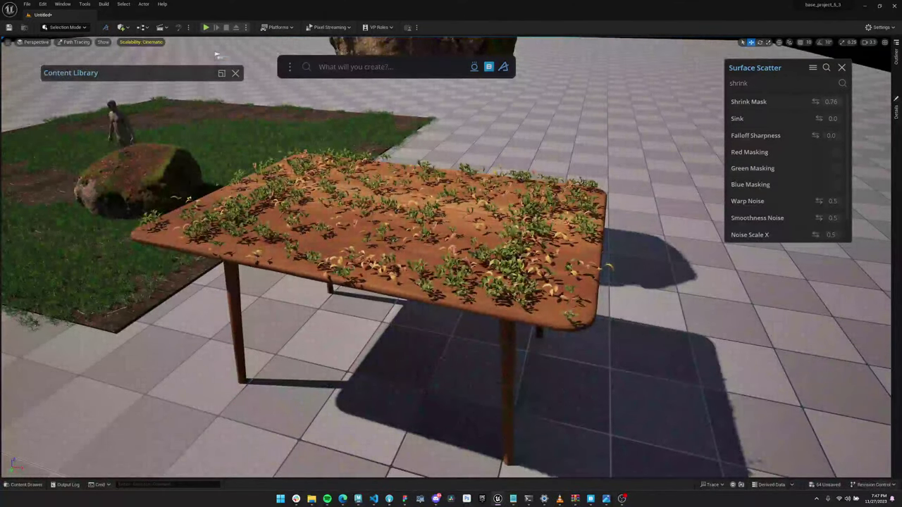
pyautogui.moveTo(815, 102)
pyautogui.mouseDown()
pyautogui.moveTo(793, 102)
pyautogui.moveTo(809, 101)
pyautogui.mouseUp()
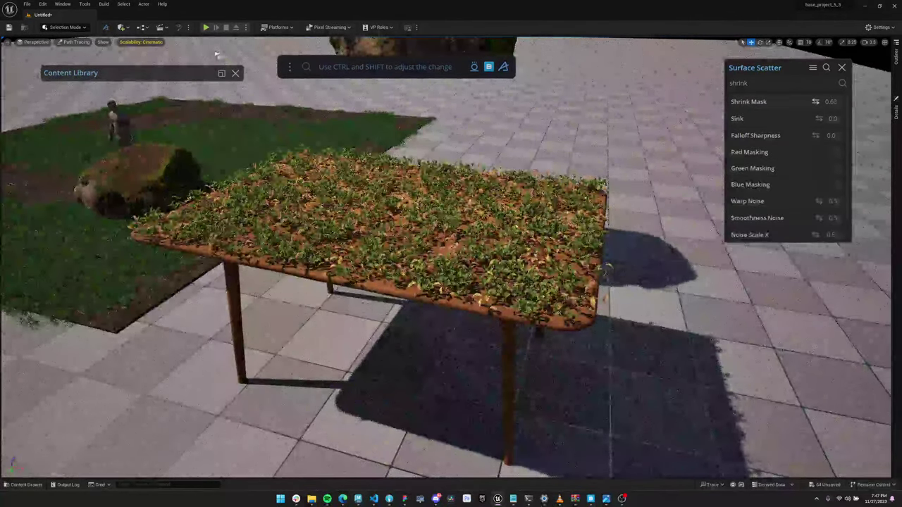
# - Make the floating boulder copy the scatter surface in place of the table and clear the "shrink" settings search
pyautogui.moveTo(451, 254); pyautogui.dragTo(452, 155, button='right')
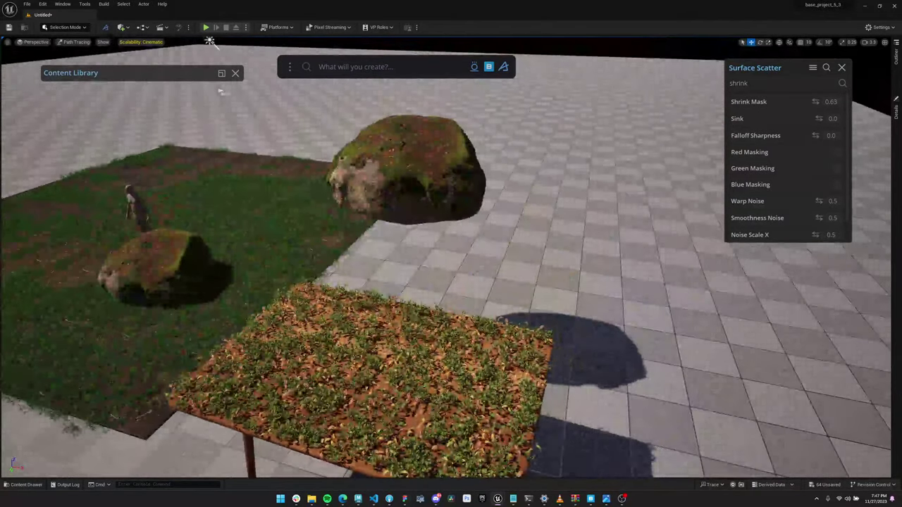
pyautogui.click(414, 168)
pyautogui.hotkey('ctrl', 'a')
pyautogui.press('BackSpace')
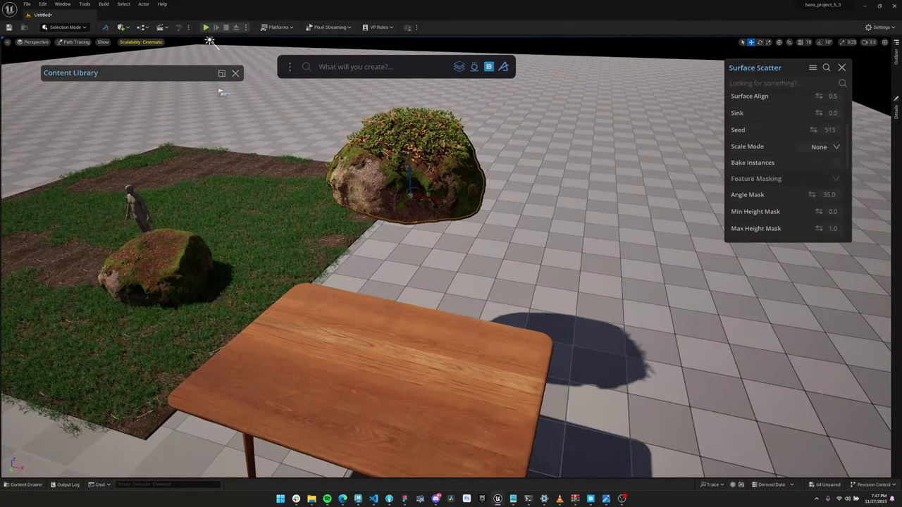
# - Adjust the Shrink Mask of the plants on the floating boulder, trying 1.33 and settling on 0.49
pyautogui.press('f')
pyautogui.scroll(-4, 787, 169)
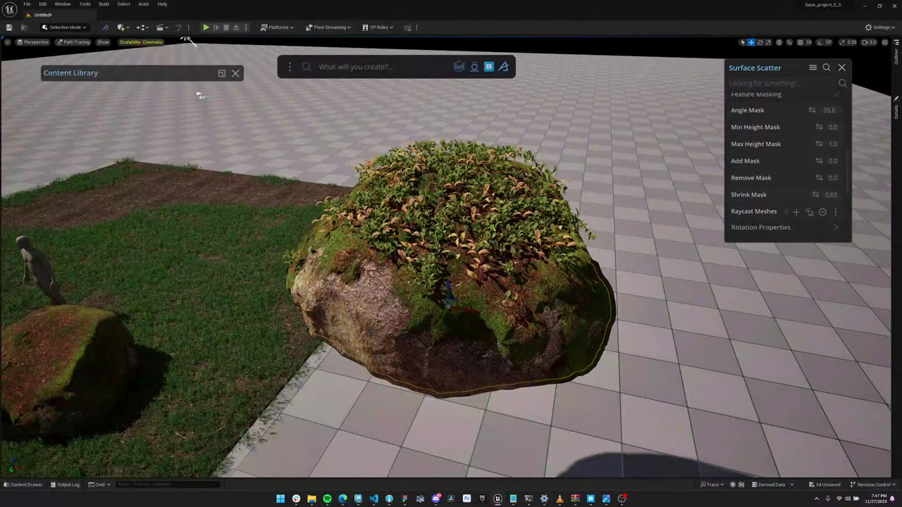
pyautogui.moveTo(815, 194); pyautogui.dragTo(880, 194)
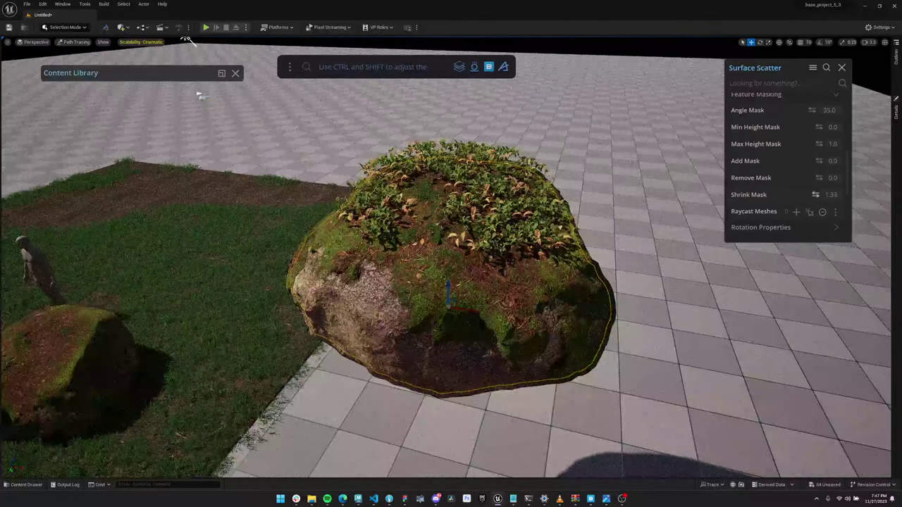
pyautogui.moveTo(815, 195); pyautogui.dragTo(781, 195)
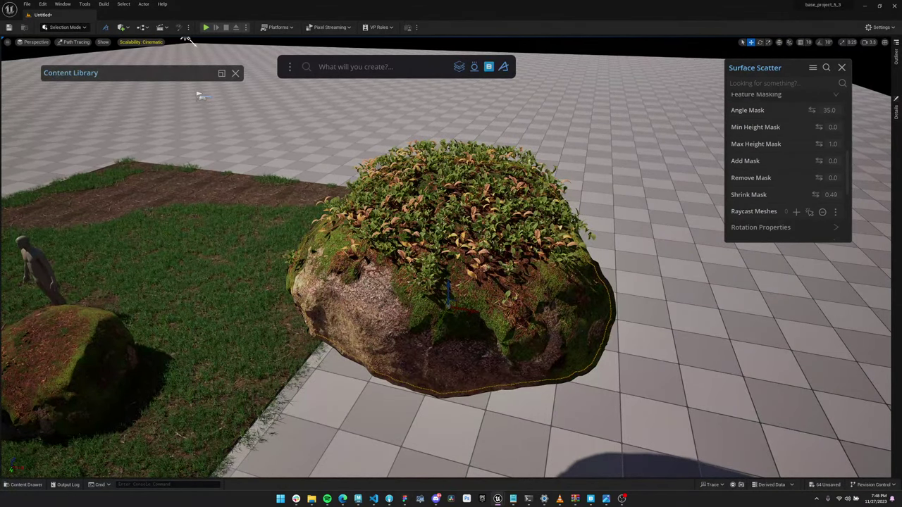
pyautogui.press('s')
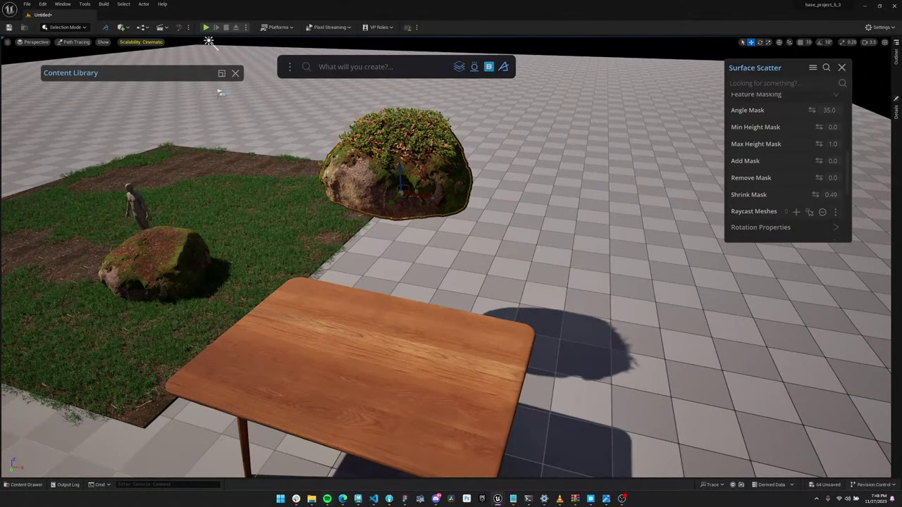
# - Check the livestream chat in YouTube Studio and return to Unreal Engine to examine the masked plants on the floating boulder
pyautogui.click(342, 499)
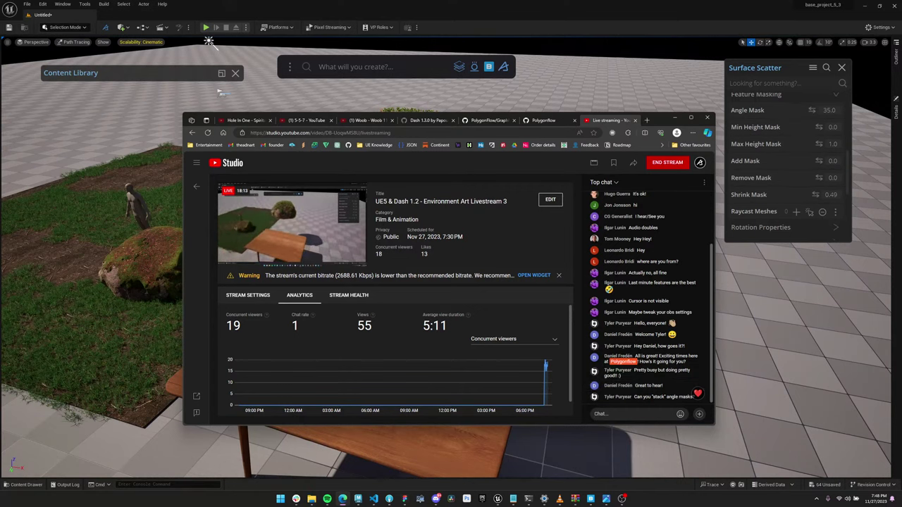
pyautogui.hotkey('alt', 'Tab')
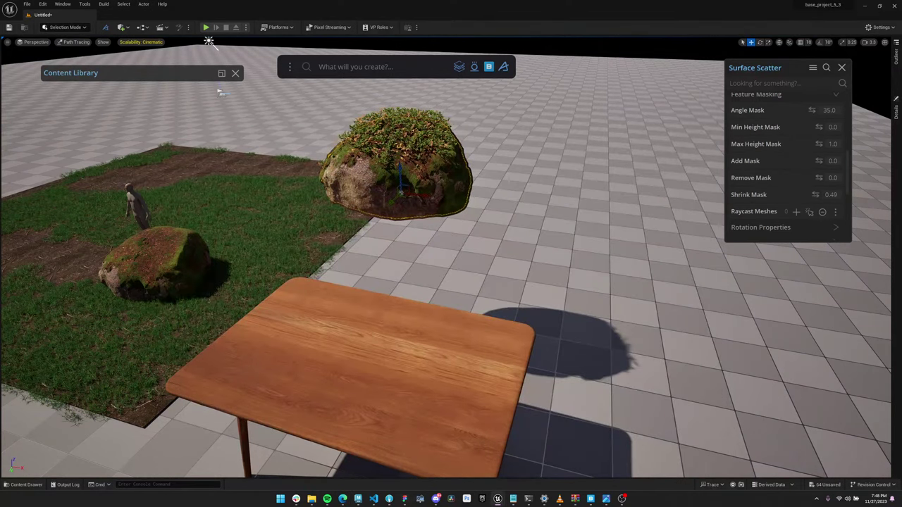
pyautogui.click(403, 137)
pyautogui.press('f')
pyautogui.moveTo(402, 137)
pyautogui.keyDown('alt'); pyautogui.mouseDown()
pyautogui.moveTo(423, 77)
pyautogui.moveTo(411, 116)
pyautogui.mouseUp(); pyautogui.keyUp('alt')
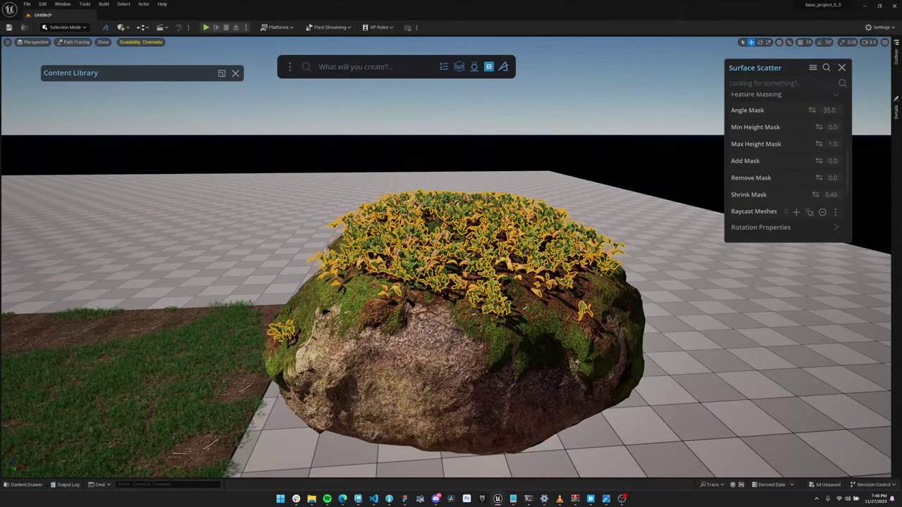
pyautogui.moveTo(450, 282)
pyautogui.keyDown('alt'); pyautogui.mouseDown()
pyautogui.moveTo(380, 289)
pyautogui.moveTo(303, 260)
pyautogui.moveTo(281, 310)
pyautogui.moveTo(500, 287)
pyautogui.mouseUp(); pyautogui.keyUp('alt')
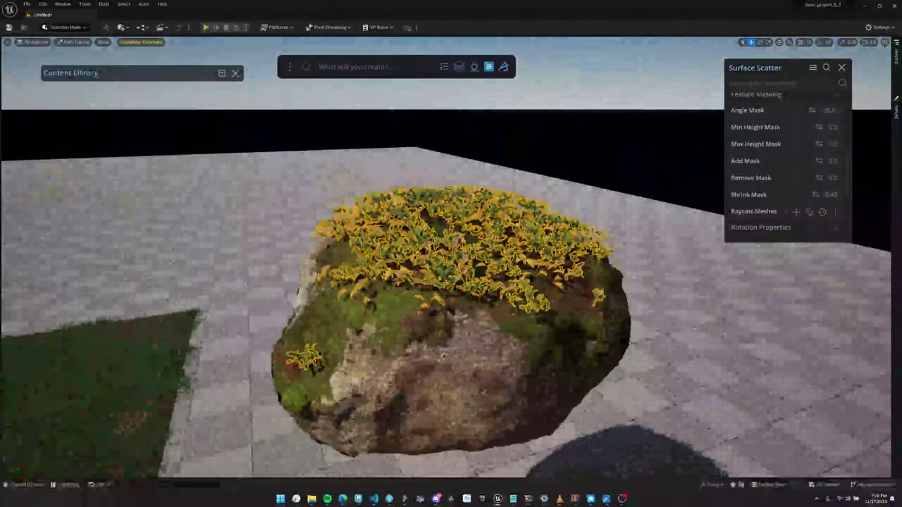
pyautogui.scroll(-1, 782, 162)
pyautogui.scroll(5, 782, 162)
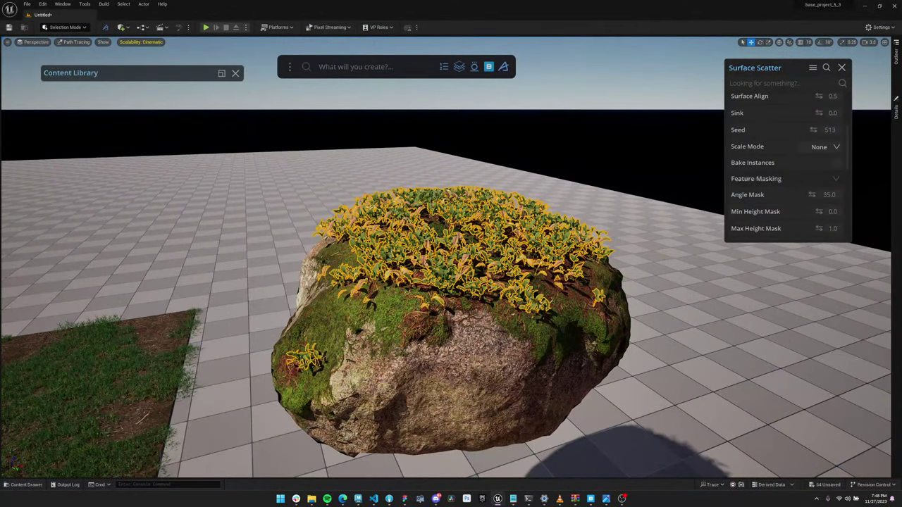
pyautogui.moveTo(436, 296)
pyautogui.keyDown('alt'); pyautogui.mouseDown()
pyautogui.moveTo(429, 373)
pyautogui.moveTo(432, 310)
pyautogui.moveTo(445, 307)
pyautogui.mouseUp(); pyautogui.keyUp('alt')
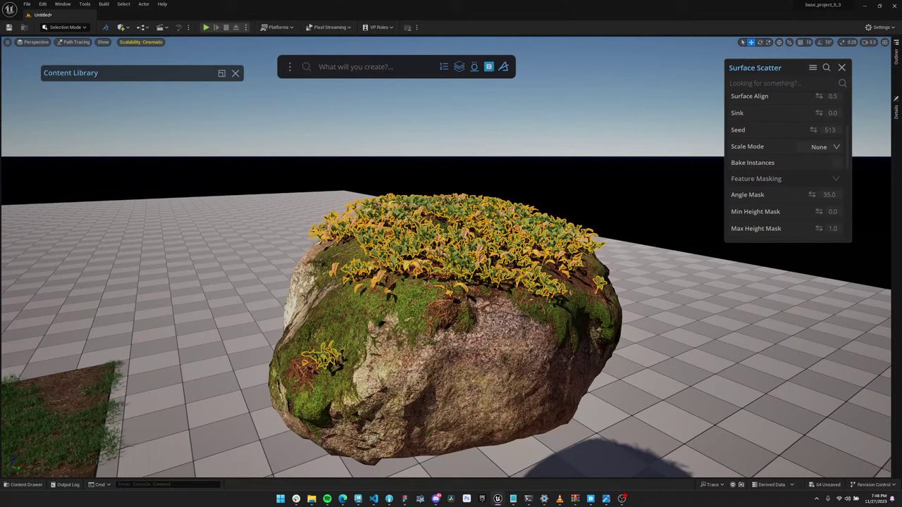
pyautogui.press('Escape')
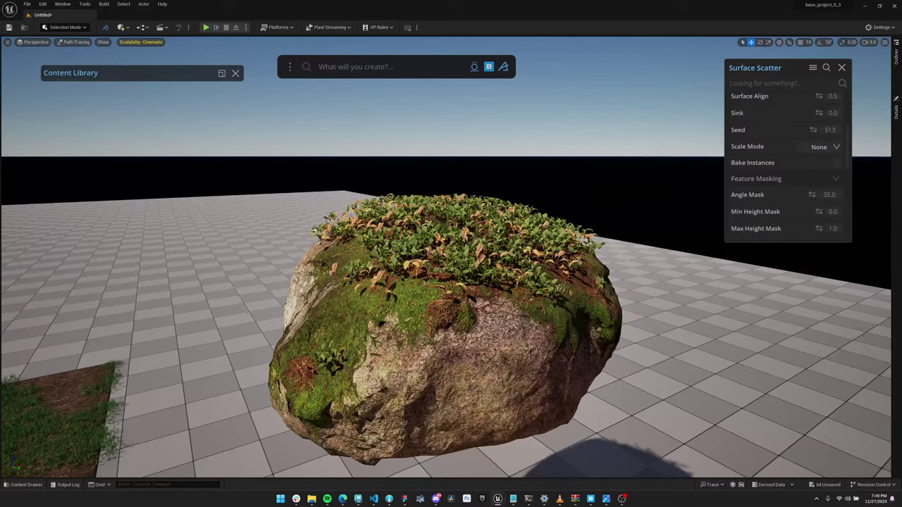
pyautogui.scroll(-5, 447, 282)
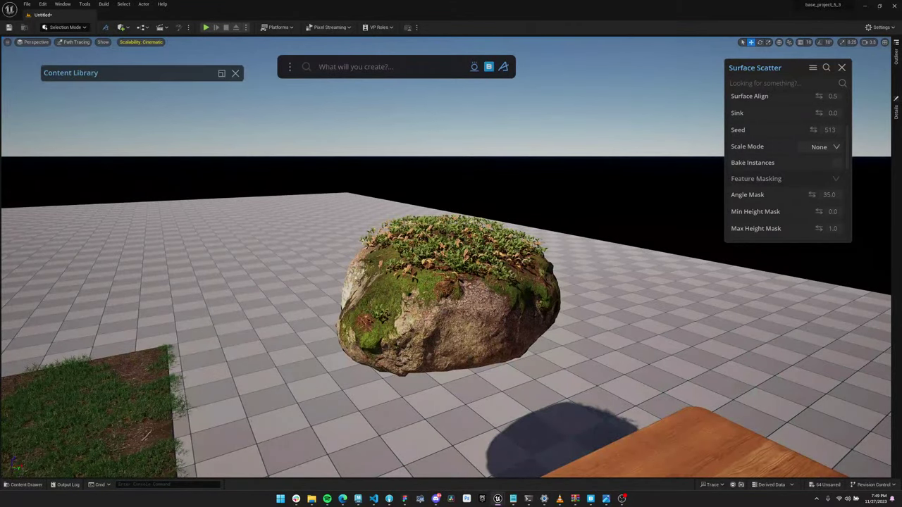
pyautogui.scroll(-5, 447, 282)
# - Create a plane primitive at the location of the table
pyautogui.click(570, 412)
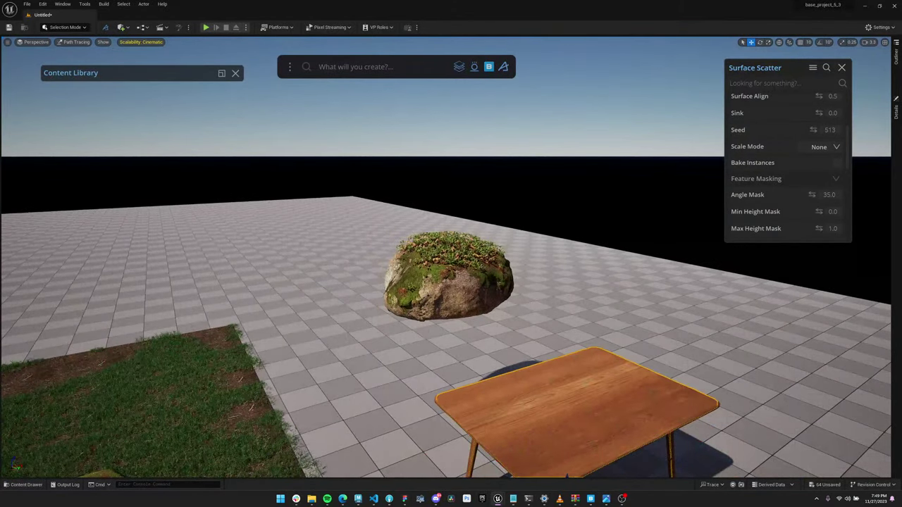
pyautogui.press('f')
pyautogui.scroll(-4, 446, 282)
pyautogui.keyDown('alt'); pyautogui.moveTo(447, 282); pyautogui.dragTo(451, 338); pyautogui.keyUp('alt')
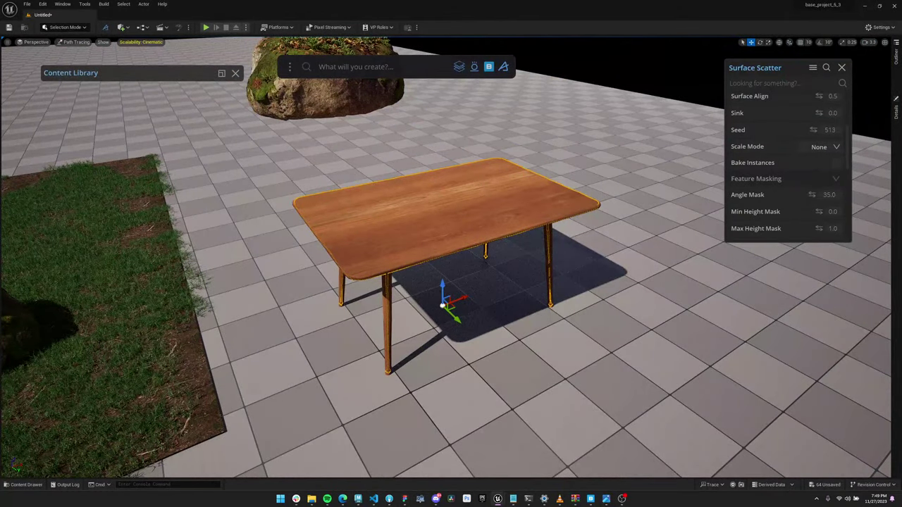
pyautogui.write('plane')
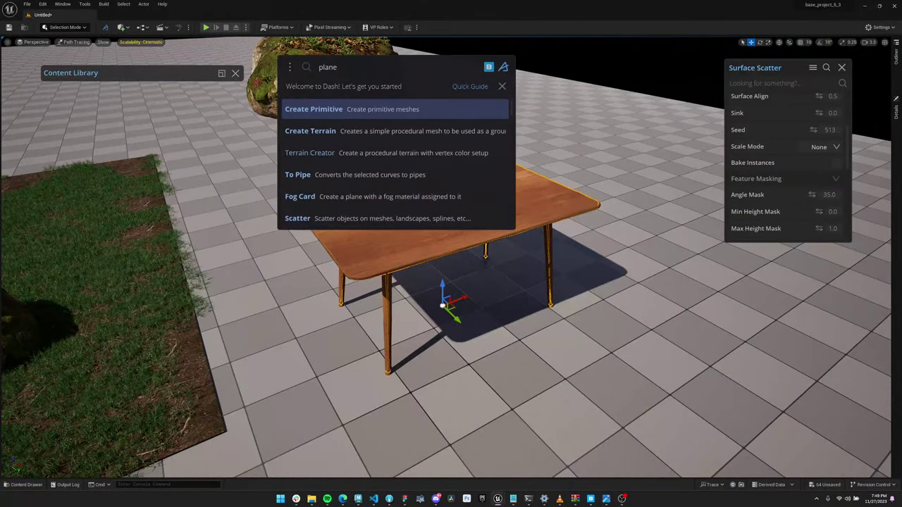
pyautogui.press('Return')
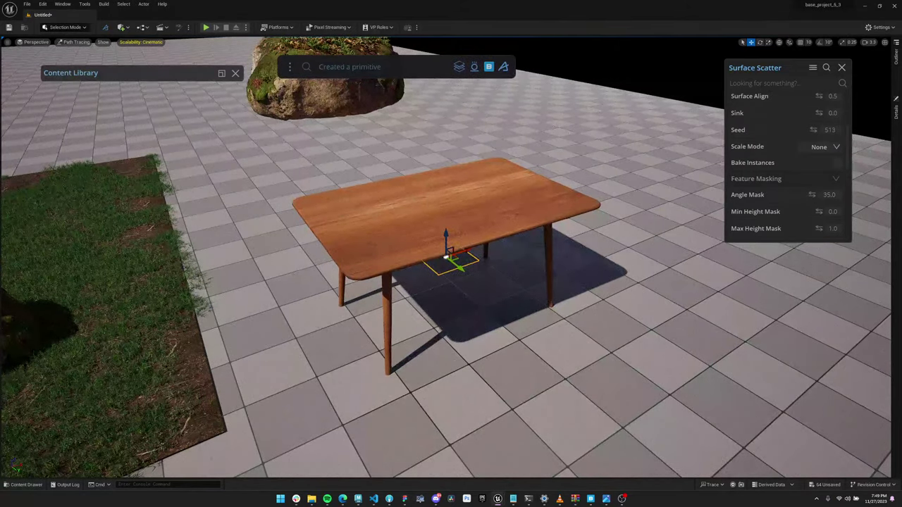
# - Enlarge and position the plane on the floor around the table, and make it the scatter surface in place of the boulder
pyautogui.keyDown('alt'); pyautogui.moveTo(446, 282); pyautogui.dragTo(528, 234); pyautogui.keyUp('alt')
pyautogui.press('r')
pyautogui.press('w')
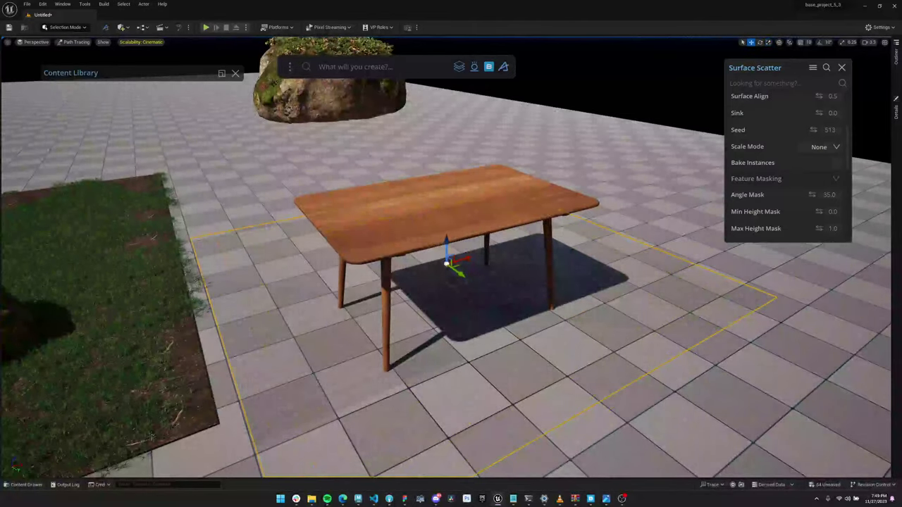
pyautogui.moveTo(457, 267)
pyautogui.mouseDown()
pyautogui.moveTo(465, 291)
pyautogui.moveTo(453, 263)
pyautogui.mouseUp()
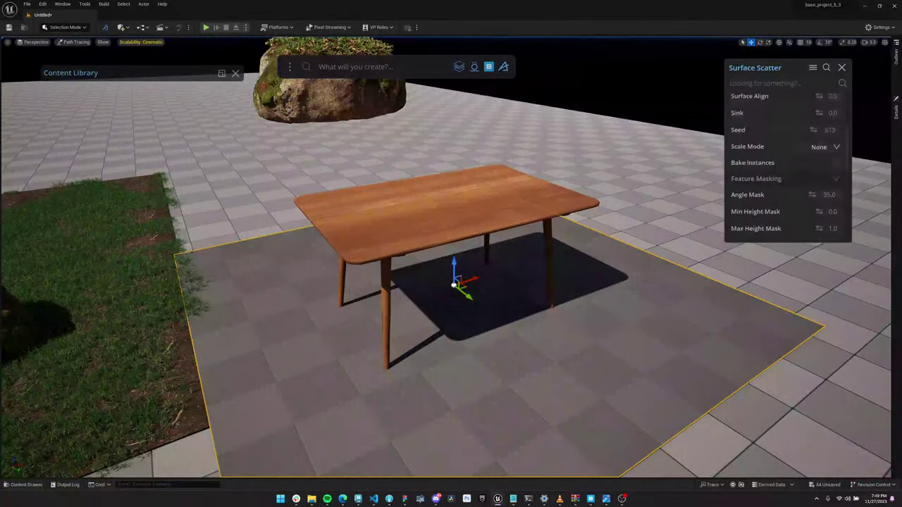
pyautogui.scroll(4, 794, 121)
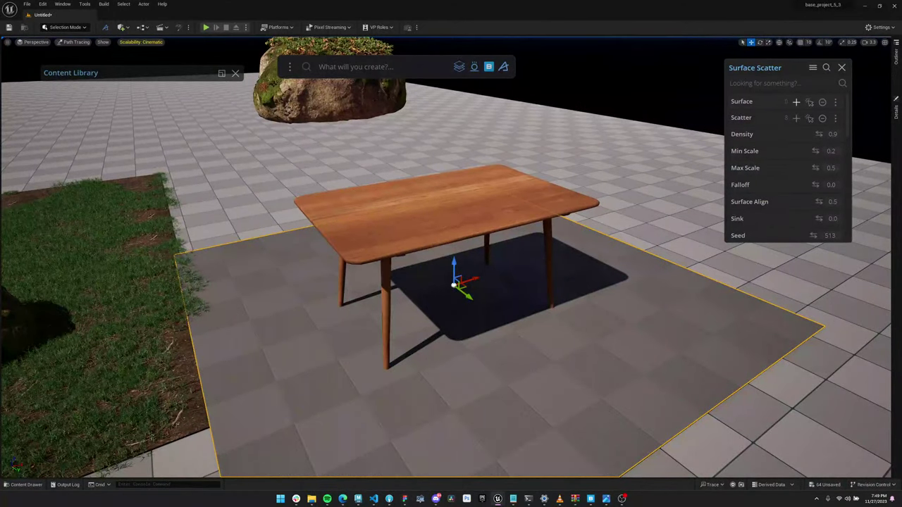
pyautogui.click(796, 103)
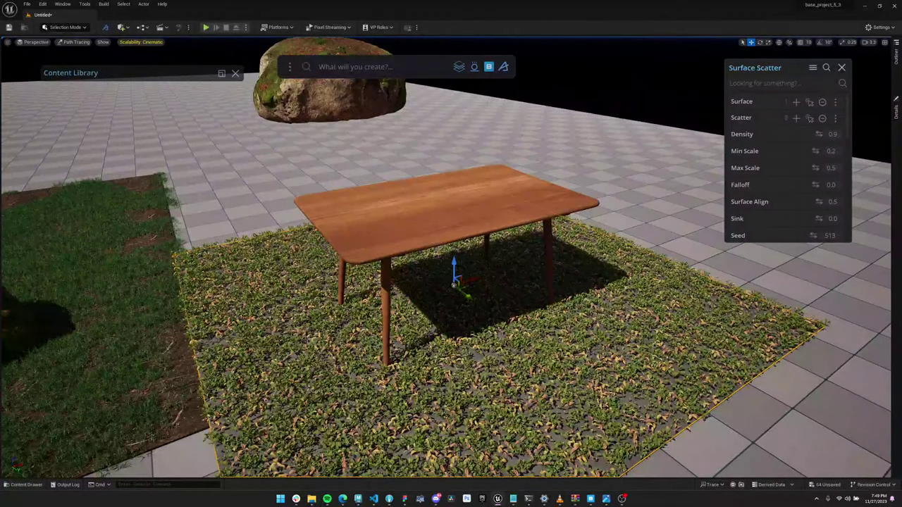
# - Assign the table to Raycast Meshes under Feature Masking so that plants grow only beneath it
pyautogui.click(483, 206)
pyautogui.scroll(-8, 784, 172)
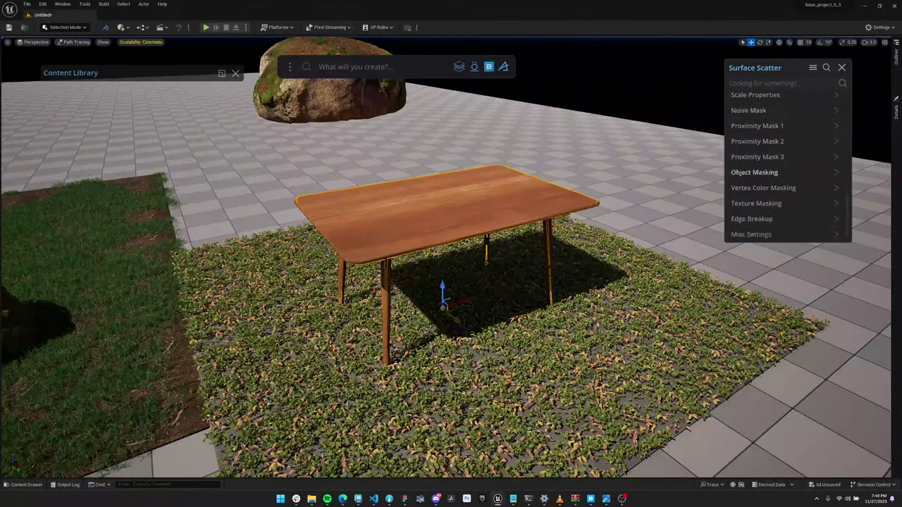
pyautogui.scroll(2, 783, 172)
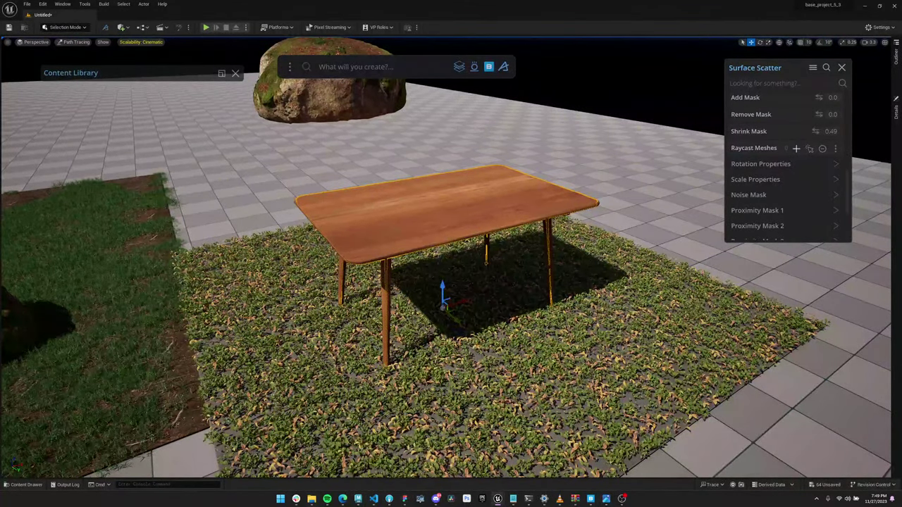
pyautogui.click(796, 149)
# - Delete the floating boulder copy from the scene
pyautogui.keyDown('alt'); pyautogui.moveTo(507, 310); pyautogui.dragTo(550, 324); pyautogui.keyUp('alt')
pyautogui.click(304, 99)
pyautogui.press('Delete')
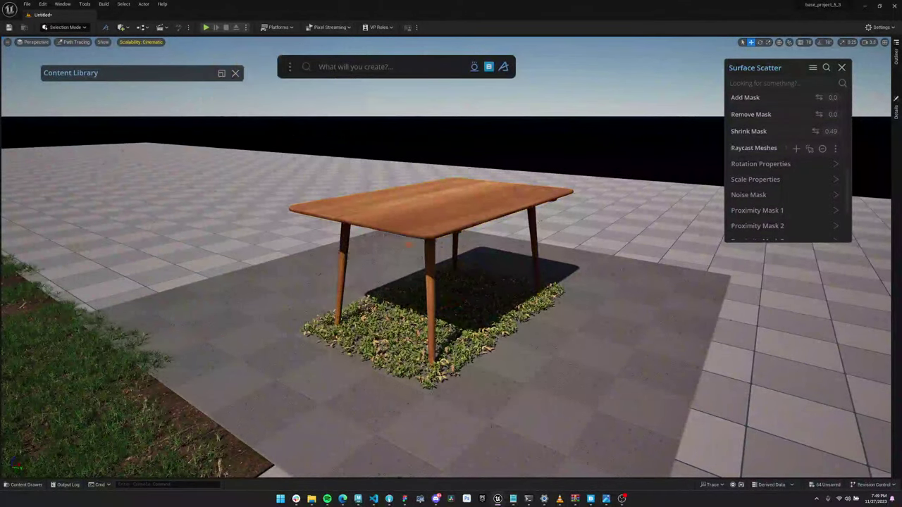
# - Inspect the plants beneath the table and lower the table so that its legs pass through the plane
pyautogui.click(437, 208)
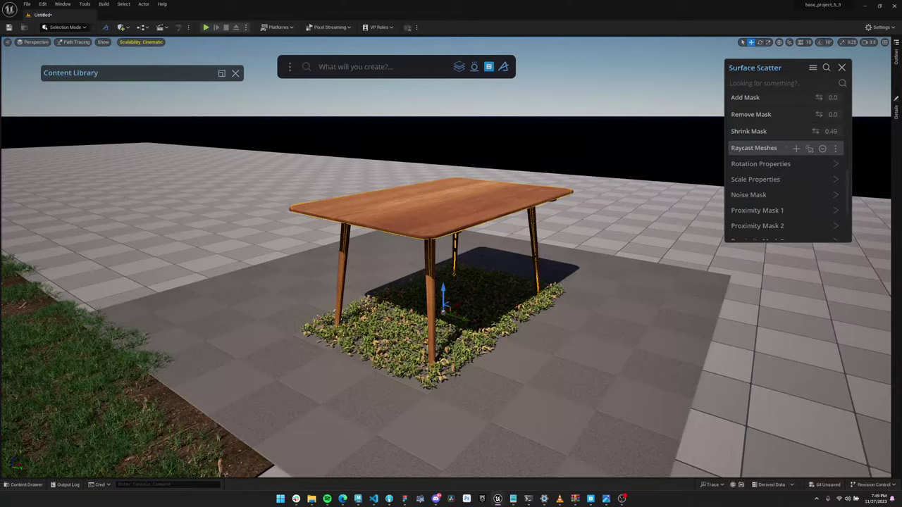
pyautogui.scroll(4, 444, 282)
pyautogui.keyDown('alt'); pyautogui.moveTo(444, 282); pyautogui.dragTo(446, 218); pyautogui.keyUp('alt')
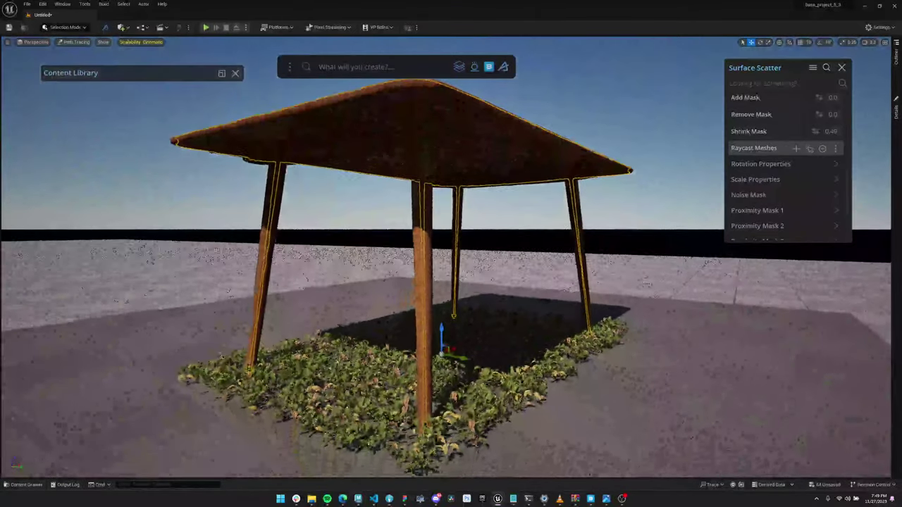
pyautogui.press('Escape')
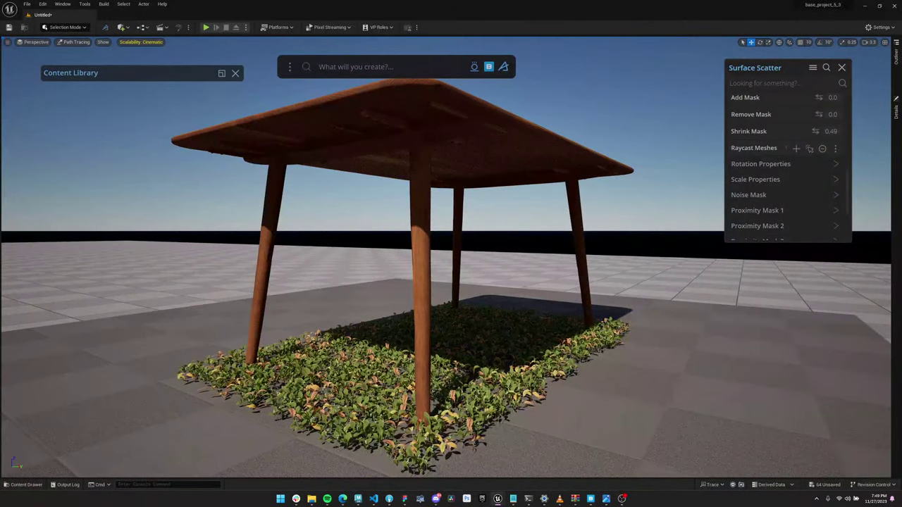
pyautogui.click(352, 395)
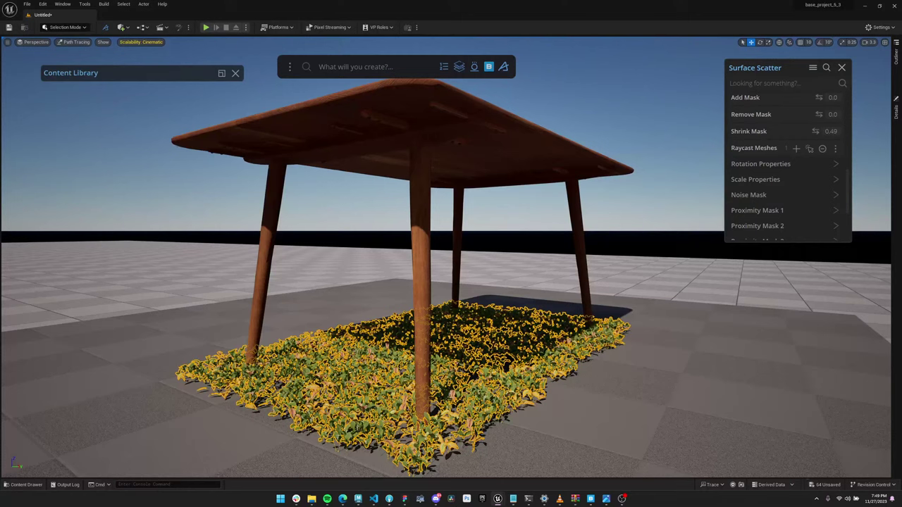
pyautogui.click(423, 144)
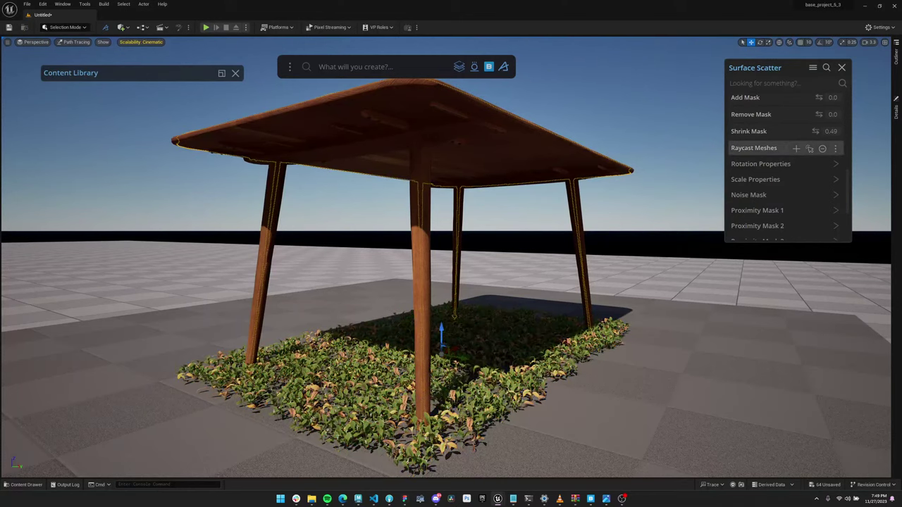
pyautogui.scroll(-5, 442, 282)
pyautogui.keyDown('alt'); pyautogui.moveTo(442, 281); pyautogui.dragTo(338, 278); pyautogui.keyUp('alt')
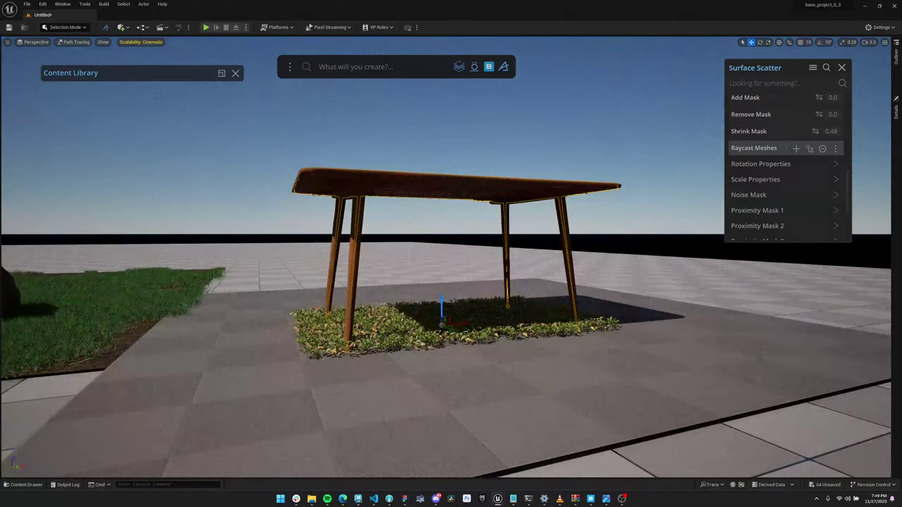
pyautogui.moveTo(449, 317); pyautogui.dragTo(493, 413)
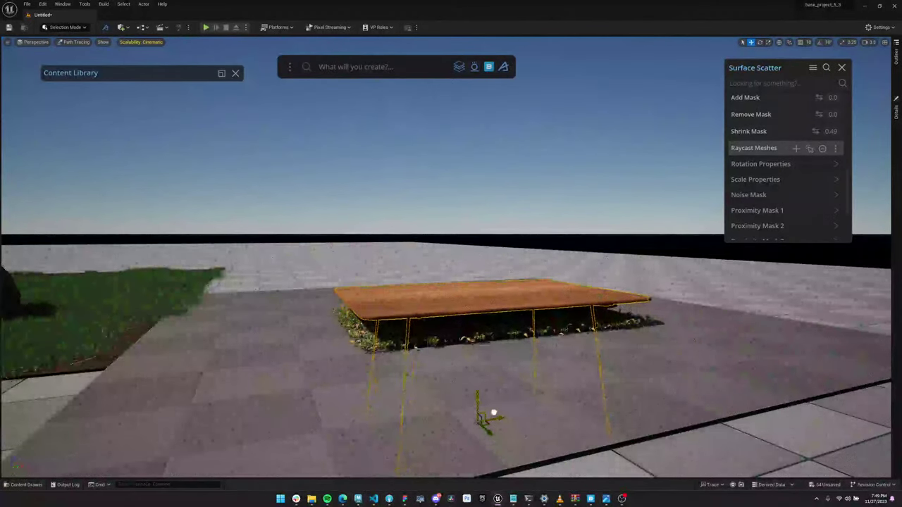
pyautogui.moveTo(465, 338)
pyautogui.keyDown('alt'); pyautogui.mouseDown()
pyautogui.moveTo(391, 369)
pyautogui.moveTo(368, 365)
pyautogui.mouseUp(); pyautogui.keyUp('alt')
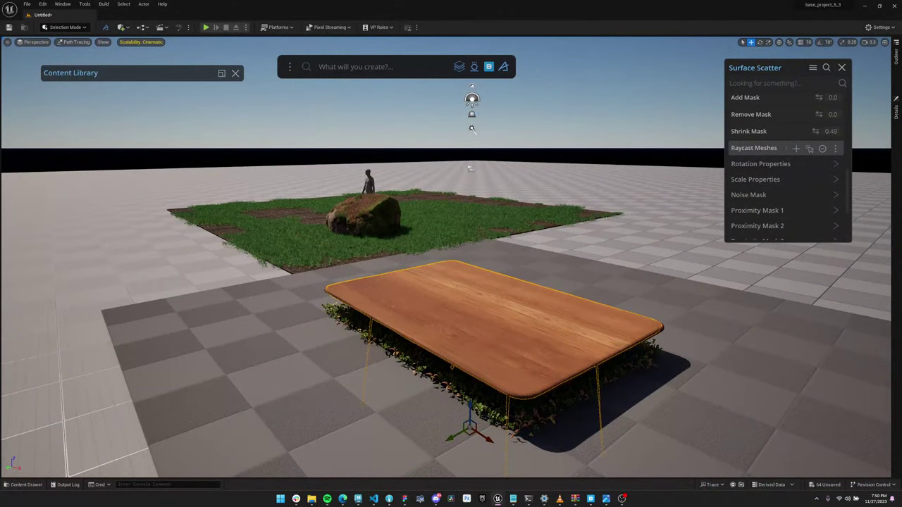
# - Lift the table back above the plane and rotate it to a tilt so the raycast-masked plants follow its footprint
pyautogui.scroll(5, 783, 155)
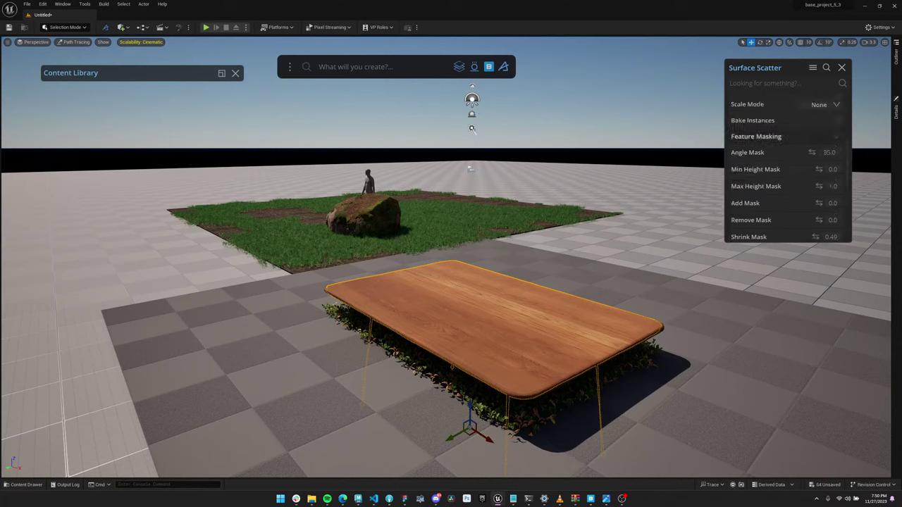
pyautogui.scroll(-3, 784, 155)
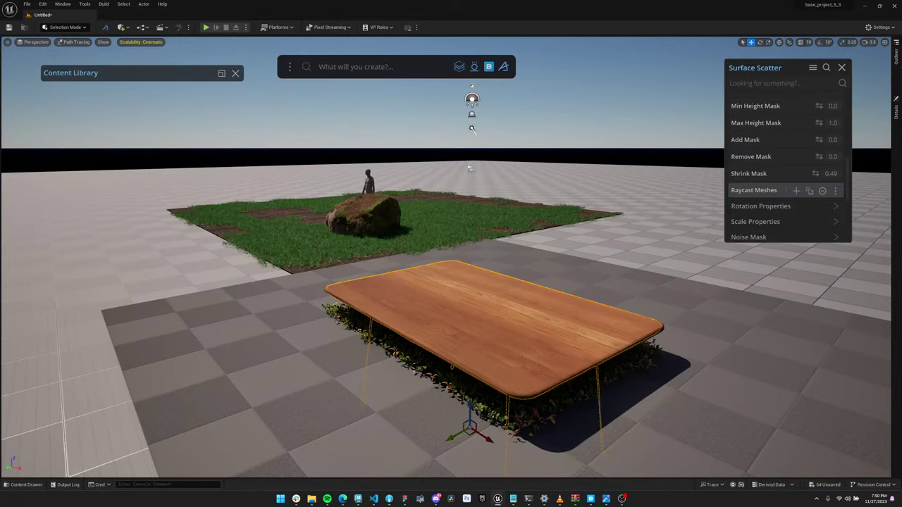
pyautogui.moveTo(476, 421); pyautogui.dragTo(497, 409)
pyautogui.press('e')
pyautogui.press('w')
pyautogui.press('e')
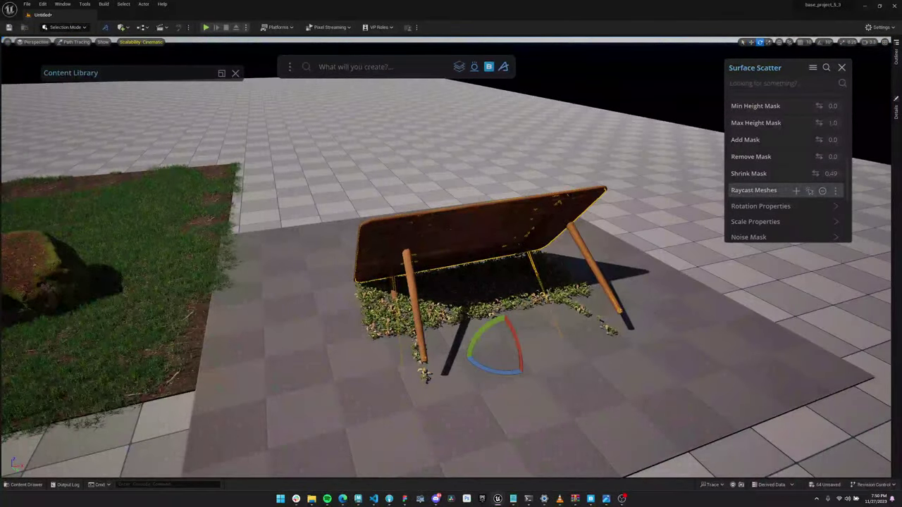
pyautogui.moveTo(496, 373)
pyautogui.mouseDown()
pyautogui.moveTo(548, 371)
pyautogui.moveTo(461, 391)
pyautogui.moveTo(515, 367)
pyautogui.mouseUp()
pyautogui.press('w')
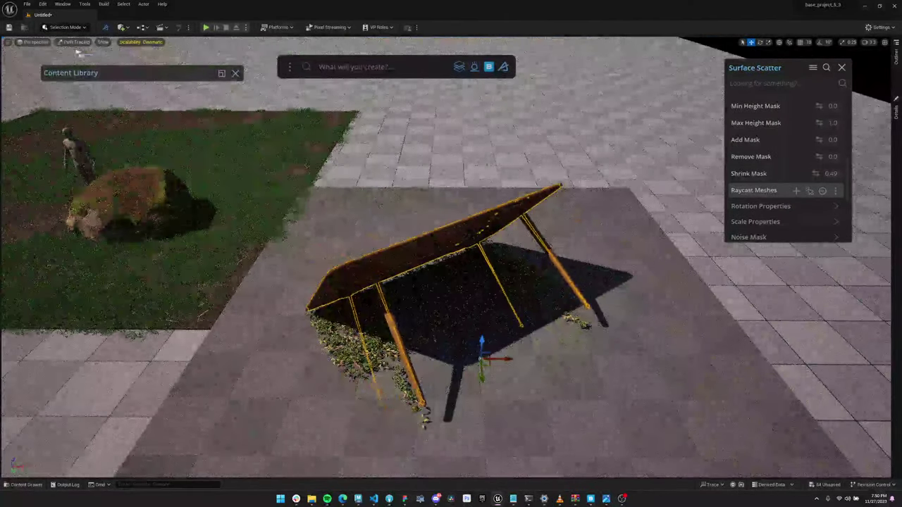
# - Check the livestream chat in the browser, return to Unreal Engine and examine the plants under the tilted table from several sides
pyautogui.hotkey('alt', 'Tab')
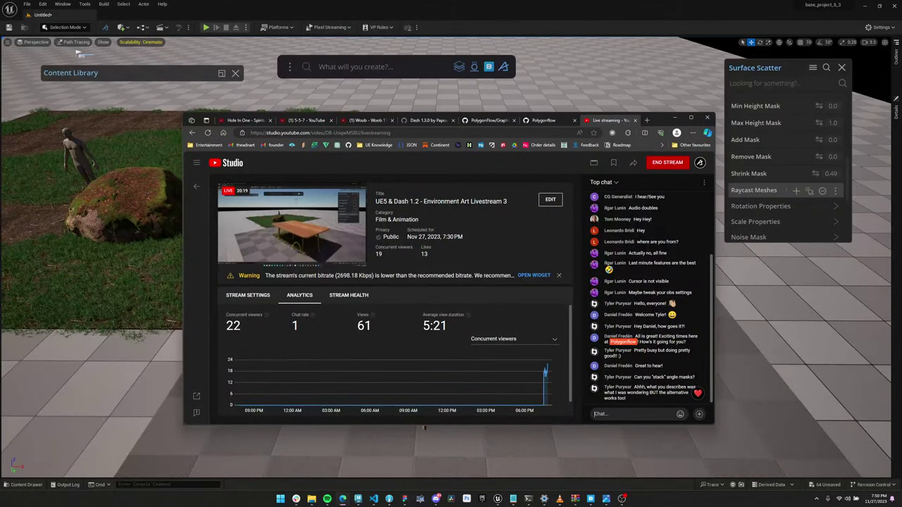
pyautogui.hotkey('alt', 'Tab')
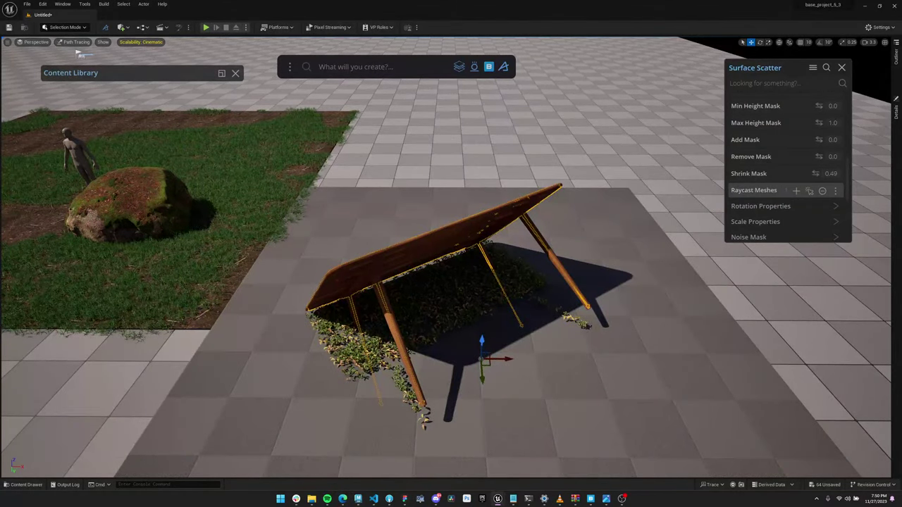
pyautogui.moveTo(451, 268); pyautogui.dragTo(450, 298, button='right')
pyautogui.press('Escape')
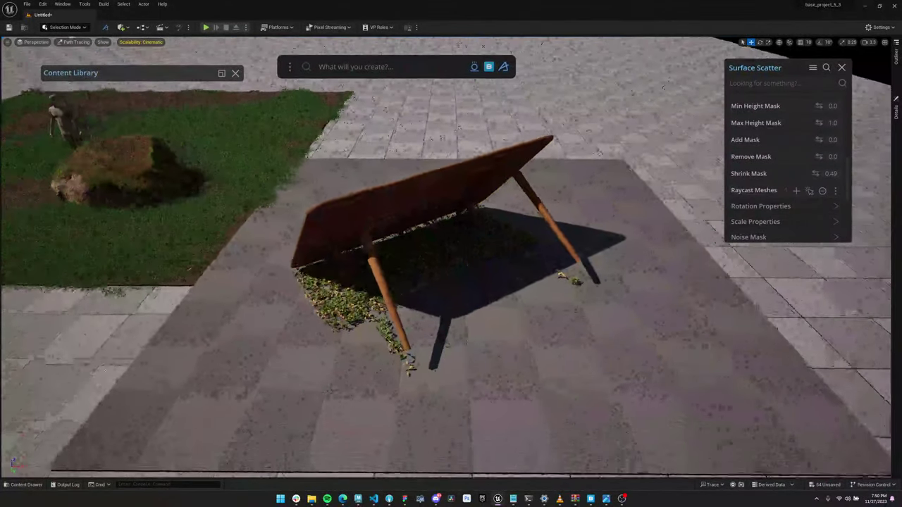
pyautogui.keyDown('alt'); pyautogui.moveTo(451, 267); pyautogui.dragTo(677, 264); pyautogui.keyUp('alt')
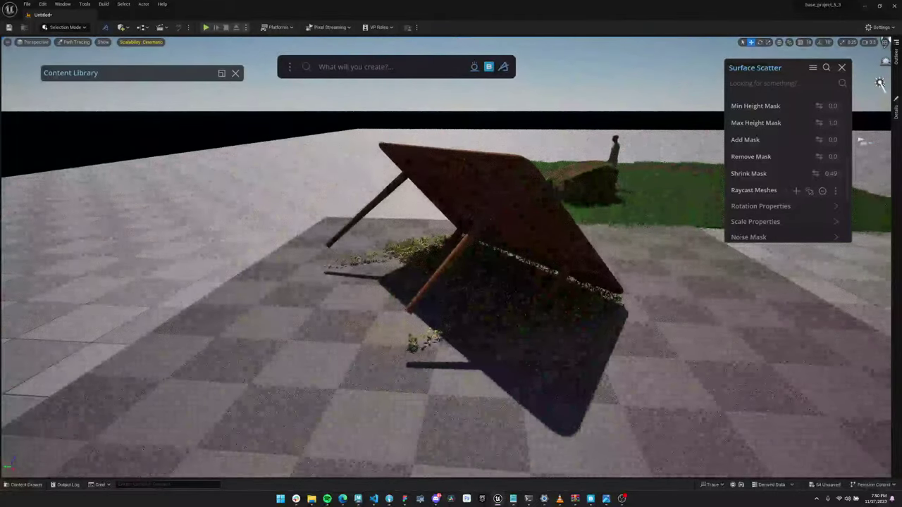
pyautogui.moveTo(451, 267); pyautogui.dragTo(348, 258, button='right')
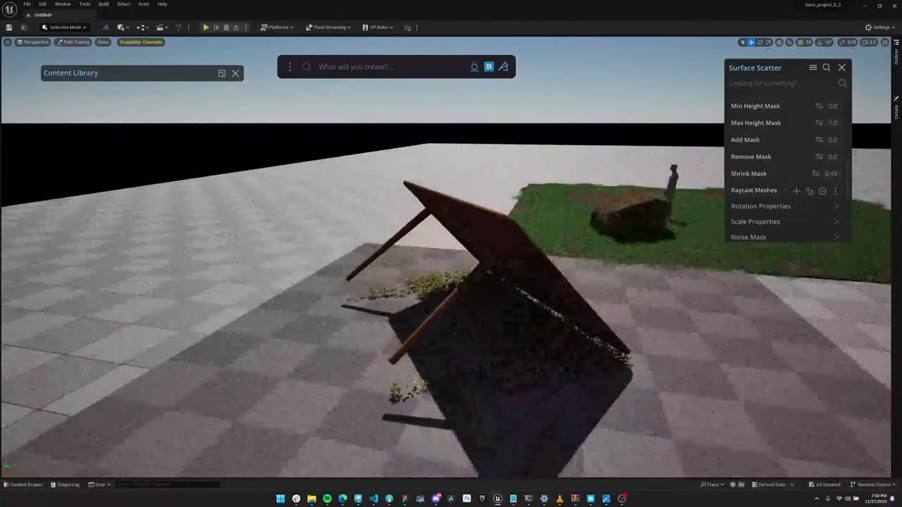
pyautogui.keyDown('alt'); pyautogui.moveTo(451, 268); pyautogui.dragTo(691, 243); pyautogui.keyUp('alt')
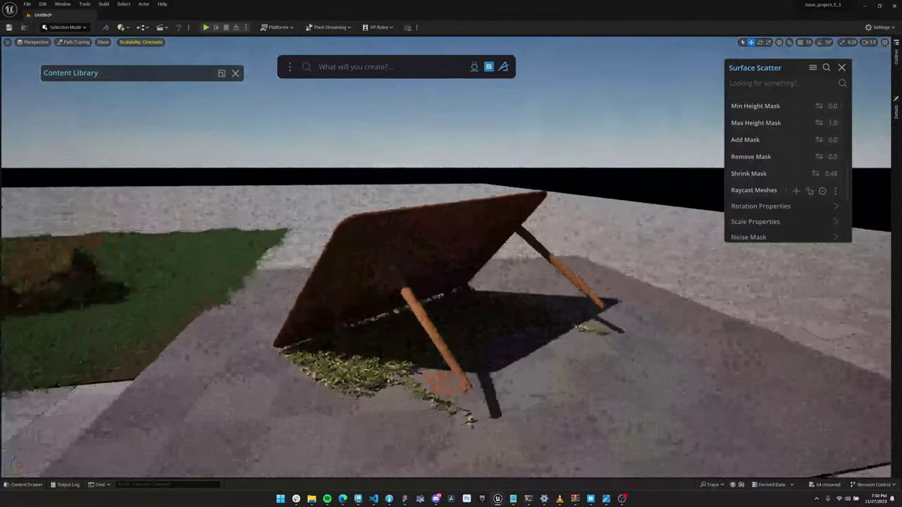
pyautogui.scroll(3, 451, 268)
pyautogui.rightClick(480, 249)
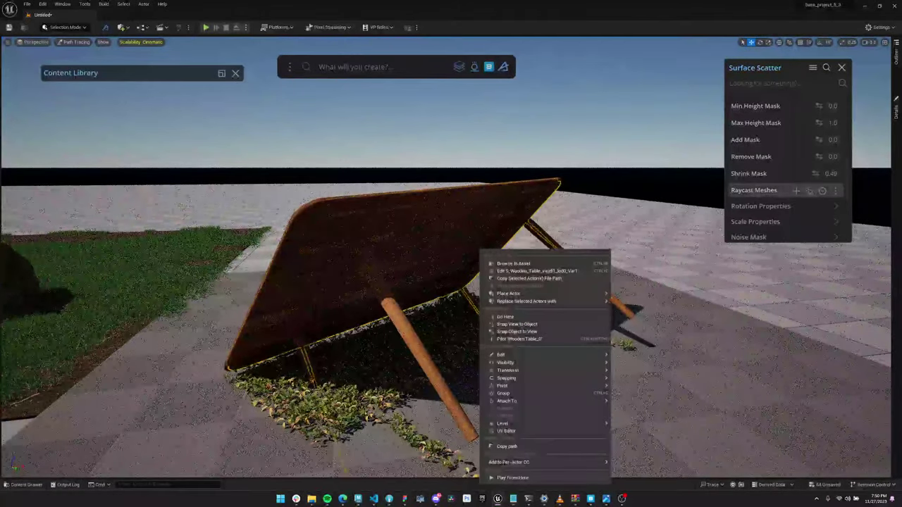
pyautogui.moveTo(451, 267); pyautogui.dragTo(454, 366)
pyautogui.press('Escape')
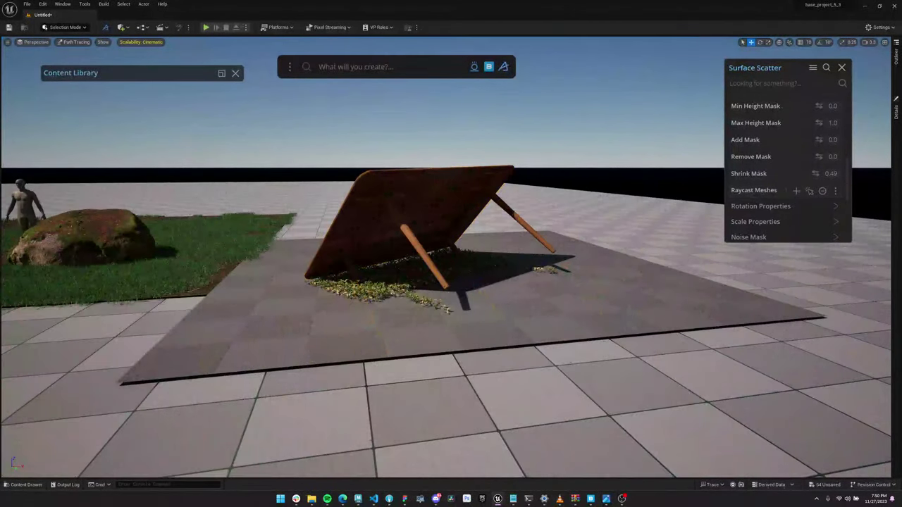
pyautogui.keyDown('alt'); pyautogui.moveTo(451, 268); pyautogui.dragTo(490, 340); pyautogui.keyUp('alt')
pyautogui.scroll(3, 451, 267)
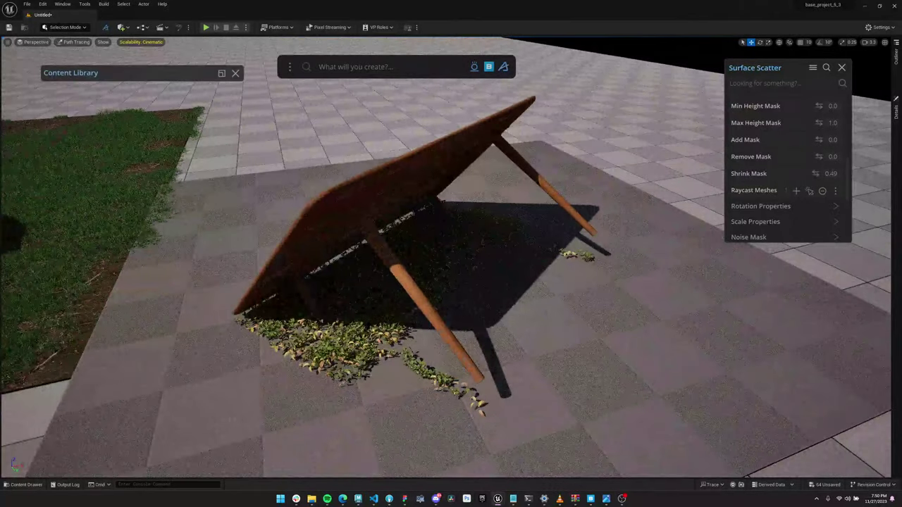
pyautogui.keyDown('alt'); pyautogui.moveTo(451, 268); pyautogui.dragTo(360, 268); pyautogui.keyUp('alt')
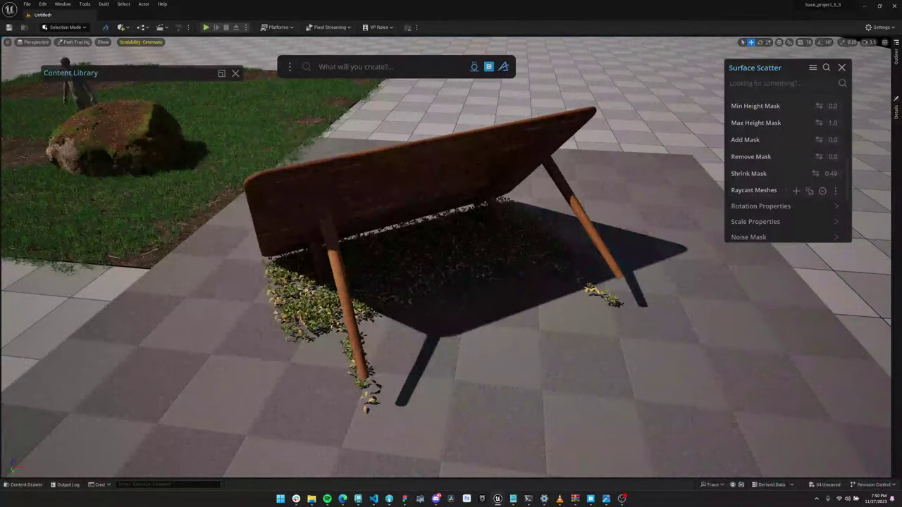
pyautogui.scroll(-4, 451, 267)
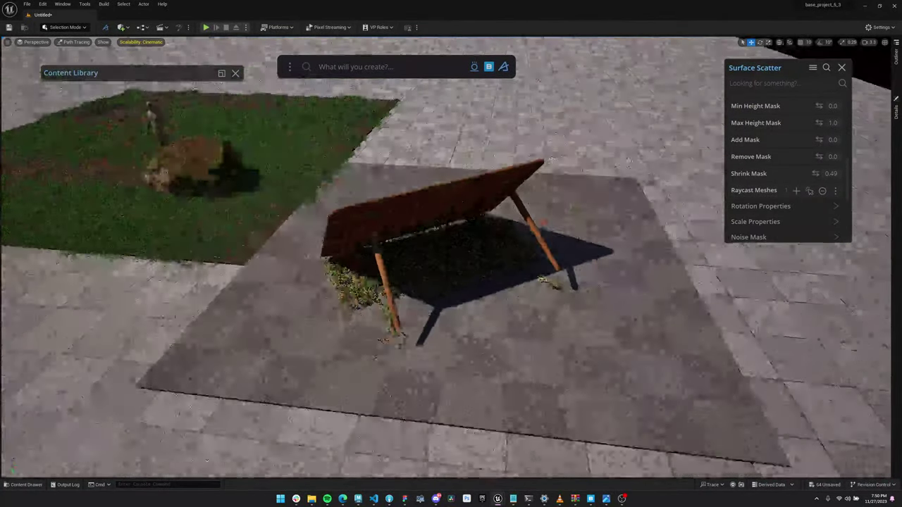
# - Browse the Surface Scatter settings and masks, enlarging the panel for an overview and shrinking it again
pyautogui.scroll(-4, 764, 211)
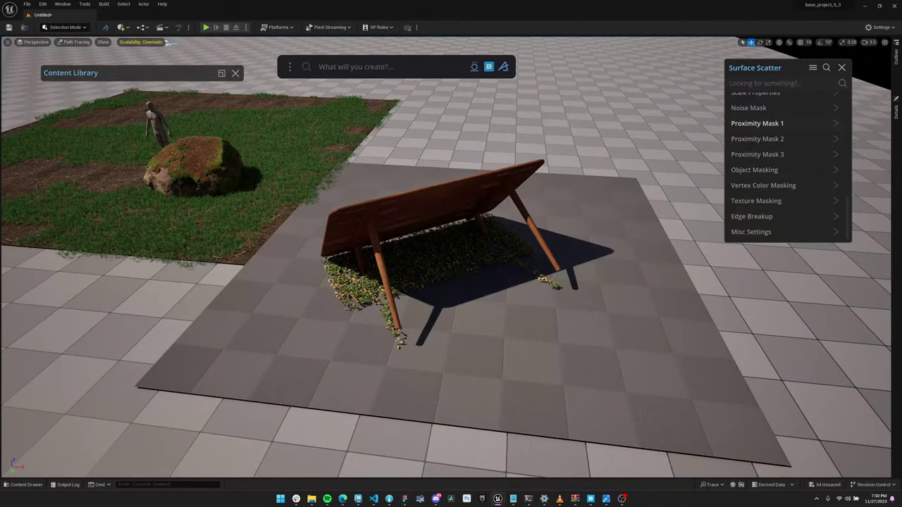
pyautogui.click(757, 123)
pyautogui.click(758, 123)
pyautogui.moveTo(850, 241); pyautogui.dragTo(860, 436)
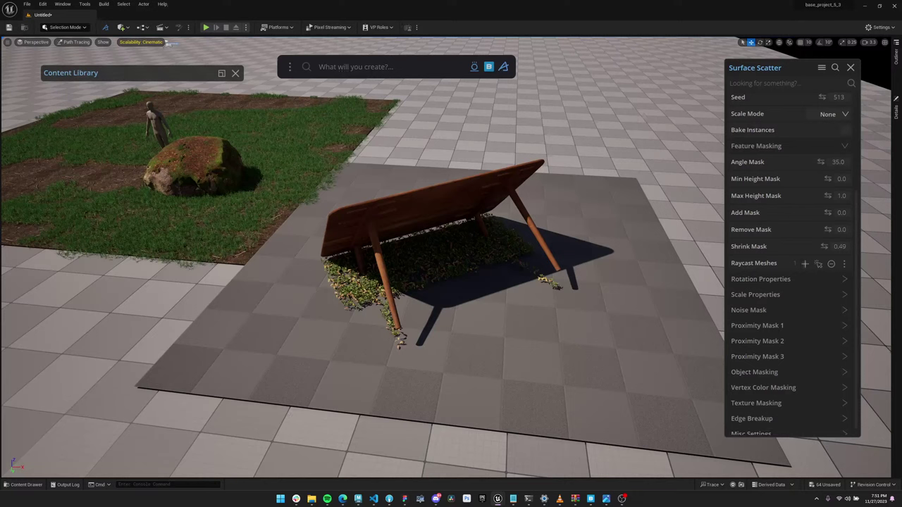
pyautogui.scroll(4, 789, 260)
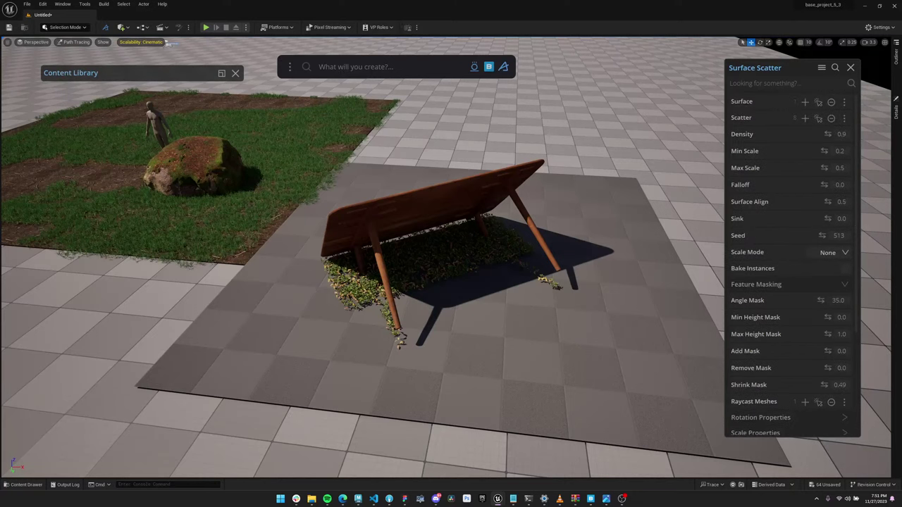
pyautogui.moveTo(858, 436); pyautogui.dragTo(852, 288)
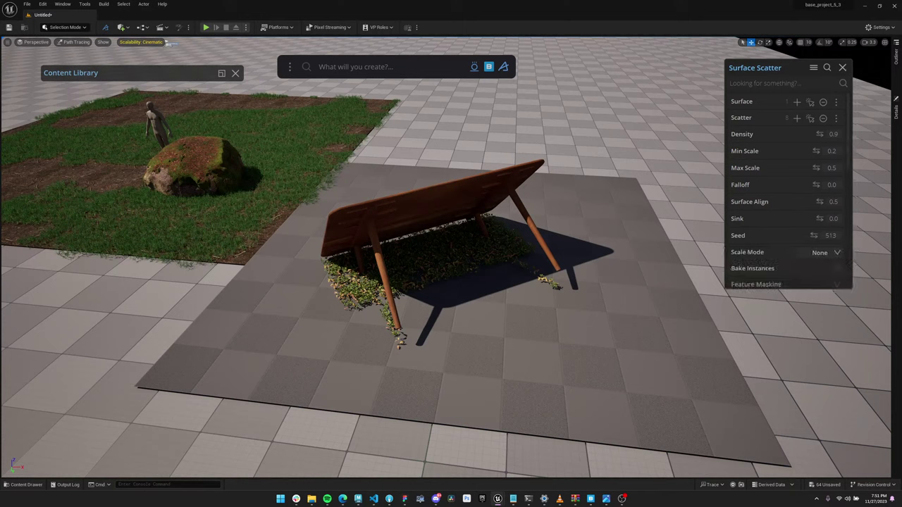
pyautogui.scroll(-7, 765, 217)
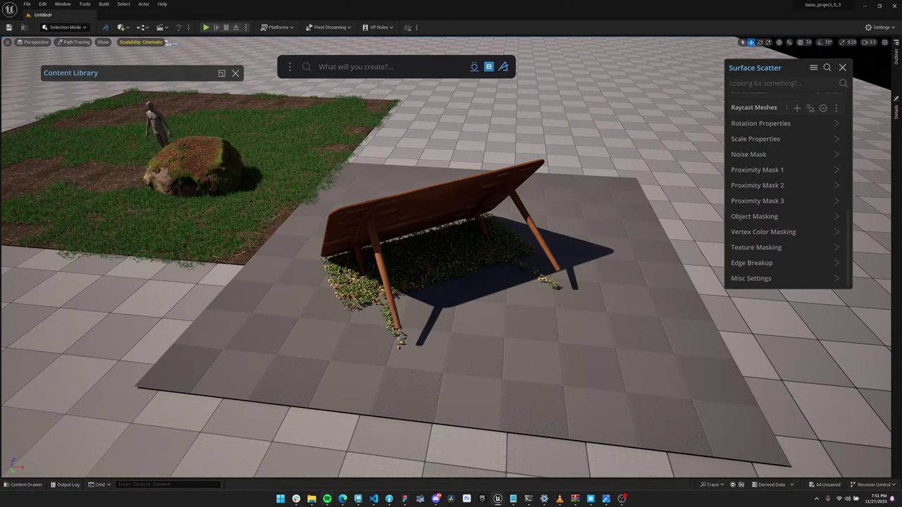
# - Check the livestream chat in the browser again, return to Unreal Engine and inspect the selected table with its raycast-masked plants
pyautogui.click(343, 498)
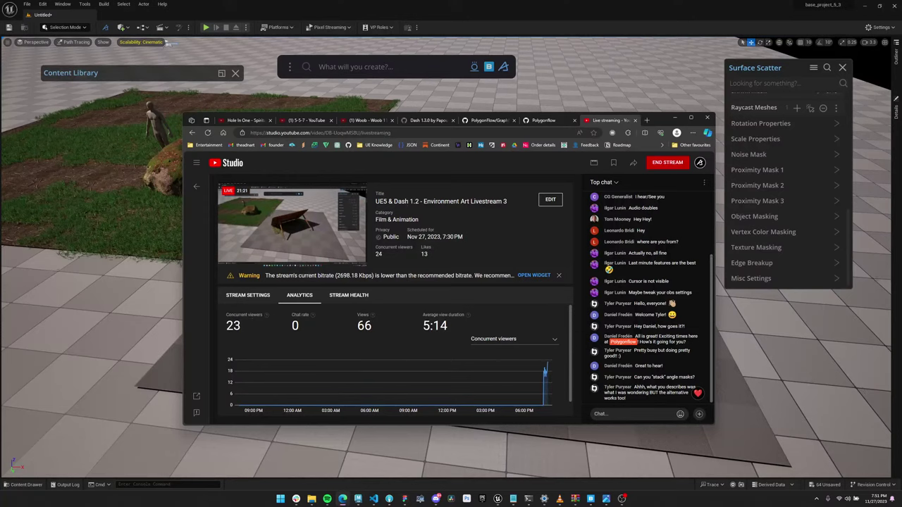
pyautogui.hotkey('alt', 'Tab')
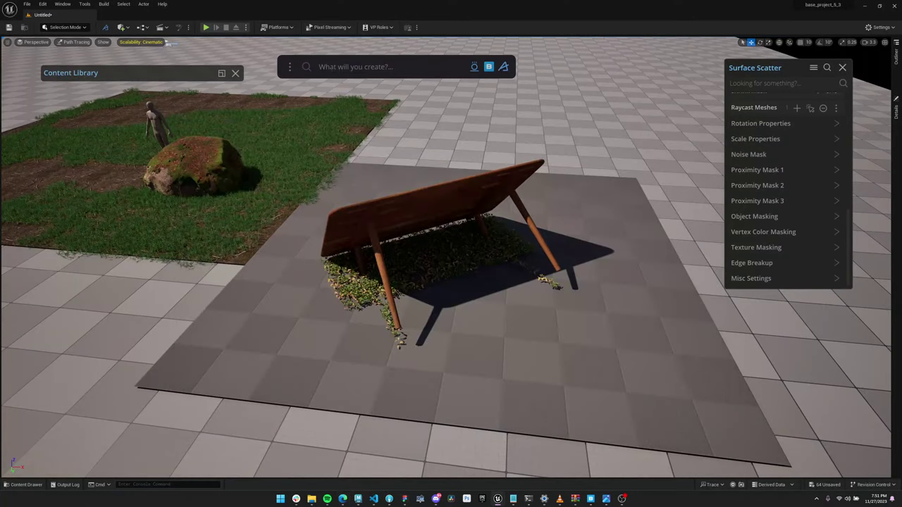
pyautogui.keyDown('alt'); pyautogui.moveTo(409, 218); pyautogui.dragTo(493, 215); pyautogui.keyUp('alt')
pyautogui.click(423, 219)
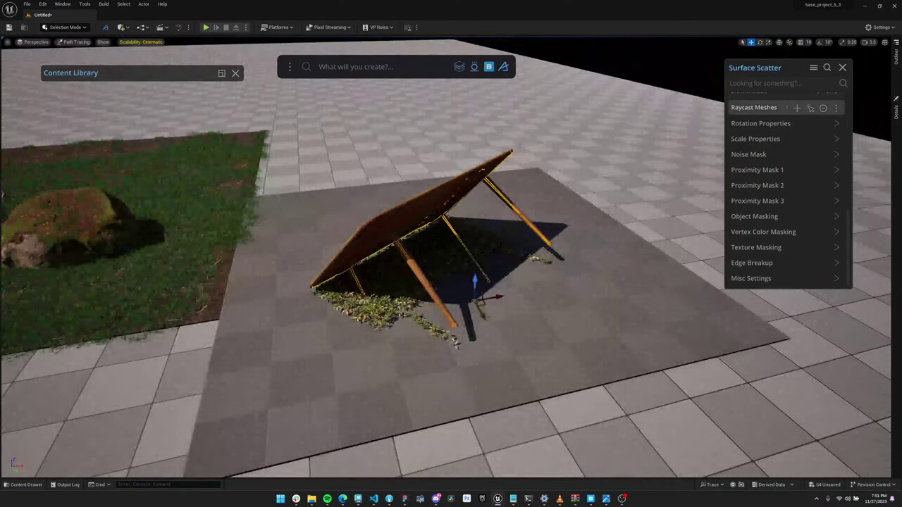
pyautogui.moveTo(451, 253)
pyautogui.keyDown('alt'); pyautogui.mouseDown()
pyautogui.moveTo(507, 254)
pyautogui.moveTo(455, 255)
pyautogui.mouseUp(); pyautogui.keyUp('alt')
pyautogui.keyDown('alt'); pyautogui.moveTo(451, 254); pyautogui.dragTo(521, 259, button='right'); pyautogui.keyUp('alt')
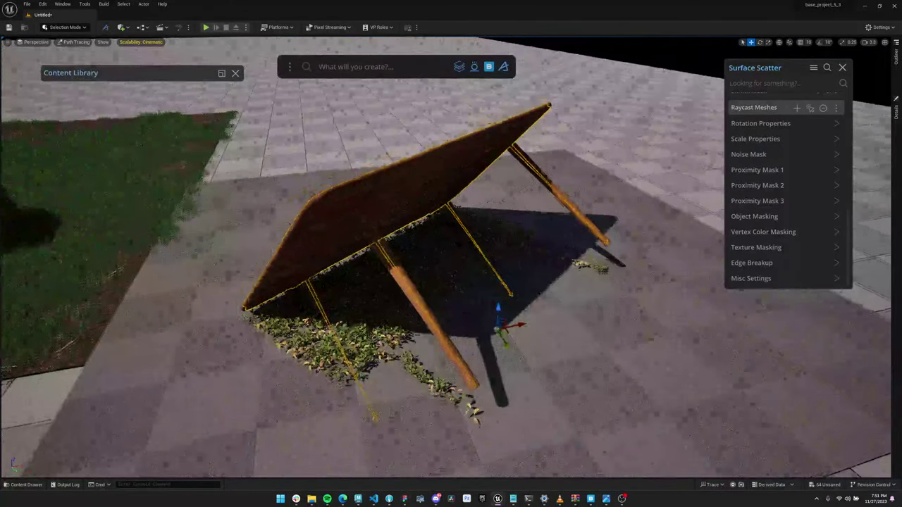
pyautogui.keyDown('alt'); pyautogui.moveTo(451, 253); pyautogui.dragTo(416, 254, button='right'); pyautogui.keyUp('alt')
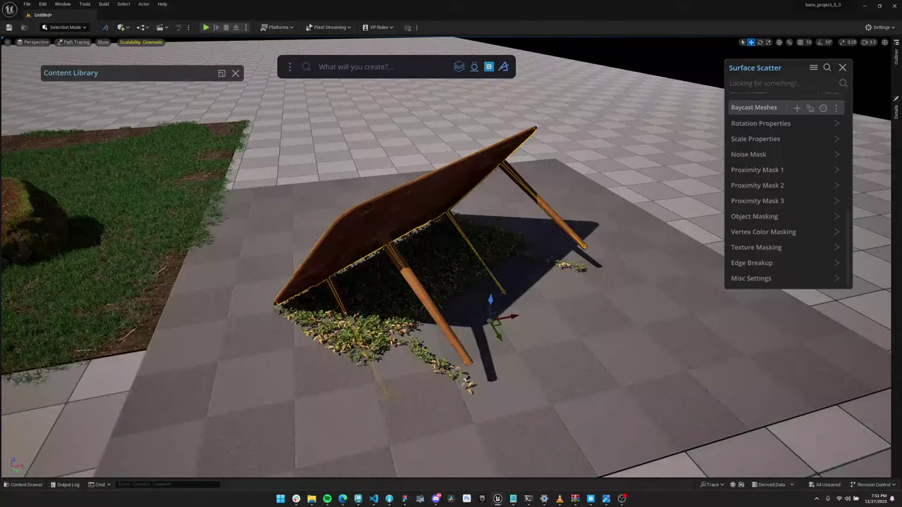
pyautogui.keyDown('alt'); pyautogui.moveTo(450, 254); pyautogui.dragTo(433, 254); pyautogui.keyUp('alt')
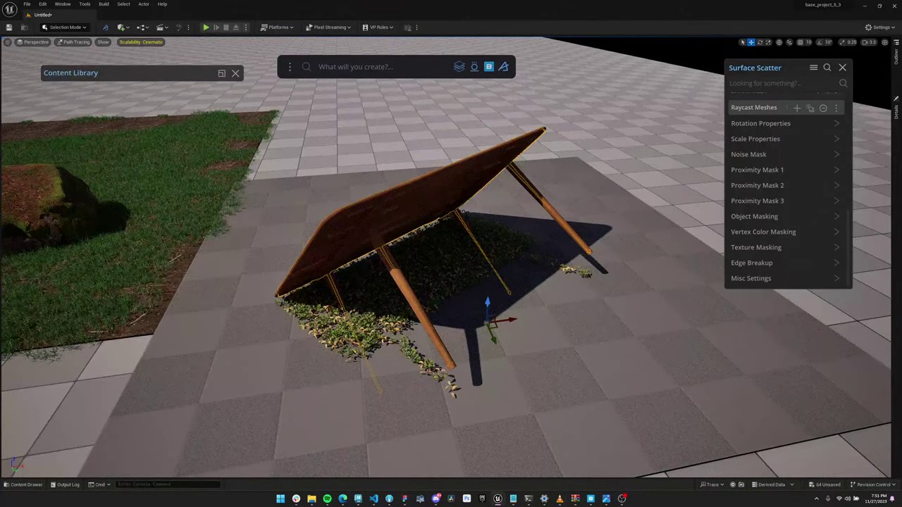
# - Switch to VLC media player, start the loaded track and minimize the player
pyautogui.click(559, 499)
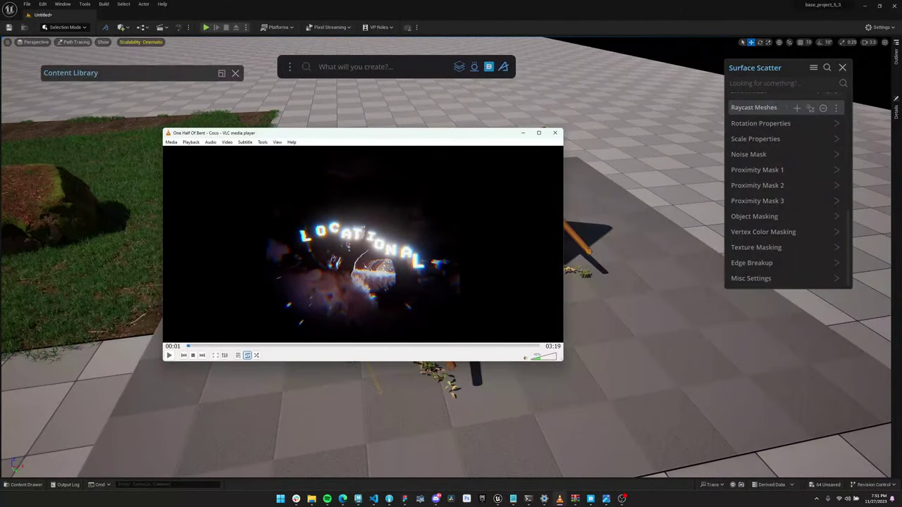
pyautogui.press('space')
pyautogui.click(523, 132)
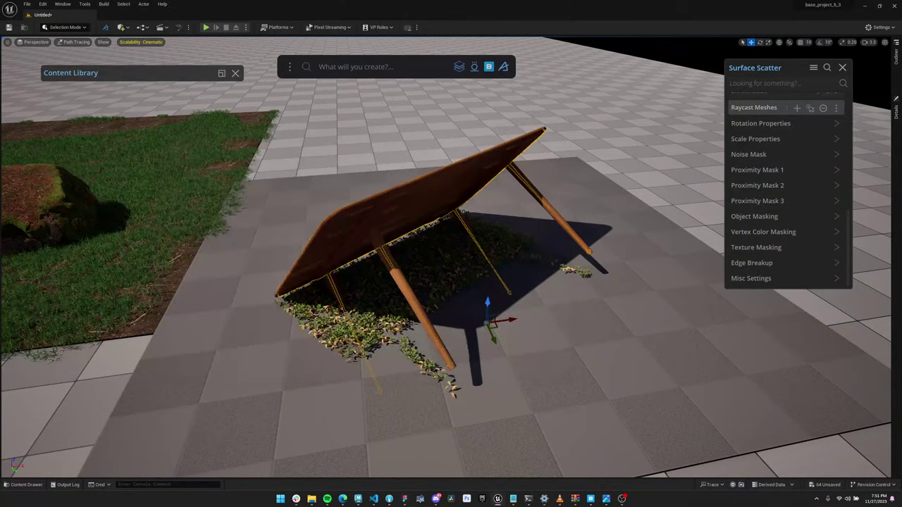
# - Look over the table's plant footprint and switch to the Dash news channel in Discord
pyautogui.moveTo(522, 211)
pyautogui.keyDown('alt'); pyautogui.mouseDown()
pyautogui.moveTo(486, 240)
pyautogui.moveTo(483, 222)
pyautogui.moveTo(511, 215)
pyautogui.mouseUp(); pyautogui.keyUp('alt')
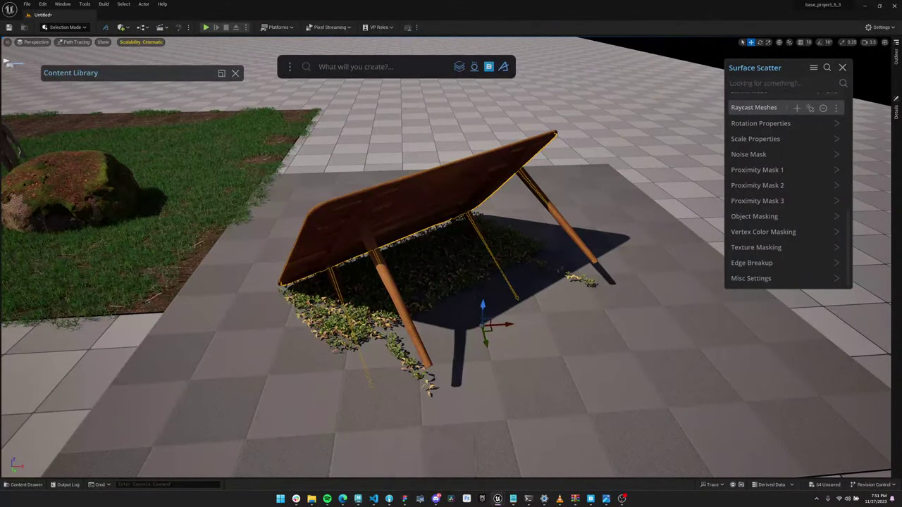
pyautogui.keyDown('alt'); pyautogui.moveTo(451, 282); pyautogui.dragTo(504, 235); pyautogui.keyUp('alt')
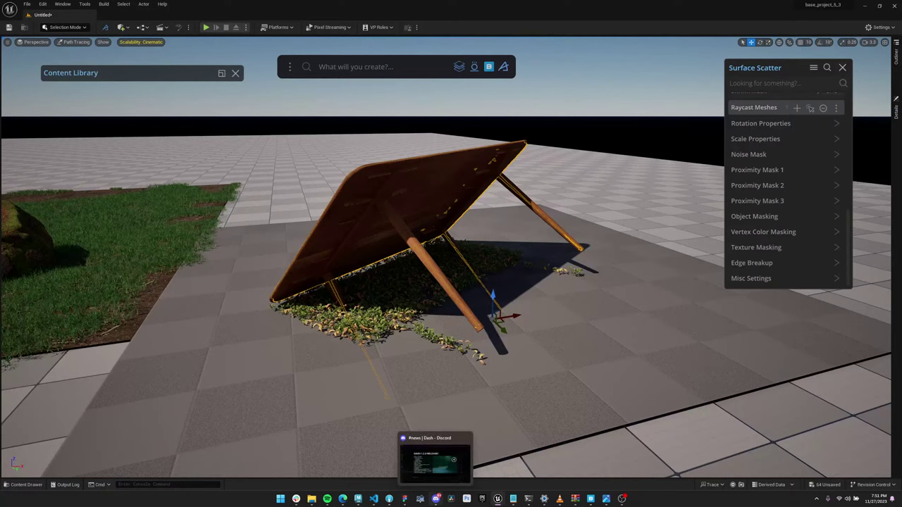
pyautogui.click(436, 499)
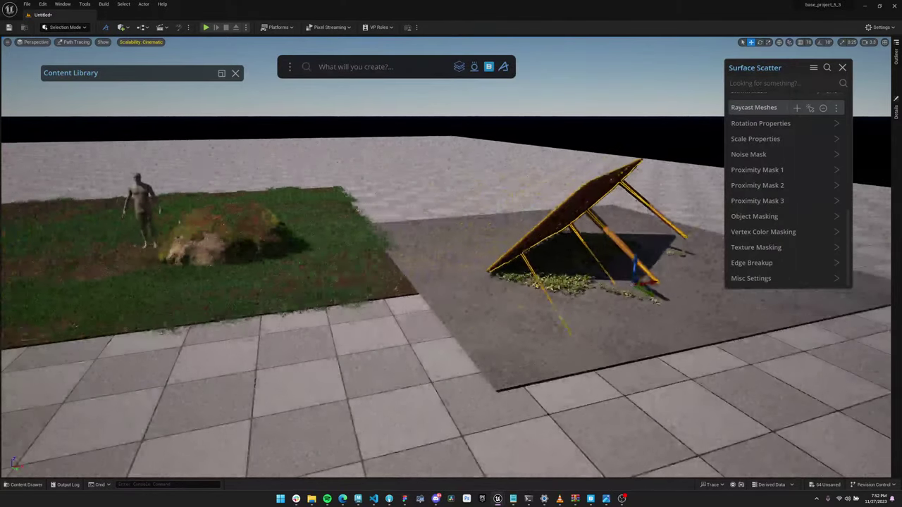
# - Duplicate the mossy boulder onto the bare tiled floor away from the grass and focus on the copy
pyautogui.click(247, 252)
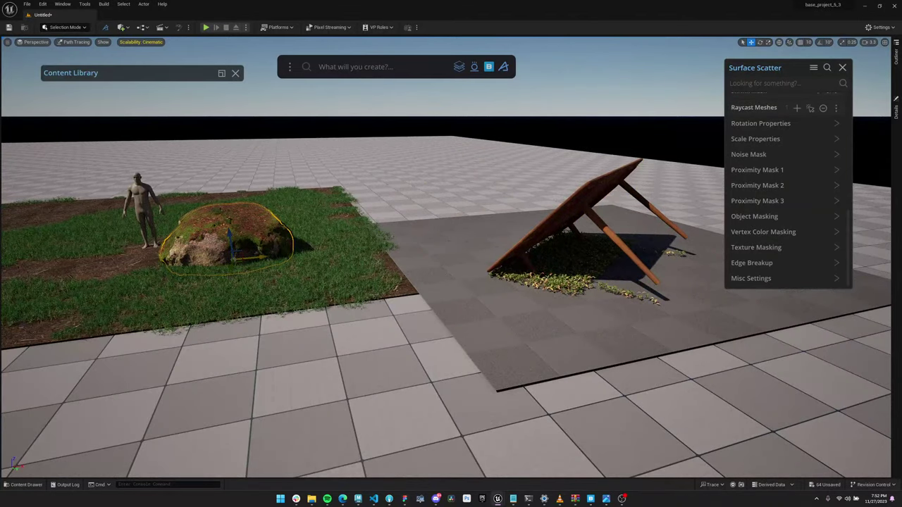
pyautogui.moveTo(243, 262)
pyautogui.keyDown('alt'); pyautogui.mouseDown()
pyautogui.moveTo(384, 217)
pyautogui.moveTo(434, 168)
pyautogui.mouseUp(); pyautogui.keyUp('alt')
pyautogui.press('f')
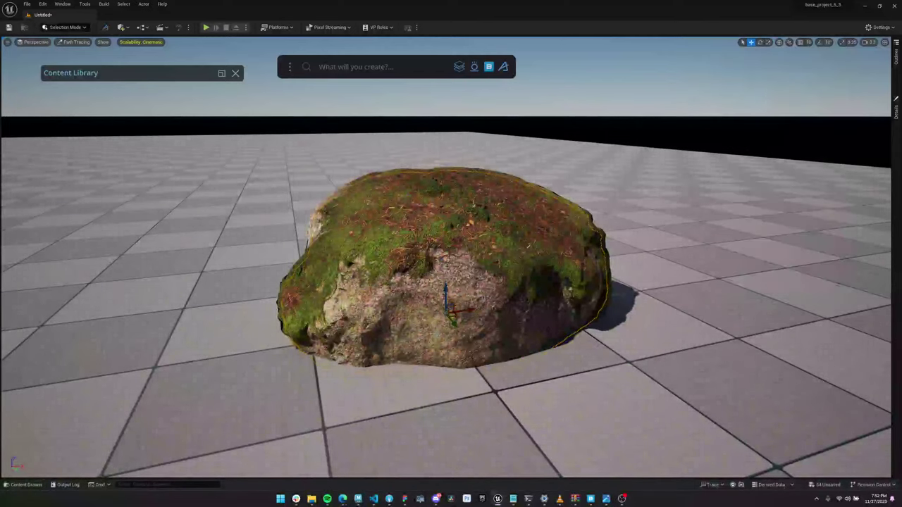
pyautogui.moveTo(434, 283)
pyautogui.keyDown('alt'); pyautogui.mouseDown()
pyautogui.moveTo(470, 281)
pyautogui.moveTo(445, 271)
pyautogui.mouseUp(); pyautogui.keyUp('alt')
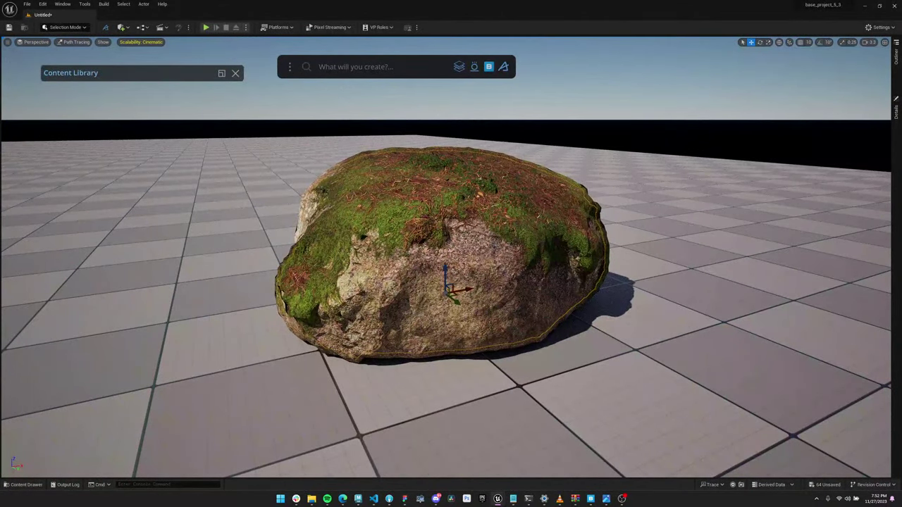
# - Enable snow on the boulder copy with the Edit Material tool
pyautogui.keyDown('alt'); pyautogui.moveTo(451, 295); pyautogui.dragTo(455, 303); pyautogui.keyUp('alt')
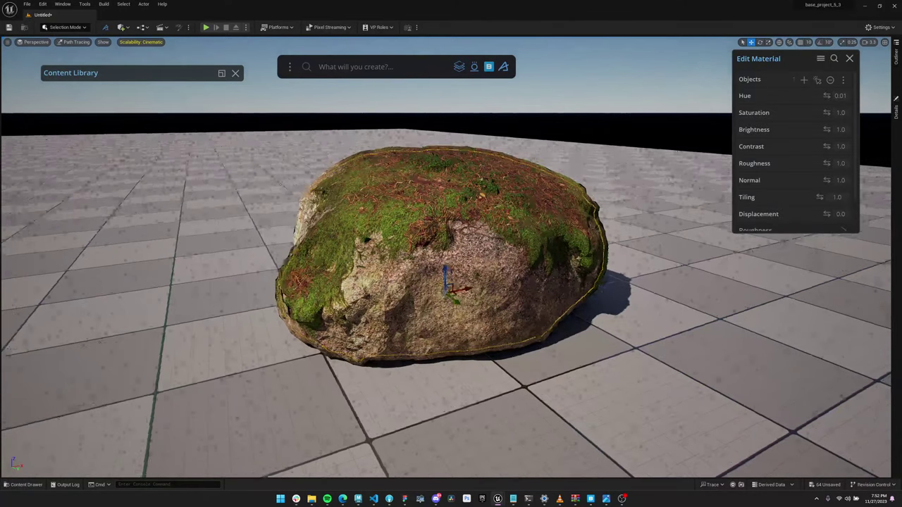
pyautogui.scroll(-2, 765, 176)
pyautogui.click(748, 222)
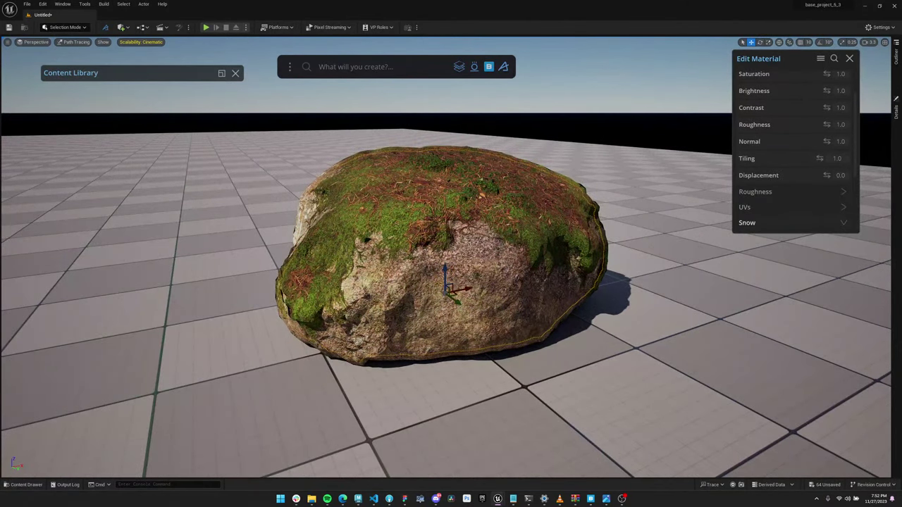
pyautogui.scroll(-3, 748, 222)
pyautogui.click(844, 137)
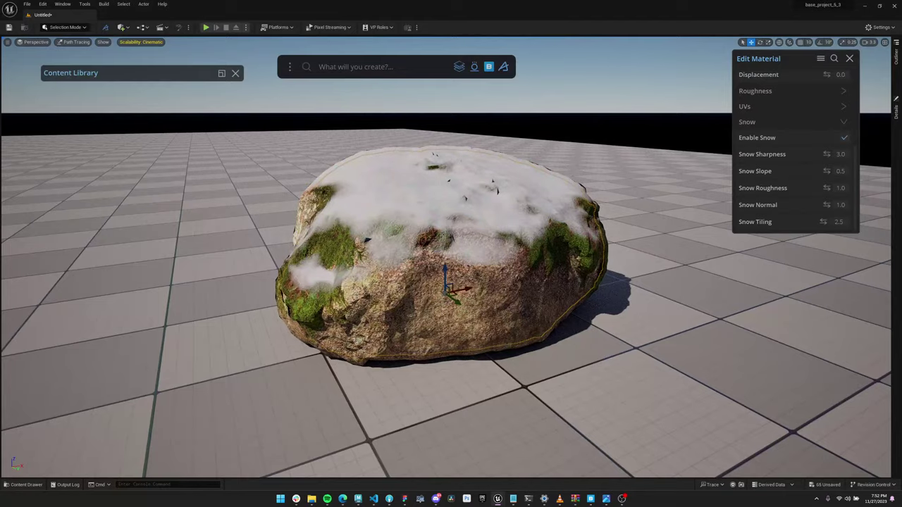
# - Set the Snow Sharpness of the boulder's material to 2.9 and inspect the snow cover from both ends
pyautogui.press('Escape')
pyautogui.moveTo(451, 295)
pyautogui.keyDown('alt'); pyautogui.mouseDown()
pyautogui.moveTo(353, 360)
pyautogui.moveTo(258, 329)
pyautogui.mouseUp(); pyautogui.keyUp('alt')
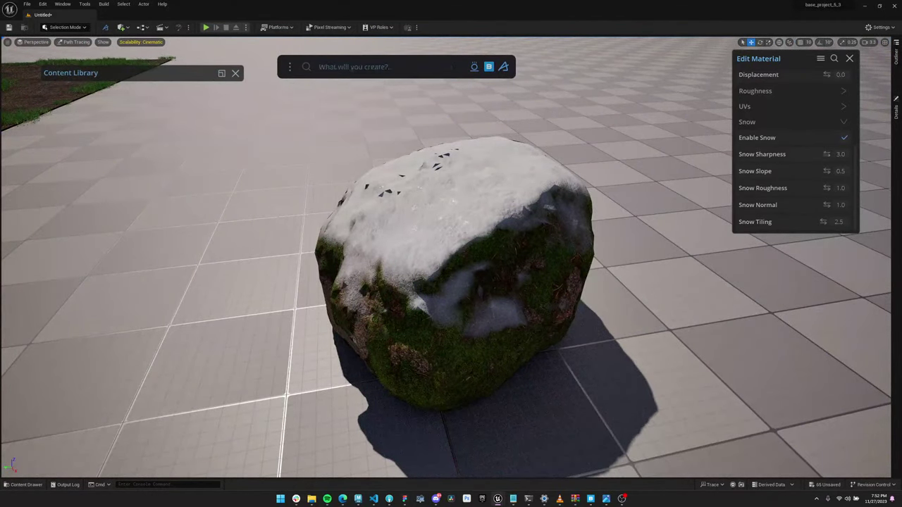
pyautogui.moveTo(826, 154); pyautogui.dragTo(839, 154)
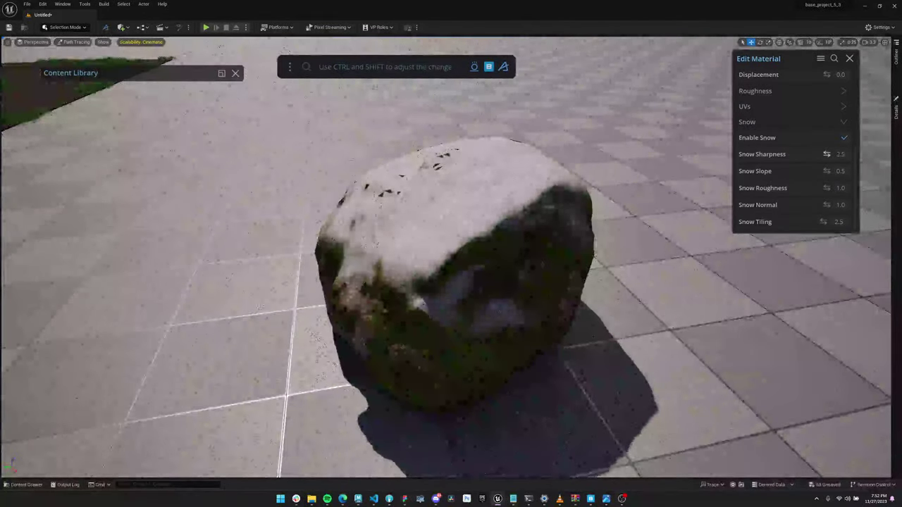
pyautogui.moveTo(451, 261)
pyautogui.keyDown('alt'); pyautogui.mouseDown()
pyautogui.moveTo(535, 257)
pyautogui.moveTo(582, 186)
pyautogui.mouseUp(); pyautogui.keyUp('alt')
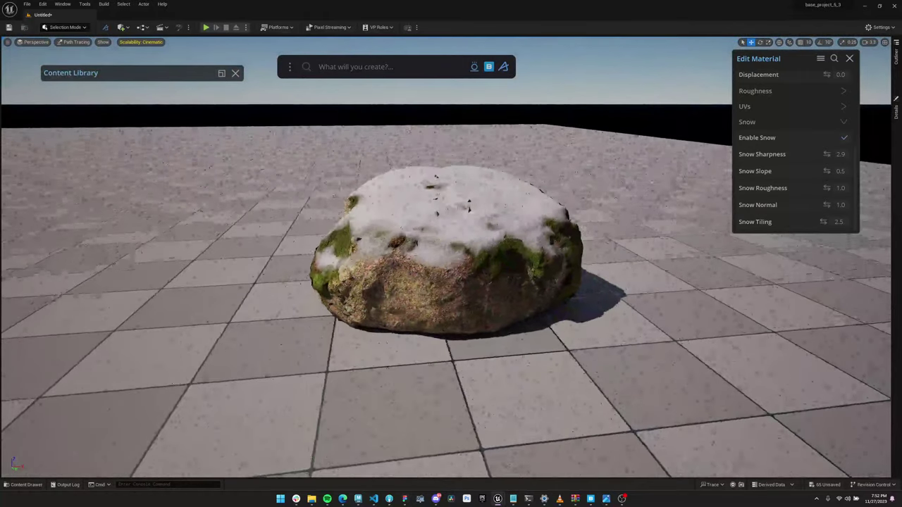
# - Rerun the earlier console commands r.RayTracing.Nanite.Mode 1 and r.RayTracing.Geometry.InstancedStaticMeshes.Culling 0
pyautogui.click(169, 485)
pyautogui.press('Up')
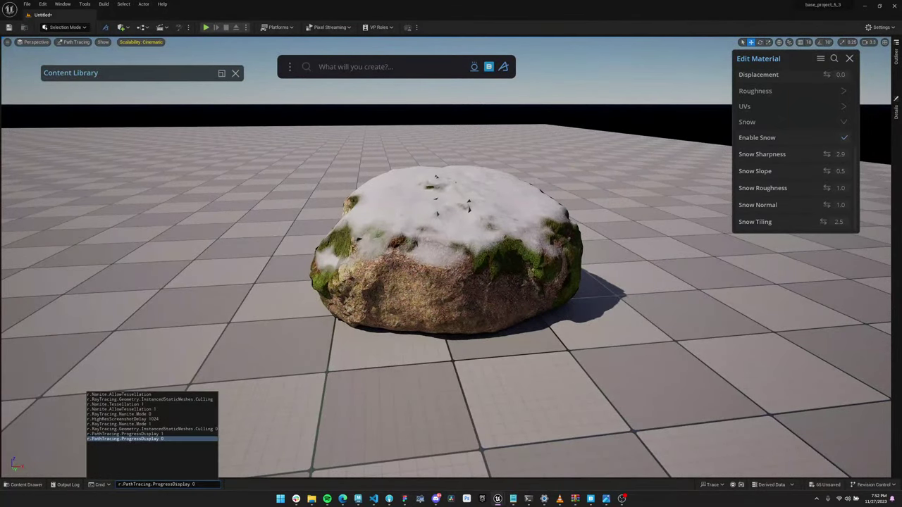
pyautogui.press('Up')
pyautogui.press('Up')
pyautogui.press('Up')
pyautogui.press('Return')
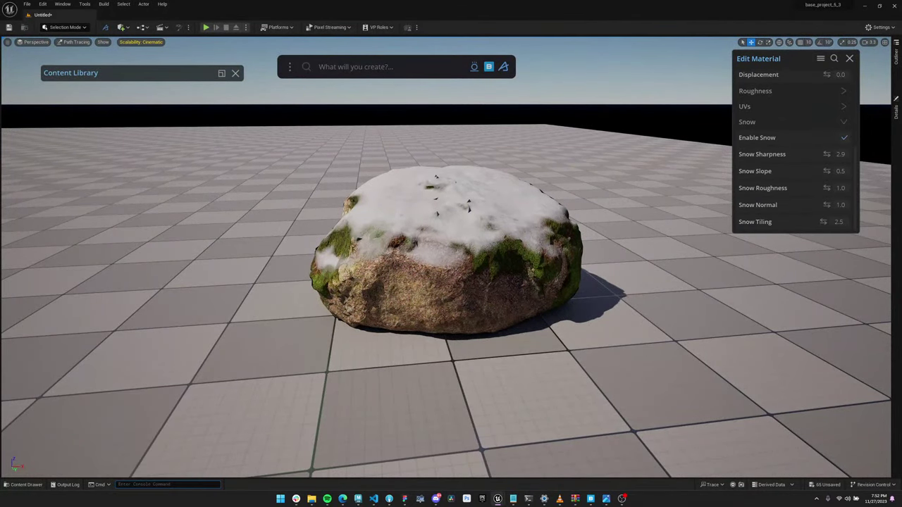
pyautogui.press('Up')
pyautogui.press('Up')
pyautogui.press('Up')
pyautogui.press('Up')
pyautogui.press('Return')
# - Raise the boulder's Snow Slope to 0.64 and inspect the snow coverage from several sides
pyautogui.click(366, 408)
pyautogui.moveTo(826, 171)
pyautogui.mouseDown()
pyautogui.moveTo(848, 171)
pyautogui.moveTo(836, 171)
pyautogui.mouseUp()
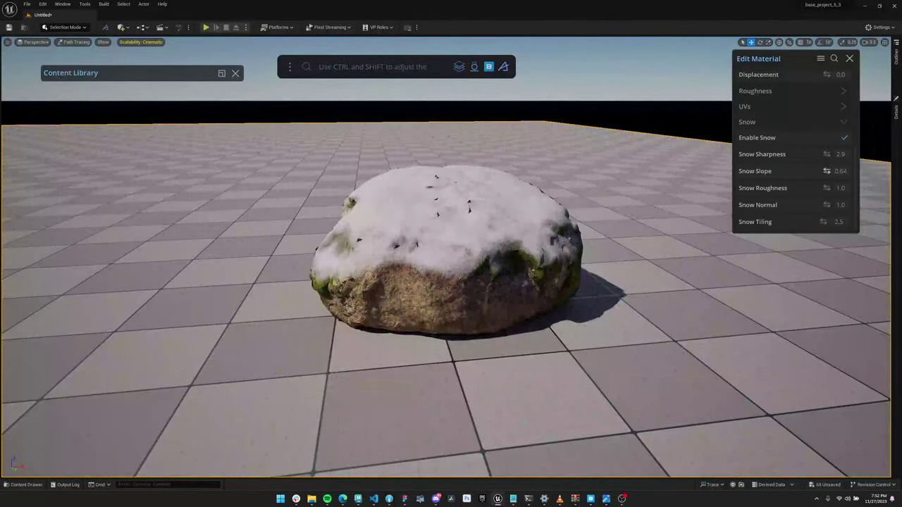
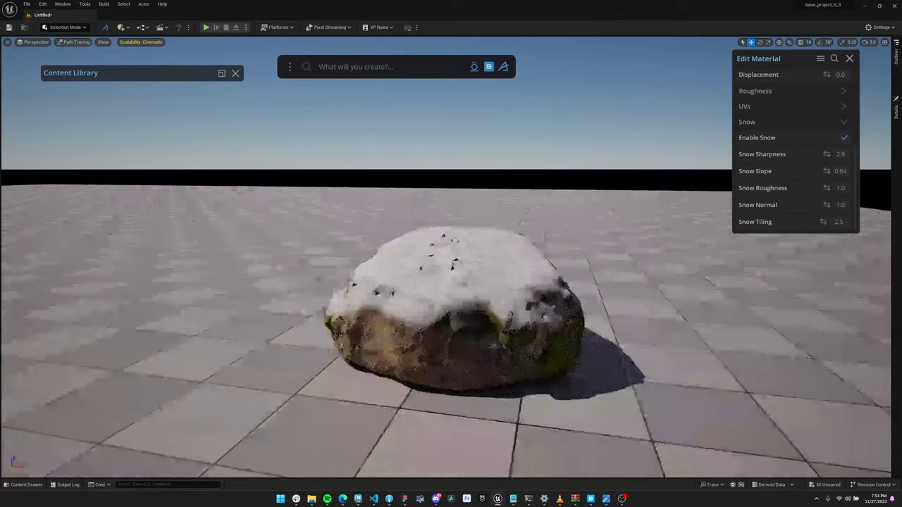
pyautogui.keyDown('alt'); pyautogui.moveTo(451, 268); pyautogui.dragTo(320, 327); pyautogui.keyUp('alt')
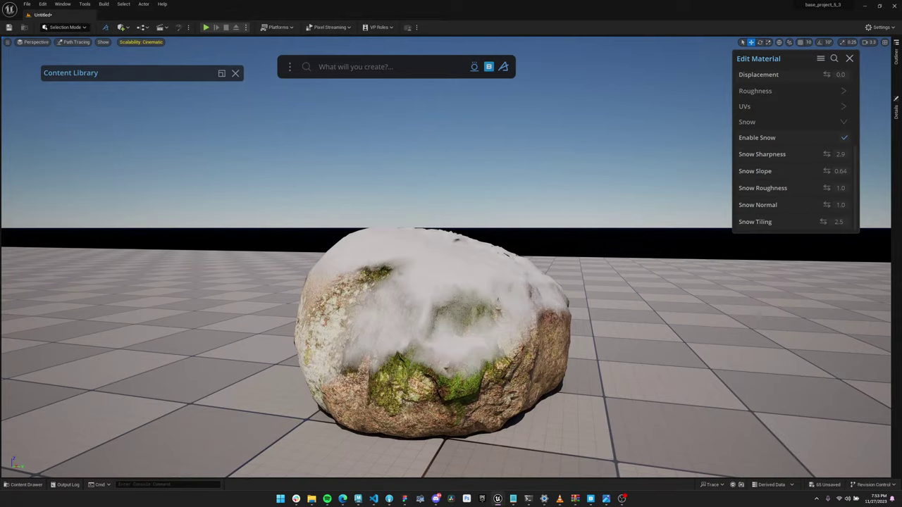
pyautogui.moveTo(450, 282)
pyautogui.keyDown('alt'); pyautogui.mouseDown()
pyautogui.moveTo(384, 345)
pyautogui.moveTo(380, 339)
pyautogui.mouseUp(); pyautogui.keyUp('alt')
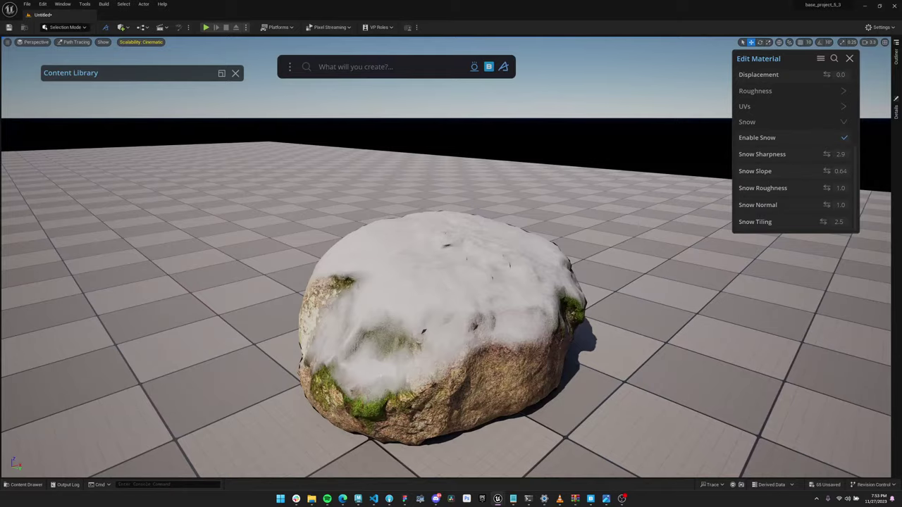
pyautogui.keyDown('alt'); pyautogui.moveTo(451, 281); pyautogui.dragTo(267, 278); pyautogui.keyUp('alt')
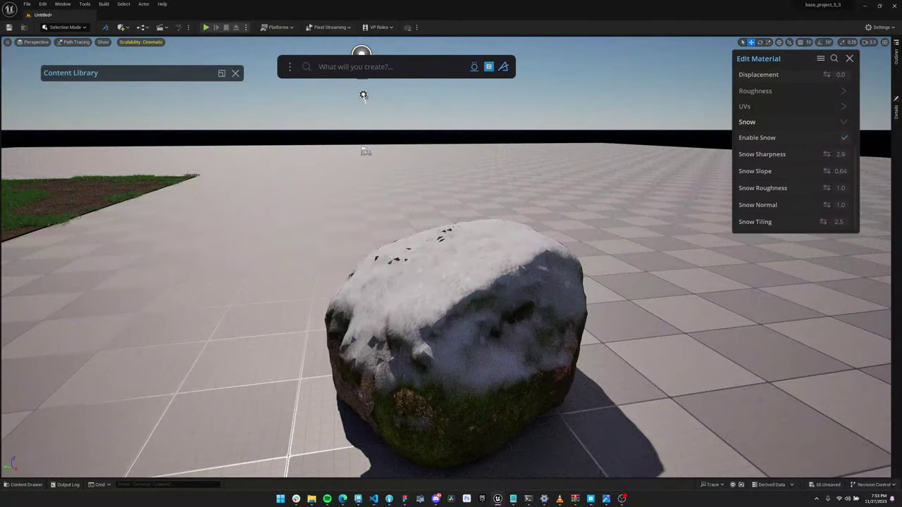
# - Collapse the Snow settings and set the snowy boulder's Displacement to 1.0
pyautogui.click(747, 122)
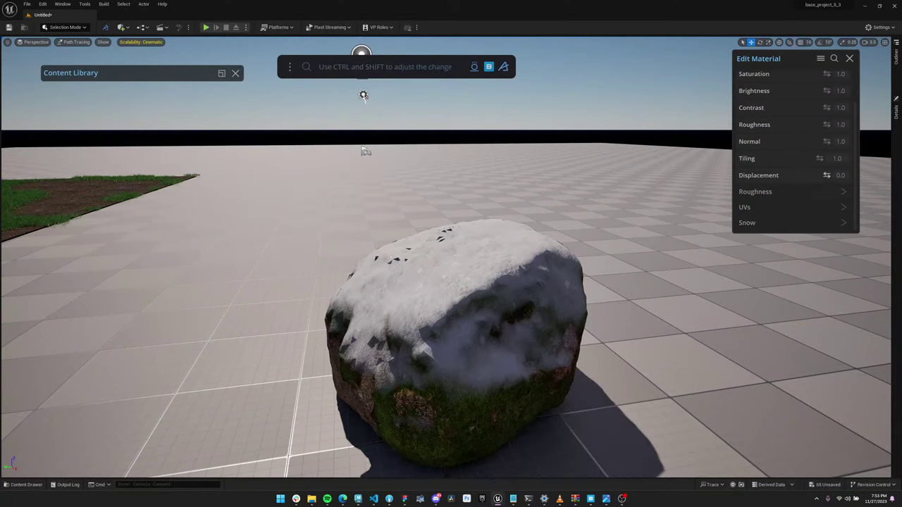
pyautogui.click(454, 327)
pyautogui.keyDown('alt'); pyautogui.moveTo(454, 327); pyautogui.dragTo(468, 307); pyautogui.keyUp('alt')
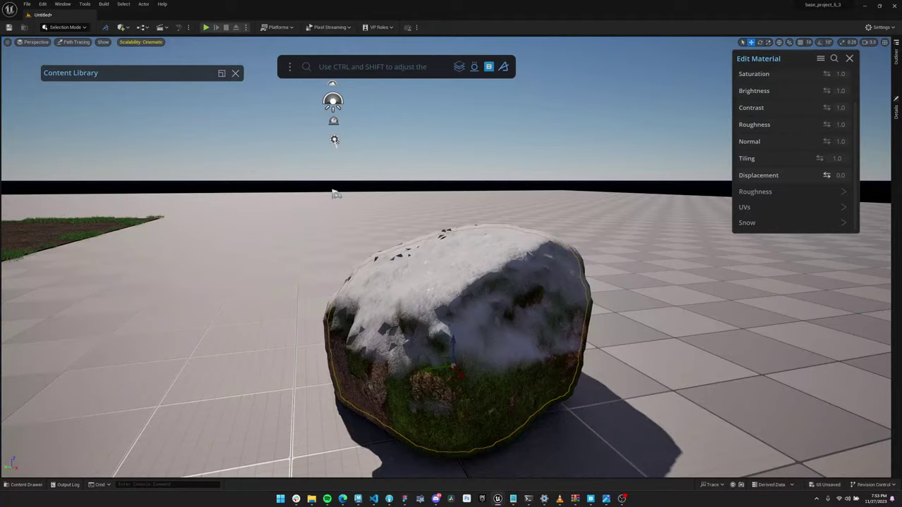
pyautogui.moveTo(840, 176); pyautogui.dragTo(880, 175)
pyautogui.keyDown('alt'); pyautogui.moveTo(451, 328); pyautogui.dragTo(563, 310); pyautogui.keyUp('alt')
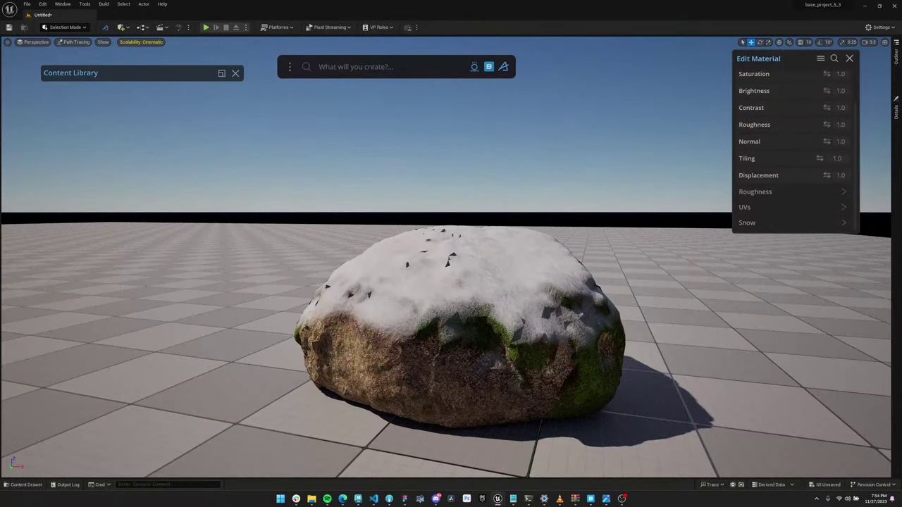
pyautogui.moveTo(451, 310)
pyautogui.keyDown('alt'); pyautogui.mouseDown()
pyautogui.moveTo(490, 349)
pyautogui.moveTo(497, 310)
pyautogui.mouseUp(); pyautogui.keyUp('alt')
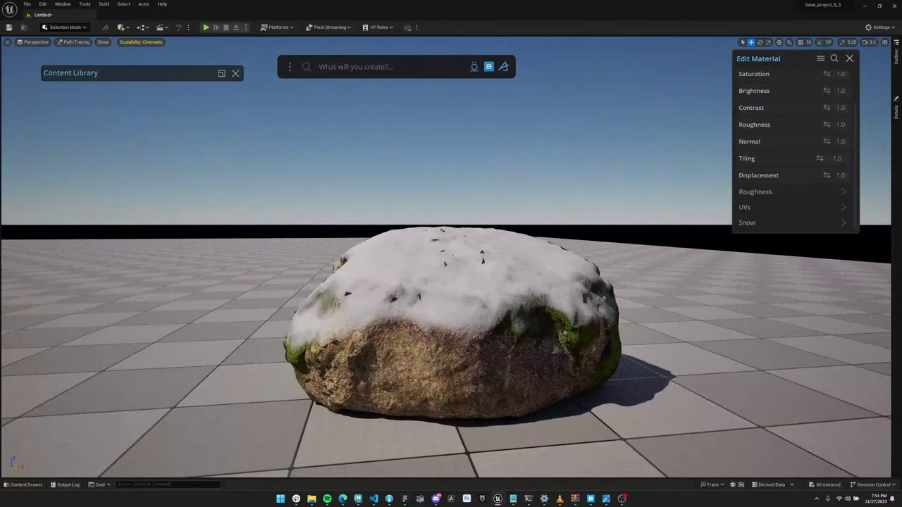
# - Try a stronger Displacement of 2.5 on the snowy boulder's material
pyautogui.click(454, 331)
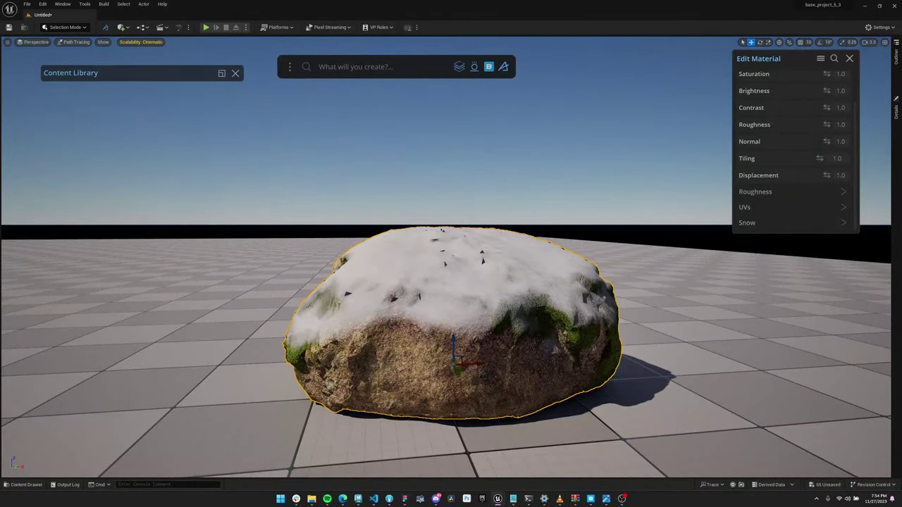
pyautogui.scroll(3, 455, 331)
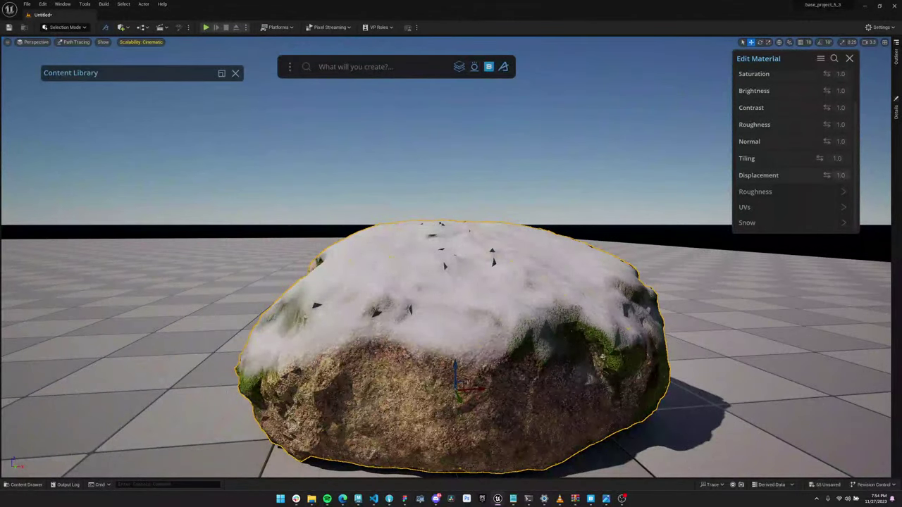
pyautogui.click(841, 175)
pyautogui.write('2.5')
pyautogui.press('Return')
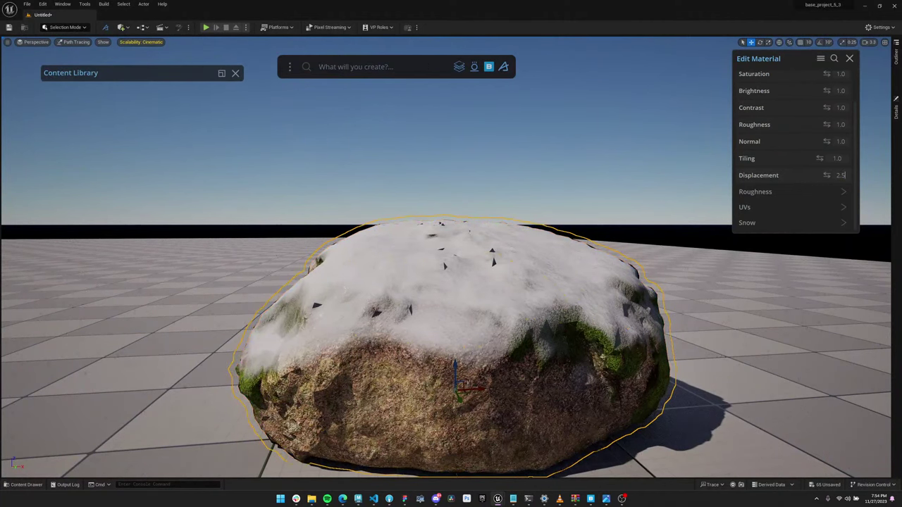
pyautogui.moveTo(839, 176); pyautogui.dragTo(820, 175)
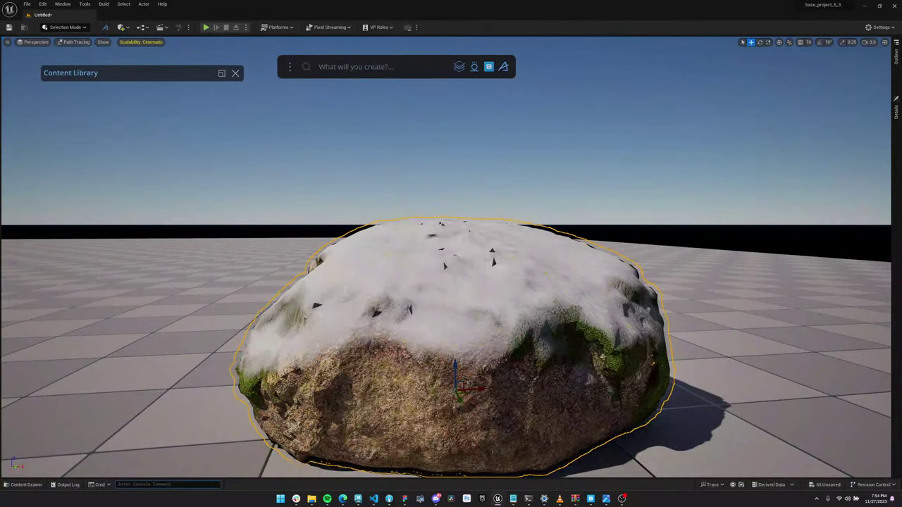
# - Turn off Enable Snow in the boulder's Edit Material settings and collapse the Snow section
pyautogui.press('`')
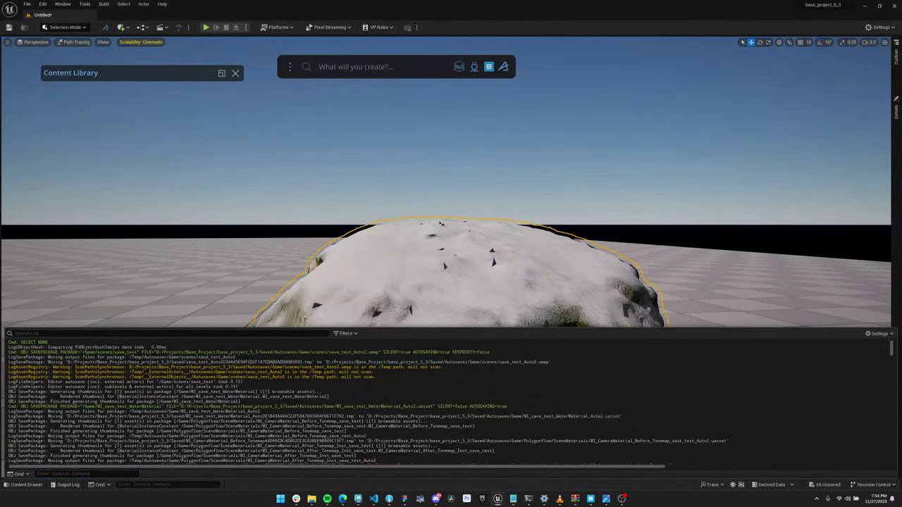
pyautogui.press('`')
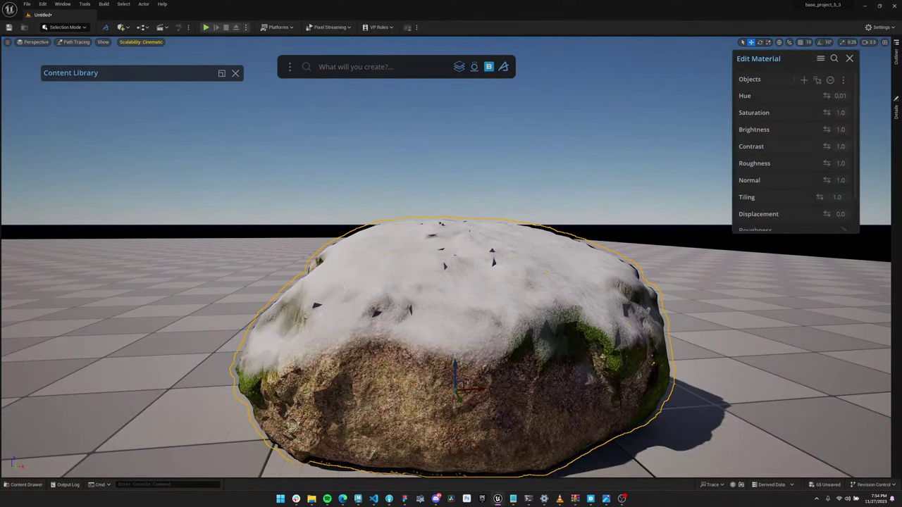
pyautogui.scroll(-1, 796, 152)
pyautogui.click(789, 223)
pyautogui.scroll(-3, 789, 223)
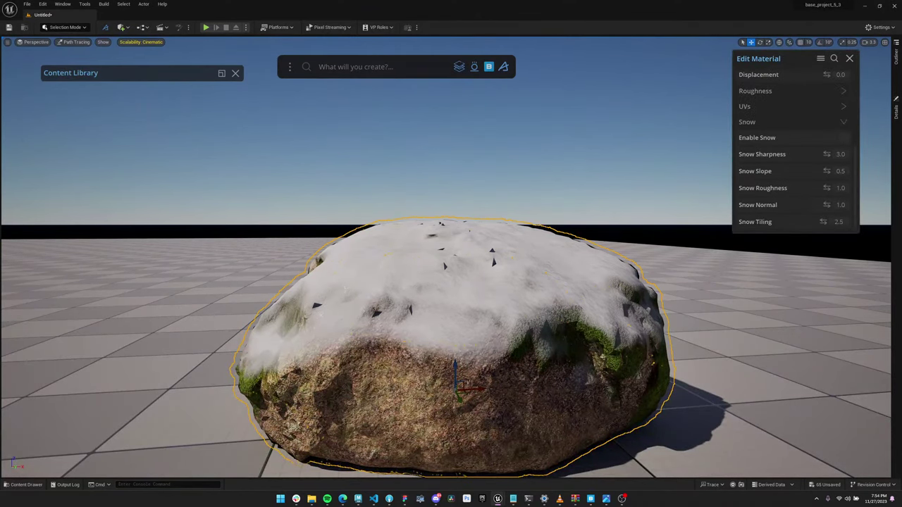
pyautogui.click(843, 138)
pyautogui.click(789, 122)
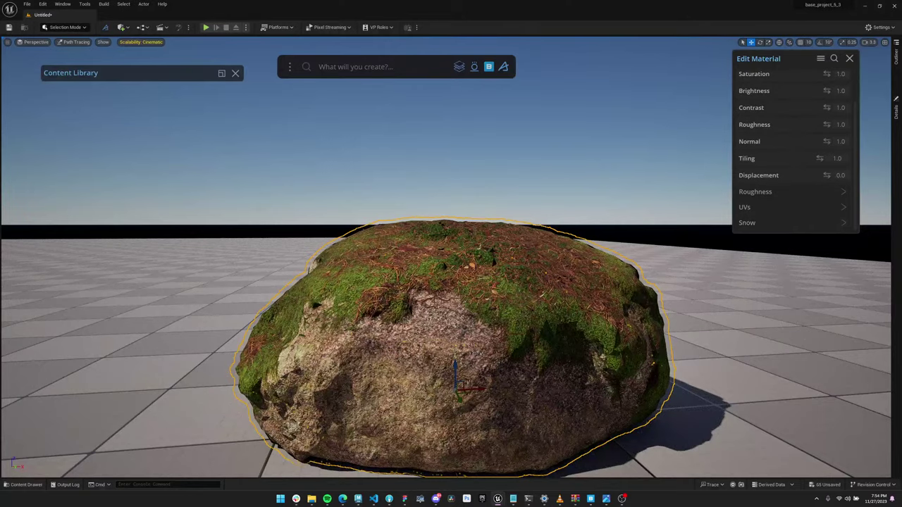
# - Deselect the boulder and switch the viewport from Path Tracing to Lit for a closer view of the moss
pyautogui.press('Escape')
pyautogui.moveTo(451, 212)
pyautogui.mouseDown(button='right')
pyautogui.moveTo(423, 268)
pyautogui.moveTo(479, 253)
pyautogui.moveTo(465, 197)
pyautogui.moveTo(450, 191)
pyautogui.mouseUp(button='right')
pyautogui.click(74, 42)
pyautogui.click(81, 61)
pyautogui.press('w')
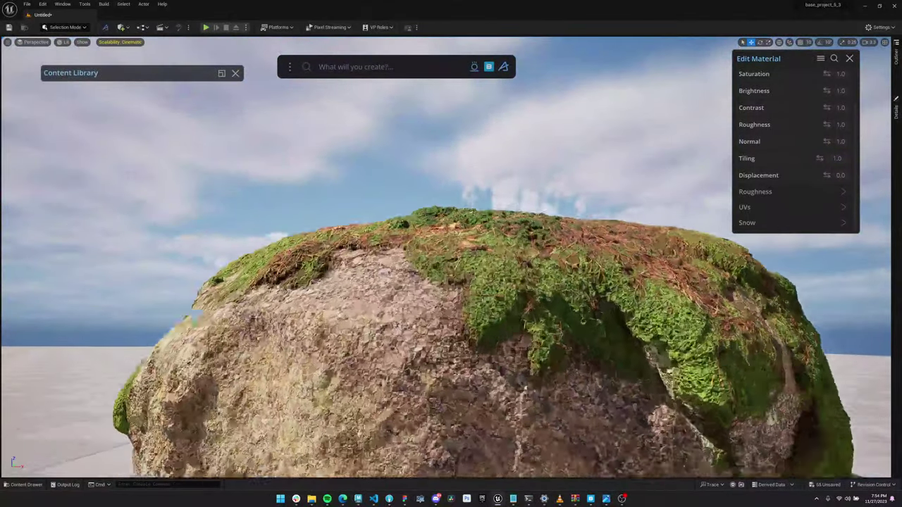
# - Set the Displacement of the boulder's material to 0.8 while viewing the whole rock
pyautogui.keyDown('alt'); pyautogui.moveTo(451, 212); pyautogui.dragTo(408, 274); pyautogui.keyUp('alt')
pyautogui.press('s')
pyautogui.moveTo(451, 257); pyautogui.dragTo(380, 246, button='right')
pyautogui.press('w')
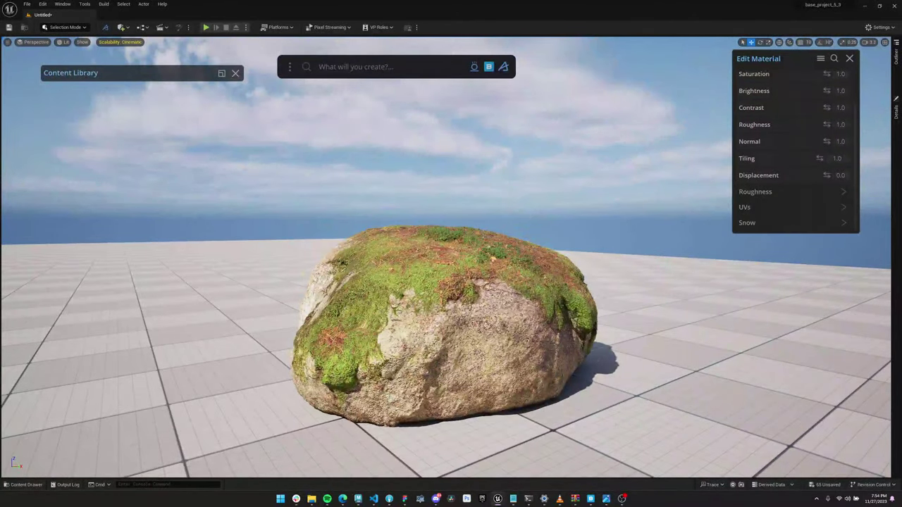
pyautogui.moveTo(826, 175); pyautogui.dragTo(834, 175)
pyautogui.keyDown('alt'); pyautogui.moveTo(451, 257); pyautogui.dragTo(428, 282); pyautogui.keyUp('alt')
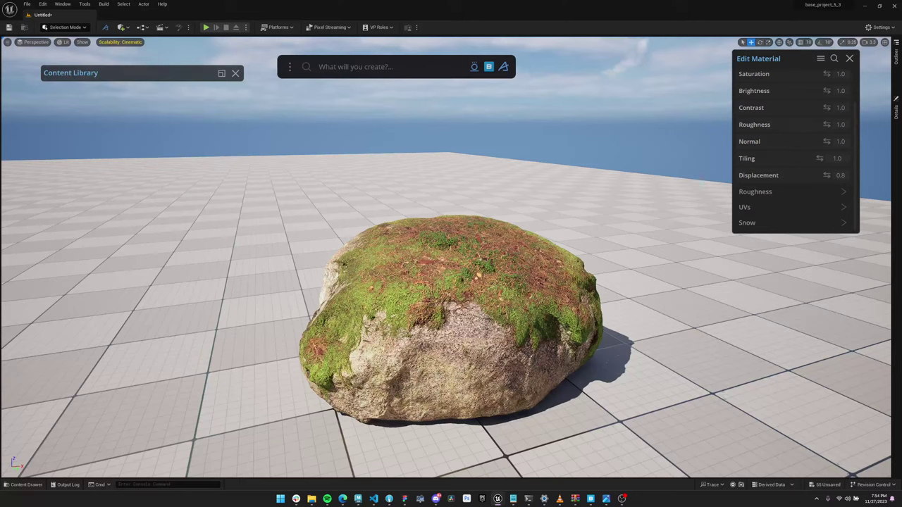
# - Move the Edit Material settings closer to the boulder, then expand the Content Library and place it clear of the rock
pyautogui.scroll(3, 796, 132)
pyautogui.moveTo(789, 59); pyautogui.dragTo(708, 83)
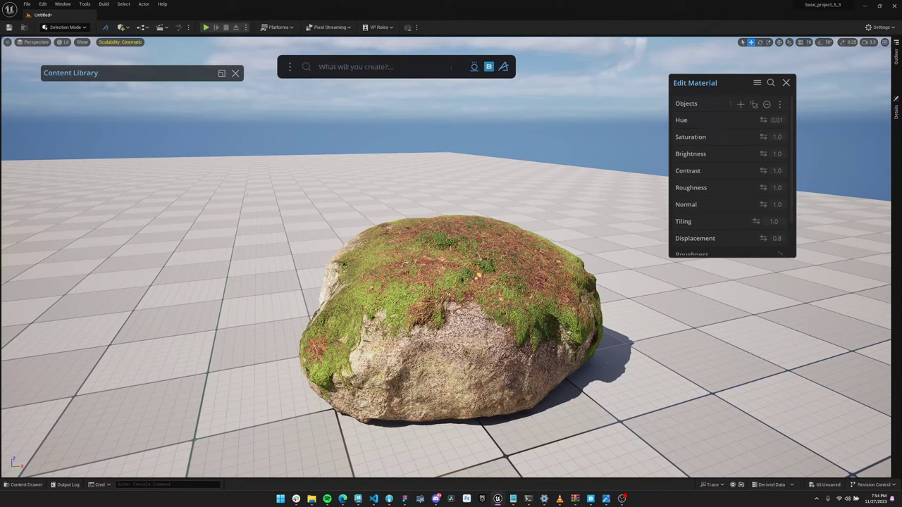
pyautogui.moveTo(141, 73); pyautogui.dragTo(396, 95)
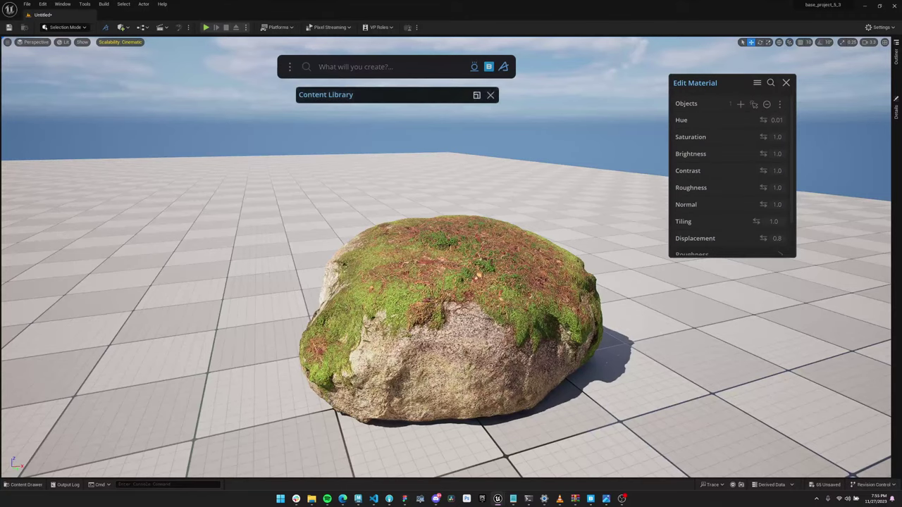
pyautogui.click(477, 95)
pyautogui.moveTo(416, 94); pyautogui.dragTo(145, 69)
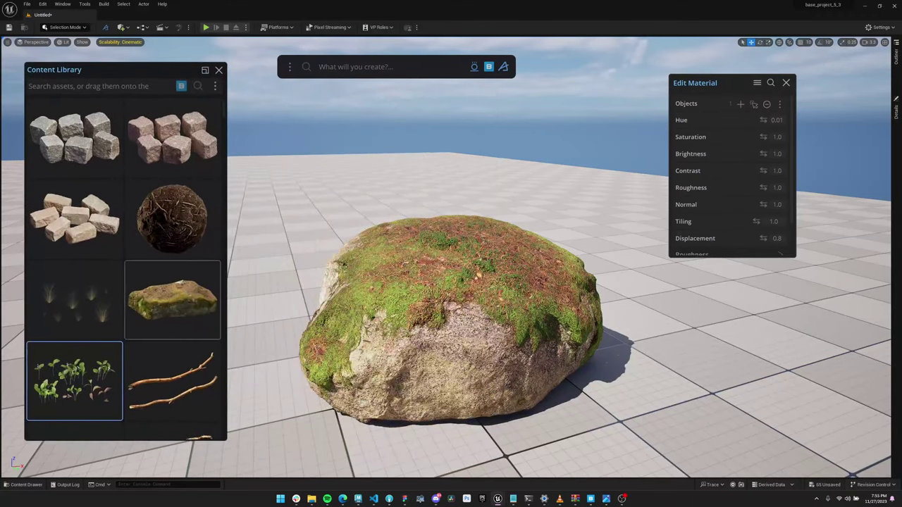
# - Add the long moss-covered rock from the Content Library to the level beside the boulder and close the library
pyautogui.click(173, 300)
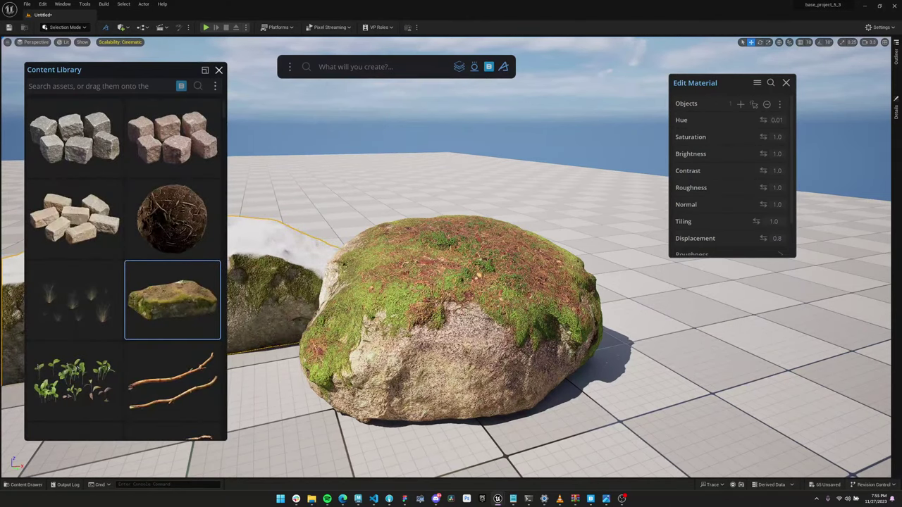
pyautogui.click(218, 70)
pyautogui.scroll(-4, 446, 281)
pyautogui.moveTo(423, 295); pyautogui.dragTo(477, 308, button='middle')
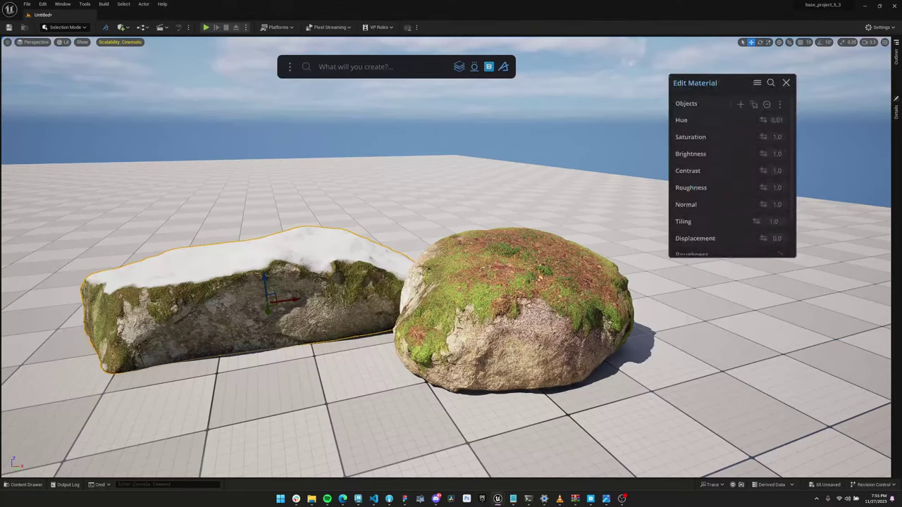
# - Turn off the snow effect in the long rock's material settings
pyautogui.moveTo(719, 82); pyautogui.dragTo(161, 77)
pyautogui.keyDown('alt'); pyautogui.moveTo(352, 303); pyautogui.dragTo(367, 309); pyautogui.keyUp('alt')
pyautogui.moveTo(368, 308); pyautogui.dragTo(479, 345, button='right')
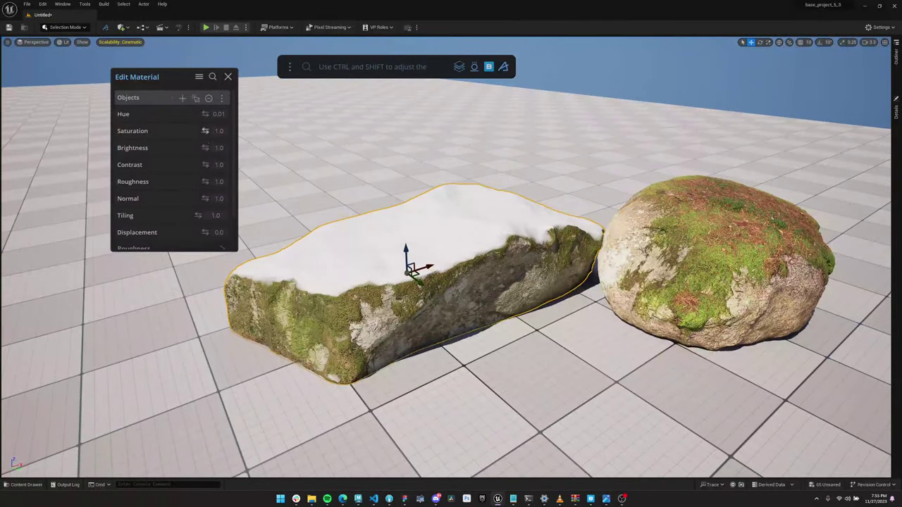
pyautogui.scroll(-2, 176, 198)
pyautogui.click(177, 241)
pyautogui.scroll(-3, 173, 169)
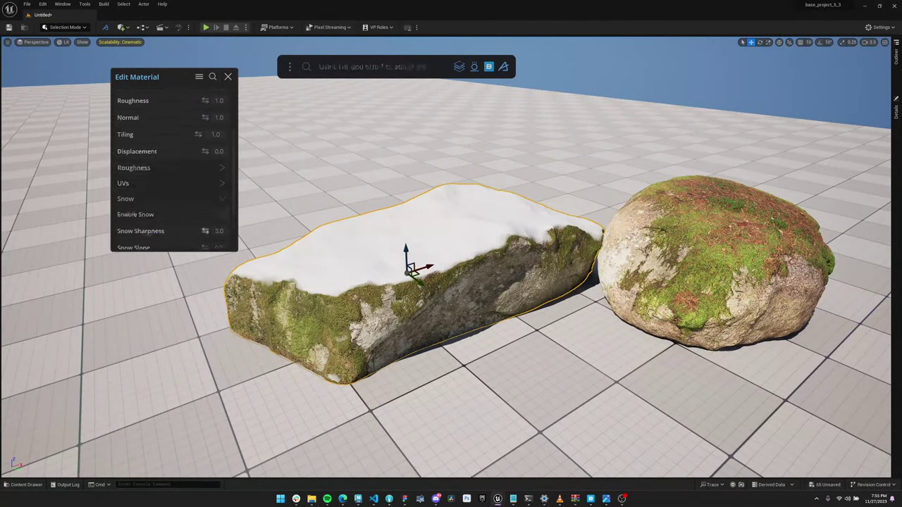
pyautogui.click(222, 193)
pyautogui.moveTo(296, 211)
pyautogui.keyDown('alt'); pyautogui.mouseDown()
pyautogui.moveTo(278, 215)
pyautogui.moveTo(306, 210)
pyautogui.mouseUp(); pyautogui.keyUp('alt')
# - Set the long rock's material tiling to 7.0, contrast to 1.4 and roughness to 0.2
pyautogui.scroll(4, 165, 147)
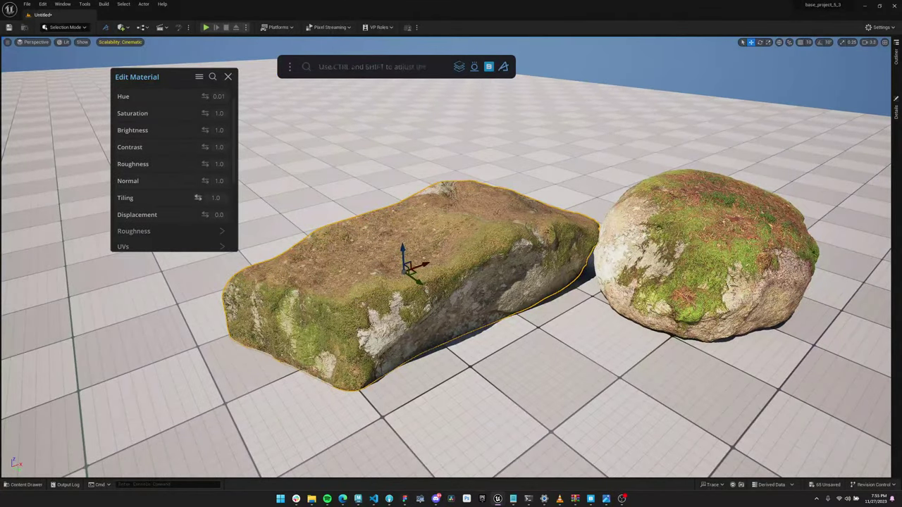
pyautogui.moveTo(198, 198); pyautogui.dragTo(220, 198)
pyautogui.scroll(5, 445, 257)
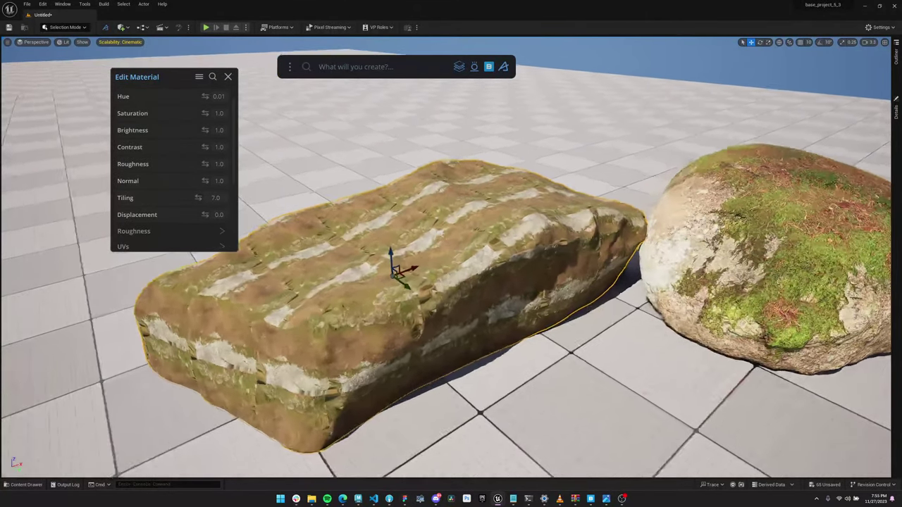
pyautogui.moveTo(205, 165); pyautogui.dragTo(215, 147)
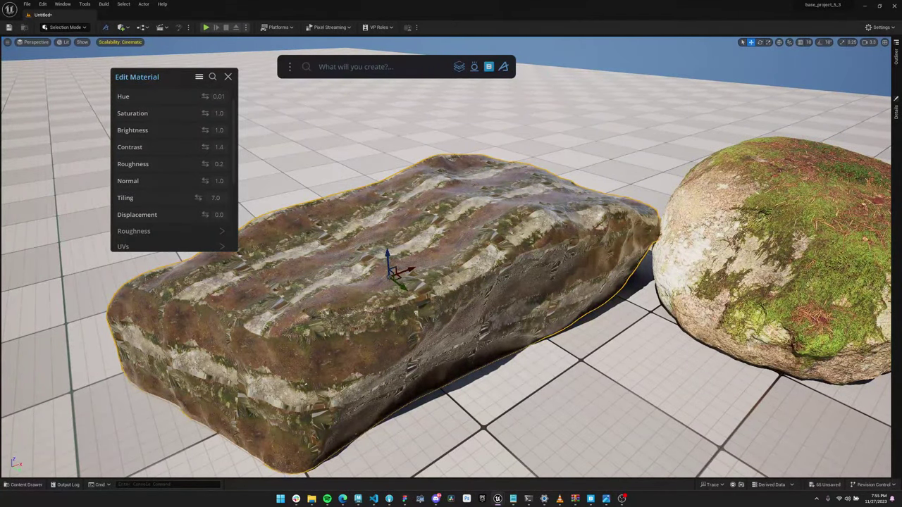
# - Reset the Edit Material changes on the long rock
pyautogui.click(199, 77)
pyautogui.click(207, 110)
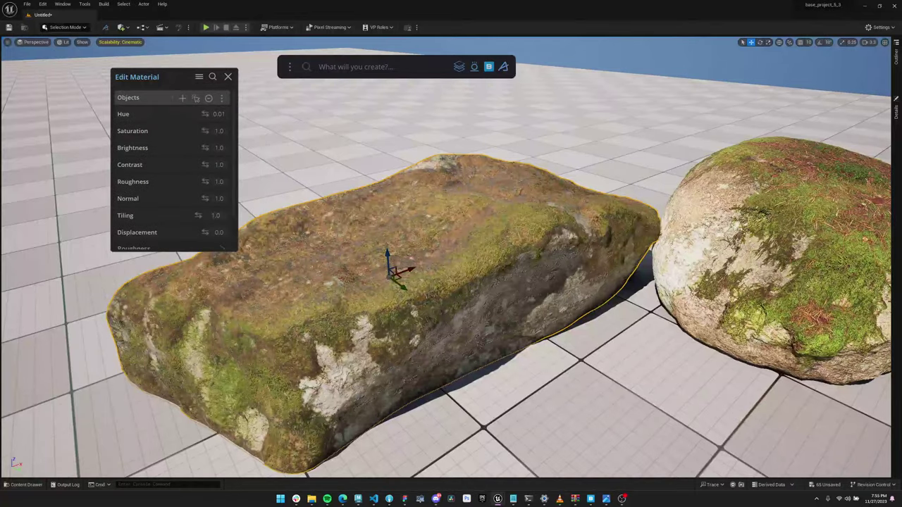
pyautogui.moveTo(436, 303)
pyautogui.keyDown('alt'); pyautogui.mouseDown()
pyautogui.moveTo(352, 233)
pyautogui.moveTo(507, 229)
pyautogui.moveTo(472, 303)
pyautogui.moveTo(338, 310)
pyautogui.moveTo(380, 299)
pyautogui.moveTo(437, 303)
pyautogui.mouseUp(); pyautogui.keyUp('alt')
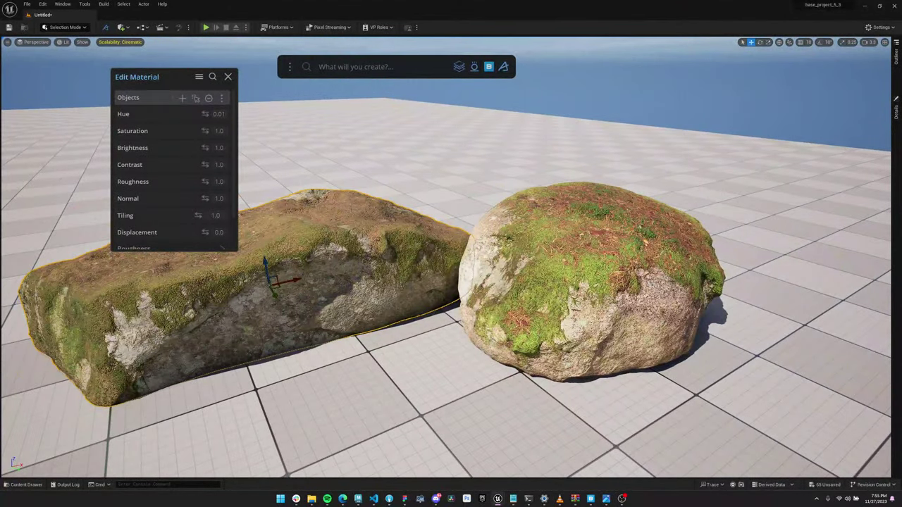
# - Select both the boulder and the long rock for Edit Material and reset their material settings
pyautogui.click(588, 289)
pyautogui.click(227, 77)
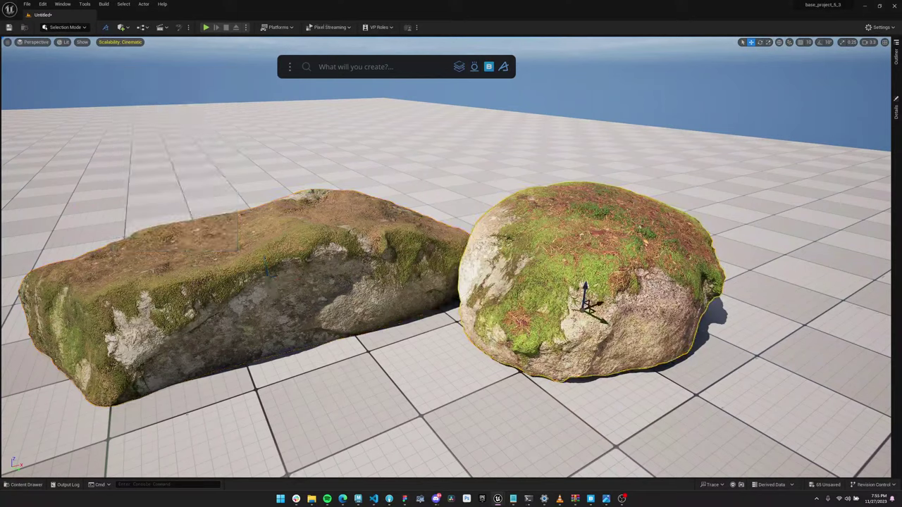
pyautogui.keyDown('shift'); pyautogui.click(282, 268); pyautogui.keyUp('shift')
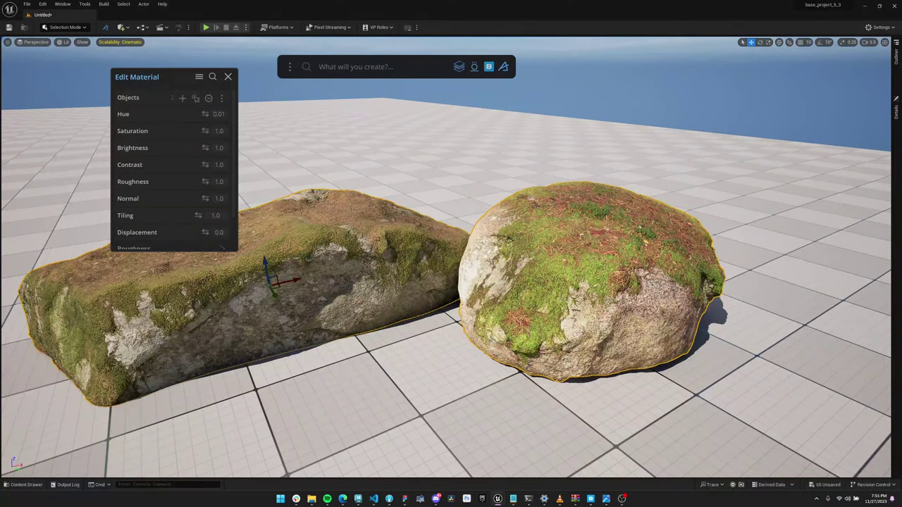
pyautogui.click(199, 77)
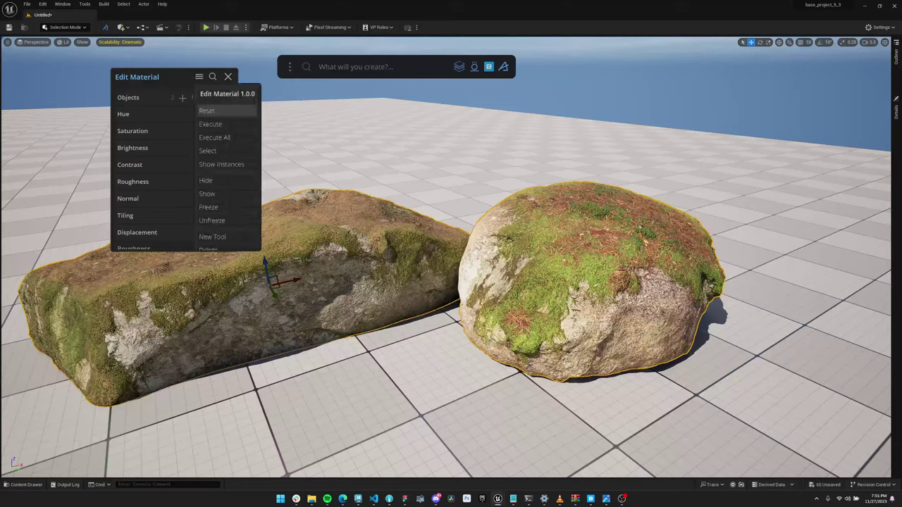
pyautogui.click(207, 111)
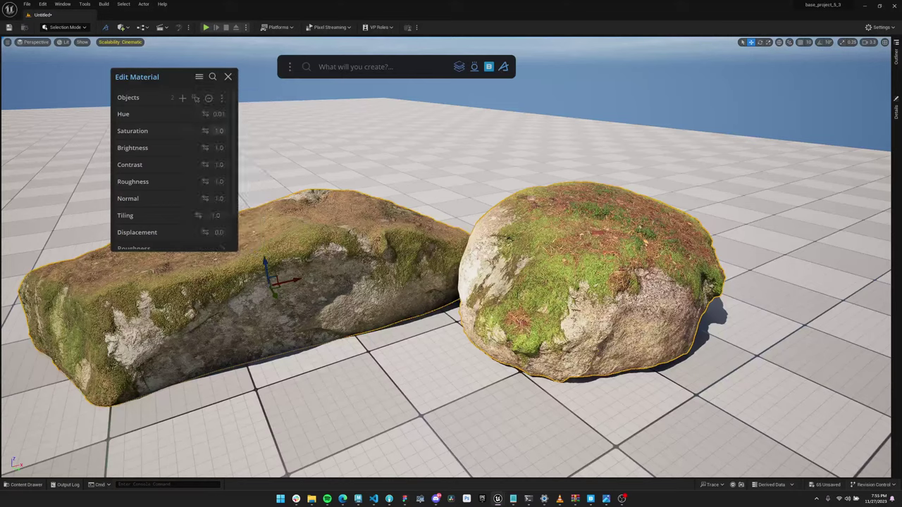
# - Set the saturation of both rocks to 1.61 and reset that single property to its default
pyautogui.moveTo(205, 131); pyautogui.dragTo(225, 131)
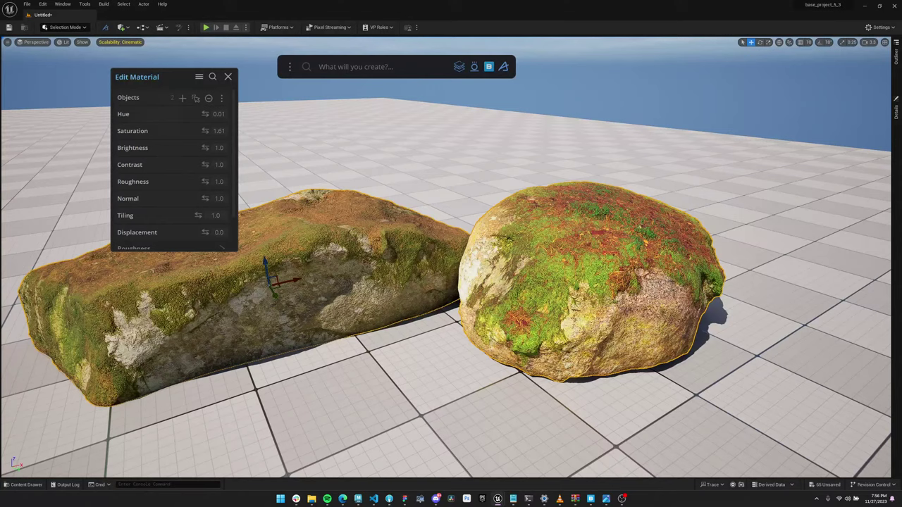
pyautogui.click(199, 76)
pyautogui.rightClick(176, 133)
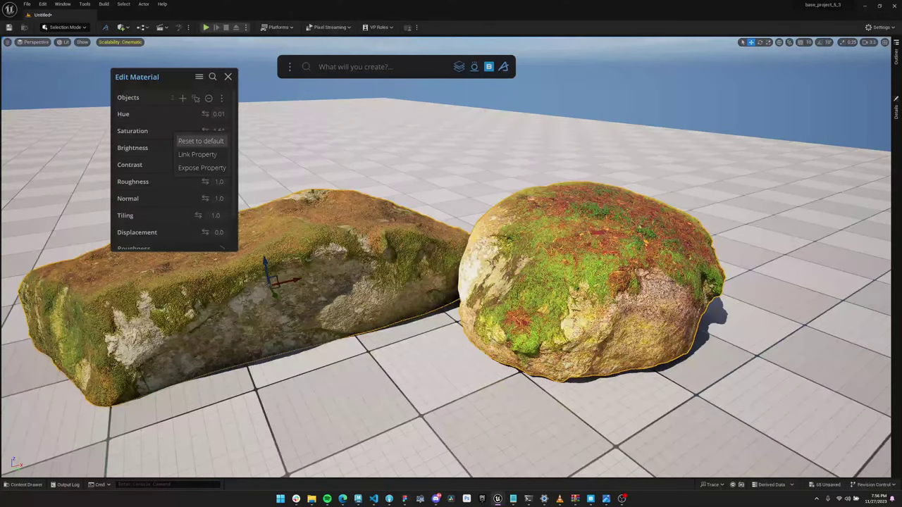
pyautogui.click(201, 141)
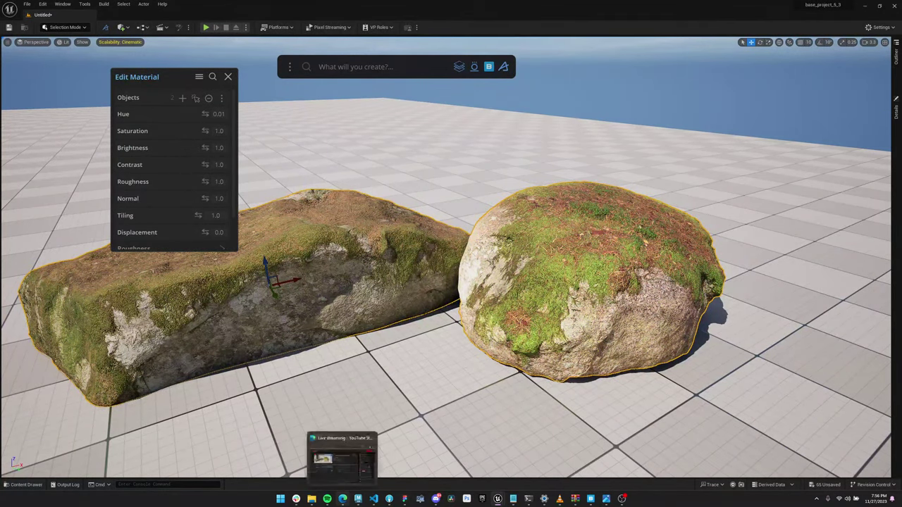
# - Switch to the YouTube Studio browser window to check the livestream chat, and return to the Unreal level
pyautogui.click(343, 498)
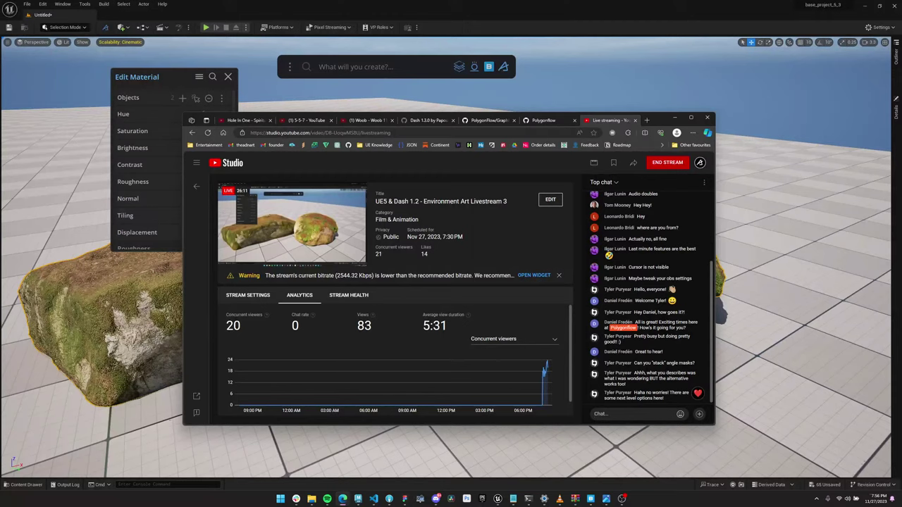
pyautogui.click(674, 118)
pyautogui.keyDown('alt'); pyautogui.moveTo(564, 233); pyautogui.dragTo(549, 246); pyautogui.keyUp('alt')
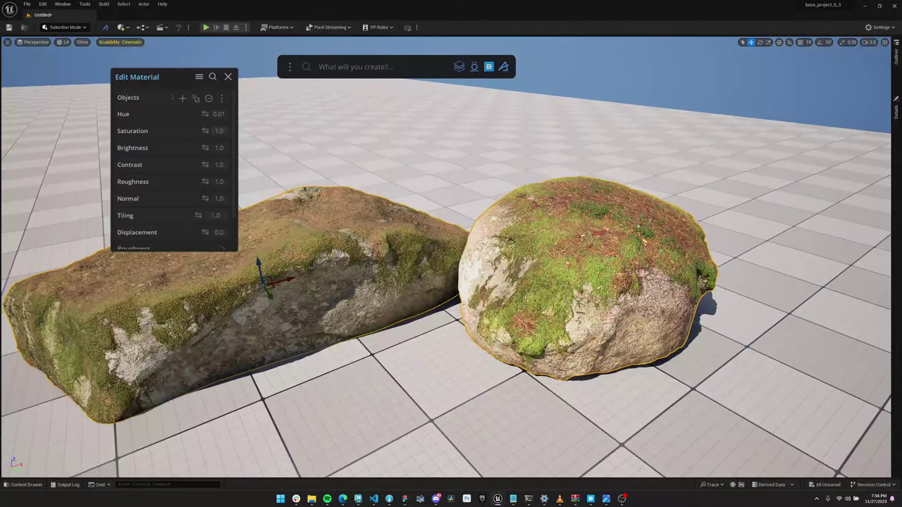
# - Close the Edit Material tool and consult the Dash 1.2.0 release notes in Discord before returning to the level
pyautogui.click(227, 77)
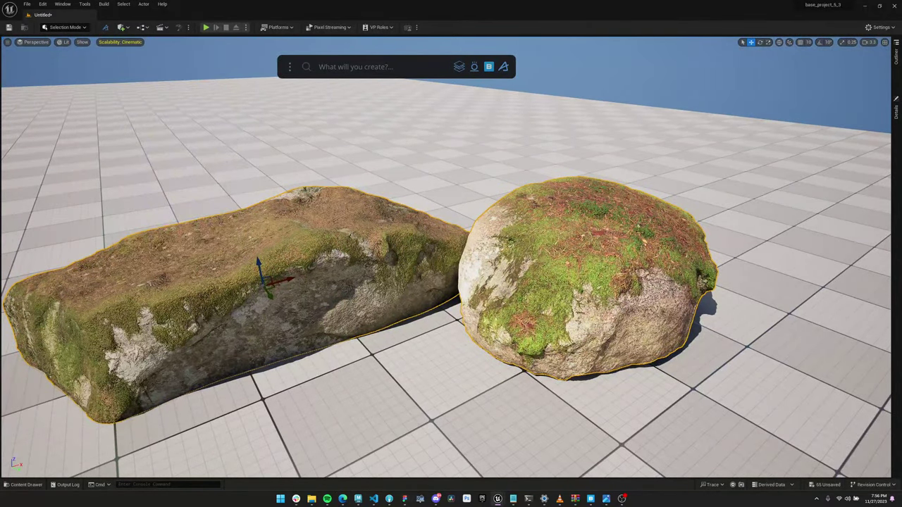
pyautogui.click(436, 499)
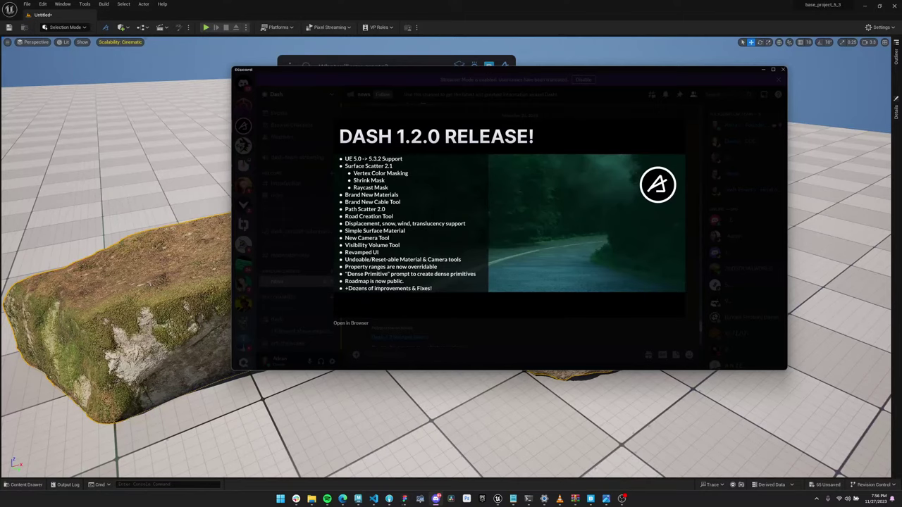
pyautogui.moveTo(451, 423); pyautogui.dragTo(423, 415, button='right')
pyautogui.press('s')
pyautogui.press('w')
pyautogui.press('Escape')
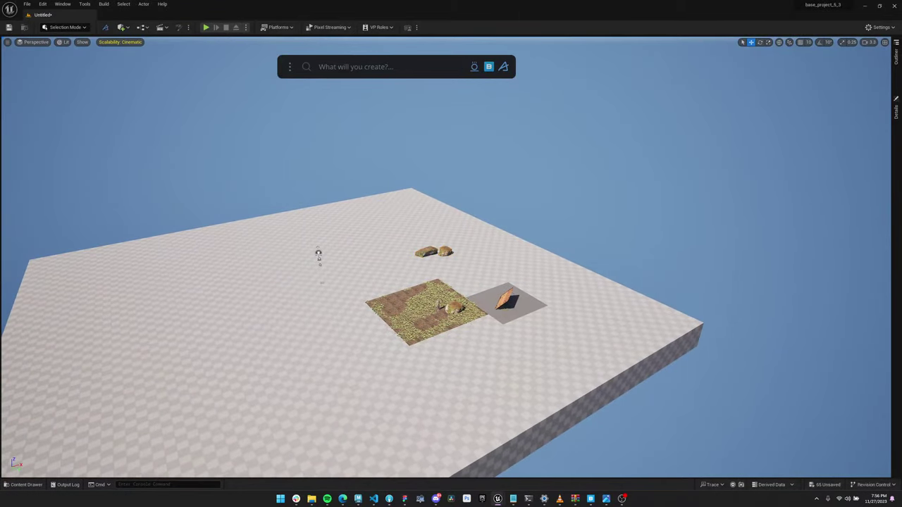
# - Duplicate the mossy boulder and place the copy on an empty area of the checkered floor
pyautogui.click(446, 252)
pyautogui.keyDown('alt'); pyautogui.moveTo(452, 252); pyautogui.dragTo(327, 250); pyautogui.keyUp('alt')
pyautogui.press('f')
pyautogui.scroll(-3, 445, 289)
pyautogui.press('r')
pyautogui.moveTo(445, 293); pyautogui.dragTo(419, 304)
pyautogui.press('w')
# - Lower the viewport camera speed to 1 and make the viewport fill the screen
pyautogui.click(870, 42)
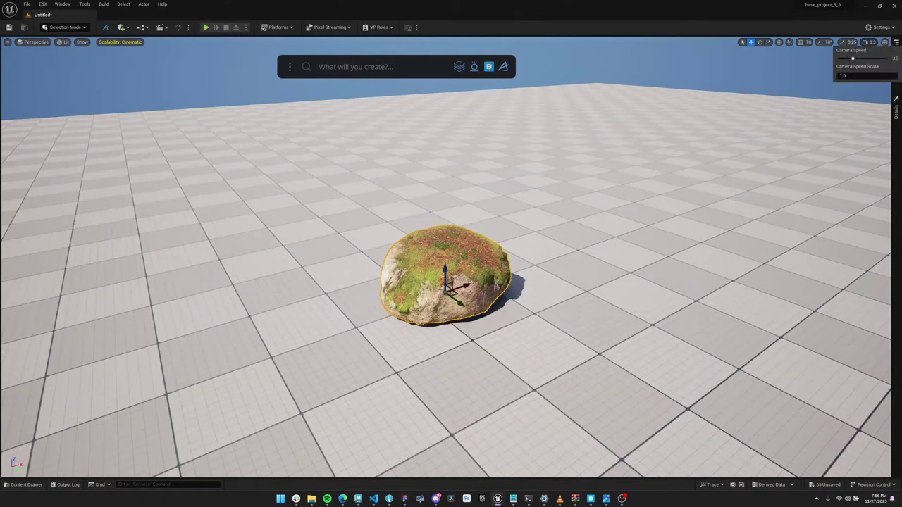
pyautogui.moveTo(852, 57); pyautogui.dragTo(846, 58)
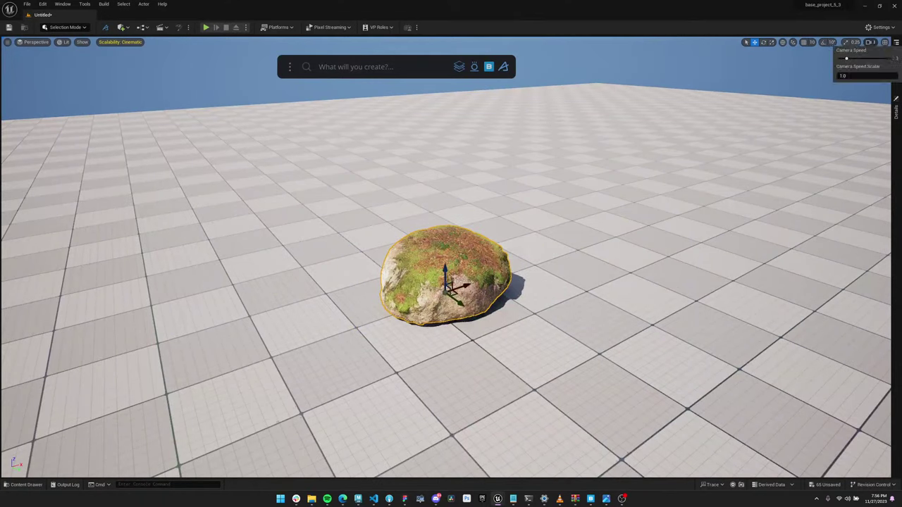
pyautogui.scroll(-3, 445, 281)
pyautogui.scroll(1, 445, 282)
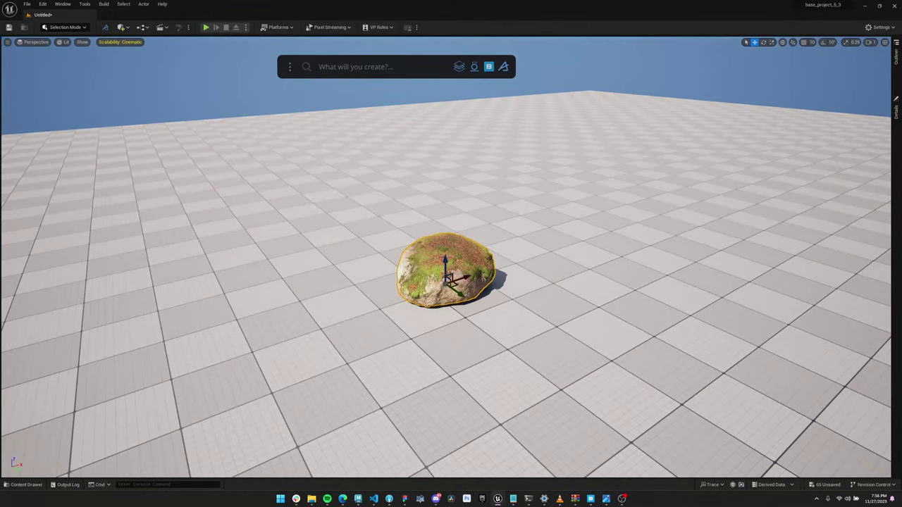
pyautogui.moveTo(445, 281); pyautogui.dragTo(464, 279, button='middle')
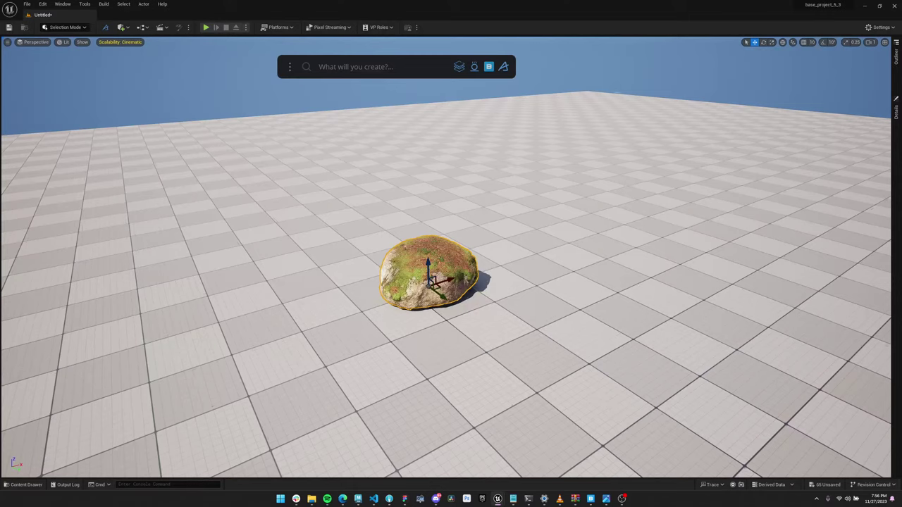
pyautogui.press('F11')
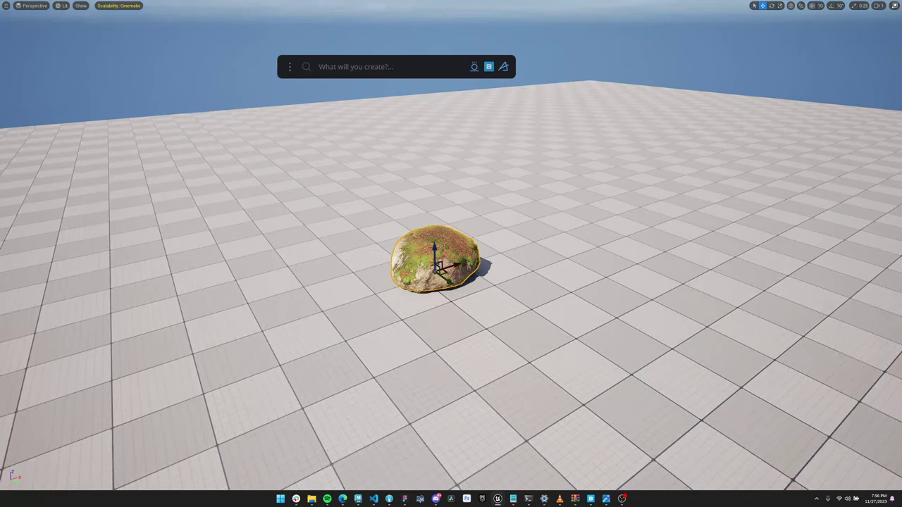
# - Raise the boulder above the floor and duplicate it twice farther back, forming a triangle of three floating boulders
pyautogui.press('Escape')
pyautogui.scroll(-2, 445, 282)
pyautogui.keyDown('alt'); pyautogui.moveTo(445, 282); pyautogui.dragTo(587, 48); pyautogui.keyUp('alt')
pyautogui.click(441, 257)
pyautogui.press('e')
pyautogui.press('w')
pyautogui.keyDown('alt'); pyautogui.moveTo(564, 92); pyautogui.dragTo(704, 155); pyautogui.keyUp('alt')
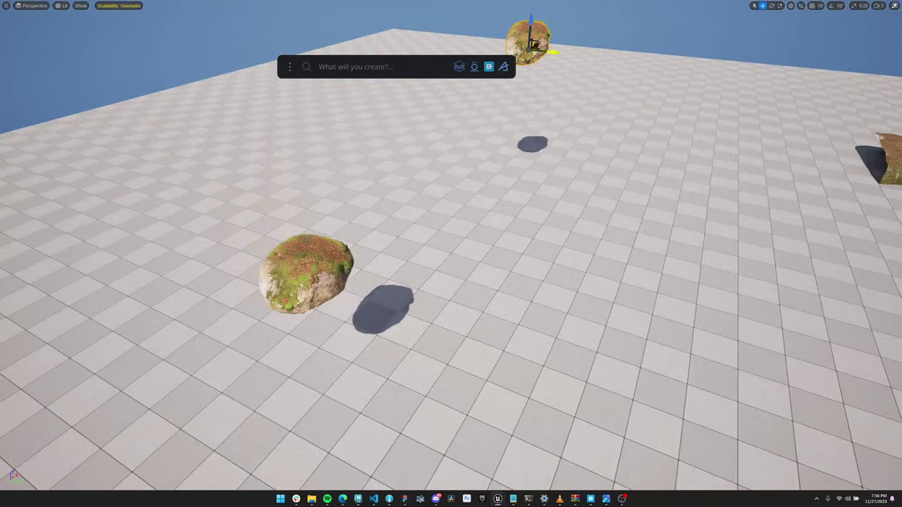
pyautogui.keyDown('alt'); pyautogui.moveTo(535, 45); pyautogui.dragTo(292, 40); pyautogui.keyUp('alt')
pyautogui.keyDown('alt'); pyautogui.moveTo(292, 40); pyautogui.dragTo(271, 40, button='right'); pyautogui.keyUp('alt')
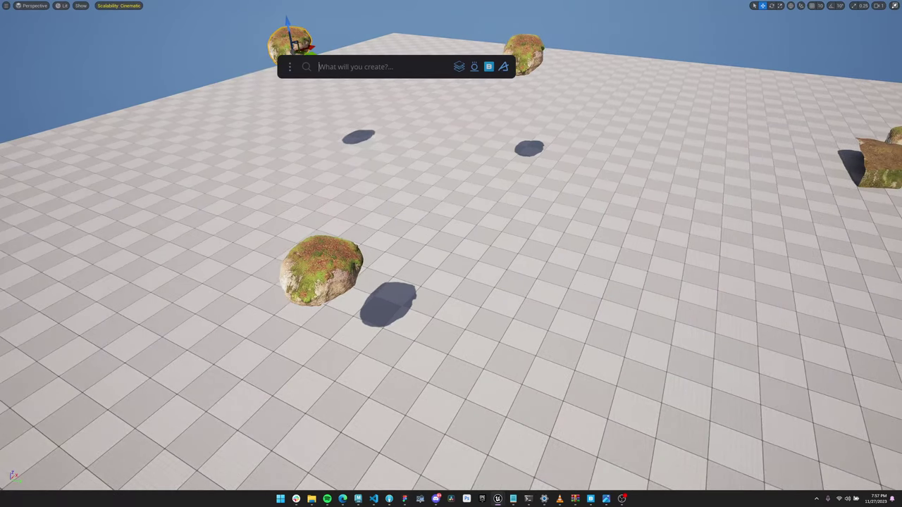
# - Search the Dash prompt for the Cable Tool, open it, and move its settings clear of the boulders
pyautogui.write('ble')
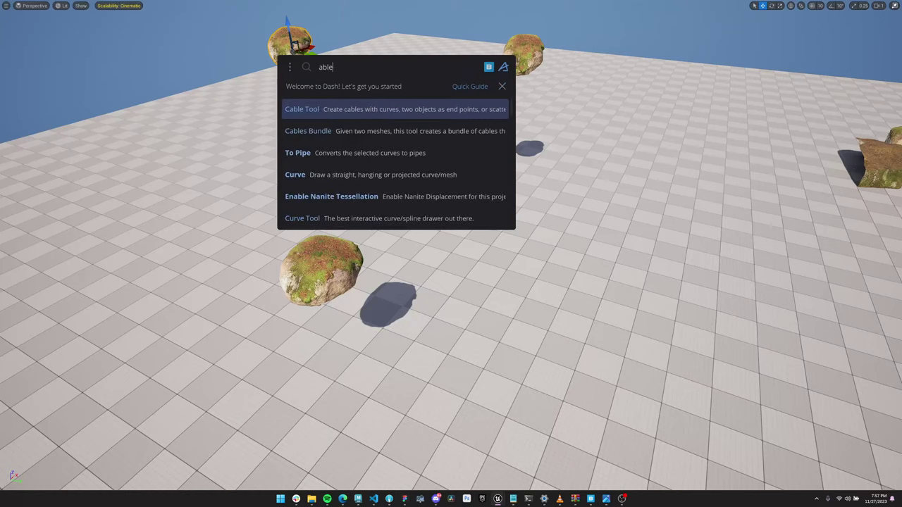
pyautogui.press('Return')
pyautogui.moveTo(361, 104); pyautogui.dragTo(706, 101)
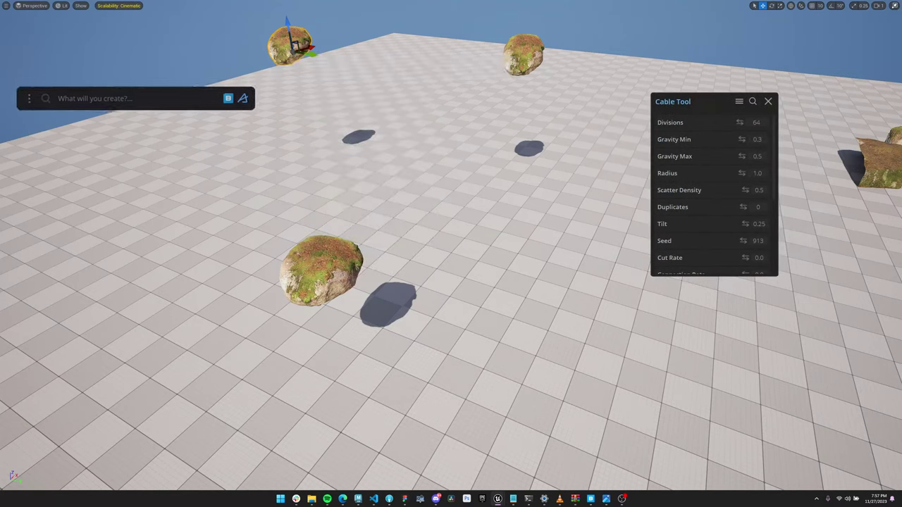
# - Add the three floating boulders to the Cable Tool's Objects and clear the selection
pyautogui.click(327, 272)
pyautogui.scroll(-3, 712, 193)
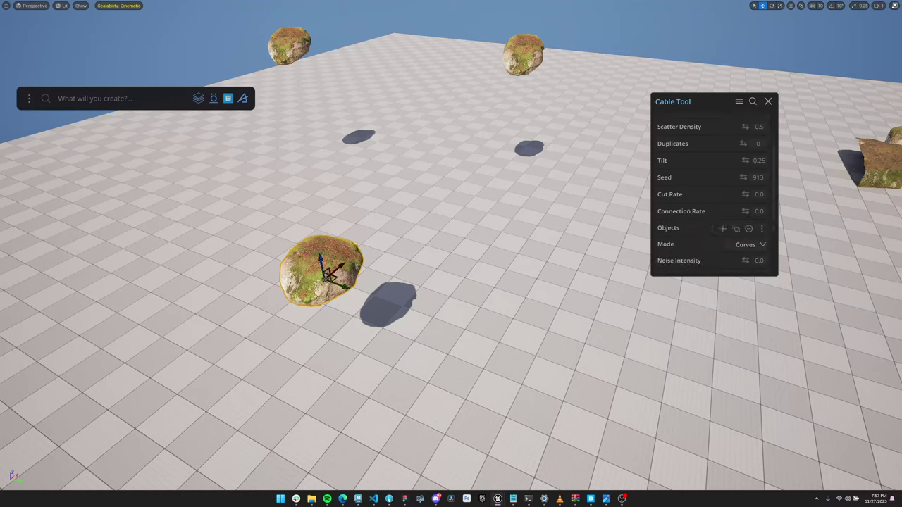
pyautogui.click(736, 228)
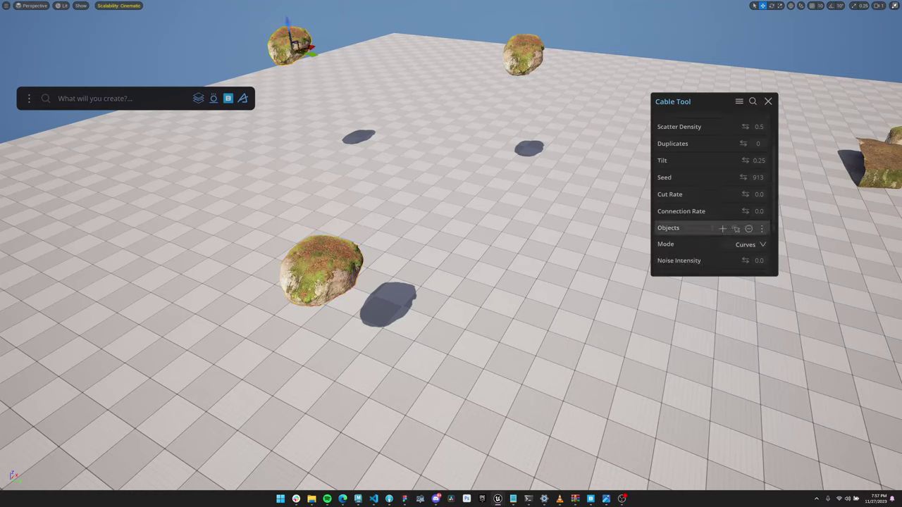
pyautogui.click(525, 55)
pyautogui.click(723, 228)
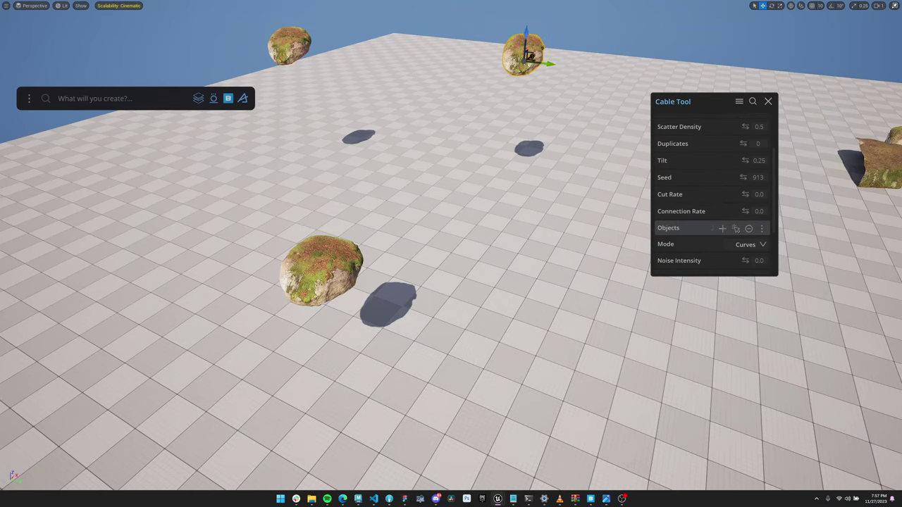
pyautogui.moveTo(493, 232)
pyautogui.mouseDown(button='right')
pyautogui.moveTo(487, 226)
pyautogui.moveTo(493, 246)
pyautogui.mouseUp(button='right')
pyautogui.press('Escape')
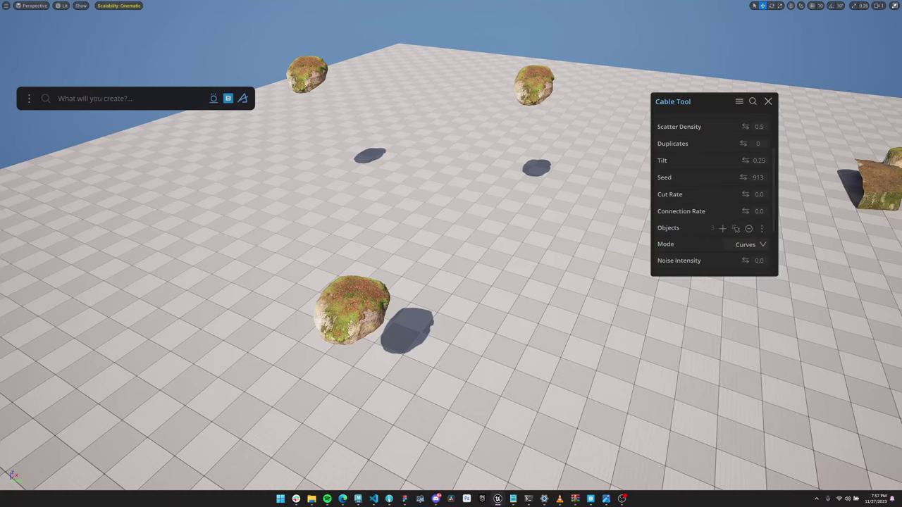
pyautogui.press('w')
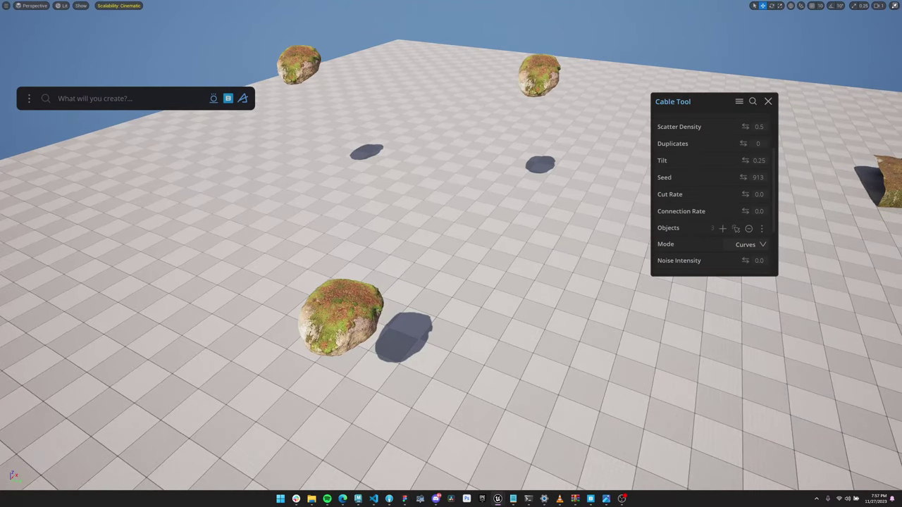
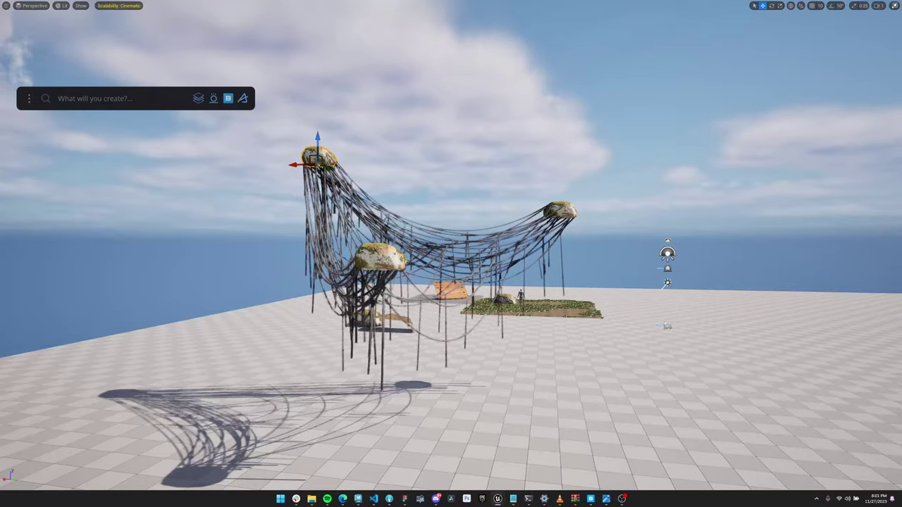
# - Scale up the highest floating boulder that holds the cables
pyautogui.moveTo(315, 167); pyautogui.dragTo(231, 209, button='right')
pyautogui.press('r')
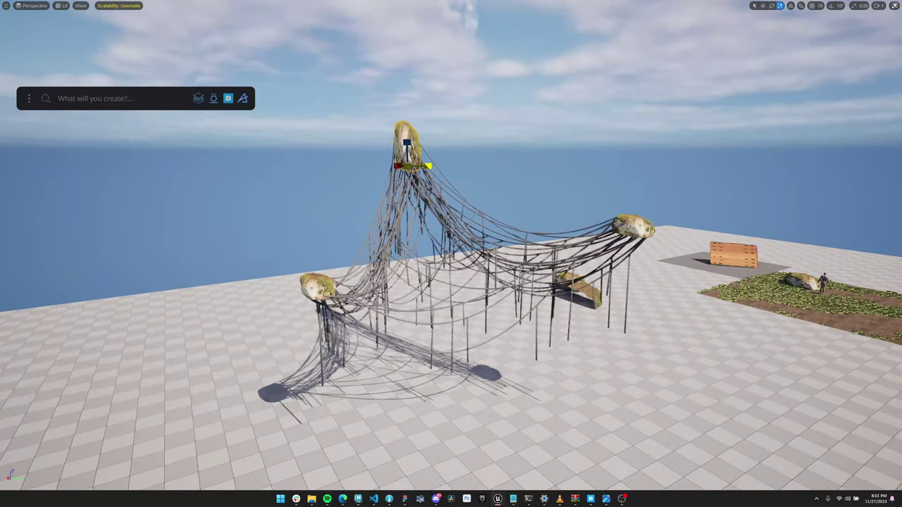
pyautogui.moveTo(427, 166)
pyautogui.mouseDown()
pyautogui.moveTo(468, 166)
pyautogui.moveTo(444, 166)
pyautogui.mouseUp()
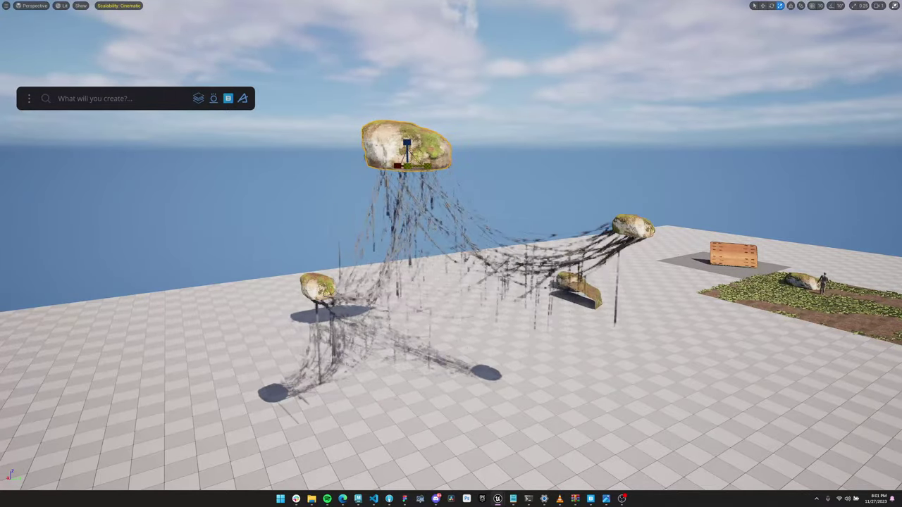
pyautogui.keyDown('alt'); pyautogui.moveTo(450, 254); pyautogui.dragTo(453, 205); pyautogui.keyUp('alt')
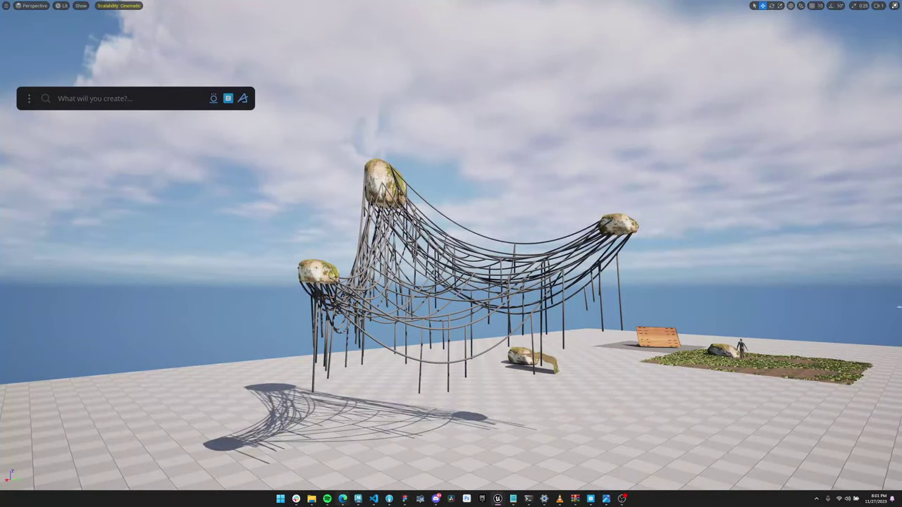
# - Switch to the YouTube Studio livestream page to read the latest chat question, and return to the Unreal Engine scene
pyautogui.hotkey('alt', 'Tab')
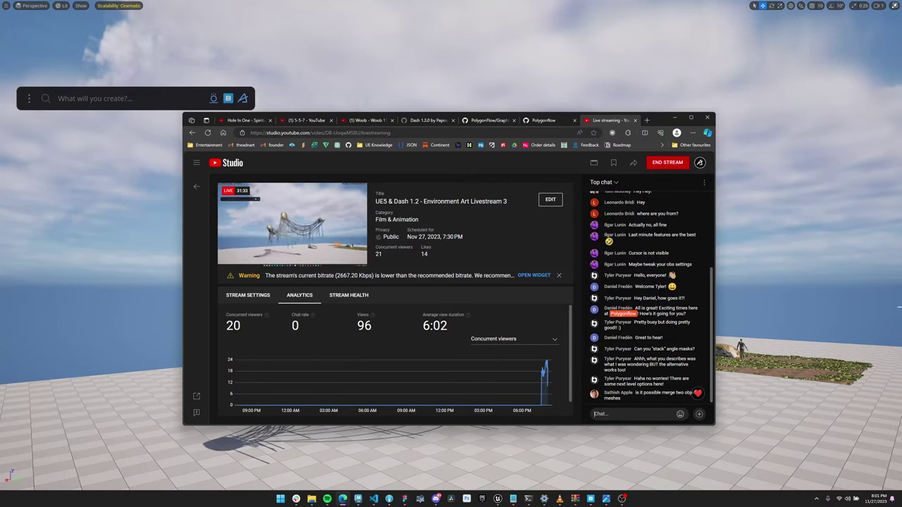
pyautogui.hotkey('alt', 'Tab')
pyautogui.keyDown('alt'); pyautogui.moveTo(451, 254); pyautogui.dragTo(493, 295); pyautogui.keyUp('alt')
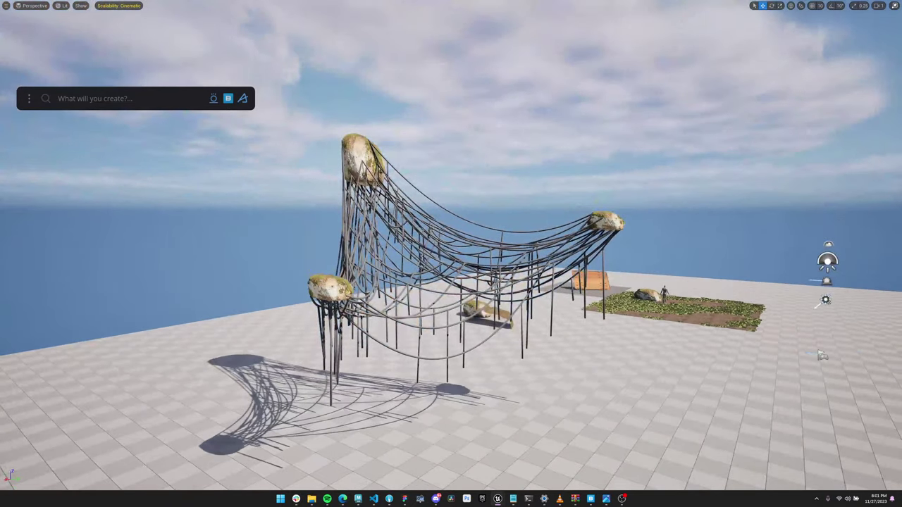
# - Duplicate the floating boulder nearest the grass patch twice on the side away from the cables and select both copies
pyautogui.click(604, 222)
pyautogui.press('f')
pyautogui.scroll(-5, 604, 222)
pyautogui.keyDown('alt'); pyautogui.moveTo(605, 222); pyautogui.dragTo(605, 324); pyautogui.keyUp('alt')
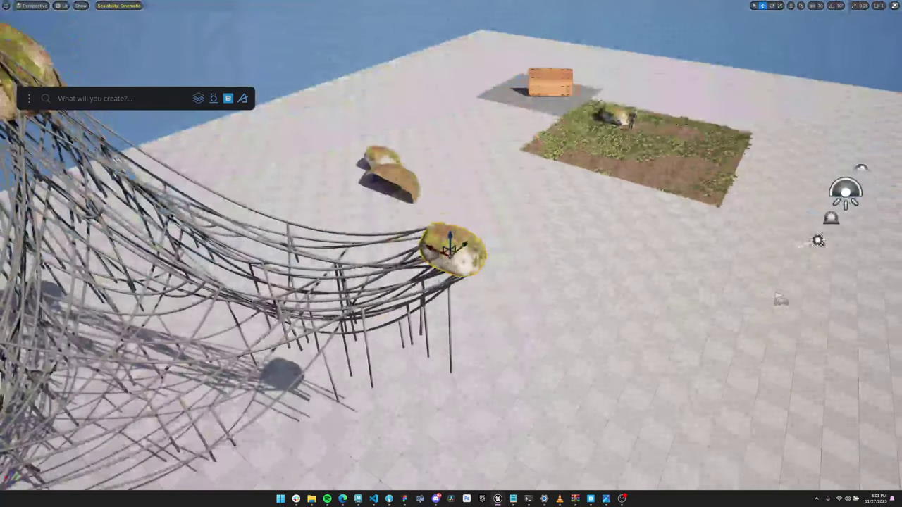
pyautogui.keyDown('alt'); pyautogui.moveTo(442, 254); pyautogui.dragTo(640, 243); pyautogui.keyUp('alt')
pyautogui.keyDown('shift'); pyautogui.click(601, 311); pyautogui.keyUp('shift')
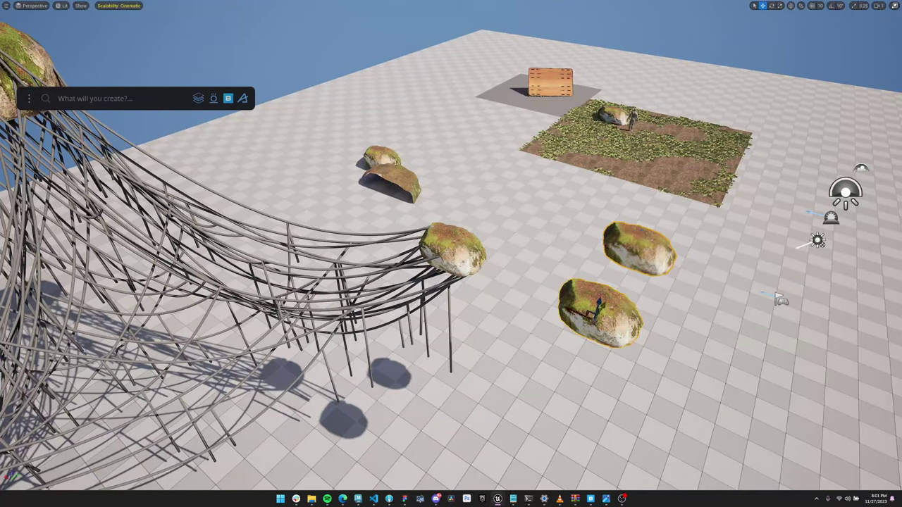
# - Search the Dash prompt for merge, look through the suggested tools, and dismiss the results
pyautogui.press('f')
pyautogui.keyDown('alt'); pyautogui.moveTo(601, 312); pyautogui.dragTo(564, 339); pyautogui.keyUp('alt')
pyautogui.click(127, 98)
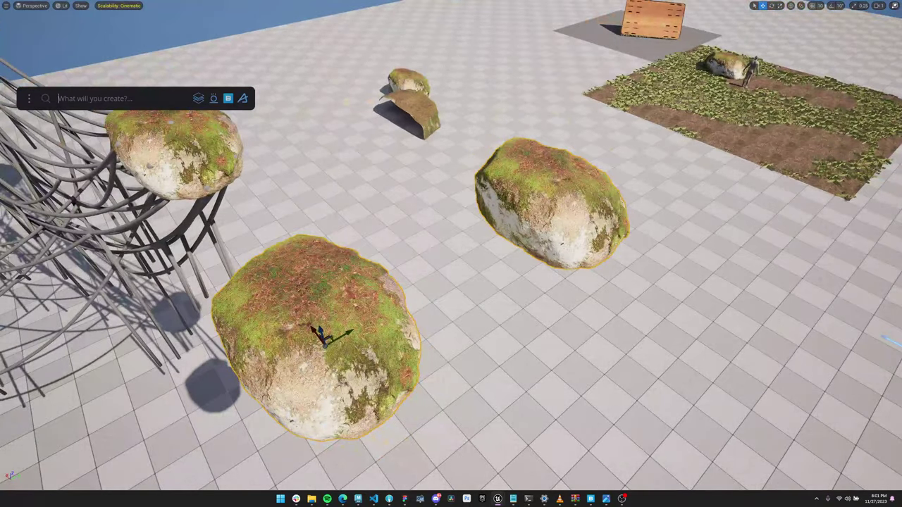
pyautogui.write('merge')
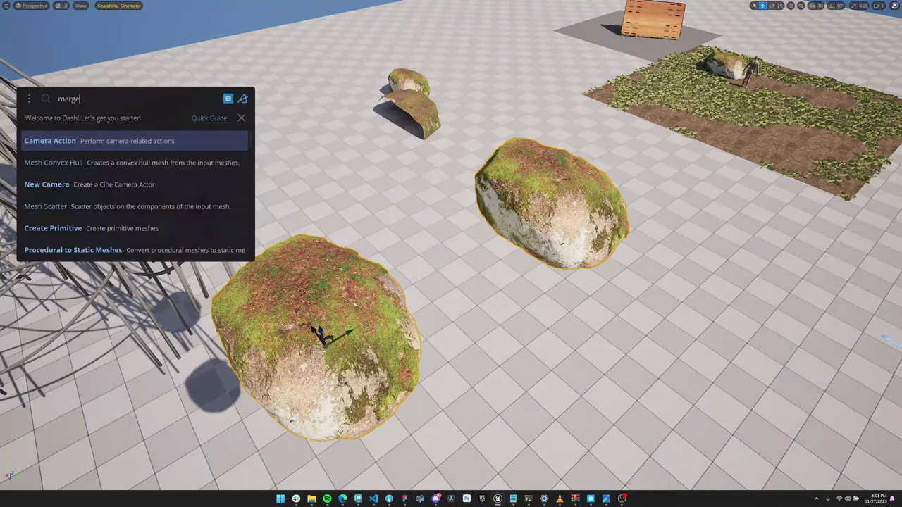
pyautogui.scroll(-2, 134, 185)
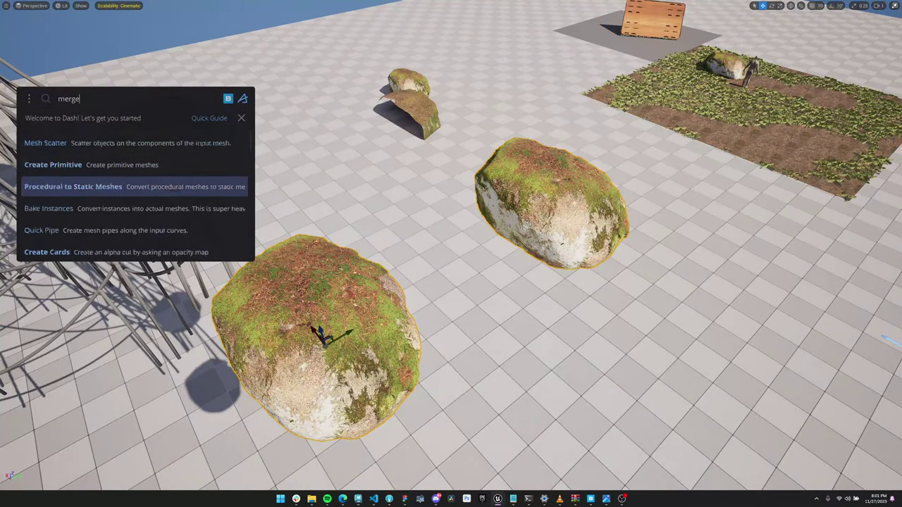
pyautogui.scroll(1, 134, 165)
pyautogui.scroll(-2, 134, 188)
pyautogui.press('Escape')
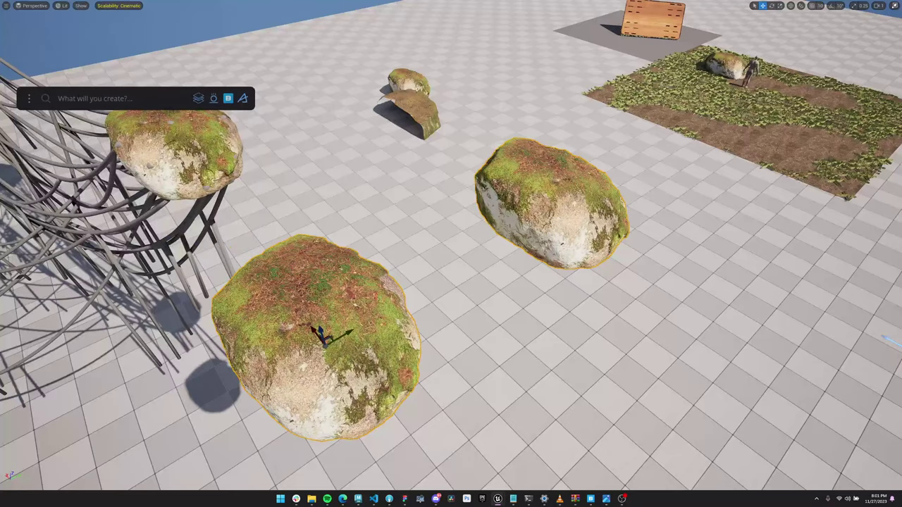
# - Select only the nearer of the two copied boulders and move it closer to the other copy
pyautogui.keyDown('alt'); pyautogui.moveTo(451, 296); pyautogui.dragTo(454, 243); pyautogui.keyUp('alt')
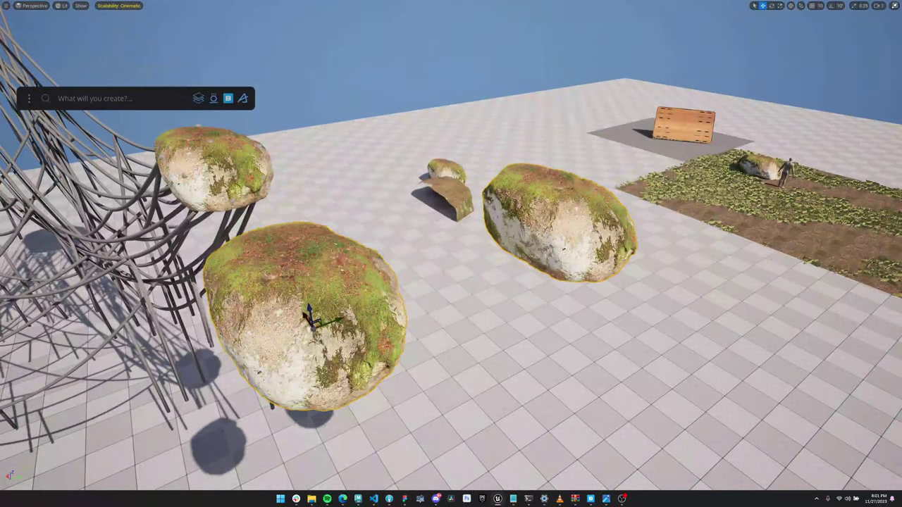
pyautogui.click(557, 229)
pyautogui.keyDown('shift'); pyautogui.click(314, 317); pyautogui.keyUp('shift')
pyautogui.keyDown('alt'); pyautogui.moveTo(451, 296); pyautogui.dragTo(278, 327); pyautogui.keyUp('alt')
pyautogui.keyDown('shift'); pyautogui.click(596, 303); pyautogui.keyUp('shift')
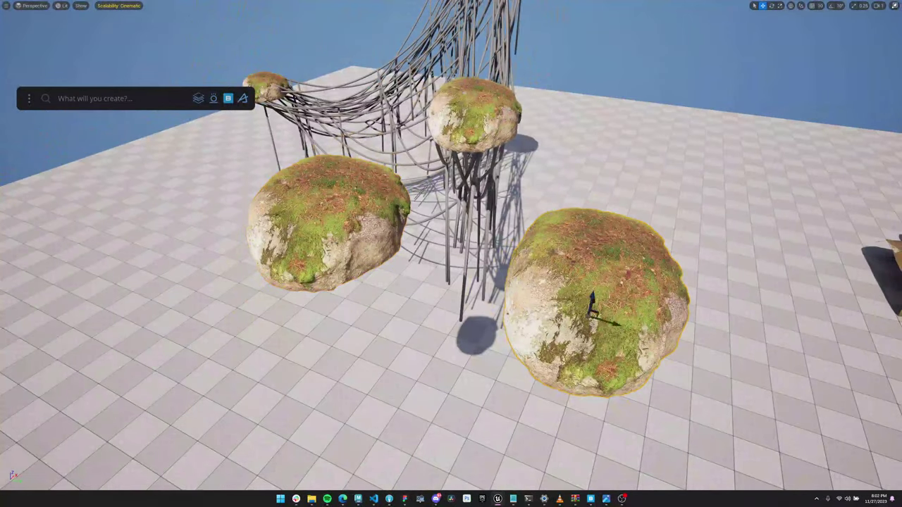
pyautogui.moveTo(613, 322); pyautogui.dragTo(555, 305)
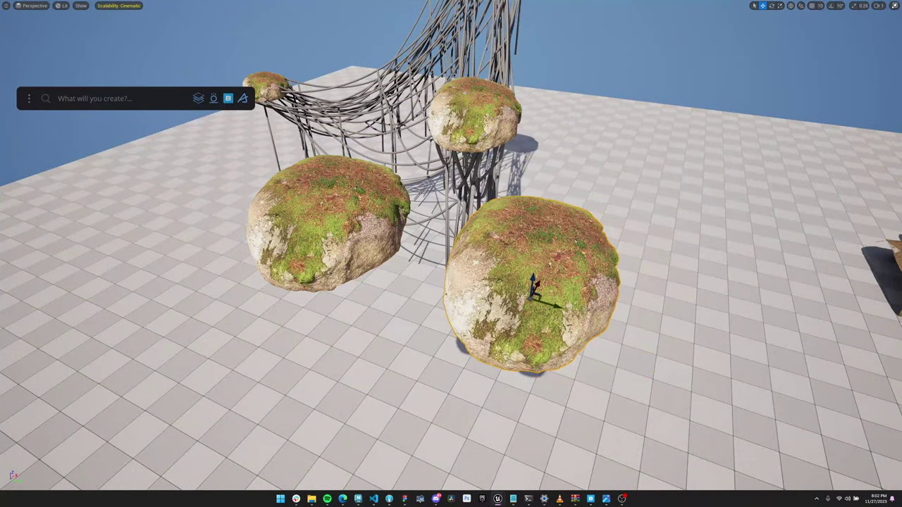
# - Move the Dash prompt clear of the boulders, search it for merge again, and dismiss the results
pyautogui.moveTo(29, 99); pyautogui.dragTo(557, 43)
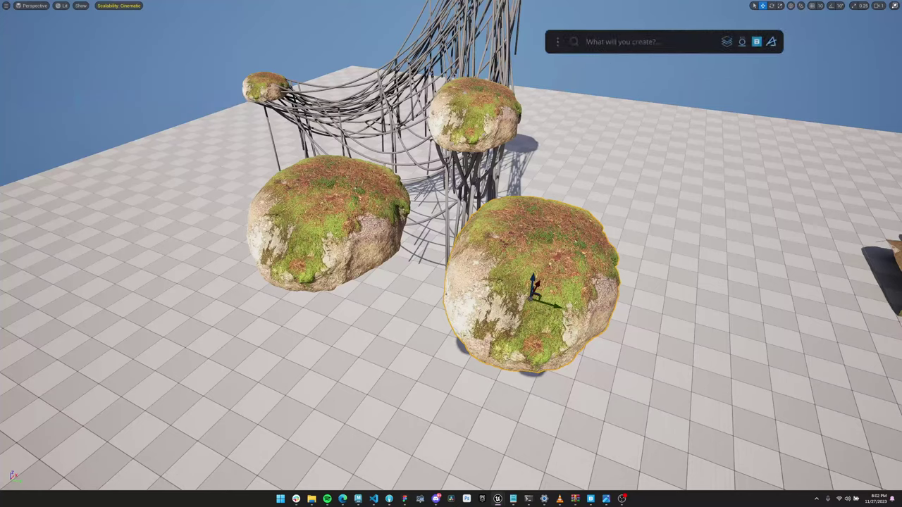
pyautogui.write('merge')
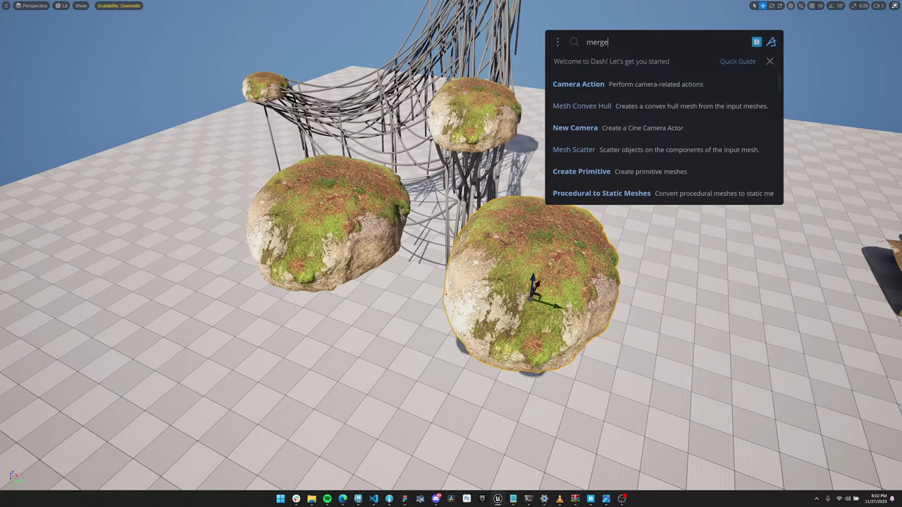
pyautogui.press('Escape')
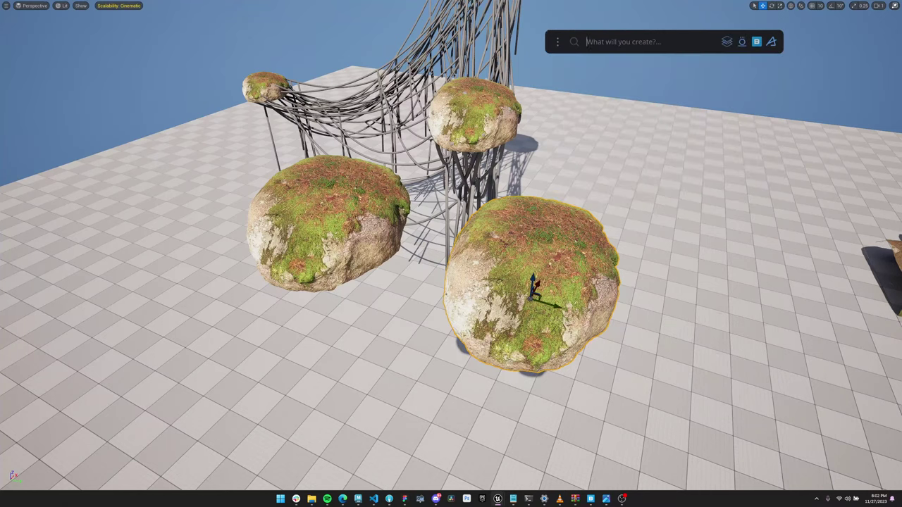
# - Search the Content Library for surface and apply the green moss surface to the cables
pyautogui.moveTo(531, 297); pyautogui.dragTo(630, 255, button='right')
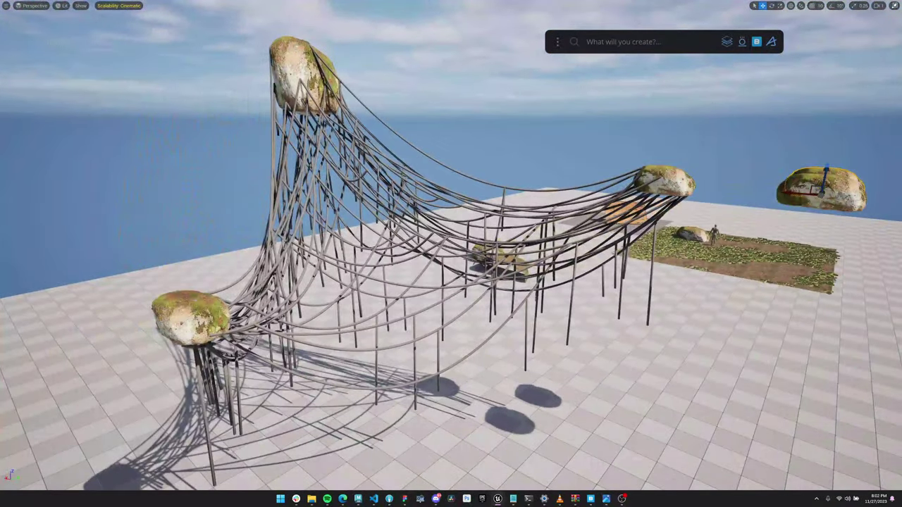
pyautogui.click(756, 41)
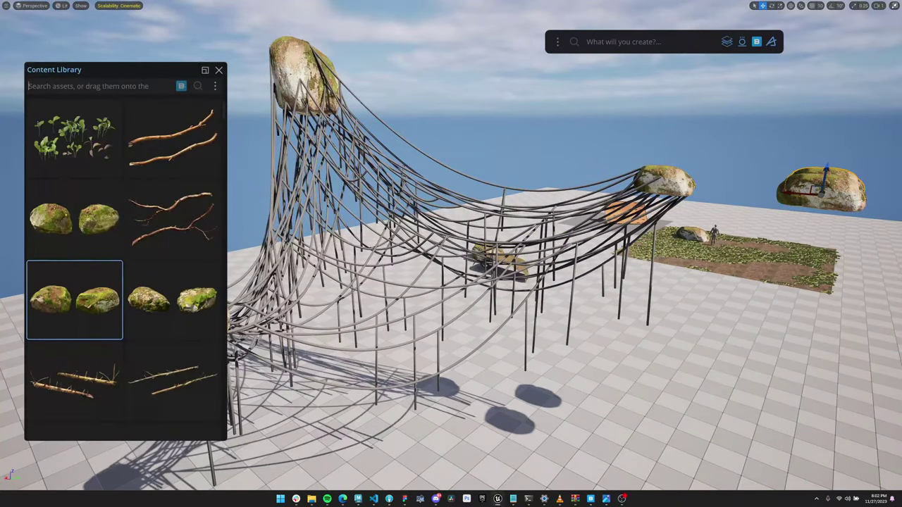
pyautogui.write('c')
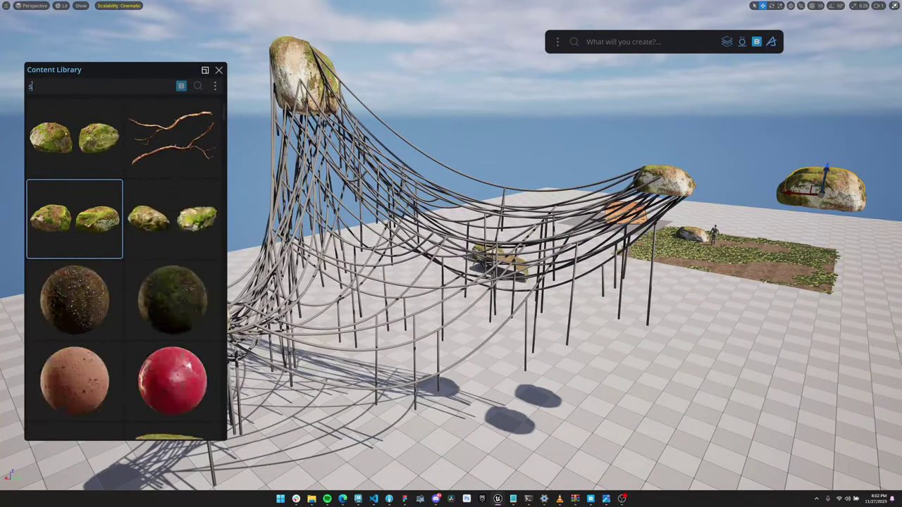
pyautogui.write('surface')
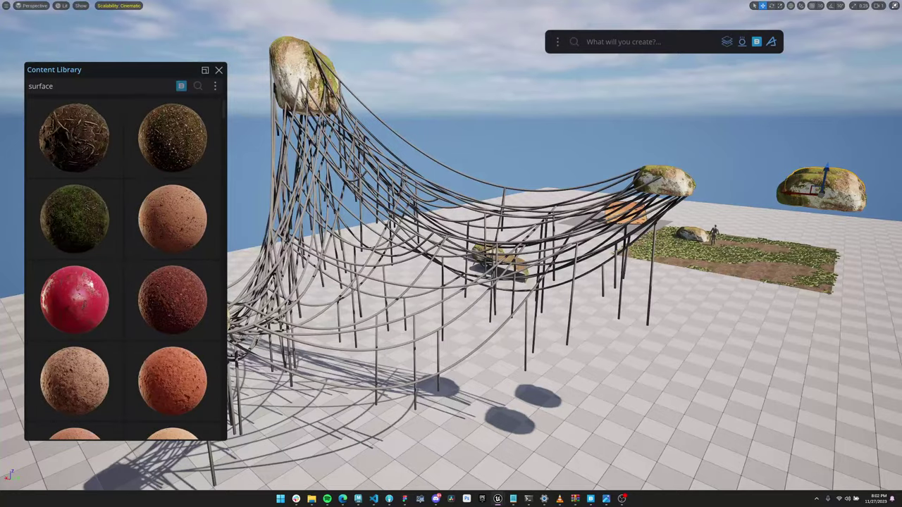
pyautogui.write('wew')
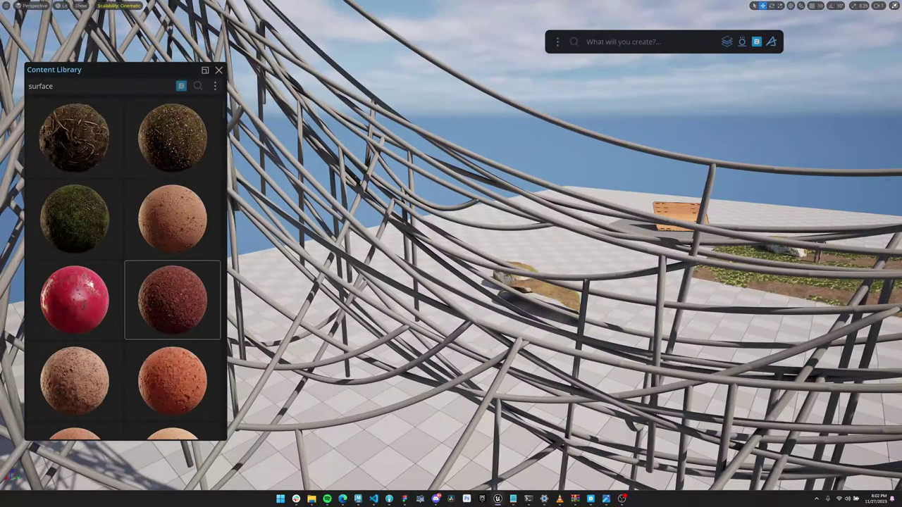
pyautogui.moveTo(74, 222); pyautogui.dragTo(100, 260)
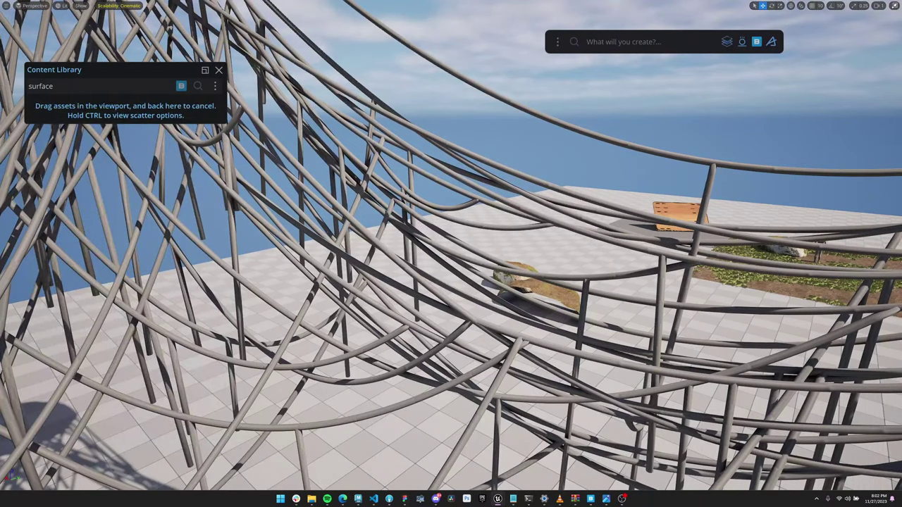
pyautogui.moveTo(239, 106); pyautogui.dragTo(239, 106)
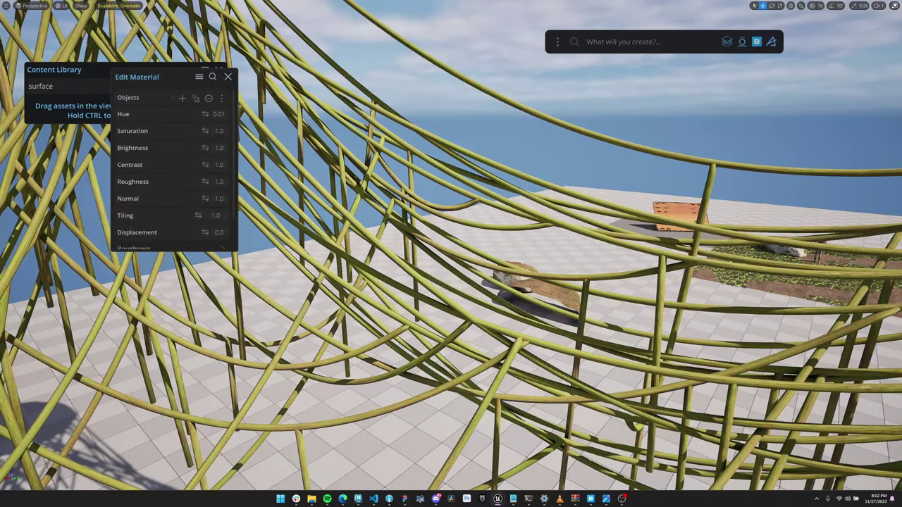
pyautogui.scroll(-3, 451, 253)
pyautogui.scroll(5, 451, 253)
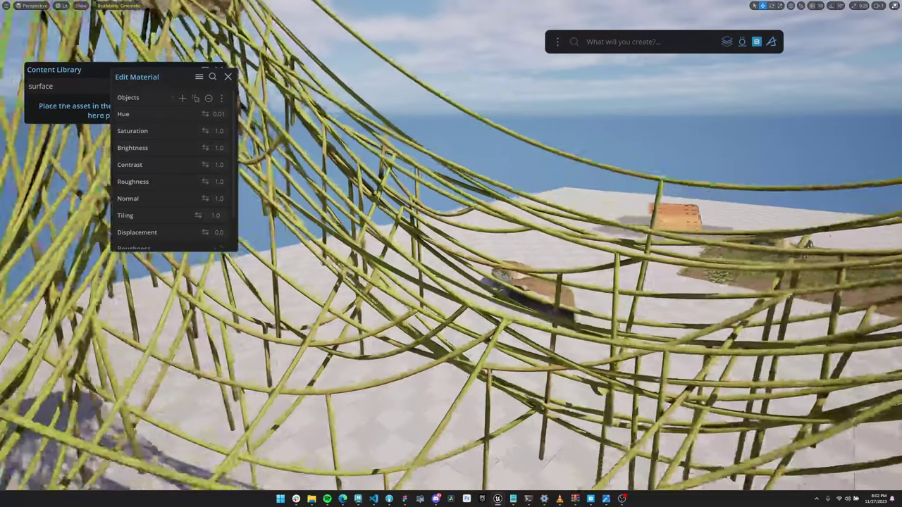
pyautogui.scroll(-2, 451, 254)
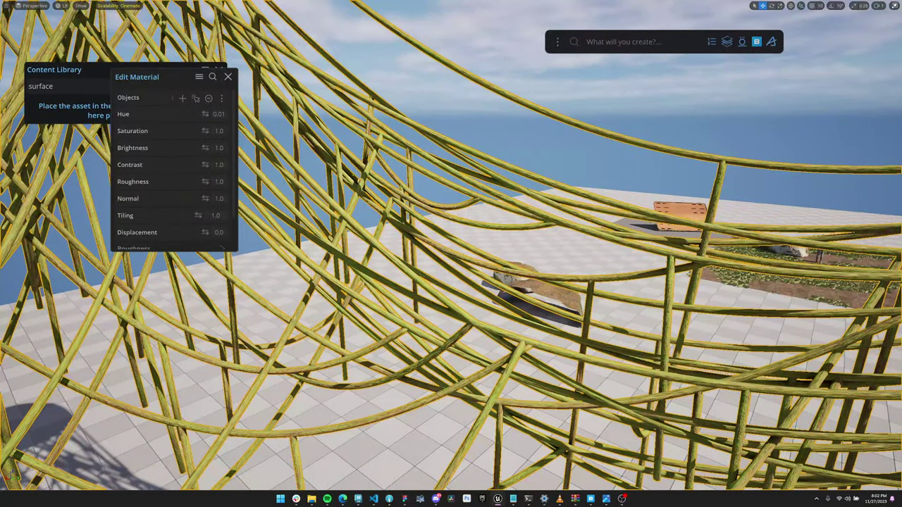
# - Close the Edit Material settings, move the Cable Tool settings clear of the Content Library, and expand their Output section
pyautogui.click(227, 76)
pyautogui.moveTo(158, 76); pyautogui.dragTo(688, 98)
pyautogui.scroll(-7, 704, 187)
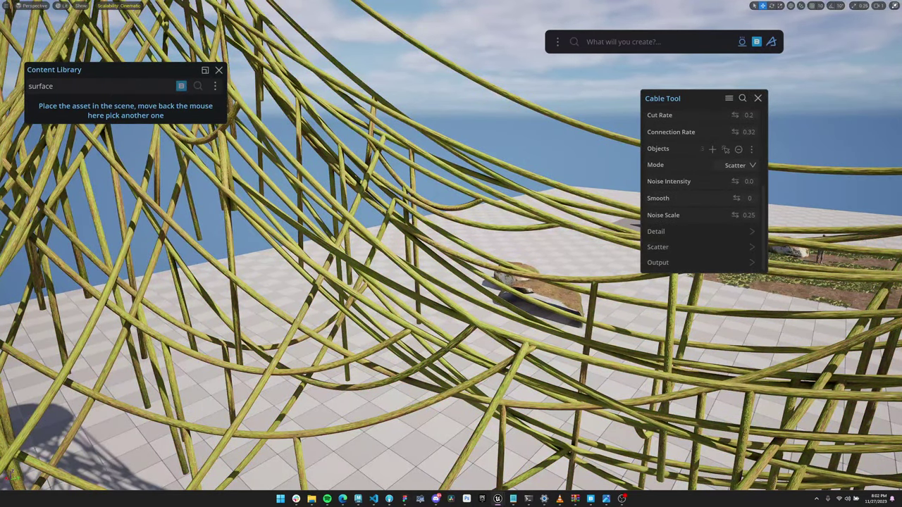
pyautogui.scroll(4, 703, 187)
pyautogui.scroll(2, 703, 186)
pyautogui.scroll(-5, 704, 187)
pyautogui.scroll(-3, 701, 191)
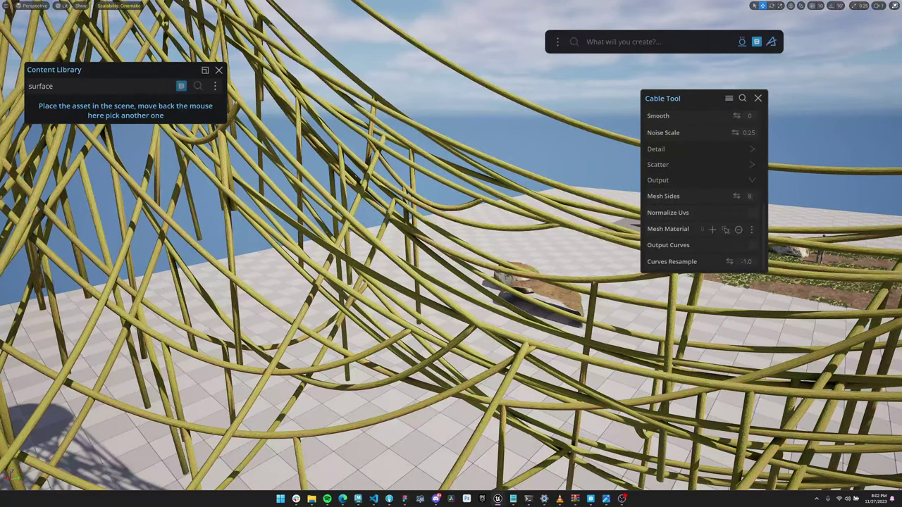
# - Toggle Normalize Uvs for the cable mesh and check the moss texture on the cables up close
pyautogui.scroll(2, 451, 253)
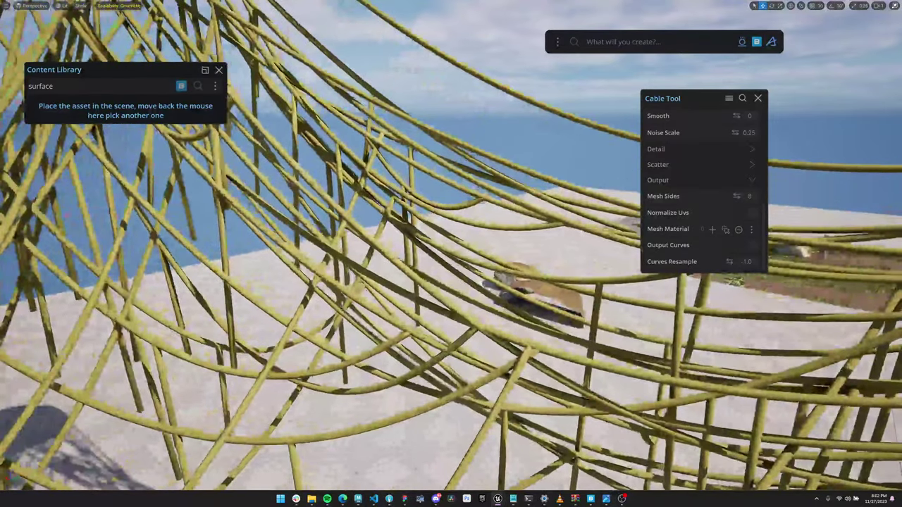
pyautogui.moveTo(451, 253); pyautogui.dragTo(422, 282, button='right')
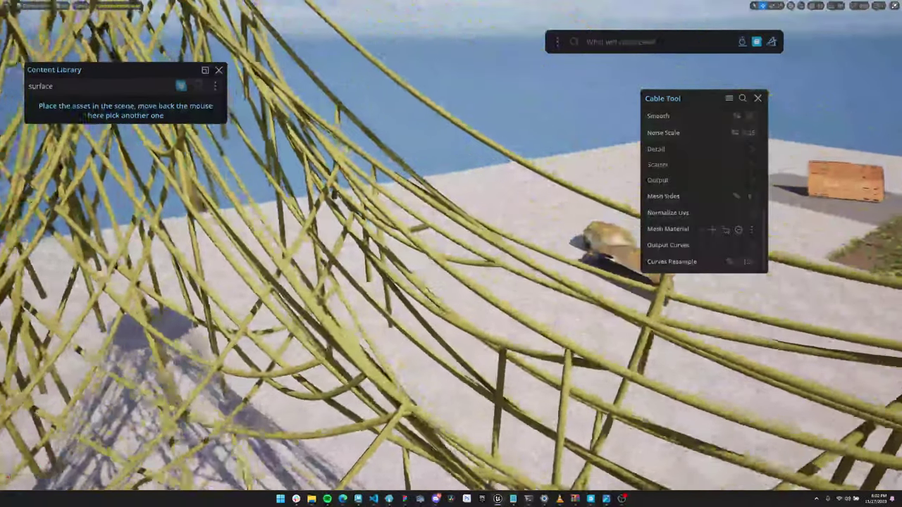
pyautogui.scroll(2, 451, 254)
pyautogui.scroll(1, 451, 253)
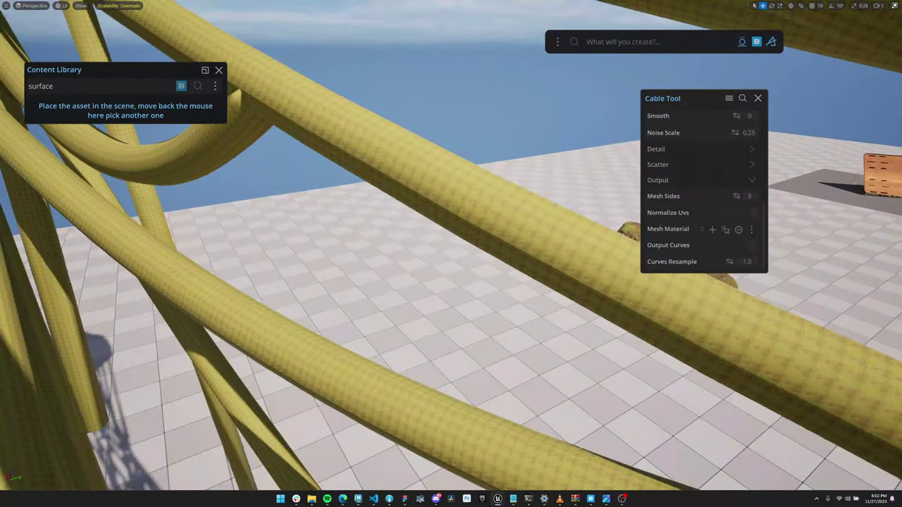
pyautogui.scroll(-3, 450, 254)
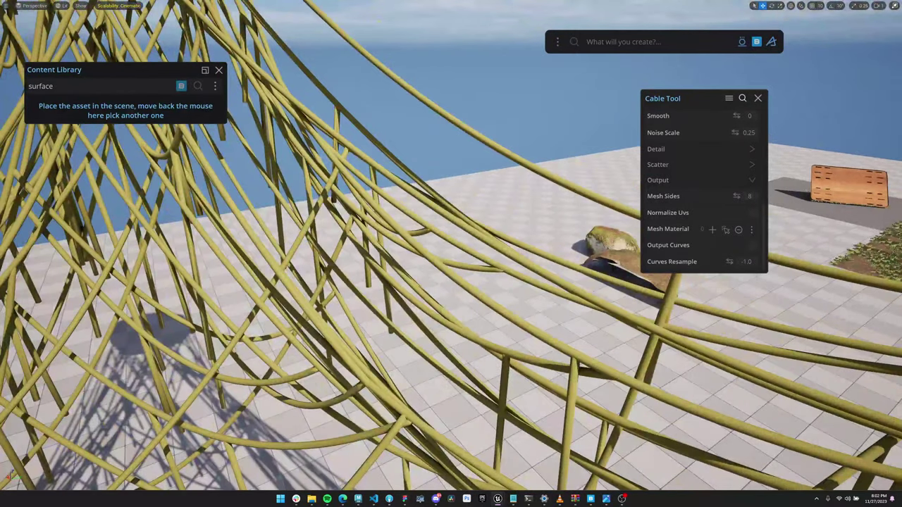
# - Close the Cable Tool settings, open Edit Material for the selected cables, and reset its settings to their defaults
pyautogui.click(757, 98)
pyautogui.click(662, 320)
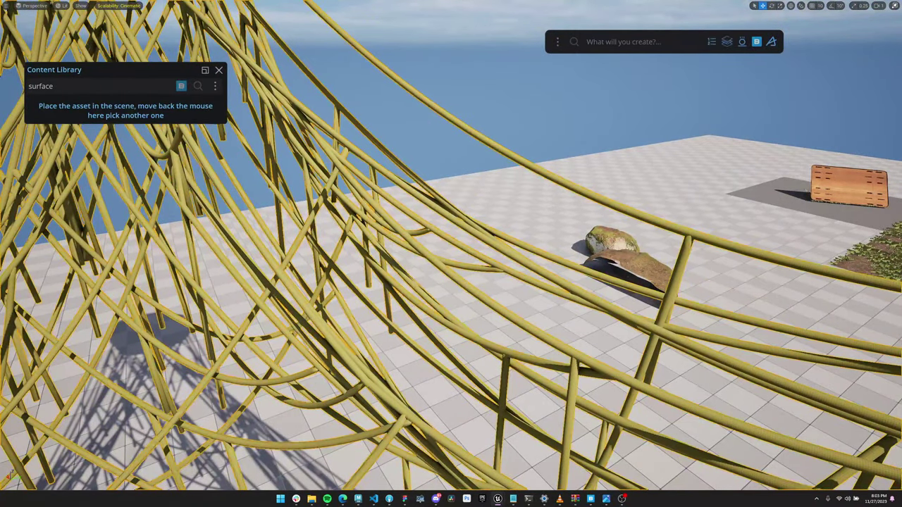
pyautogui.click(741, 42)
pyautogui.click(729, 98)
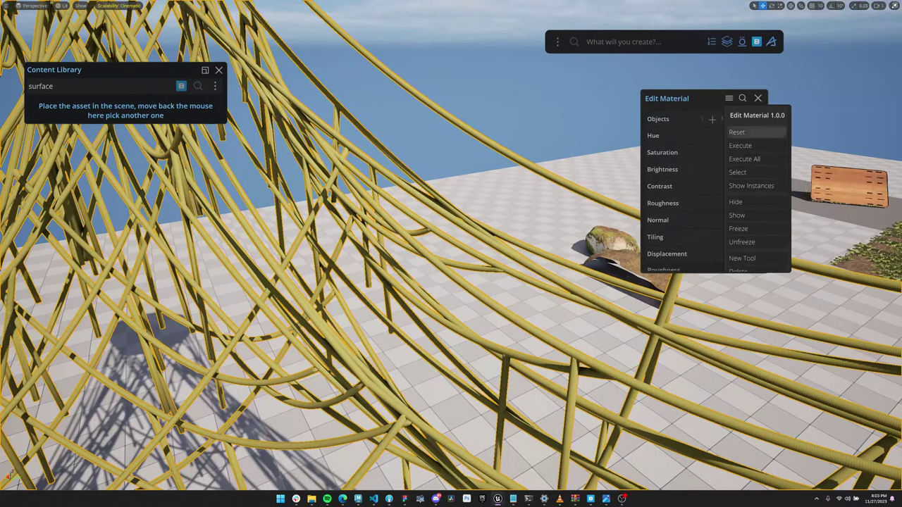
pyautogui.click(738, 132)
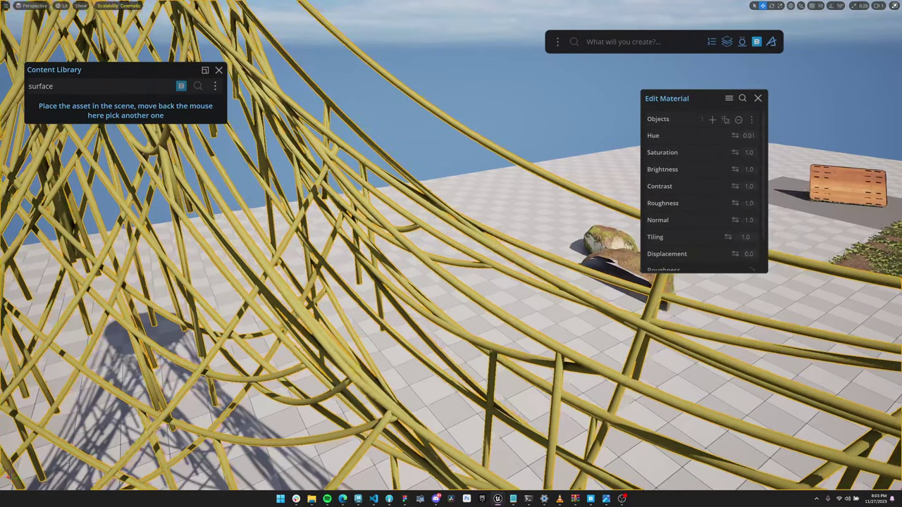
# - Set the cable material's tiling to 0.01, check the moss texture along the cables, and close Edit Material
pyautogui.press('Escape')
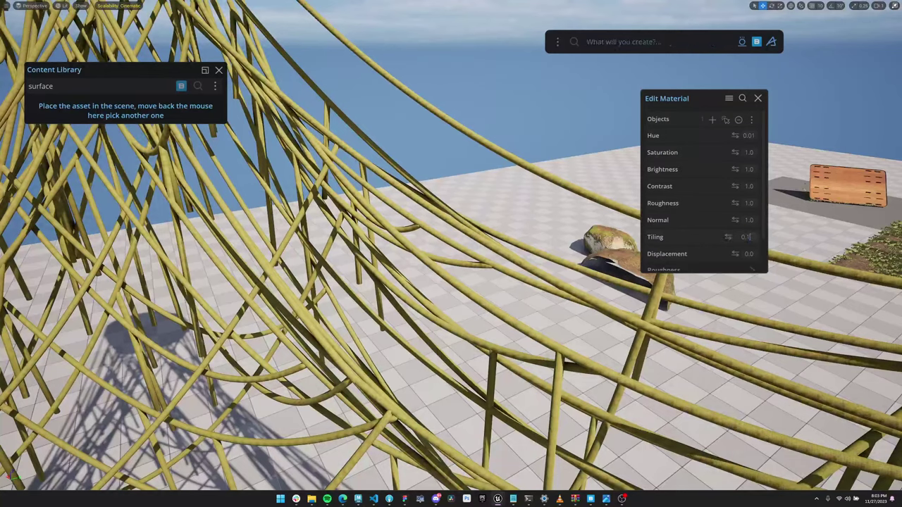
pyautogui.write('1')
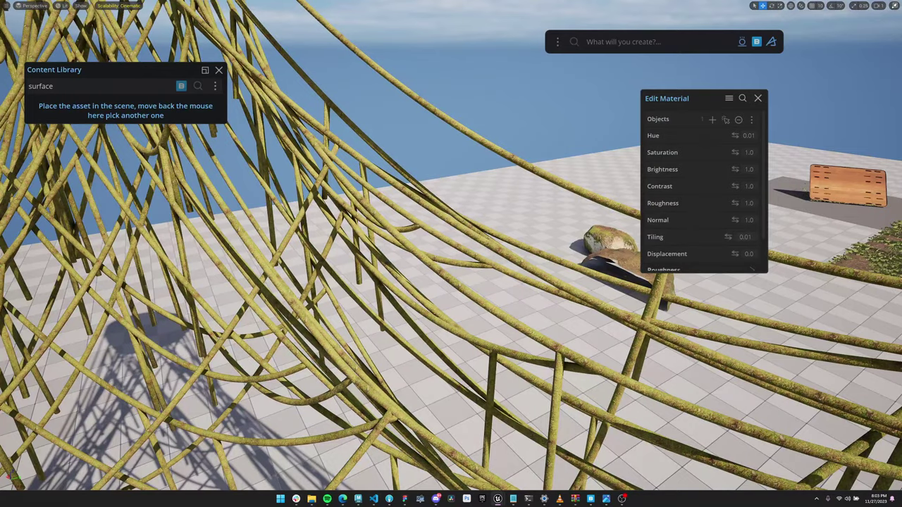
pyautogui.press('s')
pyautogui.moveTo(451, 254); pyautogui.dragTo(450, 119, button='right')
pyautogui.press('a')
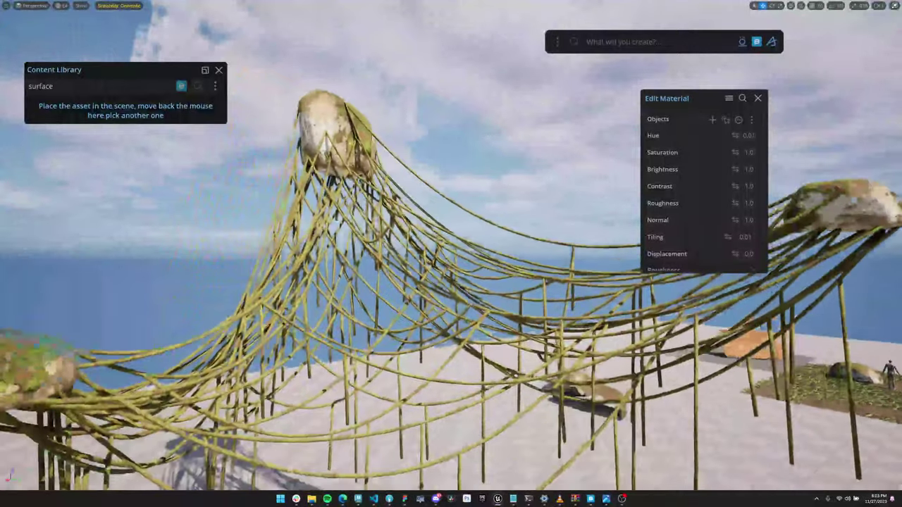
pyautogui.press('w')
pyautogui.moveTo(451, 253); pyautogui.dragTo(453, 300, button='right')
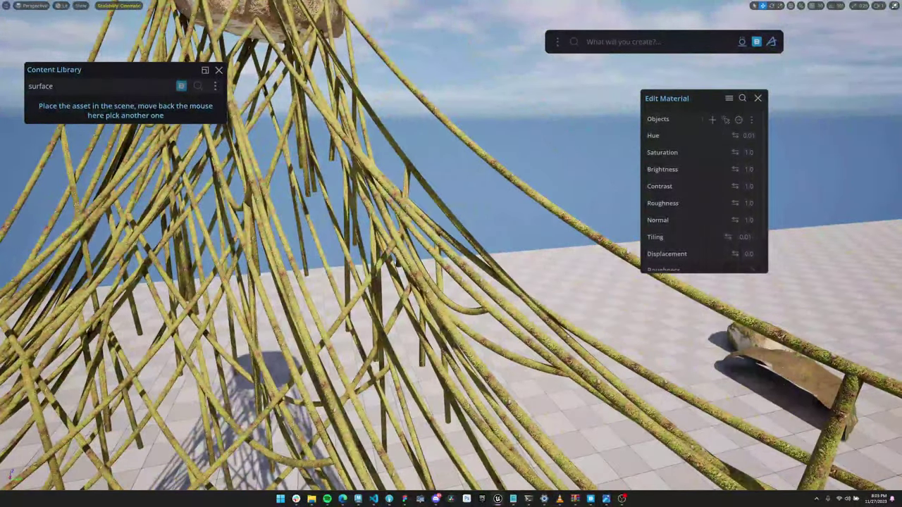
pyautogui.click(758, 98)
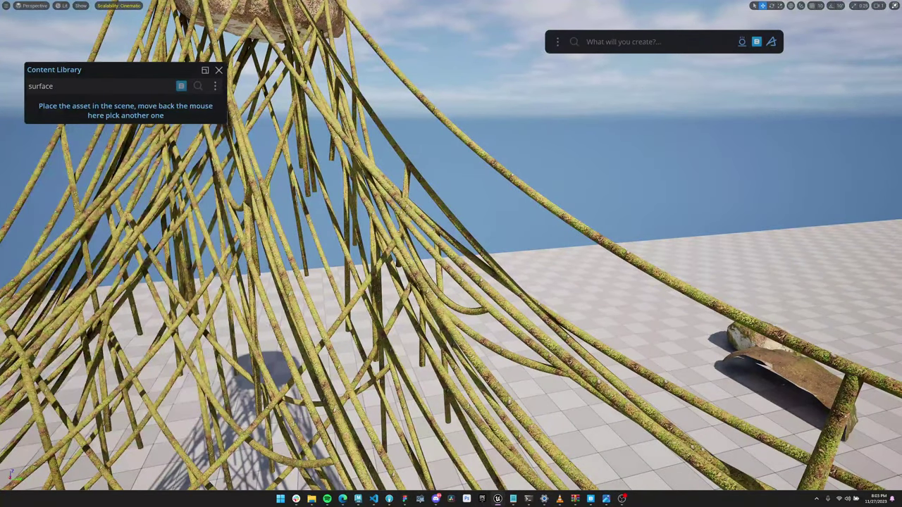
# - Show the apply options for the green moss surface with the cables selected, and dismiss them without applying
pyautogui.moveTo(173, 110)
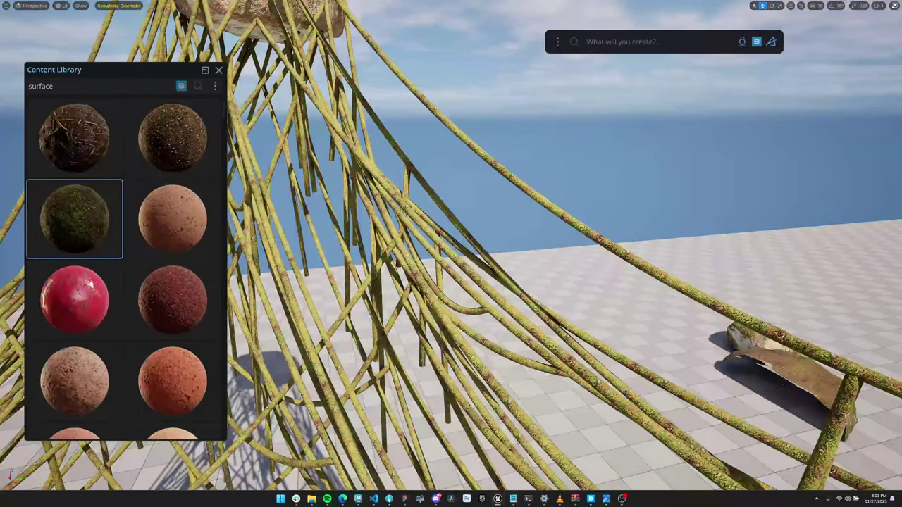
pyautogui.click(366, 169)
pyautogui.moveTo(74, 220); pyautogui.dragTo(253, 219)
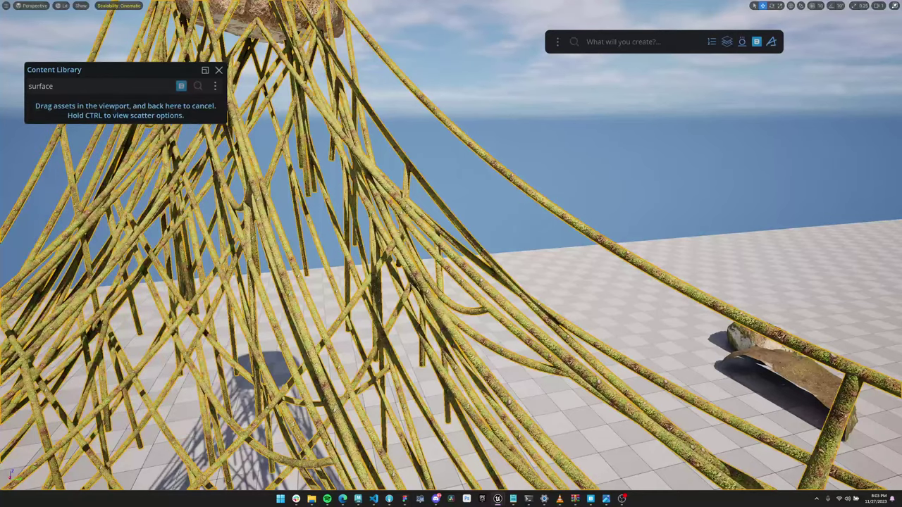
pyautogui.moveTo(74, 219); pyautogui.dragTo(514, 153)
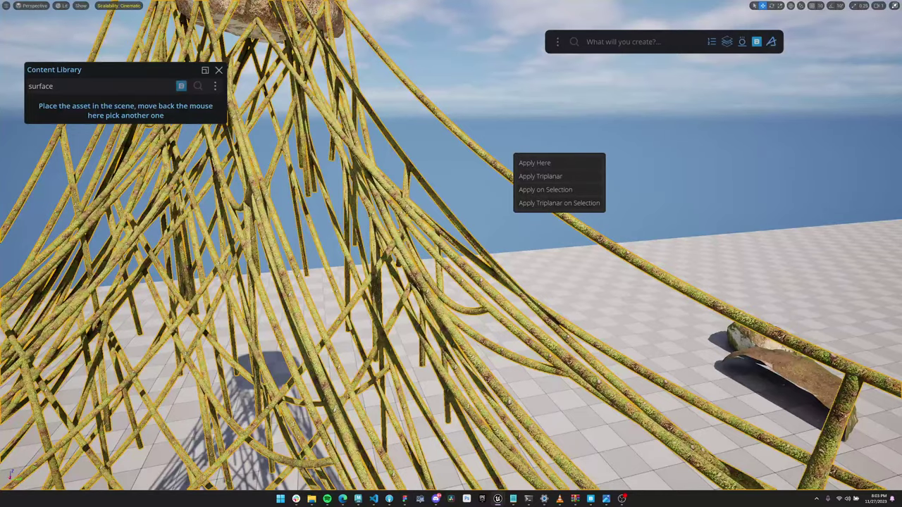
pyautogui.click(607, 150)
pyautogui.press('s')
pyautogui.moveTo(607, 150); pyautogui.dragTo(603, 106, button='right')
pyautogui.press('Escape')
pyautogui.press('q')
pyautogui.press('e')
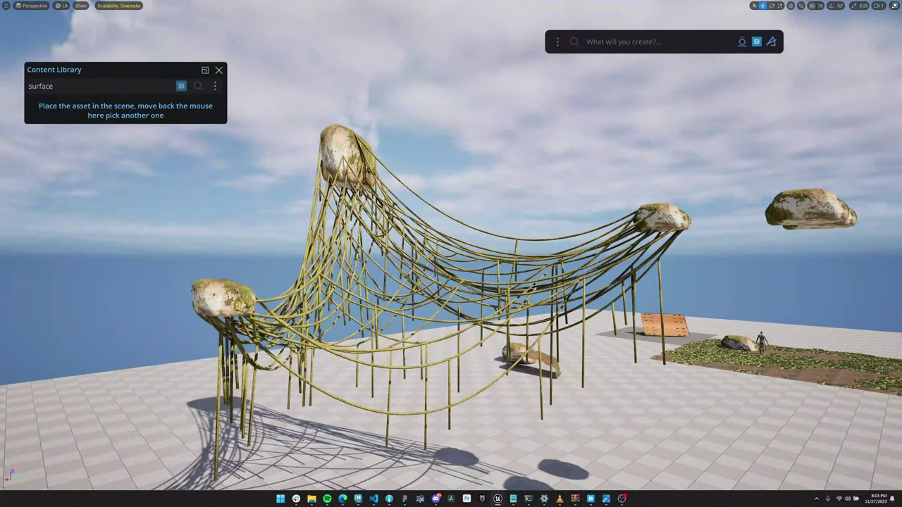
# - Select the cables and replace the Content Library search with 3d plant
pyautogui.click(352, 246)
pyautogui.moveTo(120, 95)
pyautogui.click(92, 85)
pyautogui.hotkey('ctrl', 'a')
pyautogui.press('BackSpace')
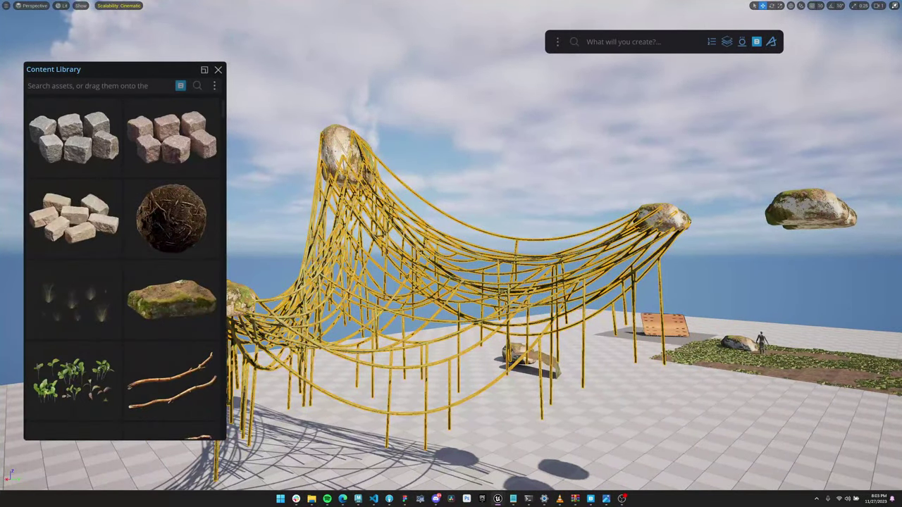
pyautogui.write('3d plant')
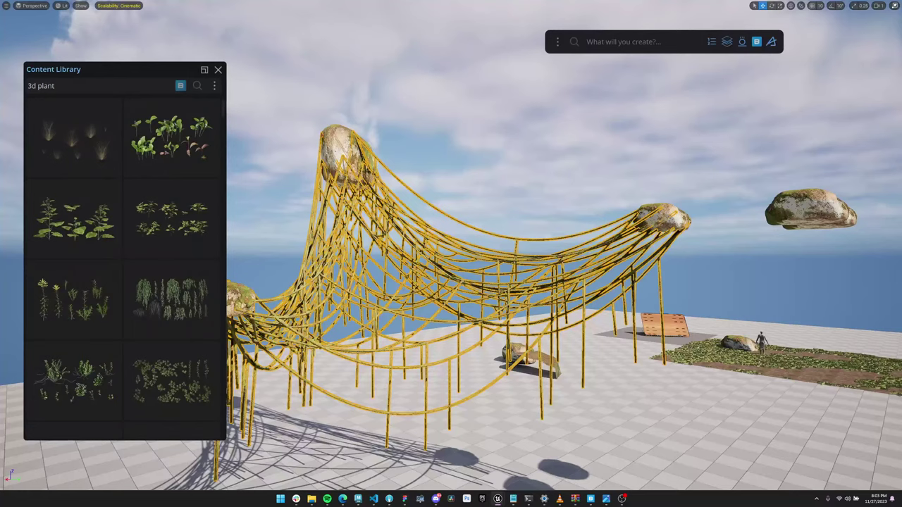
# - Find a set of small green leafy plants in the library and scatter it on the selected cables
pyautogui.scroll(-3, 74, 218)
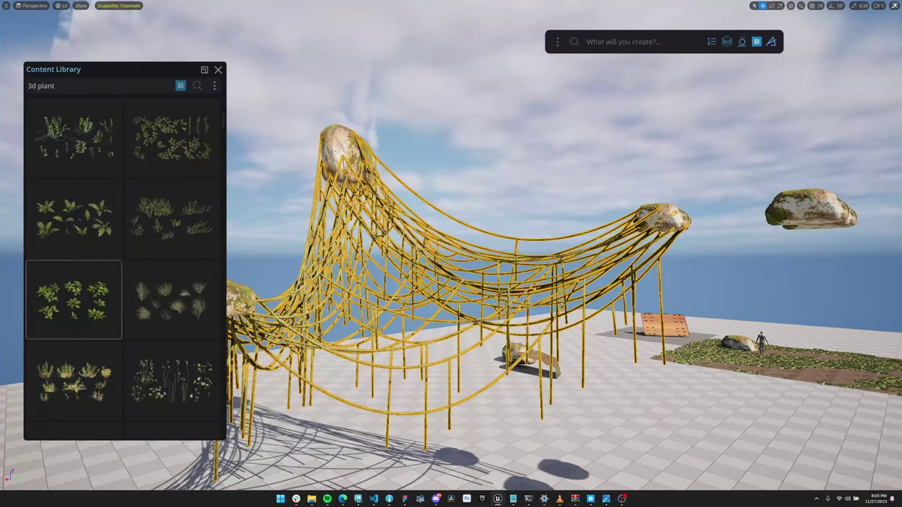
pyautogui.scroll(-6, 172, 299)
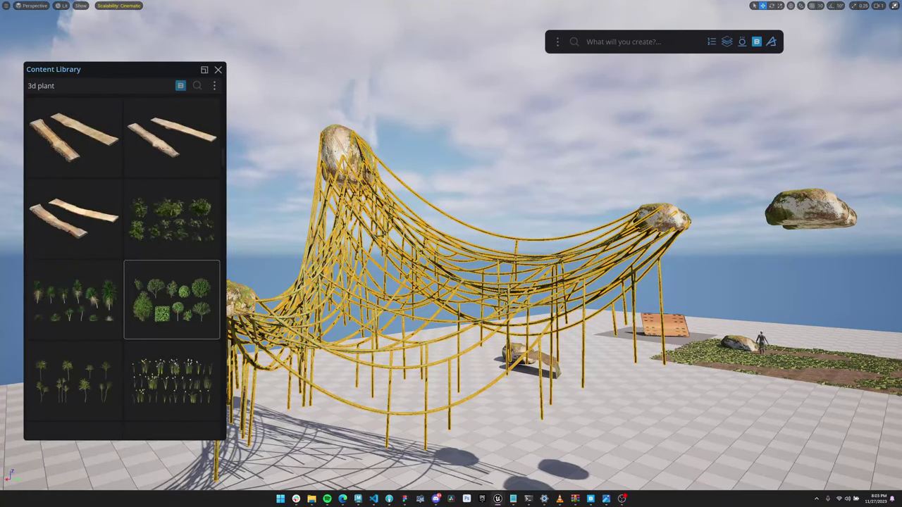
pyautogui.scroll(-3, 171, 299)
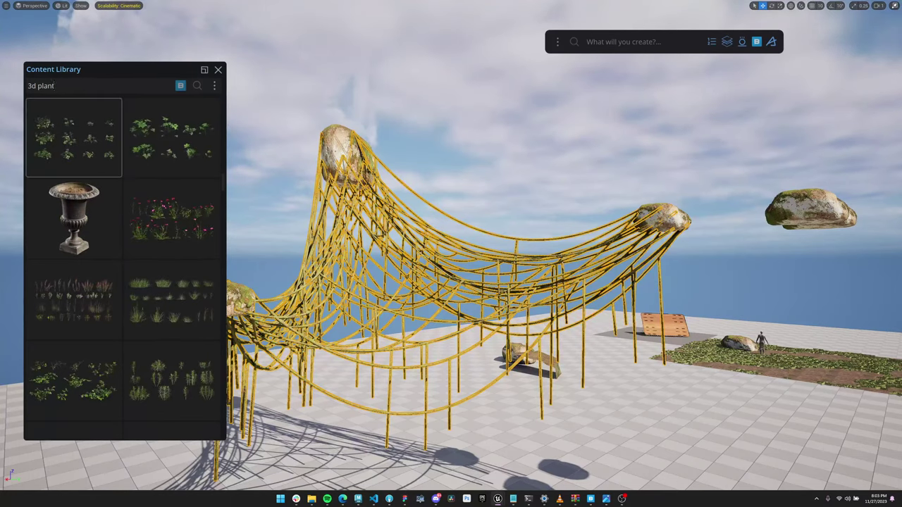
pyautogui.click(74, 138)
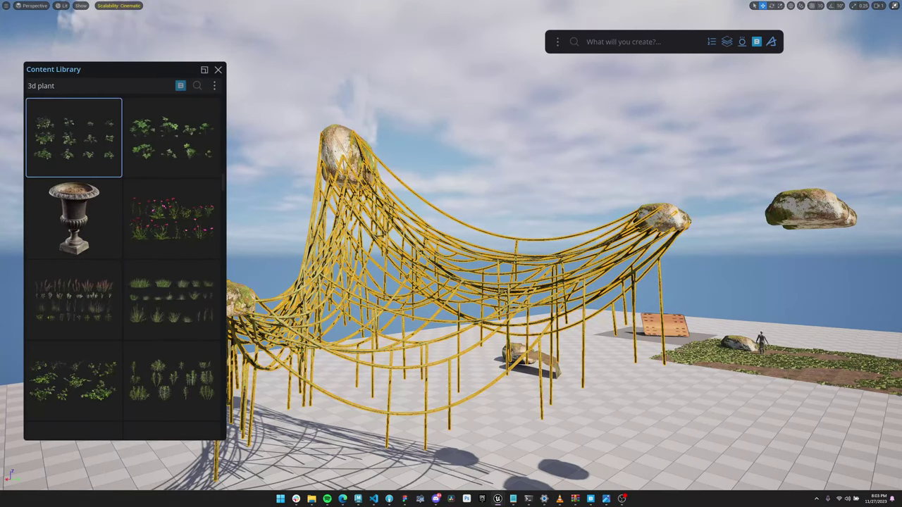
pyautogui.keyDown('ctrl'); pyautogui.moveTo(74, 138); pyautogui.dragTo(461, 216); pyautogui.keyUp('ctrl')
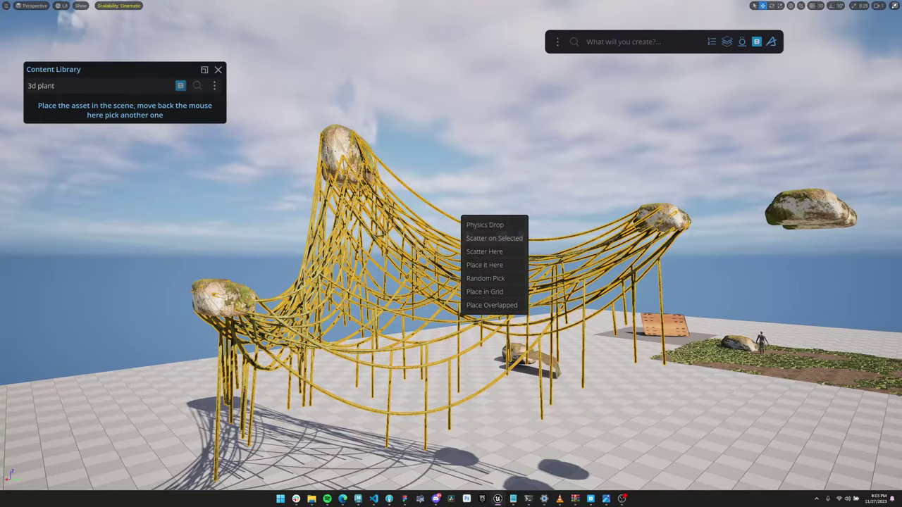
pyautogui.click(494, 238)
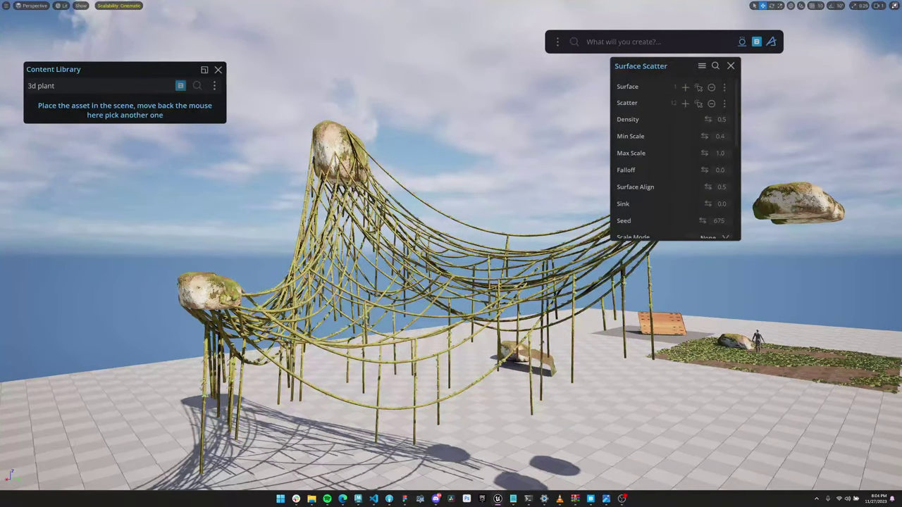
# - Set the Surface Scatter density to 0.8 and check the foliage coverage on the cables up close
pyautogui.press('w')
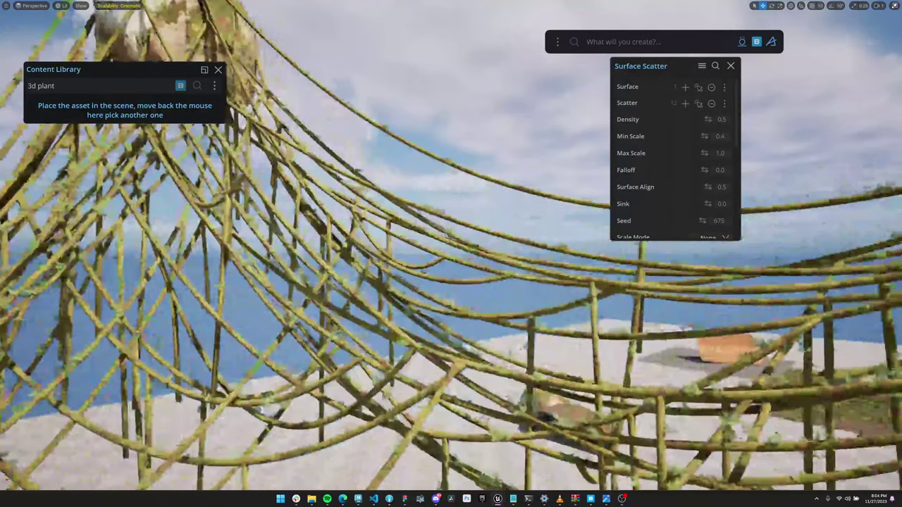
pyautogui.press('s')
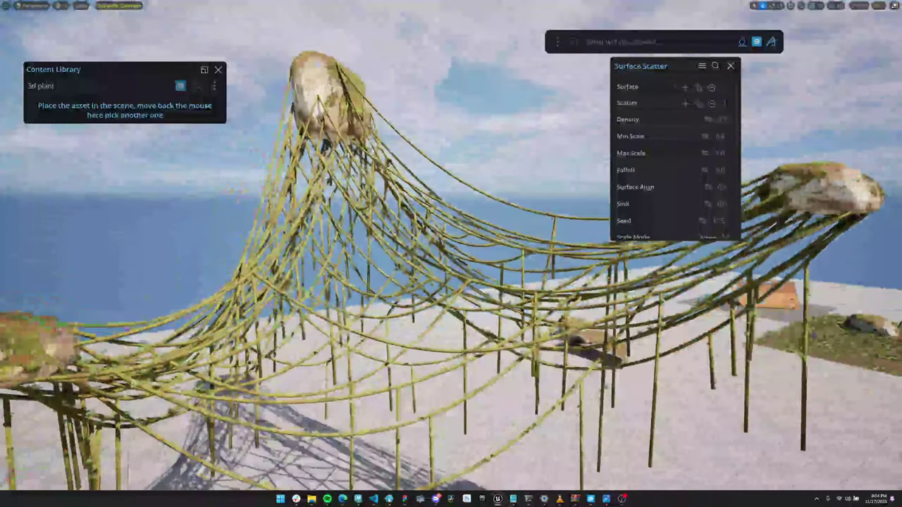
pyautogui.moveTo(726, 120); pyautogui.dragTo(722, 119)
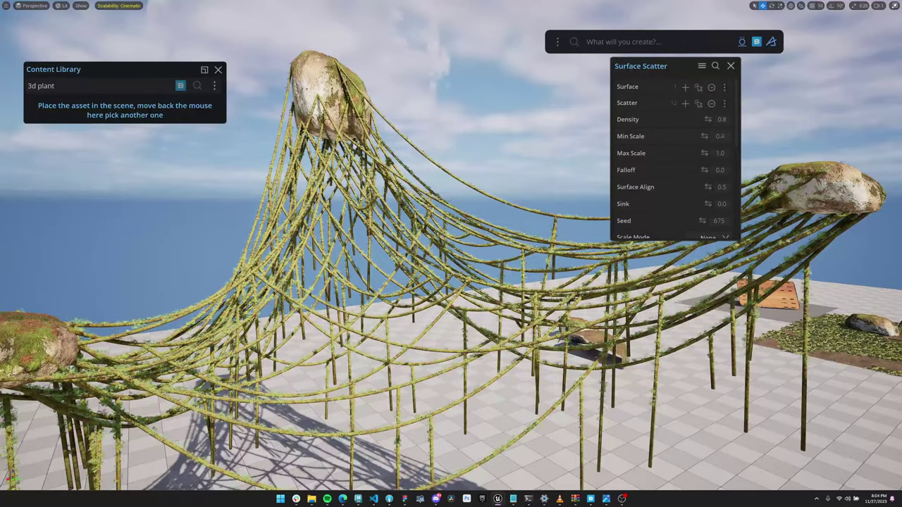
pyautogui.press('s')
pyautogui.moveTo(451, 282); pyautogui.dragTo(471, 214, button='right')
pyautogui.press('w')
pyautogui.press('s')
pyautogui.press('a')
pyautogui.press('w')
# - Open Edit Material for the scattered plants, place it beside the Surface Scatter settings, and reset its values
pyautogui.click(465, 262)
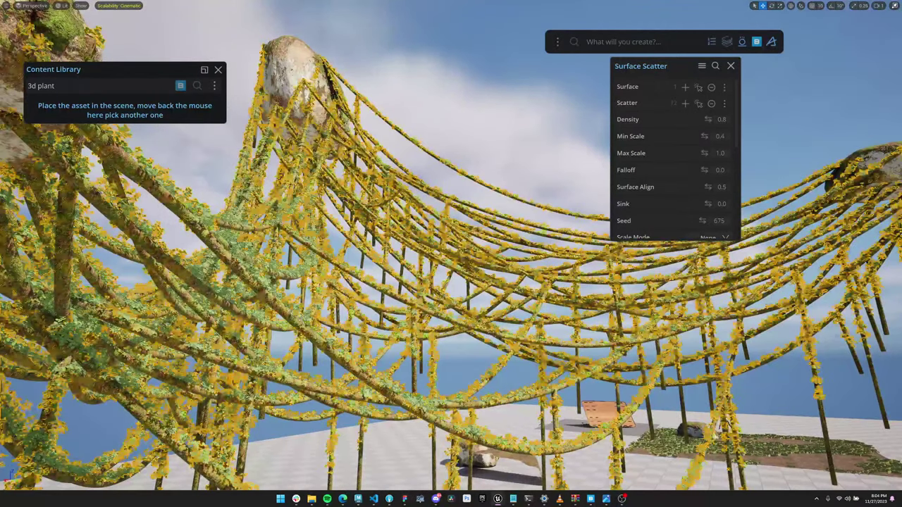
pyautogui.click(741, 42)
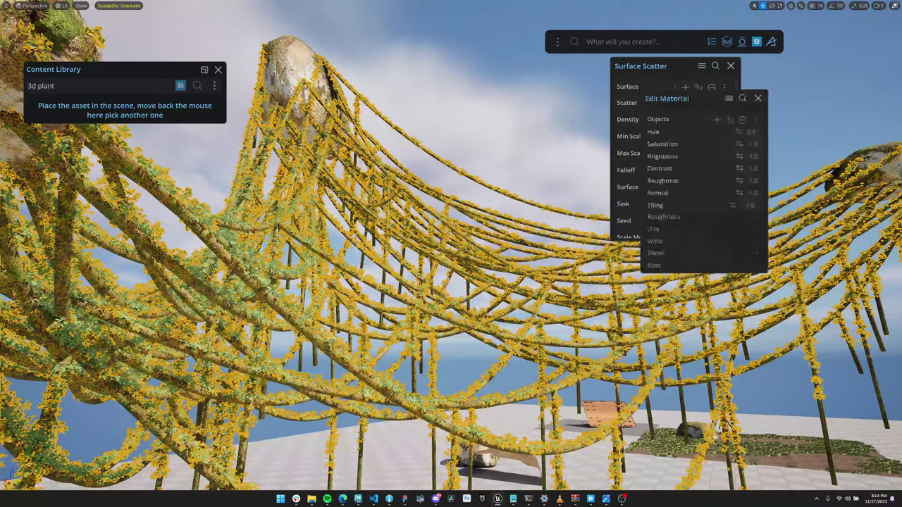
pyautogui.moveTo(687, 98); pyautogui.dragTo(484, 75)
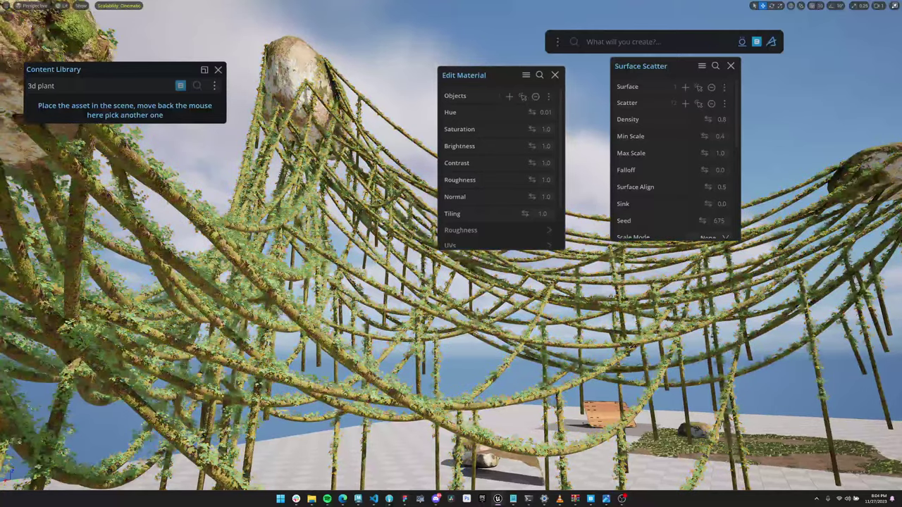
pyautogui.click(525, 75)
pyautogui.click(535, 109)
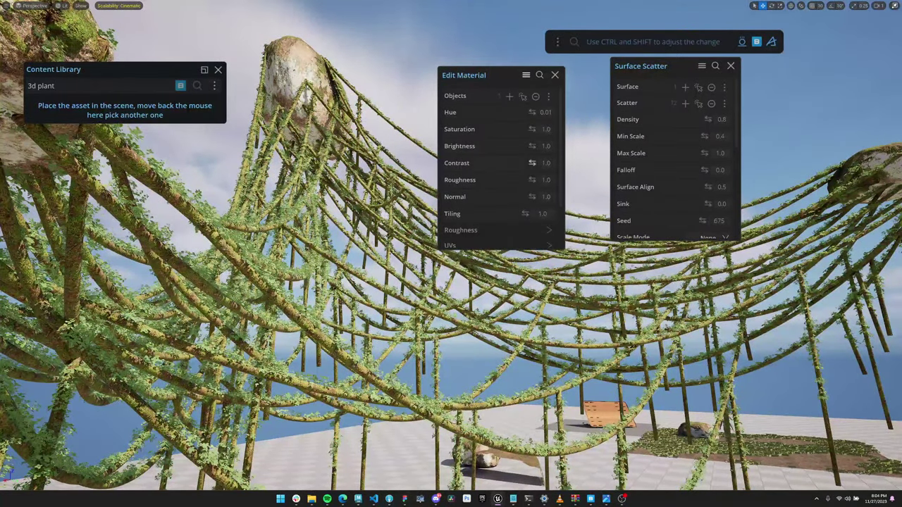
# - Set the plant material's contrast to 1.6 and brightness to 0.7, then close Edit Material
pyautogui.moveTo(532, 163)
pyautogui.mouseDown()
pyautogui.moveTo(567, 162)
pyautogui.moveTo(529, 146)
pyautogui.mouseUp()
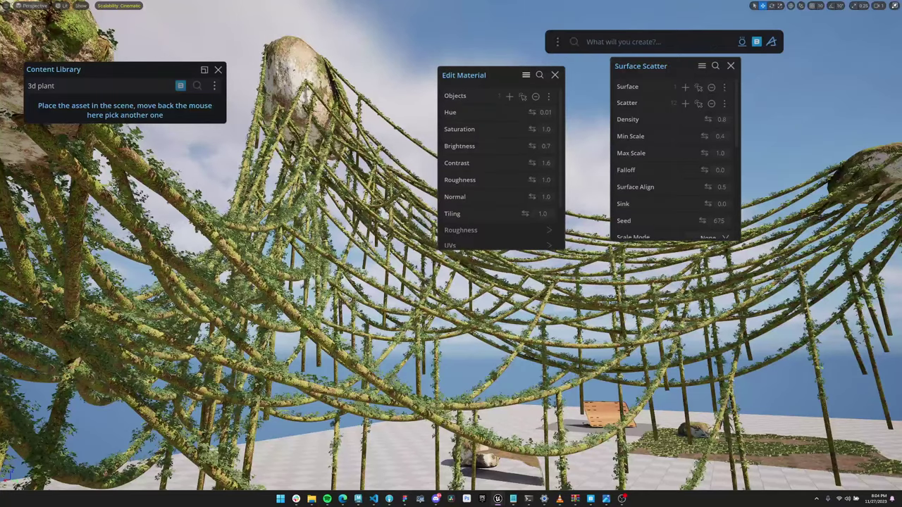
pyautogui.moveTo(451, 317); pyautogui.dragTo(451, 352, button='right')
pyautogui.click(554, 74)
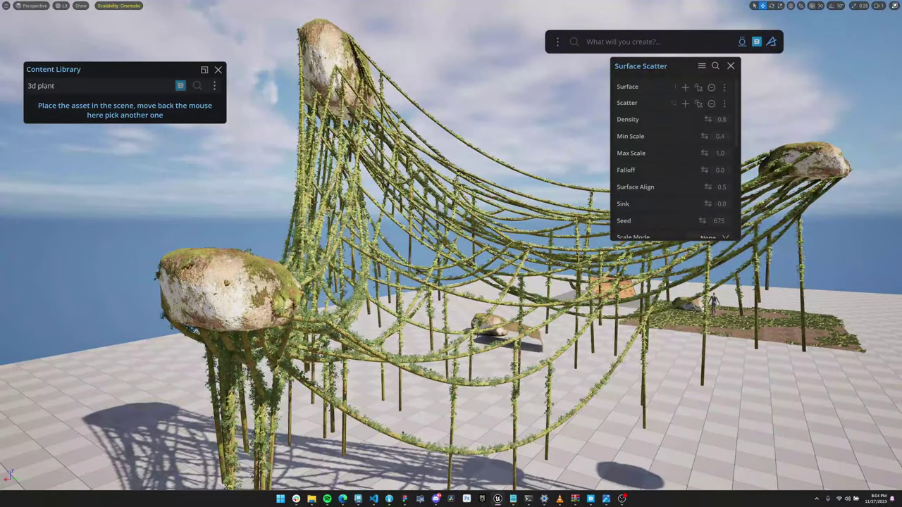
# - Set the plant scatter's Angle Mask to 180 in Feature Masking and check the overgrown cables from several sides
pyautogui.scroll(-3, 677, 158)
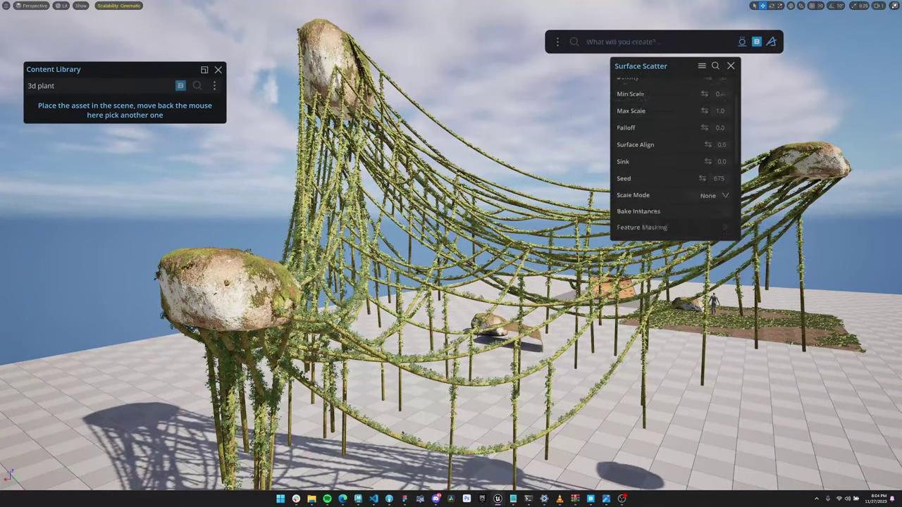
pyautogui.moveTo(725, 201); pyautogui.dragTo(702, 201)
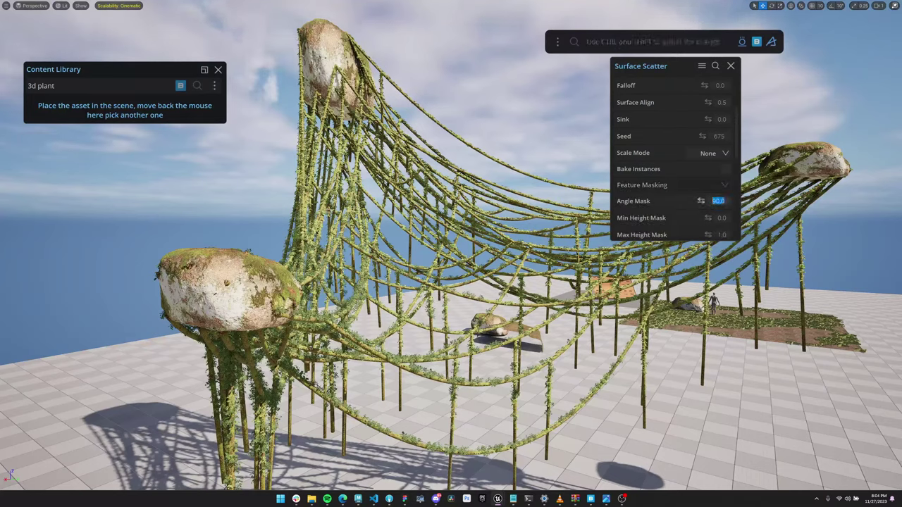
pyautogui.write('18')
pyautogui.press('Return')
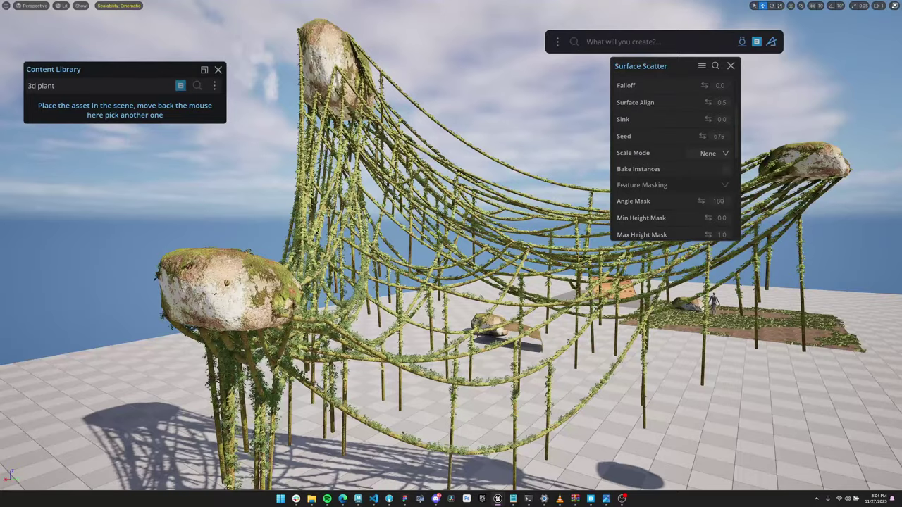
pyautogui.click(642, 185)
pyautogui.moveTo(451, 303); pyautogui.dragTo(366, 303, button='right')
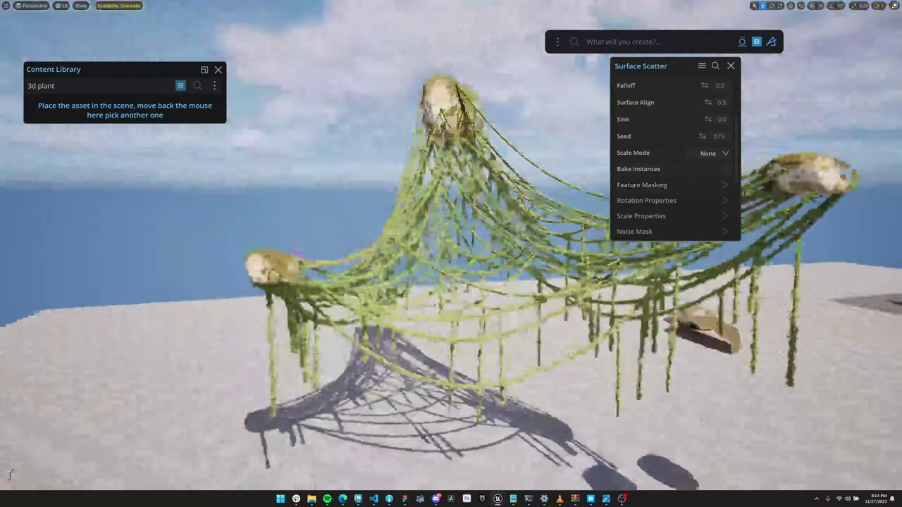
pyautogui.moveTo(723, 258); pyautogui.dragTo(486, 246, button='right')
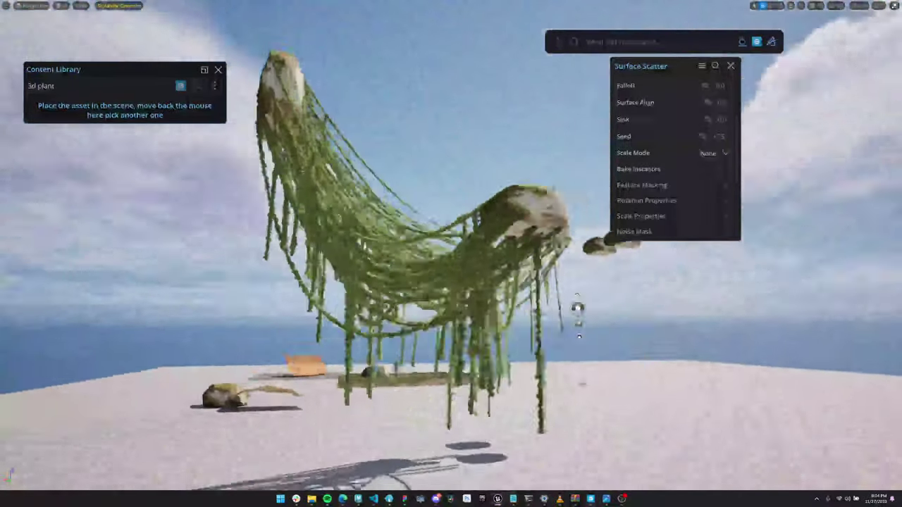
pyautogui.keyDown('alt'); pyautogui.moveTo(486, 247); pyautogui.dragTo(471, 285); pyautogui.keyUp('alt')
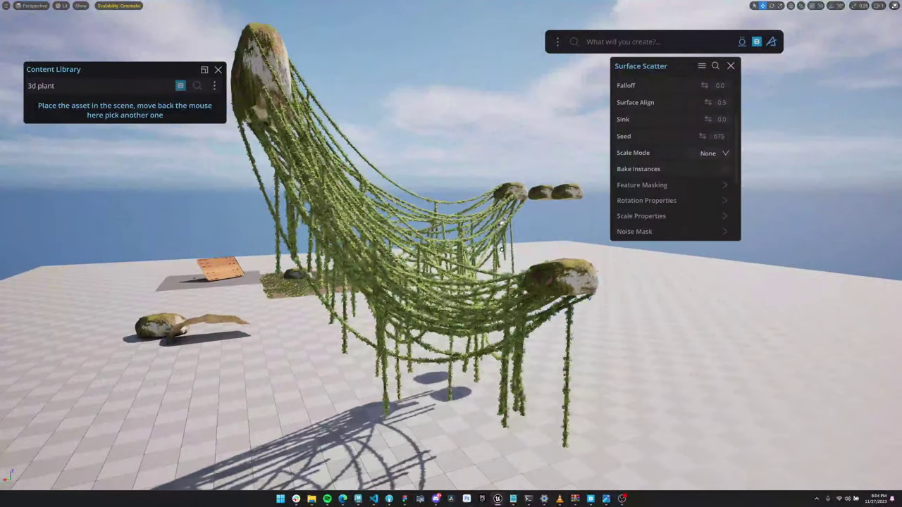
# - Close the Surface Scatter settings and the Content Library
pyautogui.click(730, 65)
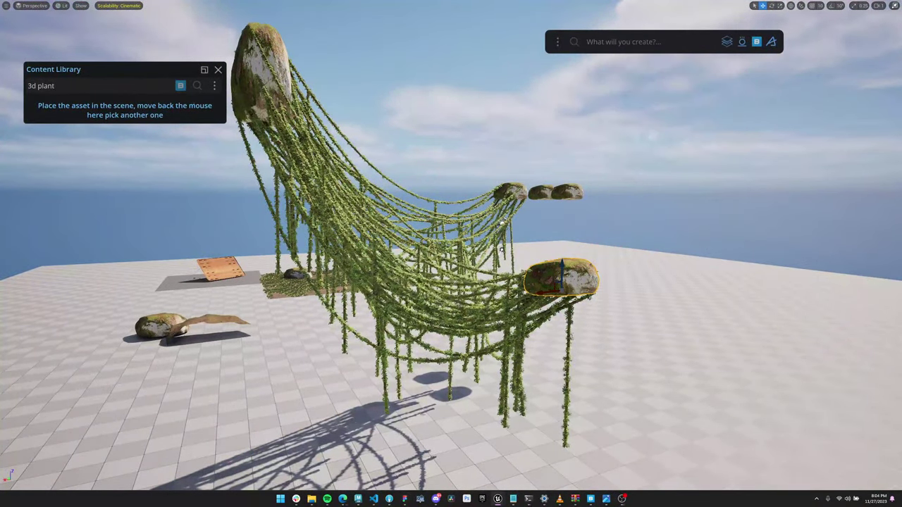
pyautogui.click(181, 86)
pyautogui.click(219, 69)
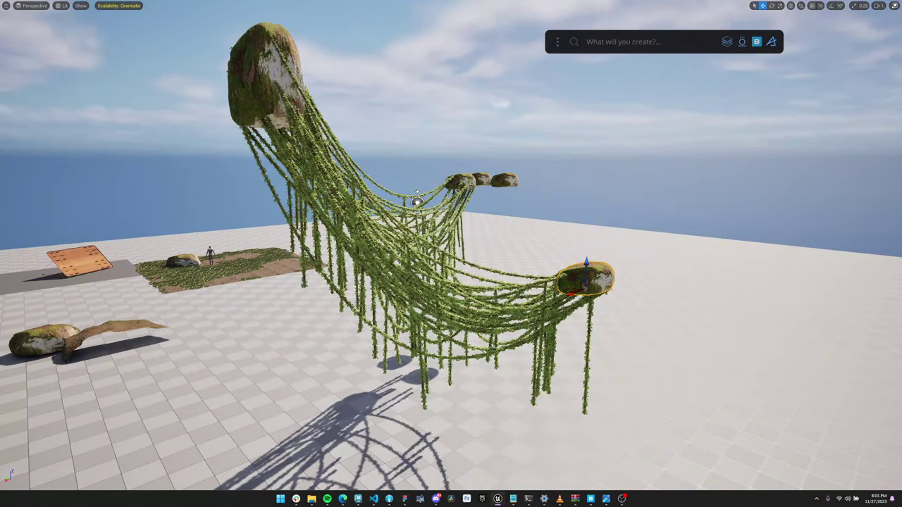
# - Move the selected end boulder farther away from the others, lower it, and check how the overgrown cables follow
pyautogui.moveTo(586, 290); pyautogui.dragTo(880, 45)
pyautogui.scroll(-1, 880, 46)
pyautogui.keyDown('alt'); pyautogui.moveTo(839, 56); pyautogui.dragTo(789, 57, button='right'); pyautogui.keyUp('alt')
pyautogui.keyDown('alt'); pyautogui.moveTo(352, 232); pyautogui.dragTo(832, 232); pyautogui.keyUp('alt')
pyautogui.keyDown('alt'); pyautogui.moveTo(450, 254); pyautogui.dragTo(394, 201); pyautogui.keyUp('alt')
pyautogui.scroll(1, 451, 254)
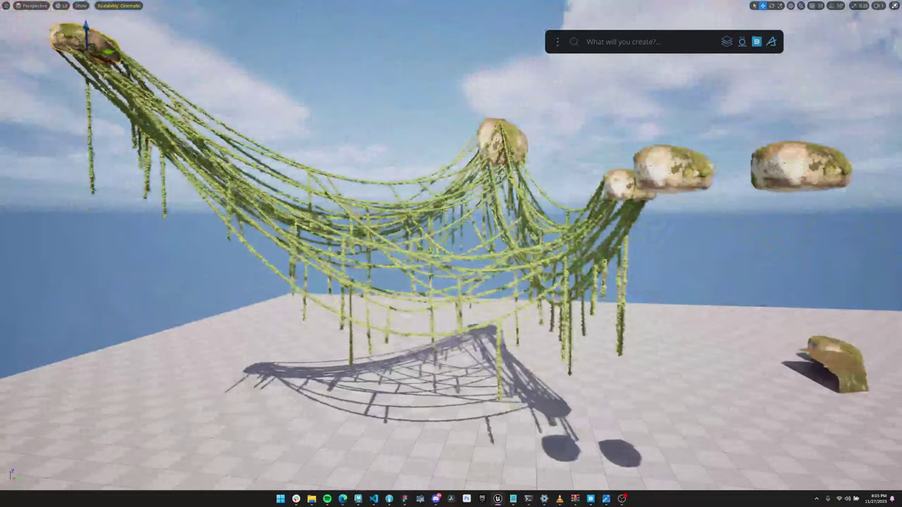
pyautogui.keyDown('alt'); pyautogui.moveTo(451, 253); pyautogui.dragTo(490, 246, button='middle'); pyautogui.keyUp('alt')
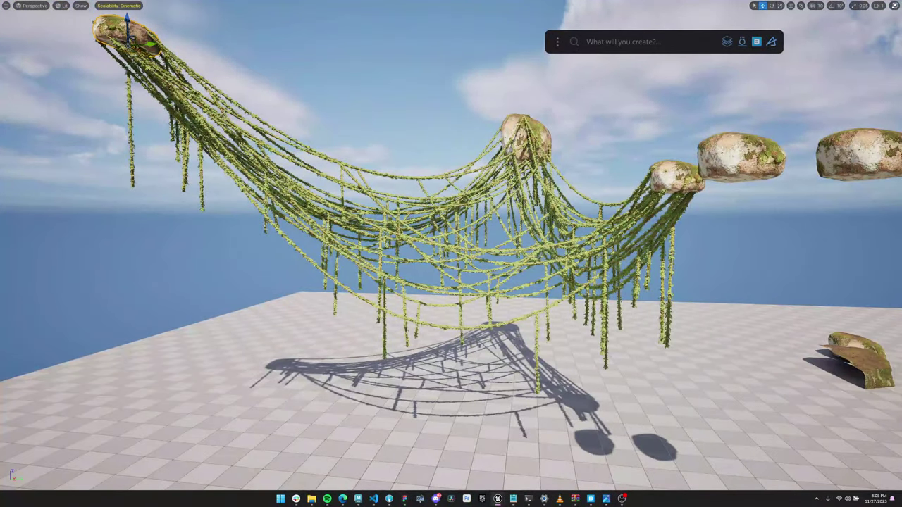
pyautogui.moveTo(128, 45); pyautogui.dragTo(132, 140)
pyautogui.scroll(-1, 133, 139)
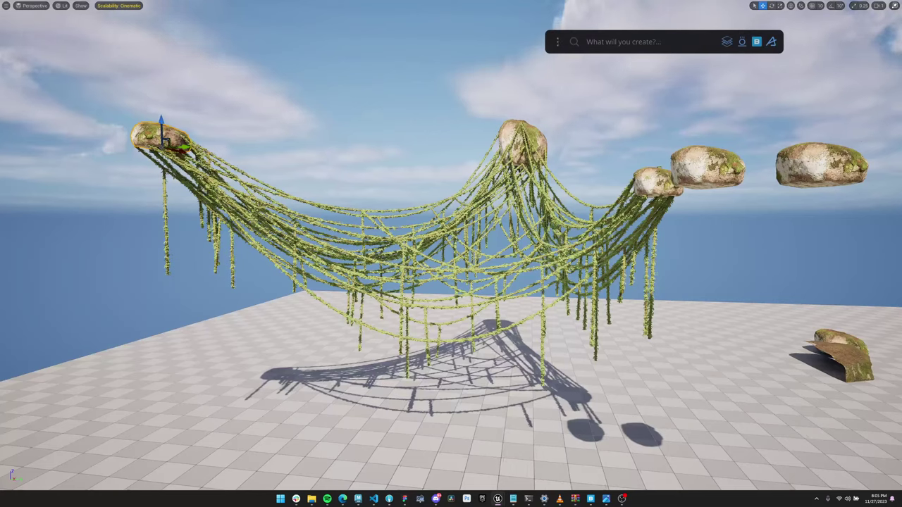
# - Select the three boulders joined by cables and search the Content Library for "3d plant"
pyautogui.click(654, 182)
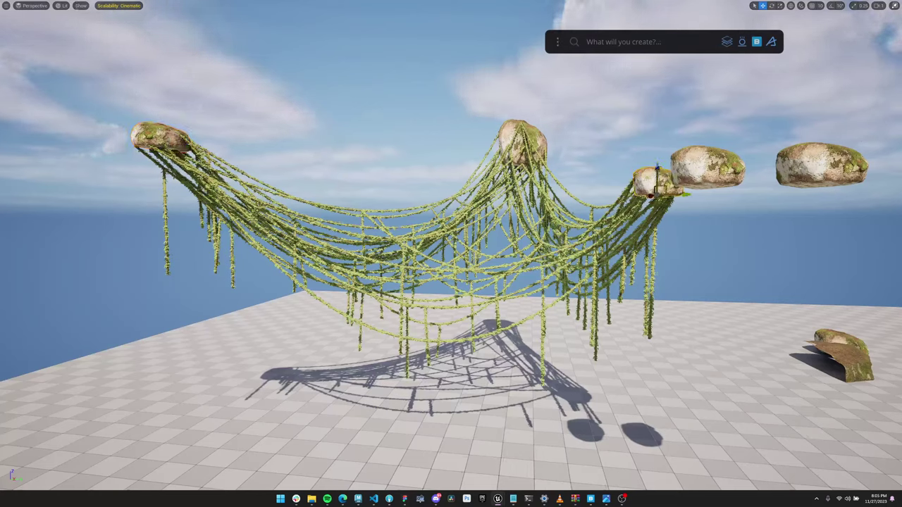
pyautogui.keyDown('shift'); pyautogui.click(523, 143); pyautogui.keyUp('shift')
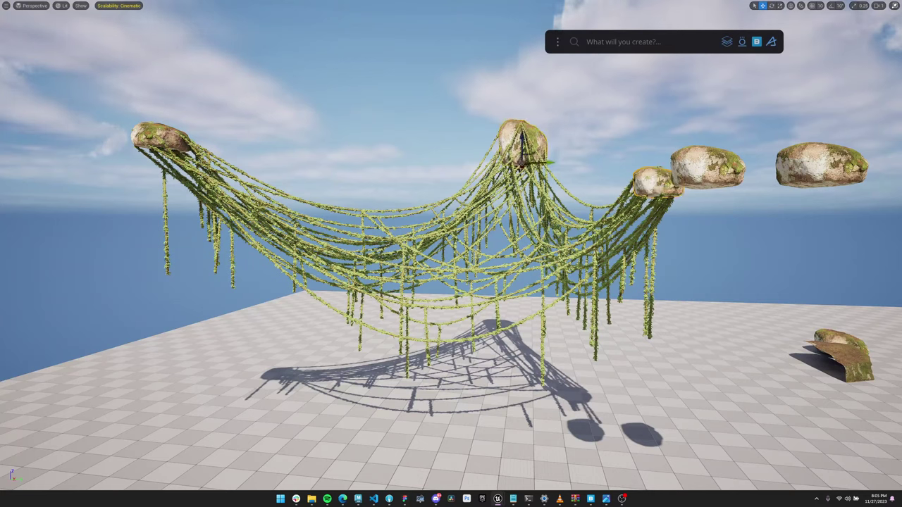
pyautogui.keyDown('shift'); pyautogui.click(162, 137); pyautogui.keyUp('shift')
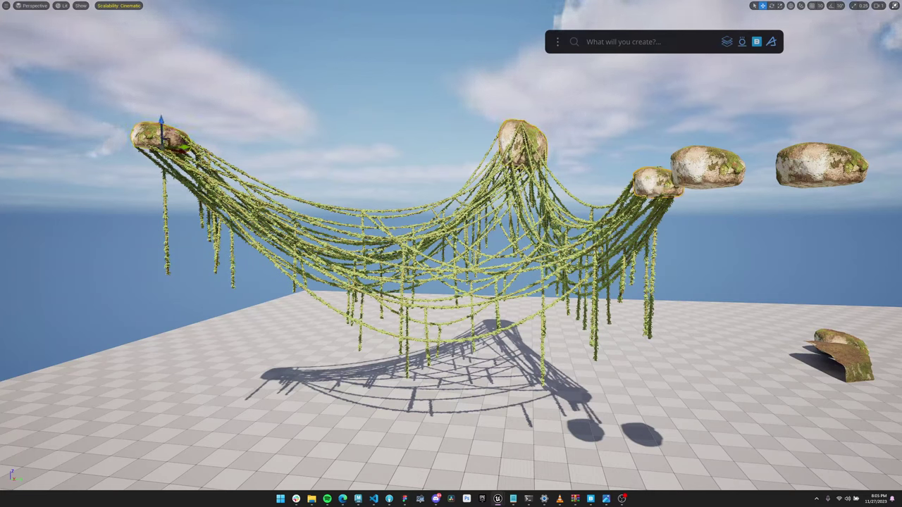
pyautogui.click(757, 41)
pyautogui.scroll(-5, 172, 299)
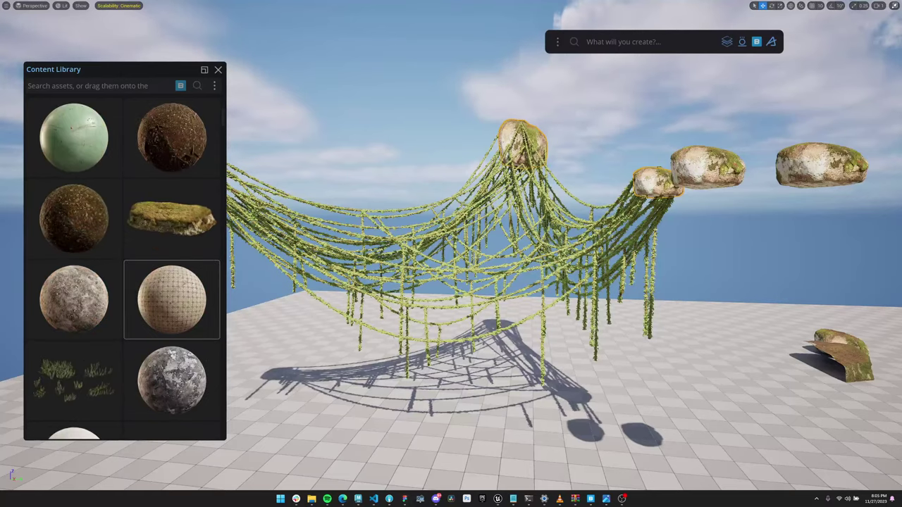
pyautogui.scroll(-2, 172, 299)
pyautogui.scroll(-1, 172, 220)
pyautogui.scroll(2, 172, 219)
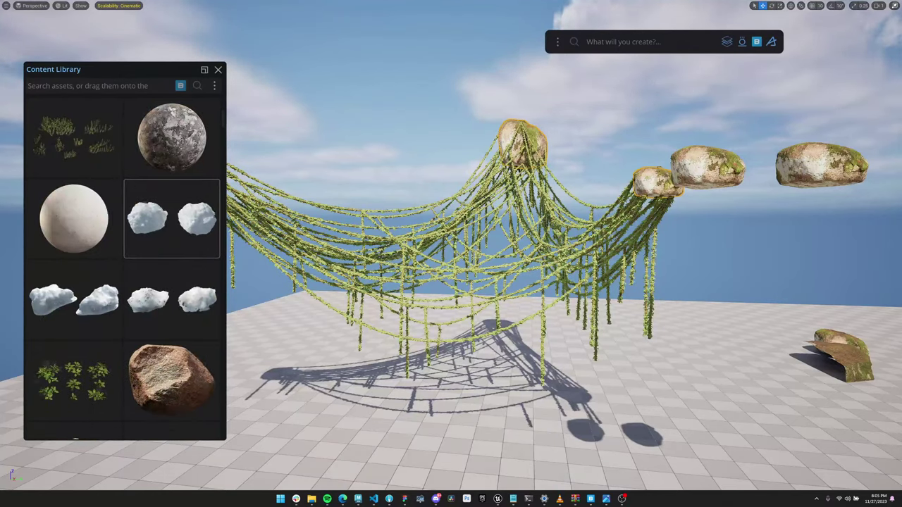
pyautogui.scroll(3, 172, 219)
pyautogui.click(91, 86)
pyautogui.write('3d plant')
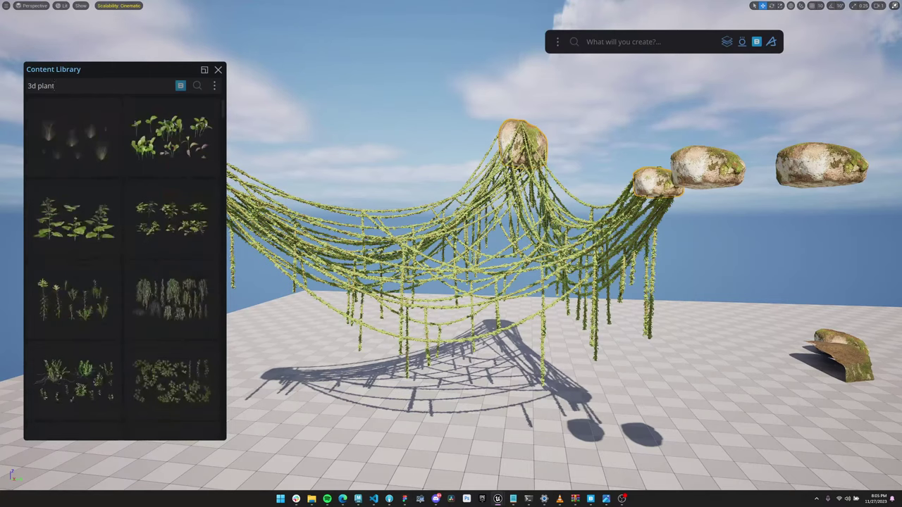
# - Scatter a small leafy plant asset on the three selected boulders and close the Content Library
pyautogui.scroll(-3, 74, 219)
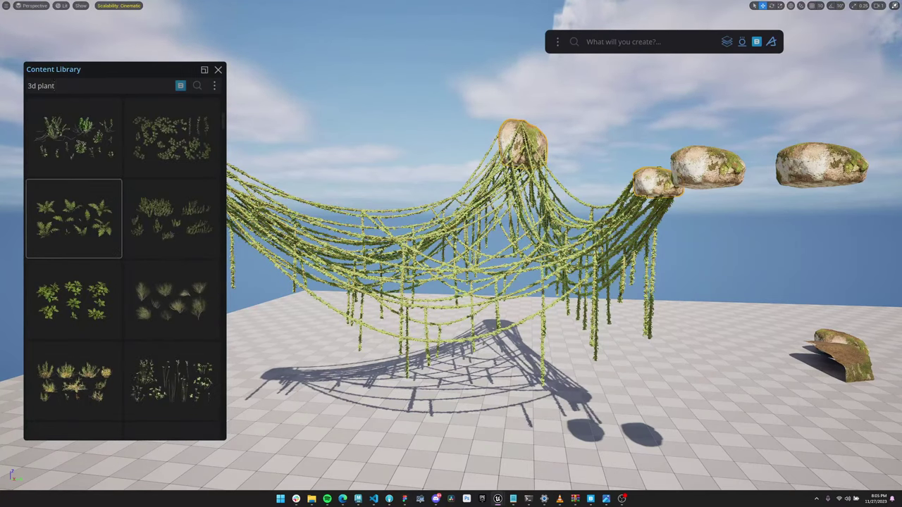
pyautogui.scroll(-6, 171, 299)
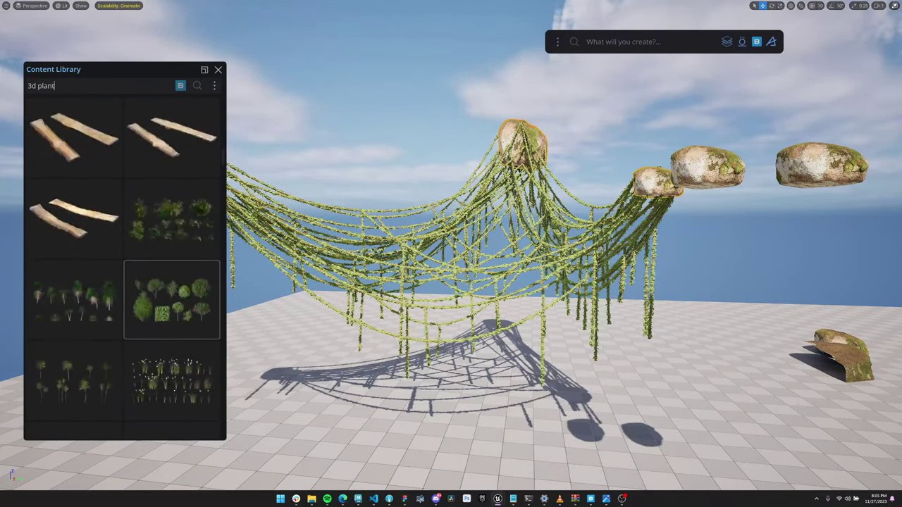
pyautogui.scroll(-5, 171, 299)
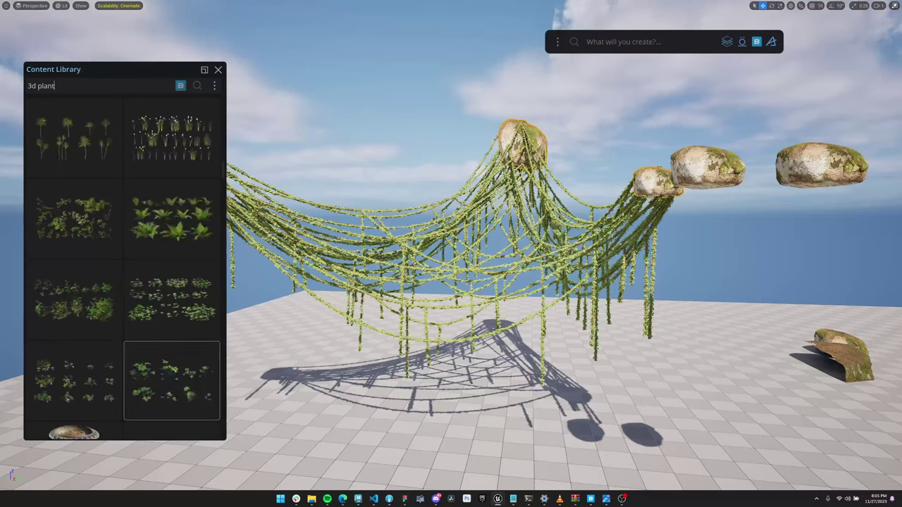
pyautogui.moveTo(171, 373); pyautogui.dragTo(565, 141)
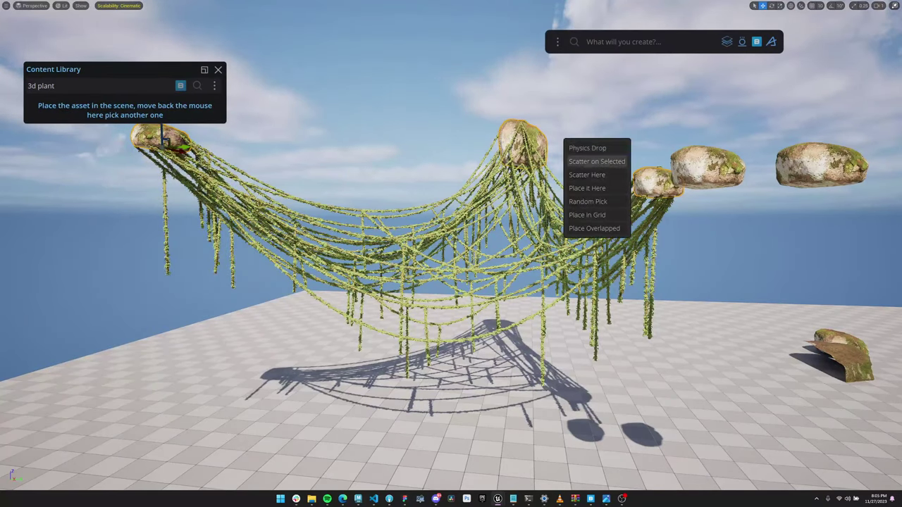
pyautogui.click(596, 161)
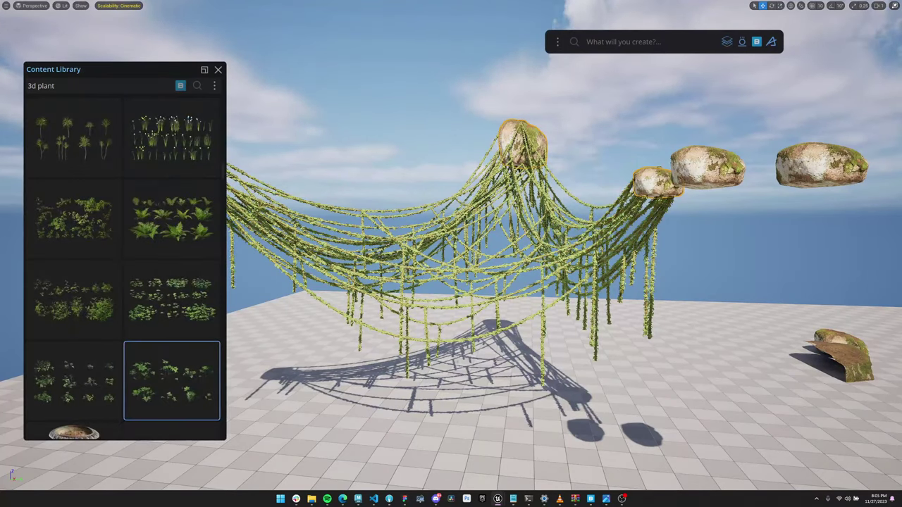
pyautogui.click(218, 69)
# - Frame the middle boulder and increase the density of its plant scatter until leaves cover most of the rock
pyautogui.moveTo(160, 130); pyautogui.dragTo(53, 157, button='middle')
pyautogui.moveTo(436, 211); pyautogui.dragTo(479, 217, button='right')
pyautogui.click(433, 136)
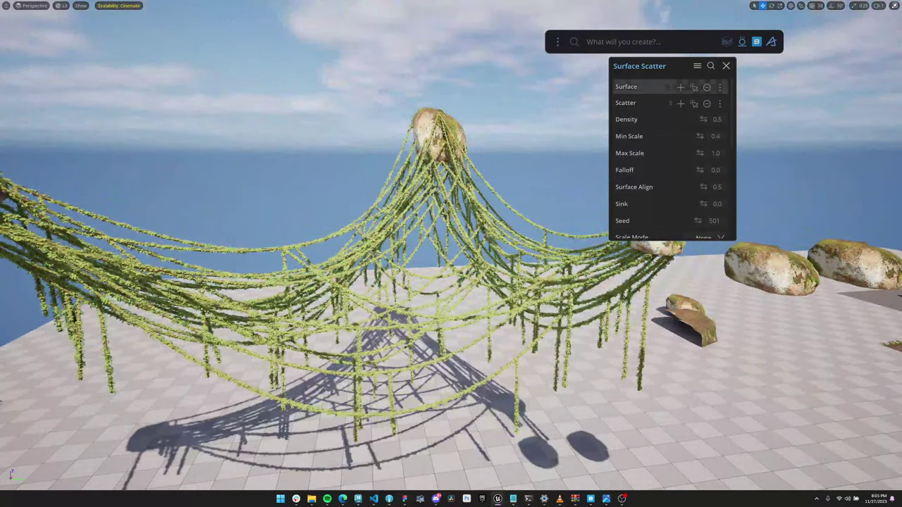
pyautogui.press('f')
pyautogui.keyDown('alt'); pyautogui.moveTo(434, 137); pyautogui.dragTo(296, 176); pyautogui.keyUp('alt')
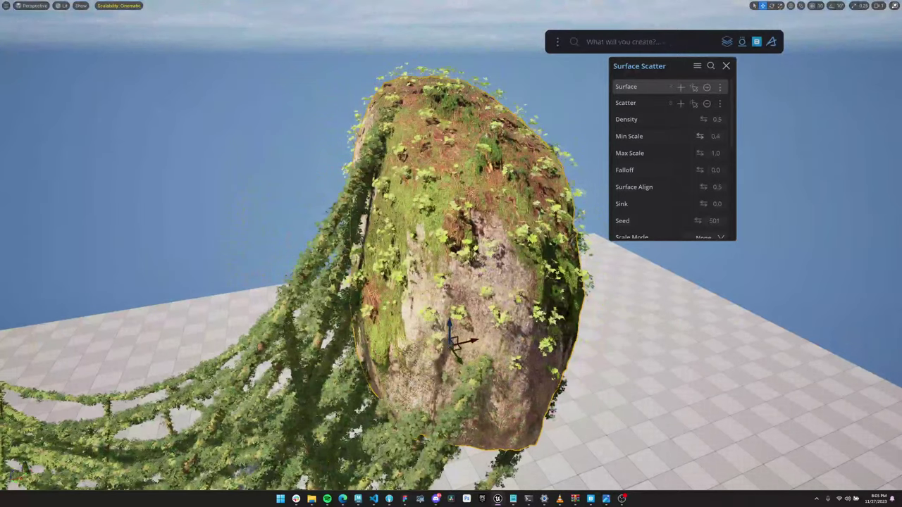
pyautogui.moveTo(703, 119); pyautogui.dragTo(728, 120)
# - Set the boulder scatter's Angle Mask to 130 in Feature Masking, check the coverage, and close Surface Scatter
pyautogui.scroll(-3, 669, 197)
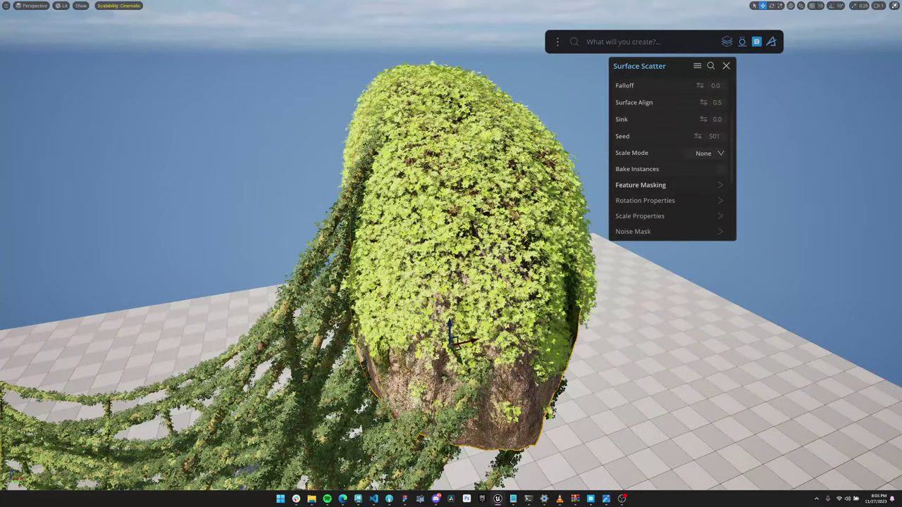
pyautogui.click(652, 185)
pyautogui.click(714, 201)
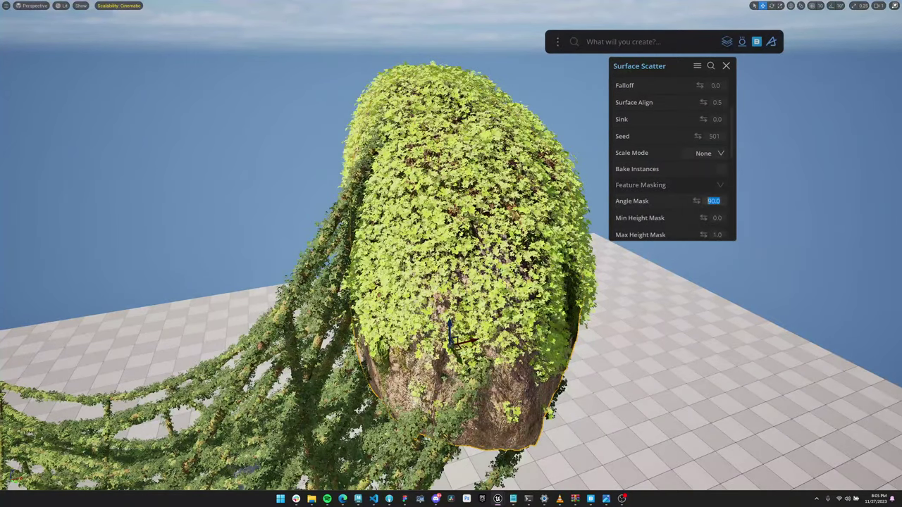
pyautogui.write('130')
pyautogui.scroll(-5, 450, 282)
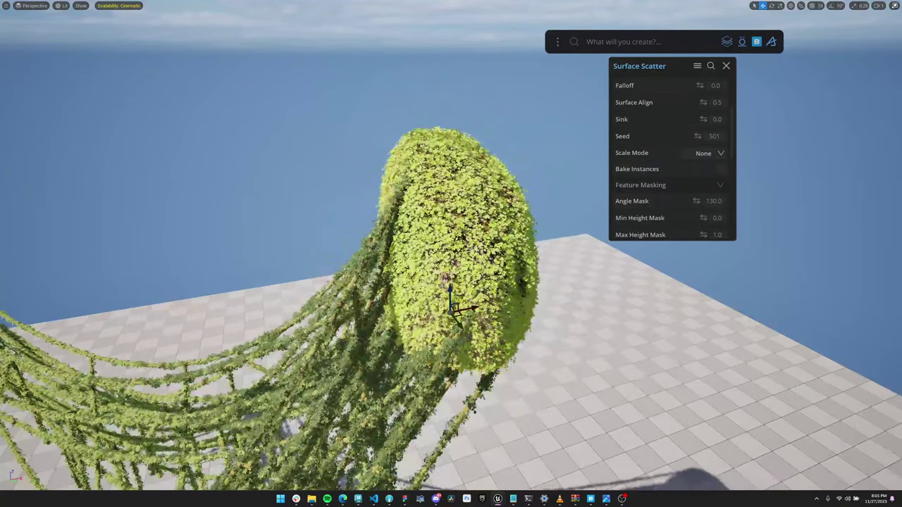
pyautogui.keyDown('alt'); pyautogui.moveTo(451, 282); pyautogui.dragTo(539, 218); pyautogui.keyUp('alt')
pyautogui.click(725, 65)
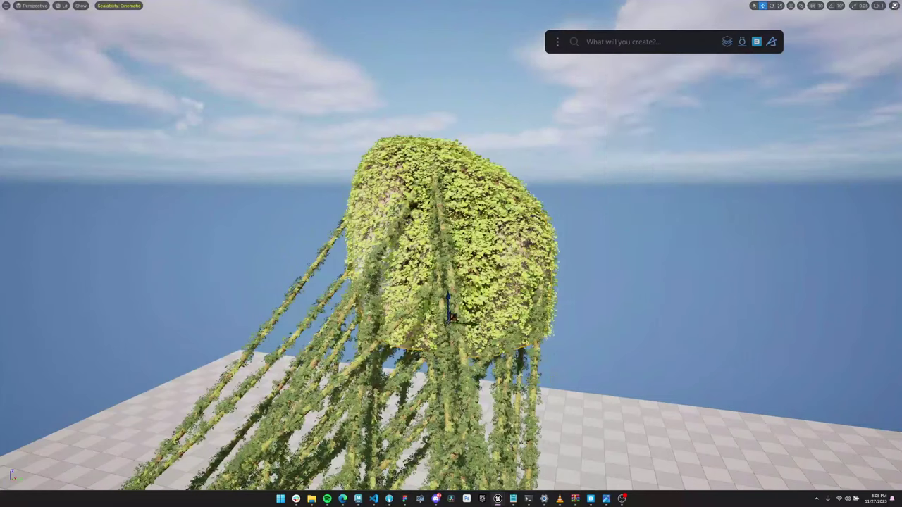
# - Lower the brightness of the boulder plants' material below 1.0 and close Edit Material
pyautogui.click(413, 205)
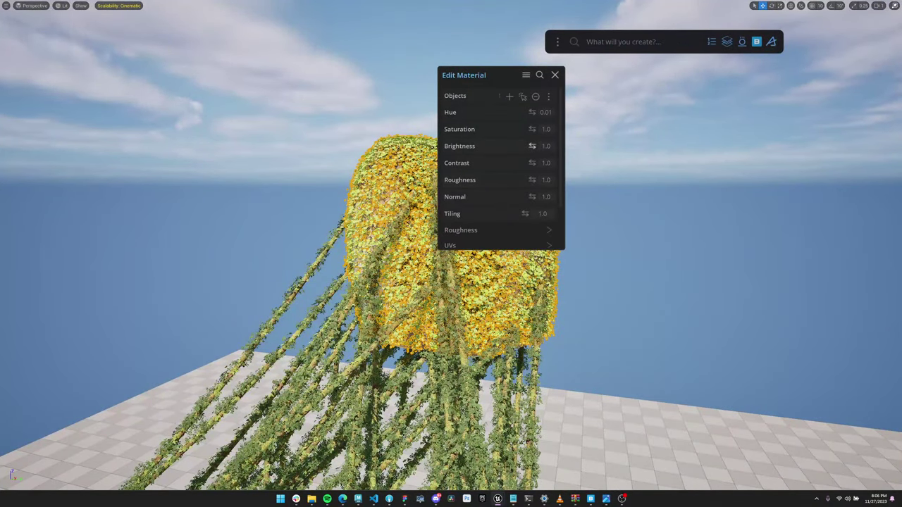
pyautogui.press('Escape')
pyautogui.moveTo(486, 76); pyautogui.dragTo(639, 90)
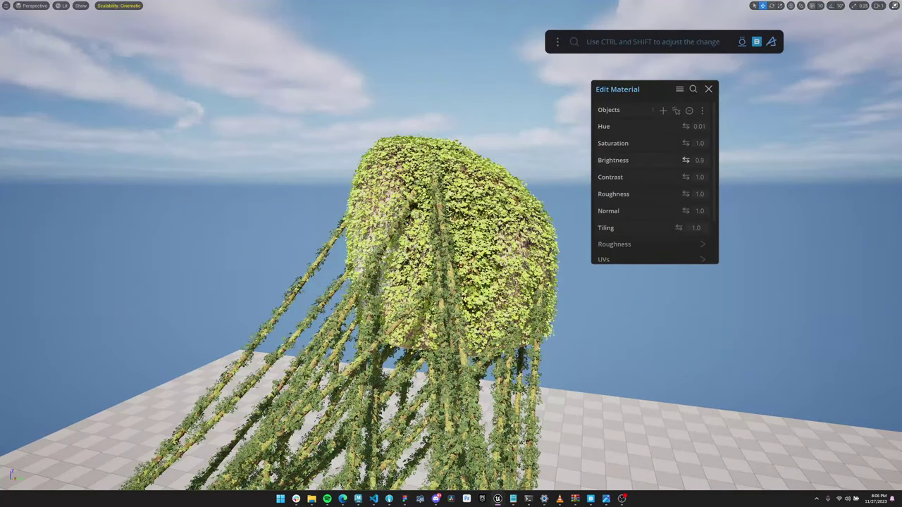
pyautogui.moveTo(686, 160); pyautogui.dragTo(665, 160)
pyautogui.click(709, 89)
# - Raise the cable-connected boulder nearest the loose floating rocks and deselect it
pyautogui.scroll(-5, 451, 253)
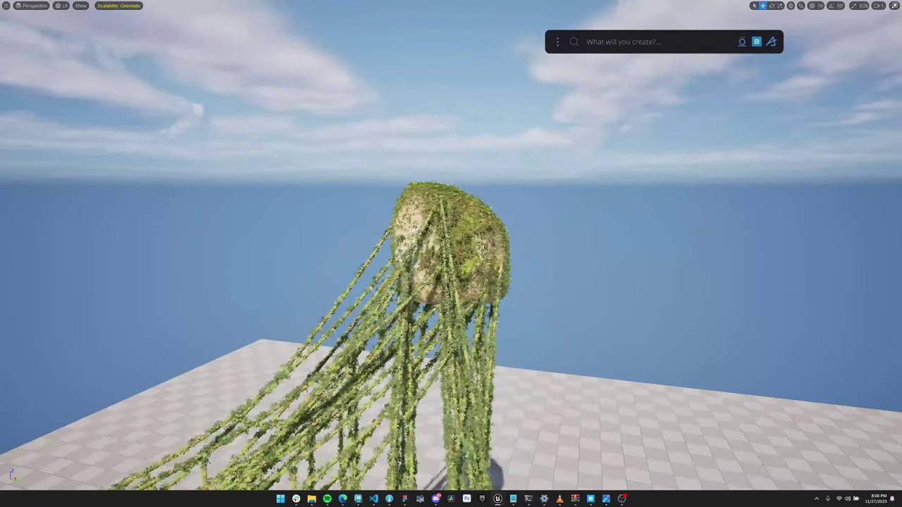
pyautogui.moveTo(451, 240); pyautogui.dragTo(501, 169, button='middle')
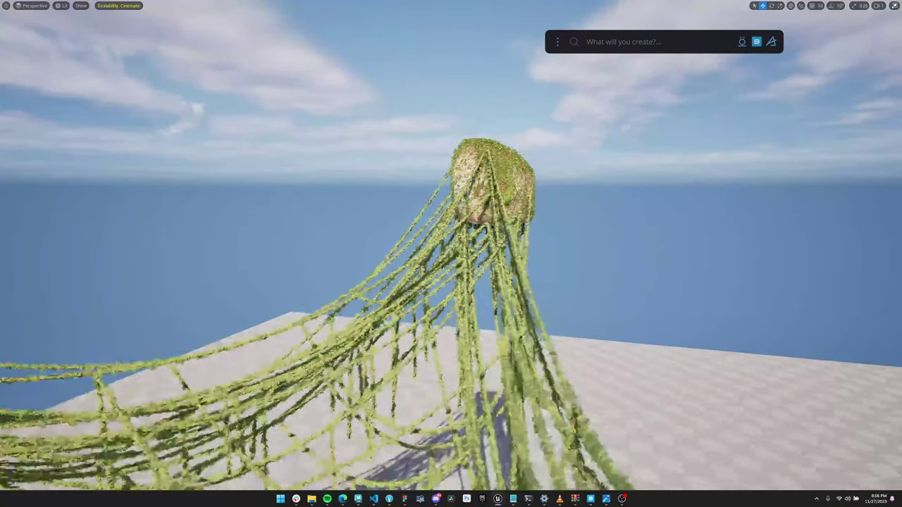
pyautogui.keyDown('alt'); pyautogui.moveTo(451, 254); pyautogui.dragTo(528, 155); pyautogui.keyUp('alt')
pyautogui.scroll(-2, 451, 253)
pyautogui.click(767, 185)
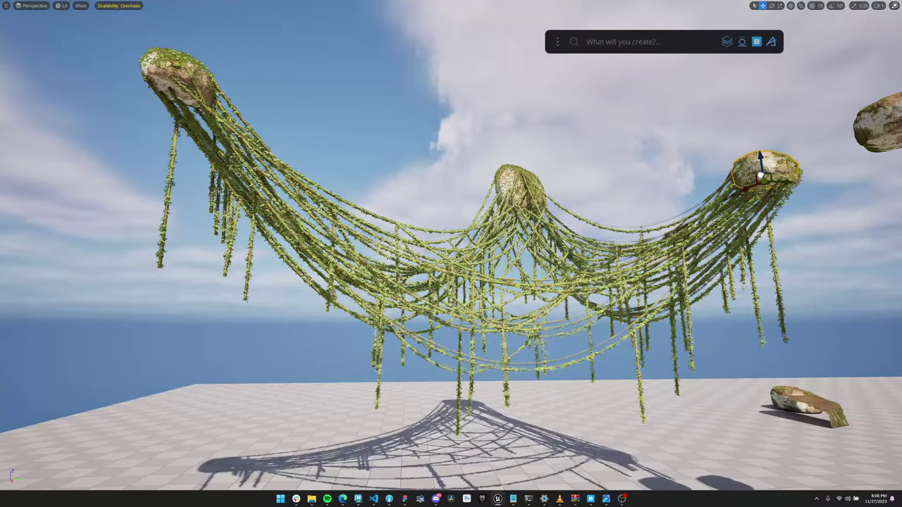
pyautogui.moveTo(763, 185); pyautogui.dragTo(805, 150)
pyautogui.press('Escape')
pyautogui.scroll(-2, 450, 253)
pyautogui.moveTo(451, 254); pyautogui.dragTo(442, 250, button='middle')
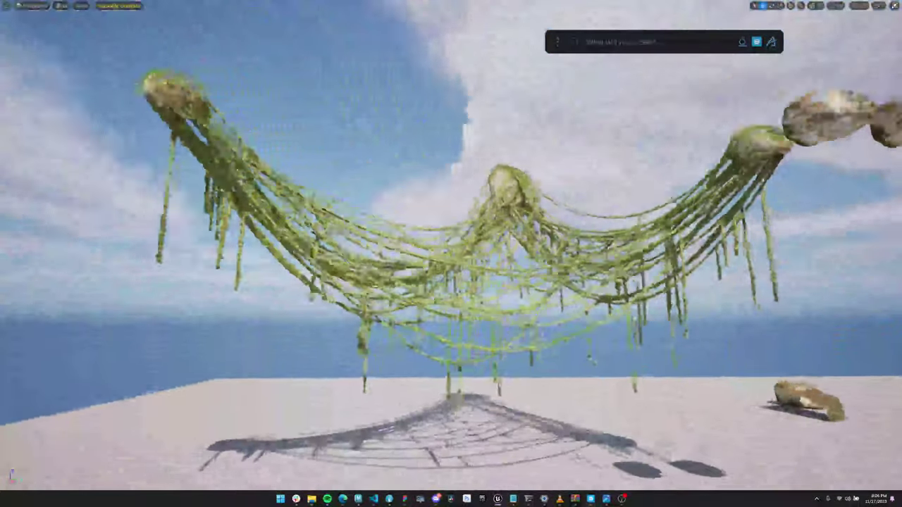
# - Open the overgrown cables' Cable Tool settings, collapse the Output section, and expand the Scatter section
pyautogui.press('w')
pyautogui.moveTo(451, 253); pyautogui.dragTo(423, 254, button='right')
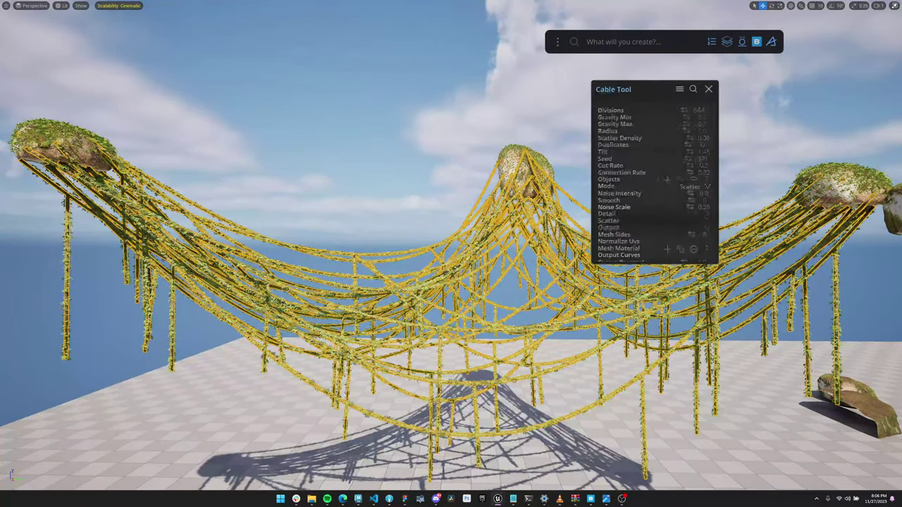
pyautogui.scroll(-5, 655, 184)
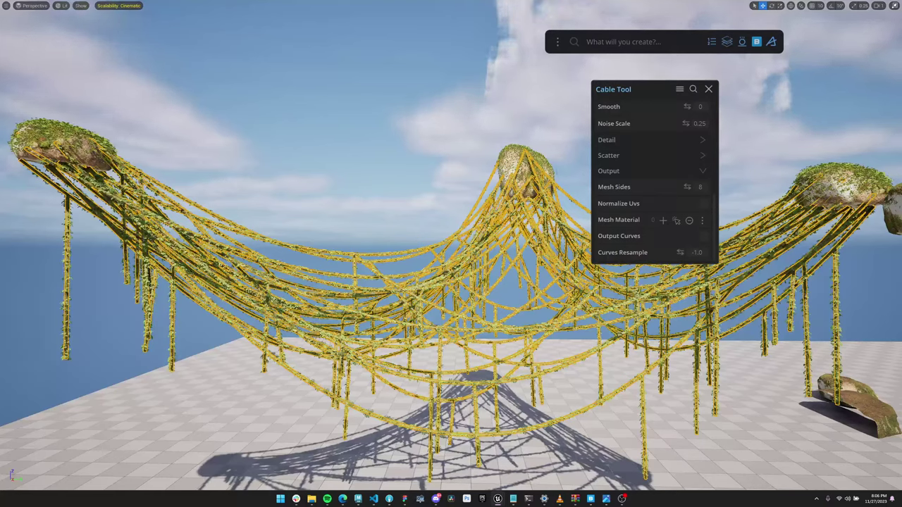
pyautogui.click(610, 171)
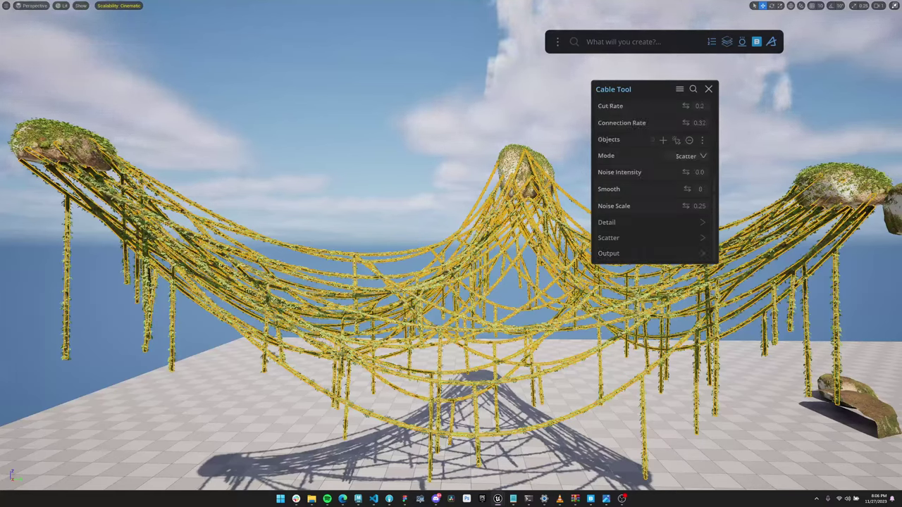
pyautogui.click(608, 238)
pyautogui.scroll(-3, 610, 239)
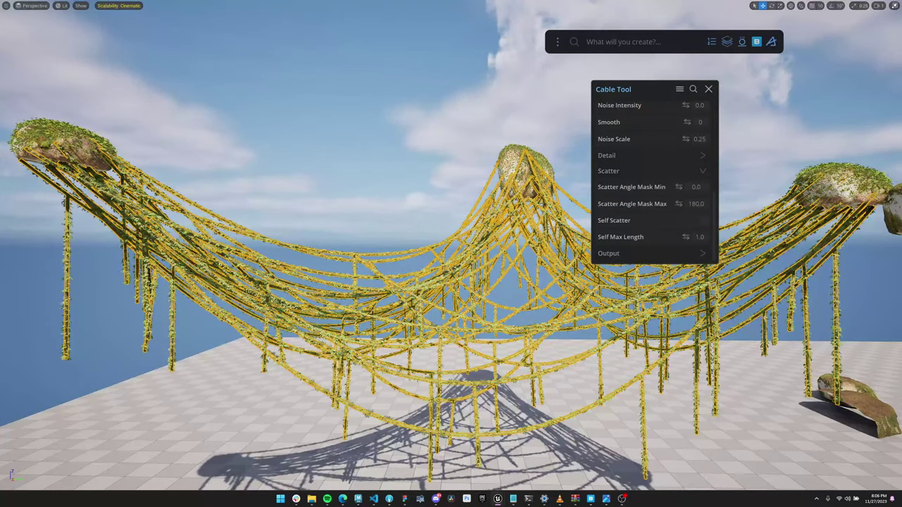
# - Deselect the cables, enable Self Scatter in the Cable Tool, and view all the boulders
pyautogui.moveTo(451, 282); pyautogui.dragTo(472, 276, button='middle')
pyautogui.press('Escape')
pyautogui.scroll(3, 612, 157)
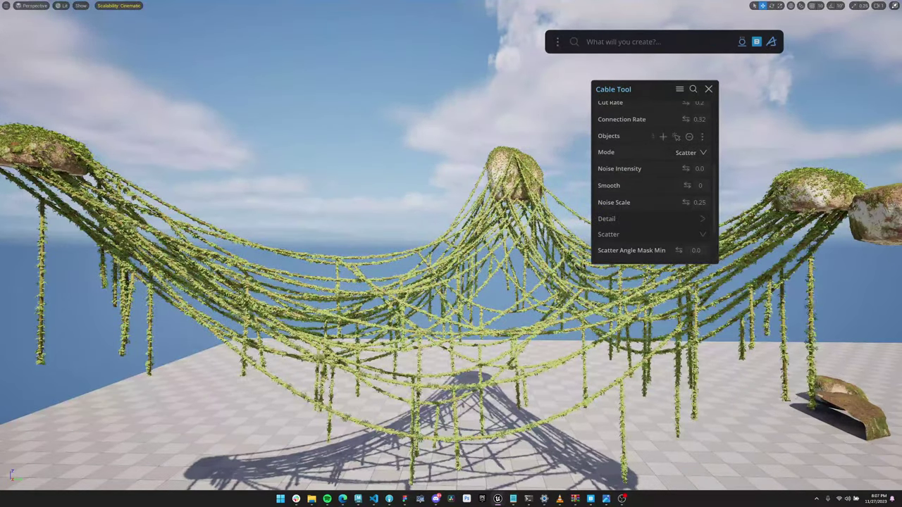
pyautogui.scroll(-3, 654, 179)
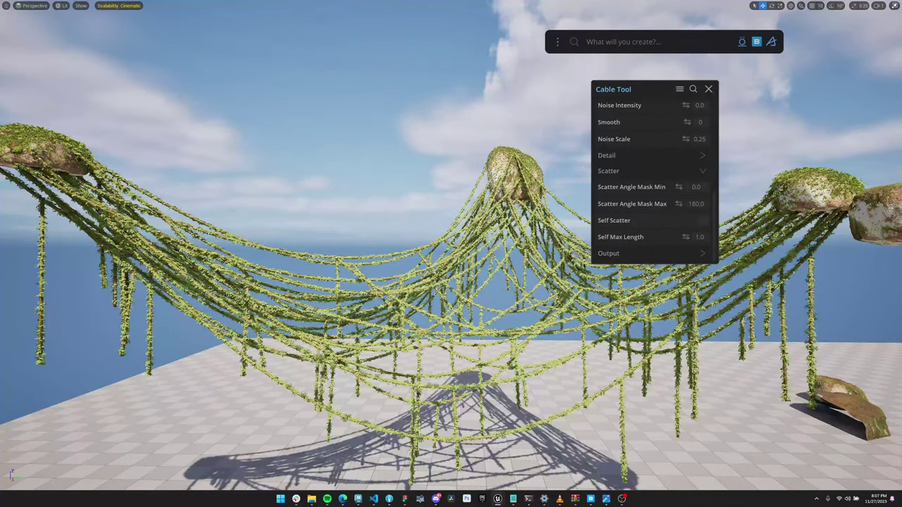
pyautogui.click(703, 221)
pyautogui.scroll(-5, 451, 282)
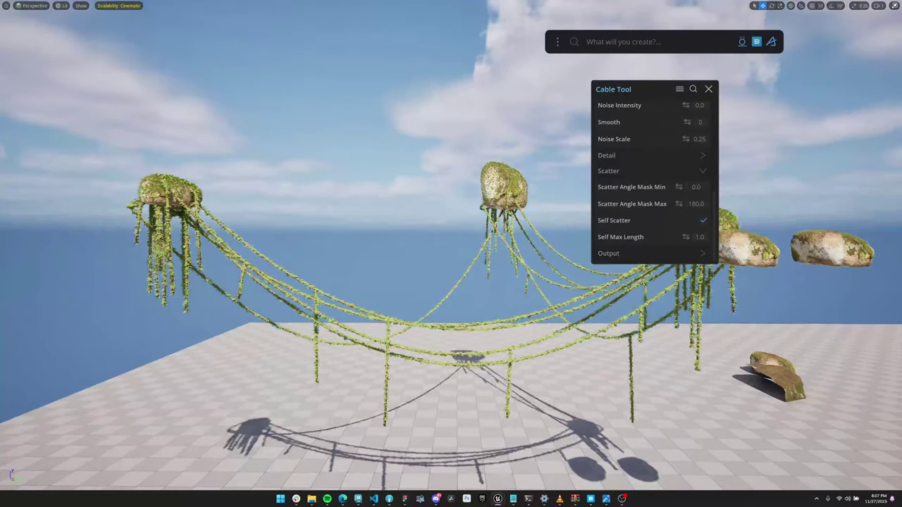
# - Move the Cable Tool settings clear of the boulders, disable Self Scatter, and frame all the connected boulders
pyautogui.keyDown('alt'); pyautogui.moveTo(451, 282); pyautogui.dragTo(461, 247); pyautogui.keyUp('alt')
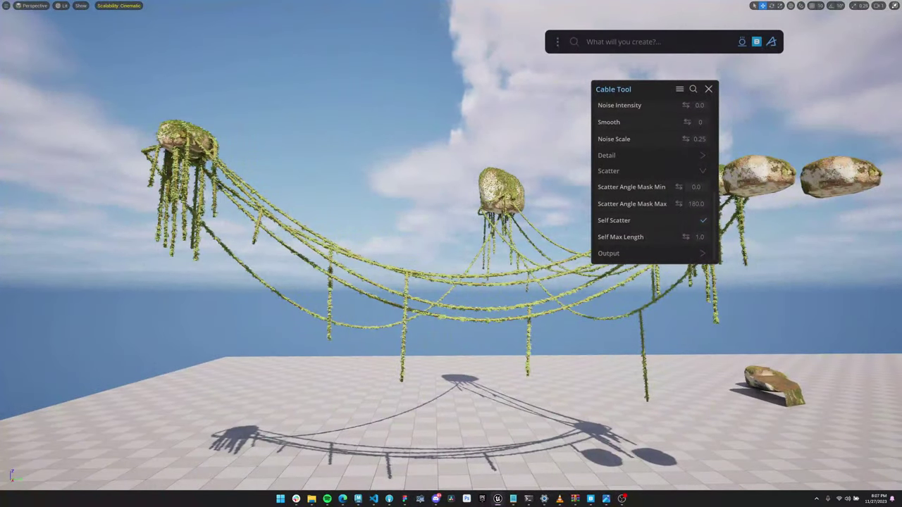
pyautogui.moveTo(641, 90); pyautogui.dragTo(317, 18)
pyautogui.keyDown('alt'); pyautogui.moveTo(451, 282); pyautogui.dragTo(420, 271); pyautogui.keyUp('alt')
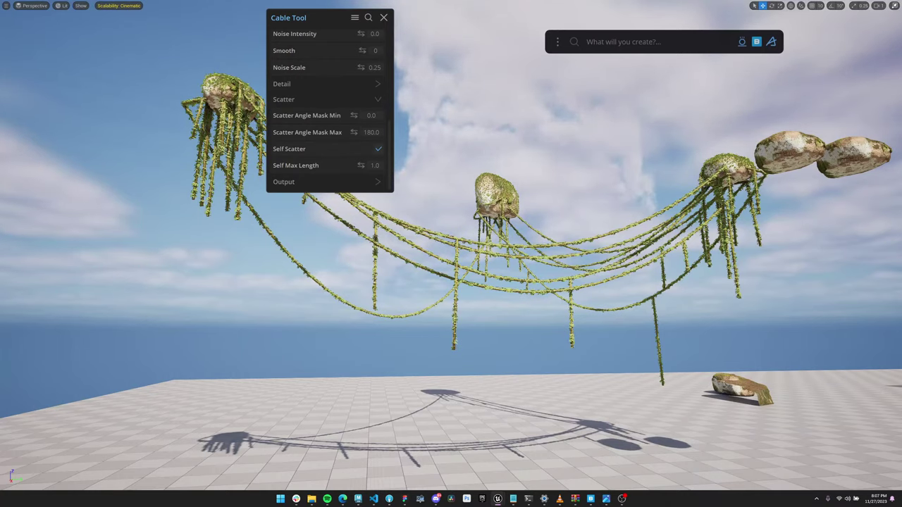
pyautogui.click(379, 149)
pyautogui.keyDown('alt'); pyautogui.moveTo(451, 282); pyautogui.dragTo(457, 334); pyautogui.keyUp('alt')
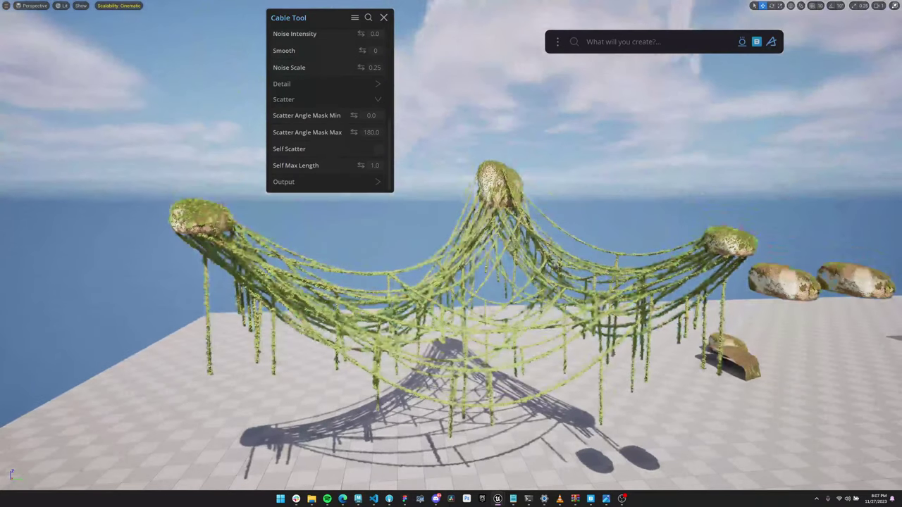
pyautogui.moveTo(451, 282)
pyautogui.keyDown('alt'); pyautogui.mouseDown(button='right')
pyautogui.moveTo(416, 282)
pyautogui.moveTo(434, 282)
pyautogui.mouseUp(button='right'); pyautogui.keyUp('alt')
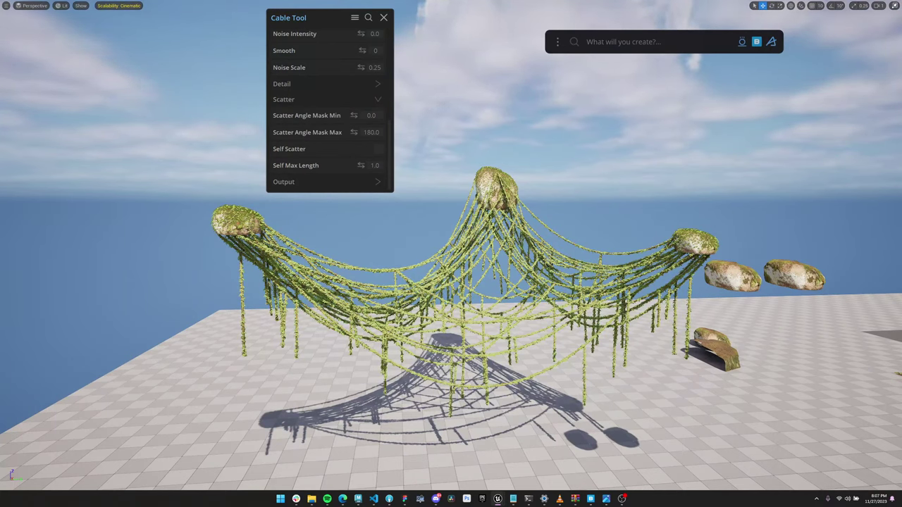
# - Switch to the YouTube Studio page in the browser and read the latest livestream chat messages
pyautogui.hotkey('alt', 'Tab')
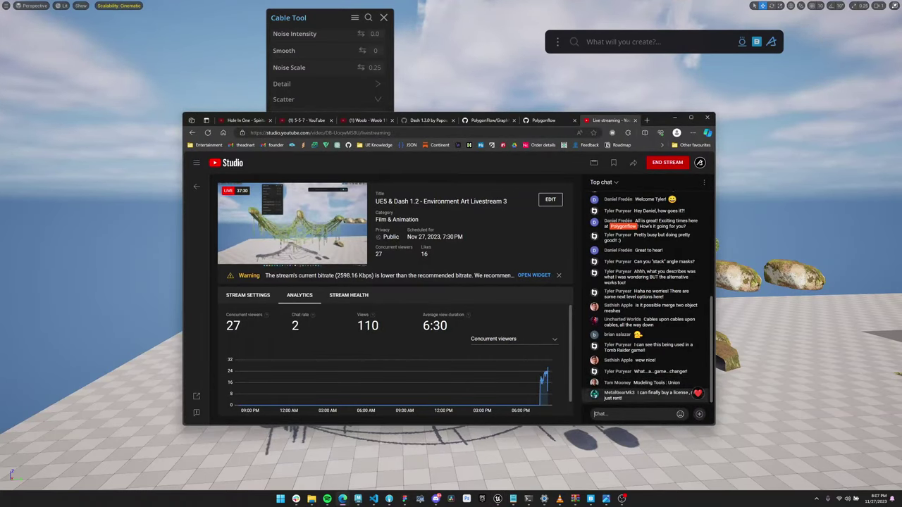
pyautogui.scroll(1, 652, 383)
pyautogui.scroll(-1, 652, 383)
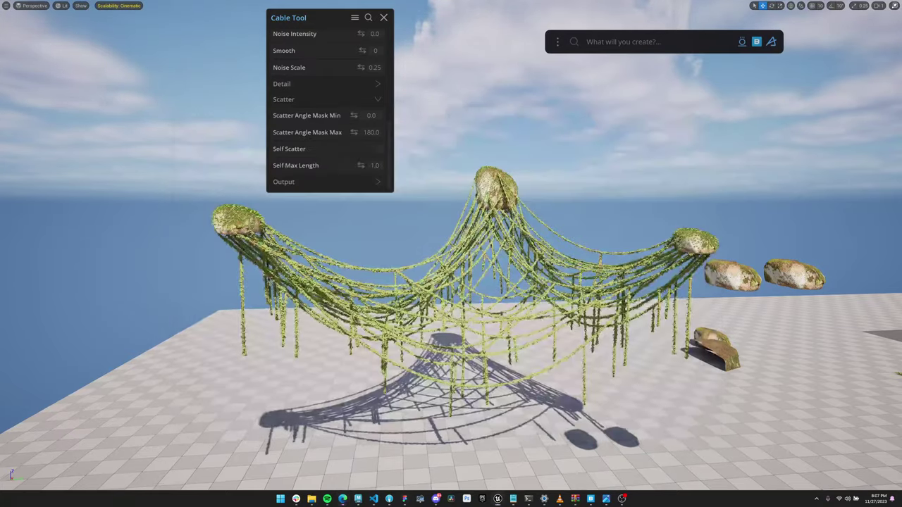
# - Delete the ivy plants scattered on the cables, leaving only the mossy cables between the boulders
pyautogui.press('w')
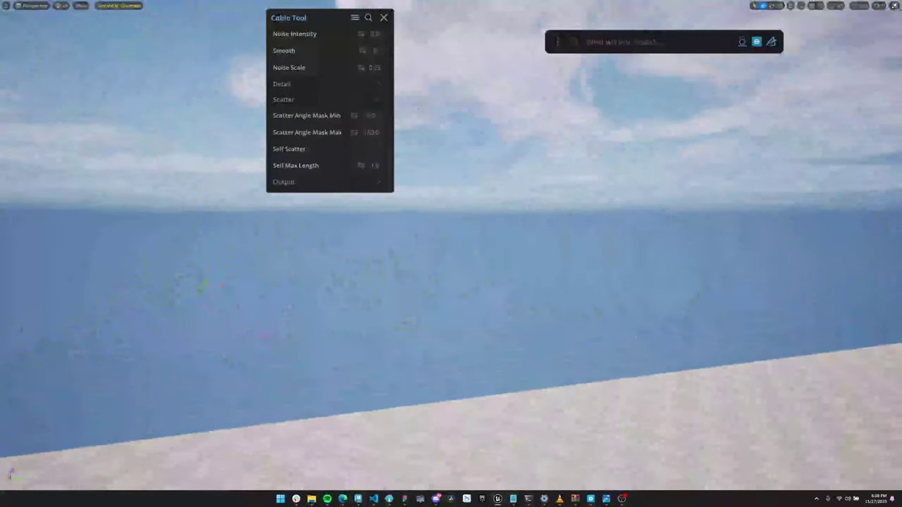
pyautogui.press('s')
pyautogui.press('w')
pyautogui.press('w')
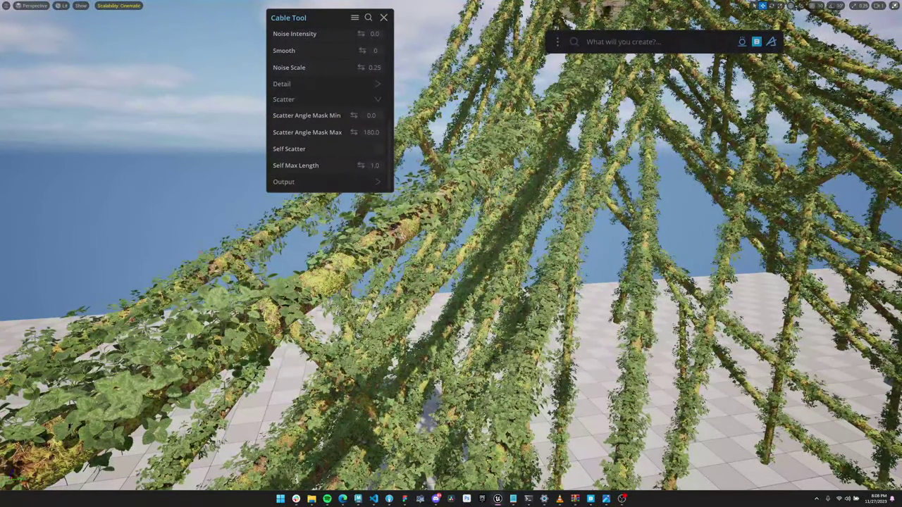
pyautogui.click(451, 261)
pyautogui.press('Delete')
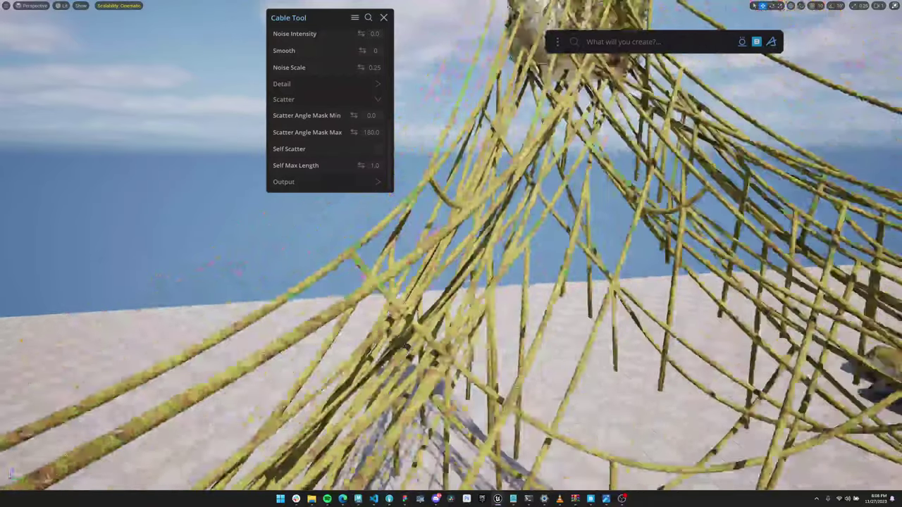
pyautogui.press('s')
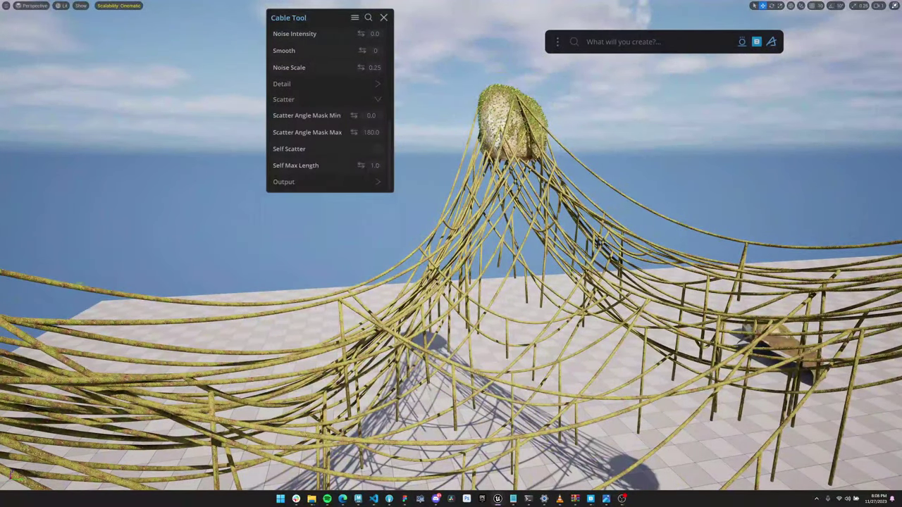
# - Create a second Cable Tool with the mossy cables selected, and arrange both Cable Tool settings side by side
pyautogui.moveTo(313, 17); pyautogui.dragTo(196, 39)
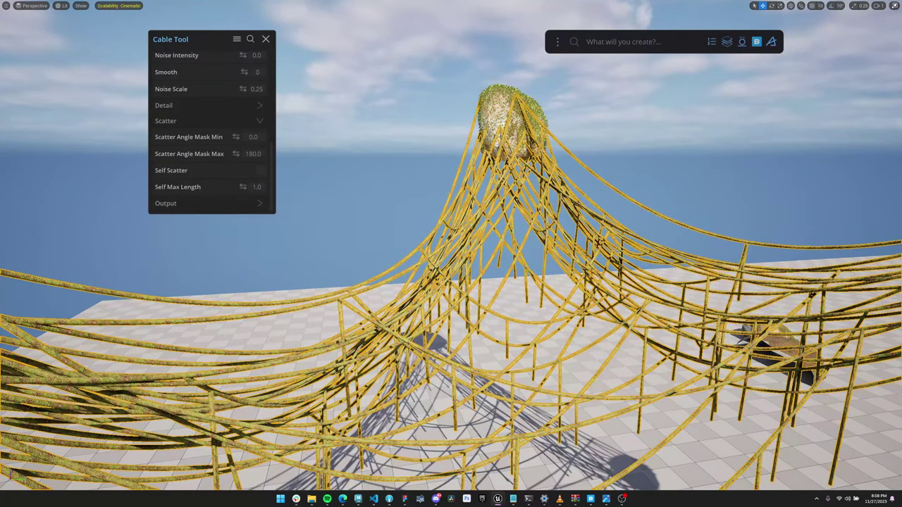
pyautogui.write('cable')
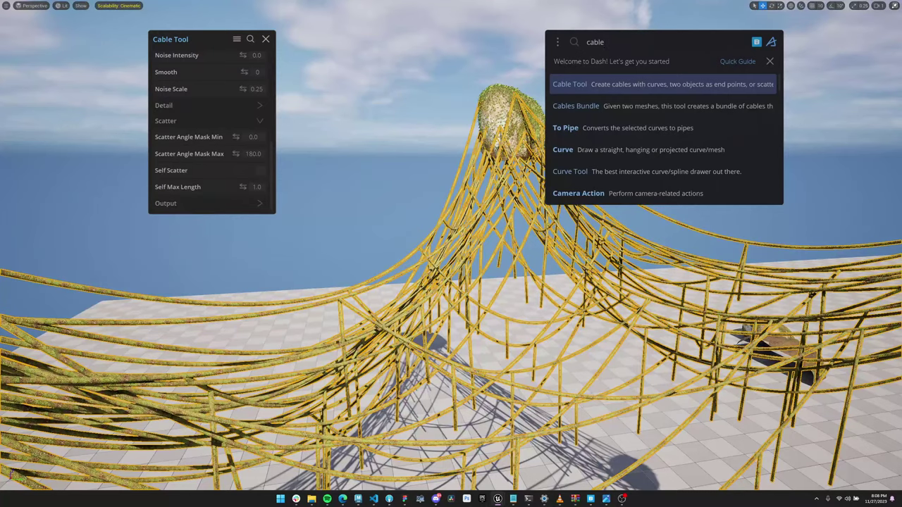
pyautogui.press('Return')
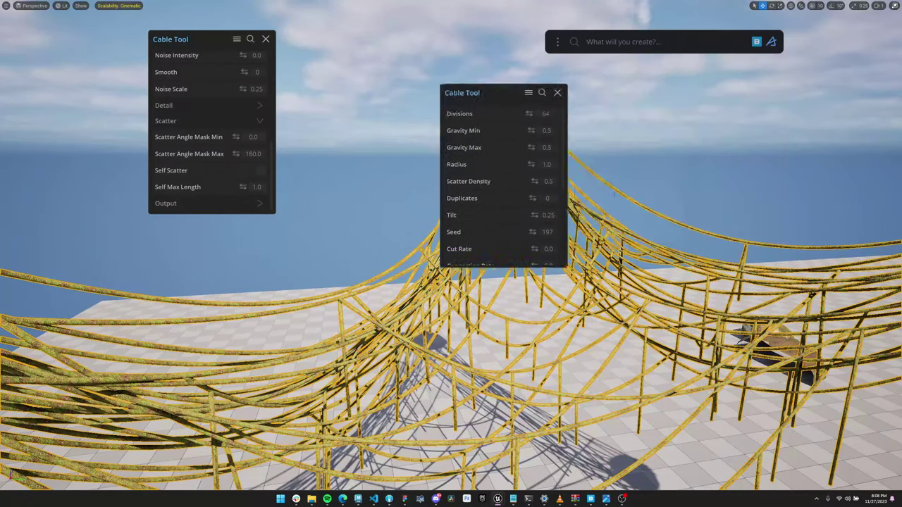
pyautogui.moveTo(201, 40); pyautogui.dragTo(107, 40)
pyautogui.moveTo(348, 41); pyautogui.dragTo(302, 35)
# - Delete the plants scattered on the cable-connected boulders
pyautogui.press('s')
pyautogui.press('d')
pyautogui.press('d')
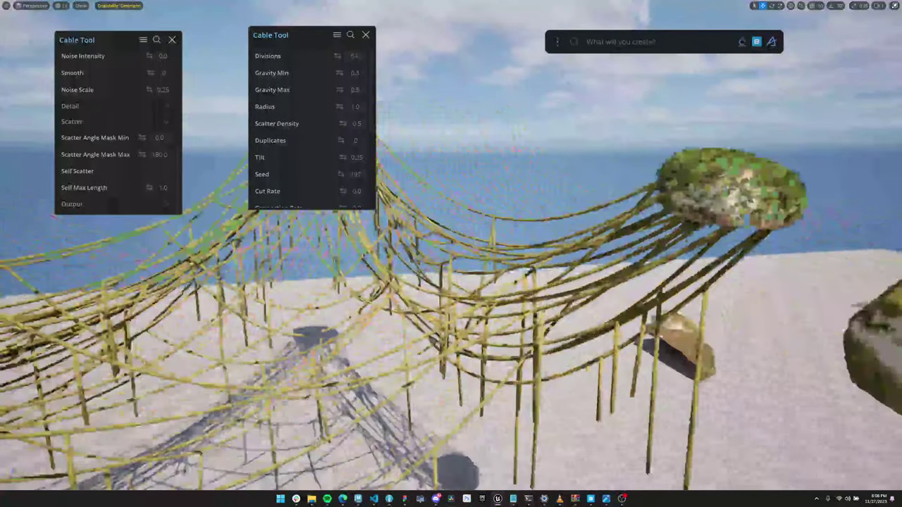
pyautogui.press('d')
pyautogui.press('w')
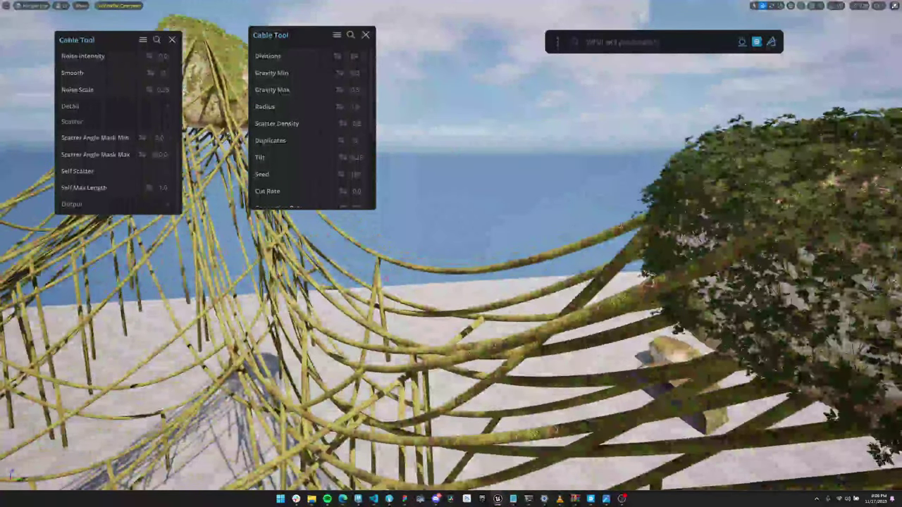
pyautogui.click(782, 282)
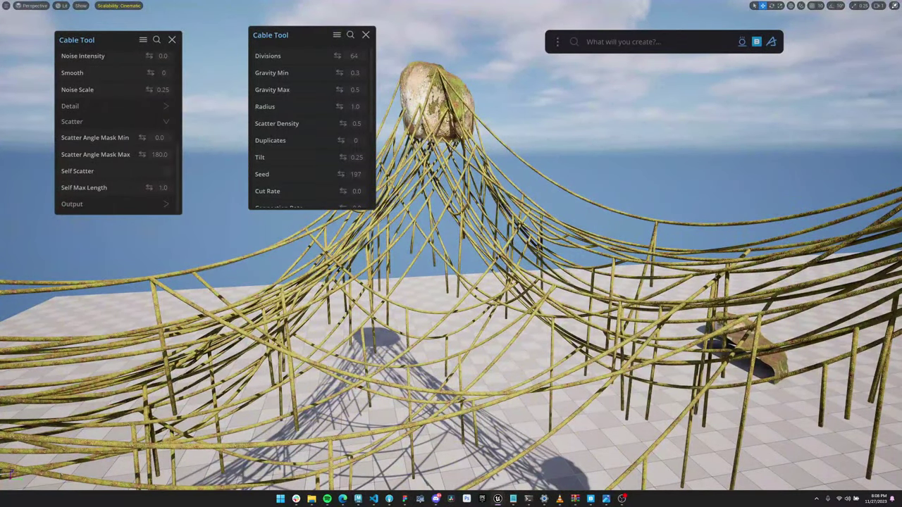
# - Select the mossy cables and set the second Cable Tool's Mode to Scatter
pyautogui.click(521, 228)
pyautogui.scroll(-5, 317, 133)
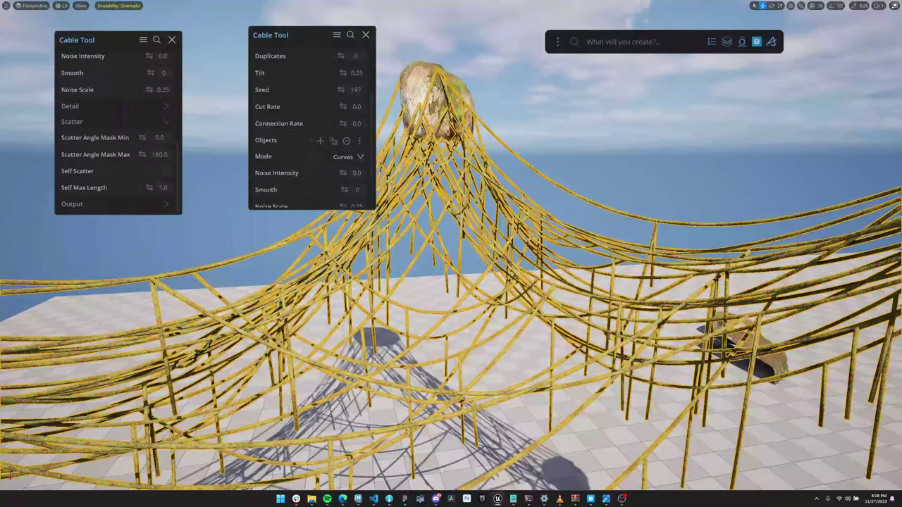
pyautogui.click(348, 157)
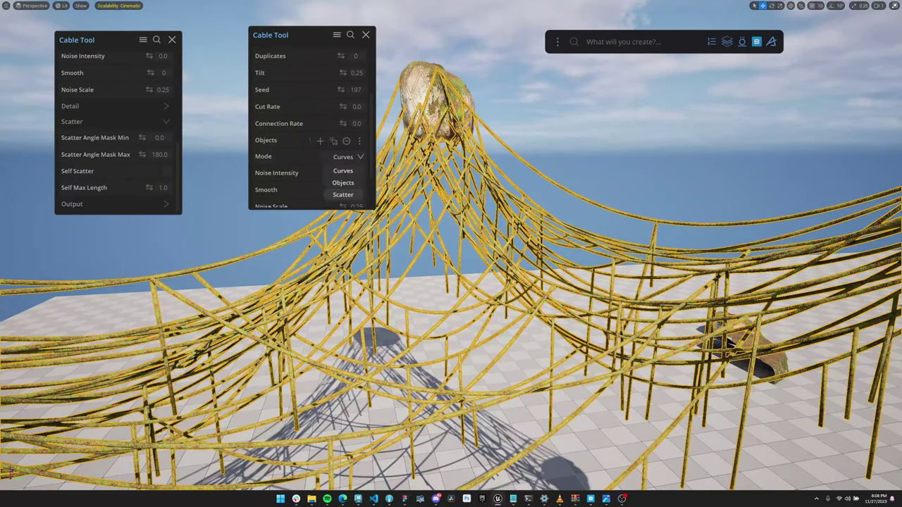
pyautogui.click(342, 194)
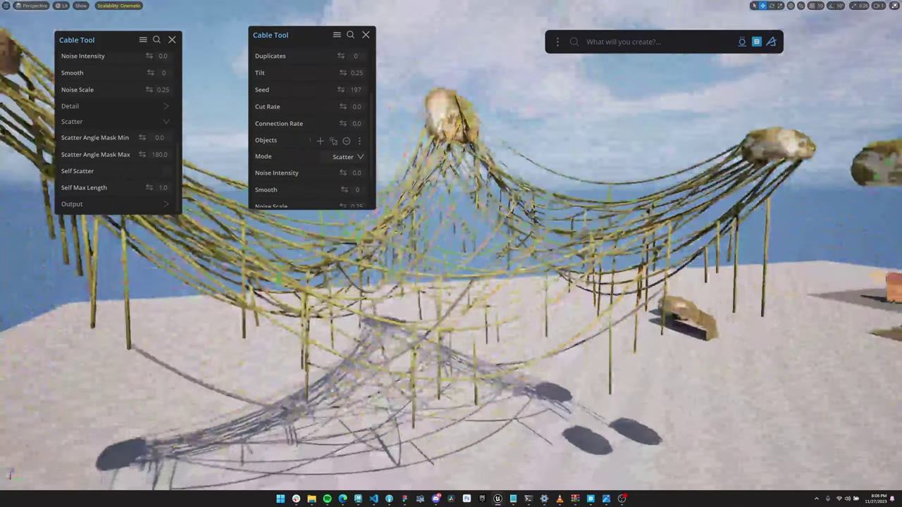
# - Raise the second Cable Tool's Gravity Max to 0.8 and lower its Self Max Length to 0.43
pyautogui.scroll(3, 339, 127)
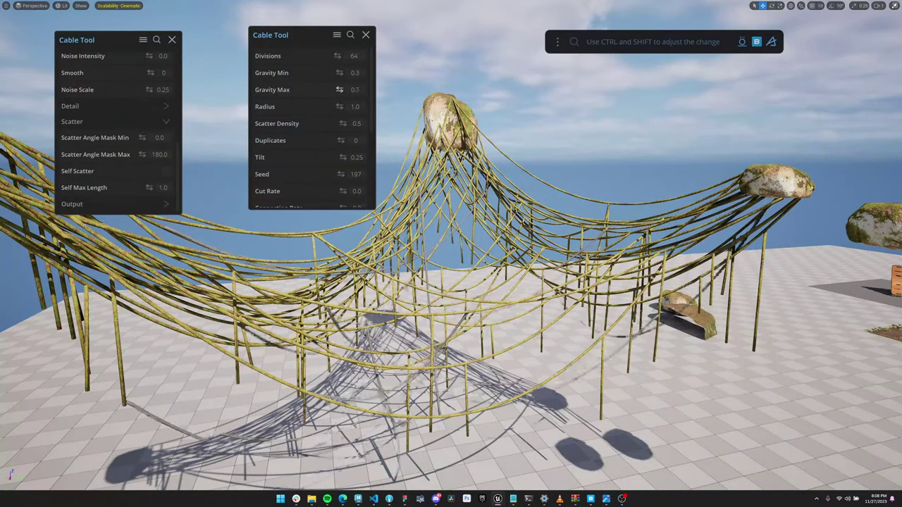
pyautogui.moveTo(339, 90); pyautogui.dragTo(360, 89)
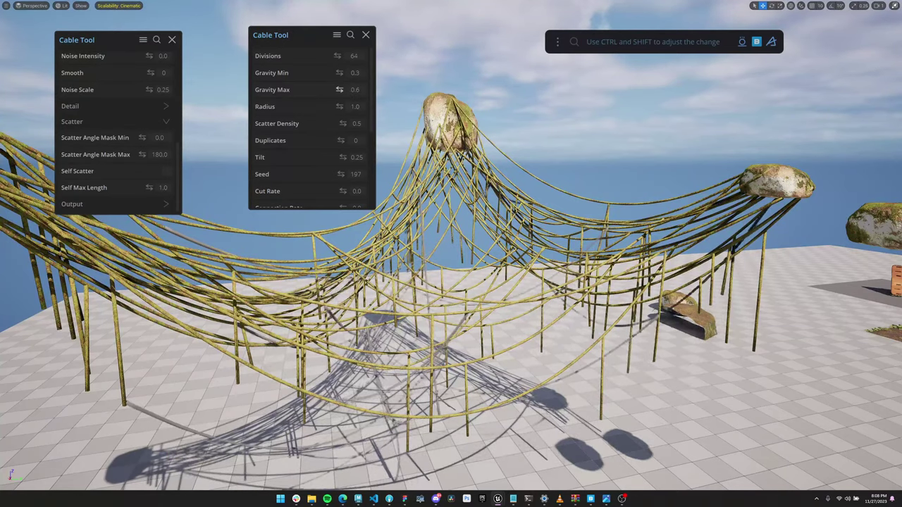
pyautogui.scroll(-4, 324, 120)
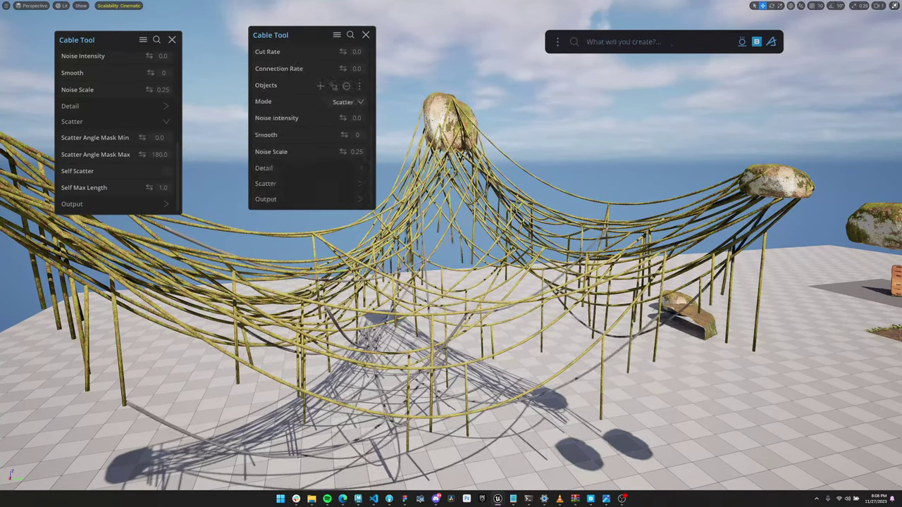
pyautogui.click(282, 184)
pyautogui.scroll(-3, 281, 184)
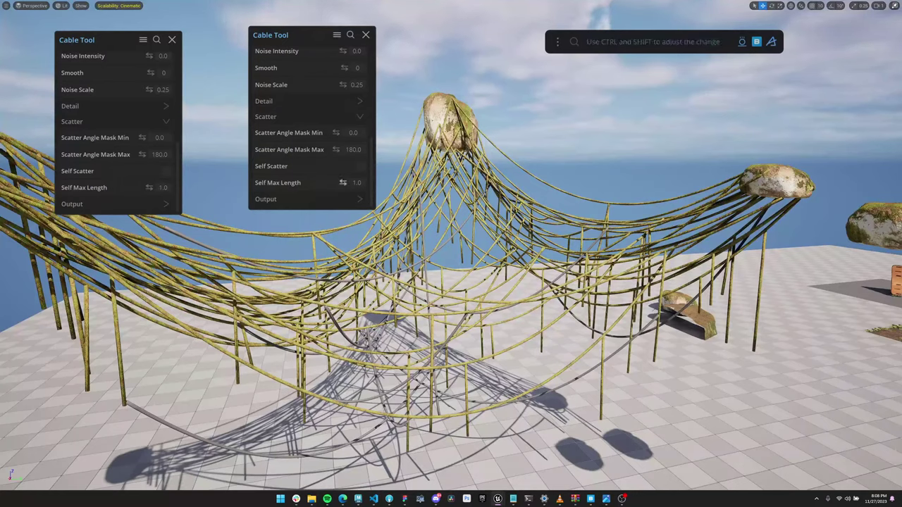
pyautogui.moveTo(343, 182); pyautogui.dragTo(317, 182)
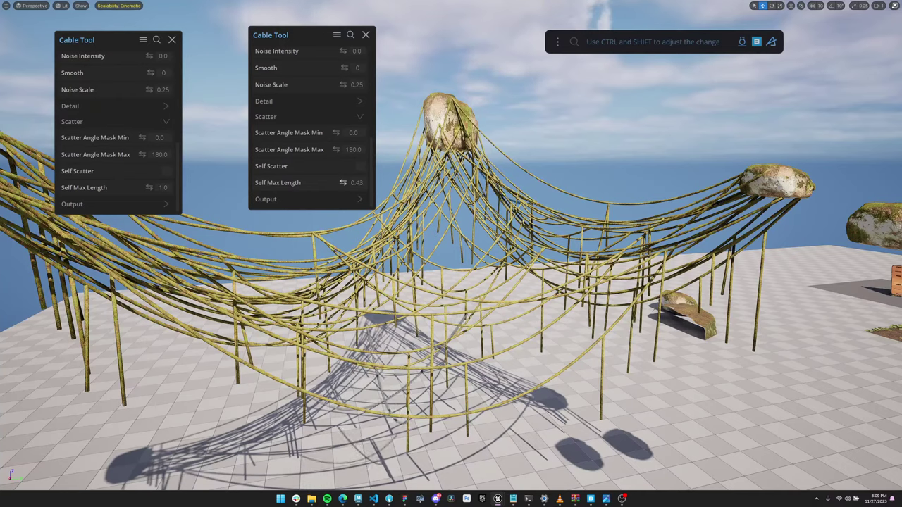
# - Set the second Cable Tool's Scatter Density to 0.91, Duplicates to 3, and Tilt to 0.85
pyautogui.scroll(5, 342, 182)
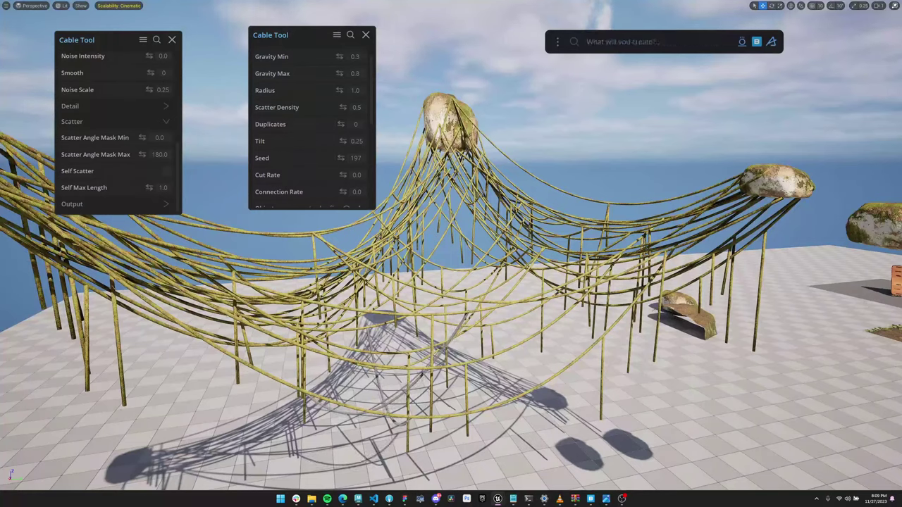
pyautogui.moveTo(343, 107); pyautogui.dragTo(371, 107)
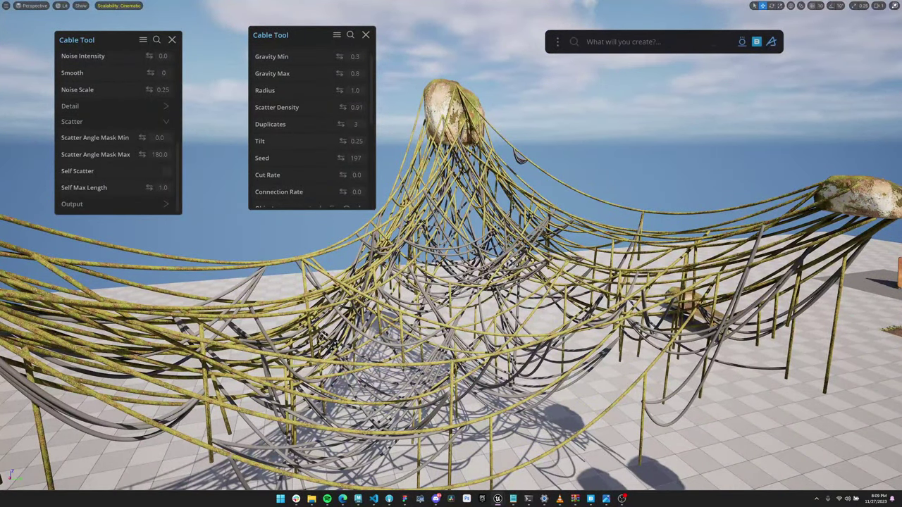
pyautogui.moveTo(343, 141); pyautogui.dragTo(353, 140)
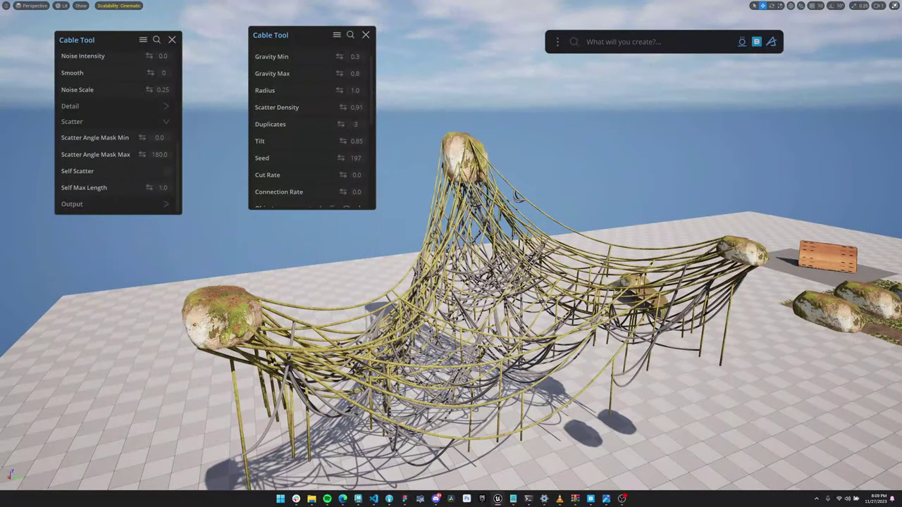
# - Raise and shift the connected boulder nearest the loose rocks to stretch both cable layers, then deselect it
pyautogui.click(742, 251)
pyautogui.scroll(-2, 742, 250)
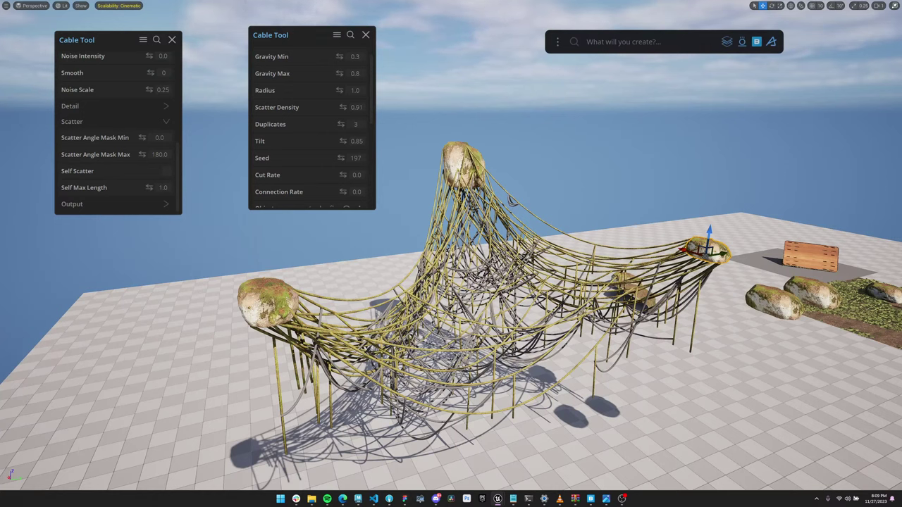
pyautogui.moveTo(692, 212); pyautogui.dragTo(867, 111)
pyautogui.keyDown('alt'); pyautogui.moveTo(464, 253); pyautogui.dragTo(521, 249); pyautogui.keyUp('alt')
pyautogui.press('Escape')
pyautogui.moveTo(522, 249); pyautogui.dragTo(617, 221, button='right')
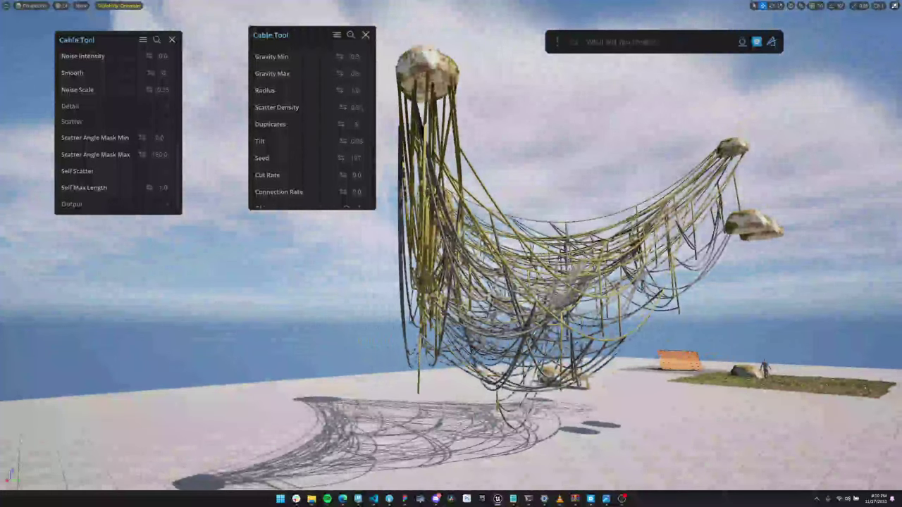
# - Switch to the browser, open the Polygonflow website in a new tab, maximize the window, and review the Dash trial and pricing section
pyautogui.click(342, 499)
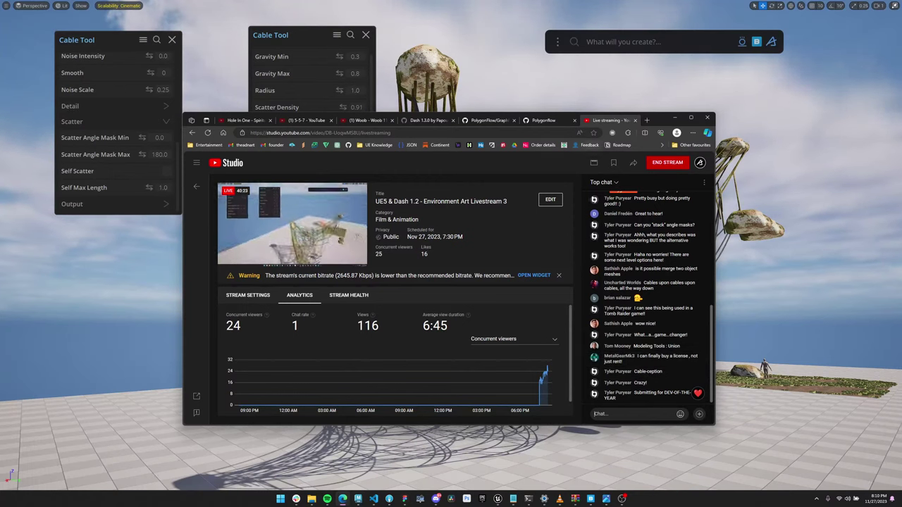
pyautogui.middleClick(492, 145)
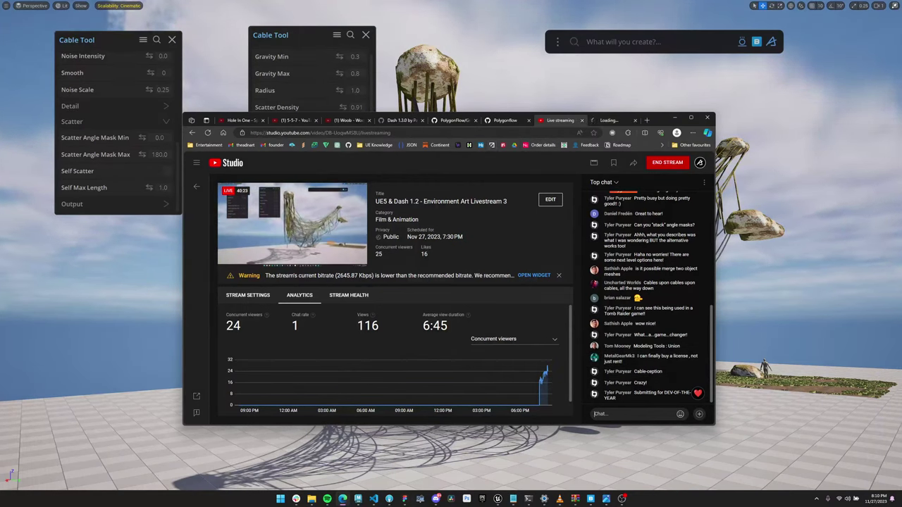
pyautogui.moveTo(660, 119); pyautogui.dragTo(575, 0)
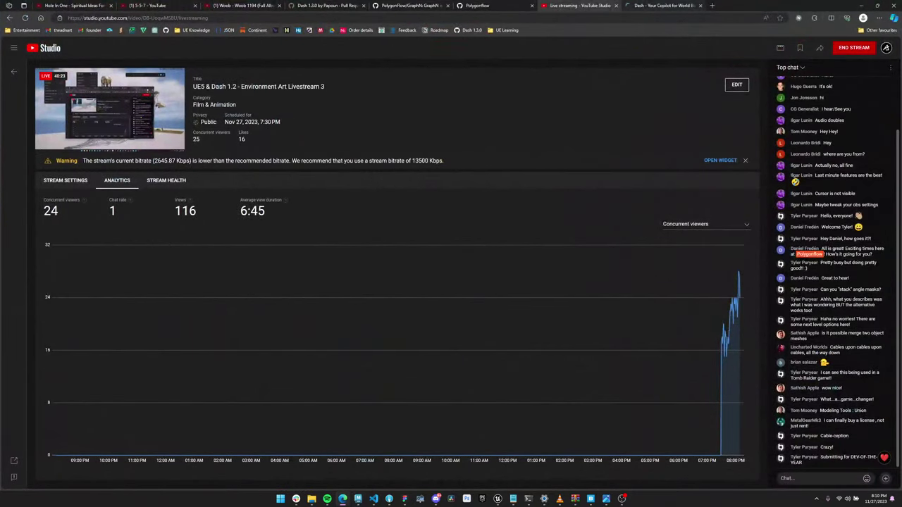
pyautogui.click(661, 6)
pyautogui.scroll(-20, 448, 281)
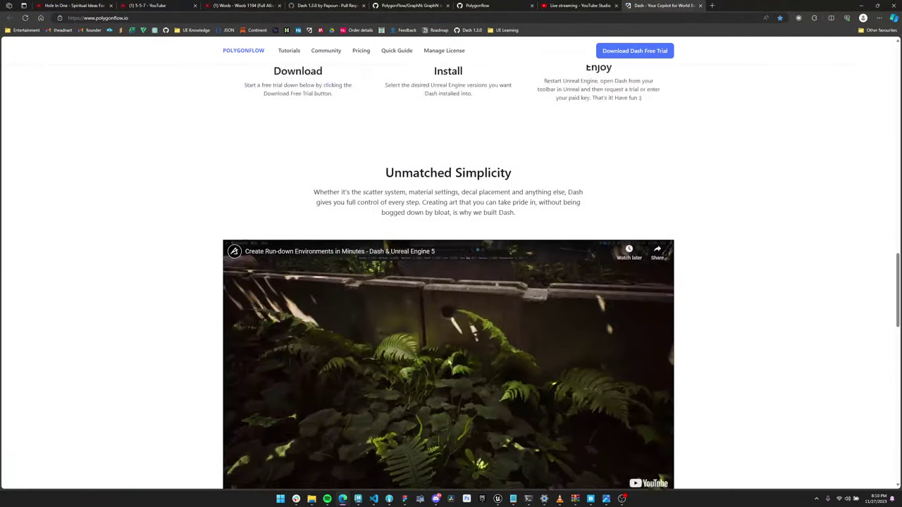
pyautogui.scroll(10, 448, 282)
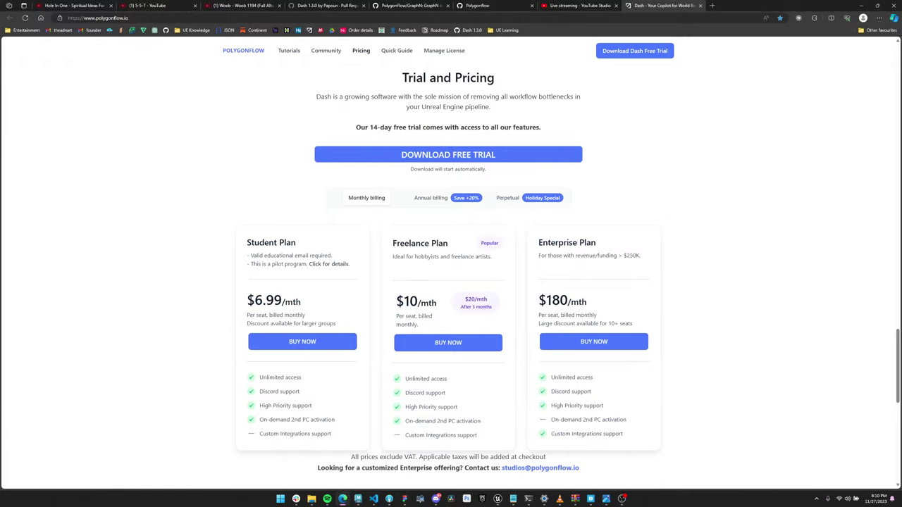
pyautogui.scroll(20, 448, 282)
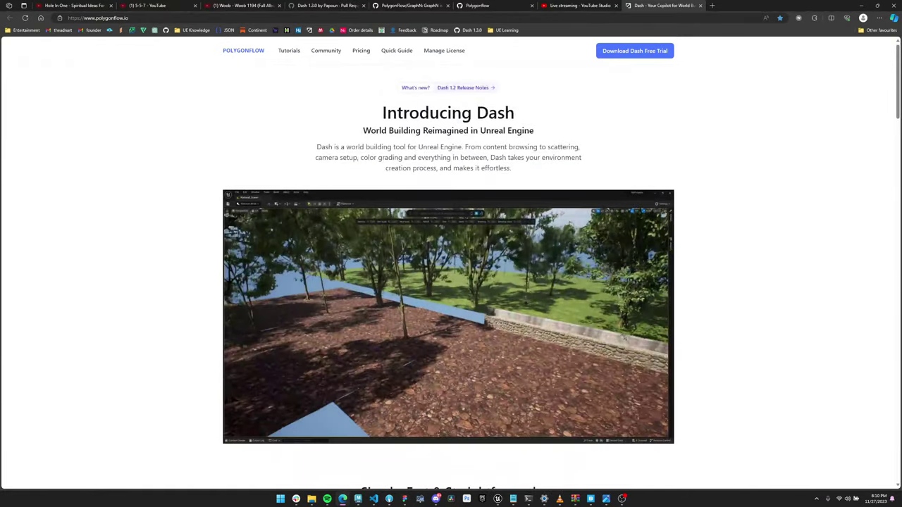
# - Review the Dash trial and pricing section, check the Student Plan details, and show the Perpetual plan pricing
pyautogui.click(635, 51)
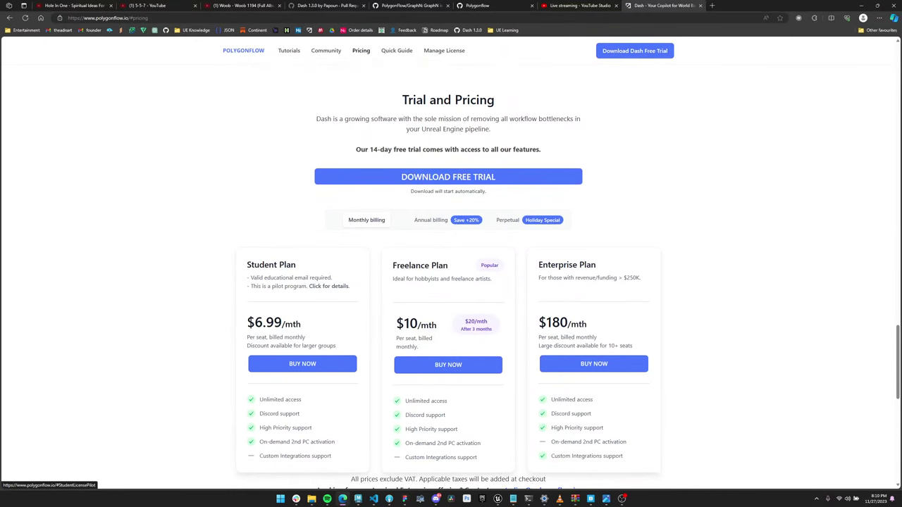
pyautogui.click(329, 287)
pyautogui.click(360, 51)
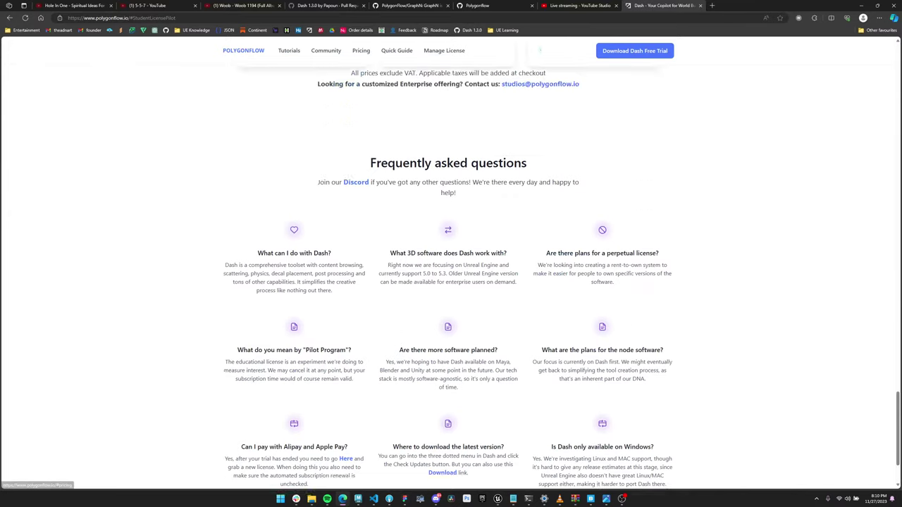
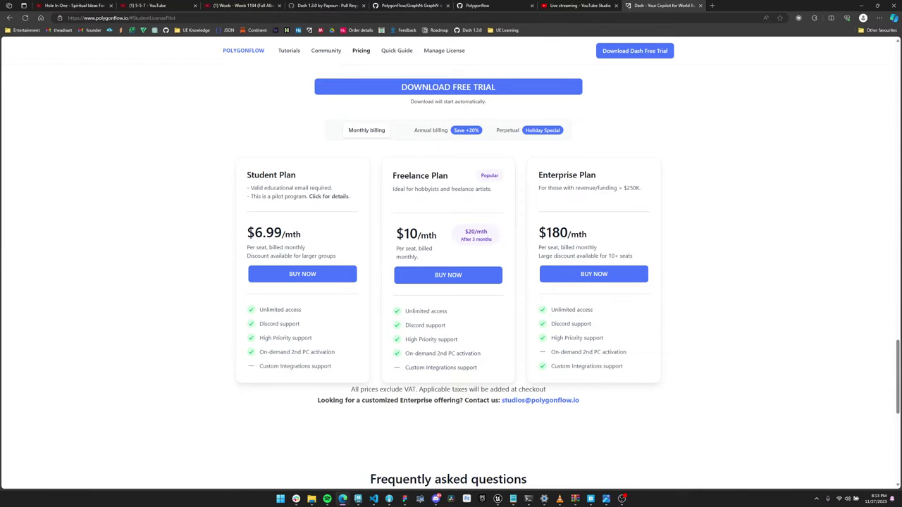
pyautogui.click(509, 130)
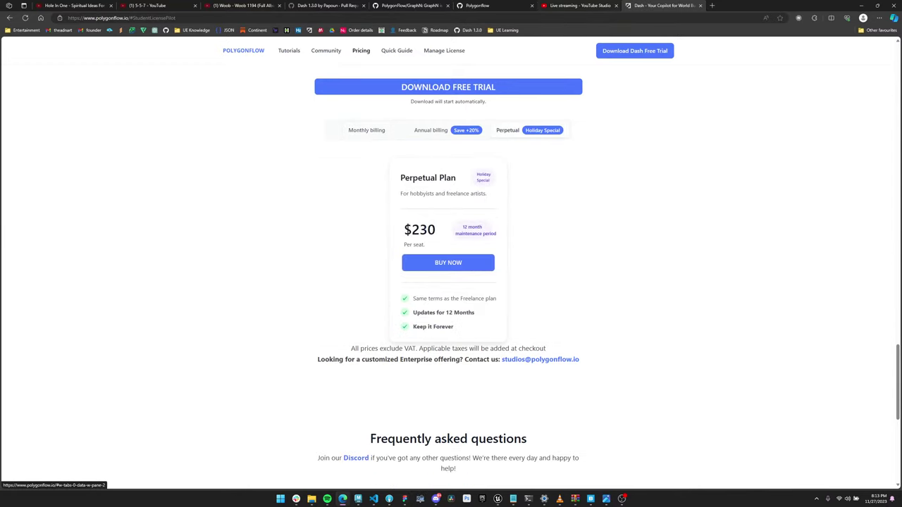
# - Check the livestream chat and the Dash 1.2.0 release notes in Discord, minimizing both windows to return to Unreal Engine
pyautogui.click(579, 6)
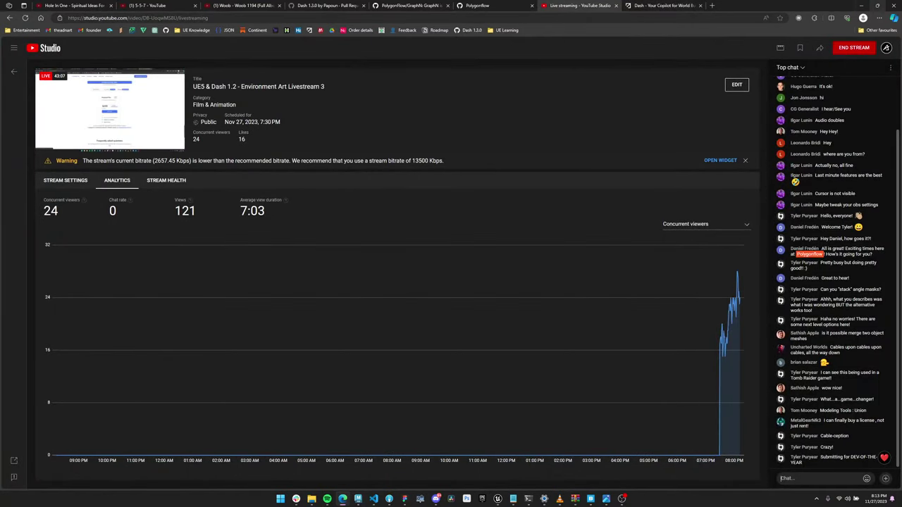
pyautogui.moveTo(781, 6); pyautogui.dragTo(610, 118)
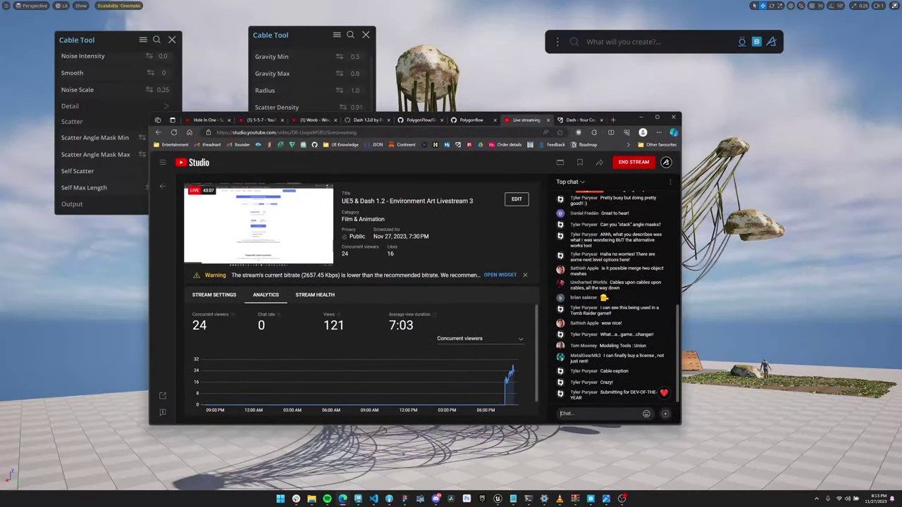
pyautogui.click(641, 117)
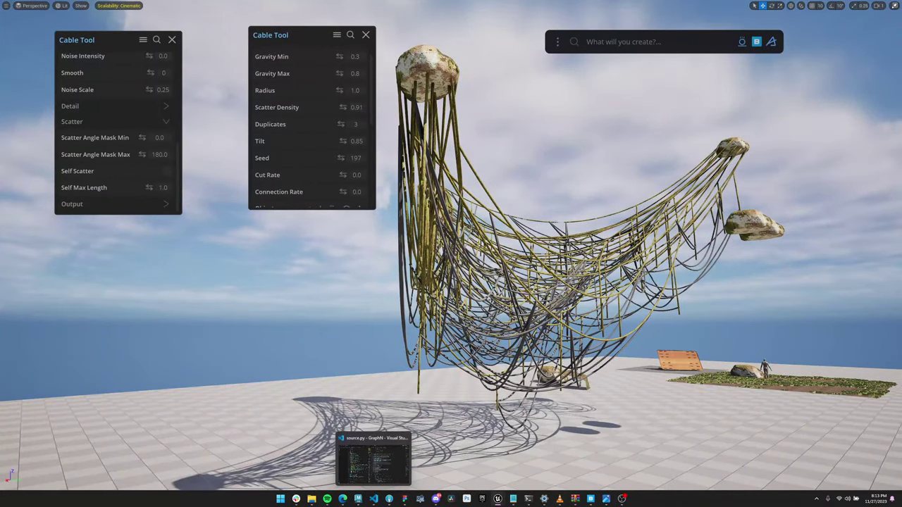
pyautogui.click(436, 499)
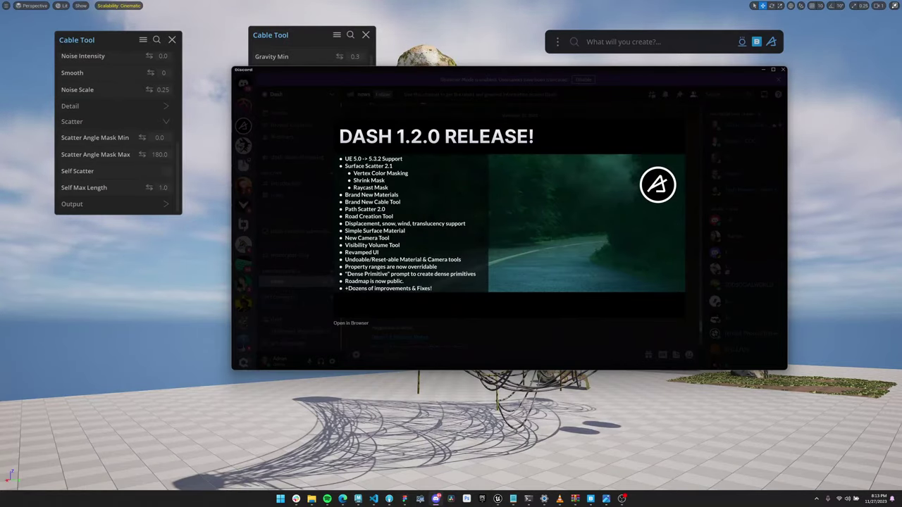
pyautogui.press('super+Down')
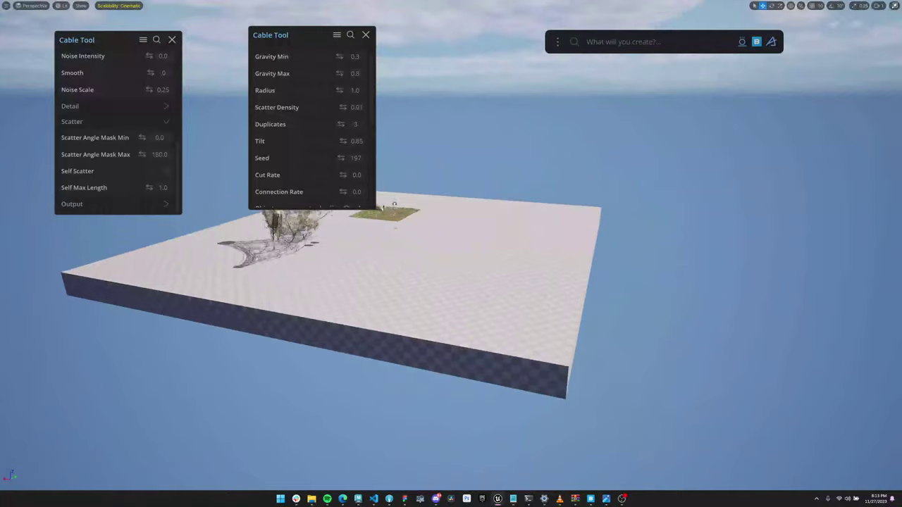
# - Close both Cable Tool panels and frame the empty floor area beside the cable setup
pyautogui.press('w')
pyautogui.moveTo(451, 253); pyautogui.dragTo(451, 310, button='right')
pyautogui.click(366, 35)
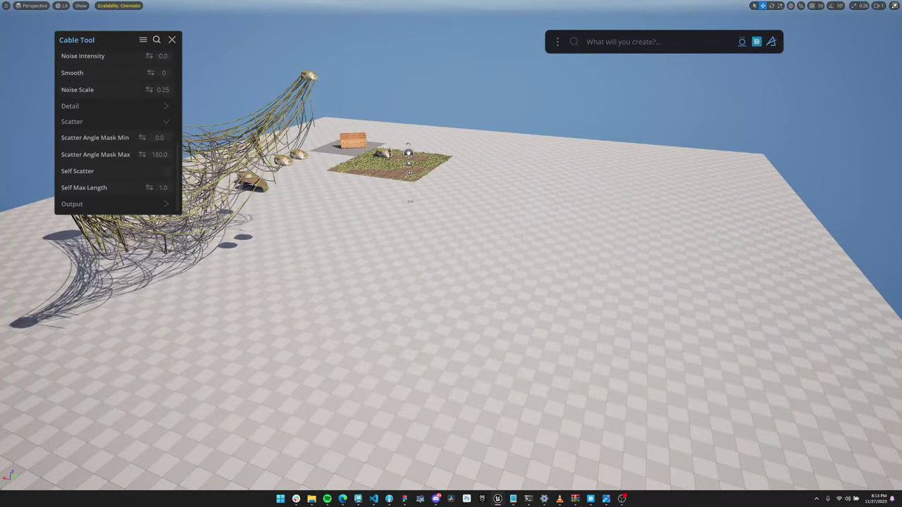
pyautogui.click(172, 39)
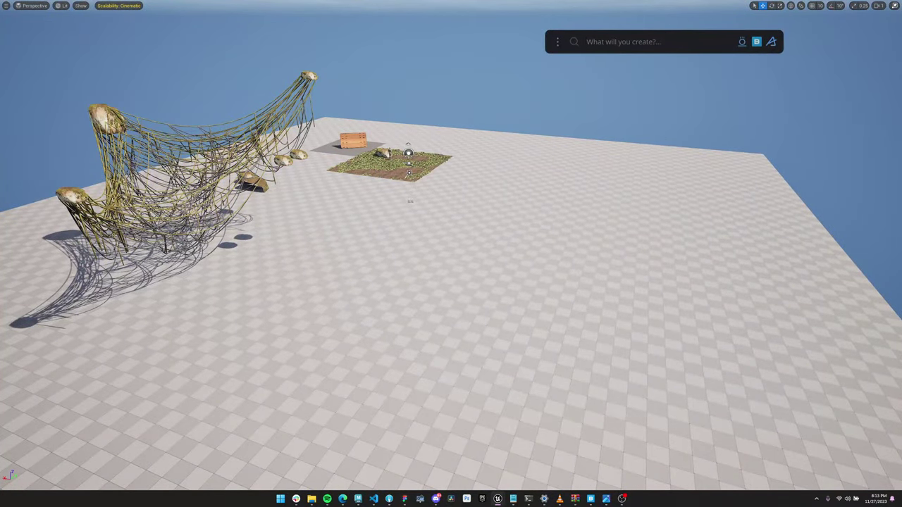
# - Search Dash for "path", launch Path Scatter 2.0, and move its panel clear of the empty floor
pyautogui.write('path')
pyautogui.press('Down')
pyautogui.press('Down')
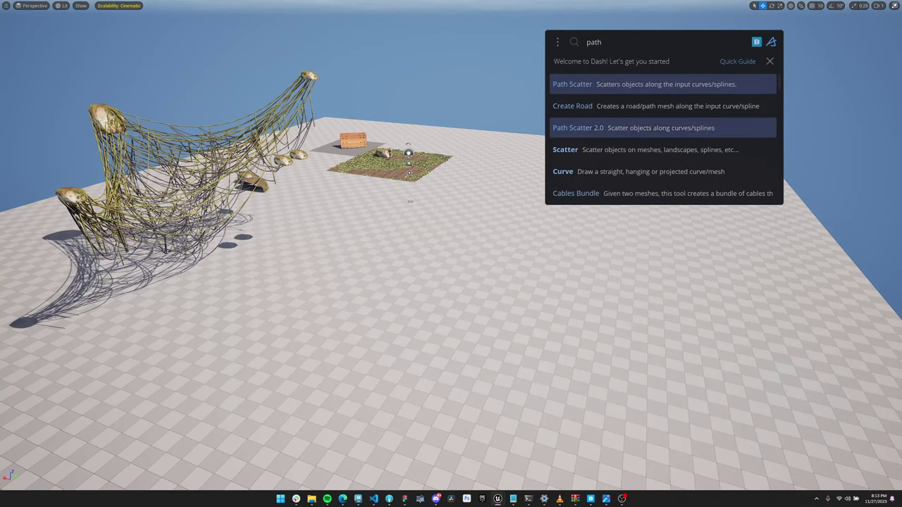
pyautogui.press('Return')
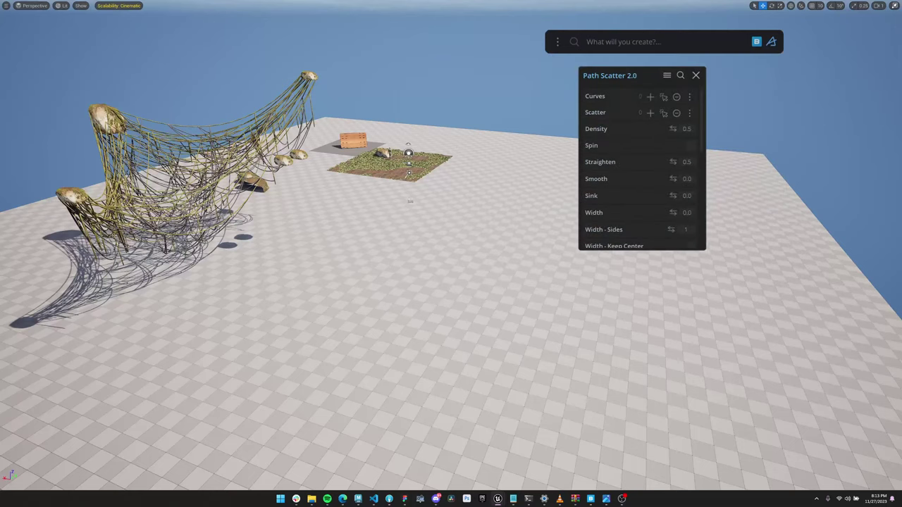
pyautogui.moveTo(620, 75); pyautogui.dragTo(195, 89)
pyautogui.write('draw')
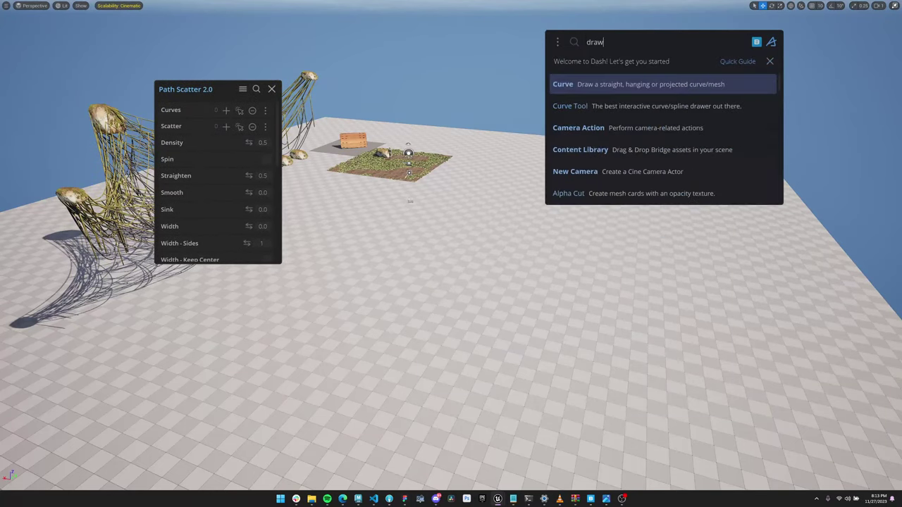
pyautogui.press('Return')
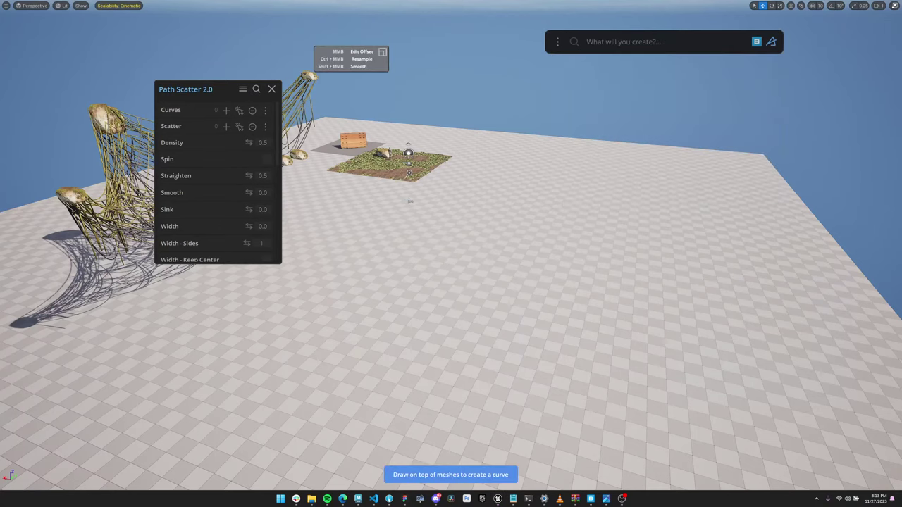
pyautogui.moveTo(382, 436)
pyautogui.mouseDown()
pyautogui.moveTo(463, 413)
pyautogui.moveTo(674, 150)
pyautogui.moveTo(627, 145)
pyautogui.mouseUp()
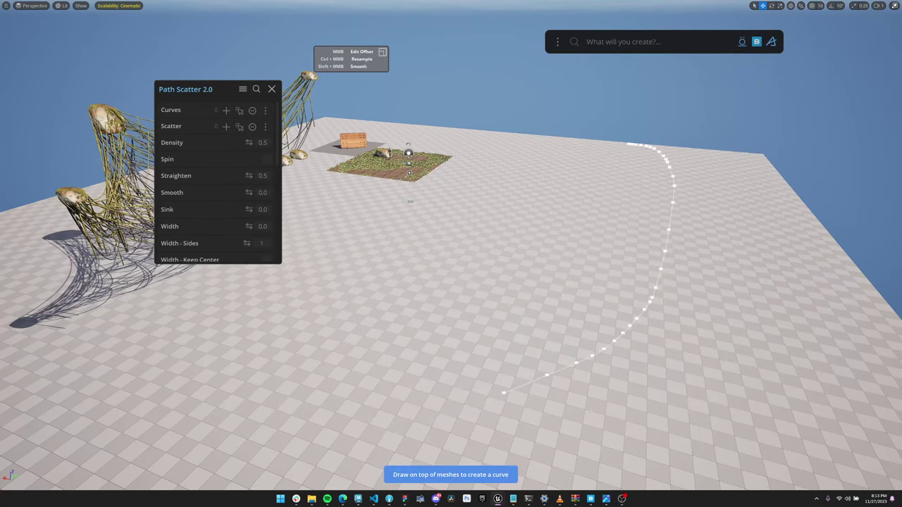
pyautogui.press('Escape')
pyautogui.scroll(-1, 451, 247)
pyautogui.press('Delete')
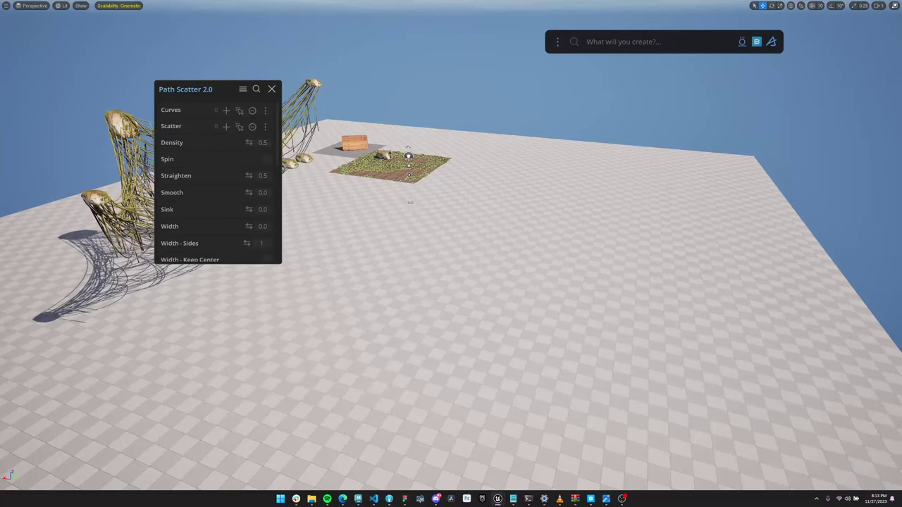
# - Draw an S-shaped curve across the empty floor and assign it as the Path Scatter 2.0 input curve
pyautogui.click(587, 42)
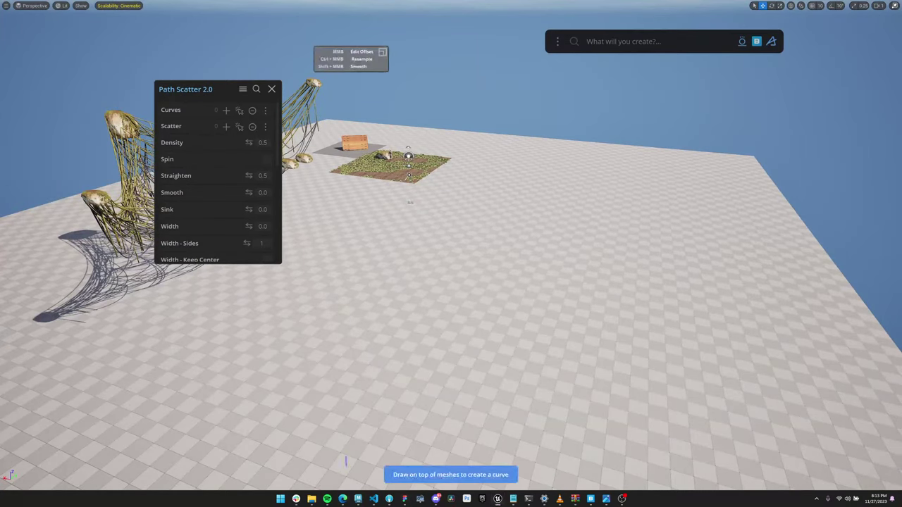
pyautogui.moveTo(346, 459)
pyautogui.mouseDown()
pyautogui.moveTo(503, 288)
pyautogui.moveTo(604, 211)
pyautogui.moveTo(605, 163)
pyautogui.mouseUp()
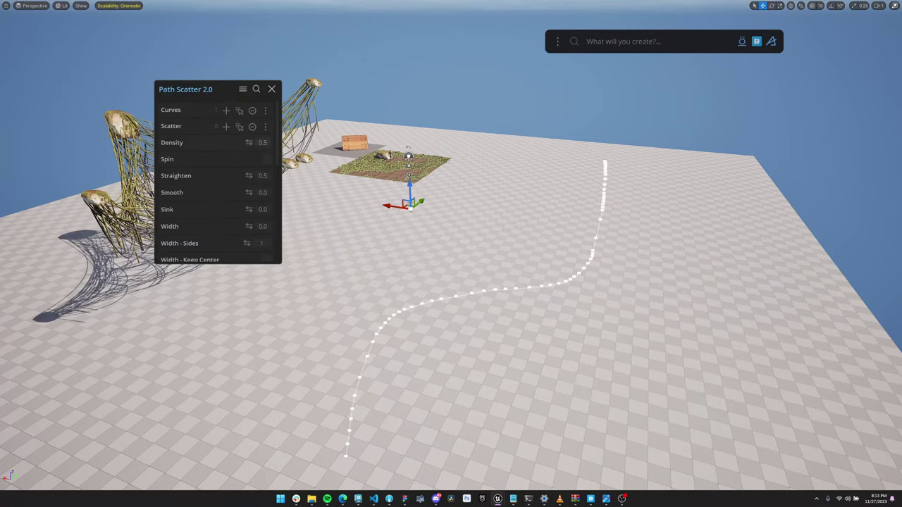
pyautogui.moveTo(563, 232); pyautogui.dragTo(560, 256, button='right')
pyautogui.press('w')
pyautogui.press('w')
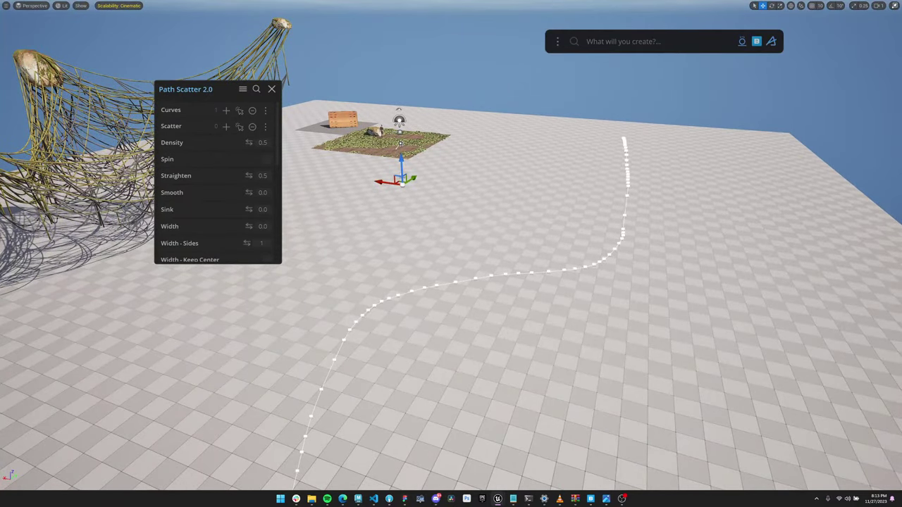
# - Add the rock on the grassy patch as the Path Scatter 2.0 scatter object and set Density to 0.61
pyautogui.click(375, 131)
pyautogui.click(226, 127)
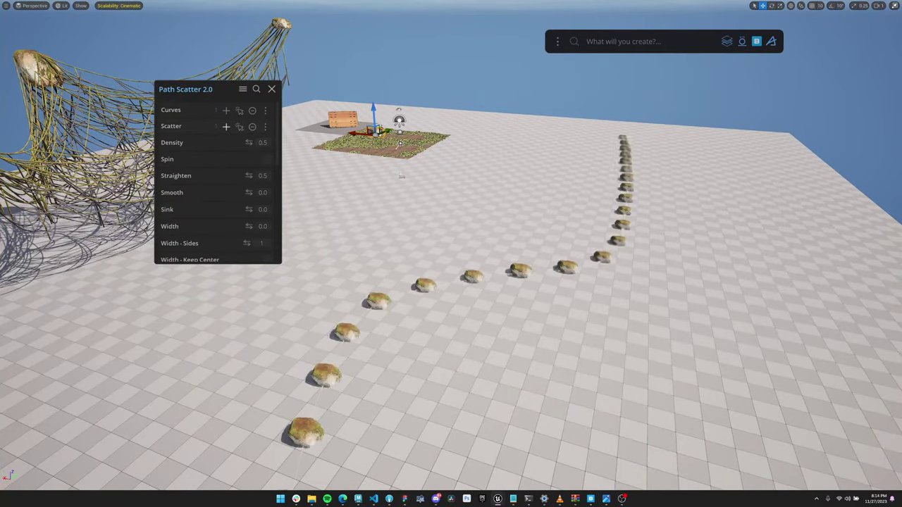
pyautogui.press('a')
pyautogui.moveTo(451, 268); pyautogui.dragTo(493, 268, button='right')
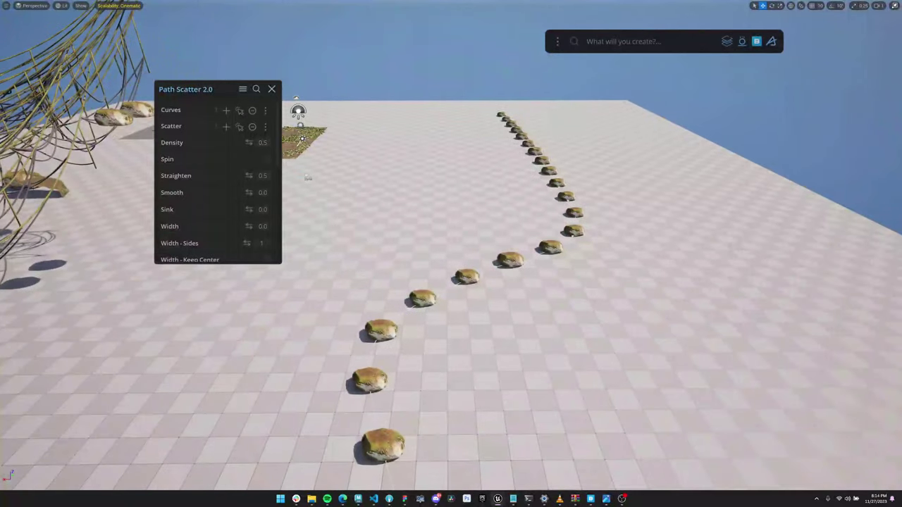
pyautogui.moveTo(248, 142); pyautogui.dragTo(264, 142)
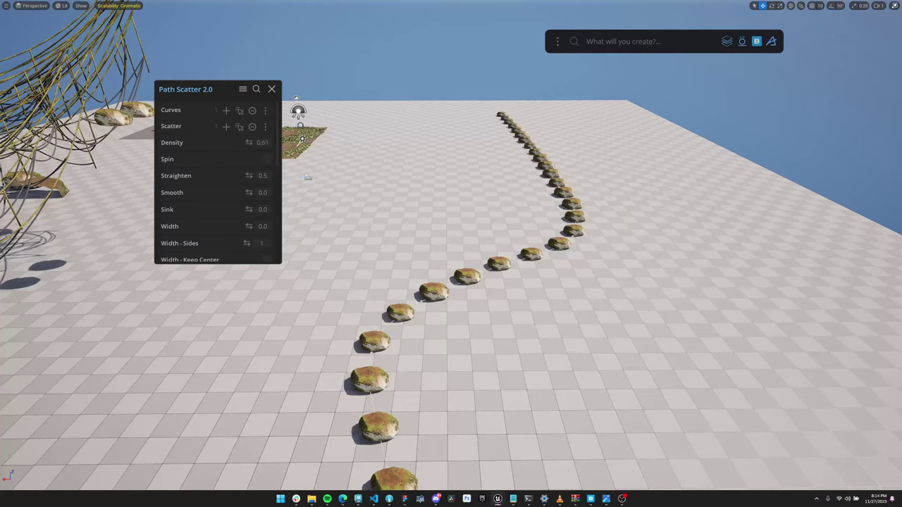
# - Select the path's input curve and duplicate it sideways onto the empty floor beside the row of rocks
pyautogui.click(239, 111)
pyautogui.scroll(-5, 450, 267)
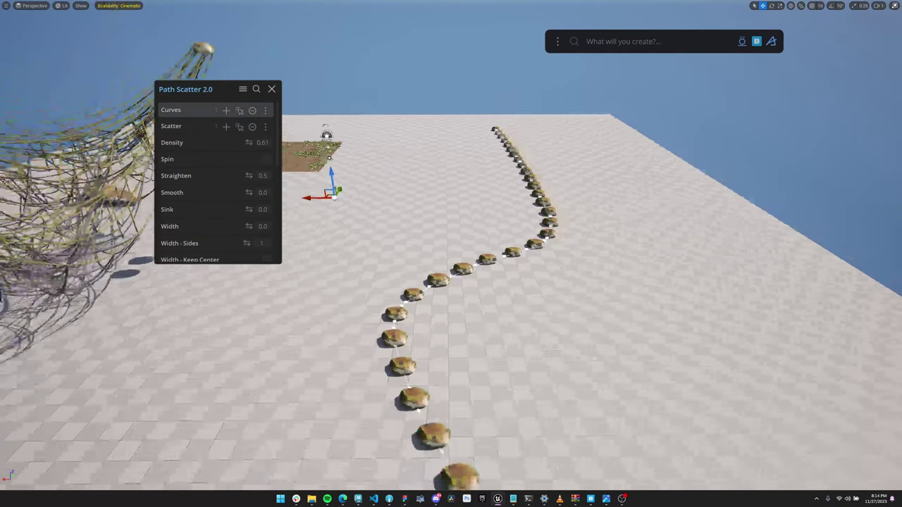
pyautogui.scroll(-2, 451, 267)
pyautogui.moveTo(324, 201); pyautogui.dragTo(484, 199)
# - Search the Content Library for "wood 3d" and scatter a wood asset from the results on the selected duplicate curve
pyautogui.click(757, 42)
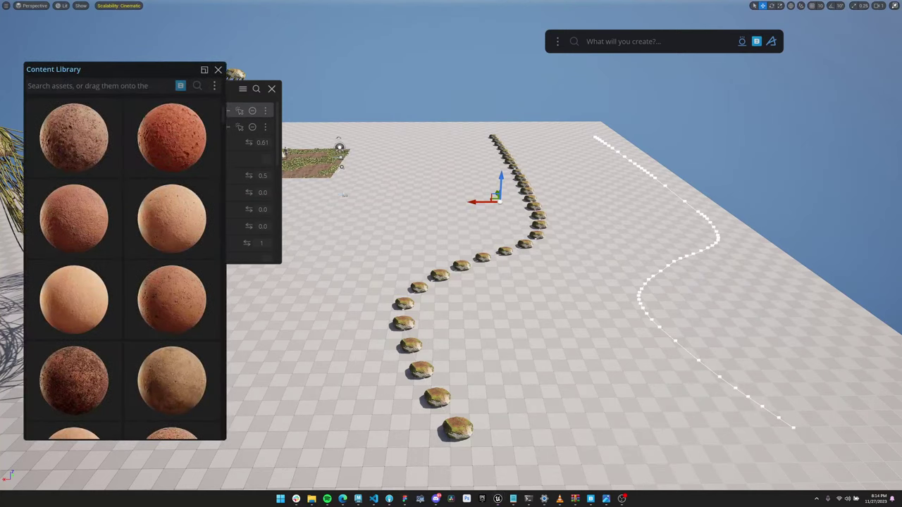
pyautogui.write('wood')
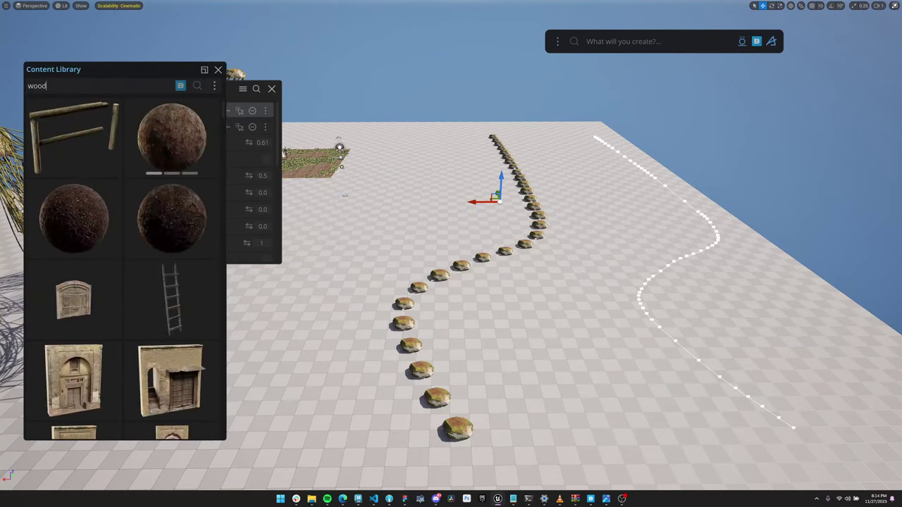
pyautogui.write(' 3d')
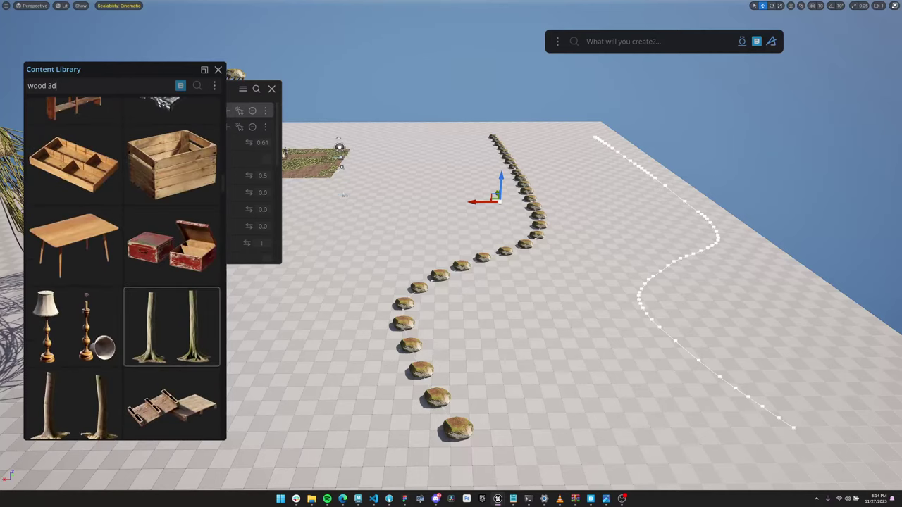
pyautogui.scroll(-15, 171, 309)
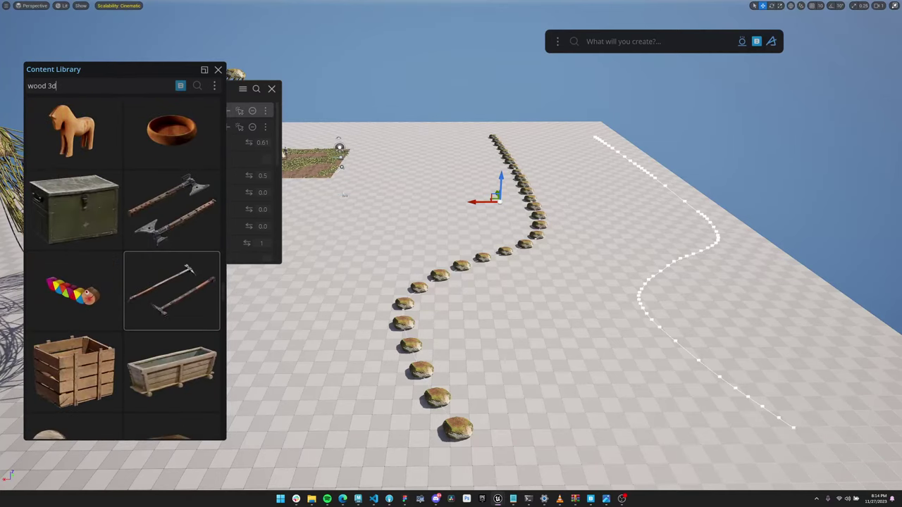
pyautogui.scroll(-10, 172, 290)
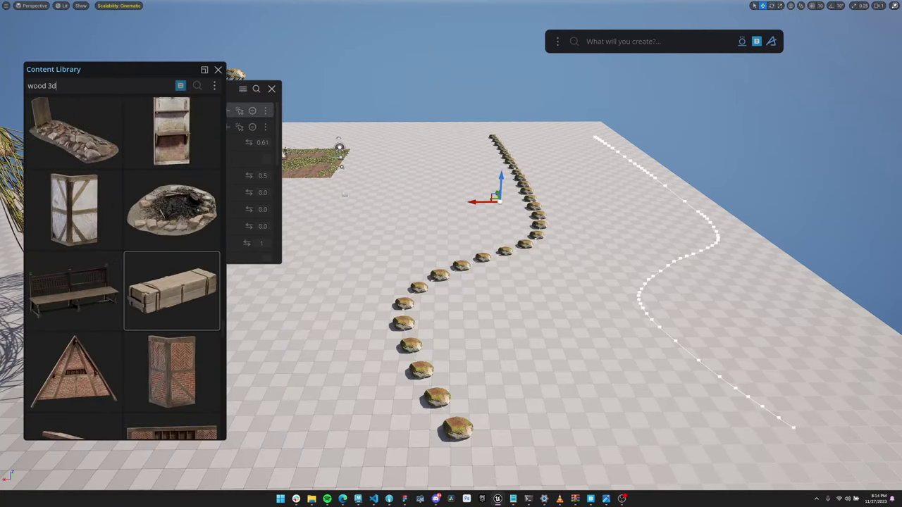
pyautogui.scroll(-10, 171, 291)
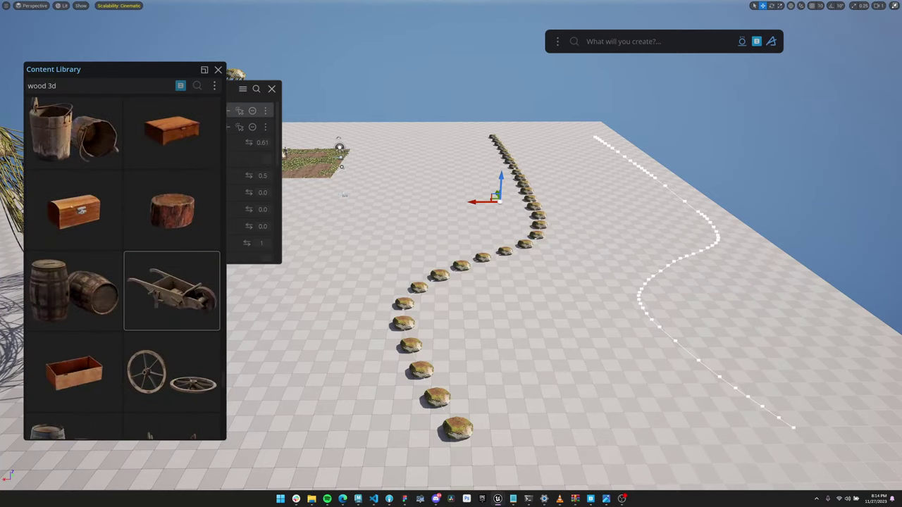
pyautogui.scroll(-8, 171, 303)
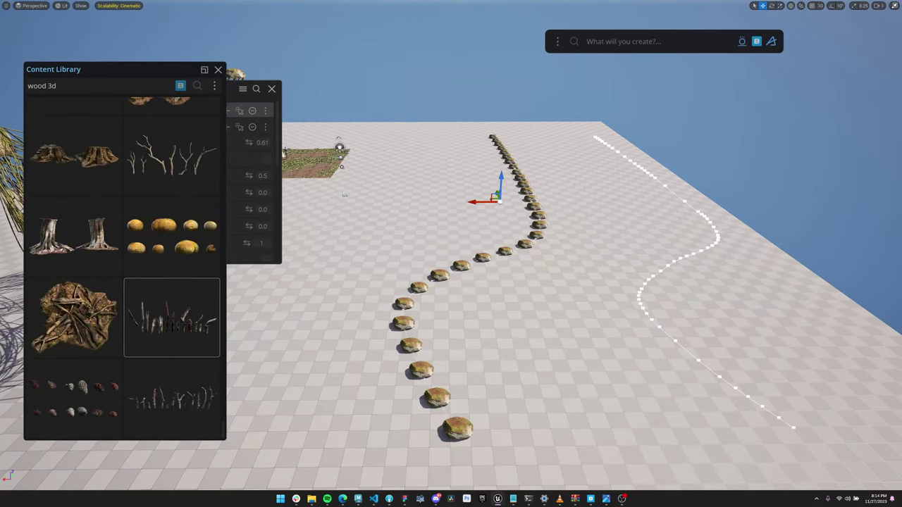
pyautogui.moveTo(74, 238); pyautogui.dragTo(652, 208)
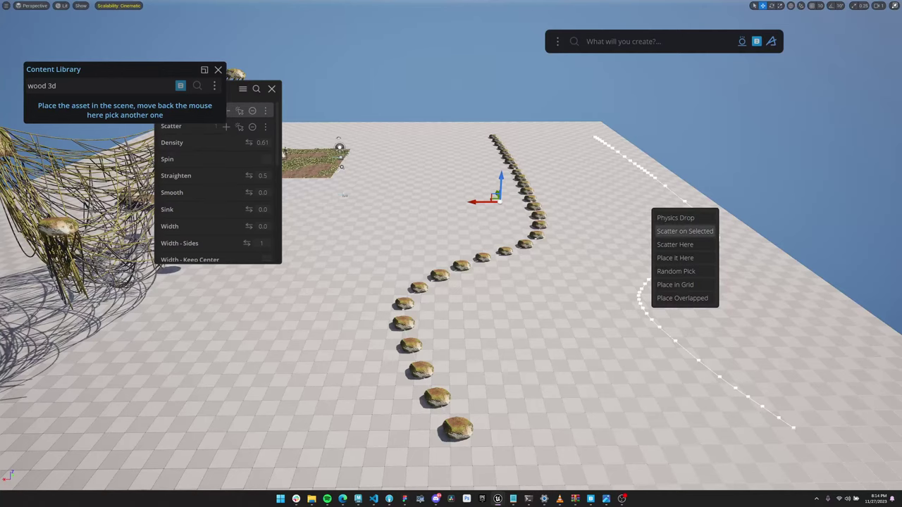
pyautogui.click(685, 231)
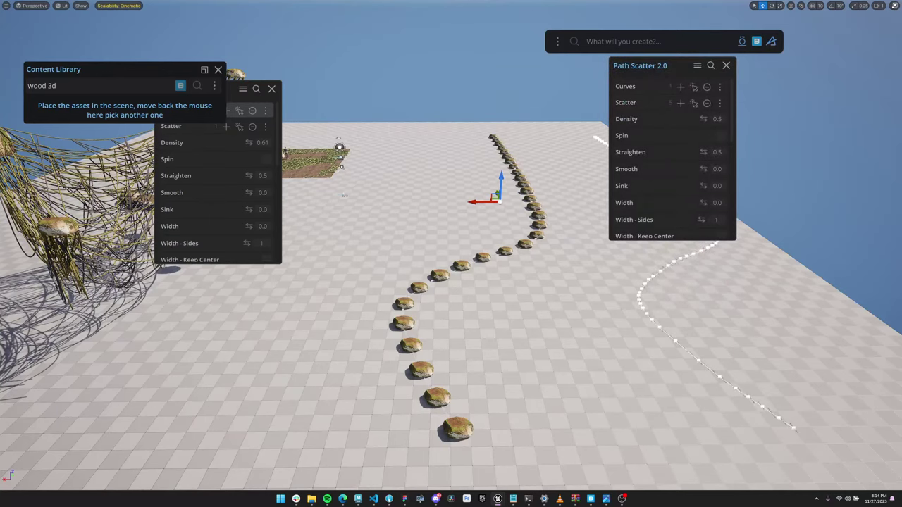
# - Stand the scattered wood pieces upright along the duplicate curve with Path Scatter 2.0's Rotation Override
pyautogui.moveTo(648, 67); pyautogui.dragTo(402, 77)
pyautogui.moveTo(536, 303); pyautogui.dragTo(594, 329, button='middle')
pyautogui.scroll(-5, 426, 169)
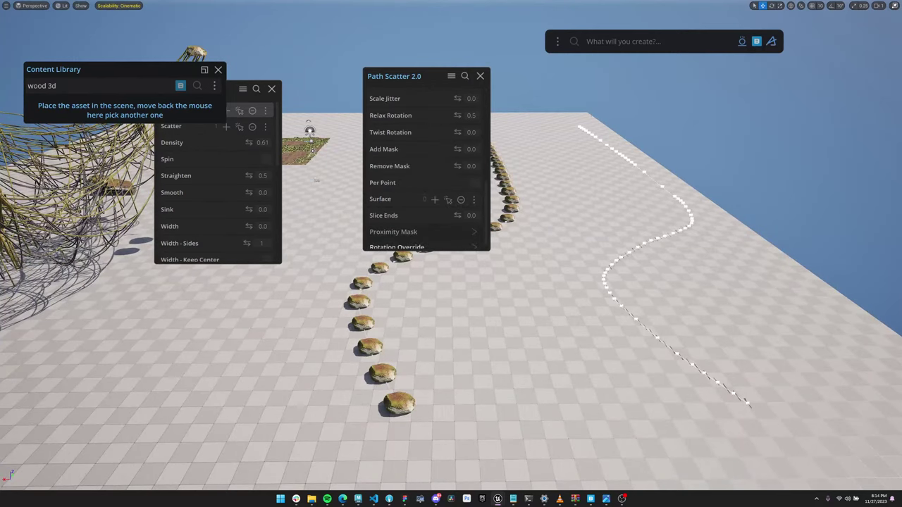
pyautogui.scroll(-1, 423, 243)
pyautogui.click(422, 242)
pyautogui.scroll(-3, 422, 242)
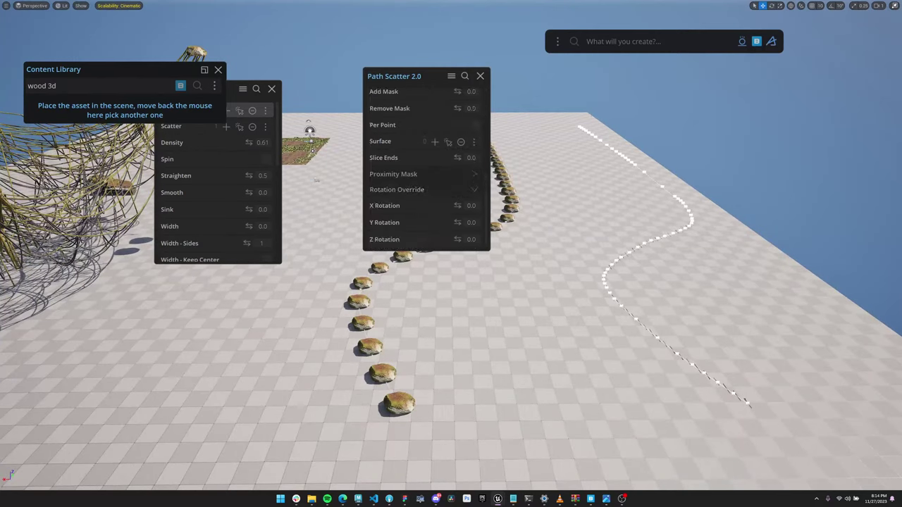
pyautogui.press('BackSpace')
pyautogui.press('BackSpace')
pyautogui.write('5')
pyautogui.scroll(2, 430, 192)
pyautogui.scroll(3, 426, 169)
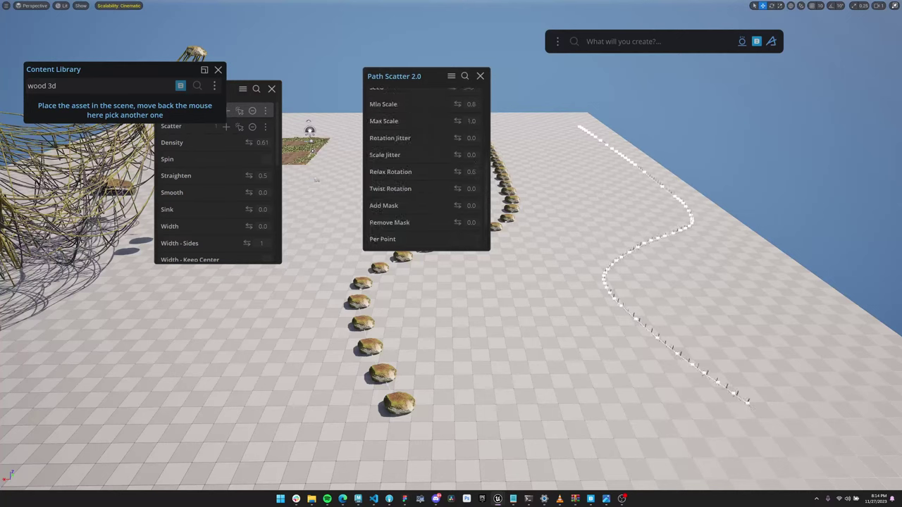
# - Set both Min Scale and Max Scale of the wood path scatter to 5.0
pyautogui.moveTo(457, 121)
pyautogui.mouseDown()
pyautogui.moveTo(467, 121)
pyautogui.moveTo(462, 104)
pyautogui.mouseUp()
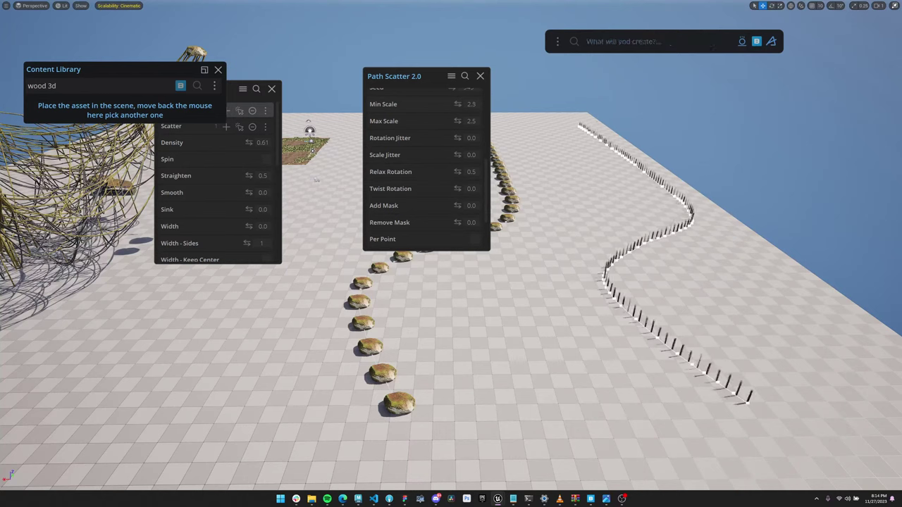
pyautogui.click(472, 121)
pyautogui.write('5.3')
pyautogui.click(471, 105)
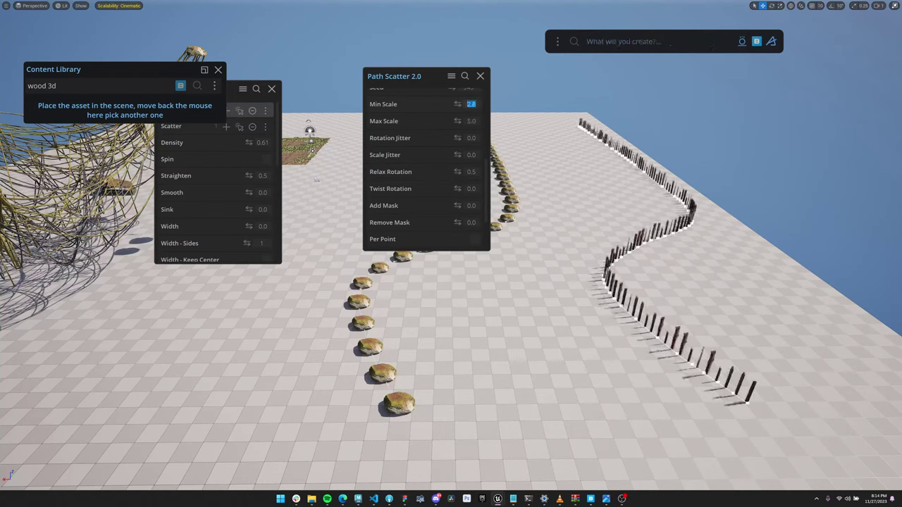
pyautogui.write('5')
pyautogui.press('Return')
# - Select the wood posts and set their Displacement to 1.0 with Edit Material
pyautogui.press('w')
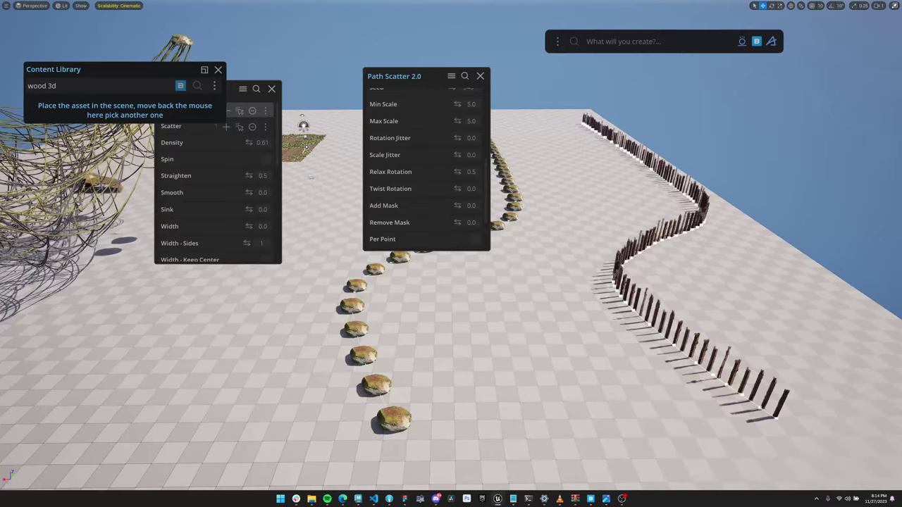
pyautogui.press('d')
pyautogui.press('w')
pyautogui.press('d')
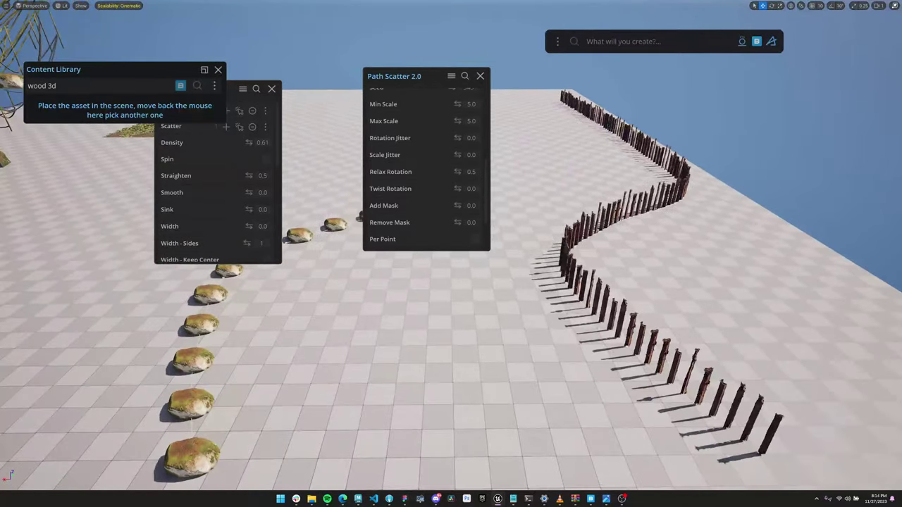
pyautogui.press('d')
pyautogui.press('a')
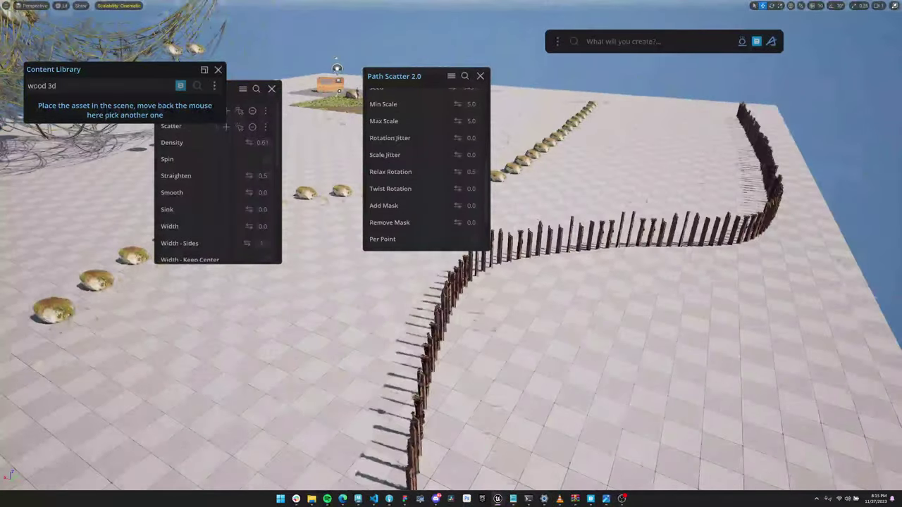
pyautogui.press('w')
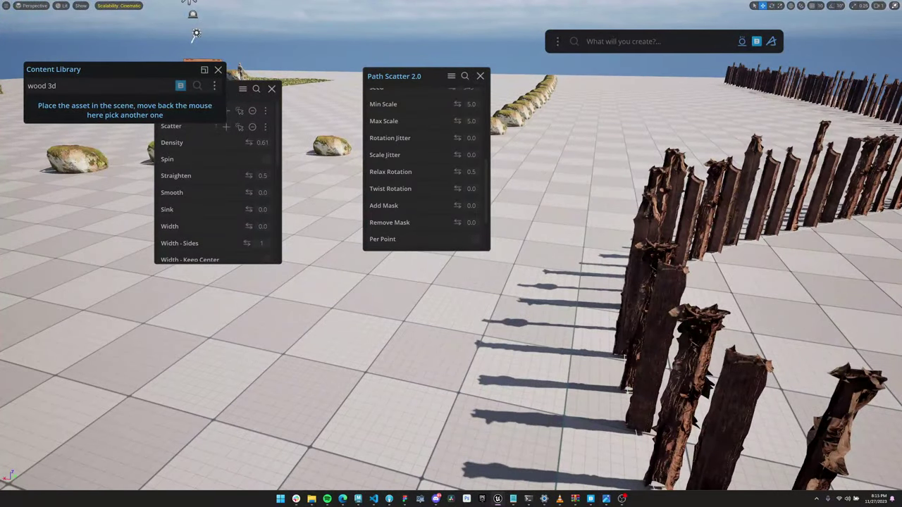
pyautogui.click(663, 328)
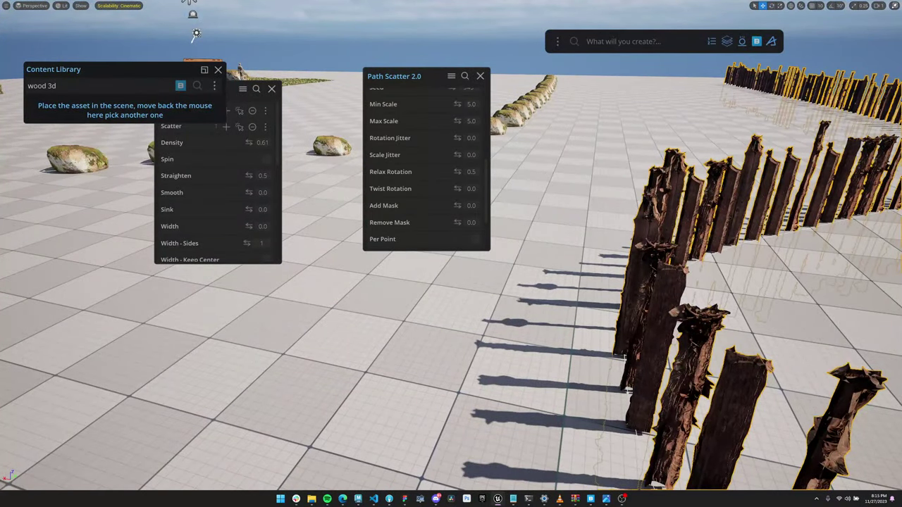
pyautogui.click(742, 41)
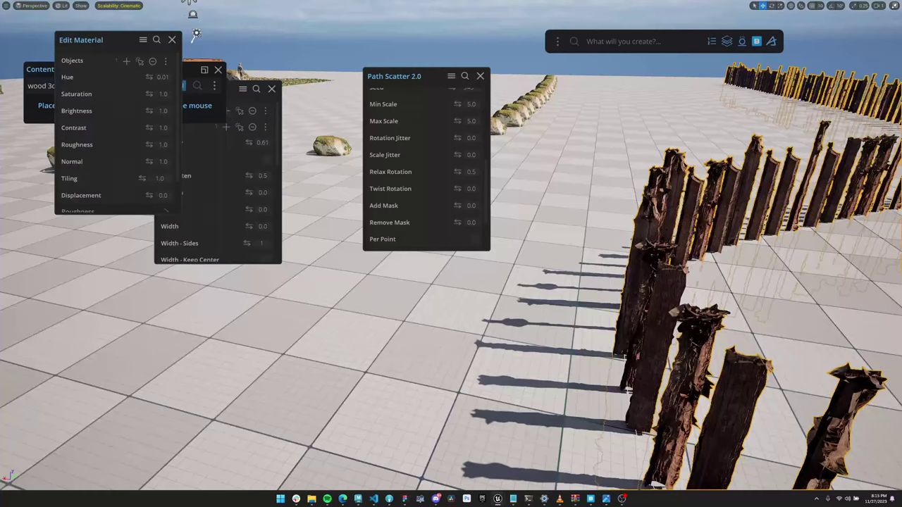
pyautogui.moveTo(106, 40); pyautogui.dragTo(554, 76)
pyautogui.scroll(-2, 572, 169)
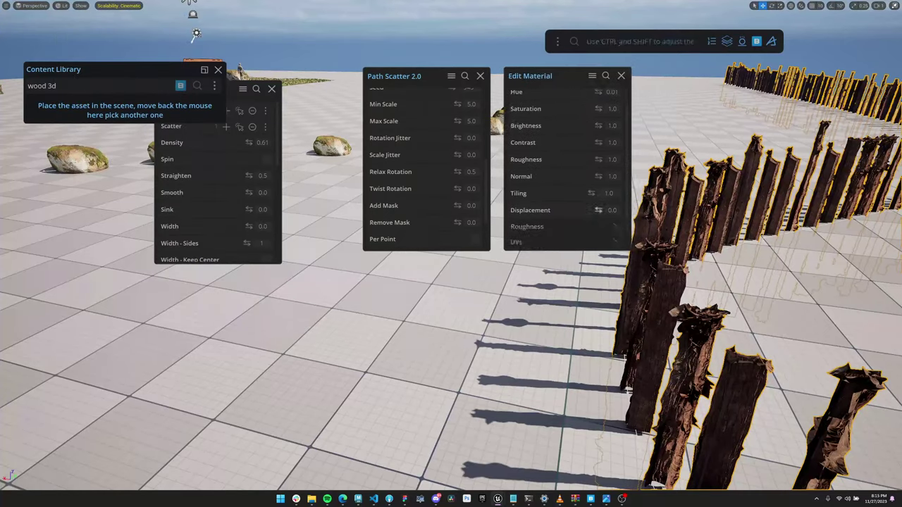
pyautogui.moveTo(598, 210); pyautogui.dragTo(623, 210)
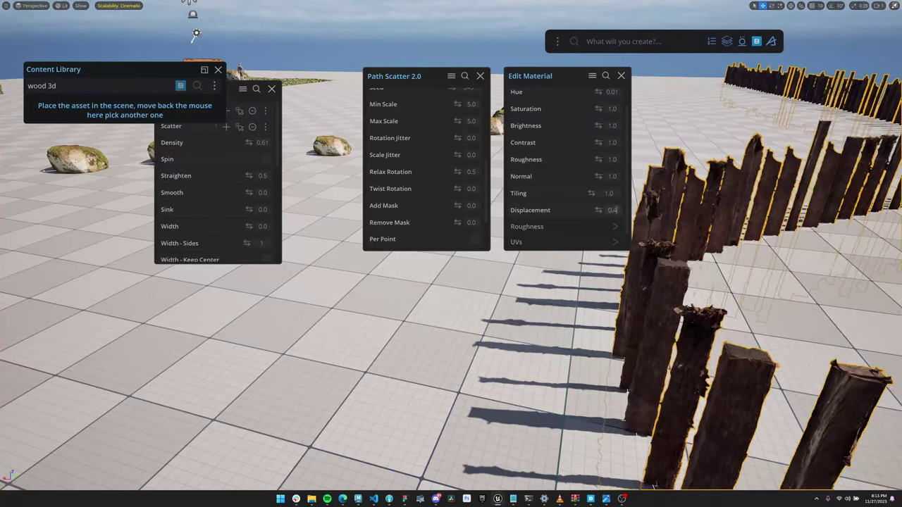
pyautogui.press('Return')
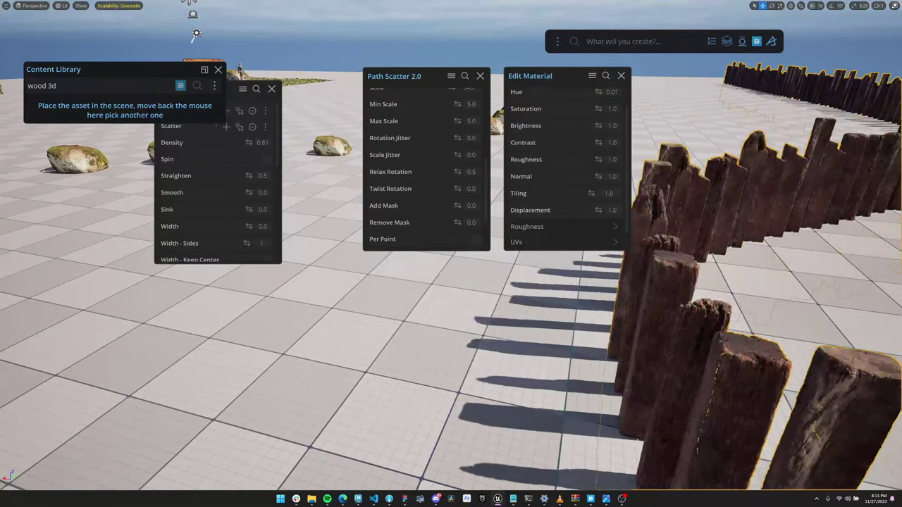
pyautogui.click(620, 75)
# - Deselect the wood posts and close the rock path's scatter settings and the Content Library
pyautogui.moveTo(611, 155); pyautogui.dragTo(679, 222, button='middle')
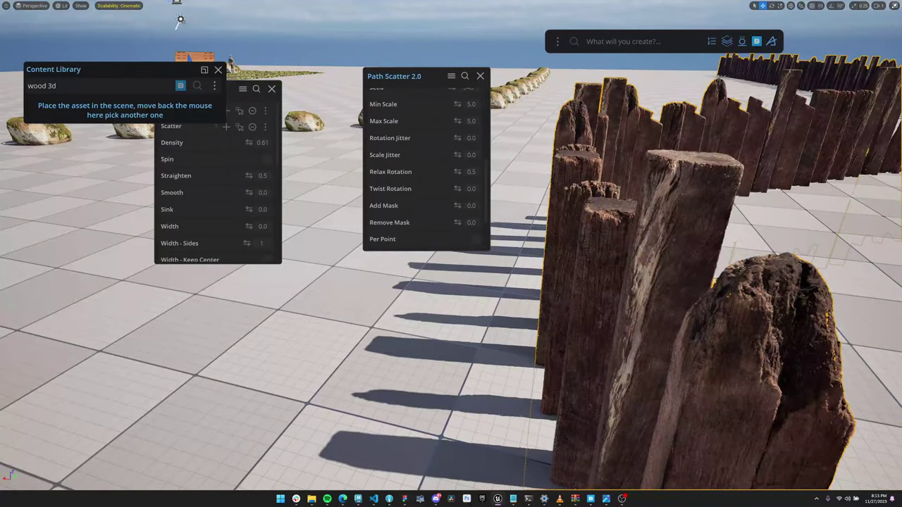
pyautogui.press('s')
pyautogui.press('Escape')
pyautogui.moveTo(680, 222)
pyautogui.mouseDown(button='right')
pyautogui.moveTo(642, 205)
pyautogui.moveTo(680, 224)
pyautogui.mouseUp(button='right')
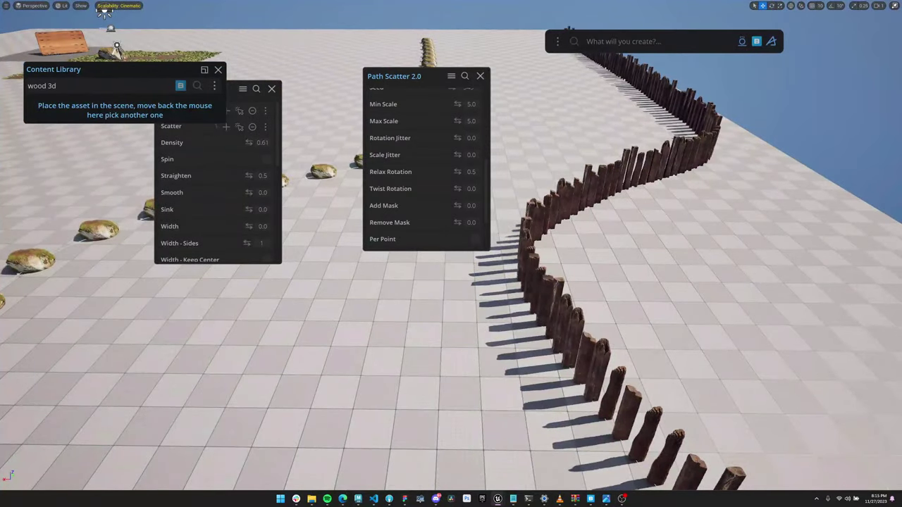
pyautogui.click(271, 90)
pyautogui.click(196, 86)
pyautogui.click(218, 70)
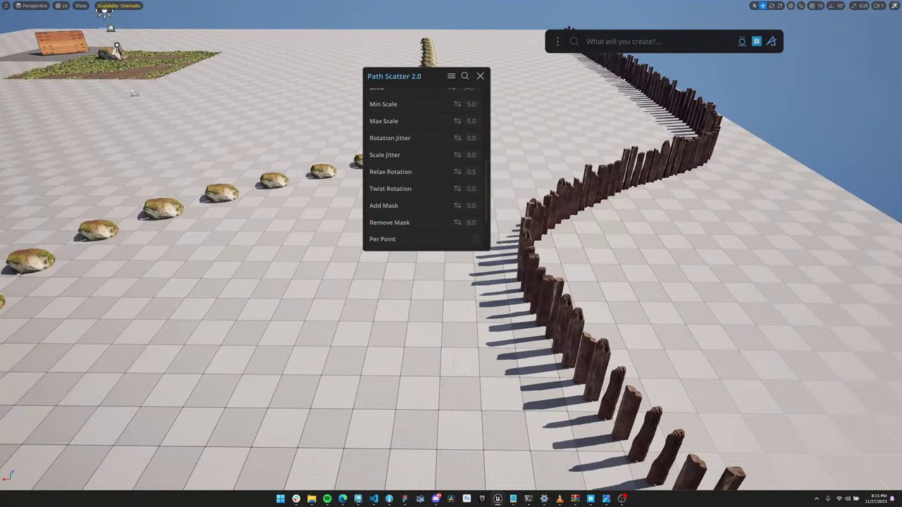
# - Enable Spin and set Straighten to 0.8 for the wood fence's Path Scatter 2.0
pyautogui.moveTo(408, 76); pyautogui.dragTo(212, 49)
pyautogui.press('d')
pyautogui.moveTo(423, 232); pyautogui.dragTo(366, 246, button='right')
pyautogui.scroll(6, 230, 141)
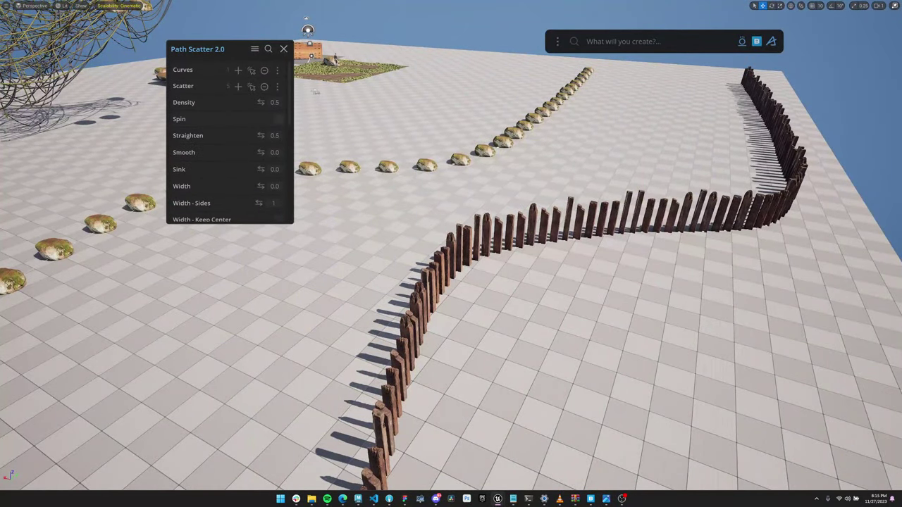
pyautogui.click(278, 119)
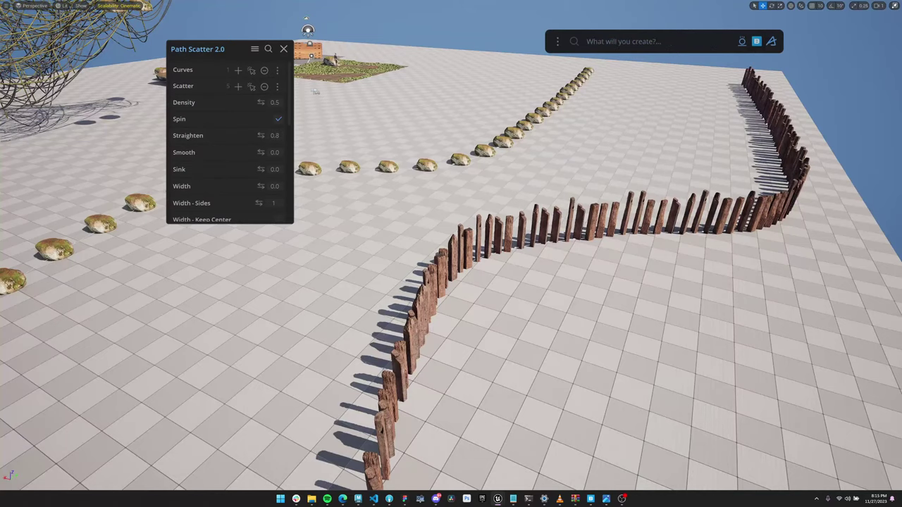
# - Raise the wood fence out of the floor by setting the path scatter's Sink to -10.0
pyautogui.scroll(-3, 451, 264)
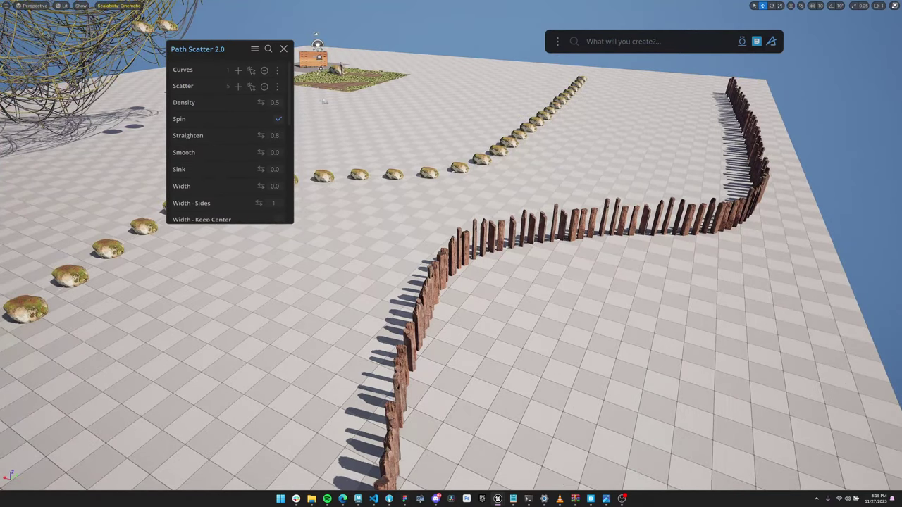
pyautogui.click(451, 338)
pyautogui.press('Escape')
pyautogui.keyDown('alt'); pyautogui.moveTo(451, 296); pyautogui.dragTo(496, 244); pyautogui.keyUp('alt')
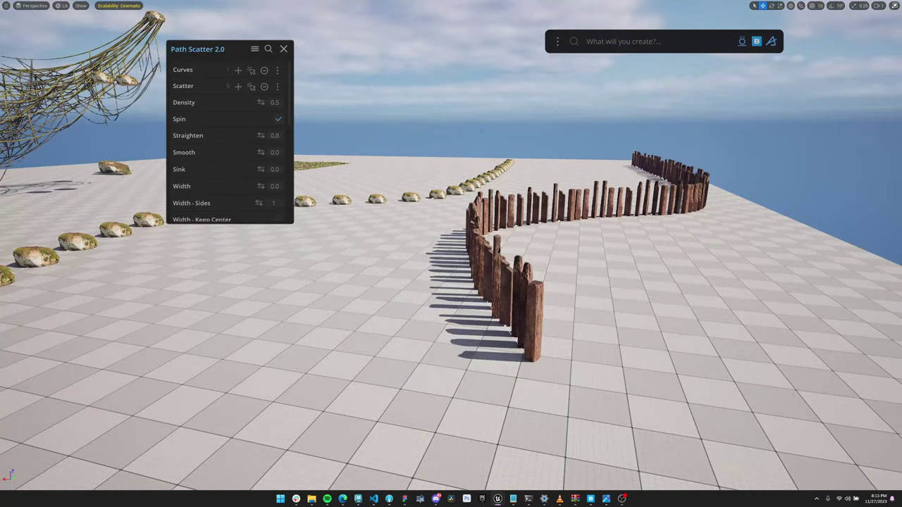
pyautogui.keyDown('alt'); pyautogui.moveTo(451, 282); pyautogui.dragTo(388, 348); pyautogui.keyUp('alt')
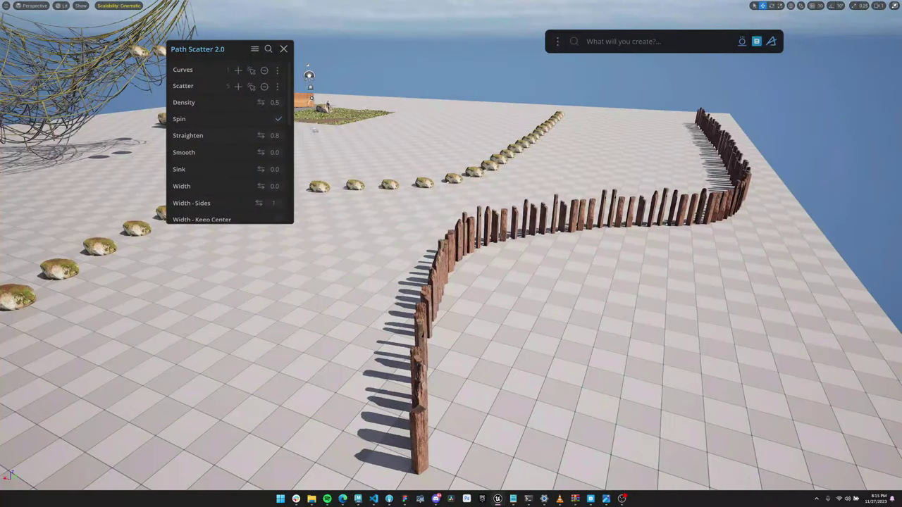
pyautogui.moveTo(261, 153); pyautogui.dragTo(253, 169)
pyautogui.click(275, 169)
pyautogui.write('10.0')
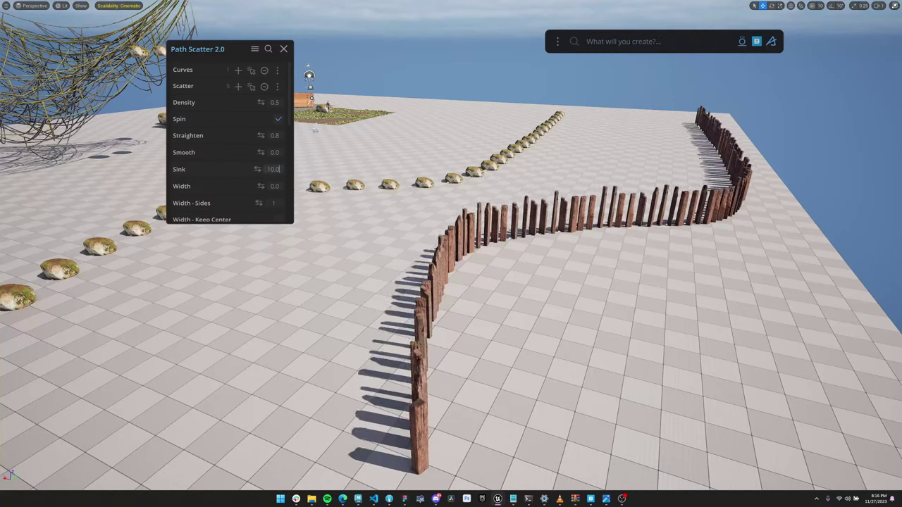
pyautogui.moveTo(281, 169); pyautogui.dragTo(264, 169)
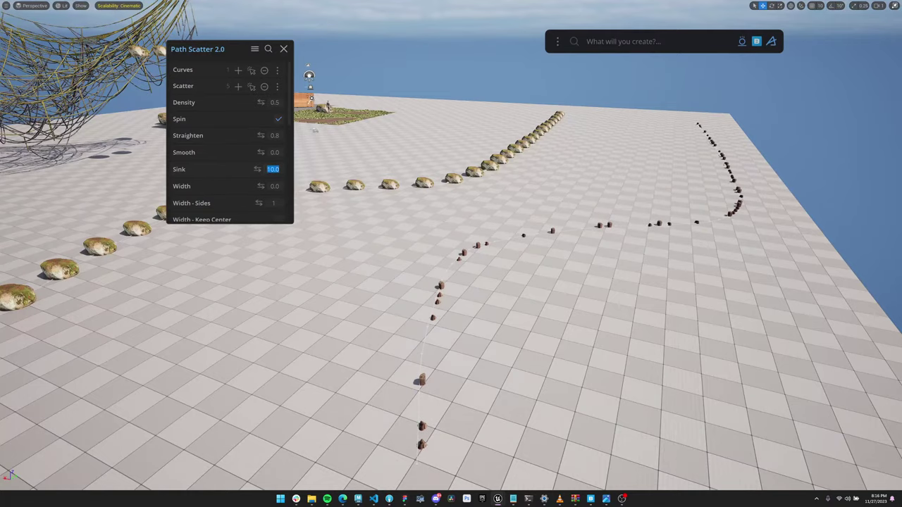
pyautogui.write('-10')
pyautogui.press('Return')
# - Delete the row of scattered rocks and its leftover curve from the floor
pyautogui.keyDown('alt'); pyautogui.moveTo(451, 281); pyautogui.dragTo(500, 320); pyautogui.keyUp('alt')
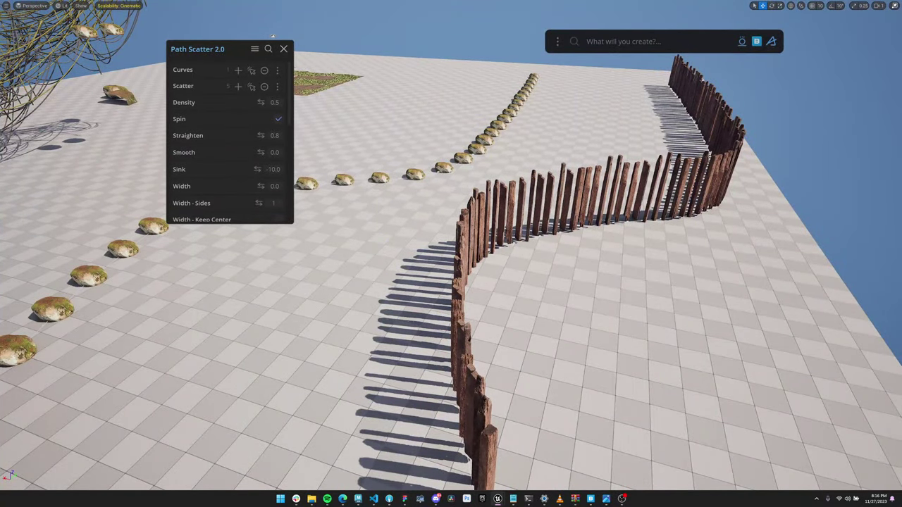
pyautogui.click(415, 175)
pyautogui.press('Delete')
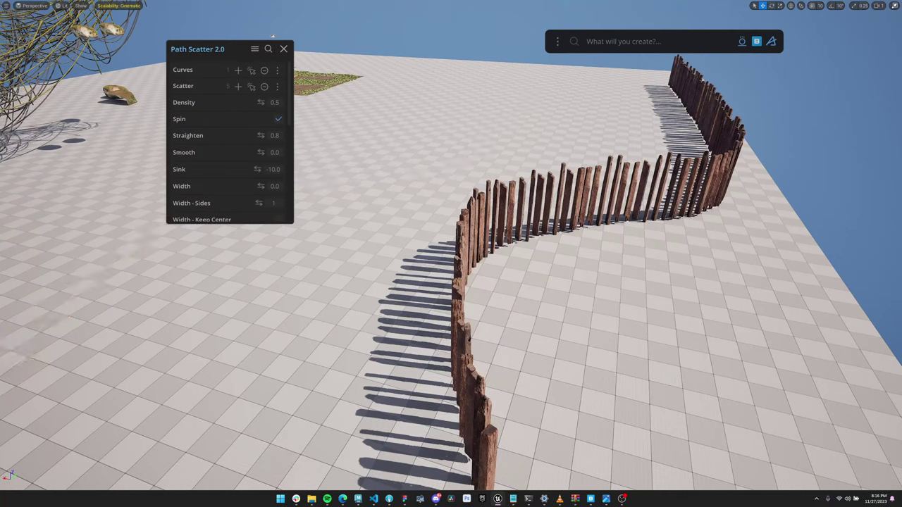
pyautogui.click(415, 175)
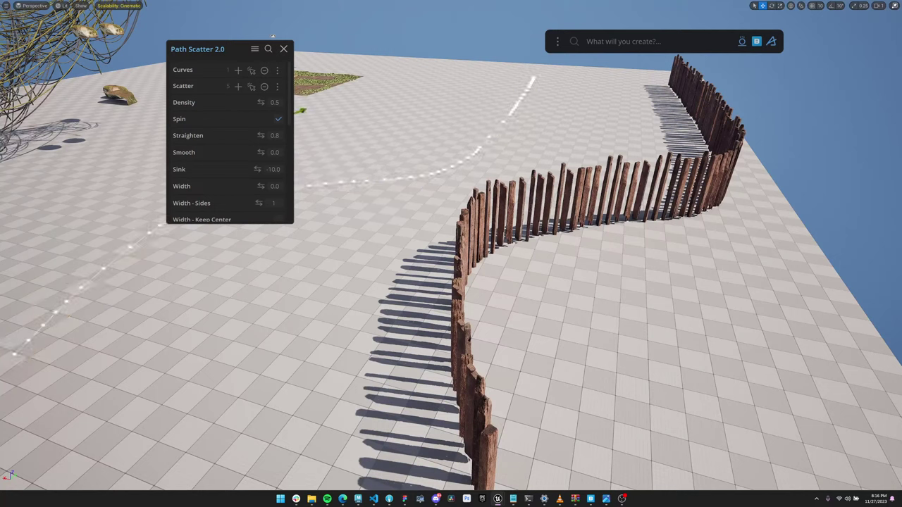
pyautogui.press('Delete')
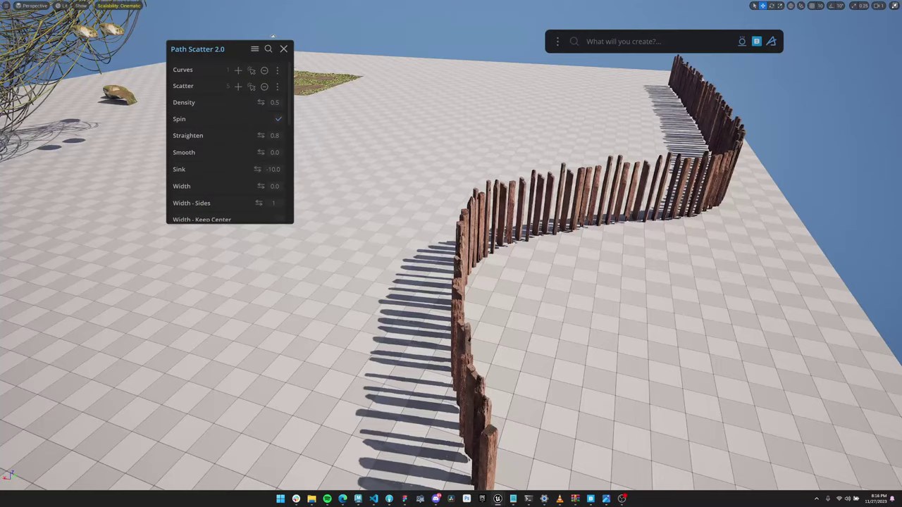
# - Select the wood fence's input curve and move it sideways, away from the floor's edge
pyautogui.click(415, 176)
pyautogui.click(251, 70)
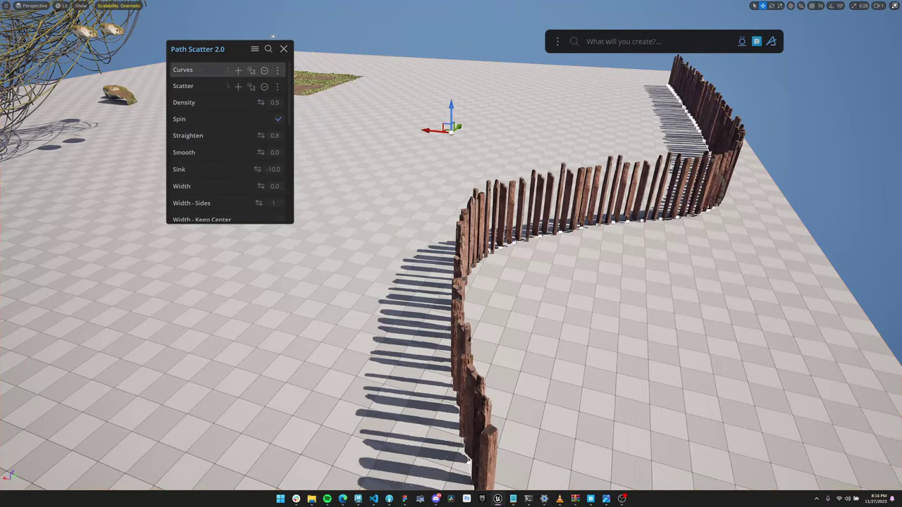
pyautogui.moveTo(451, 282); pyautogui.dragTo(416, 278, button='right')
pyautogui.scroll(-8, 415, 278)
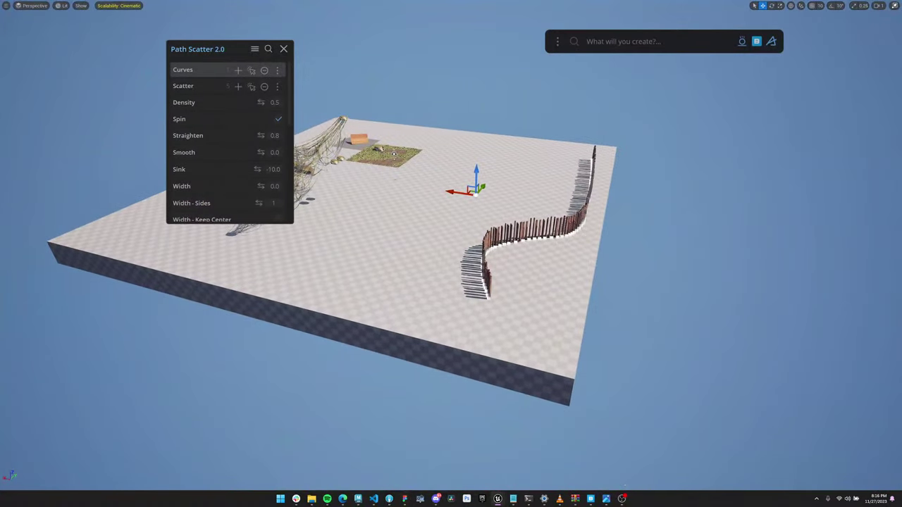
pyautogui.moveTo(470, 190); pyautogui.dragTo(395, 180)
# - Split the fence into two parallel rows with Width 0.3 and even out its bends with Smooth 0.3
pyautogui.press('w')
pyautogui.moveTo(395, 180); pyautogui.dragTo(381, 225, button='right')
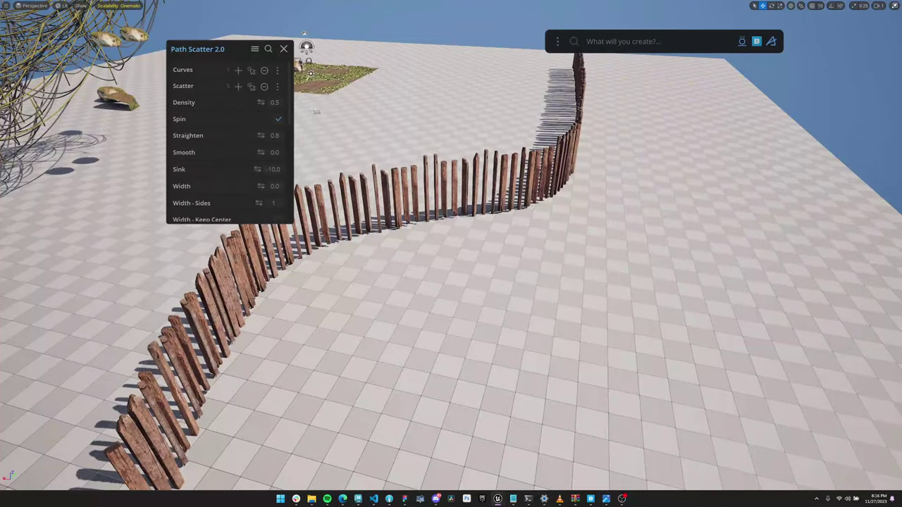
pyautogui.moveTo(260, 186); pyautogui.dragTo(277, 186)
pyautogui.press('a')
pyautogui.moveTo(380, 233); pyautogui.dragTo(338, 233, button='right')
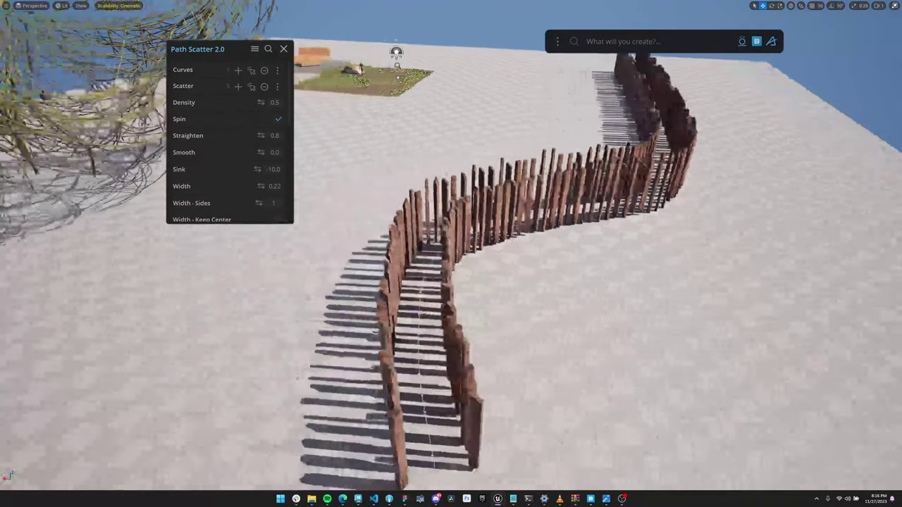
pyautogui.moveTo(261, 186)
pyautogui.mouseDown()
pyautogui.moveTo(308, 186)
pyautogui.moveTo(262, 186)
pyautogui.mouseUp()
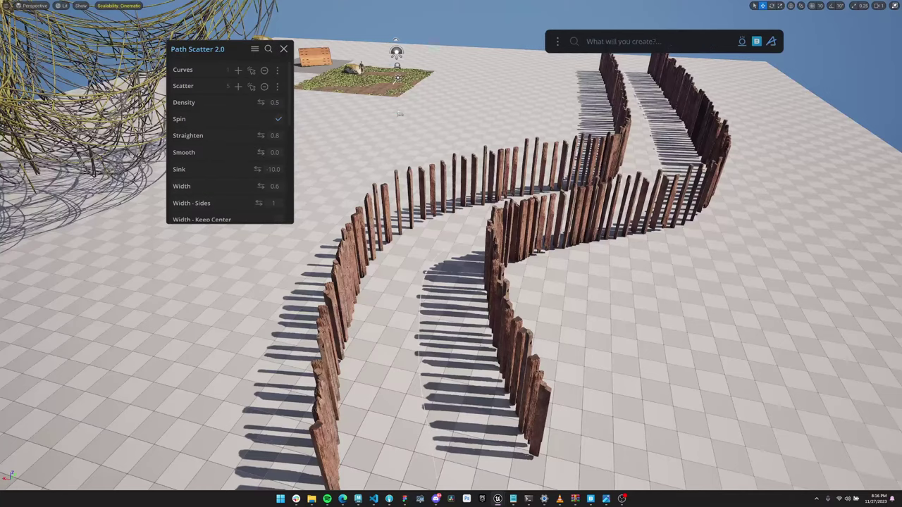
pyautogui.moveTo(261, 152); pyautogui.dragTo(282, 152)
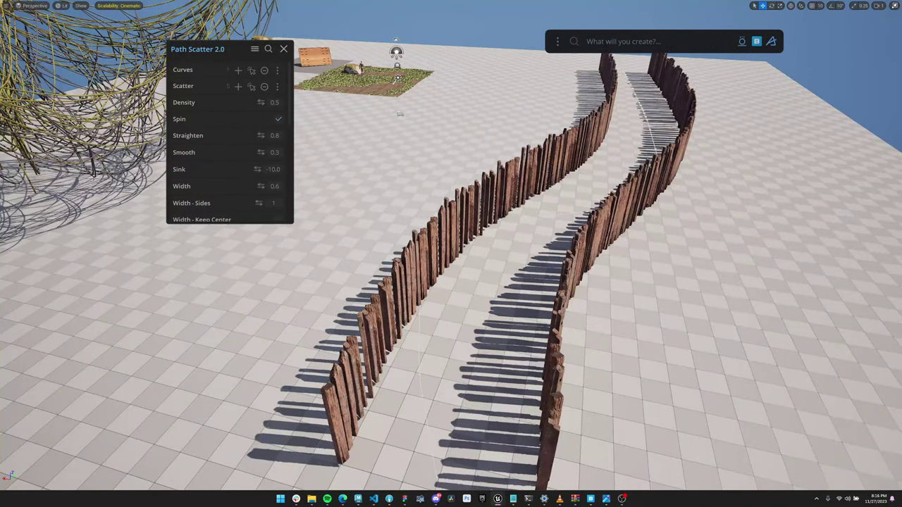
pyautogui.moveTo(260, 186); pyautogui.dragTo(239, 186)
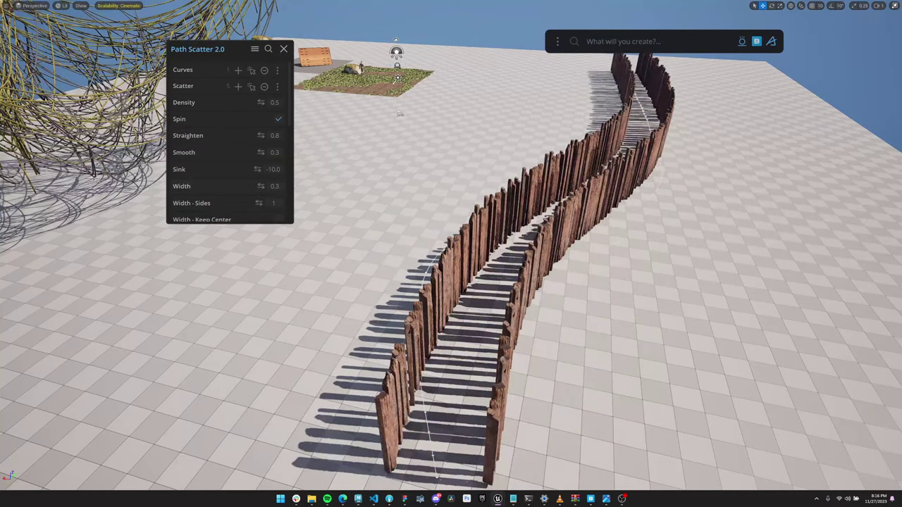
# - Spread the two fence rows apart with Width 0.41 and try keeping a centre row between them
pyautogui.scroll(-2, 226, 141)
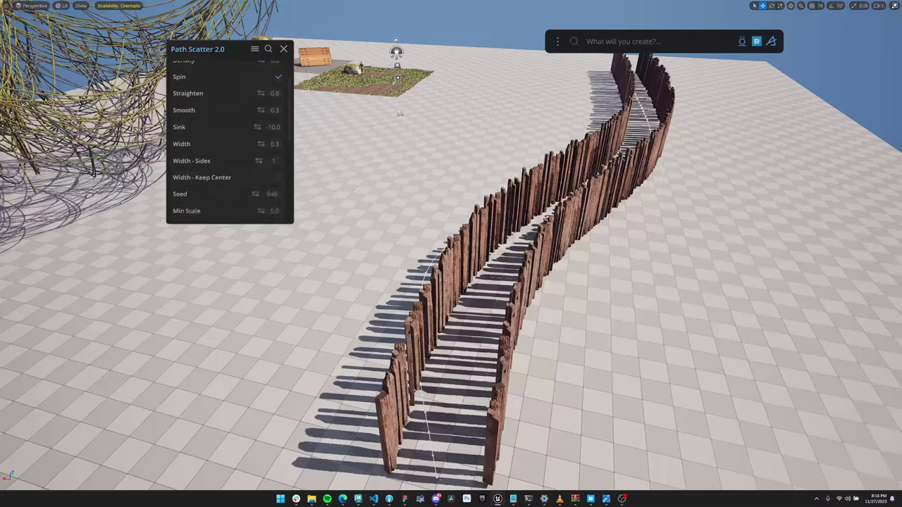
pyautogui.moveTo(261, 143); pyautogui.dragTo(285, 143)
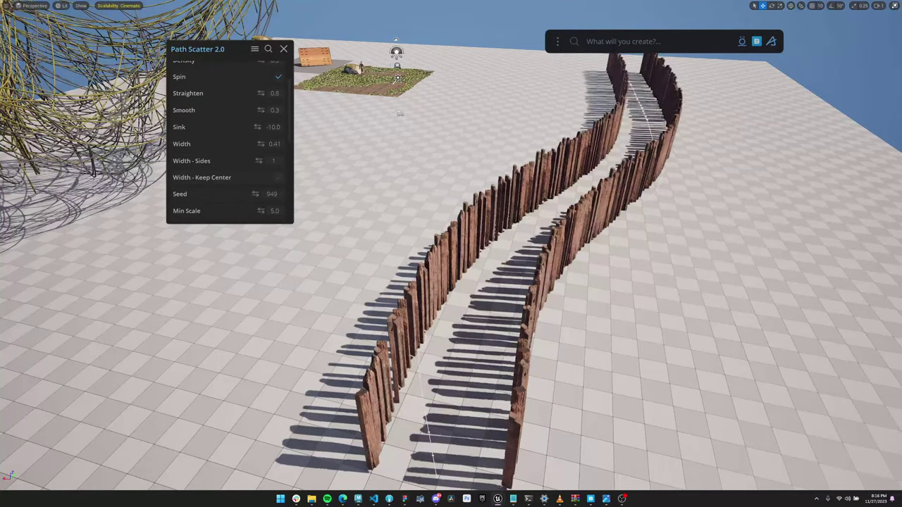
pyautogui.click(278, 177)
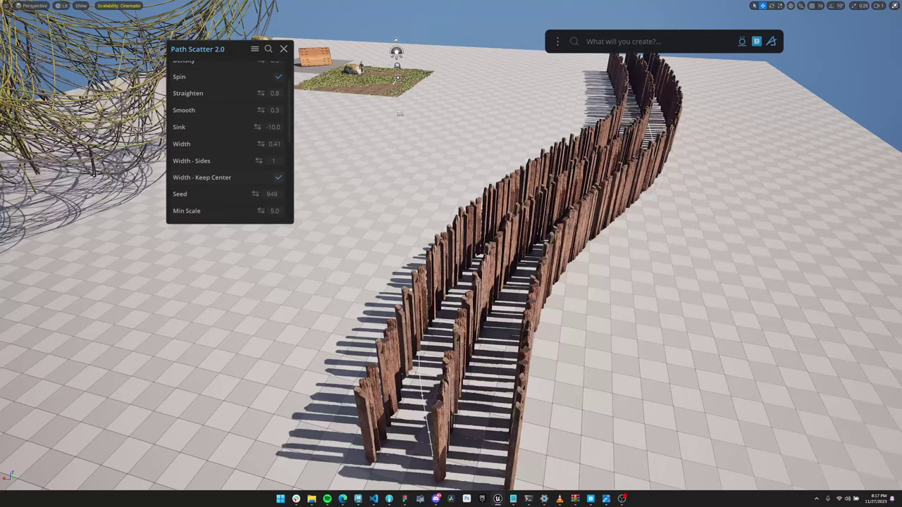
pyautogui.click(278, 178)
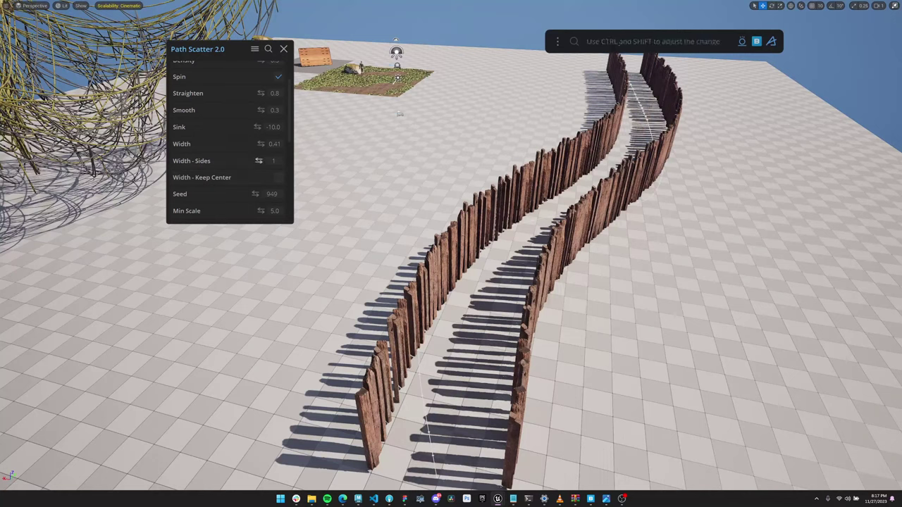
# - Try the fence with 12 rows per side and higher Smooth values, and settle on Width - Sides 2 with Smooth 0.3
pyautogui.moveTo(258, 160); pyautogui.dragTo(336, 161)
pyautogui.keyDown('alt'); pyautogui.moveTo(451, 282); pyautogui.dragTo(524, 313); pyautogui.keyUp('alt')
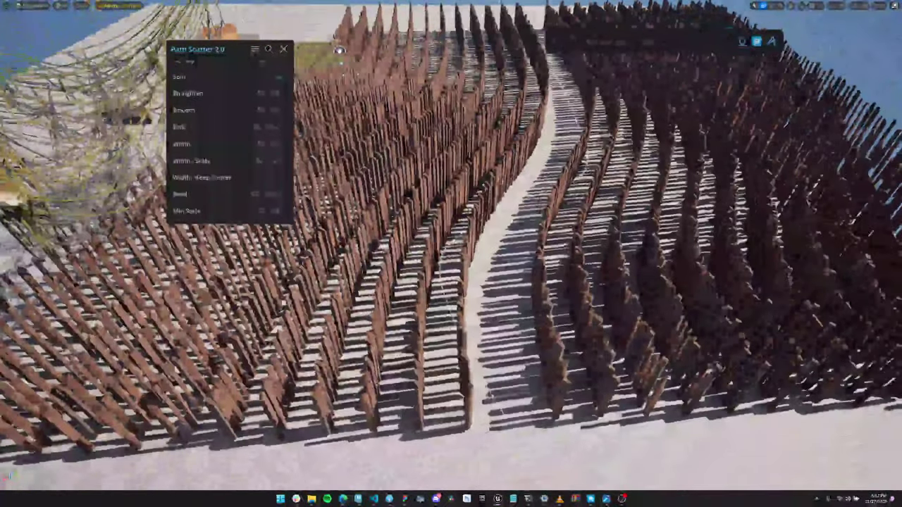
pyautogui.moveTo(260, 110); pyautogui.dragTo(292, 110)
pyautogui.hotkey('ctrl', 'y')
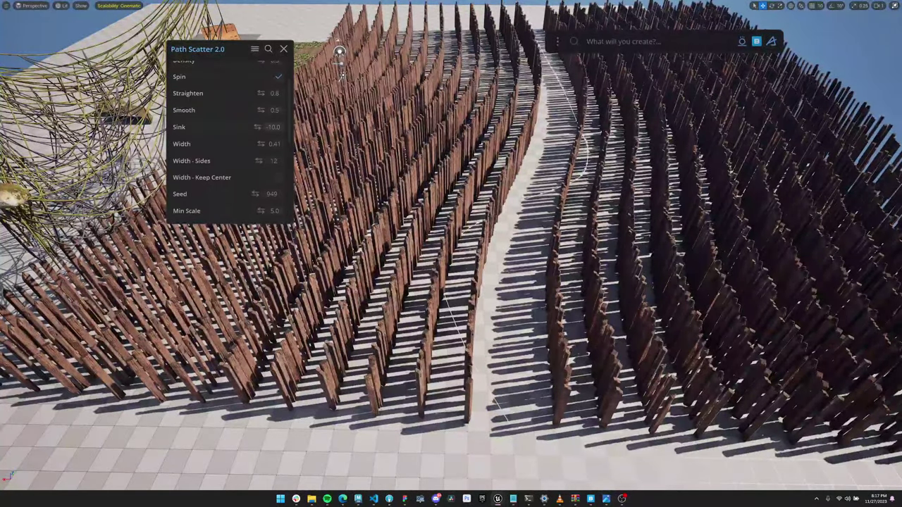
pyautogui.moveTo(261, 110)
pyautogui.mouseDown()
pyautogui.moveTo(240, 110)
pyautogui.moveTo(271, 110)
pyautogui.moveTo(262, 109)
pyautogui.mouseUp()
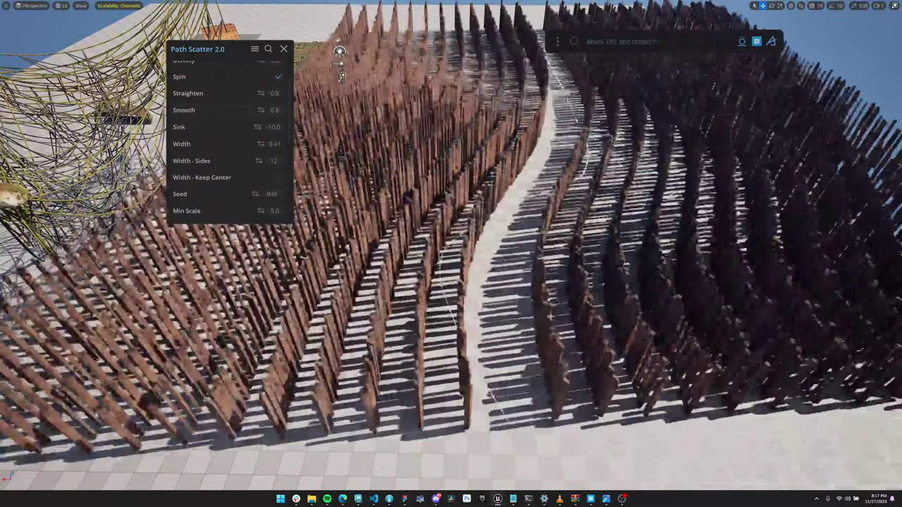
pyautogui.moveTo(259, 161); pyautogui.dragTo(250, 160)
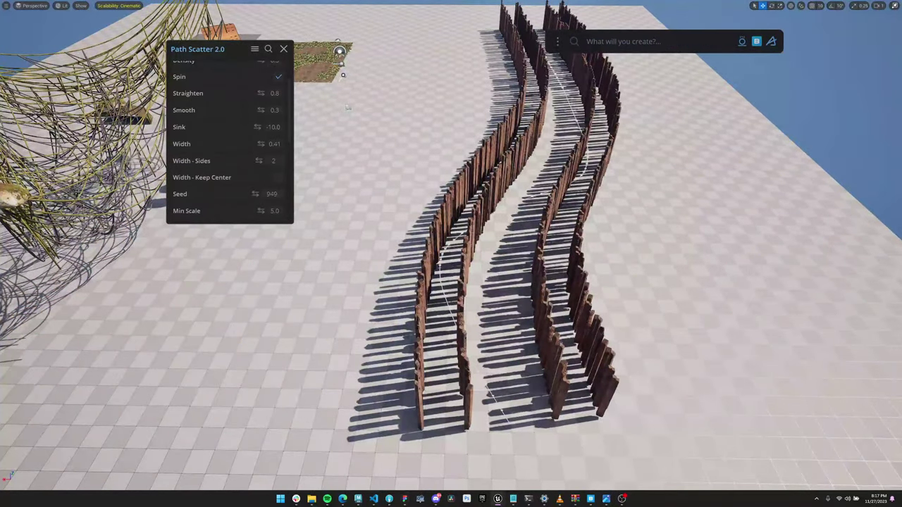
# - Tilt the fence planks randomly with Seed 965, Rotation Jitter 1.0 and Relax Rotation 0.0
pyautogui.keyDown('alt'); pyautogui.moveTo(491, 394); pyautogui.dragTo(478, 349); pyautogui.keyUp('alt')
pyautogui.scroll(-3, 260, 185)
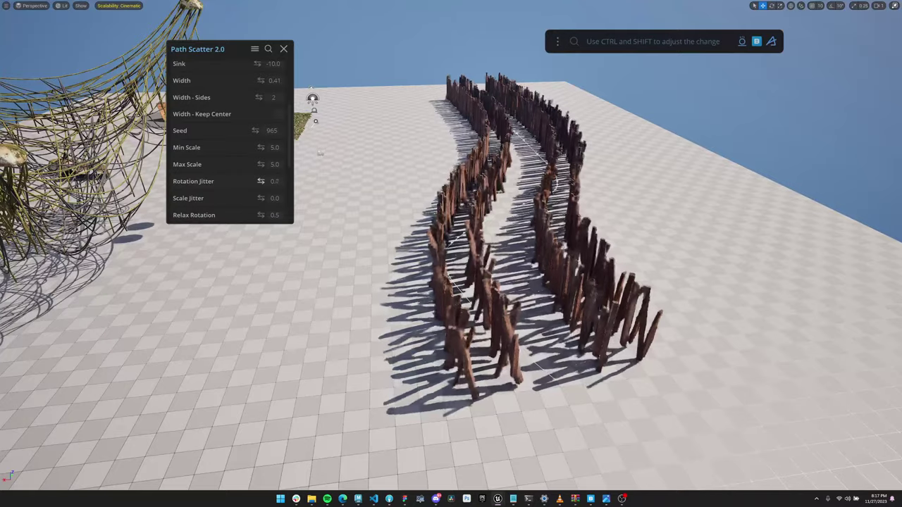
pyautogui.moveTo(261, 181); pyautogui.dragTo(281, 181)
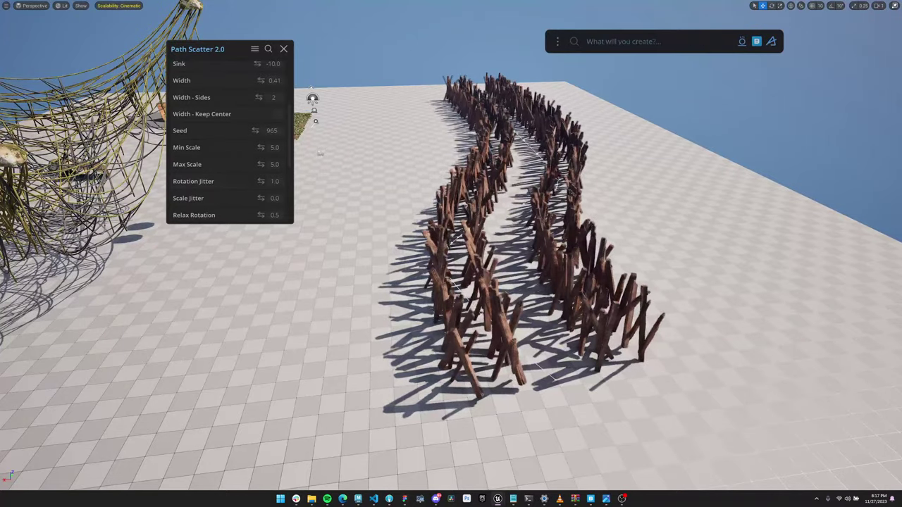
pyautogui.moveTo(451, 281)
pyautogui.keyDown('alt'); pyautogui.mouseDown()
pyautogui.moveTo(465, 261)
pyautogui.moveTo(310, 261)
pyautogui.moveTo(458, 261)
pyautogui.moveTo(529, 292)
pyautogui.moveTo(401, 225)
pyautogui.moveTo(352, 257)
pyautogui.moveTo(360, 307)
pyautogui.moveTo(458, 285)
pyautogui.moveTo(451, 250)
pyautogui.moveTo(441, 310)
pyautogui.moveTo(450, 269)
pyautogui.mouseUp(); pyautogui.keyUp('alt')
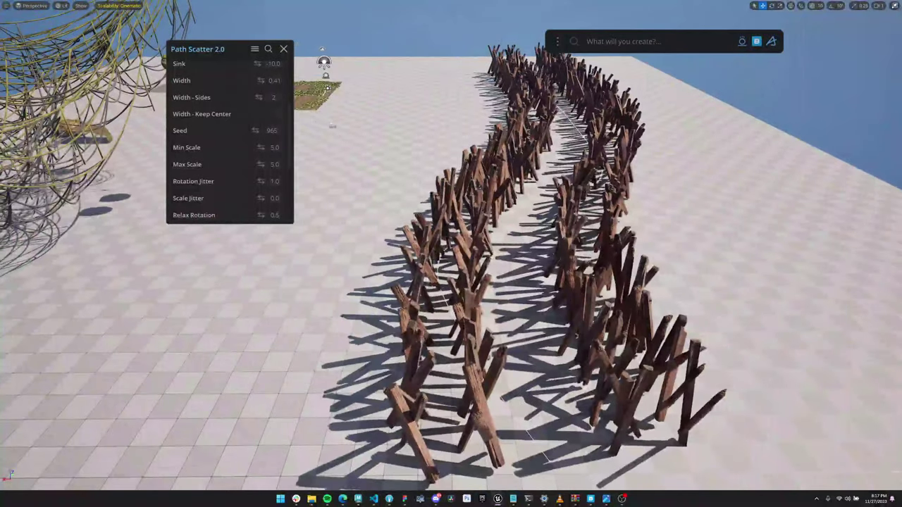
pyautogui.moveTo(260, 198)
pyautogui.mouseDown()
pyautogui.moveTo(279, 198)
pyautogui.moveTo(260, 198)
pyautogui.mouseUp()
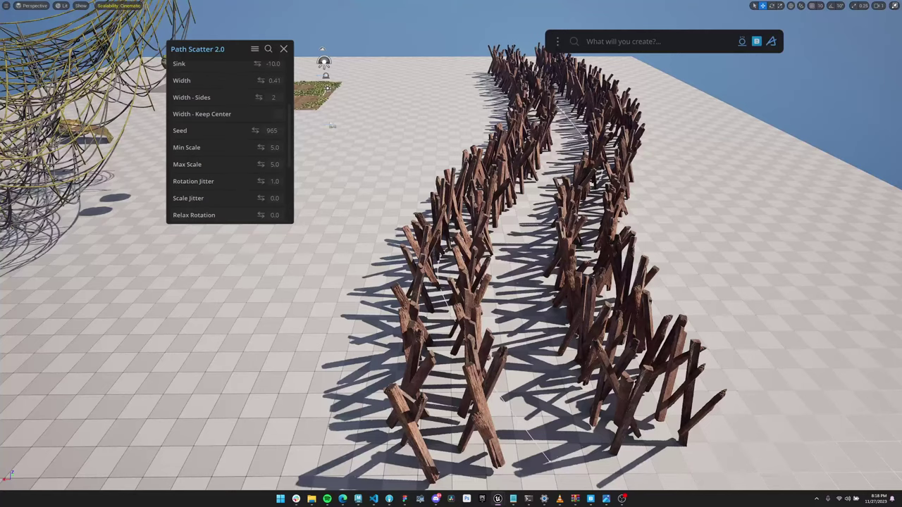
# - Select the checkered floor and create a procedural terrain with Dash's Create Terrain tool
pyautogui.scroll(1, 338, 282)
pyautogui.click(338, 281)
pyautogui.scroll(-4, 339, 282)
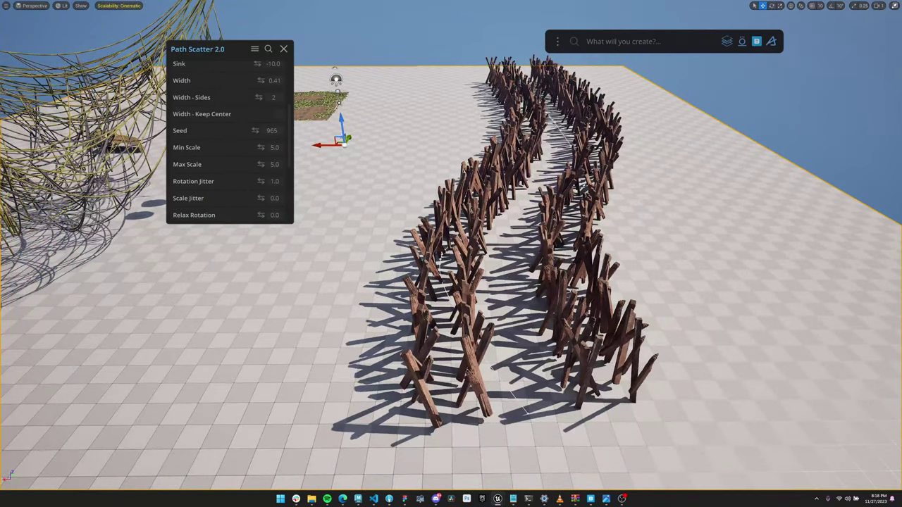
pyautogui.scroll(-5, 229, 141)
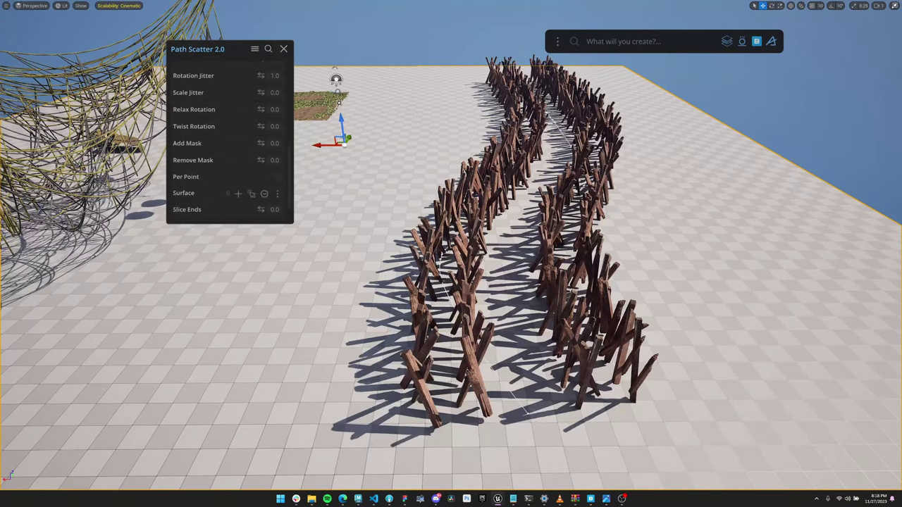
pyautogui.moveTo(450, 281); pyautogui.dragTo(445, 272, button='middle')
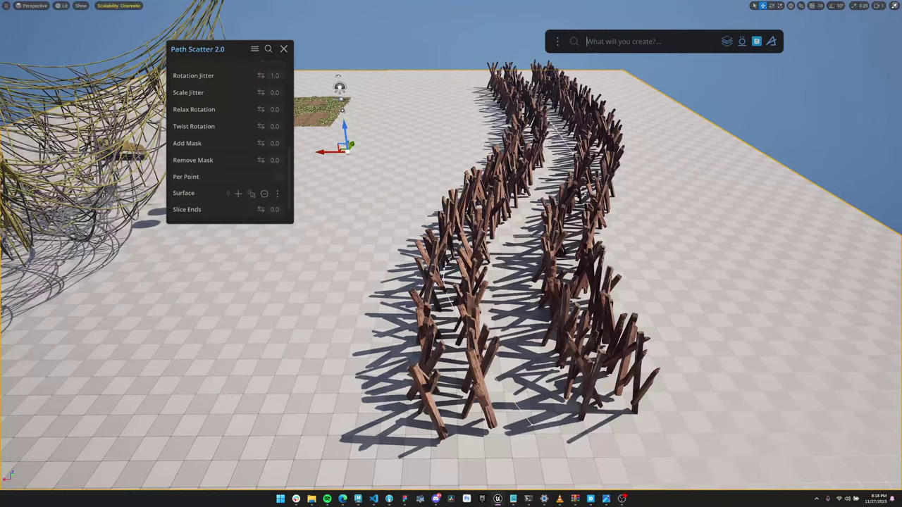
pyautogui.write('terrain')
pyautogui.press('Down')
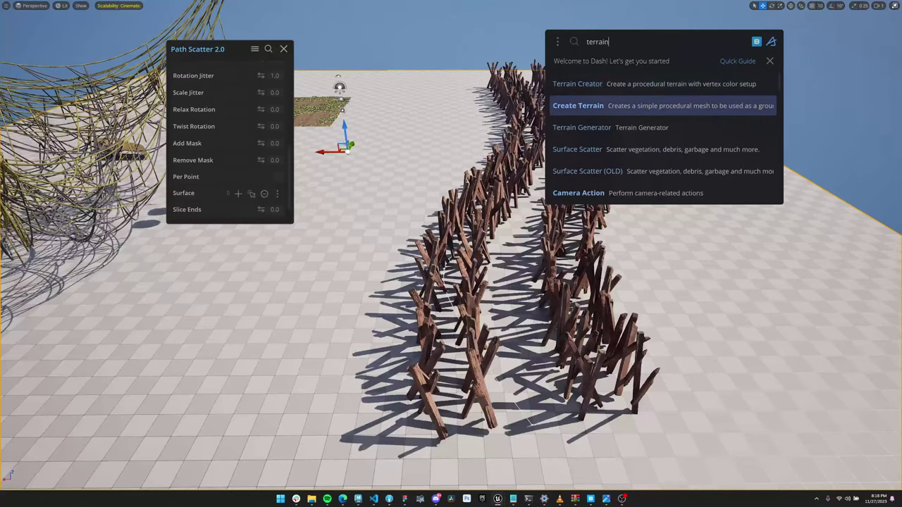
pyautogui.press('Return')
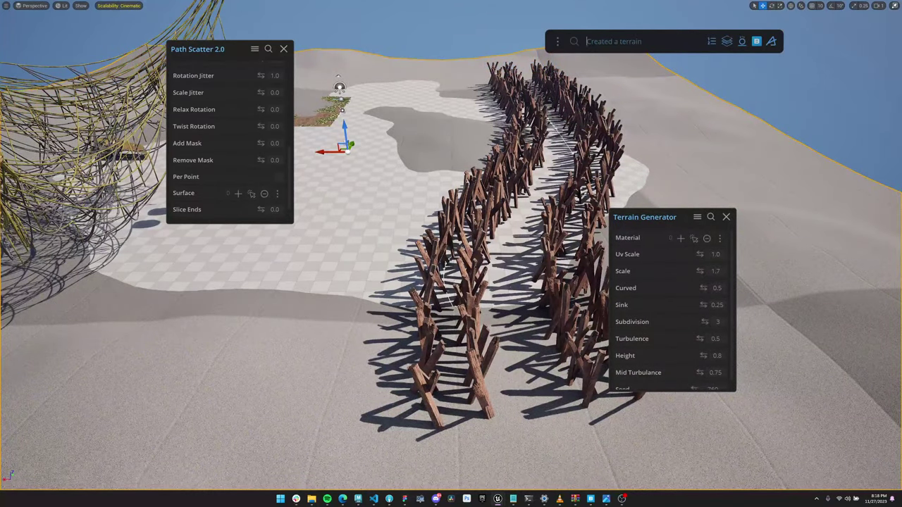
# - Close the Terrain Generator settings and remove the flat checkered floor, leaving the hilly terrain
pyautogui.click(561, 138)
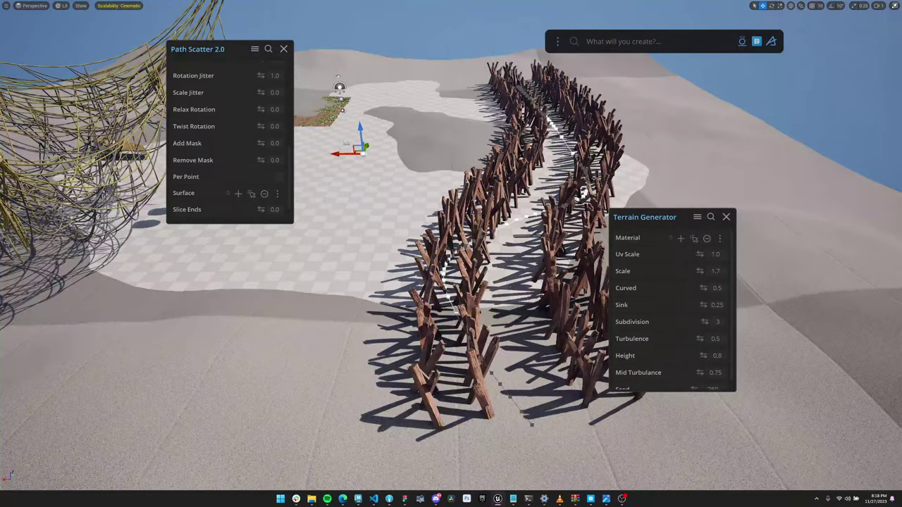
pyautogui.press('d')
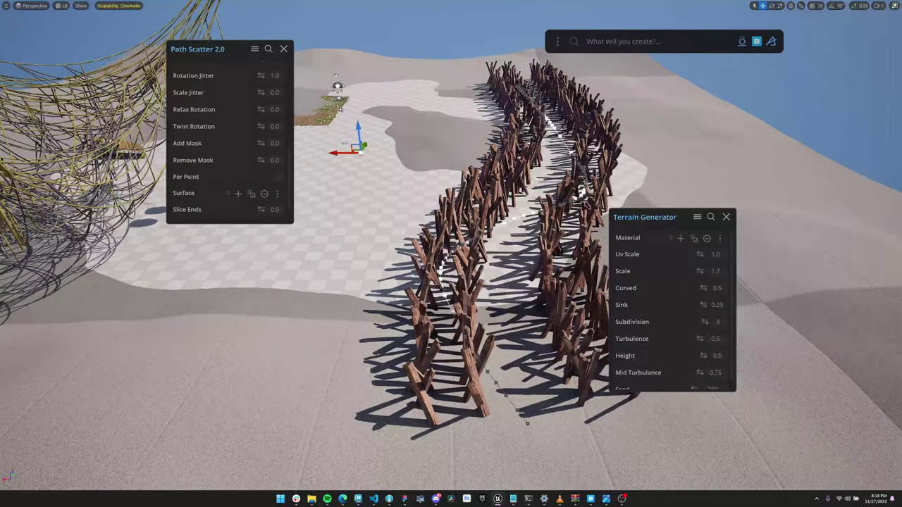
pyautogui.moveTo(654, 217); pyautogui.dragTo(790, 127)
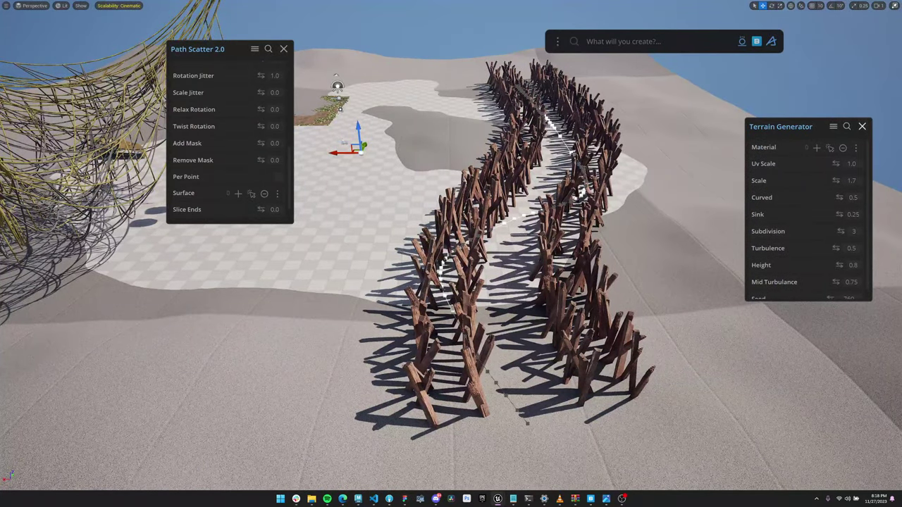
pyautogui.click(862, 127)
pyautogui.click(768, 218)
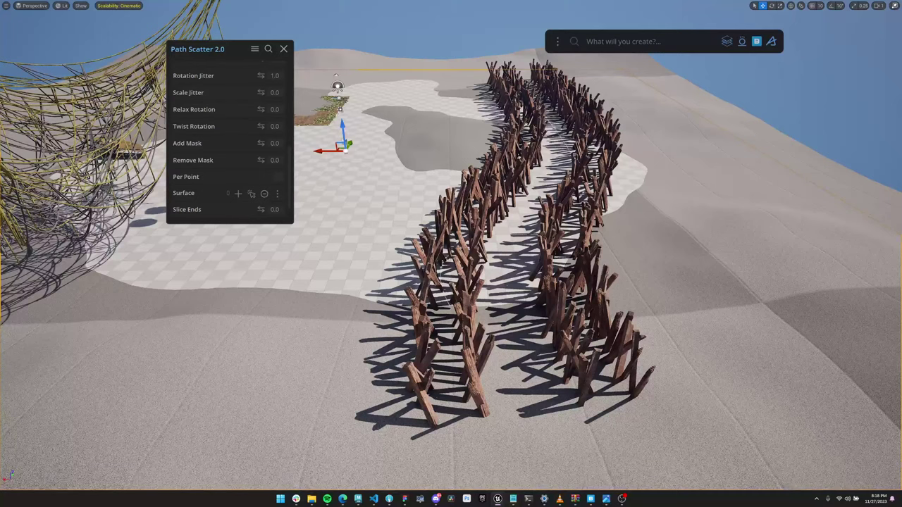
pyautogui.hotkey('ctrl', 'y')
# - Add the terrain as the path scatter's Surface so the fence follows the hills
pyautogui.scroll(-1, 229, 141)
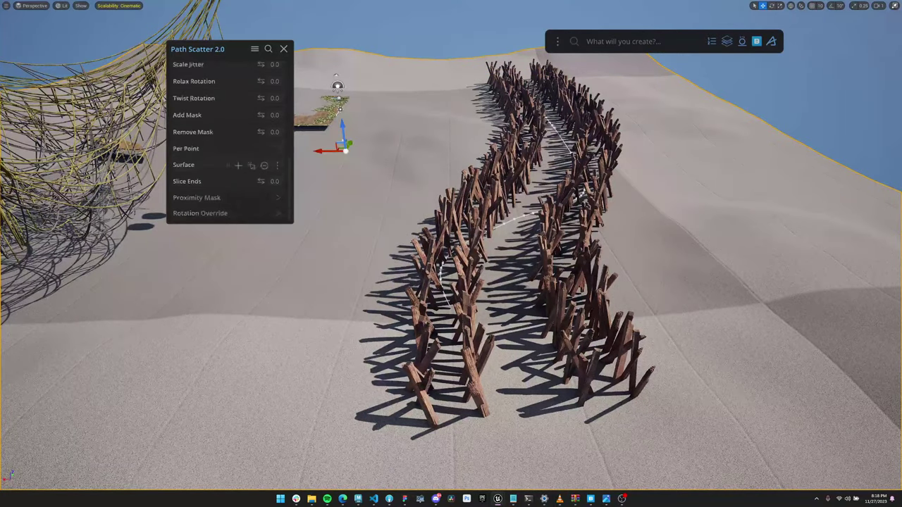
pyautogui.click(238, 165)
pyautogui.press('Escape')
pyautogui.keyDown('alt'); pyautogui.moveTo(535, 281); pyautogui.dragTo(458, 303); pyautogui.keyUp('alt')
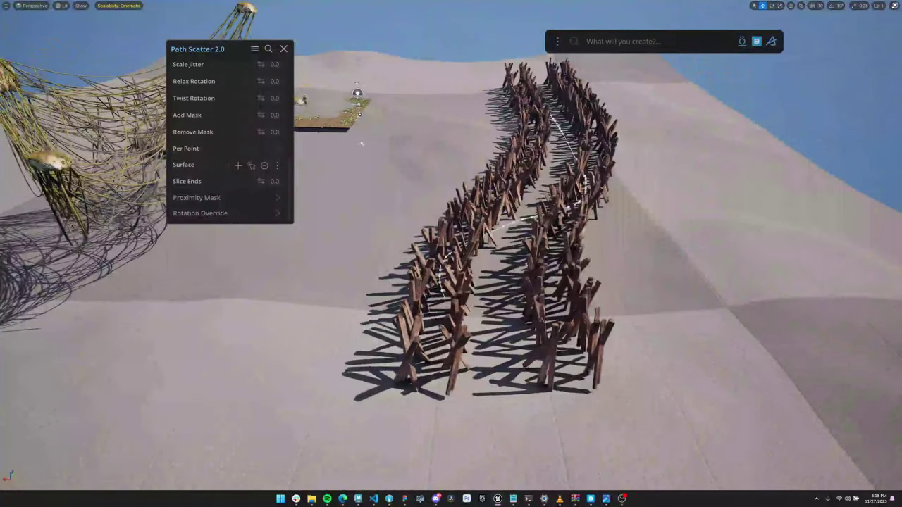
# - Select the fence's input curve and move it to different places and heights over the terrain
pyautogui.click(514, 223)
pyautogui.scroll(-4, 514, 222)
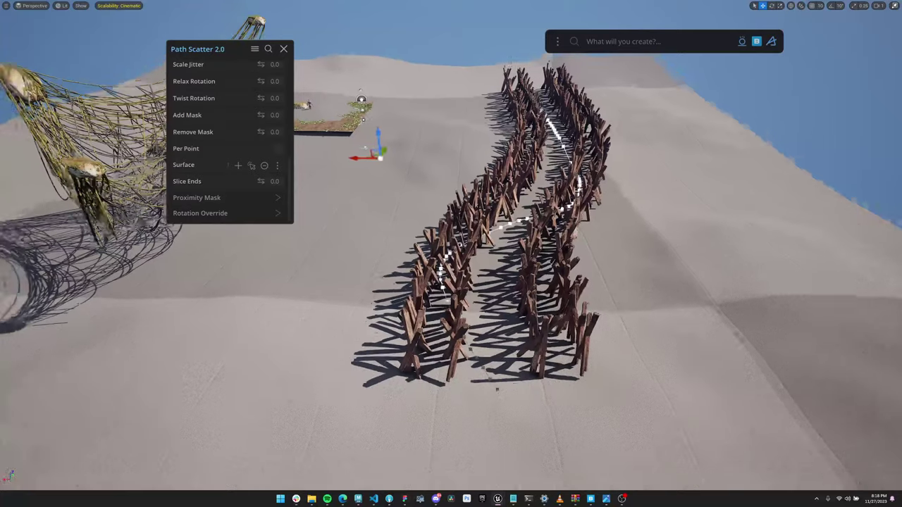
pyautogui.keyDown('alt'); pyautogui.moveTo(514, 223); pyautogui.dragTo(563, 271); pyautogui.keyUp('alt')
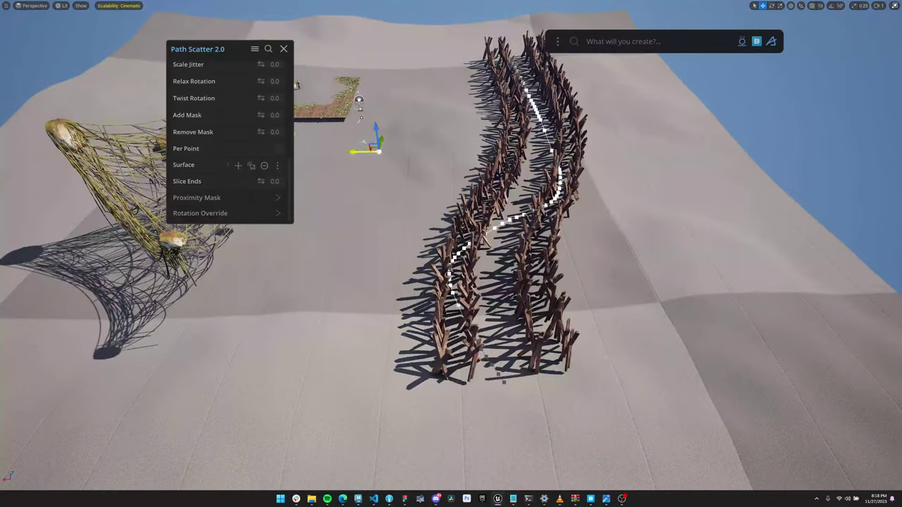
pyautogui.moveTo(373, 148); pyautogui.dragTo(373, 114)
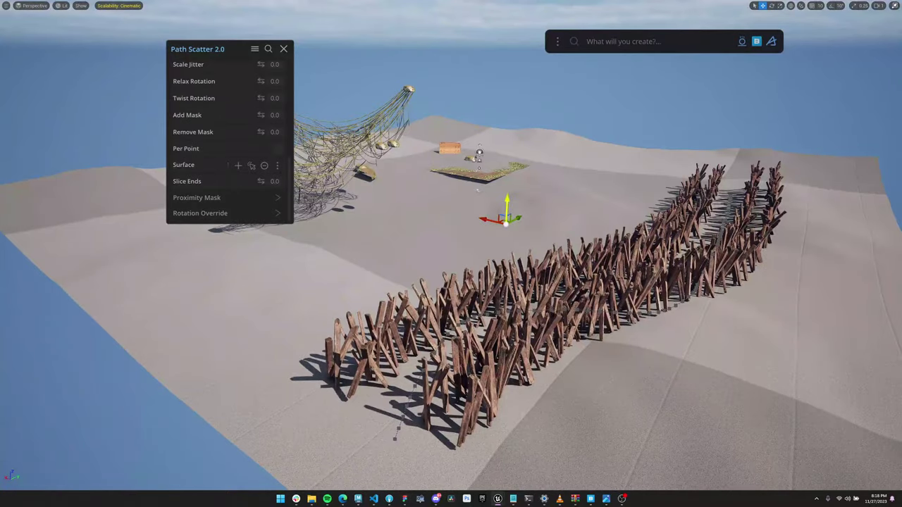
pyautogui.moveTo(507, 203); pyautogui.dragTo(589, 234)
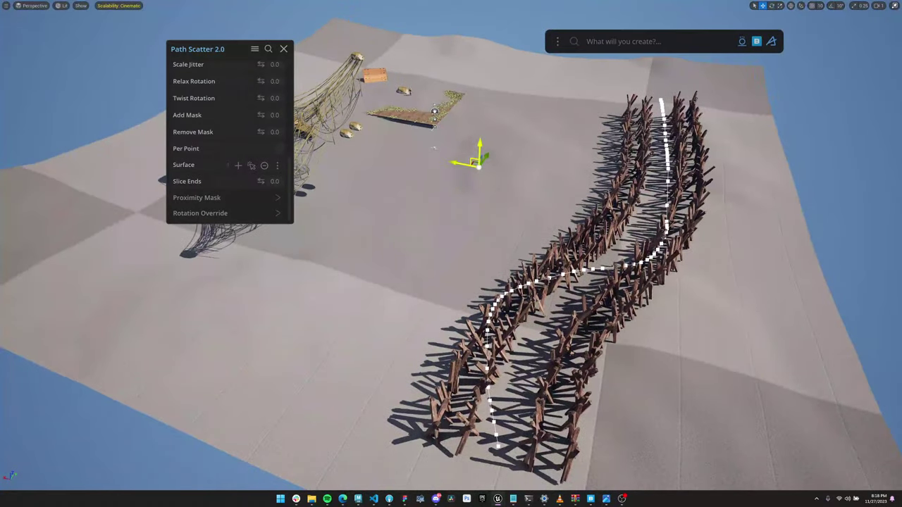
pyautogui.moveTo(473, 162); pyautogui.dragTo(405, 194)
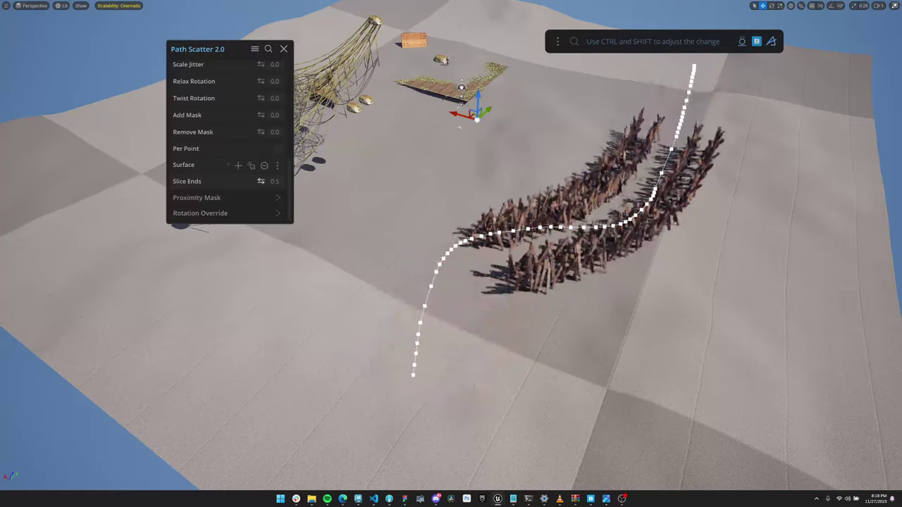
# - Try shortening the fence at both ends with Slice Ends 0.5, and return it to 0.0
pyautogui.moveTo(260, 181)
pyautogui.mouseDown()
pyautogui.moveTo(293, 181)
pyautogui.moveTo(261, 181)
pyautogui.mouseUp()
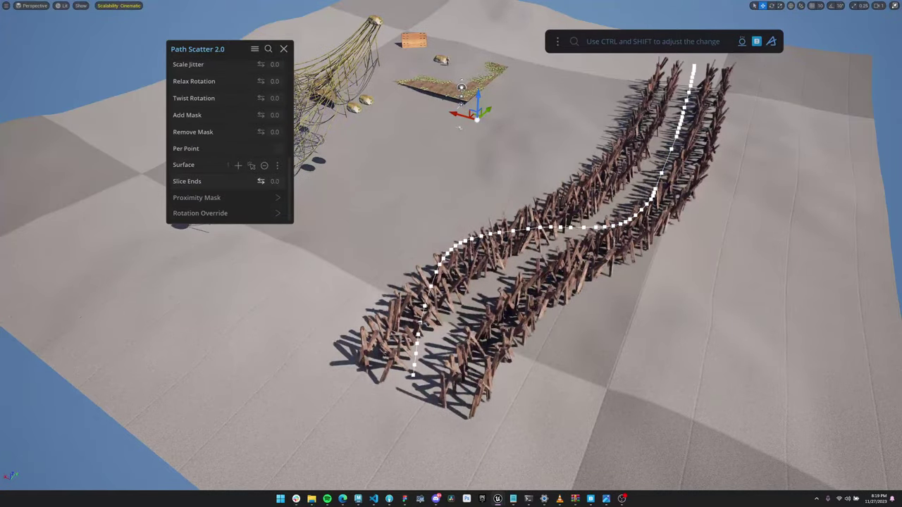
pyautogui.scroll(-1, 451, 254)
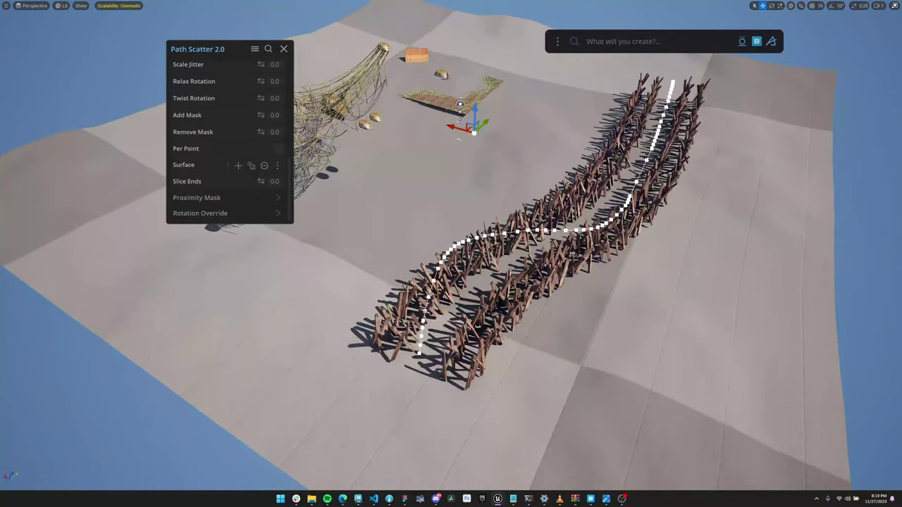
pyautogui.moveTo(451, 254); pyautogui.dragTo(459, 233, button='middle')
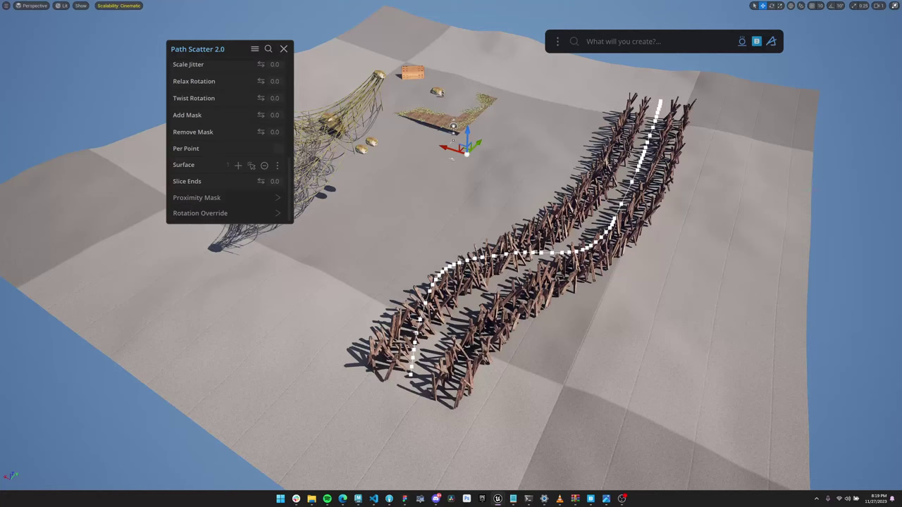
# - Expand the Proximity Mask settings and place an enlarged copy of the rock near the crate on the fence's path
pyautogui.click(197, 197)
pyautogui.click(372, 142)
pyautogui.click(441, 93)
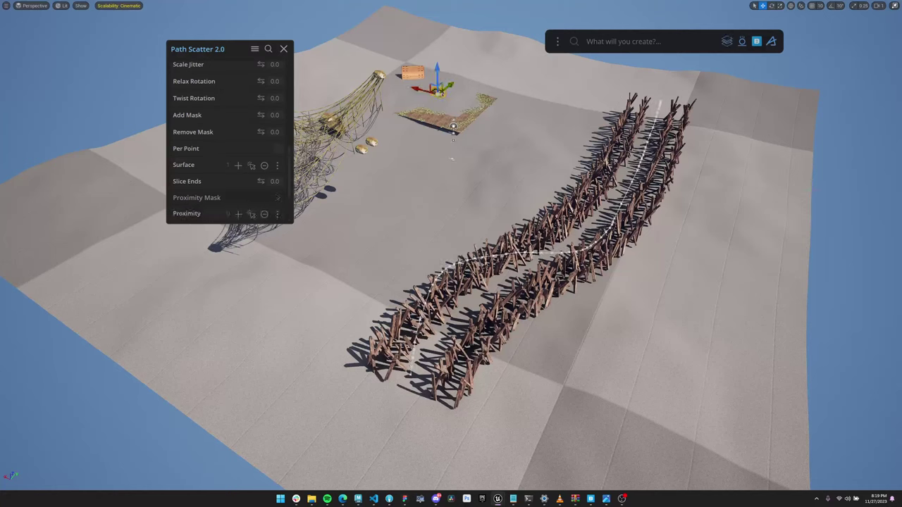
pyautogui.keyDown('alt'); pyautogui.moveTo(436, 92); pyautogui.dragTo(614, 238); pyautogui.keyUp('alt')
pyautogui.press('r')
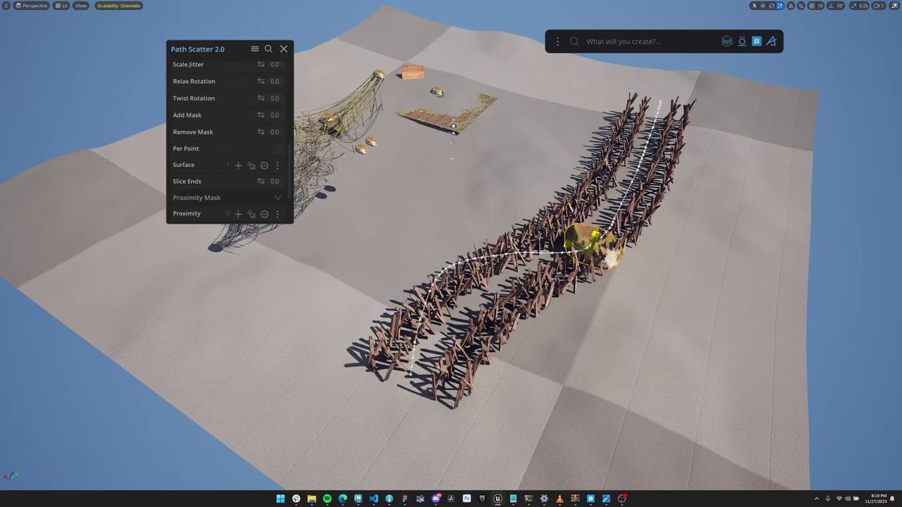
pyautogui.press('w')
# - Limit the fence to the area around the copied rock by using it as the Proximity object with Distance 1.4
pyautogui.scroll(-3, 264, 150)
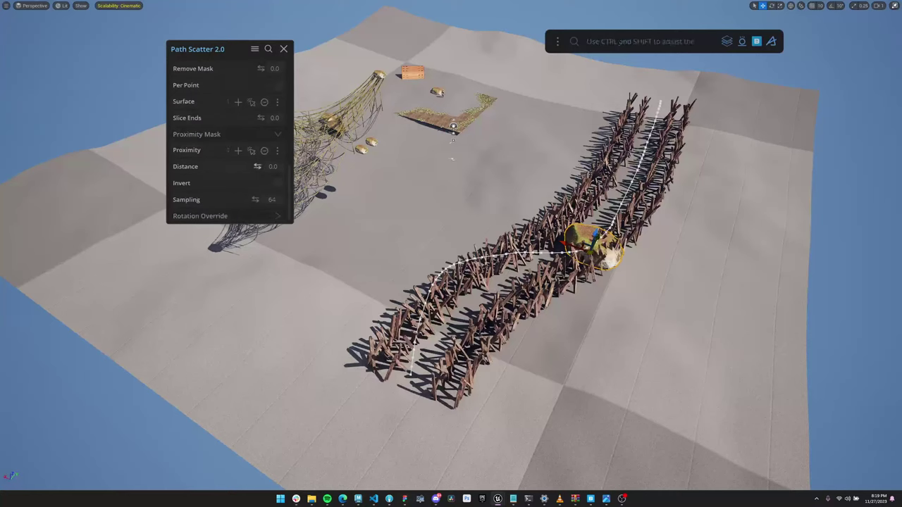
pyautogui.moveTo(257, 167); pyautogui.dragTo(273, 167)
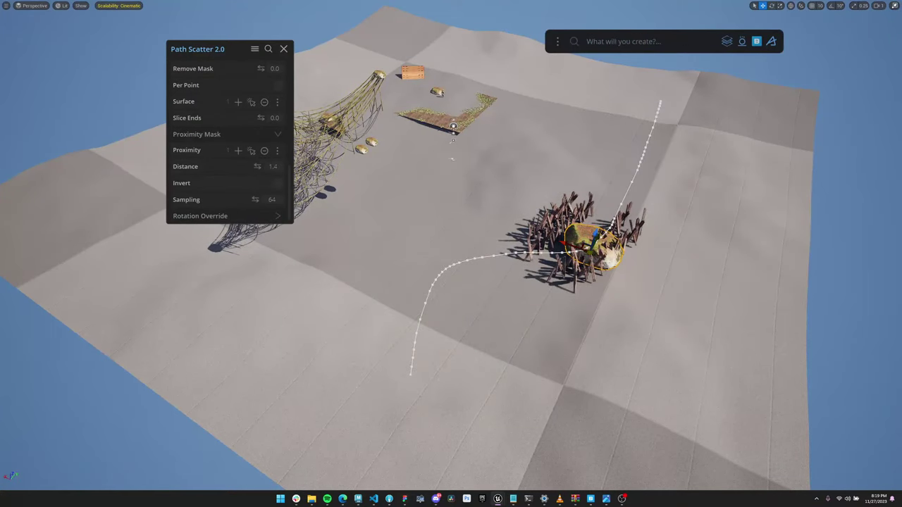
# - Invert the fence's Proximity Mask so the stakes are removed around the rock instead of kept there
pyautogui.click(278, 183)
pyautogui.keyDown('alt'); pyautogui.moveTo(451, 303); pyautogui.dragTo(338, 261); pyautogui.keyUp('alt')
pyautogui.moveTo(450, 303); pyautogui.dragTo(451, 267, button='right')
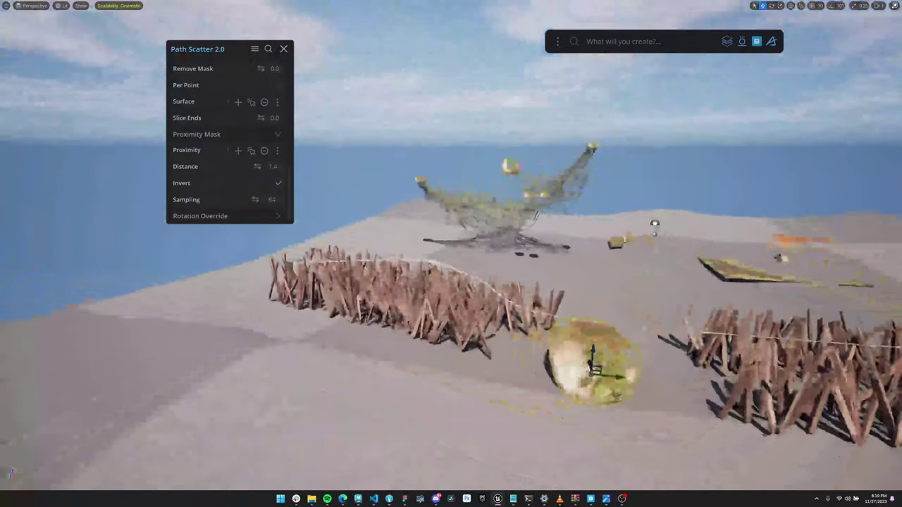
# - Lower the rock beside the gap in the fence and reduce the Proximity Mask's Distance
pyautogui.moveTo(595, 349); pyautogui.dragTo(592, 384)
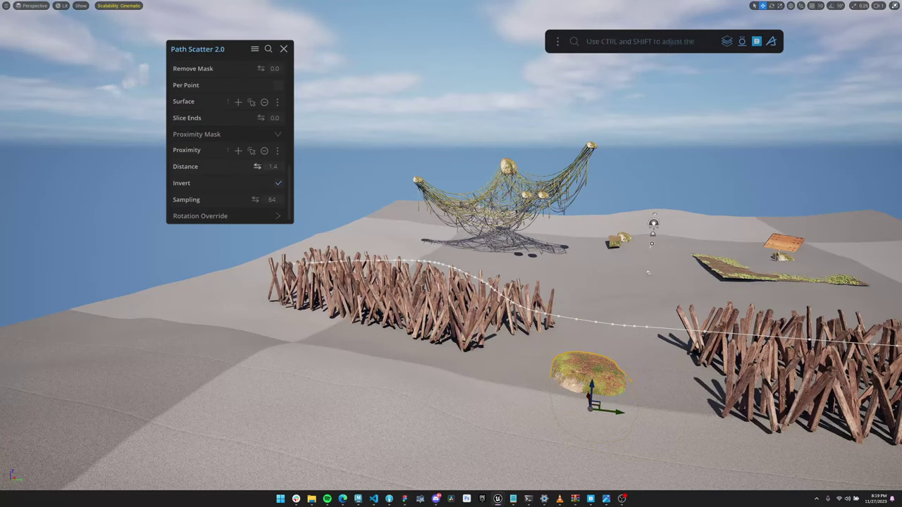
pyautogui.moveTo(257, 167); pyautogui.dragTo(243, 167)
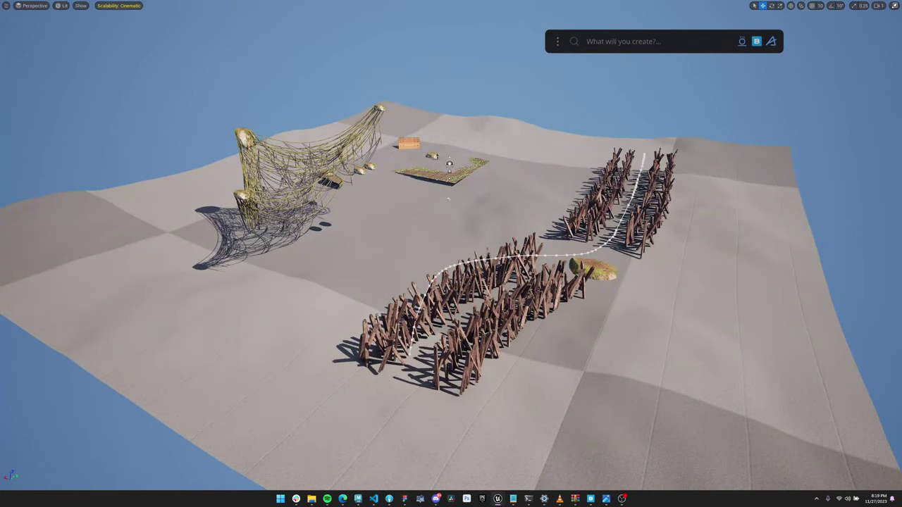
# - Select the fence's input curve and shift it sideways over the terrain
pyautogui.click(563, 255)
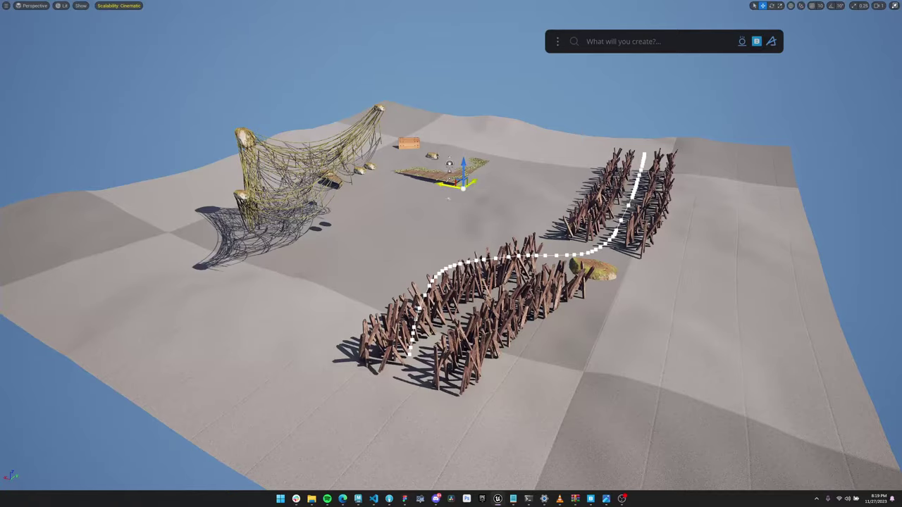
pyautogui.moveTo(463, 186); pyautogui.dragTo(492, 186)
pyautogui.press('w')
pyautogui.moveTo(492, 186); pyautogui.dragTo(510, 217, button='right')
pyautogui.press('w')
pyautogui.press('s')
pyautogui.press('s')
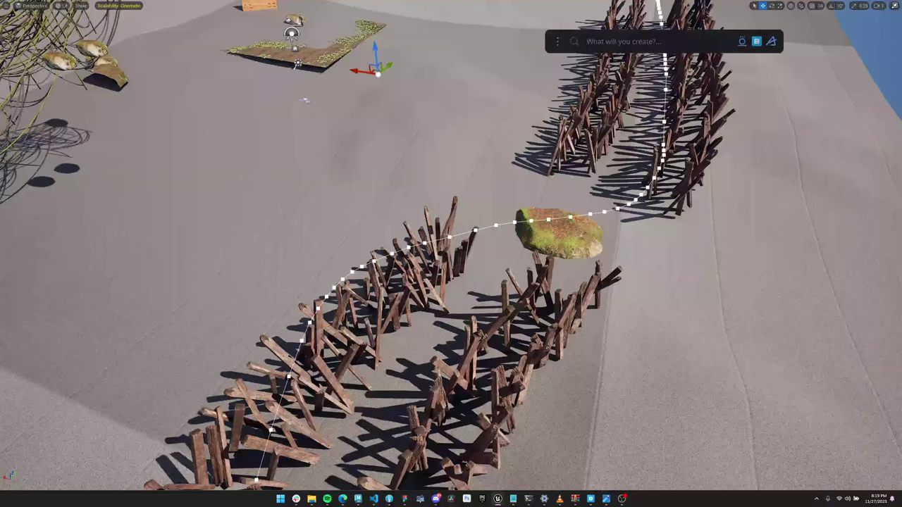
# - Try to centre the pivot of the fence's curve with the Set Pivot command, and reselect the curve
pyautogui.write('center')
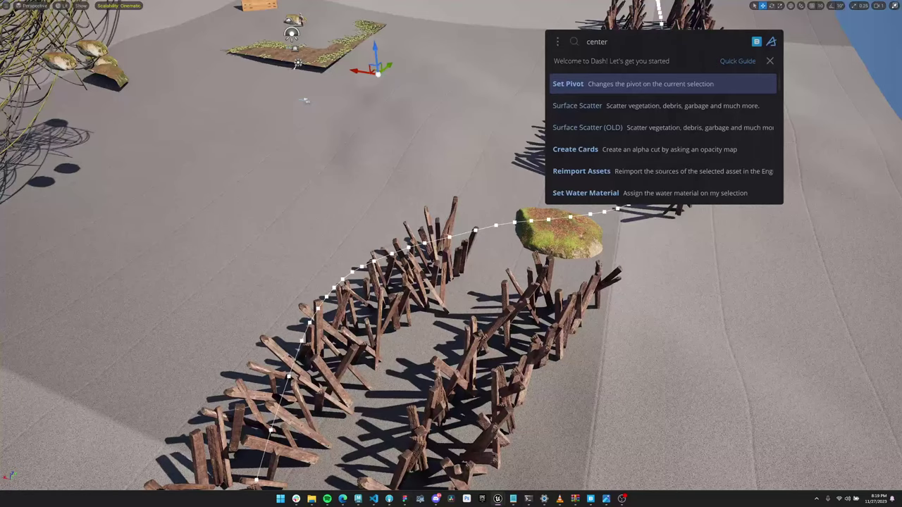
pyautogui.hotkey('ctrl', 'a')
pyautogui.press('Return')
pyautogui.press('Return')
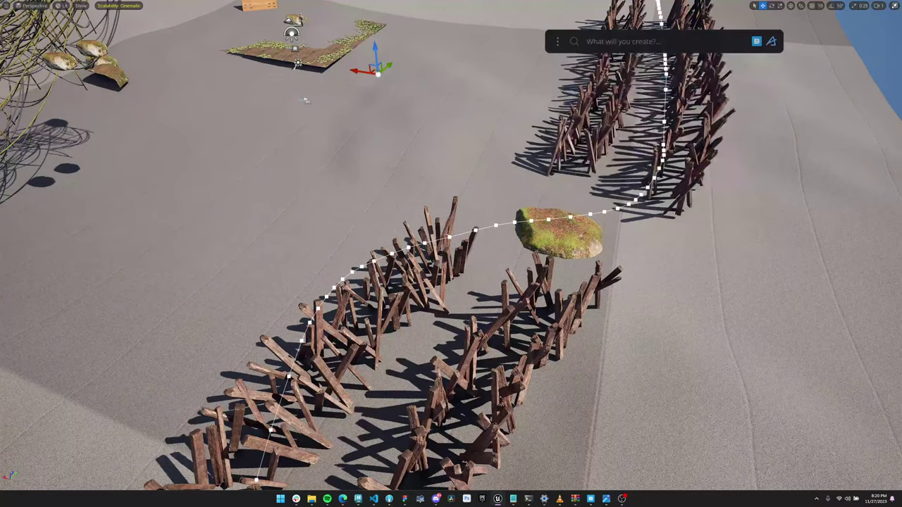
pyautogui.press('Escape')
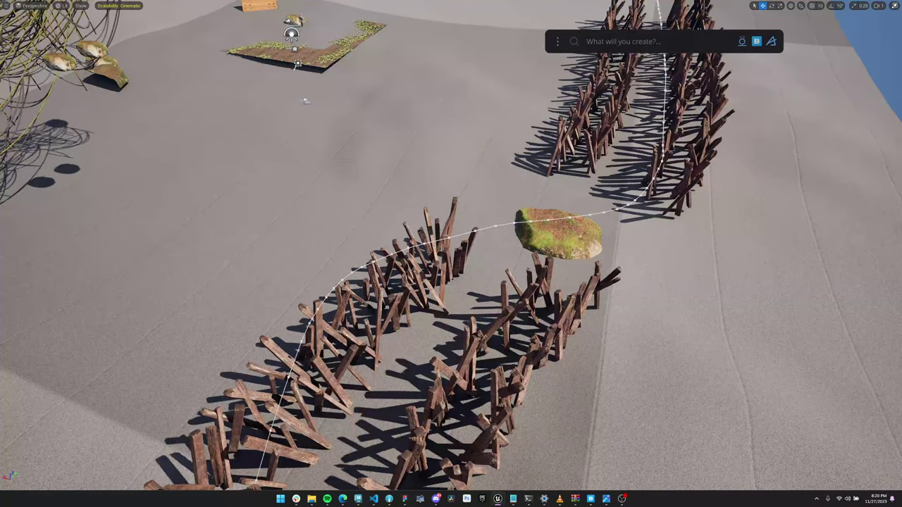
pyautogui.click(660, 156)
pyautogui.moveTo(660, 157); pyautogui.dragTo(639, 97, button='right')
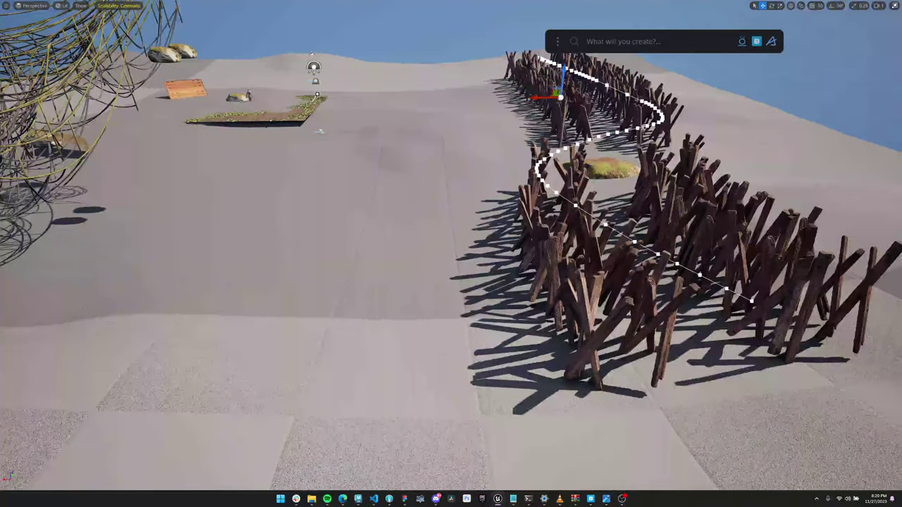
# - Place a copy of the large rock away from the fence and set its pivot to the bottom with Set Pivot
pyautogui.click(674, 109)
pyautogui.keyDown('alt'); pyautogui.moveTo(595, 188); pyautogui.dragTo(434, 81); pyautogui.keyUp('alt')
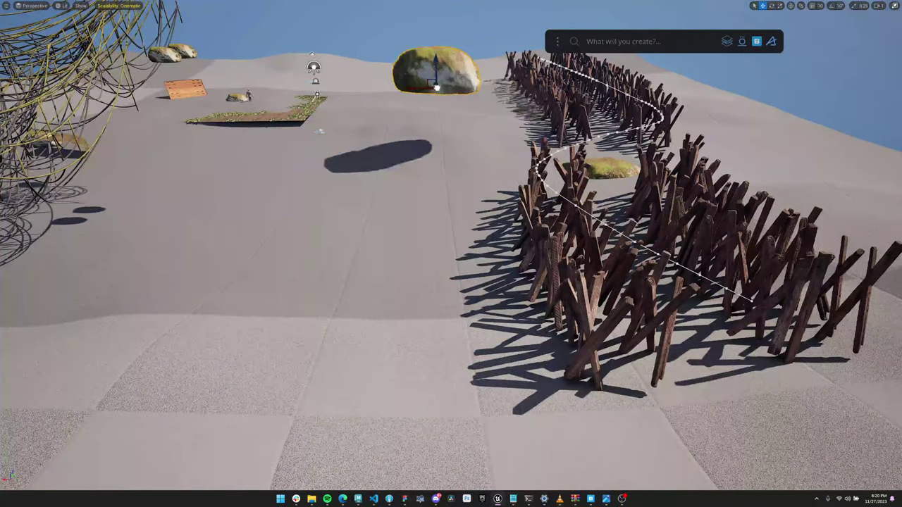
pyautogui.press('f')
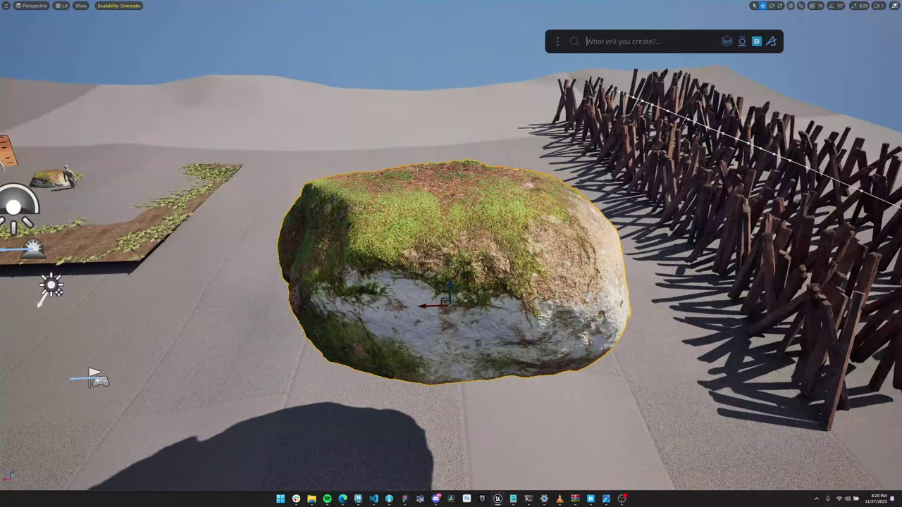
pyautogui.write('boto')
pyautogui.press('BackSpace')
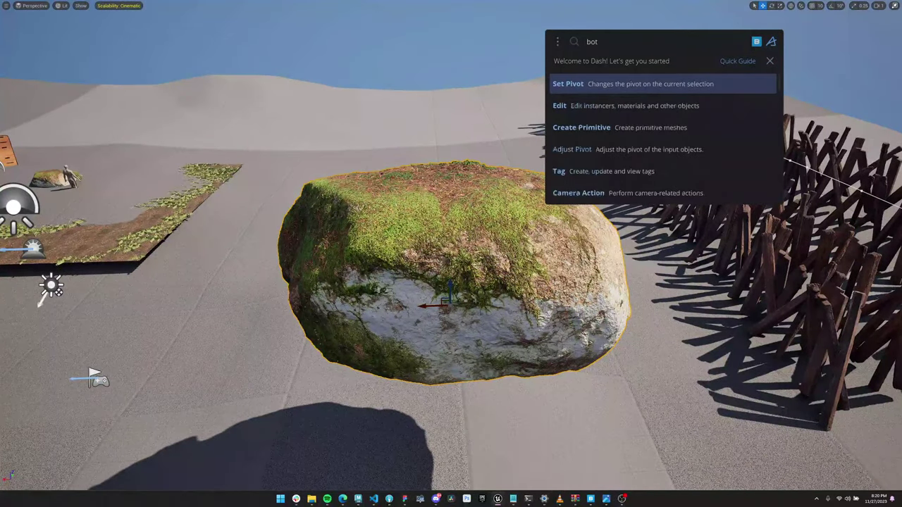
pyautogui.write('tom')
pyautogui.press('Return')
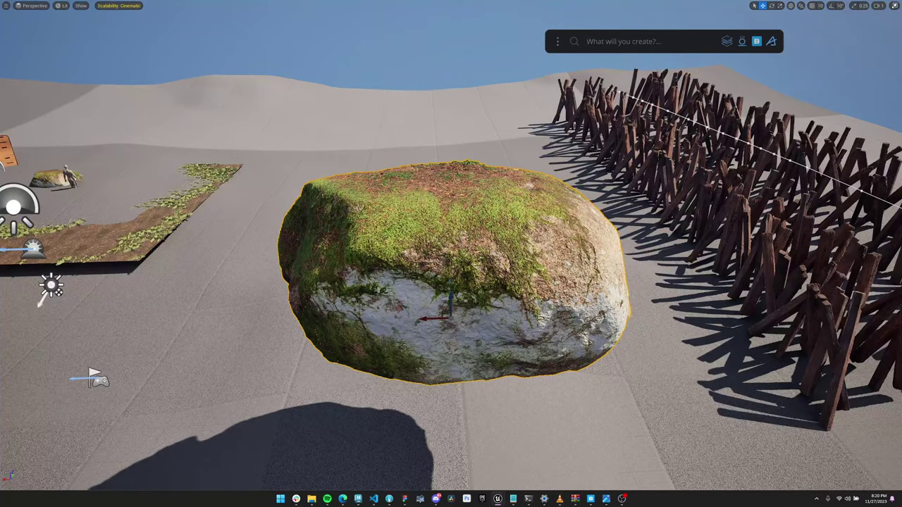
# - Try scaling the rock copy from its bottom pivot, and delete the copy
pyautogui.keyDown('alt'); pyautogui.moveTo(451, 254); pyautogui.dragTo(451, 212); pyautogui.keyUp('alt')
pyautogui.scroll(-2, 450, 253)
pyautogui.press('r')
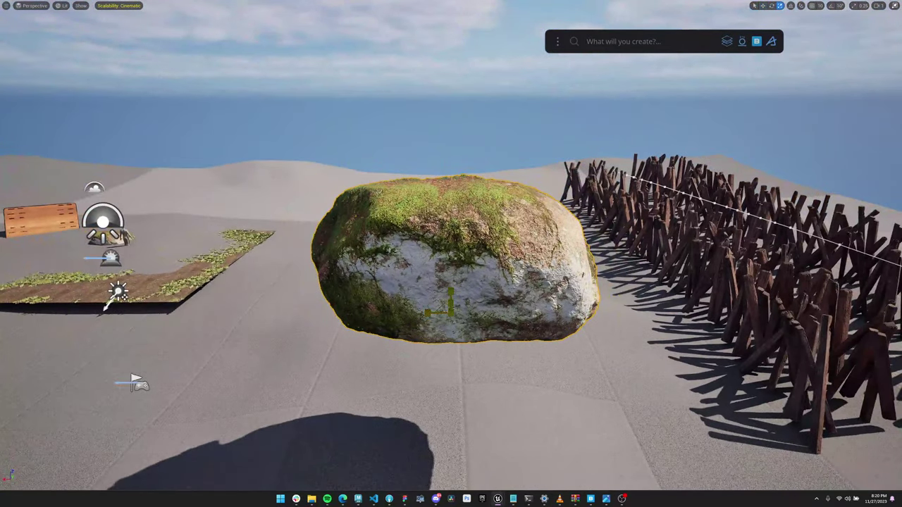
pyautogui.moveTo(451, 310); pyautogui.dragTo(472, 293)
pyautogui.press('w')
pyautogui.scroll(-3, 451, 254)
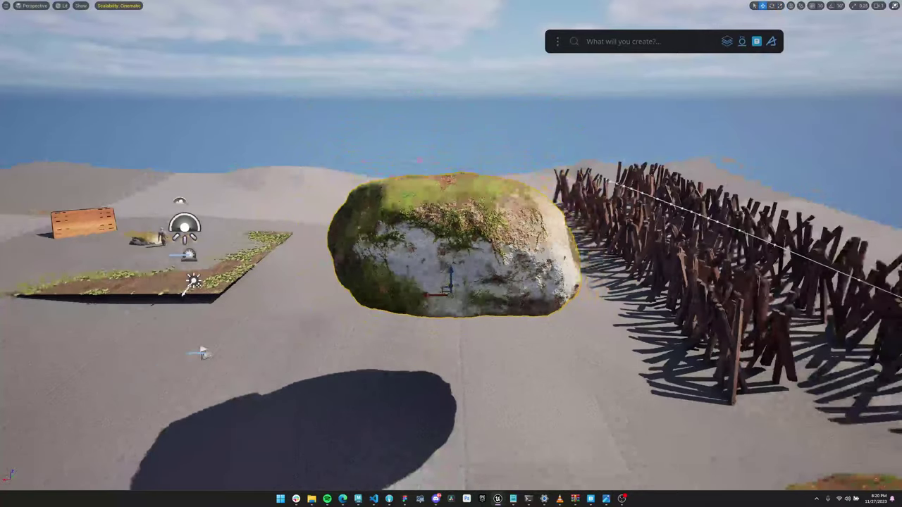
pyautogui.press('s')
pyautogui.moveTo(451, 253); pyautogui.dragTo(331, 335, button='right')
pyautogui.press('d')
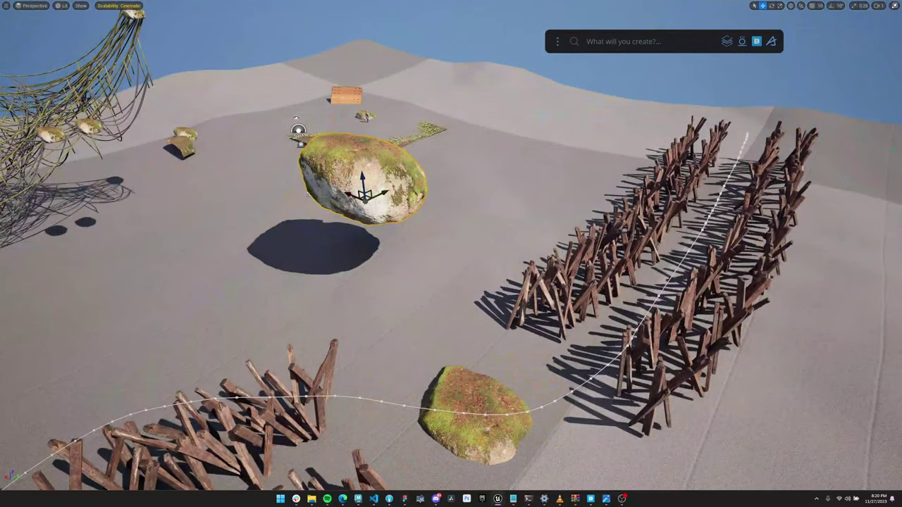
pyautogui.press('Delete')
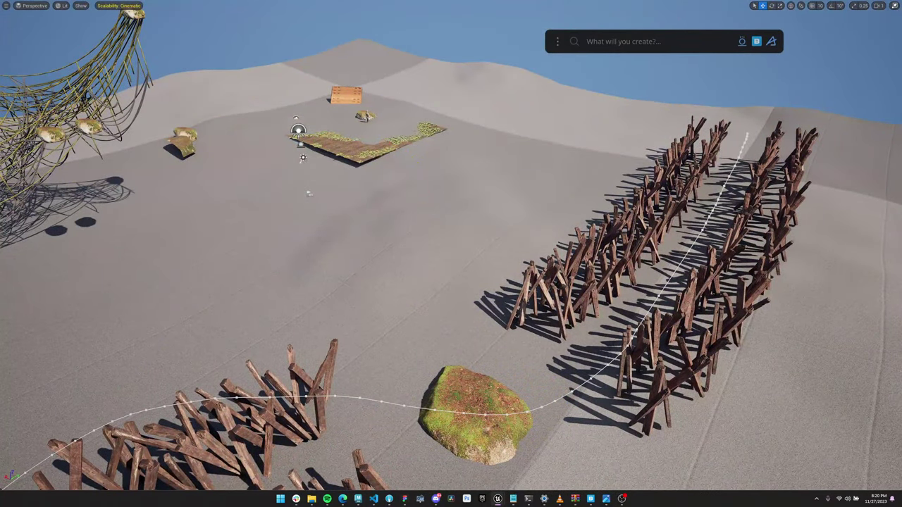
# - Read the livestream's chat in YouTube Studio in the browser and return to Unreal Engine
pyautogui.click(343, 499)
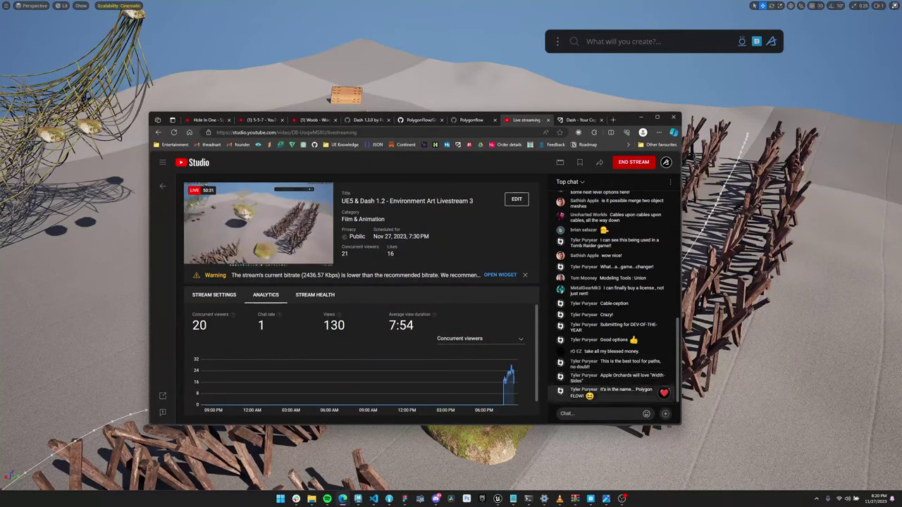
pyautogui.hotkey('alt', 'Tab')
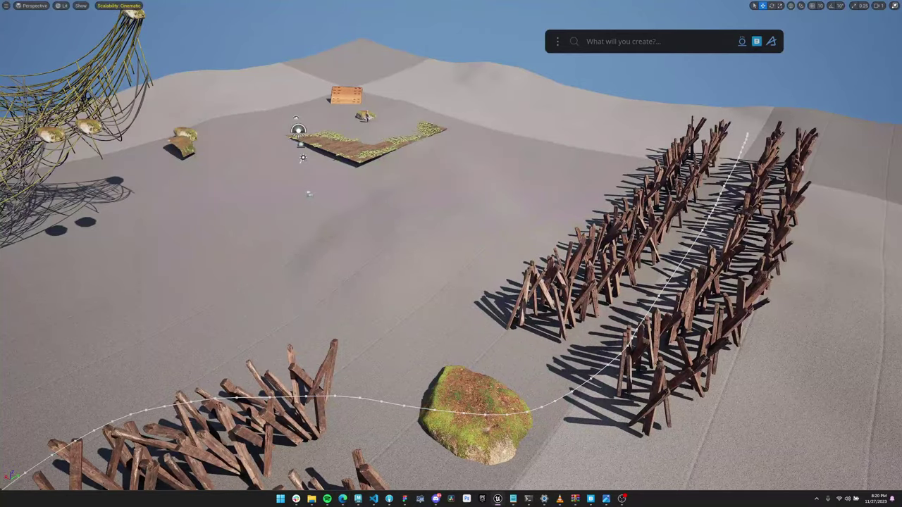
# - Examine the masked gap in the fence around the rock from several angles
pyautogui.press('d')
pyautogui.keyDown('alt'); pyautogui.moveTo(451, 254); pyautogui.dragTo(443, 229); pyautogui.keyUp('alt')
pyautogui.moveTo(451, 254); pyautogui.dragTo(427, 290, button='right')
pyautogui.moveTo(451, 253); pyautogui.dragTo(463, 305, button='right')
pyautogui.moveTo(450, 254)
pyautogui.keyDown('alt'); pyautogui.mouseDown()
pyautogui.moveTo(431, 285)
pyautogui.moveTo(479, 294)
pyautogui.moveTo(489, 266)
pyautogui.moveTo(434, 215)
pyautogui.moveTo(465, 245)
pyautogui.moveTo(441, 258)
pyautogui.moveTo(415, 238)
pyautogui.moveTo(423, 224)
pyautogui.moveTo(466, 253)
pyautogui.mouseUp(); pyautogui.keyUp('alt')
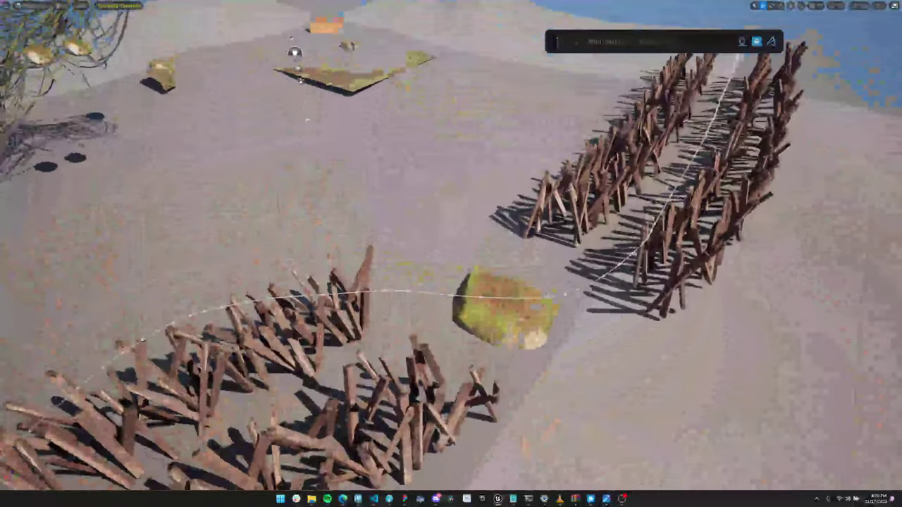
pyautogui.moveTo(451, 254); pyautogui.dragTo(440, 275, button='right')
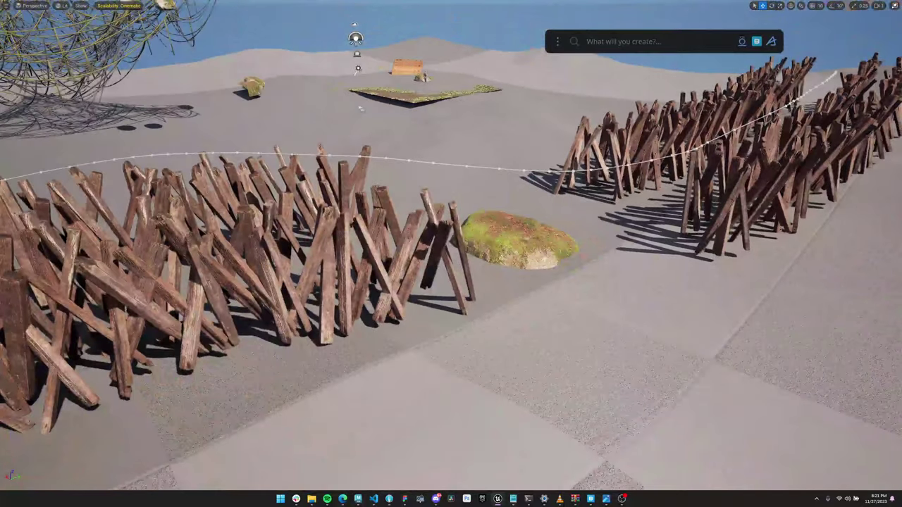
pyautogui.moveTo(451, 253); pyautogui.dragTo(455, 248, button='right')
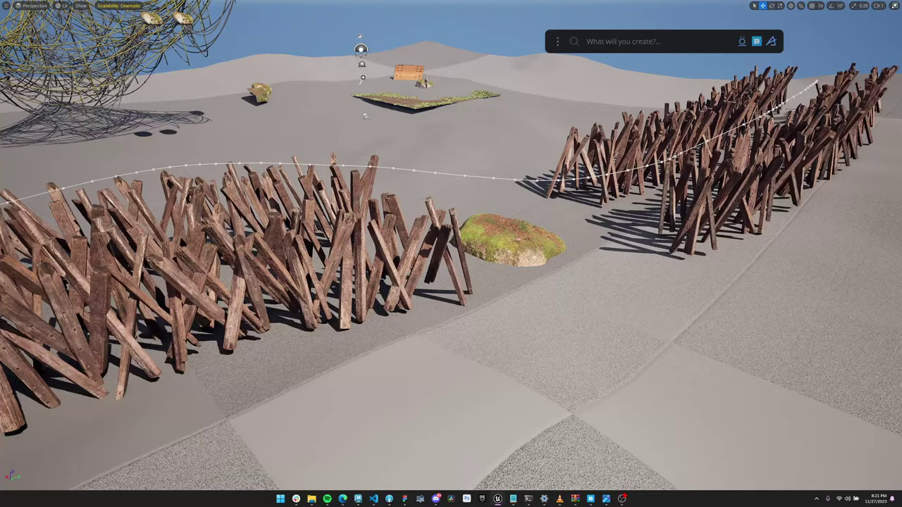
pyautogui.moveTo(451, 254); pyautogui.dragTo(406, 314, button='right')
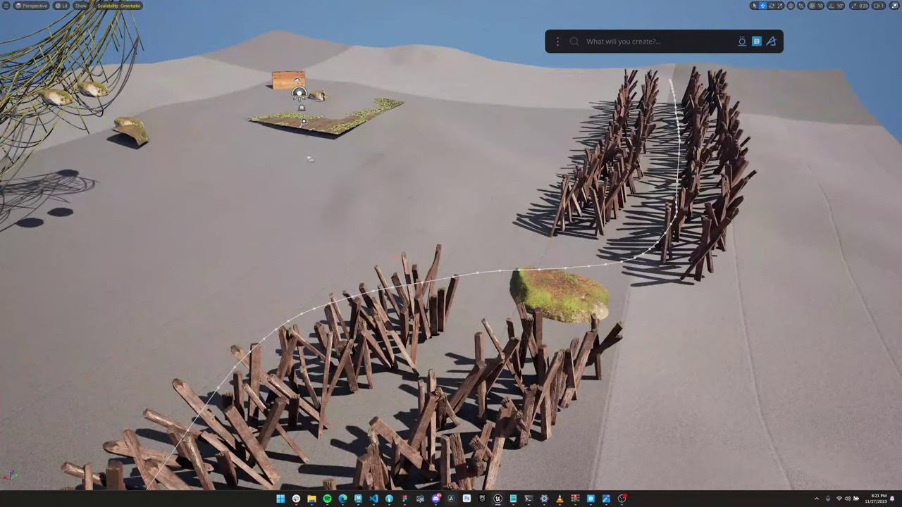
# - Switch to Discord to view the Dash 1.2.0 release feature list, and minimize its window
pyautogui.hotkey('alt', 'Tab')
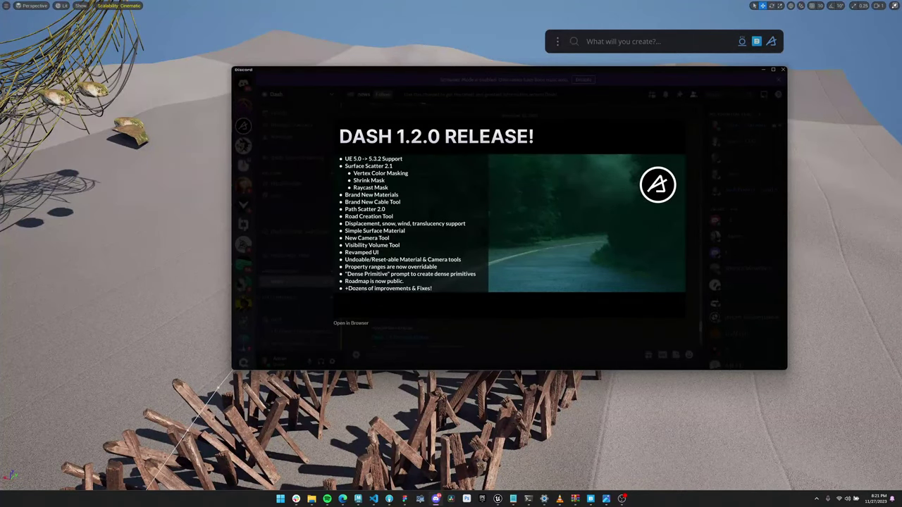
pyautogui.click(763, 69)
# - Open the Content Library and apply the light brown cracked ground material to the terrain
pyautogui.moveTo(758, 77); pyautogui.dragTo(750, 83, button='right')
pyautogui.hotkey('shift', 'space')
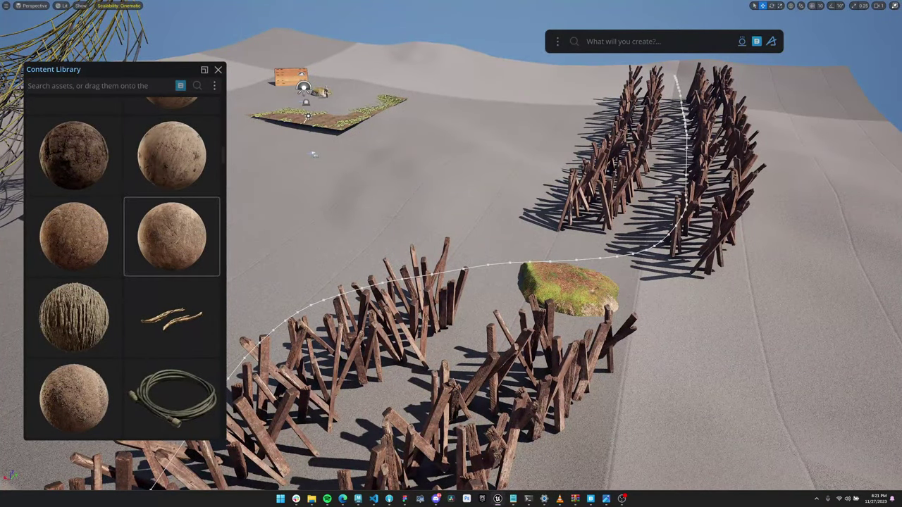
pyautogui.moveTo(172, 236); pyautogui.dragTo(395, 211)
pyautogui.moveTo(395, 211)
pyautogui.mouseDown(button='right')
pyautogui.moveTo(355, 195)
pyautogui.moveTo(409, 206)
pyautogui.mouseUp(button='right')
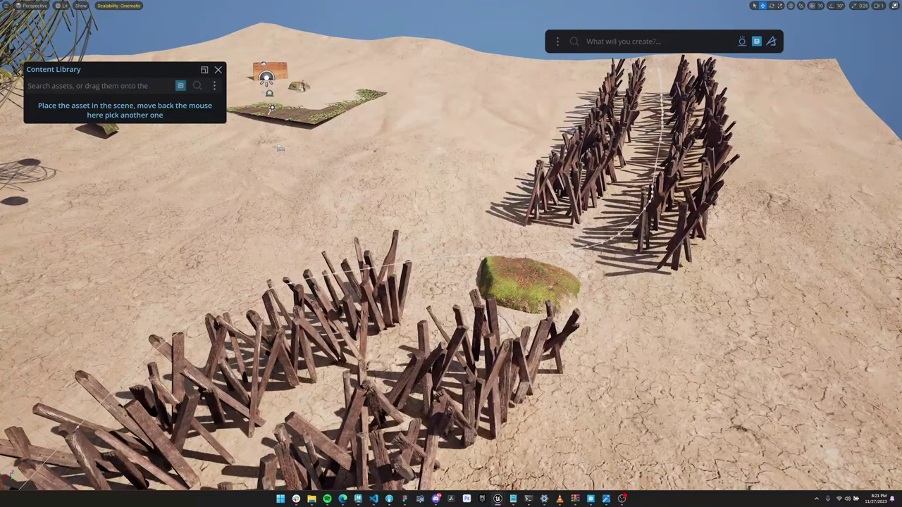
# - Search the content library for "surface" and apply the green mossy ground material to the sandy terrain
pyautogui.click(408, 206)
pyautogui.moveTo(173, 236)
pyautogui.scroll(3, 172, 237)
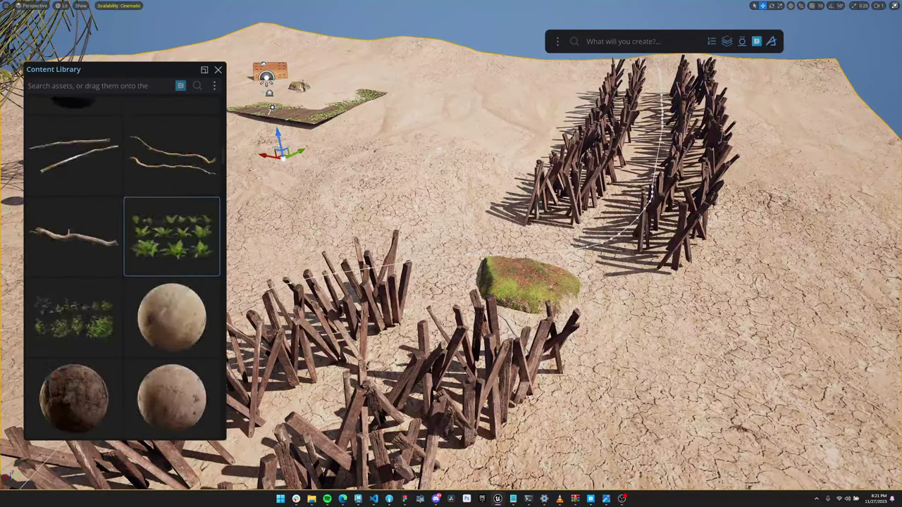
pyautogui.scroll(8, 172, 237)
pyautogui.write('surface')
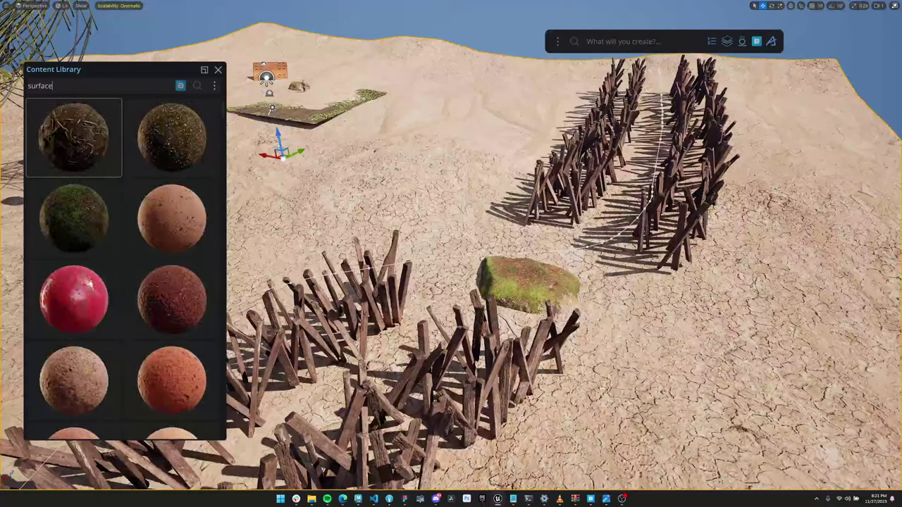
pyautogui.click(74, 138)
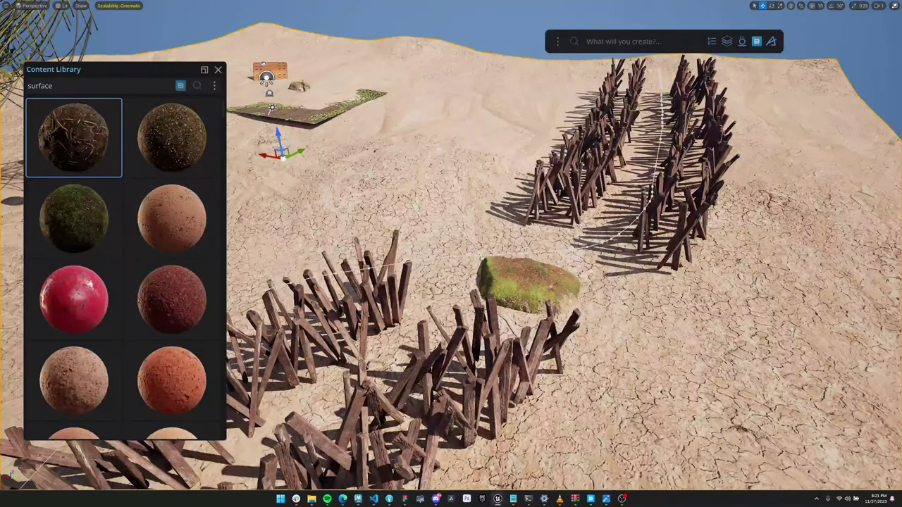
pyautogui.moveTo(74, 219); pyautogui.dragTo(381, 232)
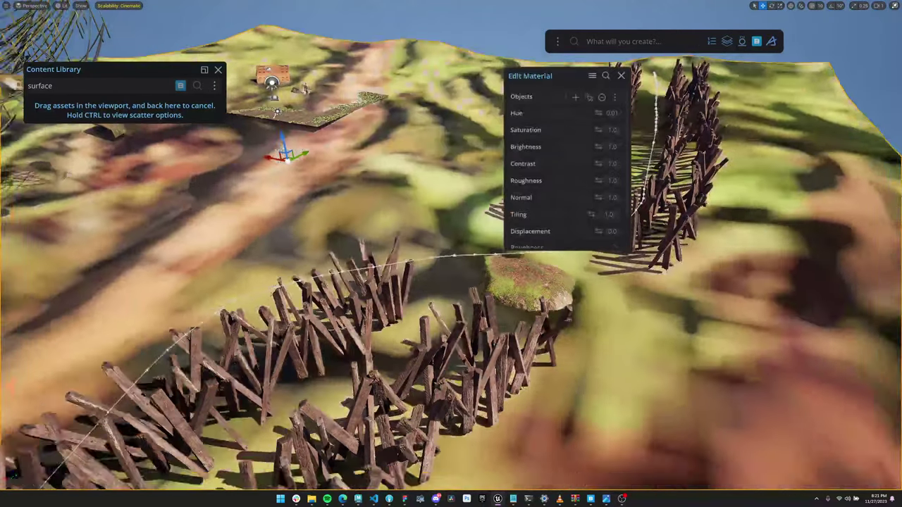
# - Set the terrain material's tiling to 5, close its settings and deselect the terrain
pyautogui.scroll(-2, 451, 254)
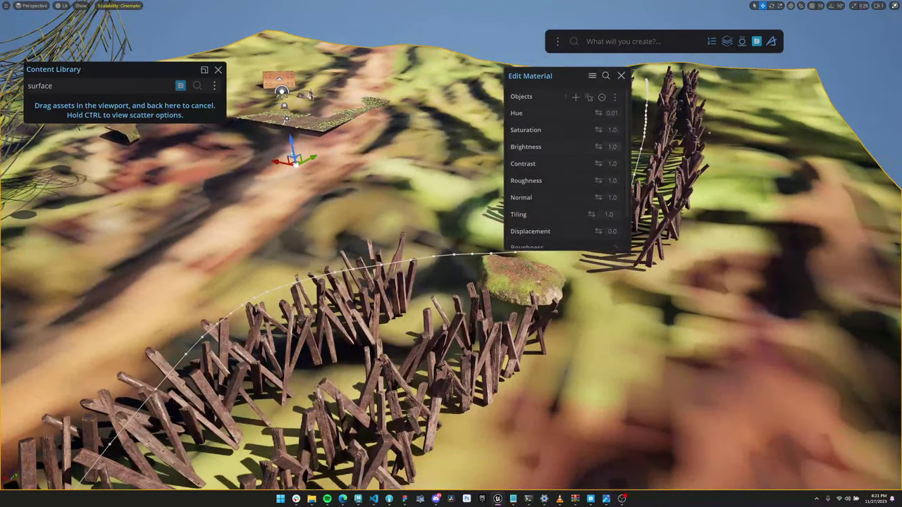
pyautogui.scroll(-2, 528, 210)
pyautogui.click(609, 175)
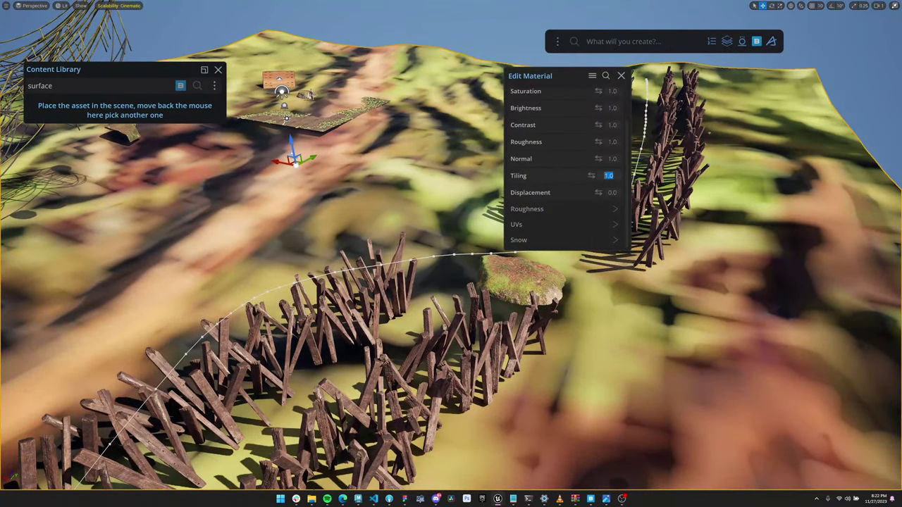
pyautogui.write('5')
pyautogui.press('Return')
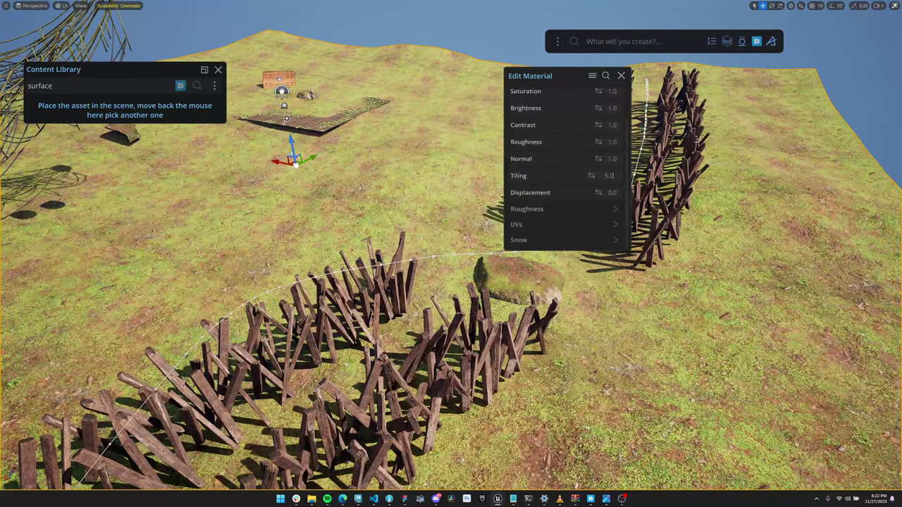
pyautogui.click(620, 75)
pyautogui.moveTo(451, 254)
pyautogui.mouseDown(button='right')
pyautogui.moveTo(451, 275)
pyautogui.moveTo(416, 246)
pyautogui.moveTo(458, 261)
pyautogui.mouseUp(button='right')
pyautogui.press('Escape')
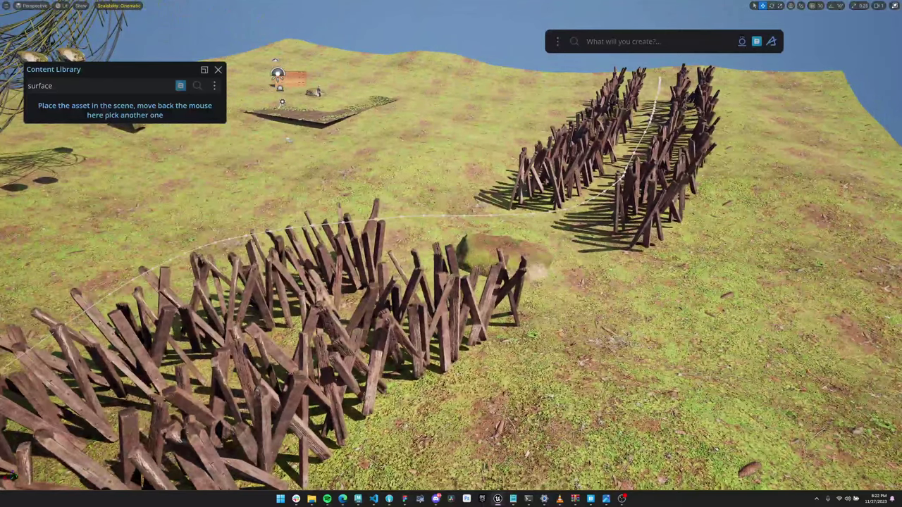
# - Replace the content library search with "3d plant"
pyautogui.moveTo(127, 105)
pyautogui.click(85, 86)
pyautogui.press('BackSpace')
pyautogui.write('3d')
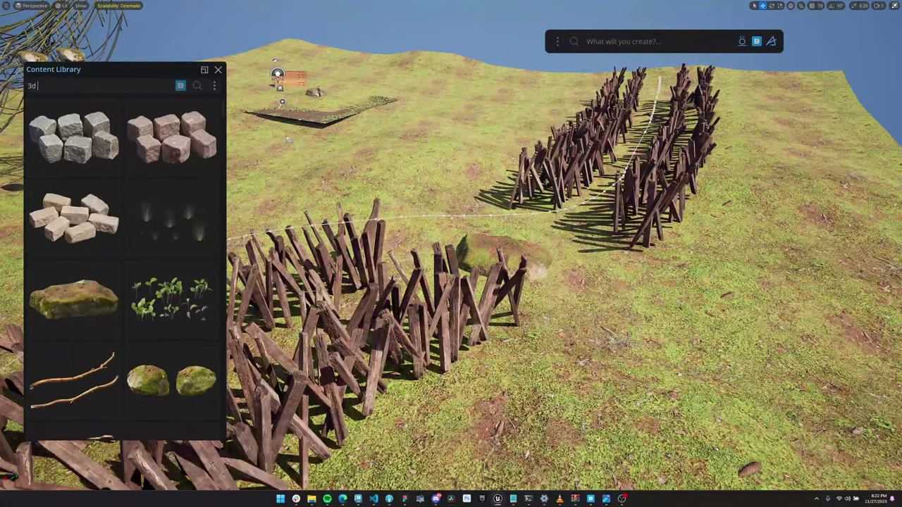
pyautogui.write(' plant')
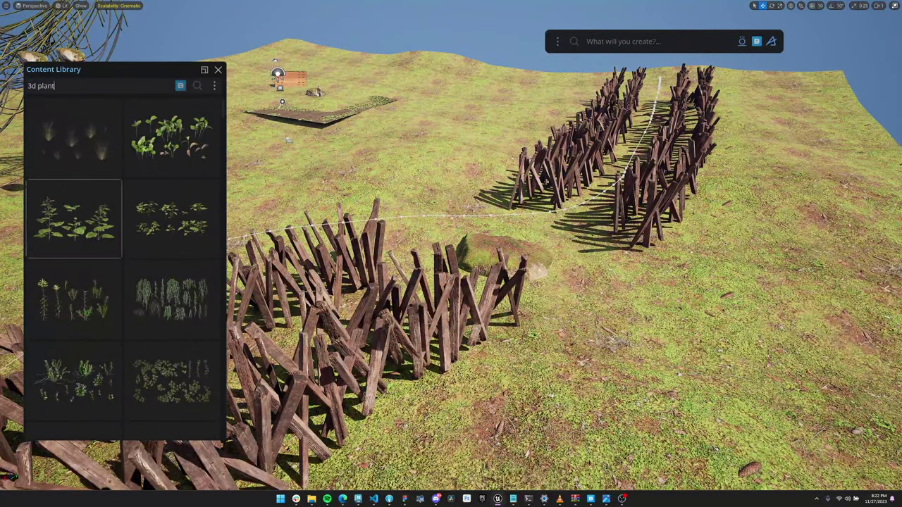
# - Find the green fern plant set in the library and scatter it across the mossy terrain with Scatter Here
pyautogui.scroll(-1, 172, 300)
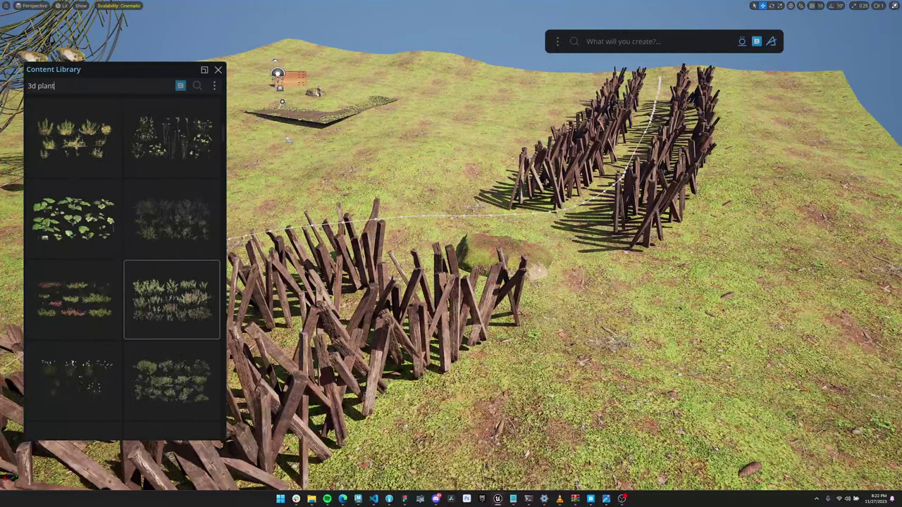
pyautogui.scroll(-1, 172, 300)
pyautogui.scroll(-2, 172, 300)
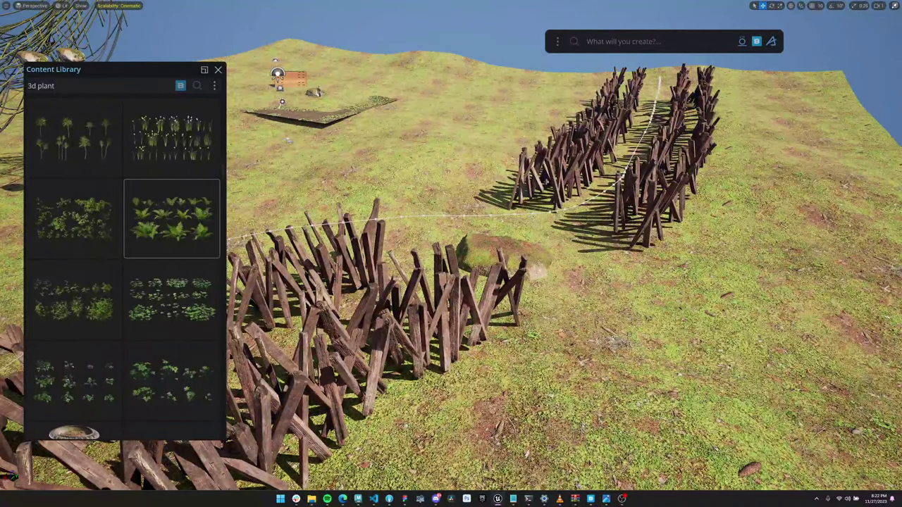
pyautogui.keyDown('ctrl'); pyautogui.moveTo(172, 219); pyautogui.dragTo(703, 320); pyautogui.keyUp('ctrl')
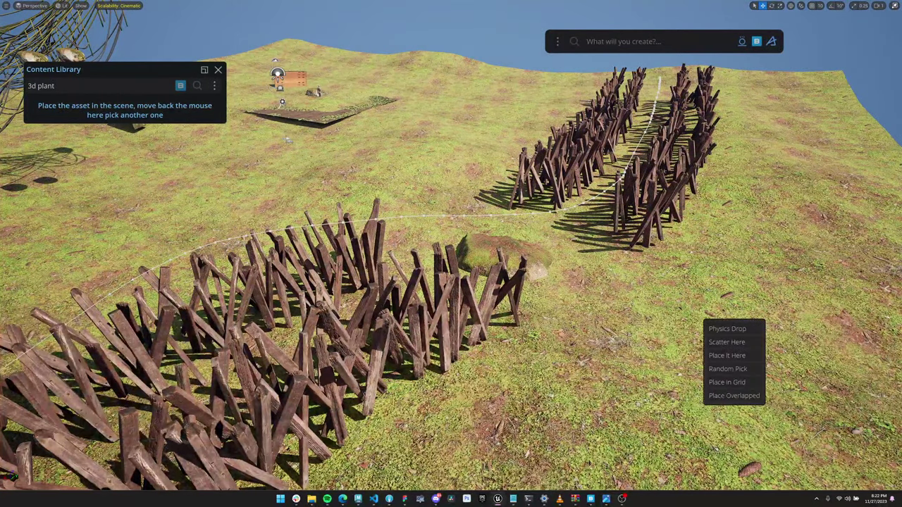
pyautogui.click(726, 341)
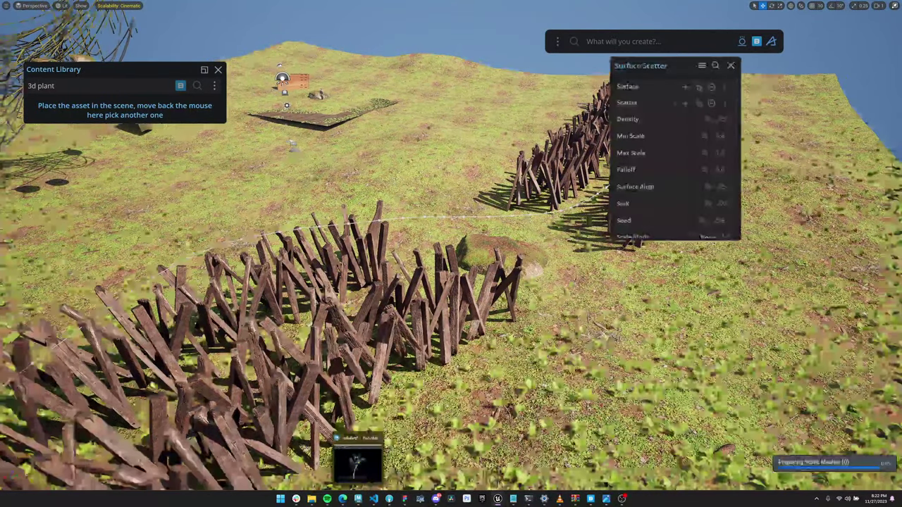
# - Set the fern scatter's Min Scale to 1.2 and Max Scale to 1.5
pyautogui.click(343, 499)
pyautogui.click(343, 498)
pyautogui.press('w')
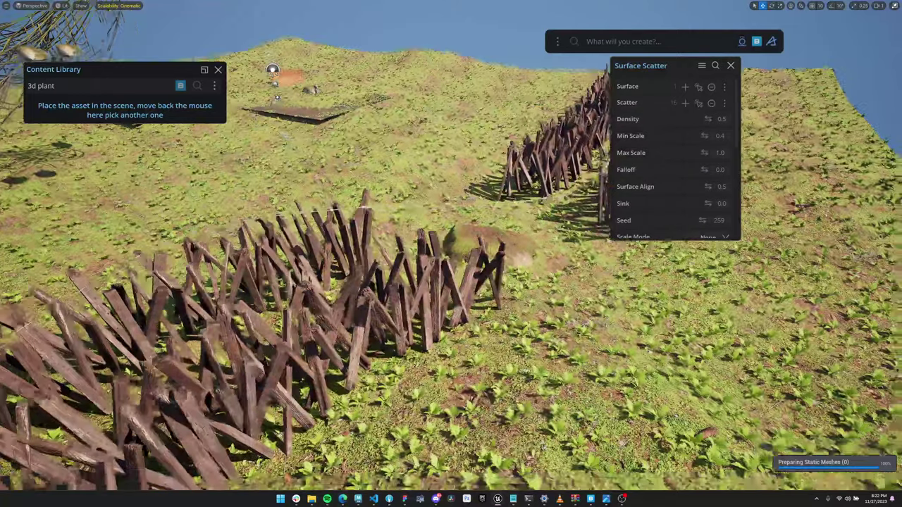
pyautogui.press('w')
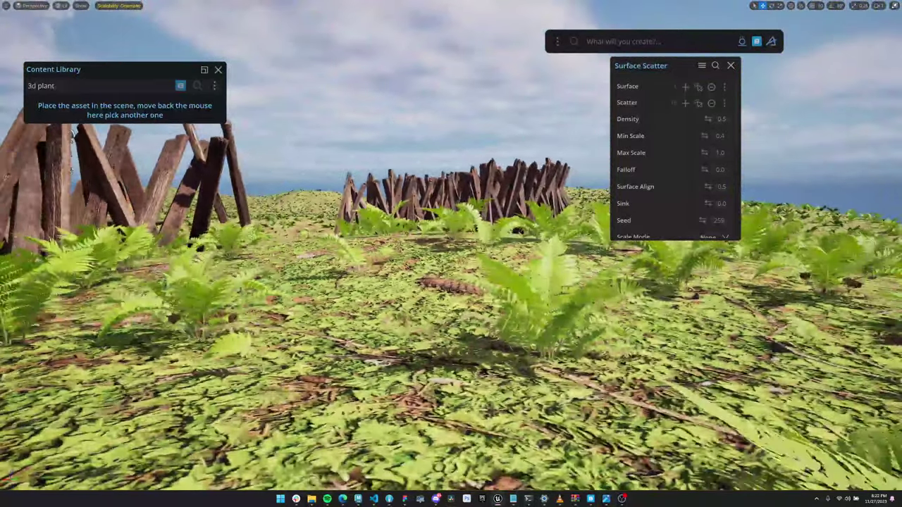
pyautogui.press('e')
pyautogui.moveTo(705, 136); pyautogui.dragTo(732, 153)
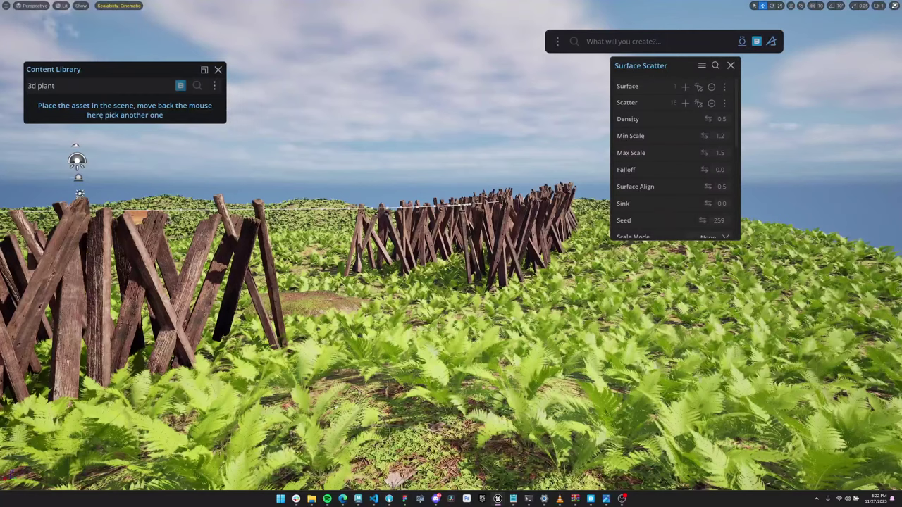
# - Open the scattered ferns' material settings and set the contrast to 1.6
pyautogui.click(606, 288)
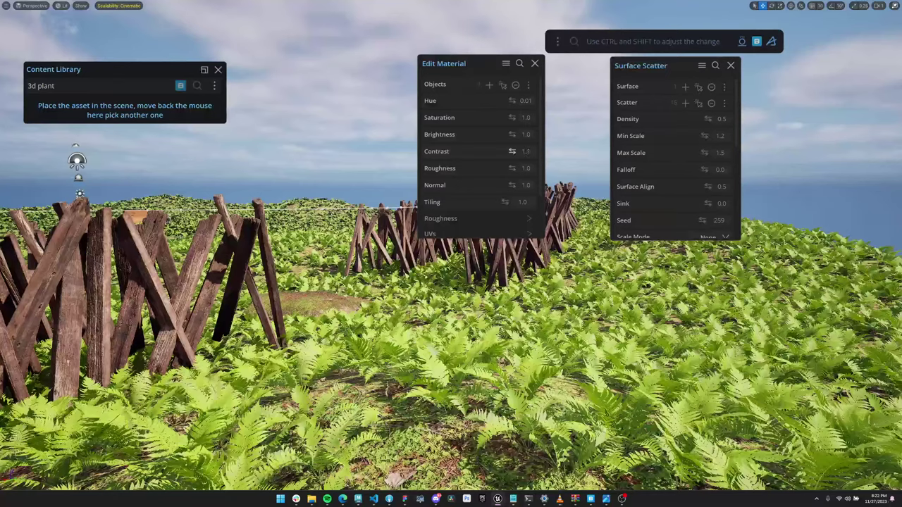
pyautogui.moveTo(512, 152); pyautogui.dragTo(508, 152)
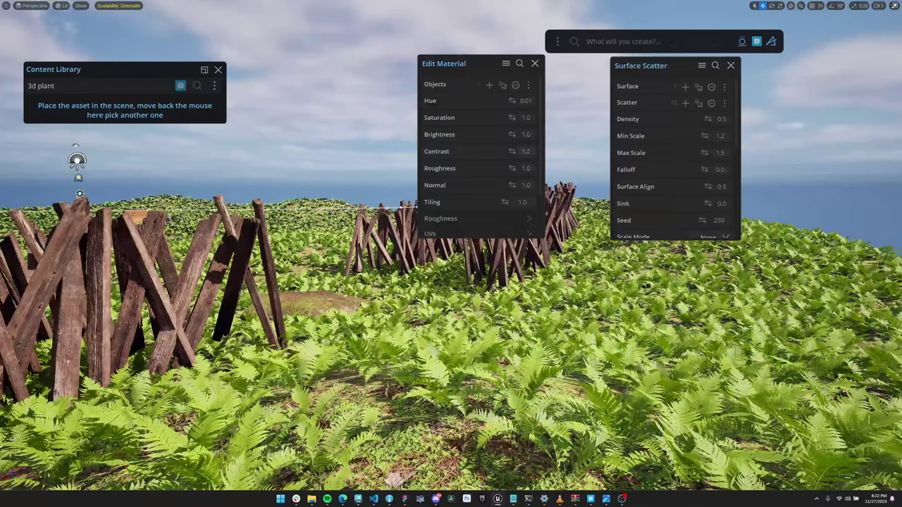
pyautogui.doubleClick(526, 151)
pyautogui.write('1.66')
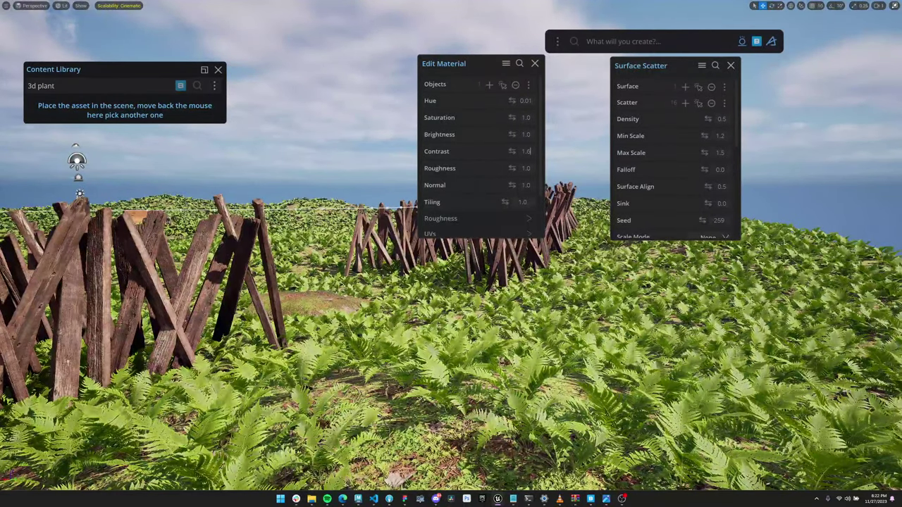
# - Set the fern material's brightness to 0.75, and close the material and surface scatter settings
pyautogui.doubleClick(526, 135)
pyautogui.write('00')
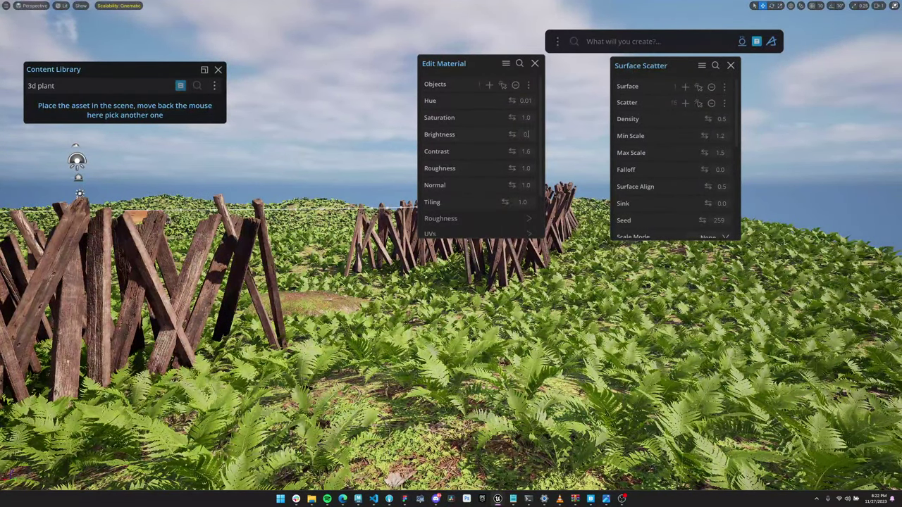
pyautogui.write('.75')
pyautogui.moveTo(450, 303); pyautogui.dragTo(440, 377, button='right')
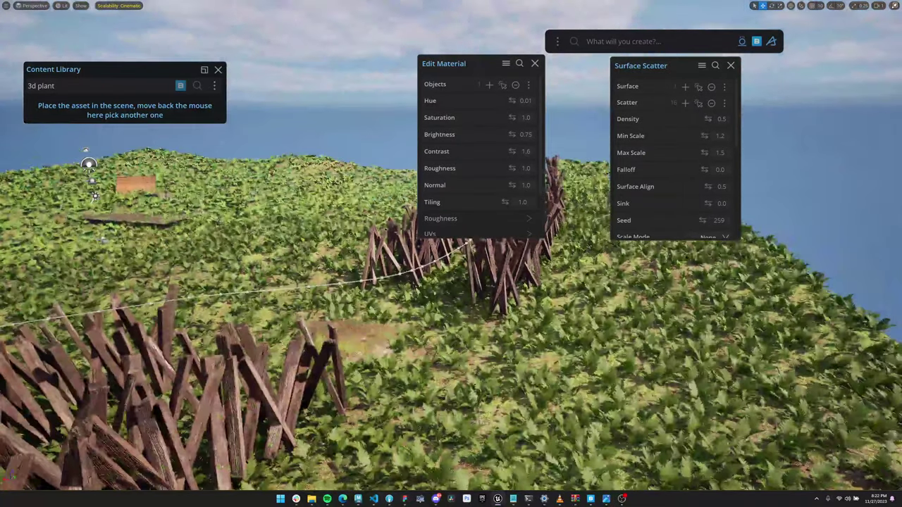
pyautogui.click(534, 63)
pyautogui.moveTo(486, 233); pyautogui.dragTo(512, 278, button='middle')
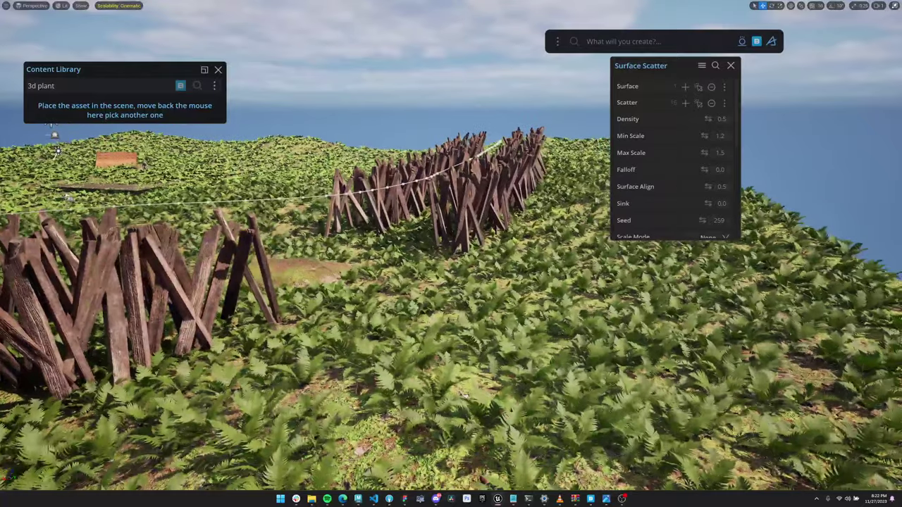
pyautogui.scroll(-3, 675, 169)
pyautogui.click(730, 66)
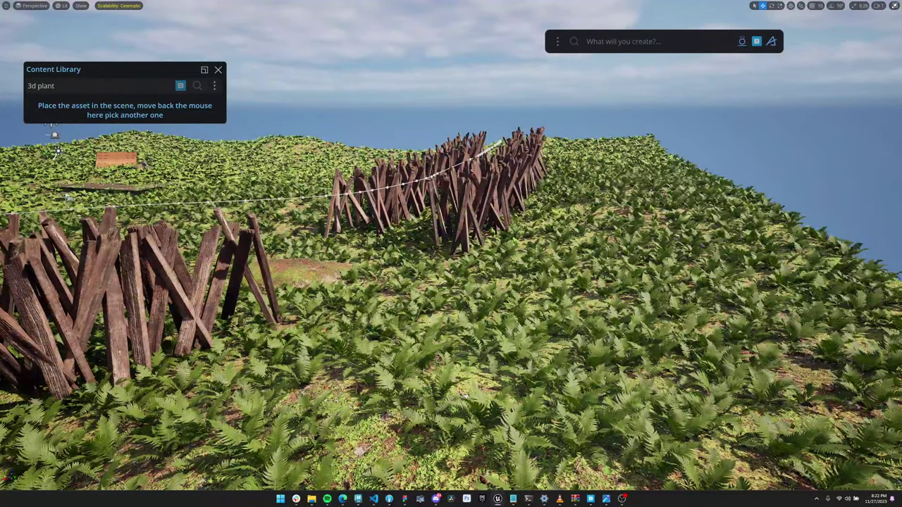
# - Reopen the material settings for the scattered ferns and enable Wind
pyautogui.click(563, 310)
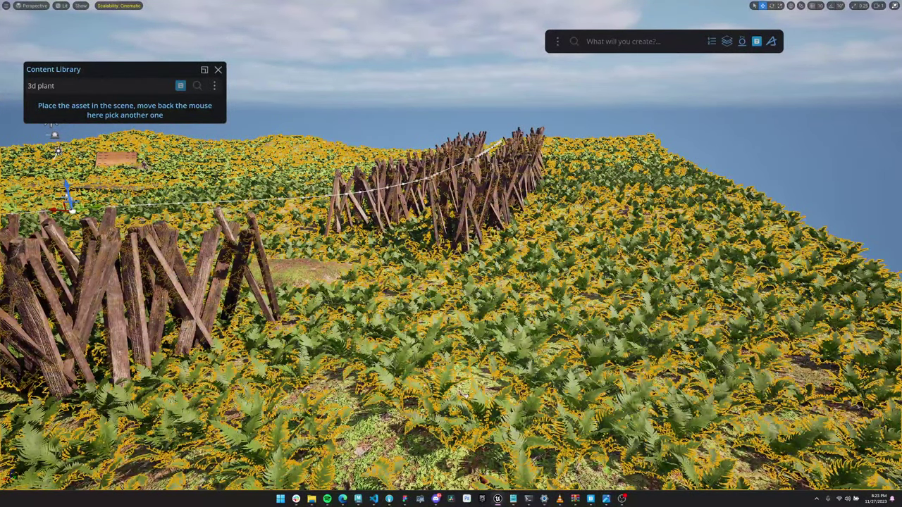
pyautogui.click(727, 41)
pyautogui.press('Escape')
pyautogui.moveTo(465, 62); pyautogui.dragTo(722, 75)
pyautogui.scroll(-3, 738, 169)
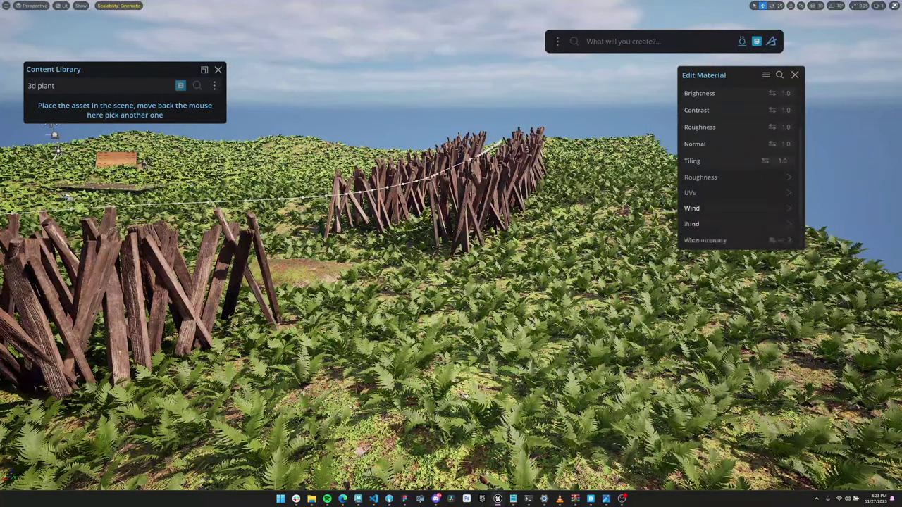
pyautogui.scroll(-2, 737, 209)
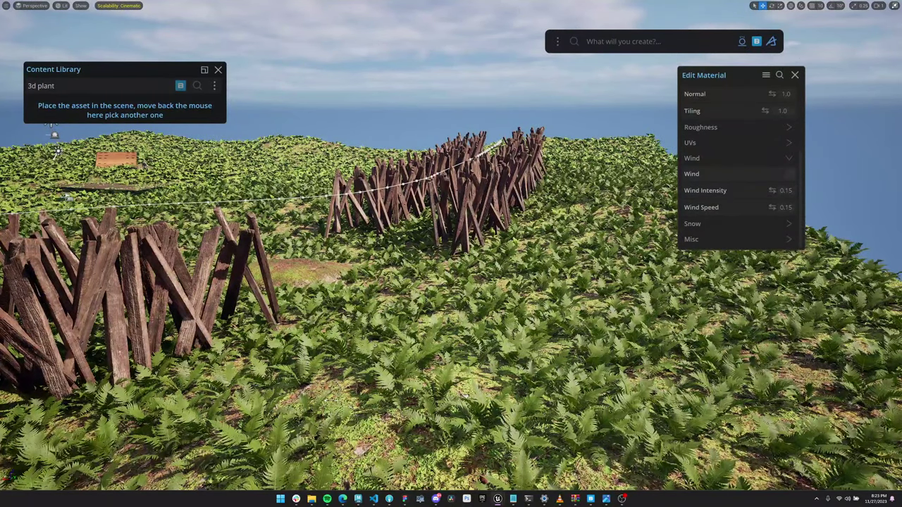
pyautogui.click(789, 174)
pyautogui.press('w')
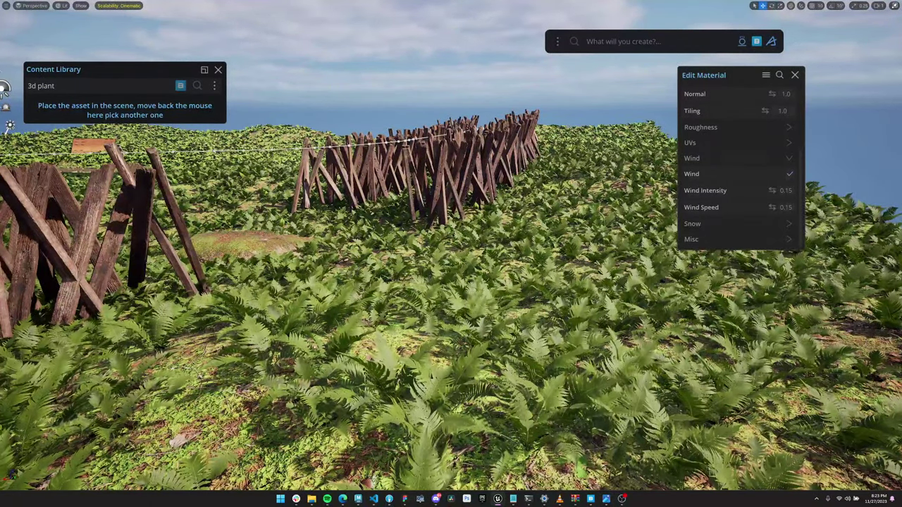
pyautogui.moveTo(451, 282); pyautogui.dragTo(422, 244, button='middle')
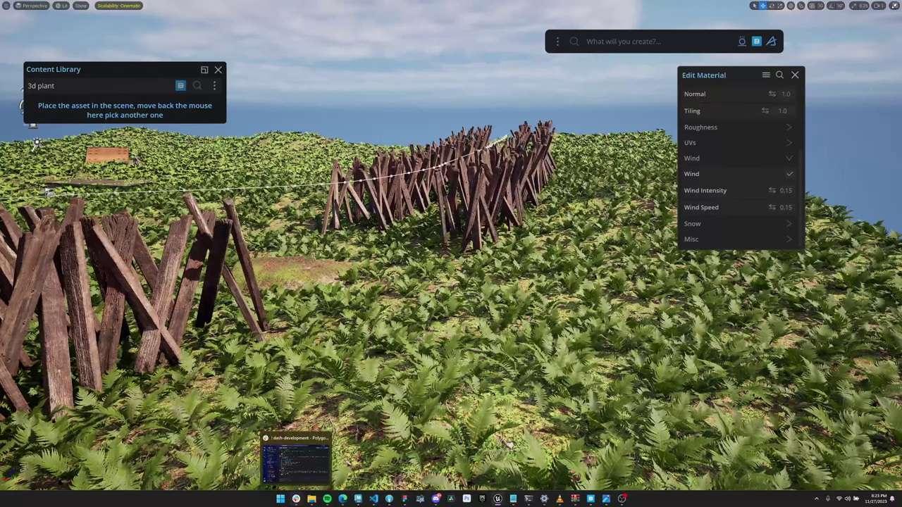
# - Switch to Slack, maximize it and look back through the dash-development channel for the November 24th plant-scatter video
pyautogui.click(296, 498)
pyautogui.scroll(6, 486, 236)
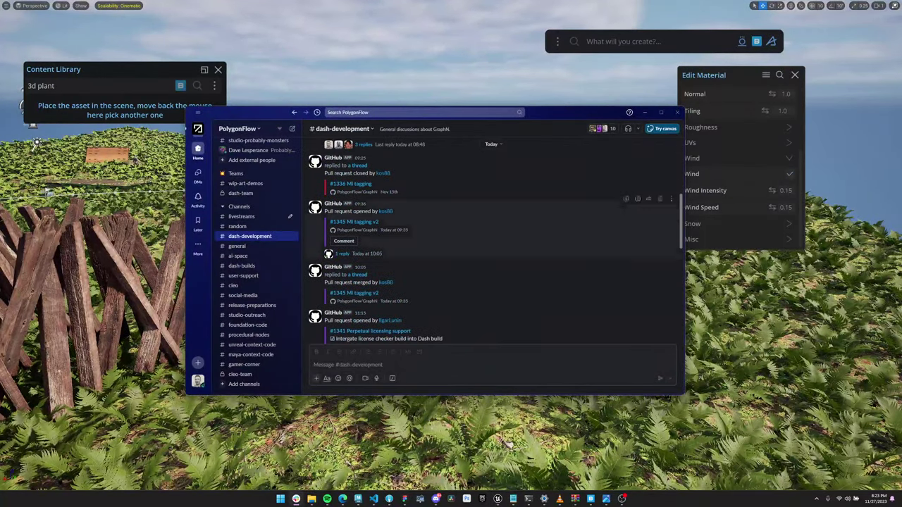
pyautogui.scroll(10, 492, 239)
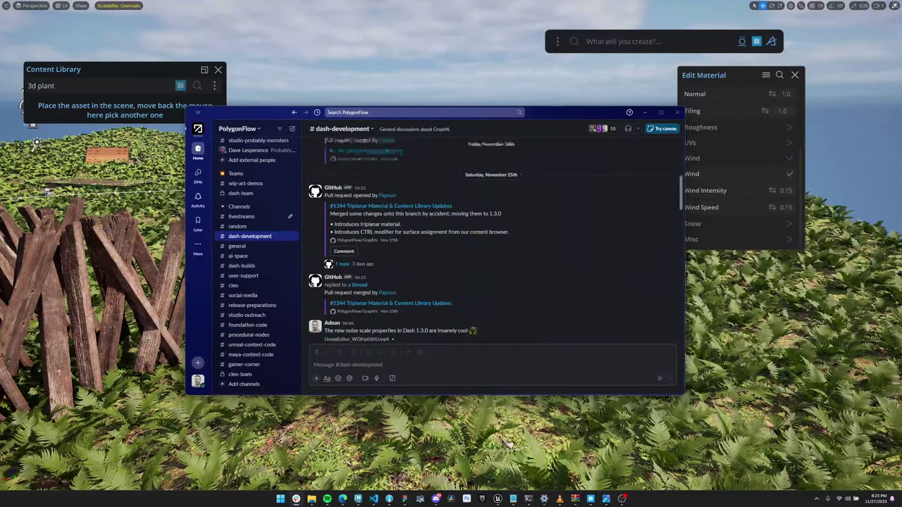
pyautogui.scroll(3, 492, 240)
pyautogui.scroll(-1, 492, 240)
pyautogui.moveTo(578, 113); pyautogui.dragTo(560, 0)
pyautogui.scroll(3, 535, 191)
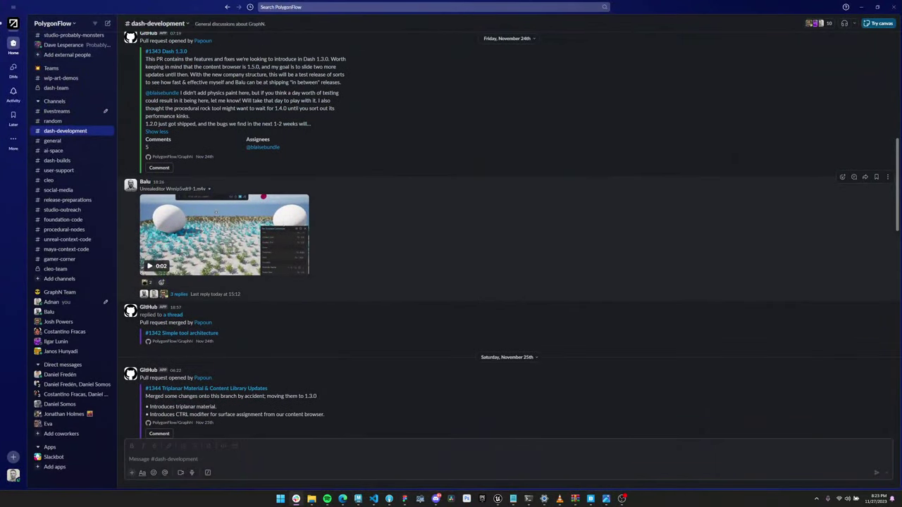
# - Open the Per Instance Customizer demo video, replay it from near the start and pause it at 0:17
pyautogui.click(285, 204)
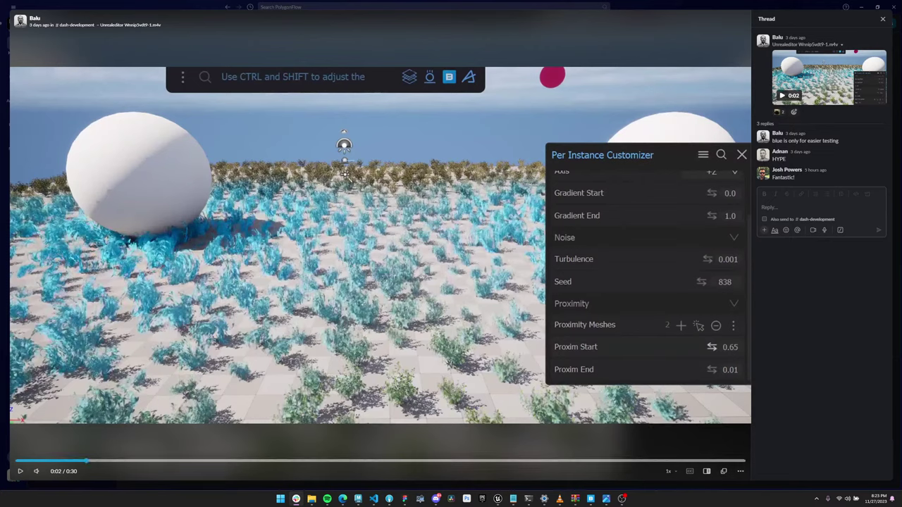
pyautogui.click(38, 461)
pyautogui.press('space')
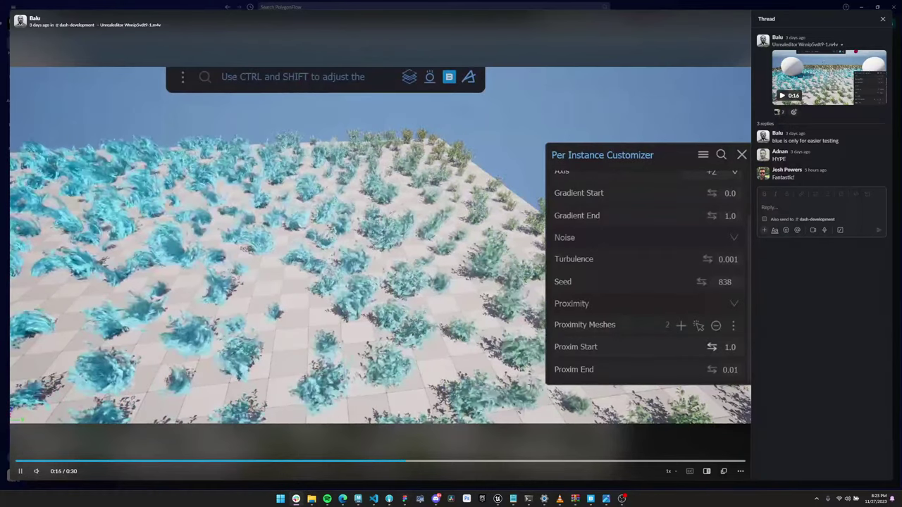
pyautogui.press('space')
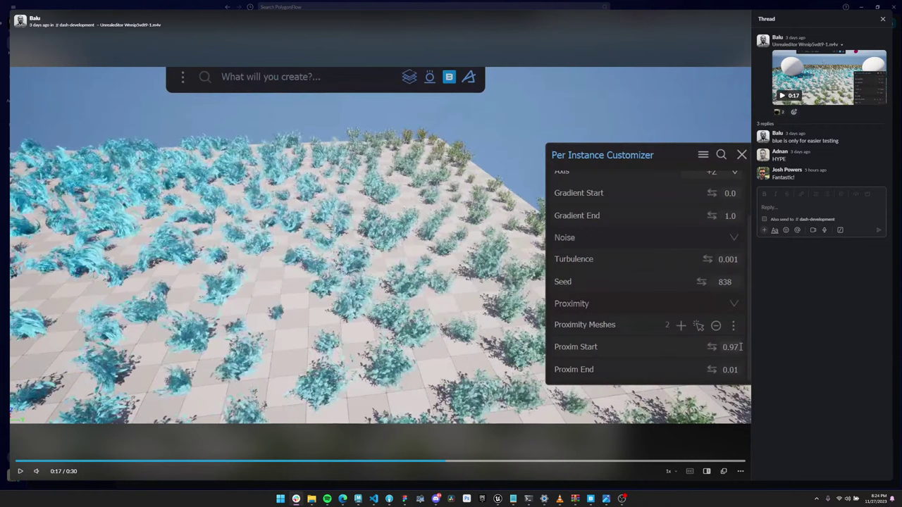
# - Close the demo video and minimize Slack to return to the Unreal scene
pyautogui.click(882, 19)
pyautogui.click(861, 7)
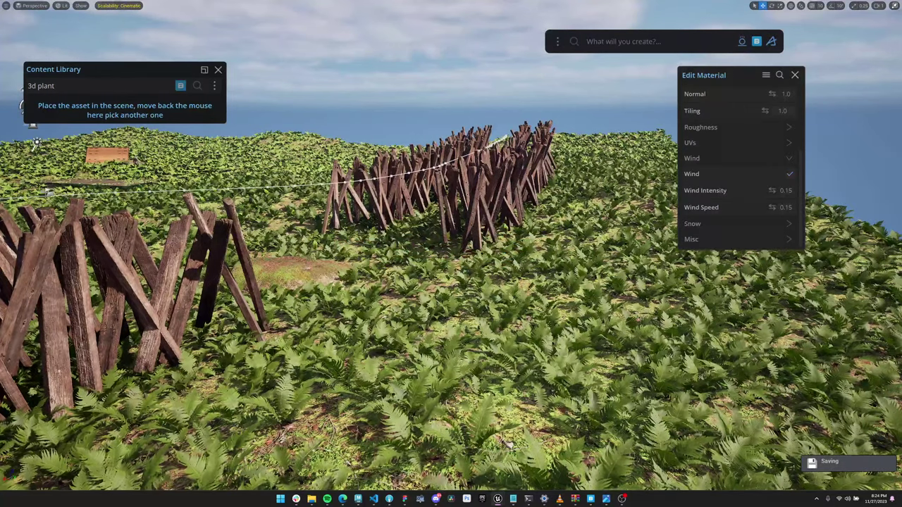
pyautogui.scroll(-3, 451, 282)
pyautogui.moveTo(450, 267); pyautogui.dragTo(363, 304, button='middle')
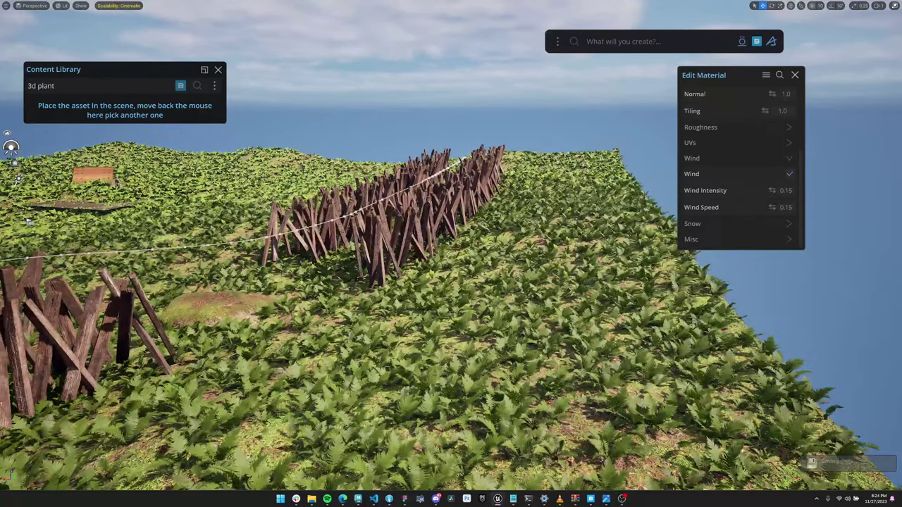
# - Duplicate the small mossy rock mound and place an enlarged copy beside the far wooden fence
pyautogui.keyDown('alt'); pyautogui.moveTo(228, 345); pyautogui.dragTo(680, 241); pyautogui.keyUp('alt')
pyautogui.press('r')
pyautogui.press('w')
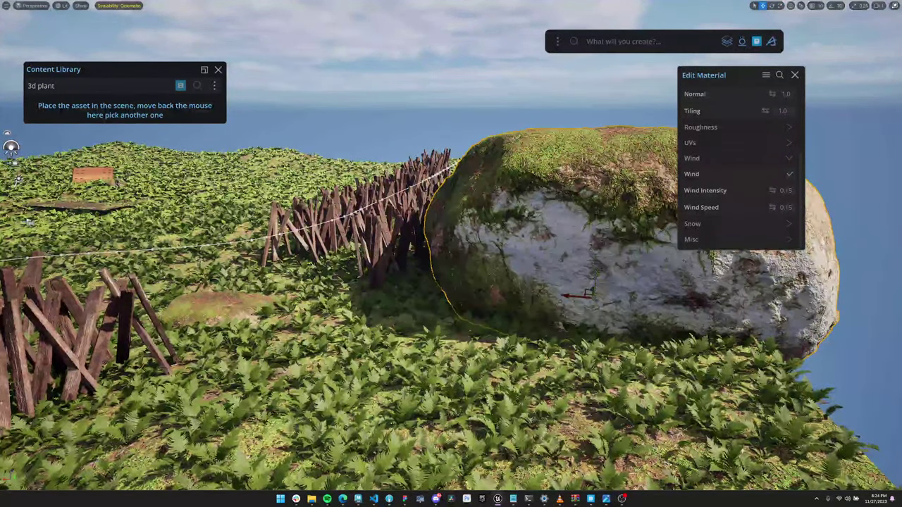
pyautogui.moveTo(596, 281); pyautogui.dragTo(591, 317, button='right')
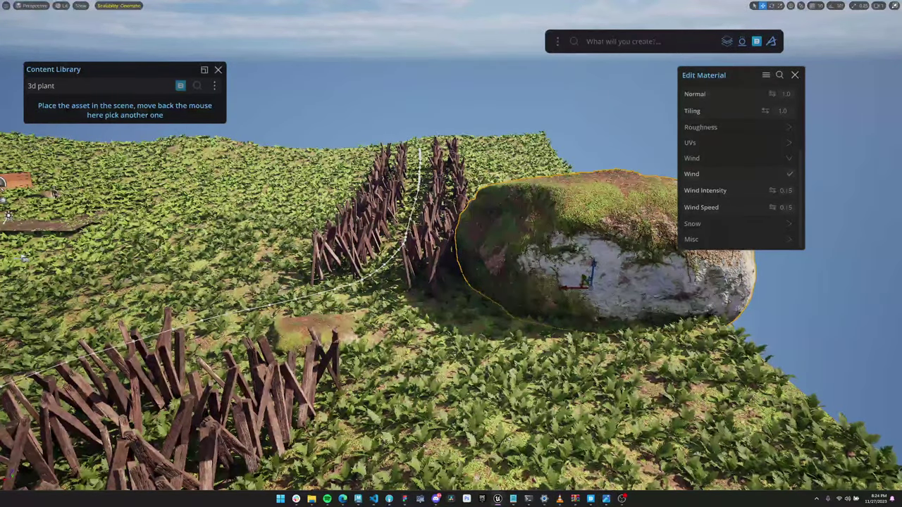
pyautogui.keyDown('alt'); pyautogui.moveTo(450, 268); pyautogui.dragTo(430, 303); pyautogui.keyUp('alt')
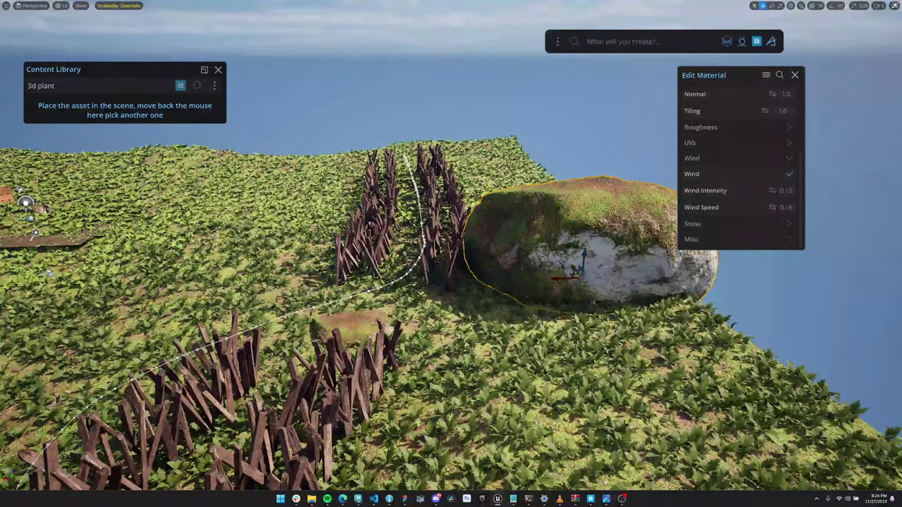
pyautogui.moveTo(450, 254); pyautogui.dragTo(391, 278, button='right')
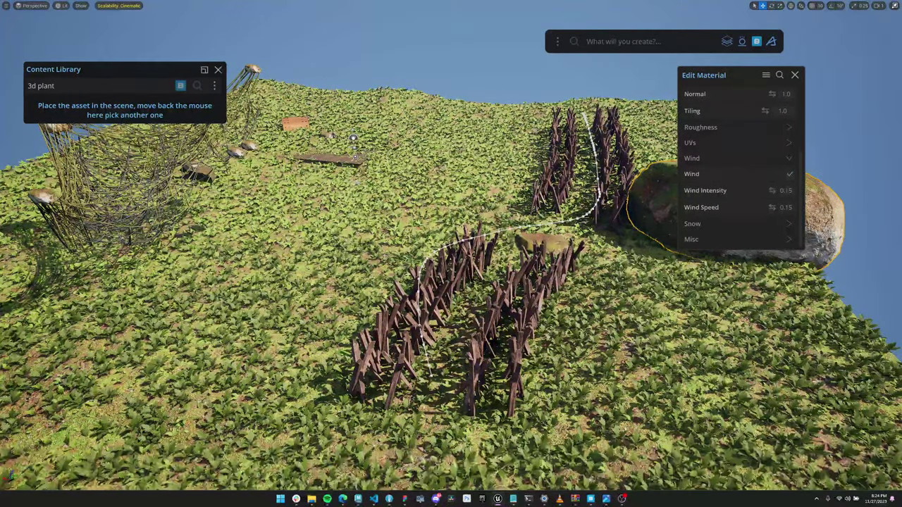
pyautogui.press('d')
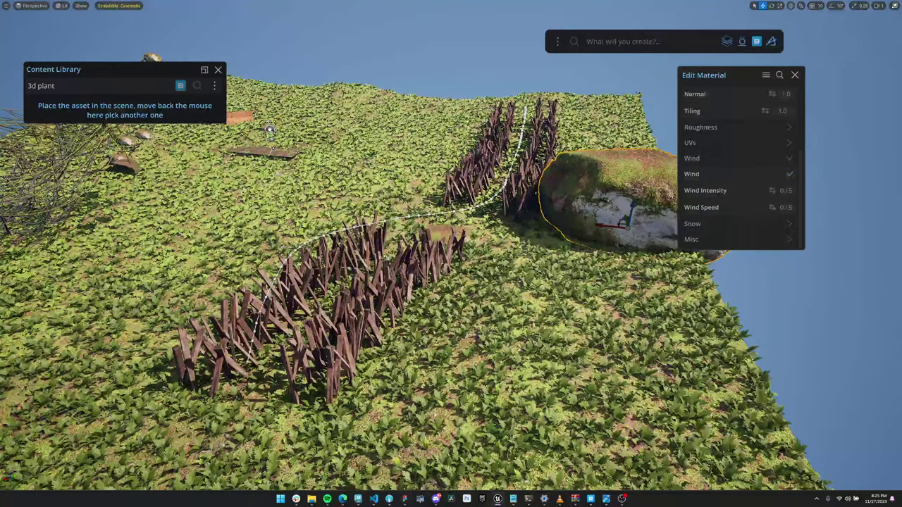
# - Read the livestream chat in YouTube Studio, and return to Unreal for a close view of the ferns
pyautogui.click(343, 498)
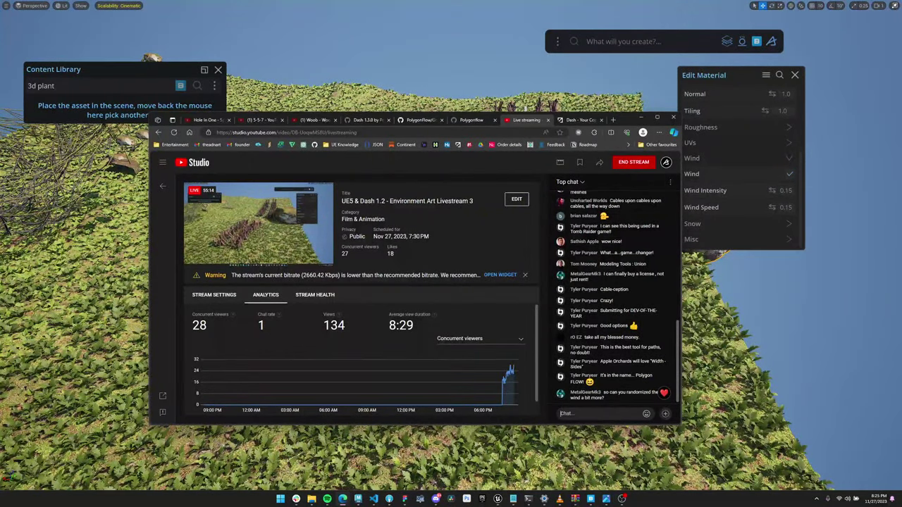
pyautogui.moveTo(394, 454); pyautogui.dragTo(387, 479, button='right')
pyautogui.press('w')
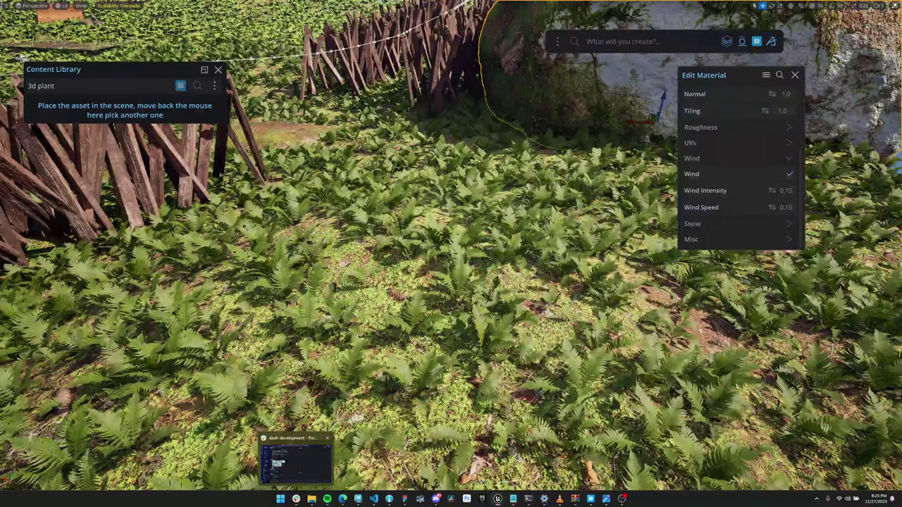
# - Review the Per Instance Customizer video in Slack's dash-development channel again, and minimize Slack
pyautogui.click(296, 499)
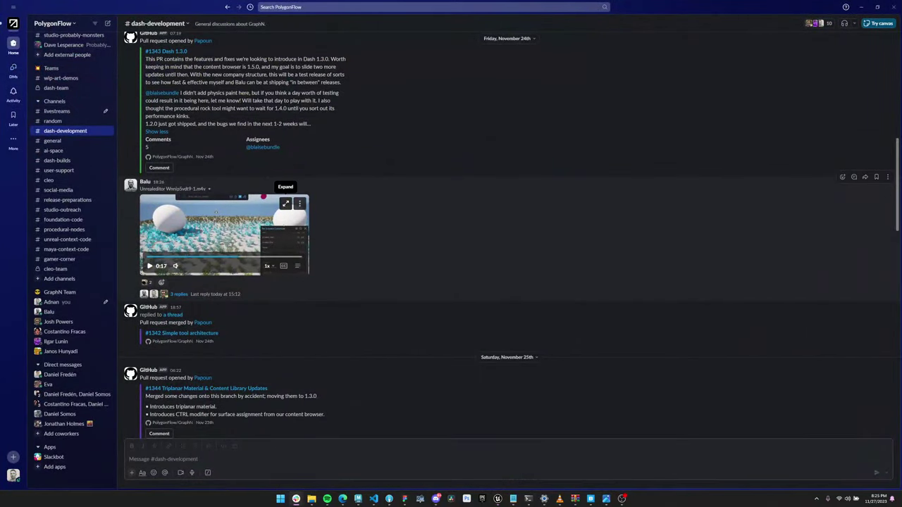
pyautogui.click(285, 203)
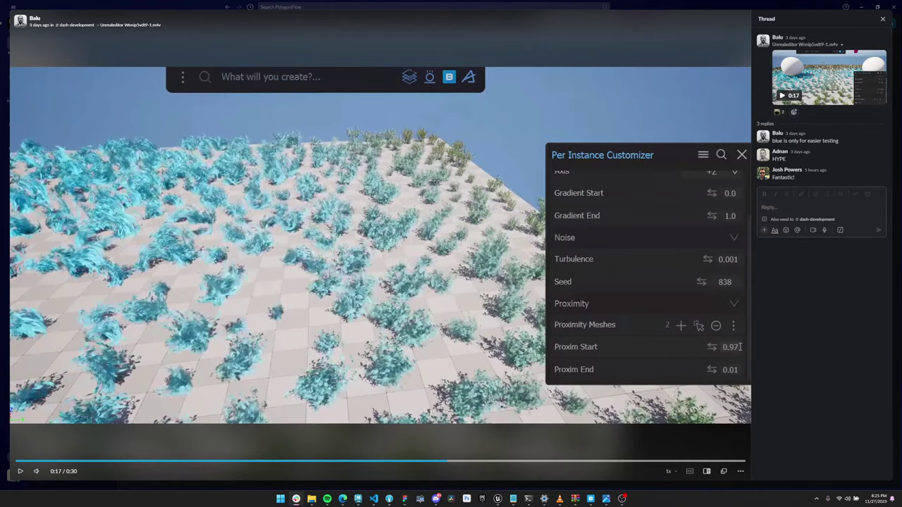
pyautogui.click(861, 7)
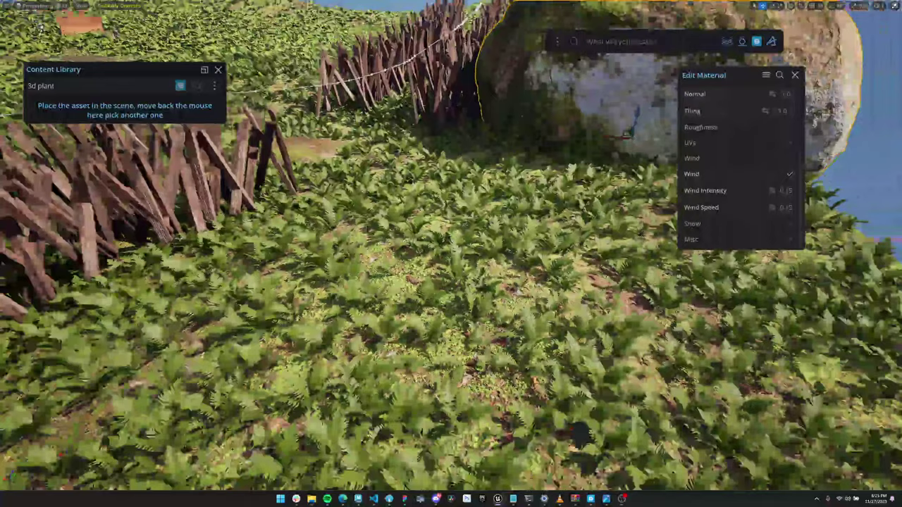
# - Close the Edit Material settings and delete the scattered ferns from the terrain
pyautogui.press('s')
pyautogui.moveTo(451, 282); pyautogui.dragTo(420, 266, button='right')
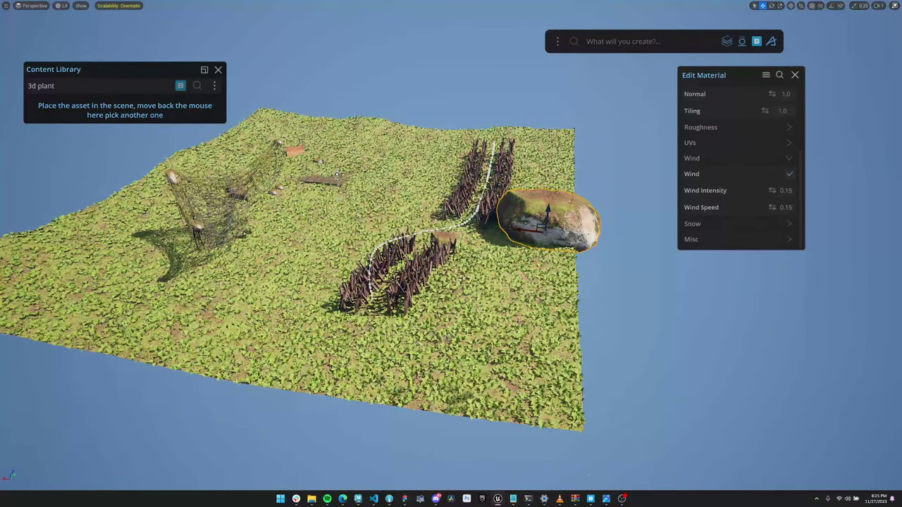
pyautogui.press('w')
pyautogui.moveTo(451, 281); pyautogui.dragTo(458, 296, button='right')
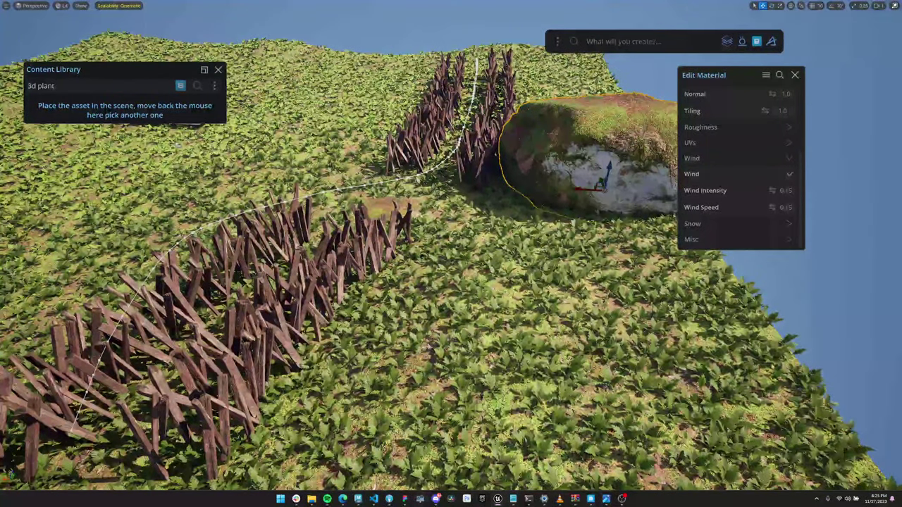
pyautogui.click(794, 75)
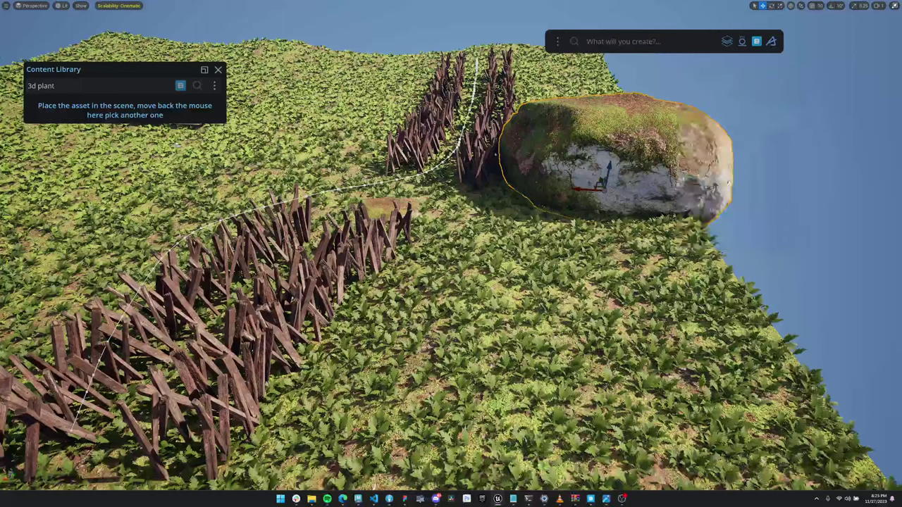
pyautogui.click(634, 296)
pyautogui.press('Delete')
pyautogui.scroll(-2, 634, 296)
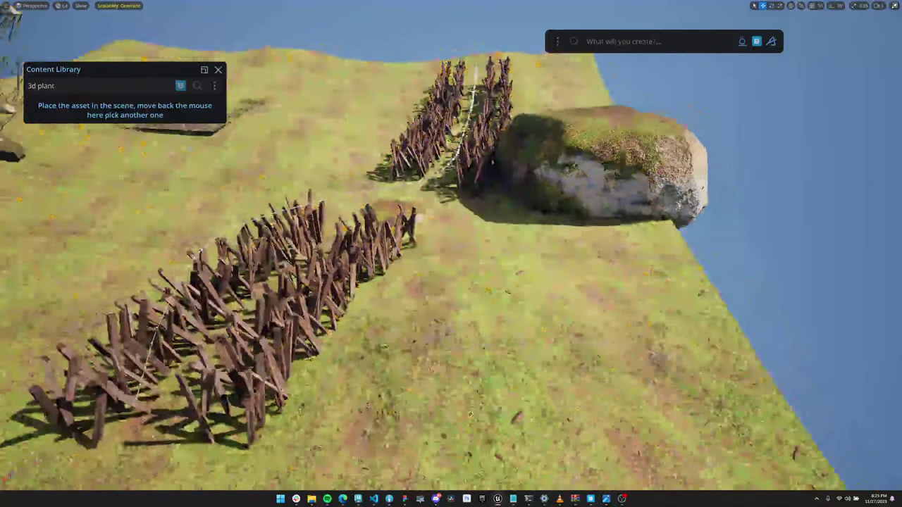
pyautogui.moveTo(451, 282); pyautogui.dragTo(374, 264, button='right')
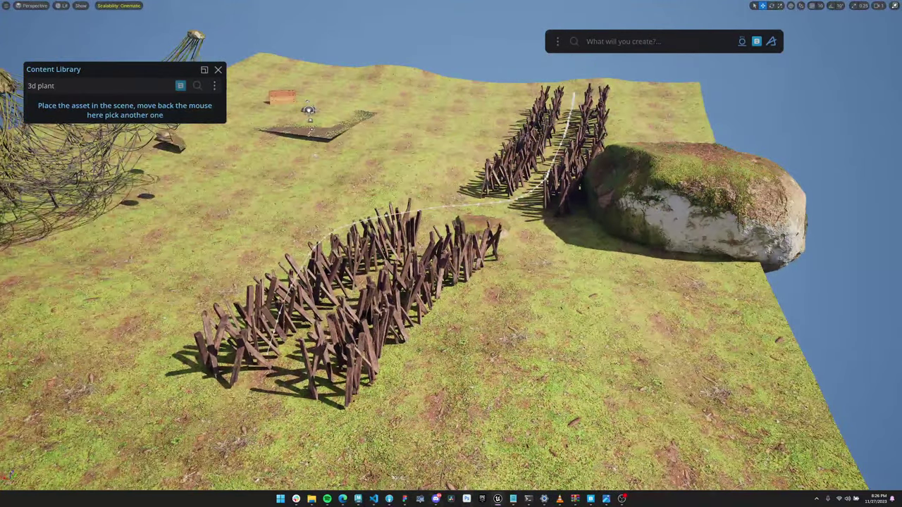
# - Open the Polygonflow Materials folder in the project content
pyautogui.click(436, 499)
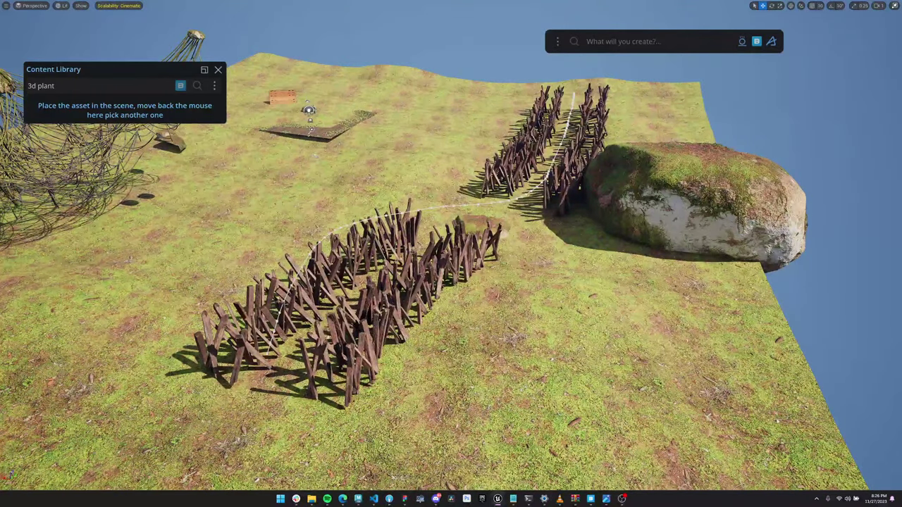
pyautogui.hotkey('ctrl', 'b')
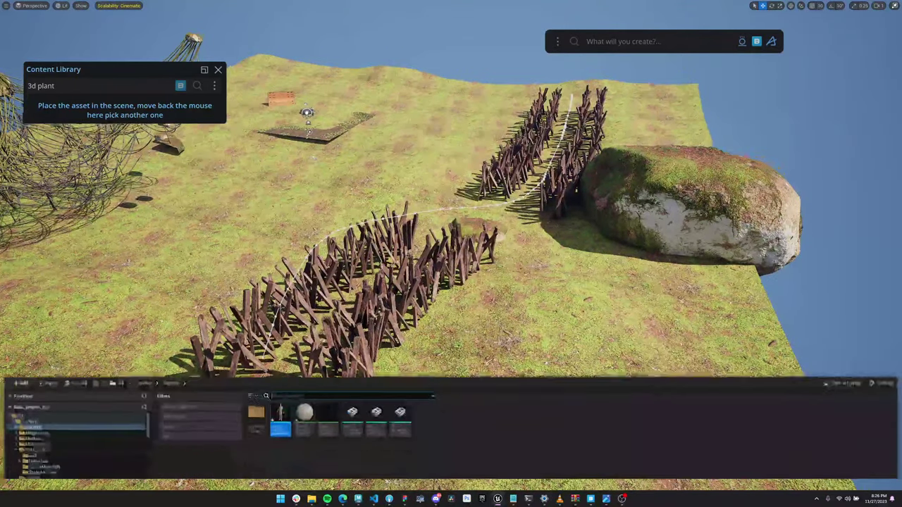
pyautogui.scroll(-5, 105, 445)
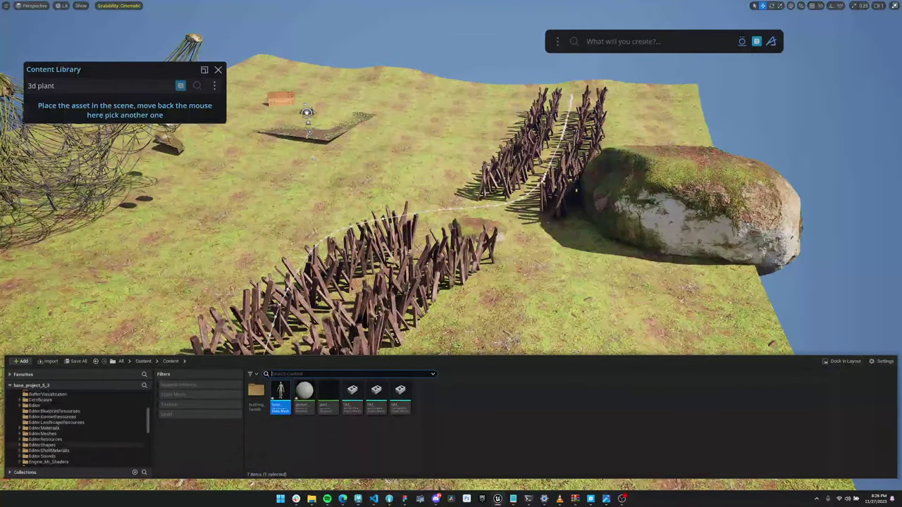
pyautogui.scroll(3, 106, 434)
pyautogui.scroll(3, 70, 423)
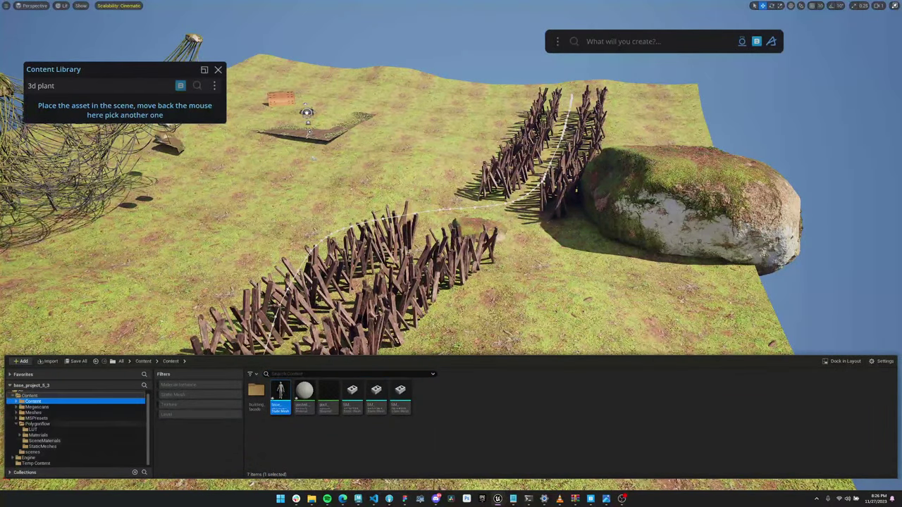
pyautogui.click(37, 424)
pyautogui.click(39, 435)
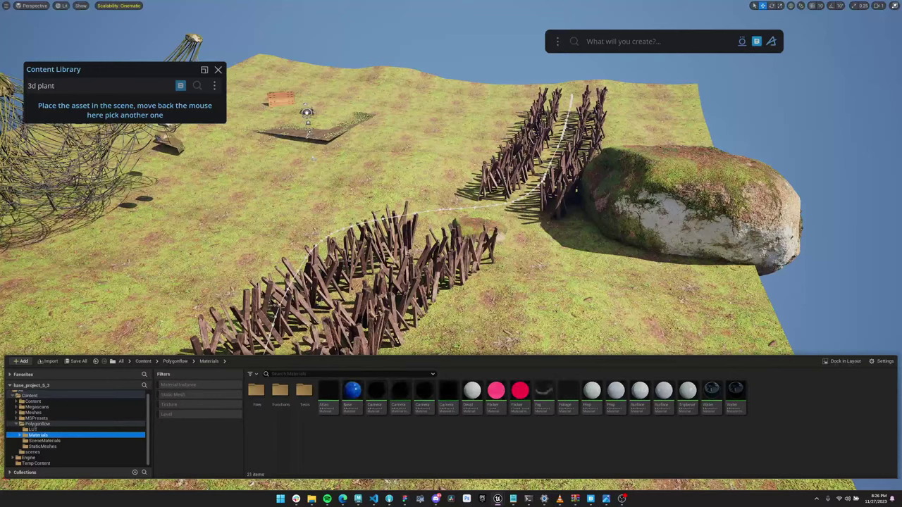
# - Apply the glossy blue material to the large rock and inspect it from several sides
pyautogui.moveTo(352, 391); pyautogui.dragTo(690, 211)
pyautogui.click(690, 211)
pyautogui.press('f')
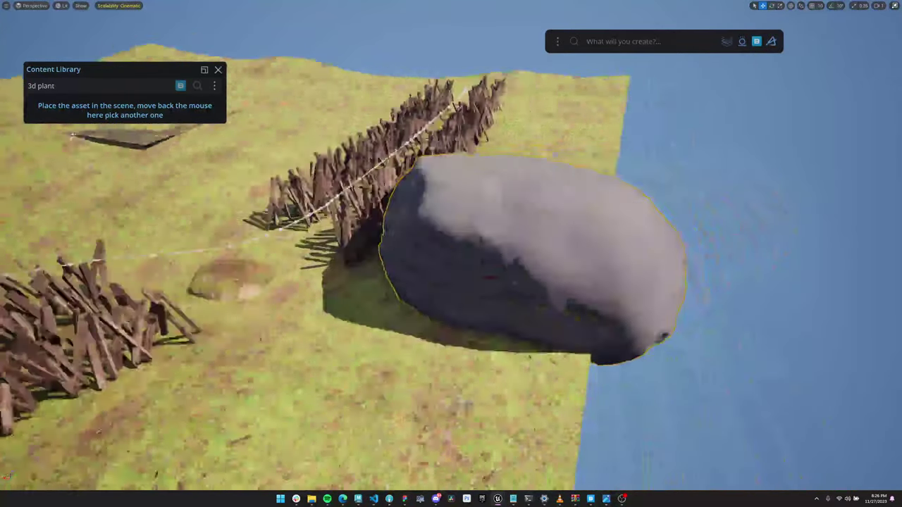
pyautogui.keyDown('alt'); pyautogui.moveTo(690, 212); pyautogui.dragTo(232, 215); pyautogui.keyUp('alt')
pyautogui.keyDown('alt'); pyautogui.moveTo(451, 310); pyautogui.dragTo(834, 321); pyautogui.keyUp('alt')
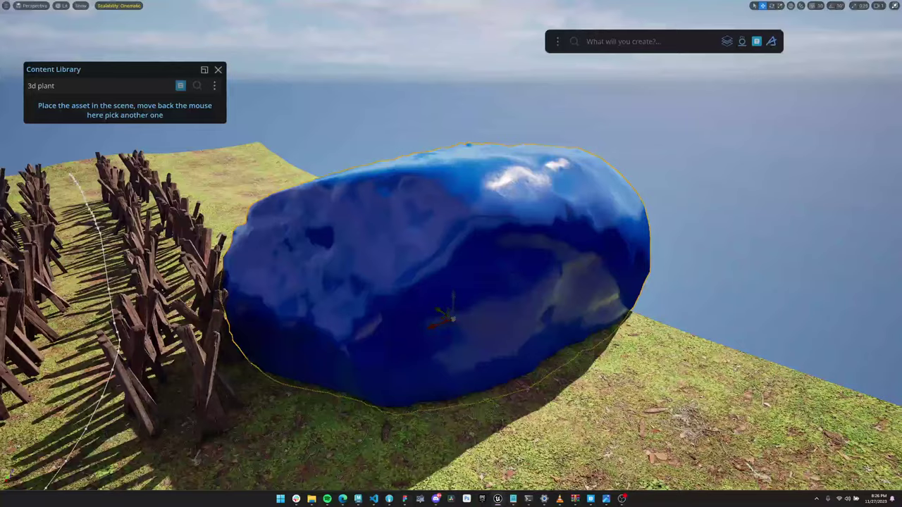
pyautogui.keyDown('alt'); pyautogui.moveTo(493, 268); pyautogui.dragTo(402, 346); pyautogui.keyUp('alt')
pyautogui.moveTo(402, 346); pyautogui.dragTo(286, 300, button='right')
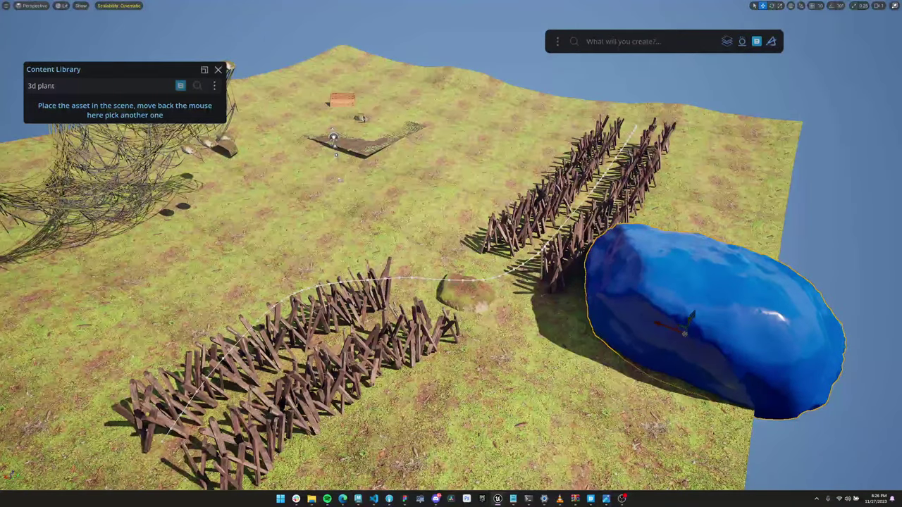
pyautogui.moveTo(285, 299); pyautogui.dragTo(292, 307, button='right')
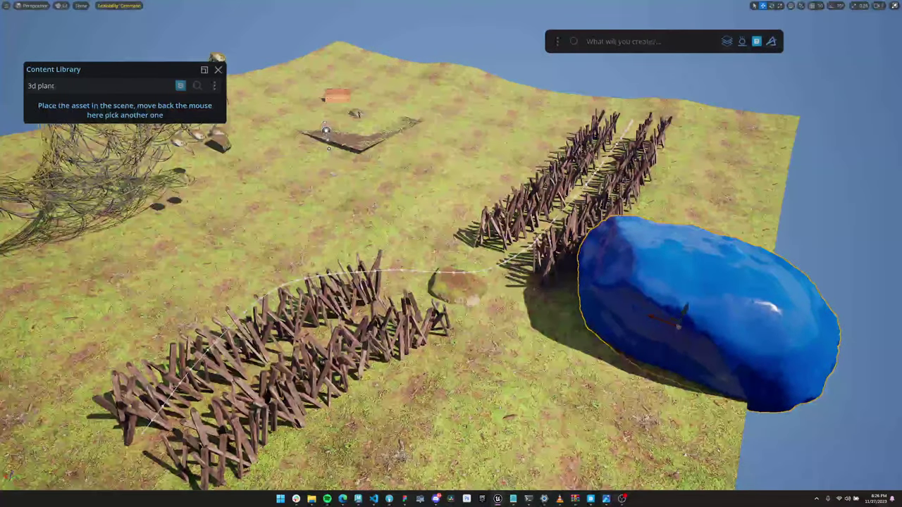
# - Undo the blue material assignment on the large rock
pyautogui.click(611, 41)
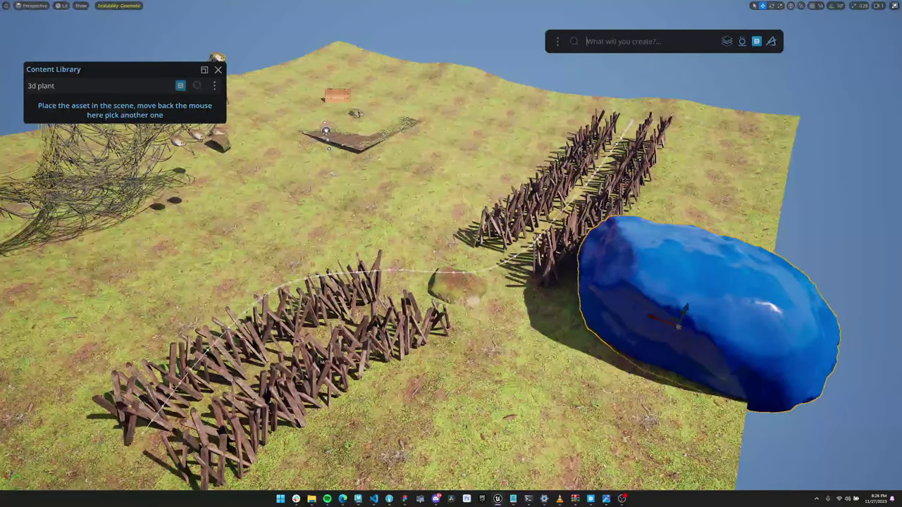
pyautogui.moveTo(451, 268); pyautogui.dragTo(498, 303, button='right')
pyautogui.hotkey('ctrl', 'z')
pyautogui.click(676, 296)
pyautogui.hotkey('ctrl', 'z')
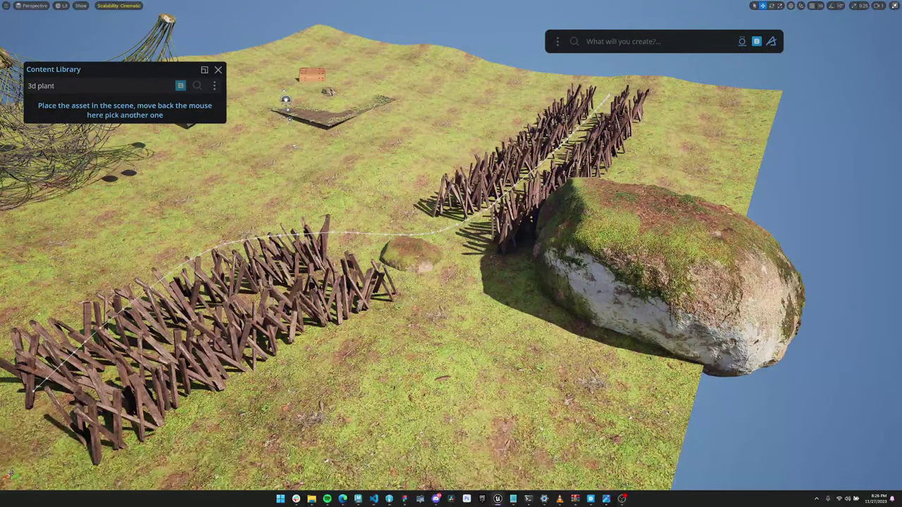
# - Check the Dash 1.2.0 release notes in Discord, and create a camera framing the fences and rocks in Unreal
pyautogui.hotkey('alt', 'Tab')
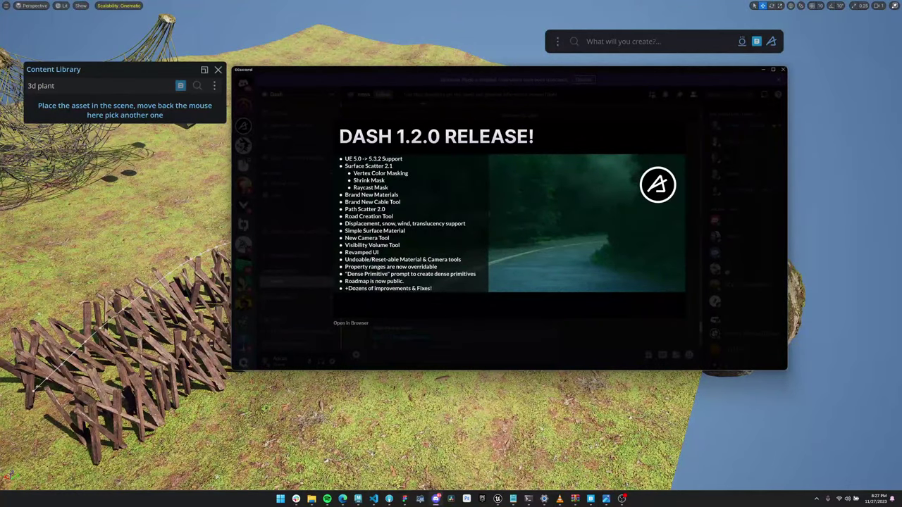
pyautogui.hotkey('alt', 'Tab')
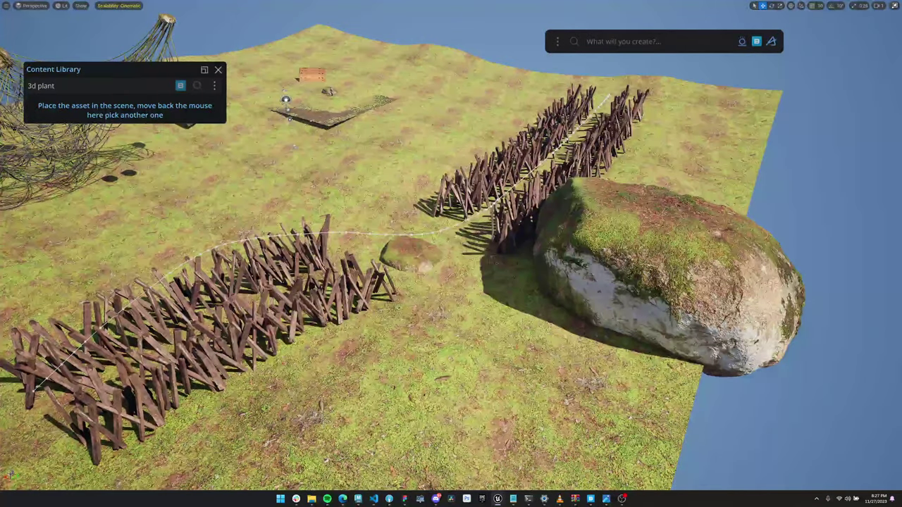
pyautogui.write('came')
pyautogui.press('Down')
pyautogui.press('Return')
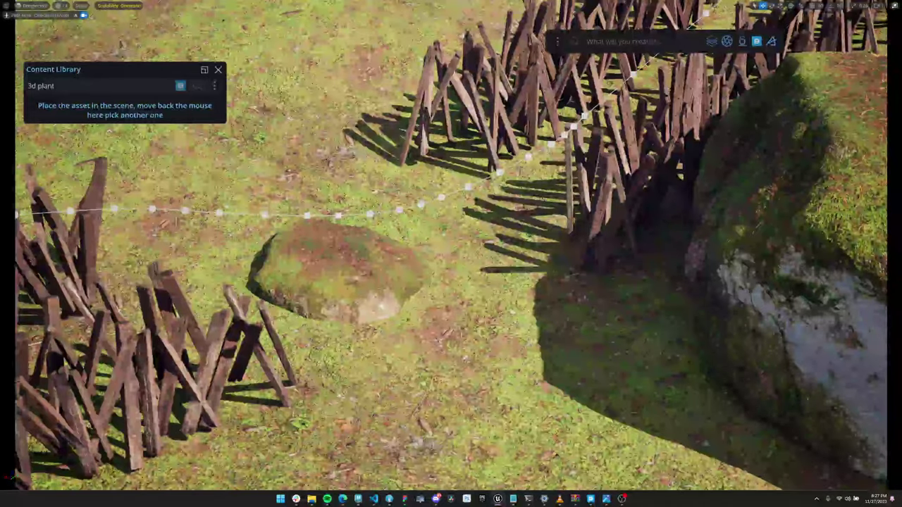
pyautogui.press('s')
pyautogui.moveTo(450, 254); pyautogui.dragTo(363, 253, button='right')
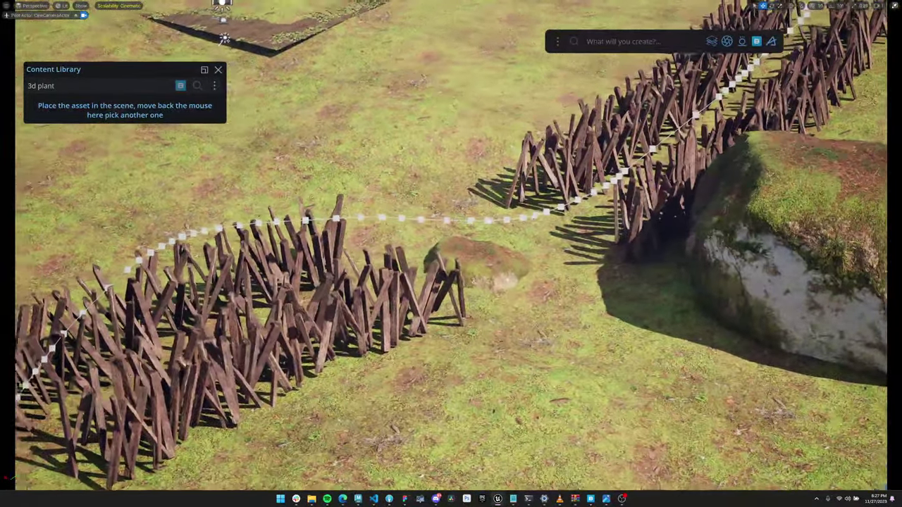
# - Open the Camera Tool settings for the new camera, move them clear of the large rock and look through them
pyautogui.click(727, 42)
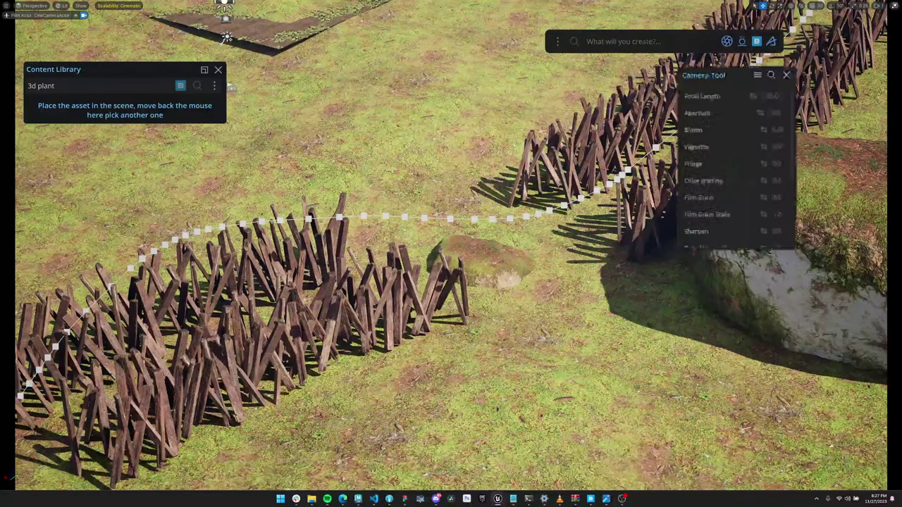
pyautogui.moveTo(718, 75); pyautogui.dragTo(292, 46)
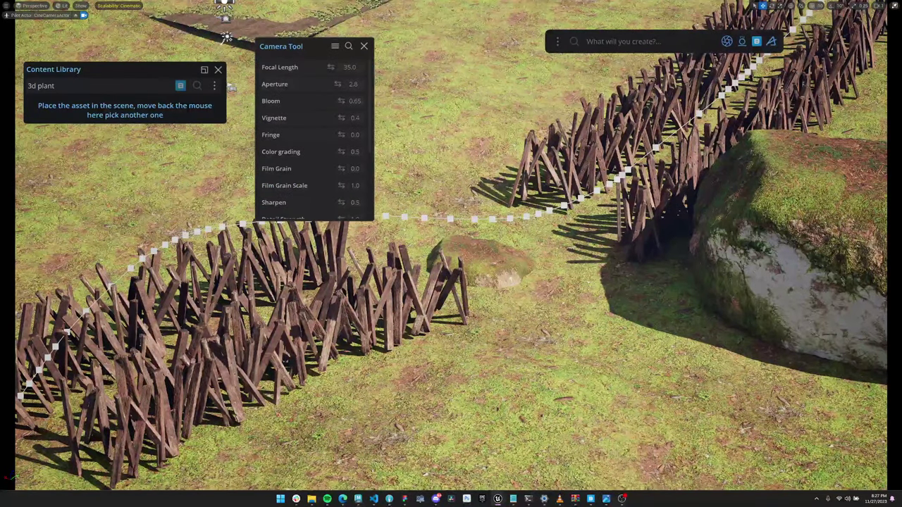
pyautogui.scroll(-5, 315, 140)
pyautogui.scroll(5, 315, 140)
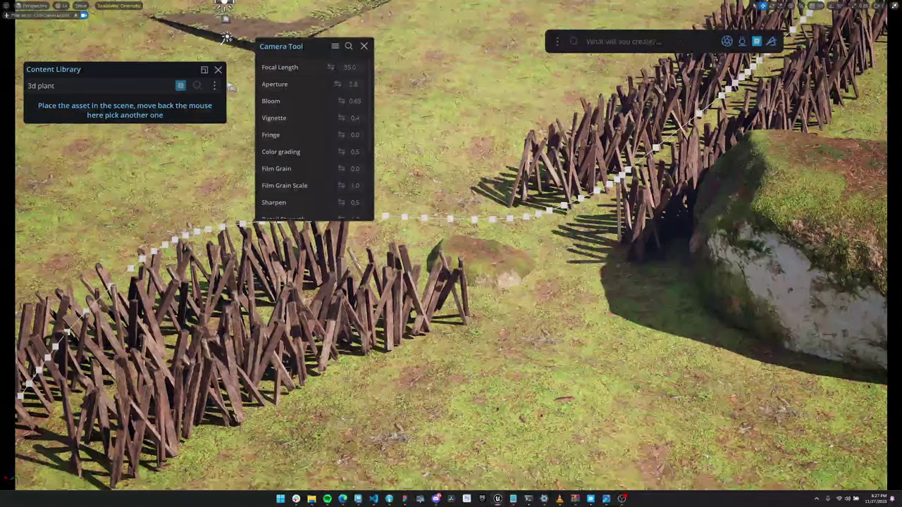
# - Set the camera's Focal Length to 45.4 and Aperture to 0.01, and switch the viewport to Path Tracing
pyautogui.moveTo(330, 67); pyautogui.dragTo(312, 84)
pyautogui.click(63, 5)
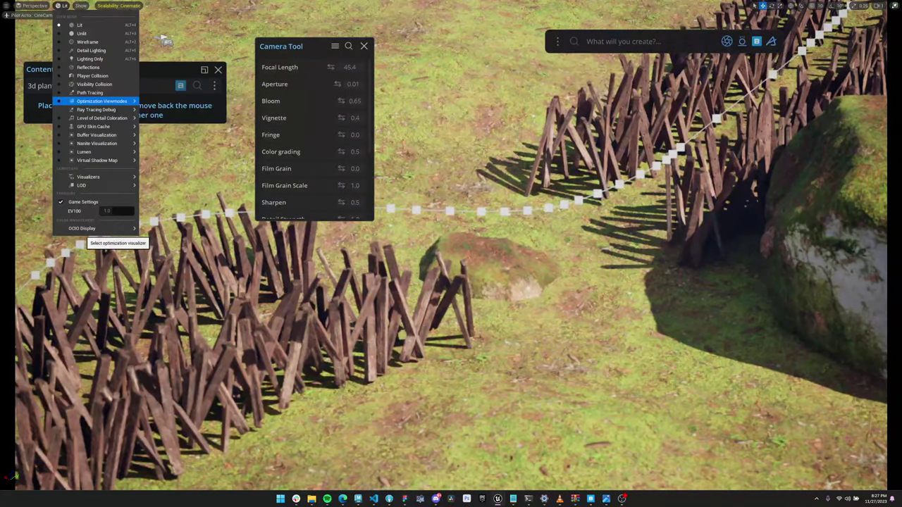
pyautogui.click(88, 92)
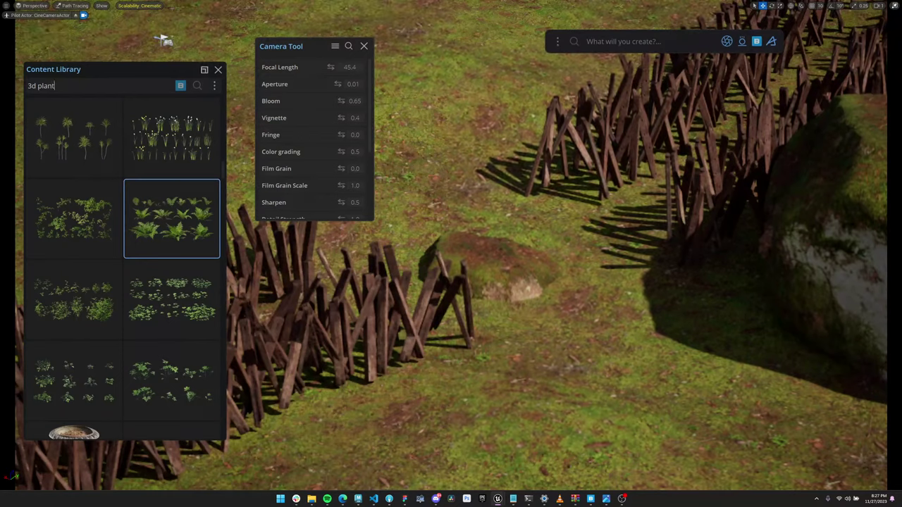
# - Close the Content Library and shift the camera slightly sideways toward the large rock
pyautogui.click(204, 70)
pyautogui.click(218, 70)
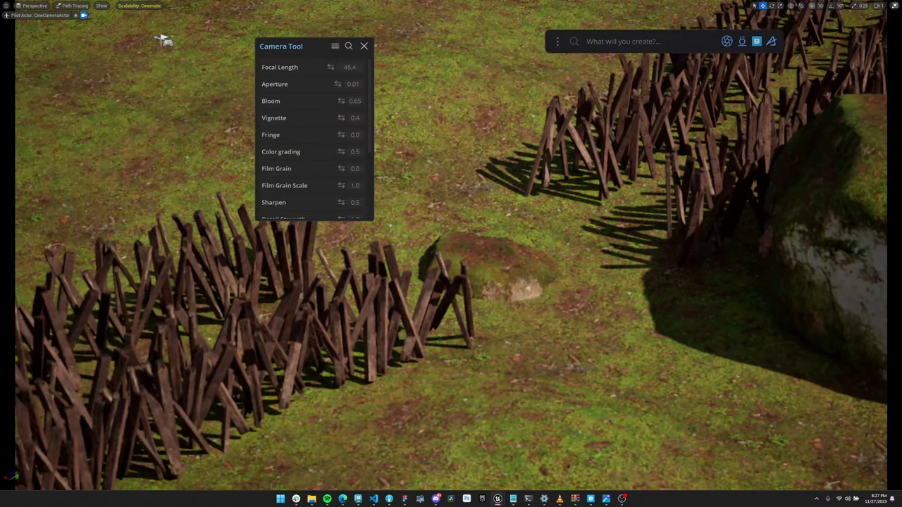
pyautogui.scroll(-3, 341, 166)
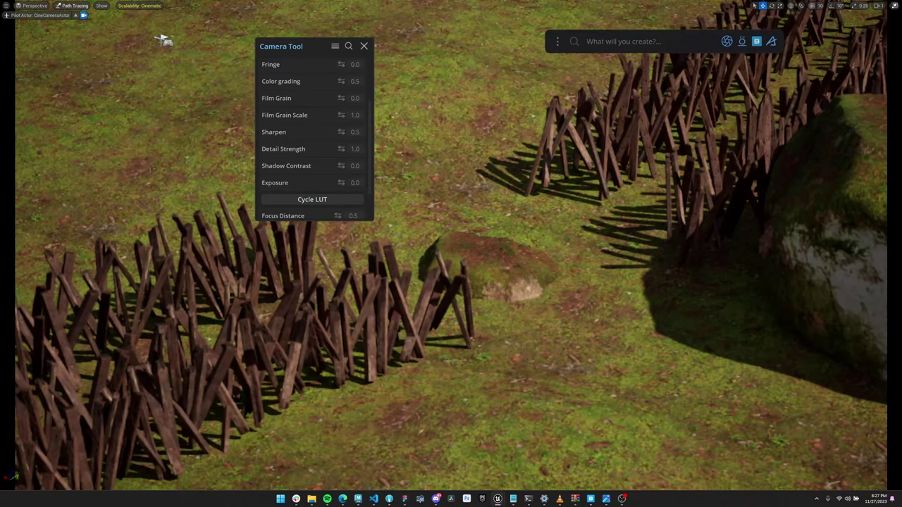
pyautogui.press('d')
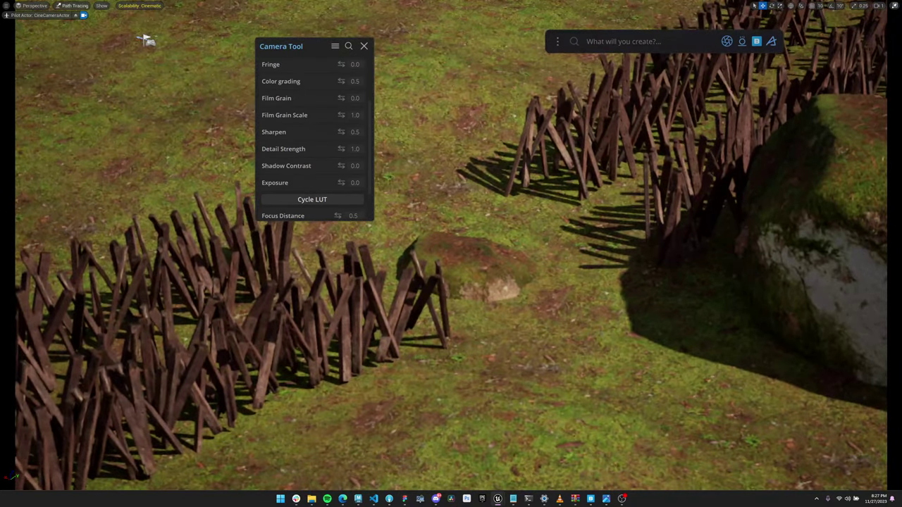
# - Return the viewport to Lit shading and nudge the camera sideways to frame the fences and the large rock
pyautogui.click(74, 5)
pyautogui.click(79, 25)
pyautogui.press('d')
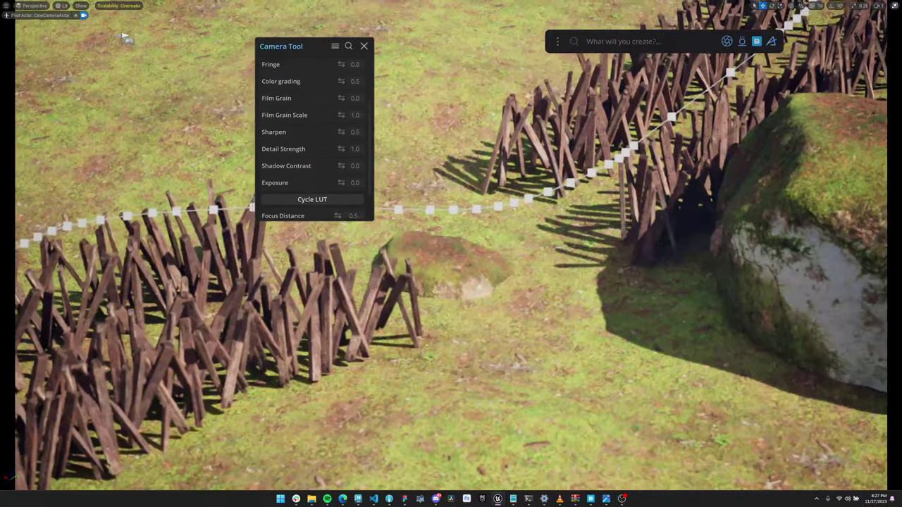
pyautogui.press('a')
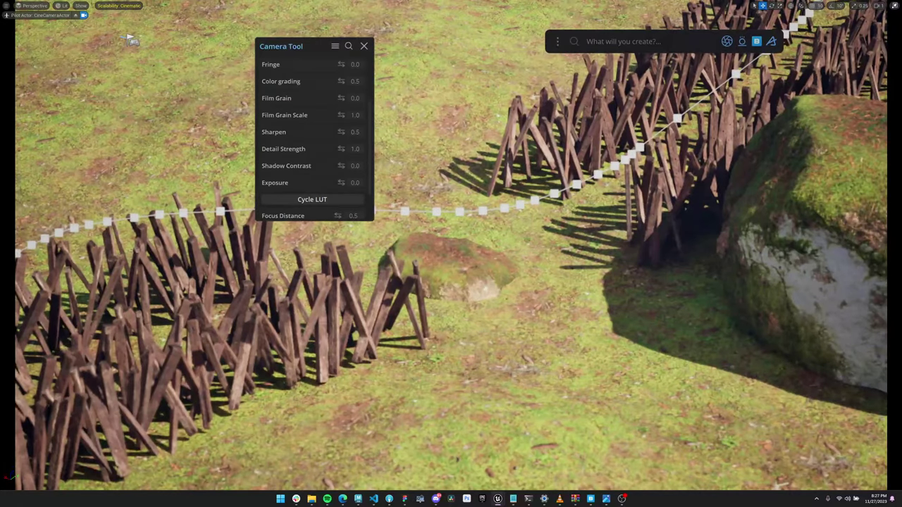
# - Raise the camera's Bloom to 1.97 and hide the spline points with Game View
pyautogui.scroll(3, 314, 134)
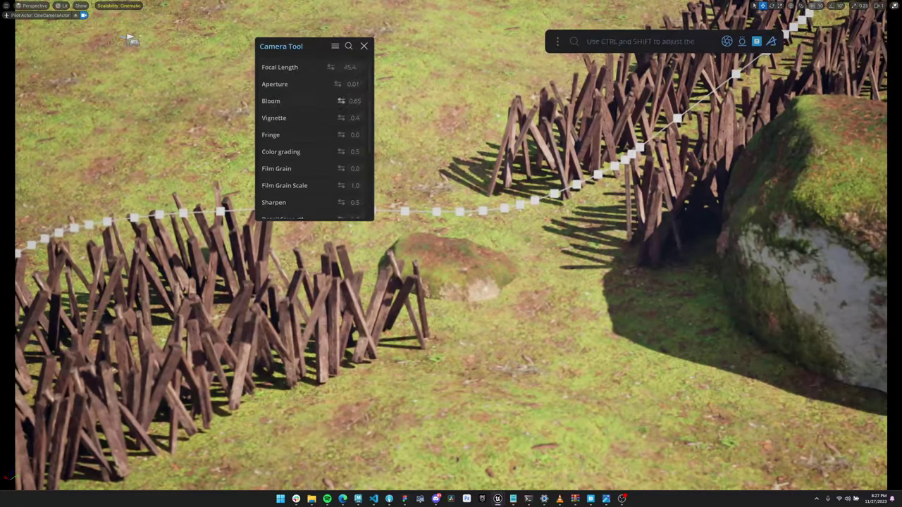
pyautogui.moveTo(341, 101)
pyautogui.mouseDown()
pyautogui.moveTo(378, 101)
pyautogui.moveTo(348, 101)
pyautogui.mouseUp()
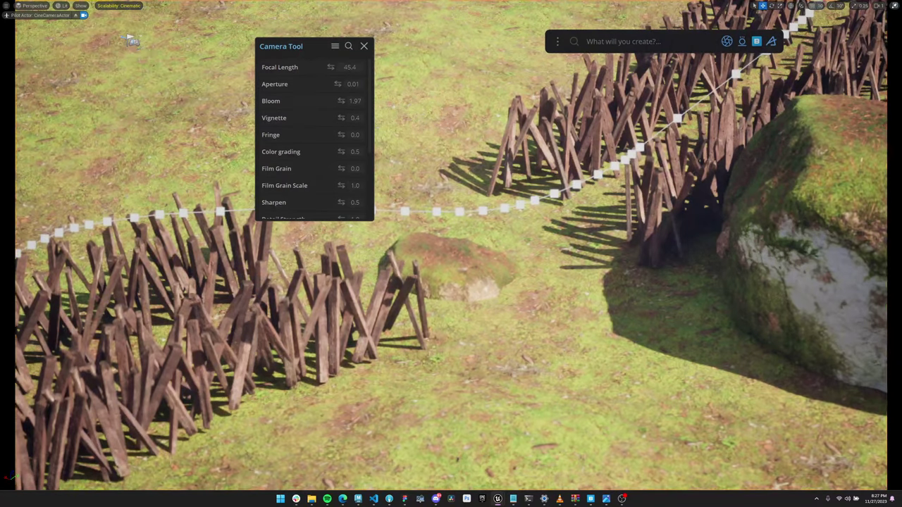
pyautogui.press('g')
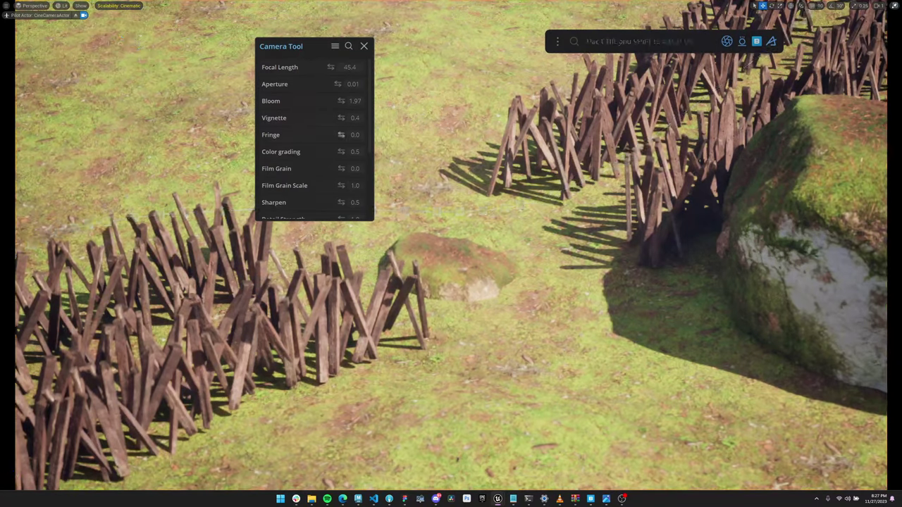
# - Preview the camera shot with Path Tracing and return the viewport to Lit shading
pyautogui.click(61, 5)
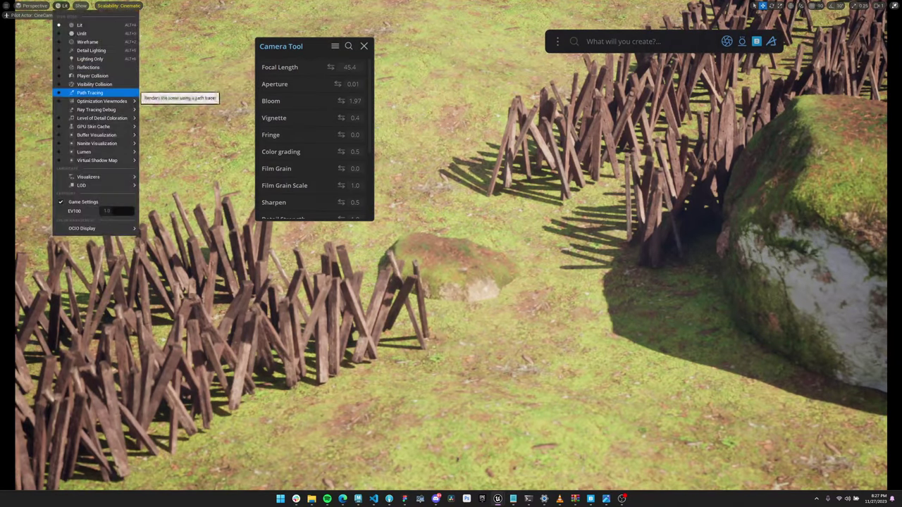
pyautogui.click(81, 90)
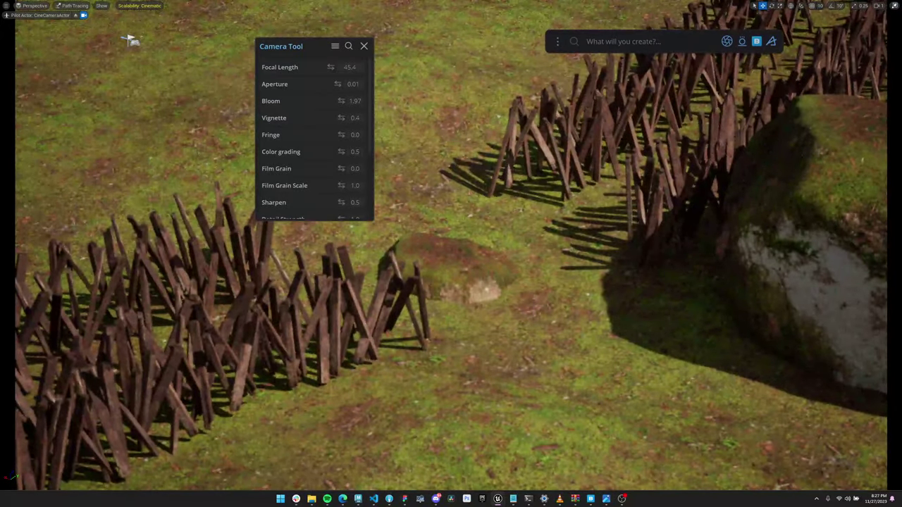
pyautogui.press('g')
pyautogui.click(73, 5)
pyautogui.click(78, 25)
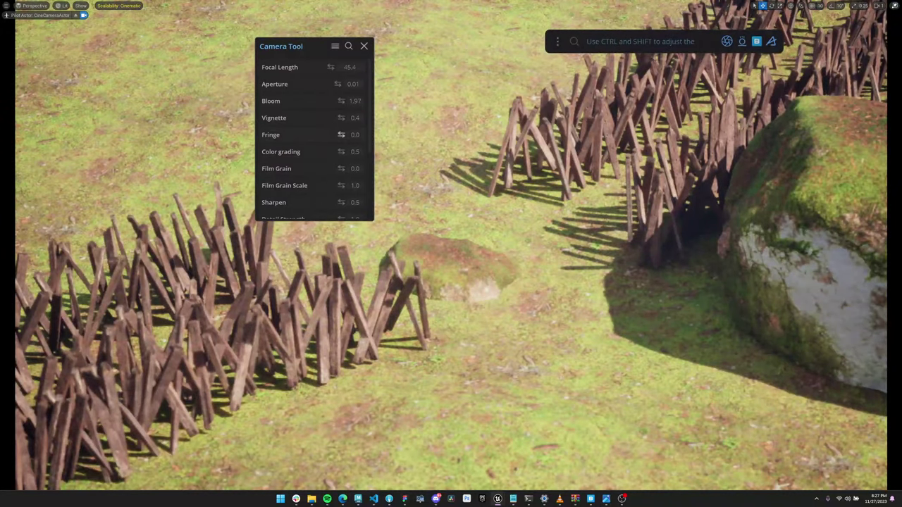
# - Set Fringe to 0.6, Film Grain to 1.0, Film Grain Scale to 1.8 and Sharpen to 1.2, and tilt the camera up to include the sky
pyautogui.moveTo(341, 135); pyautogui.dragTo(367, 135)
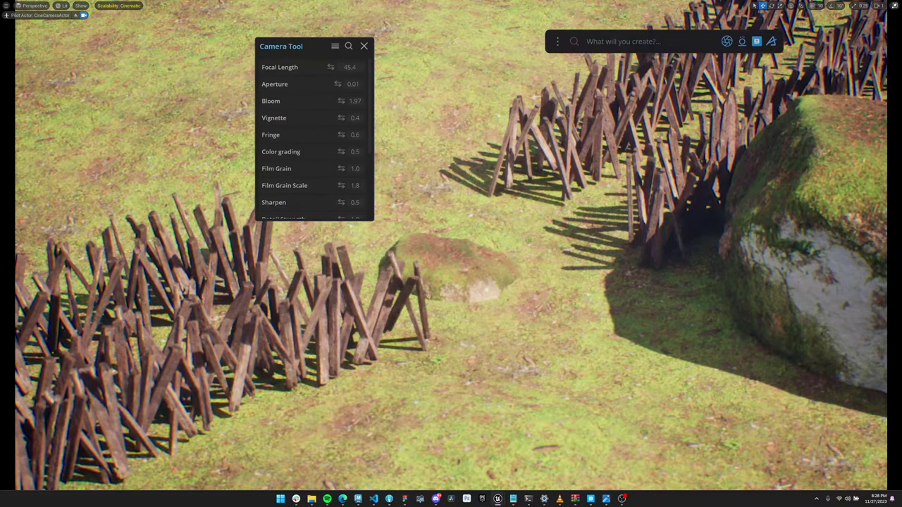
pyautogui.moveTo(451, 296); pyautogui.dragTo(475, 148, button='right')
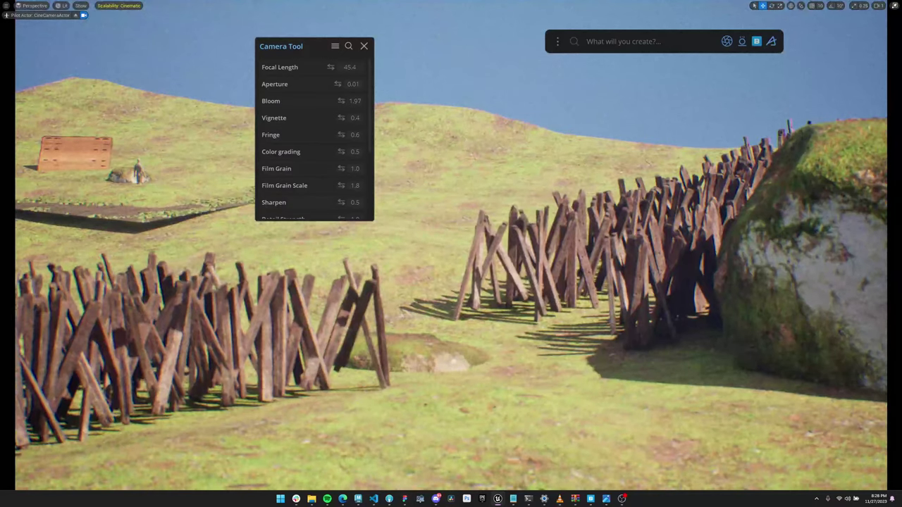
pyautogui.scroll(-1, 332, 185)
pyautogui.moveTo(341, 181); pyautogui.dragTo(373, 181)
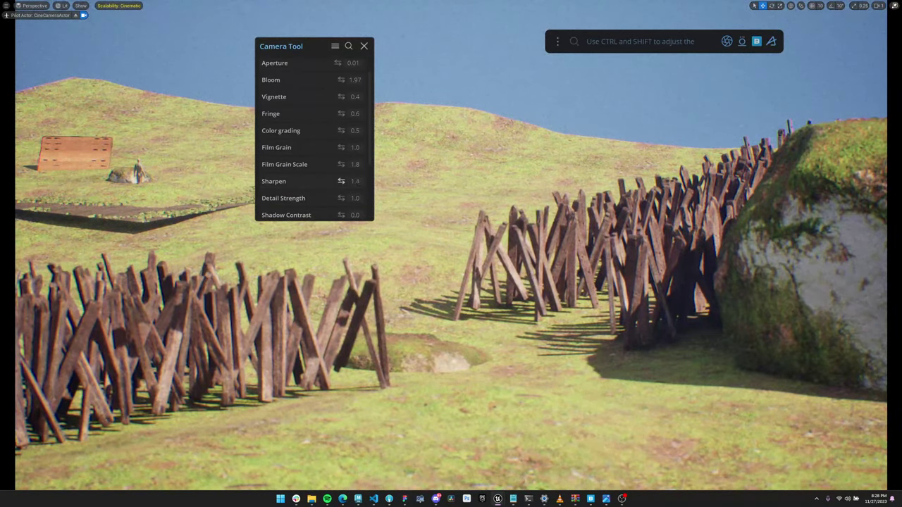
# - Set the camera's Detail Strength to 1.8 and Shadow Contrast to 0.5
pyautogui.scroll(-4, 341, 181)
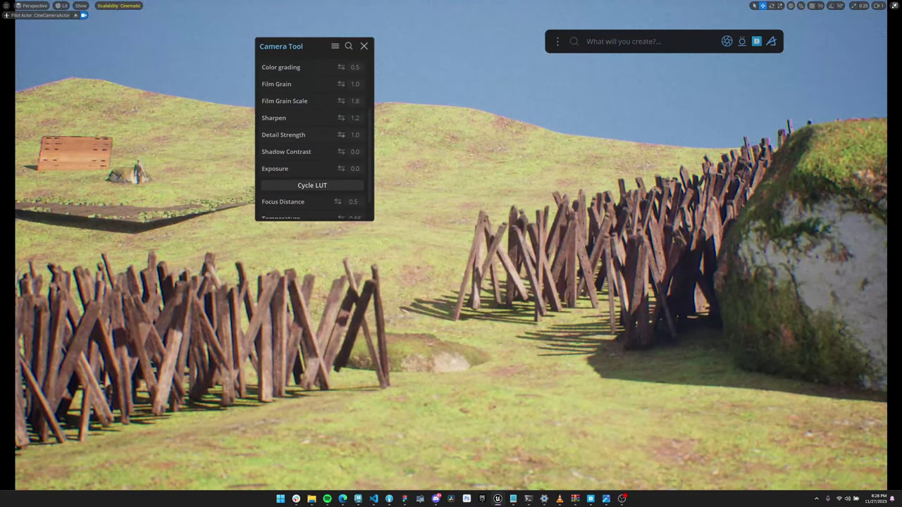
pyautogui.moveTo(341, 134); pyautogui.dragTo(385, 134)
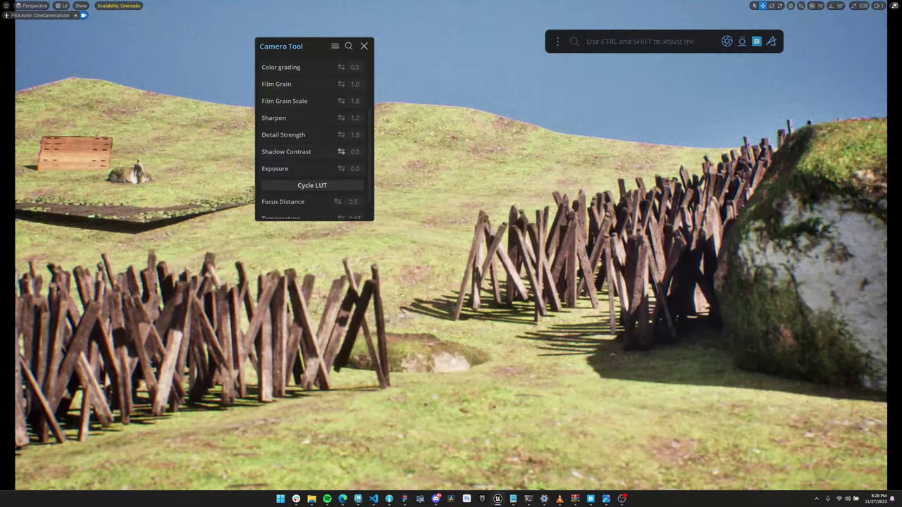
pyautogui.moveTo(341, 151)
pyautogui.mouseDown()
pyautogui.moveTo(299, 152)
pyautogui.moveTo(376, 151)
pyautogui.moveTo(331, 151)
pyautogui.mouseUp()
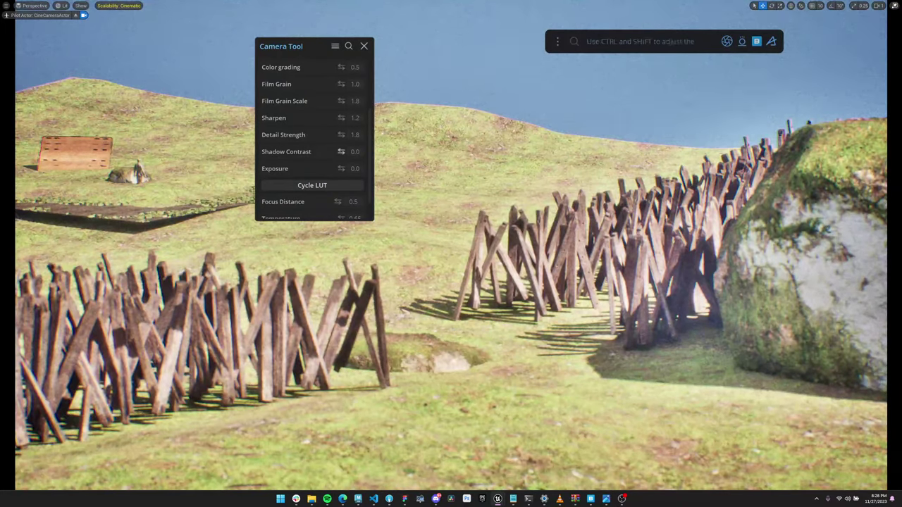
pyautogui.moveTo(341, 152); pyautogui.dragTo(362, 151)
# - Cycle through the camera's LUT looks and settle on the muted one with a grey-teal sky
pyautogui.scroll(-2, 341, 152)
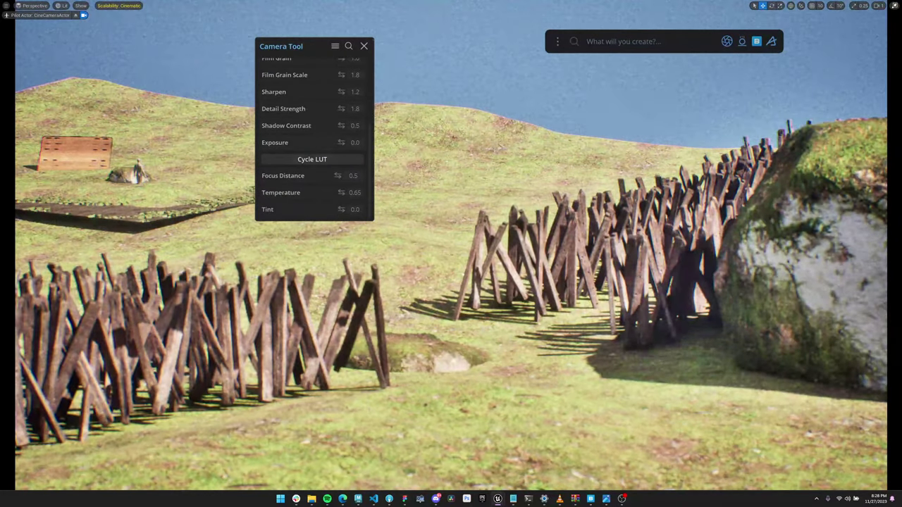
pyautogui.click(312, 159)
pyautogui.click(312, 159)
pyautogui.click(312, 159)
pyautogui.click(312, 160)
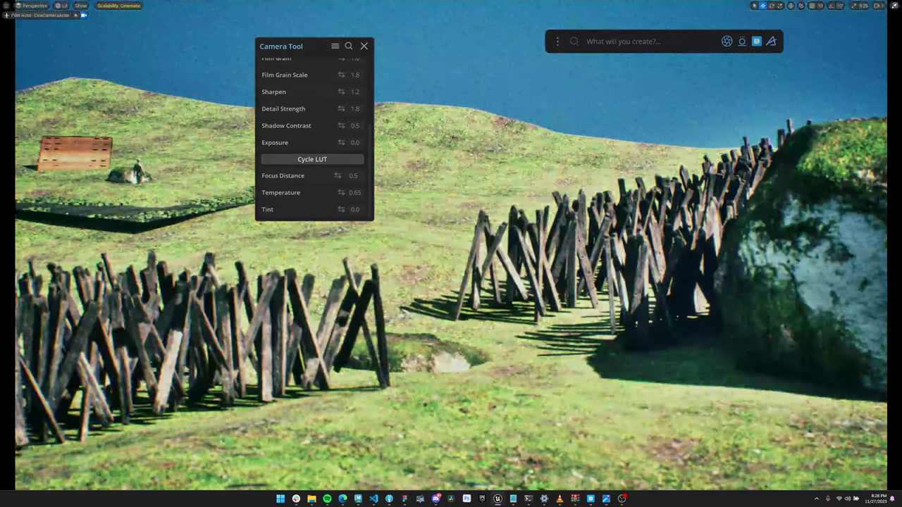
pyautogui.click(312, 159)
pyautogui.click(312, 159)
pyautogui.click(312, 159)
pyautogui.click(312, 159)
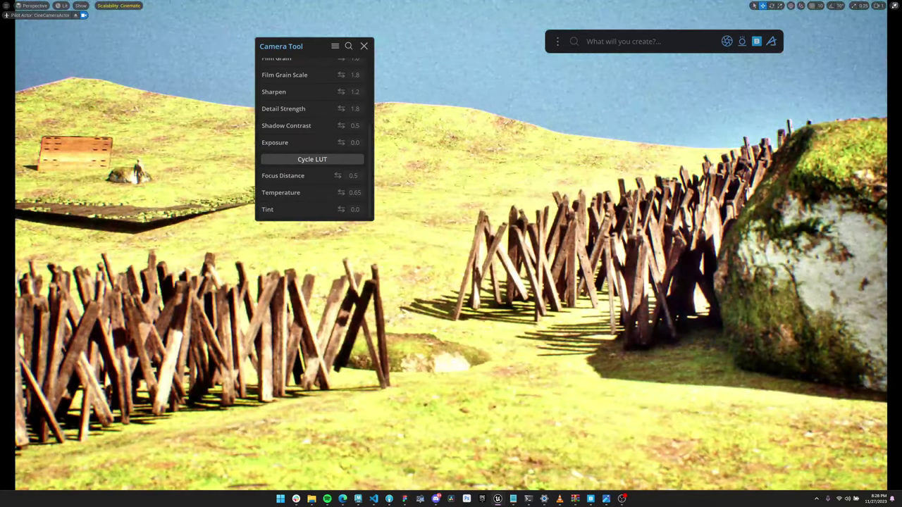
pyautogui.click(312, 160)
pyautogui.click(312, 159)
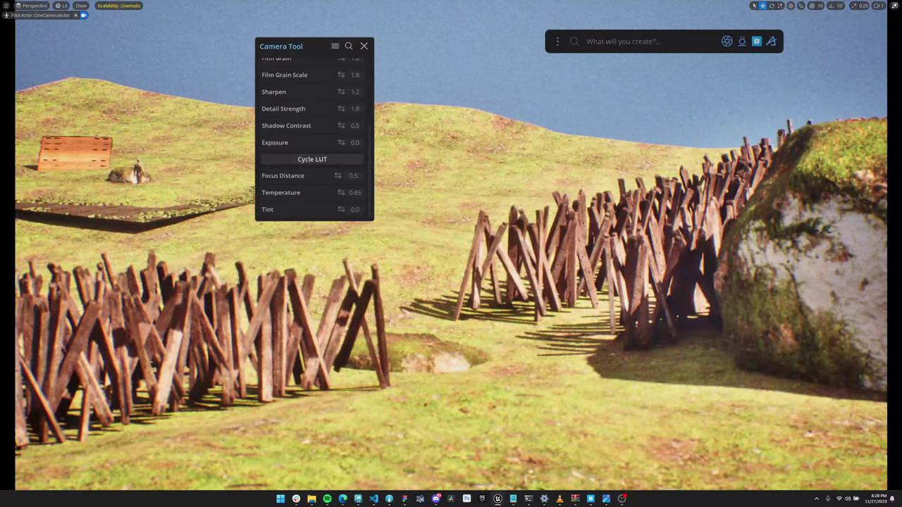
pyautogui.click(312, 160)
pyautogui.click(312, 159)
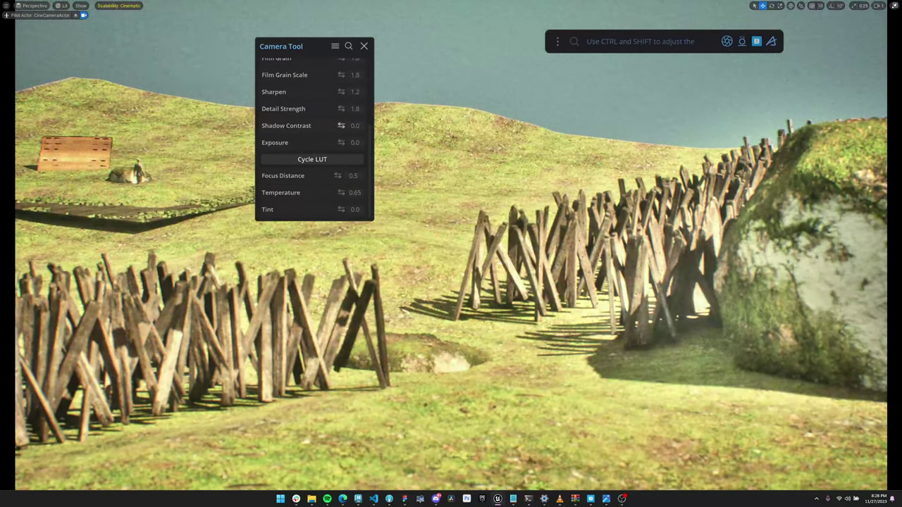
# - Reset the camera's Detail Strength to 1.0 and Shadow Contrast to 0.0
pyautogui.moveTo(341, 125); pyautogui.dragTo(324, 108)
pyautogui.rightClick(309, 112)
pyautogui.click(327, 121)
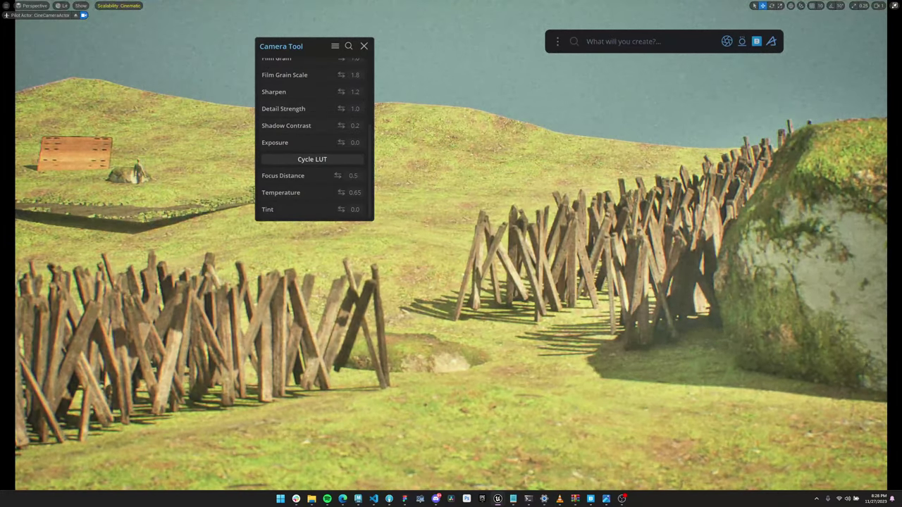
pyautogui.rightClick(317, 130)
pyautogui.click(334, 139)
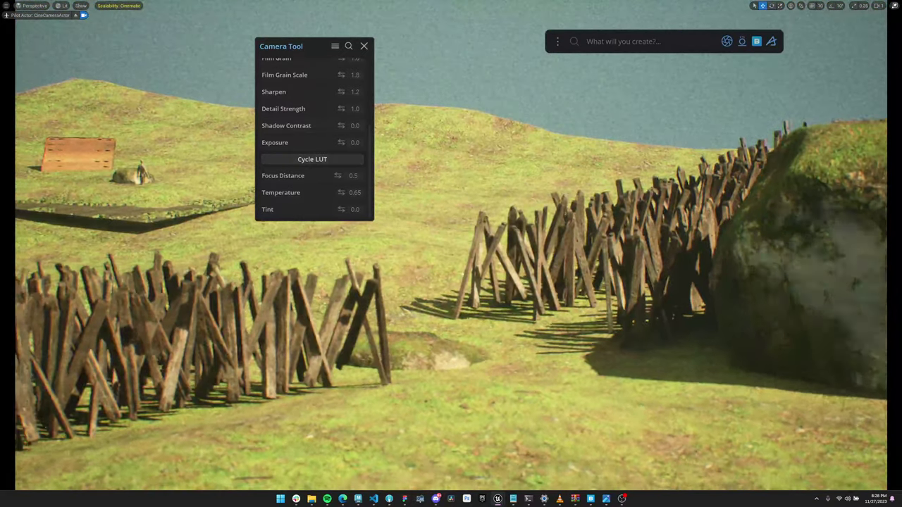
# - Turn the camera toward the far fence and set its Focus Distance to 3.36
pyautogui.moveTo(451, 282); pyautogui.dragTo(585, 282, button='right')
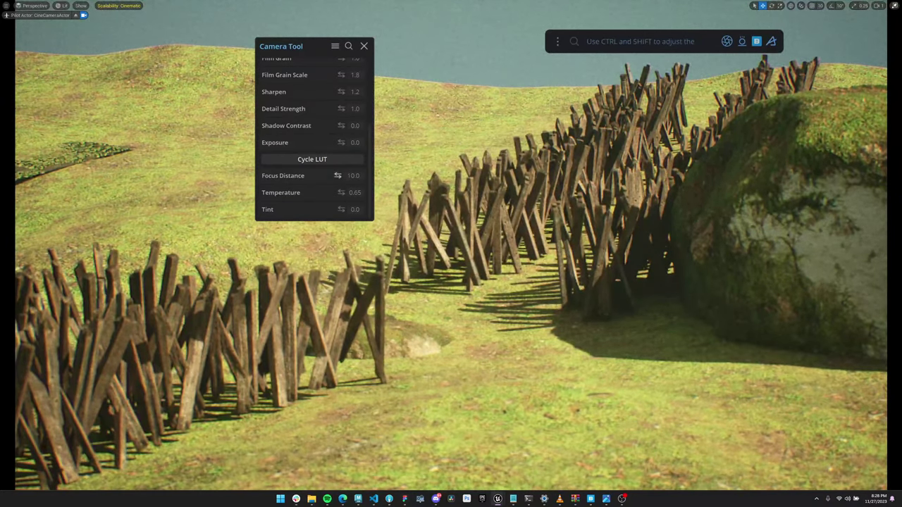
pyautogui.moveTo(338, 176)
pyautogui.mouseDown()
pyautogui.moveTo(310, 175)
pyautogui.moveTo(346, 175)
pyautogui.mouseUp()
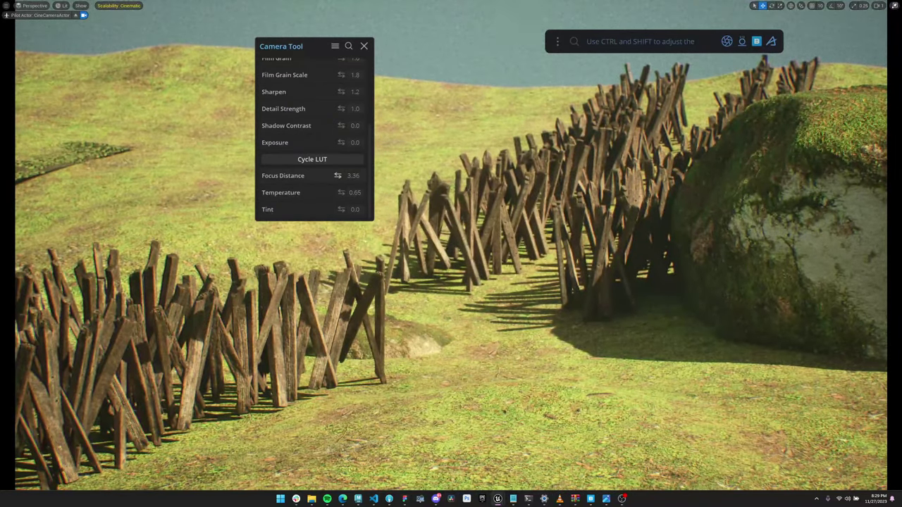
# - Cool the camera's Temperature to 0.36, try a Tint of 0.4 and reset the Tint to 0.0
pyautogui.moveTo(341, 192); pyautogui.dragTo(349, 209)
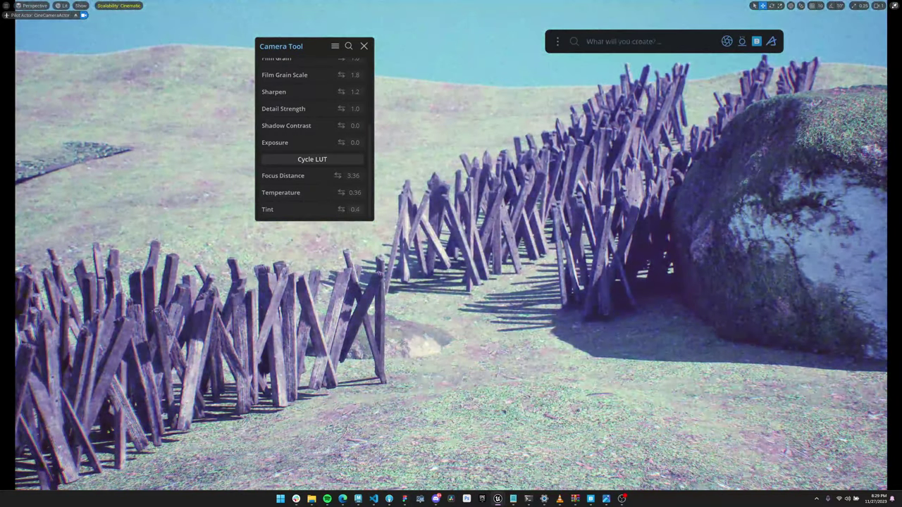
pyautogui.rightClick(293, 211)
pyautogui.click(314, 217)
pyautogui.moveTo(451, 281); pyautogui.dragTo(436, 272, button='right')
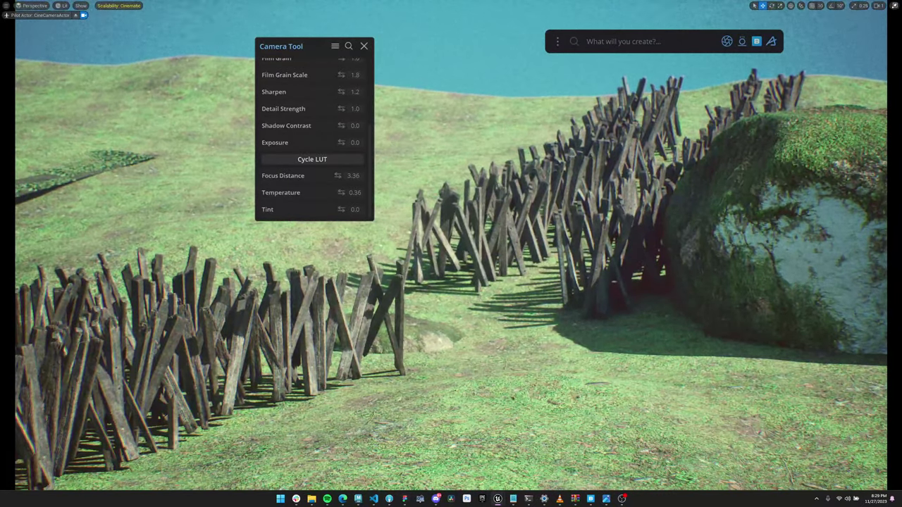
# - Switch to YouTube Studio and read the viewers' questions in the livestream chat
pyautogui.hotkey('alt', 'Tab')
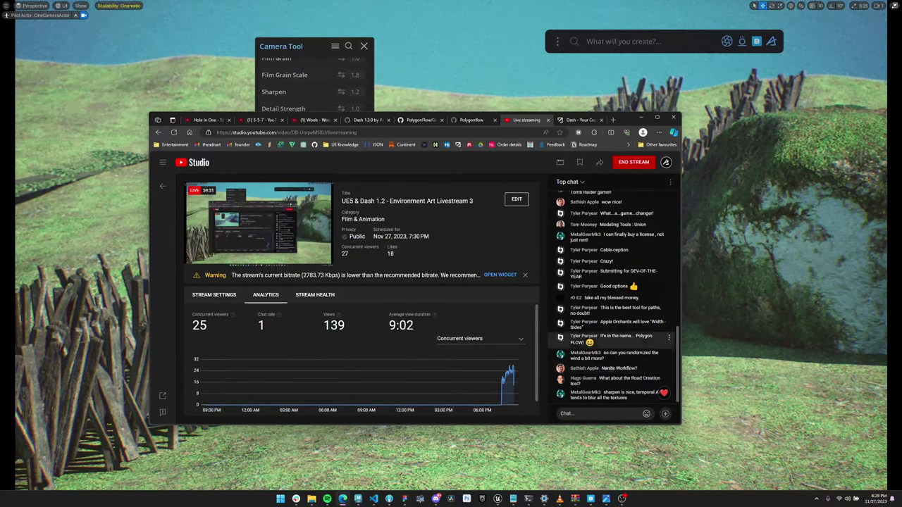
# - Return to Unreal, reopen the Content Library and place the flat mossy rock on the grass between the fences and the large rock
pyautogui.click(757, 41)
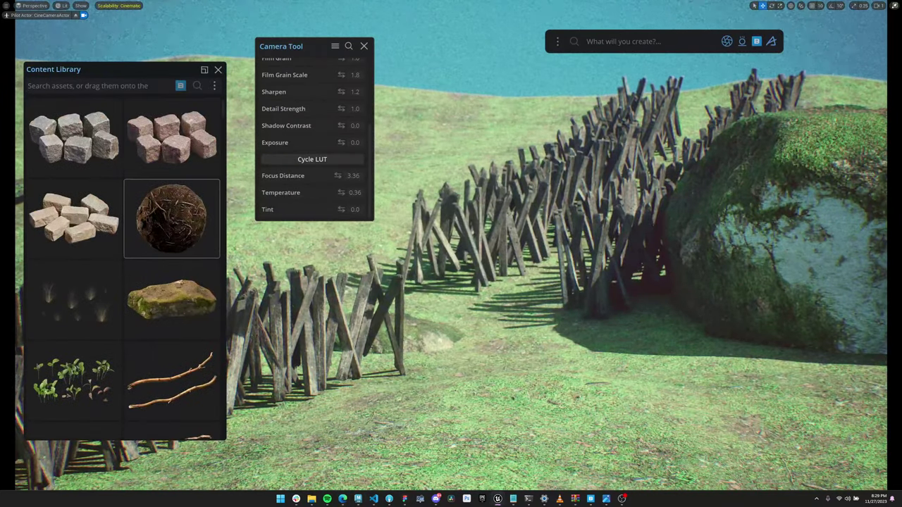
pyautogui.moveTo(172, 300); pyautogui.dragTo(91, 173)
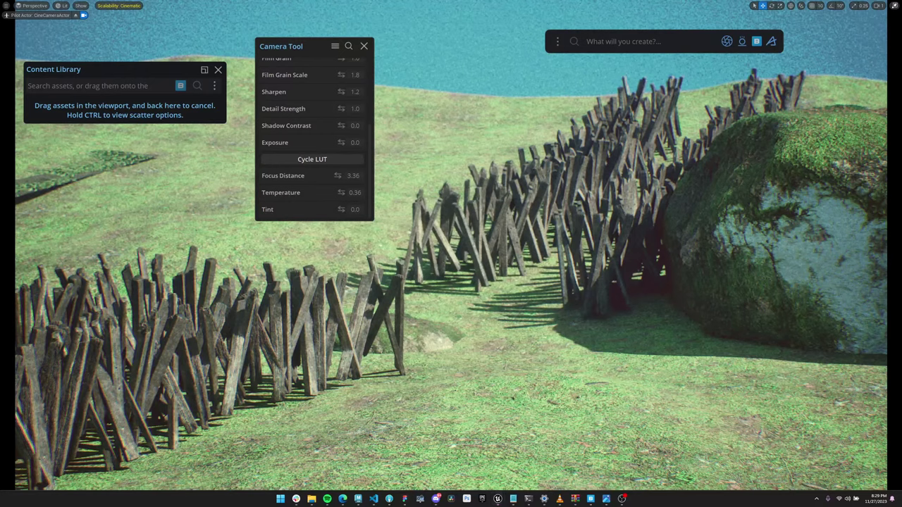
pyautogui.moveTo(599, 385); pyautogui.dragTo(610, 388)
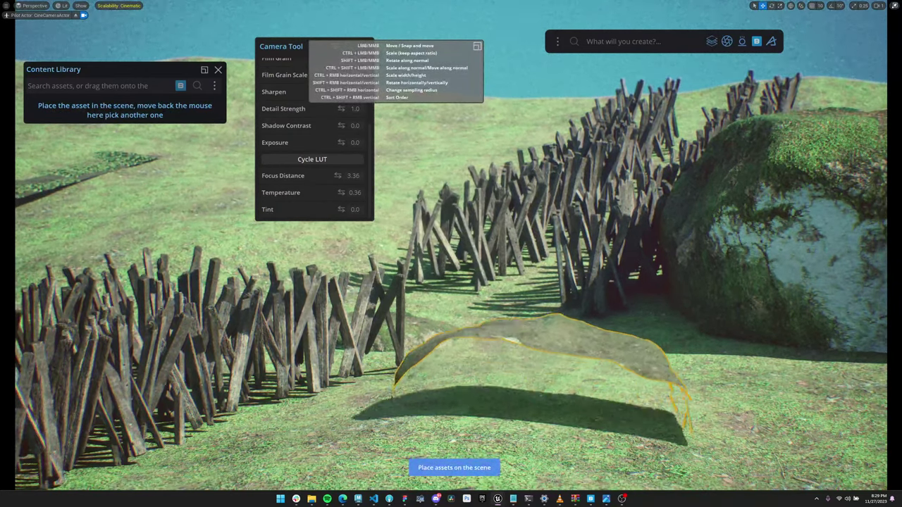
pyautogui.press('Escape')
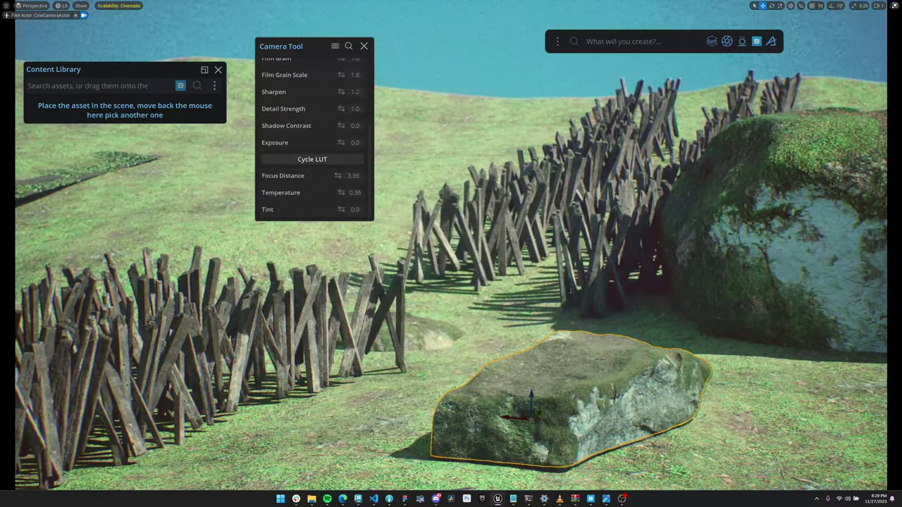
# - Delete the flat mossy rock from the grass and switch to the browser showing YouTube Studio
pyautogui.press('Delete')
pyautogui.hotkey('alt', 'Tab')
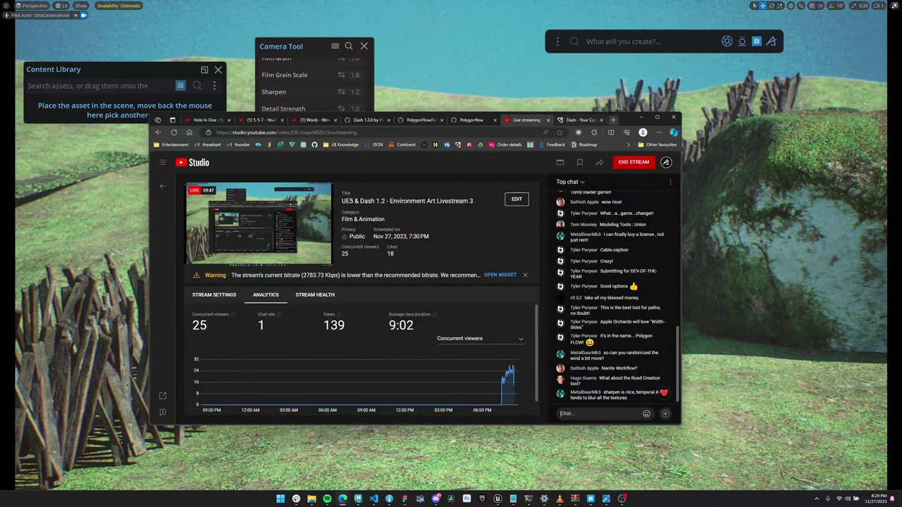
# - Open the Polygonflow YouTube channel in a new tab, view its live streams, return to the Studio chat and minimize the browser
pyautogui.hotkey('ctrl', 't')
pyautogui.write('polygonflow - YouTube')
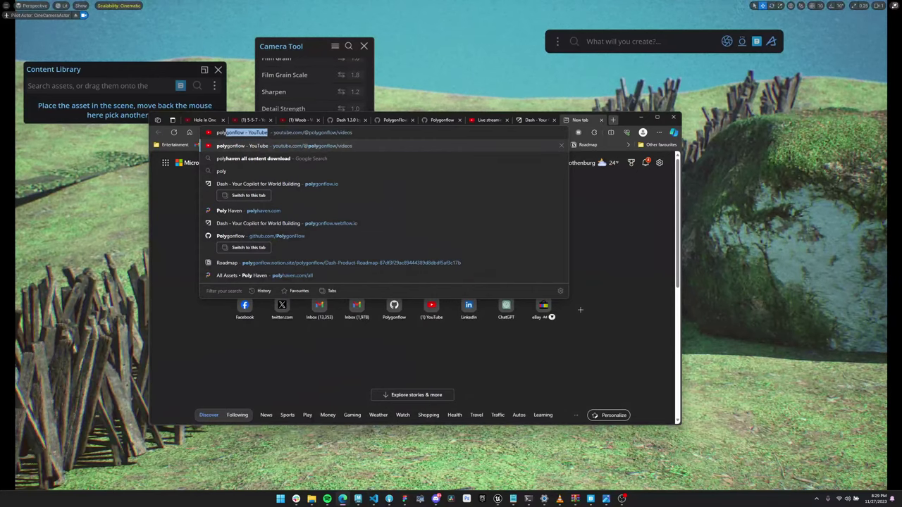
pyautogui.press('Return')
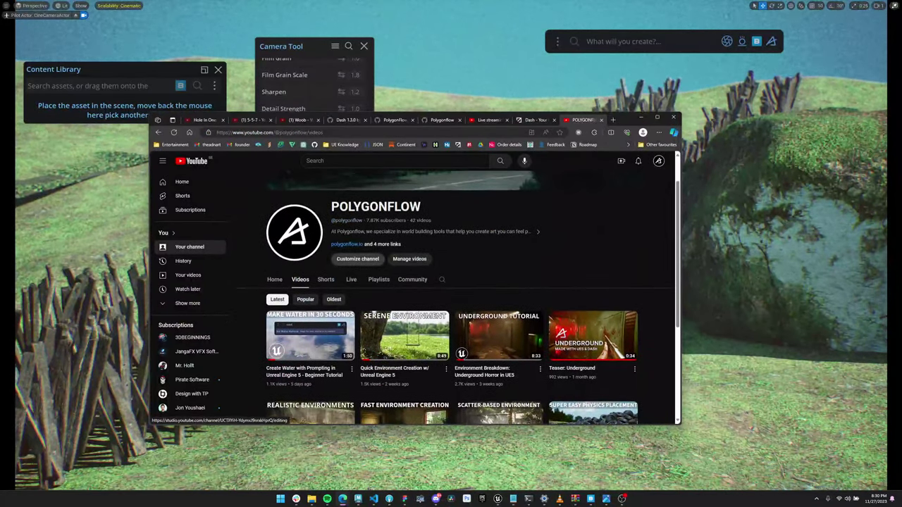
pyautogui.click(351, 279)
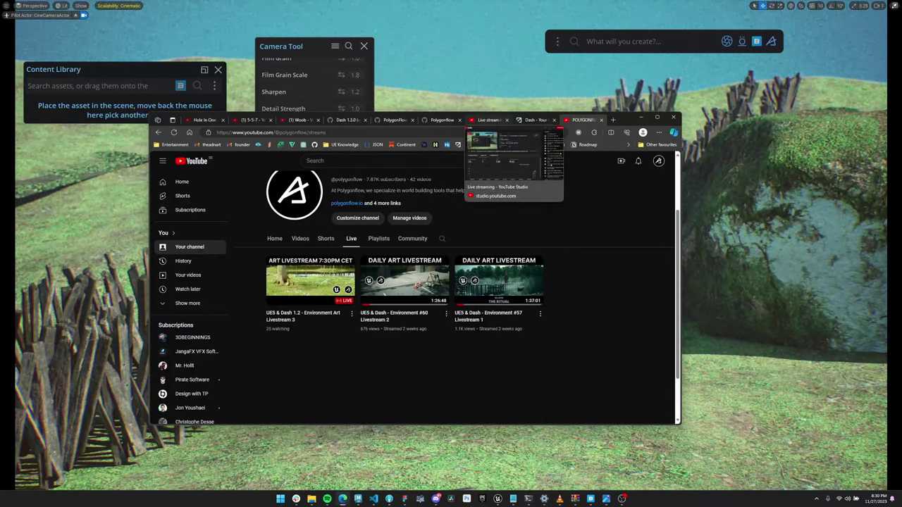
pyautogui.click(488, 120)
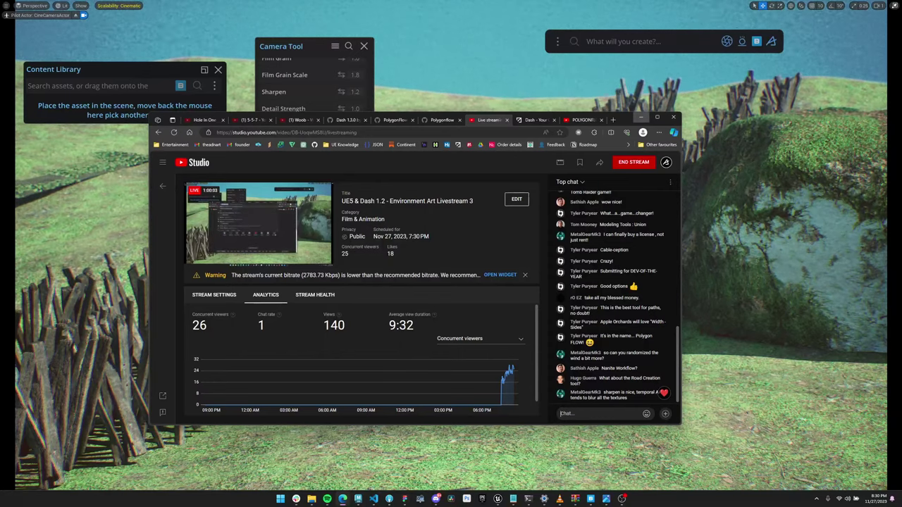
pyautogui.click(639, 117)
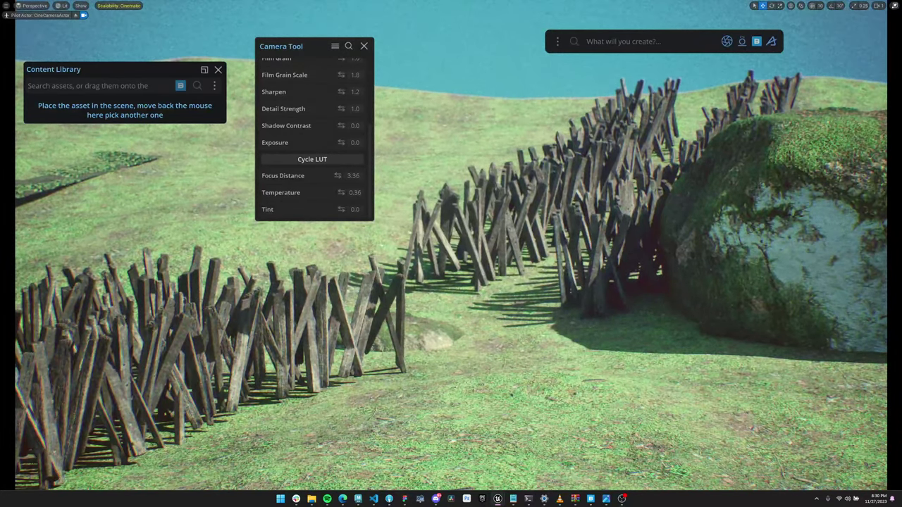
# - Leave the full-screen viewport, select the CineCameraActor in the Outliner and show its Post Process Materials
pyautogui.moveTo(304, 47)
pyautogui.mouseDown()
pyautogui.moveTo(321, 53)
pyautogui.moveTo(313, 50)
pyautogui.mouseUp()
pyautogui.moveTo(451, 282)
pyautogui.mouseDown(button='right')
pyautogui.moveTo(431, 279)
pyautogui.moveTo(441, 282)
pyautogui.mouseUp(button='right')
pyautogui.press('F11')
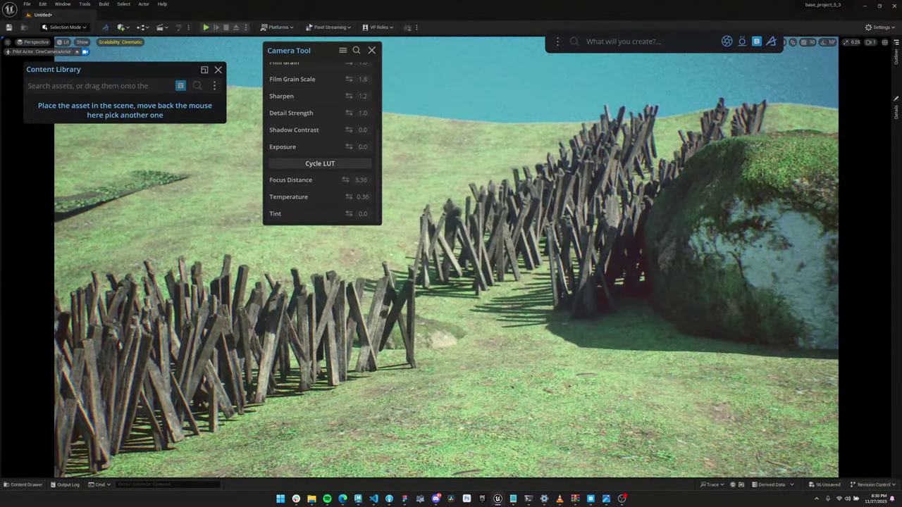
pyautogui.click(889, 411)
pyautogui.moveTo(507, 282); pyautogui.dragTo(499, 286, button='right')
pyautogui.click(895, 57)
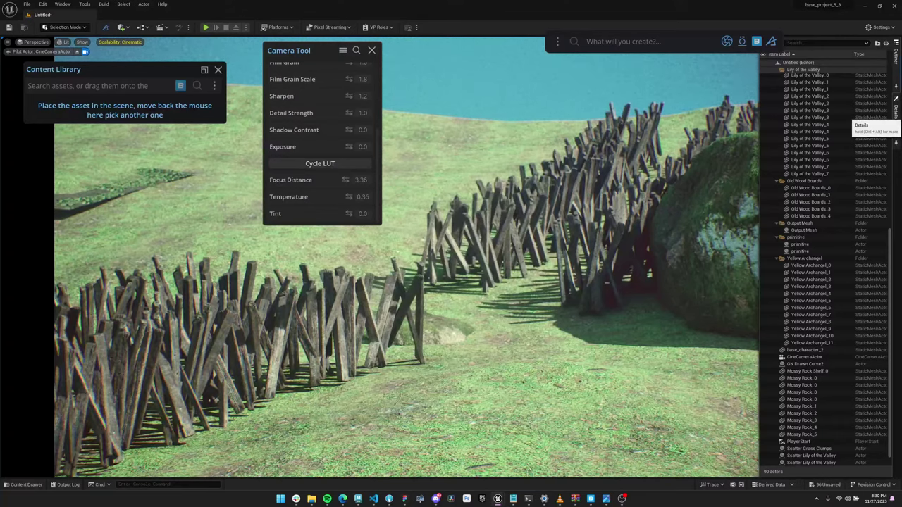
pyautogui.scroll(-2, 822, 310)
pyautogui.click(819, 343)
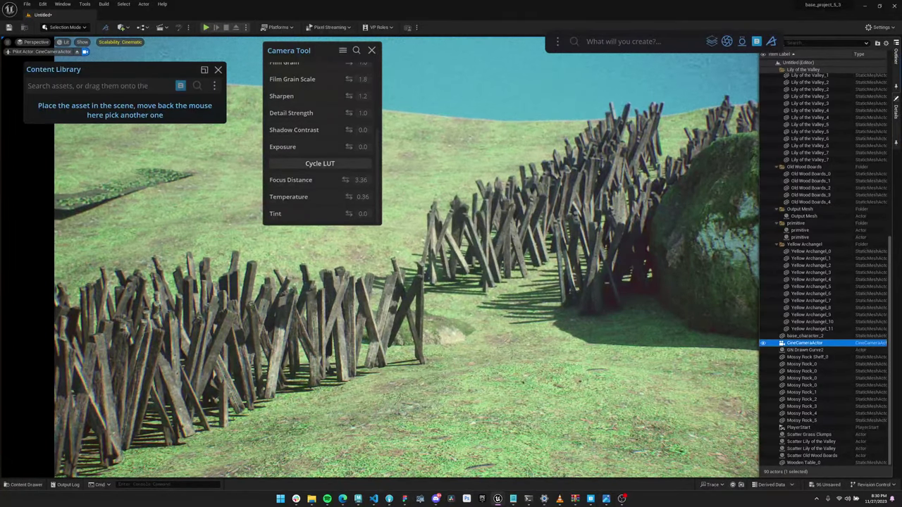
pyautogui.click(895, 110)
pyautogui.scroll(-5, 839, 383)
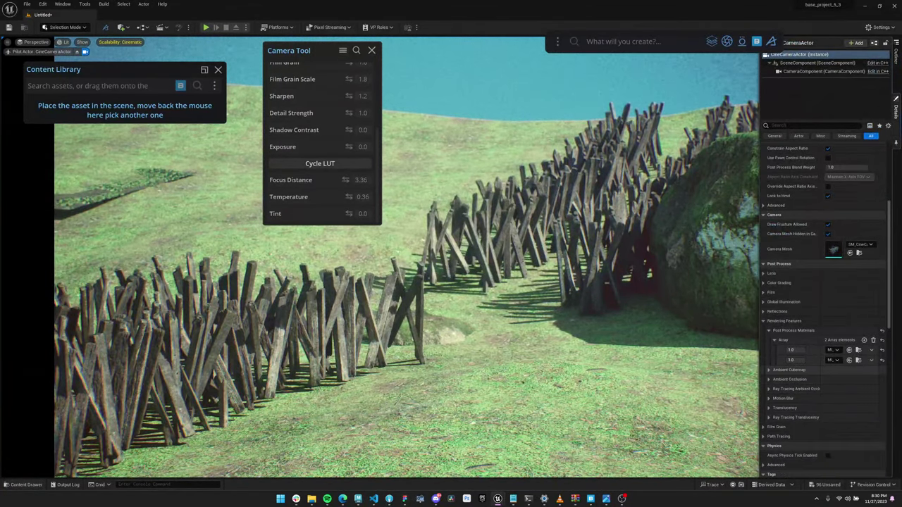
# - Locate the camera's post process material in the project's SceneMaterials folder and open the Before Tonemap material instance
pyautogui.click(694, 363)
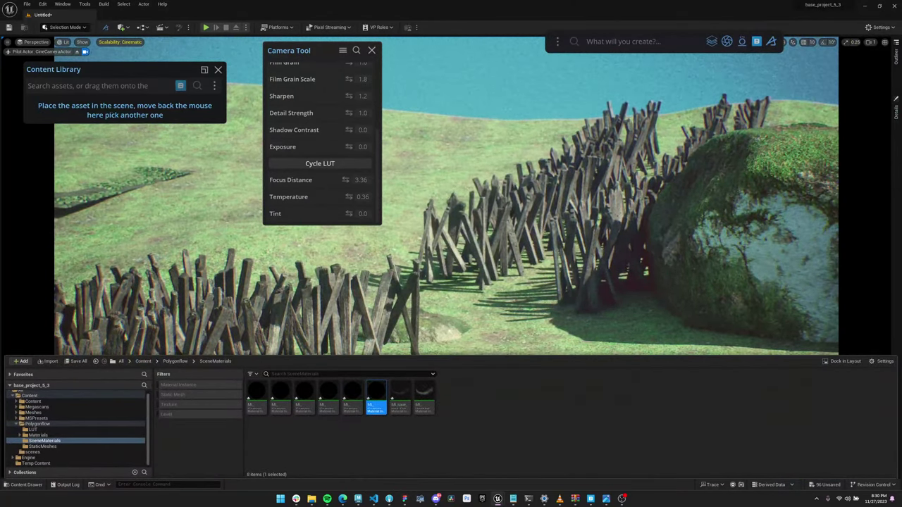
pyautogui.keyDown('ctrl'); pyautogui.scroll(1, 430, 415); pyautogui.keyUp('ctrl')
pyautogui.doubleClick(468, 414)
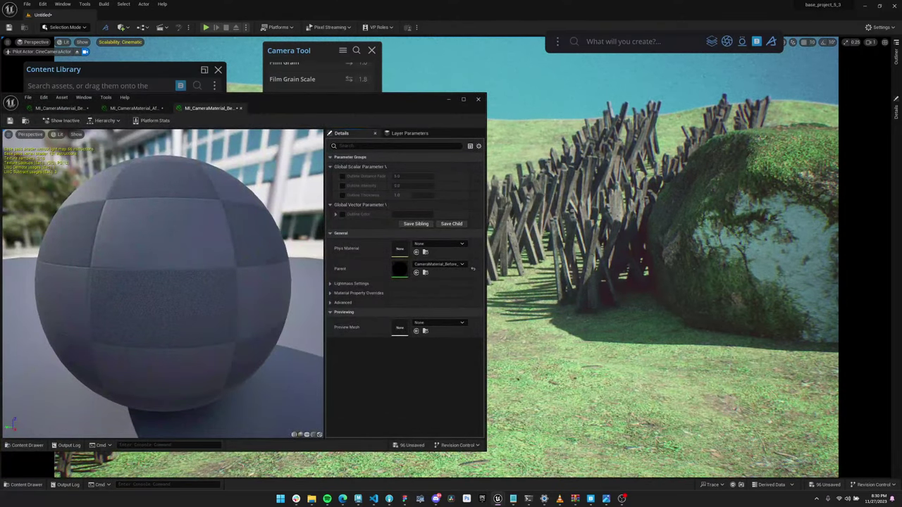
# - Close the Camera Tool and Content Library, return the viewport to full screen and reposition the material editor window
pyautogui.click(372, 50)
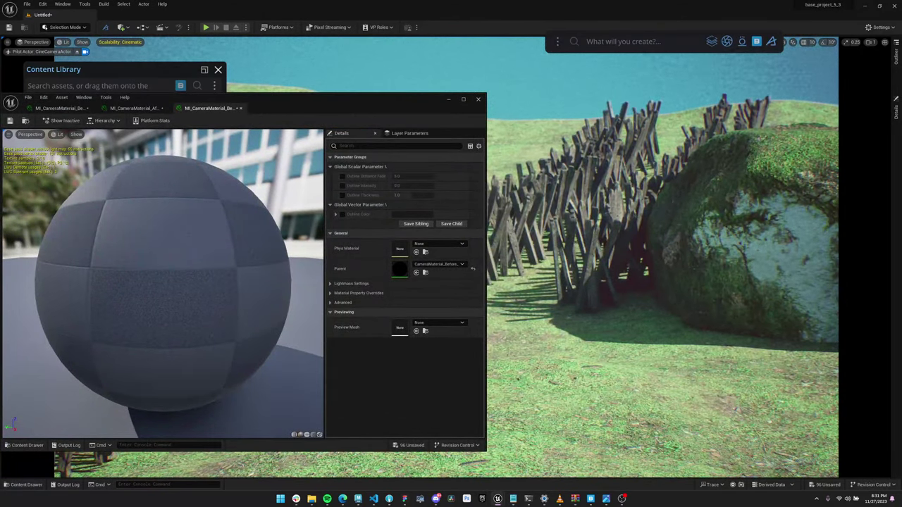
pyautogui.click(217, 70)
pyautogui.press('F11')
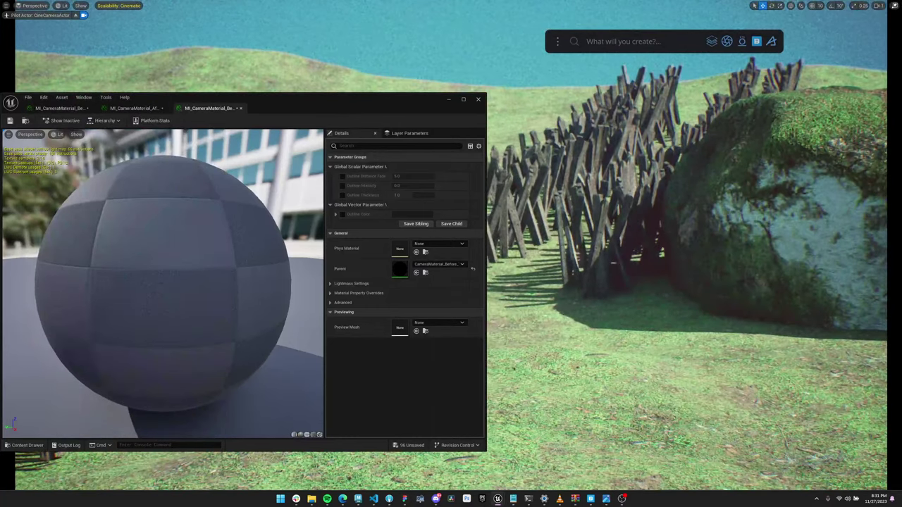
pyautogui.moveTo(420, 106); pyautogui.dragTo(469, 59)
# - Open the MI_CameraMaterial_After_Tonemap_inst_Untitled_6 material instance and close the extra Before Tonemap tab
pyautogui.hotkey('ctrl', 'space')
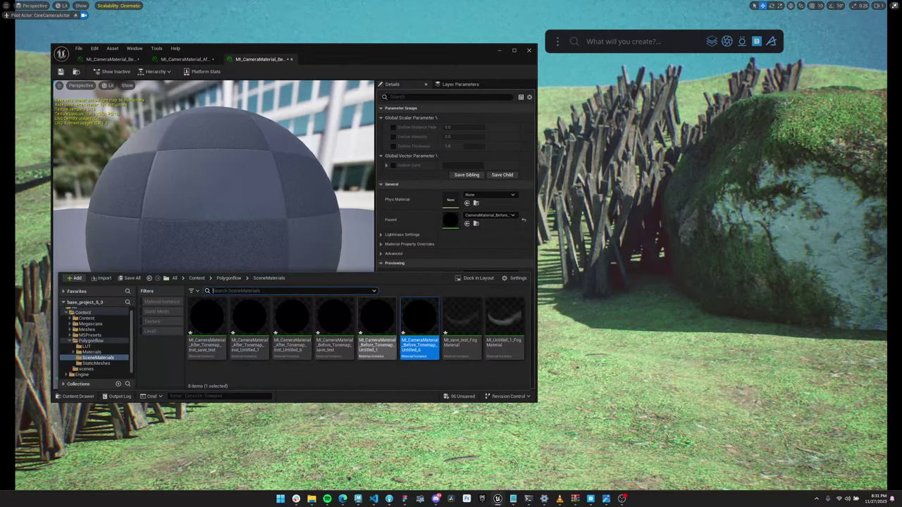
pyautogui.doubleClick(420, 328)
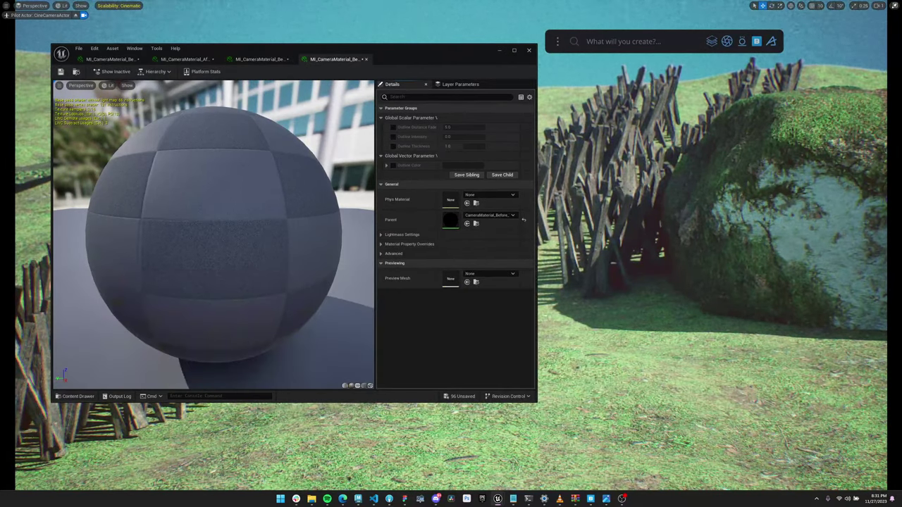
pyautogui.click(261, 59)
pyautogui.hotkey('ctrl', 'space')
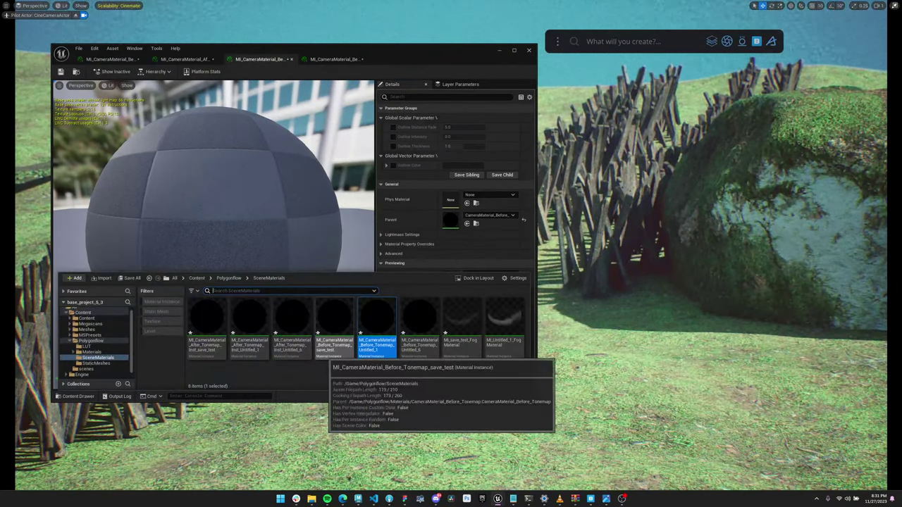
pyautogui.doubleClick(292, 342)
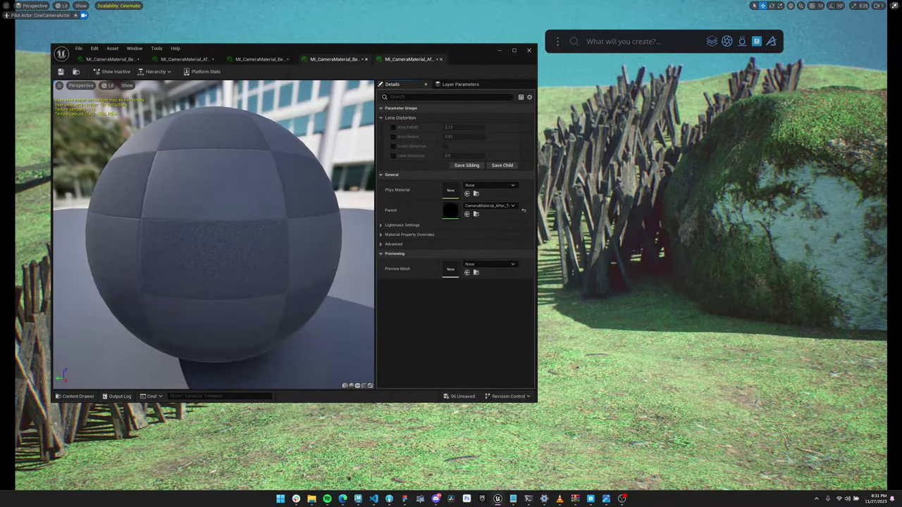
pyautogui.click(365, 59)
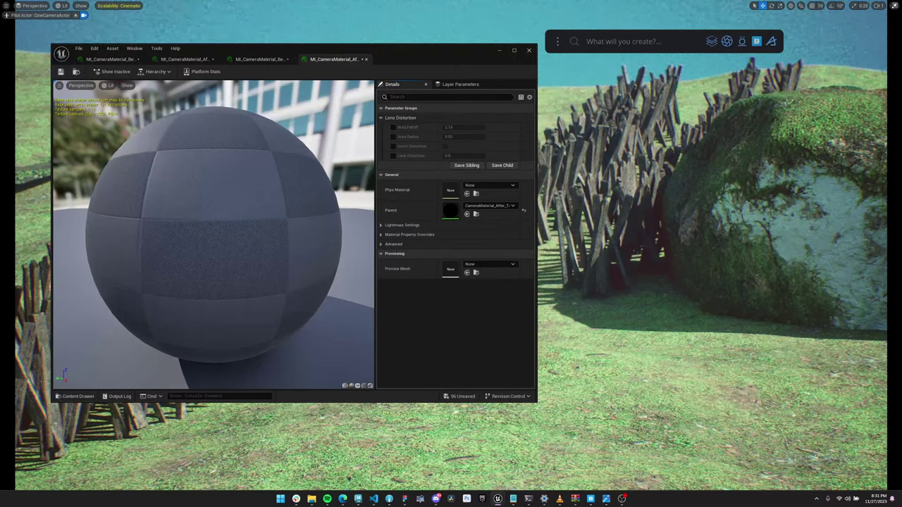
# - Override Lens Distortion in the After Tonemap material, set it to 0.168 and raise it to 0.2 while viewing the scene
pyautogui.click(393, 155)
pyautogui.moveTo(462, 155); pyautogui.dragTo(478, 155)
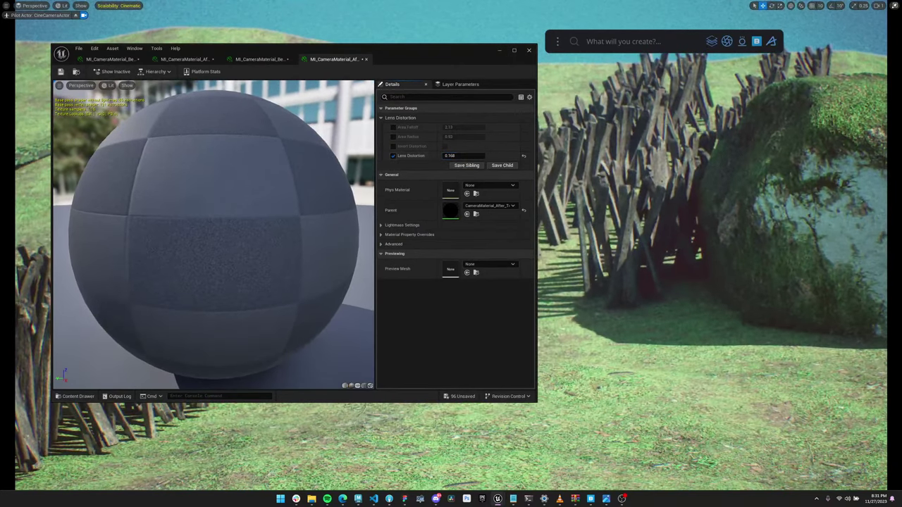
pyautogui.moveTo(474, 51); pyautogui.dragTo(181, 51)
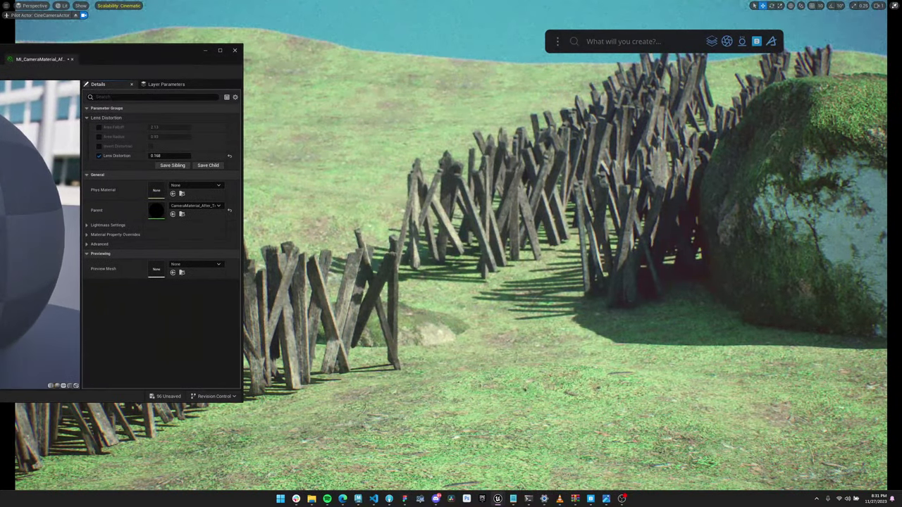
pyautogui.moveTo(528, 268); pyautogui.dragTo(522, 250, button='right')
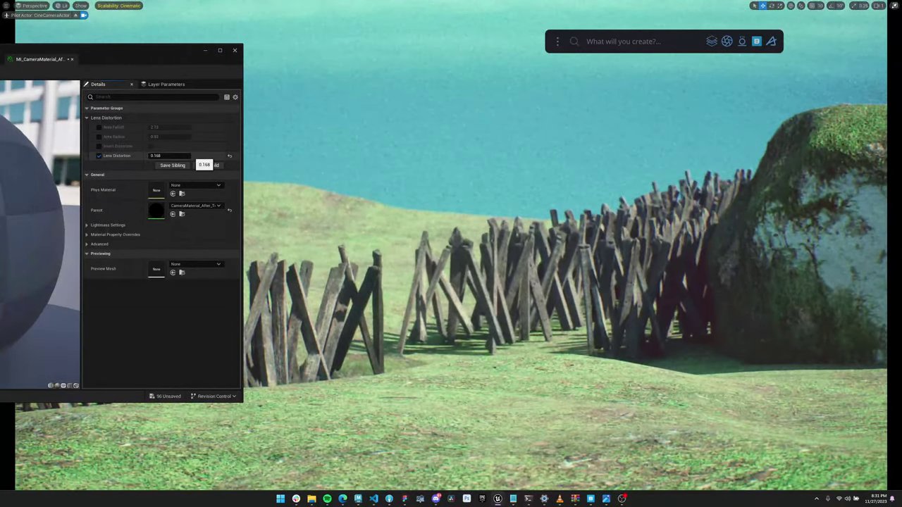
pyautogui.moveTo(188, 155)
pyautogui.mouseDown()
pyautogui.moveTo(161, 155)
pyautogui.moveTo(184, 155)
pyautogui.mouseUp()
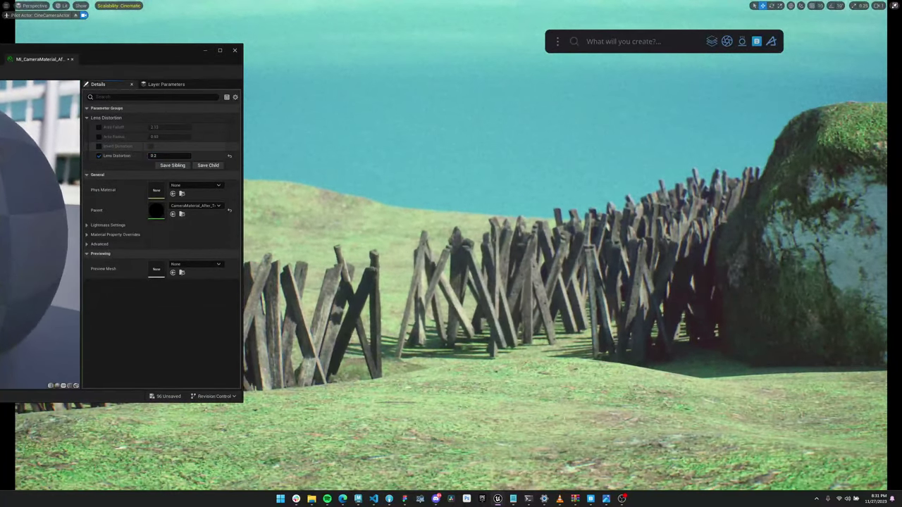
# - Try Invert Distortion with a negative Lens Distortion, switch the inversion off and reset Lens Distortion
pyautogui.click(150, 146)
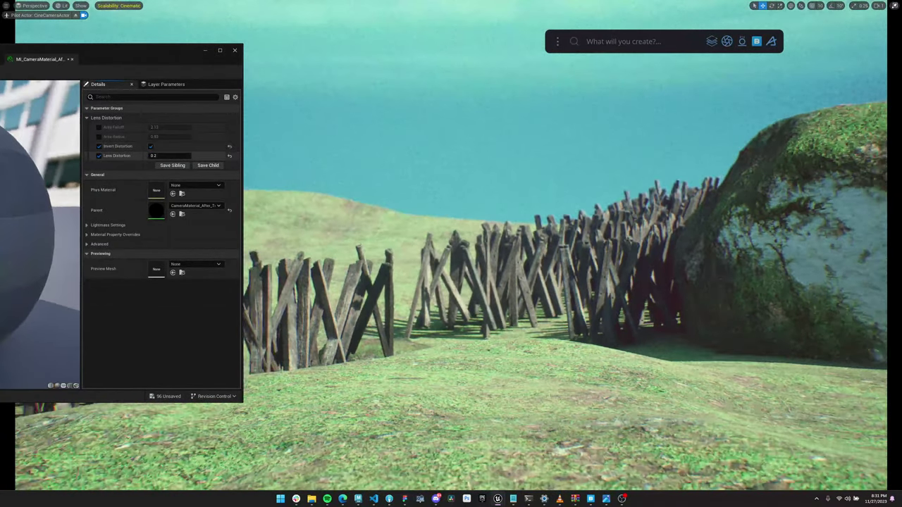
pyautogui.moveTo(169, 156); pyautogui.dragTo(151, 156)
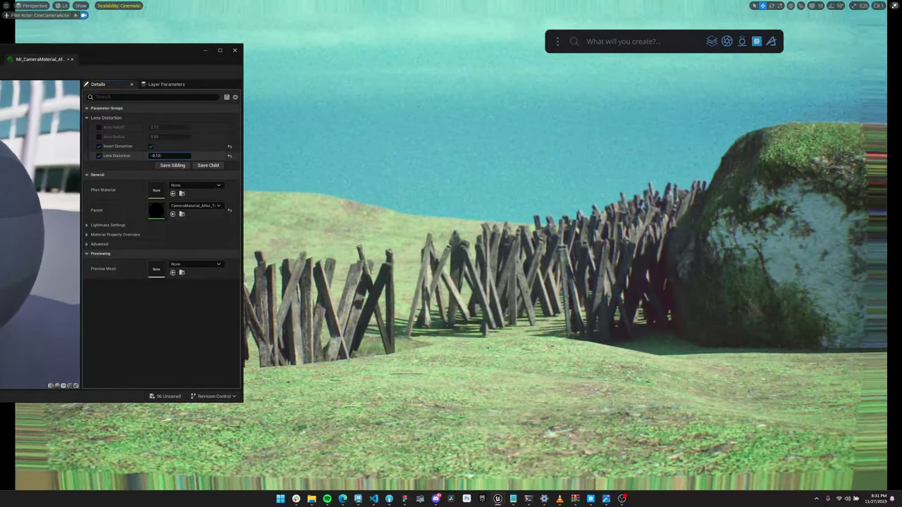
pyautogui.click(151, 146)
pyautogui.click(229, 156)
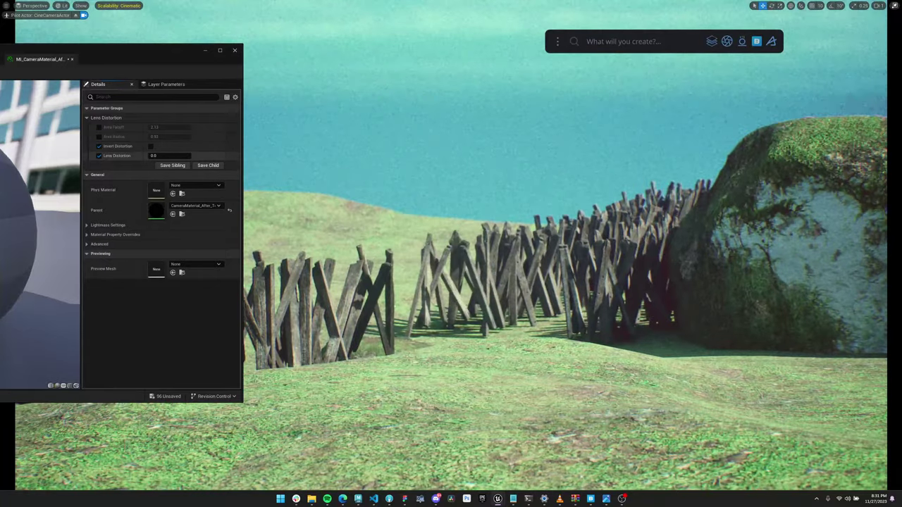
# - Set Lens Distortion to 0.192 and turn the camera down toward the fences and the large rock
pyautogui.moveTo(169, 156)
pyautogui.mouseDown()
pyautogui.moveTo(191, 156)
pyautogui.moveTo(181, 155)
pyautogui.mouseUp()
pyautogui.moveTo(422, 212); pyautogui.dragTo(570, 246, button='right')
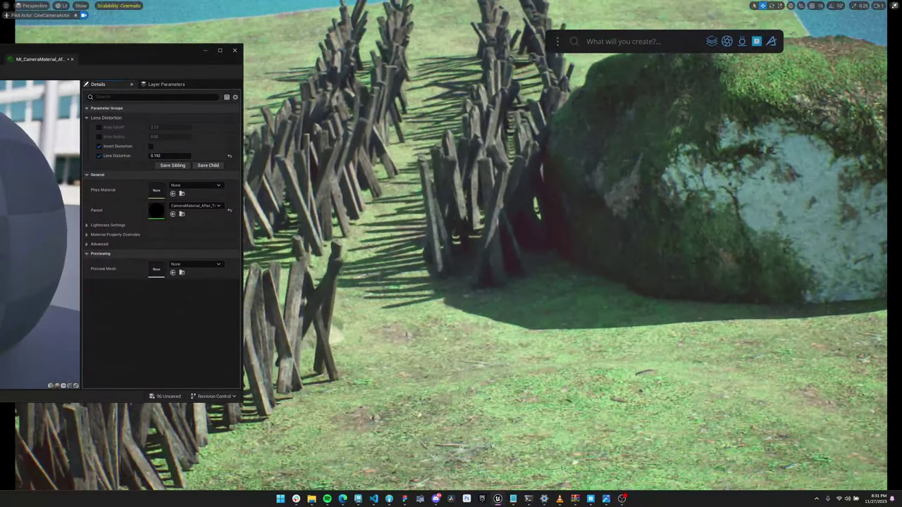
# - In the already open Before Tonemap material, override Outline Thickness and try an Outline Intensity of 0.584
pyautogui.moveTo(143, 54); pyautogui.dragTo(267, 61)
pyautogui.click(89, 65)
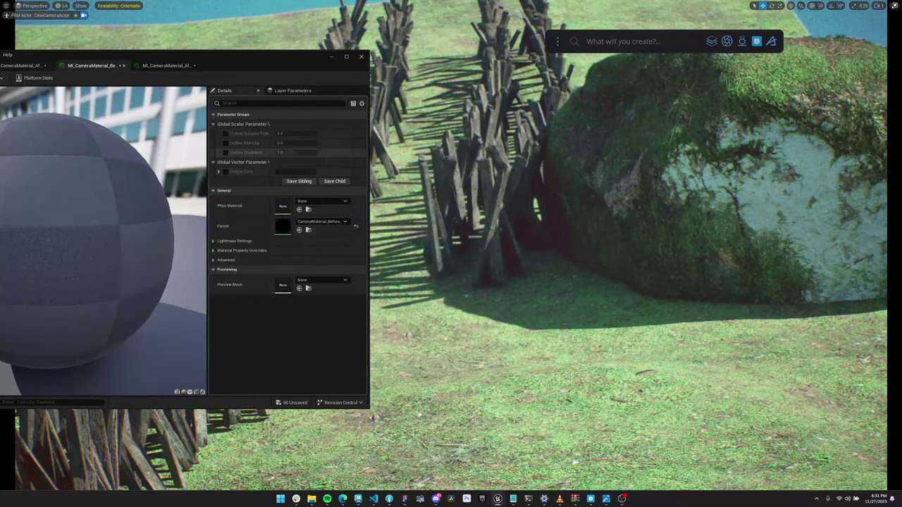
pyautogui.click(225, 153)
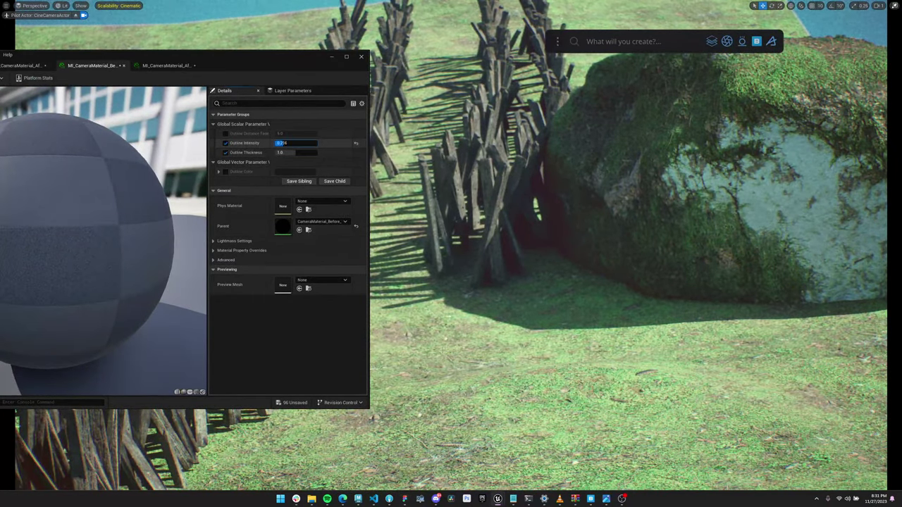
pyautogui.moveTo(283, 143)
pyautogui.mouseDown()
pyautogui.moveTo(309, 143)
pyautogui.moveTo(275, 143)
pyautogui.moveTo(299, 143)
pyautogui.mouseUp()
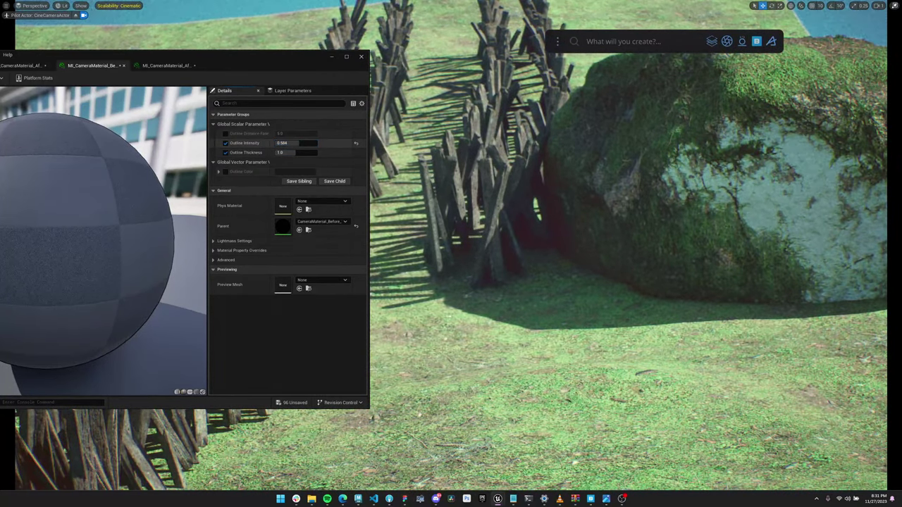
pyautogui.click(226, 143)
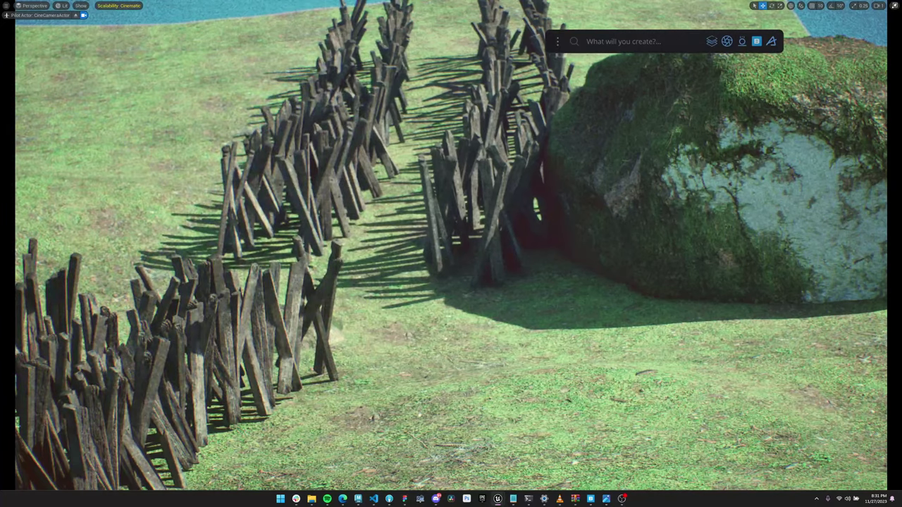
# - Leave the full-screen viewport and locate the CineCameraActor's first post process material in the project content
pyautogui.press('F11')
pyautogui.click(895, 58)
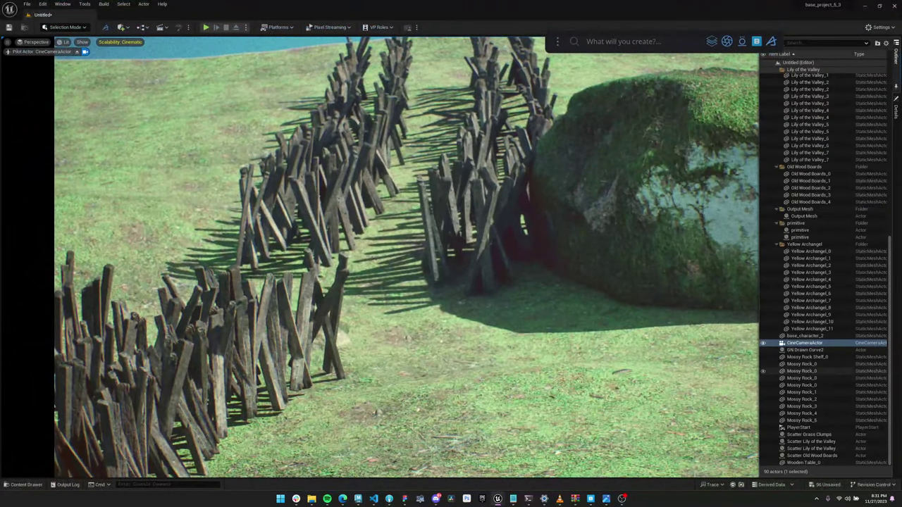
pyautogui.click(895, 107)
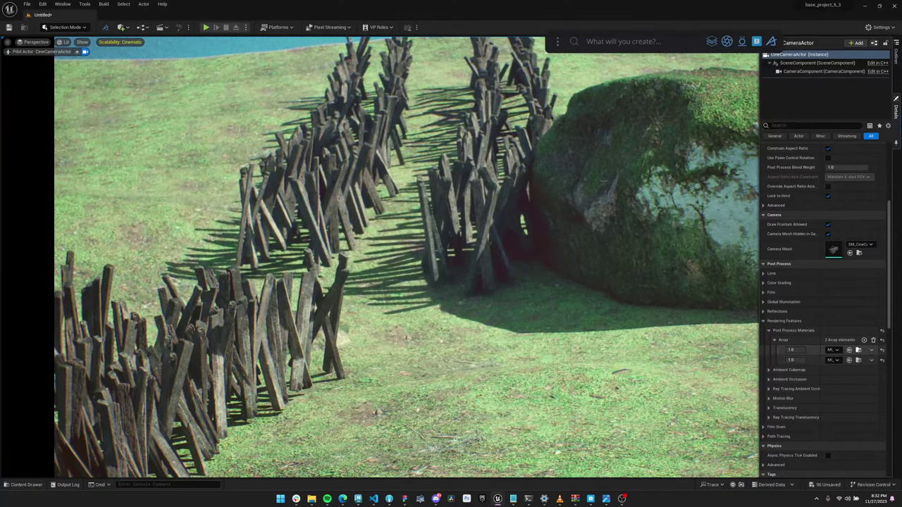
pyautogui.click(858, 350)
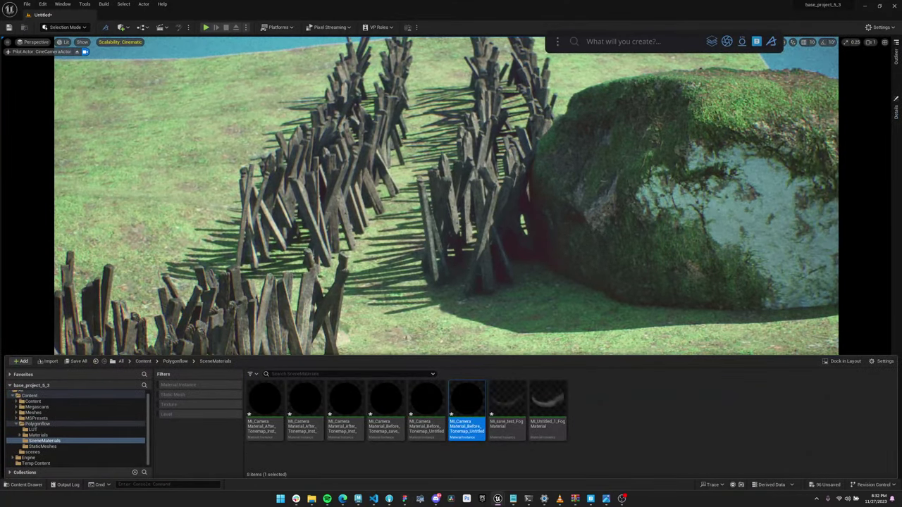
# - Open the camera's Before Tonemap material, move its editor clear of the scene and override Outline Thickness and Outline Intensity
pyautogui.doubleClick(460, 427)
pyautogui.moveTo(608, 74); pyautogui.dragTo(222, 56)
pyautogui.click(164, 150)
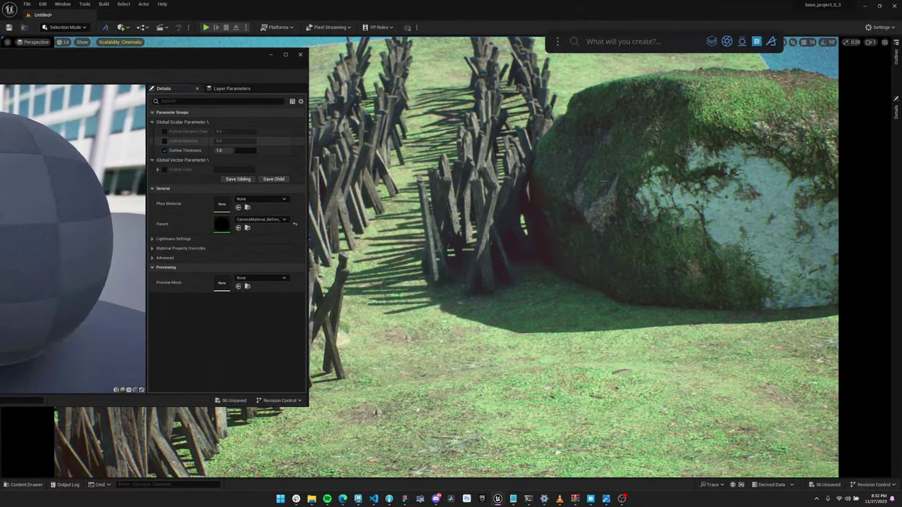
pyautogui.click(164, 140)
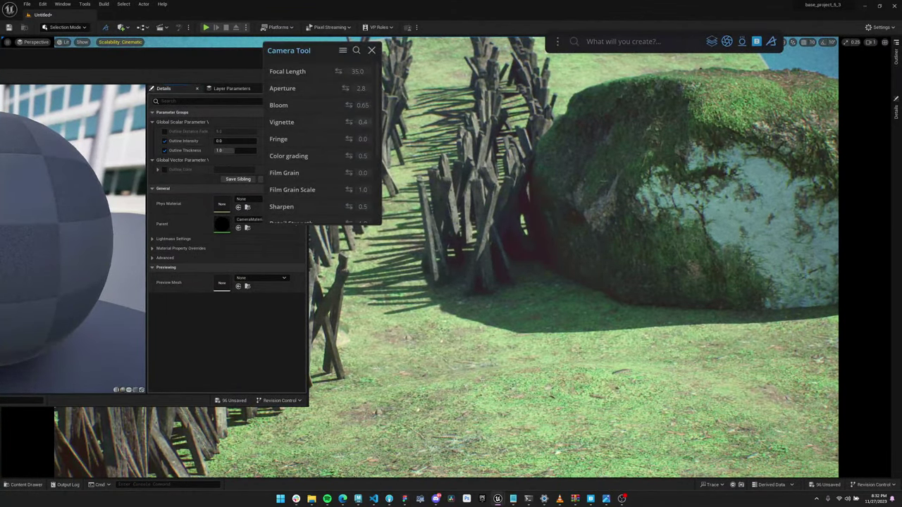
# - In the Camera Tool, set Aperture to 22.0, Film Grain Scale to 0.0 and Film Grain to 0.01, and close the tool
pyautogui.scroll(-3, 324, 141)
pyautogui.scroll(3, 324, 141)
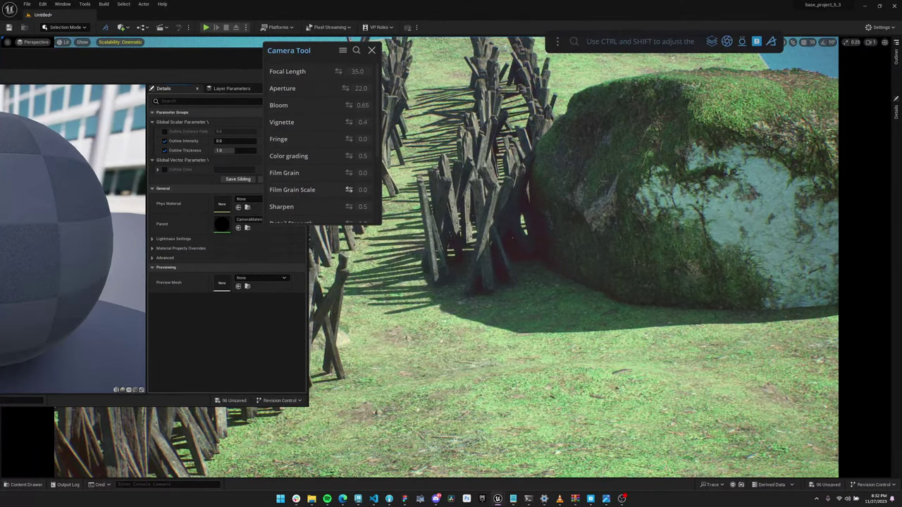
pyautogui.moveTo(512, 238)
pyautogui.mouseDown(button='right')
pyautogui.moveTo(467, 169)
pyautogui.moveTo(437, 164)
pyautogui.moveTo(490, 190)
pyautogui.moveTo(504, 232)
pyautogui.mouseUp(button='right')
pyautogui.moveTo(348, 172); pyautogui.dragTo(351, 172)
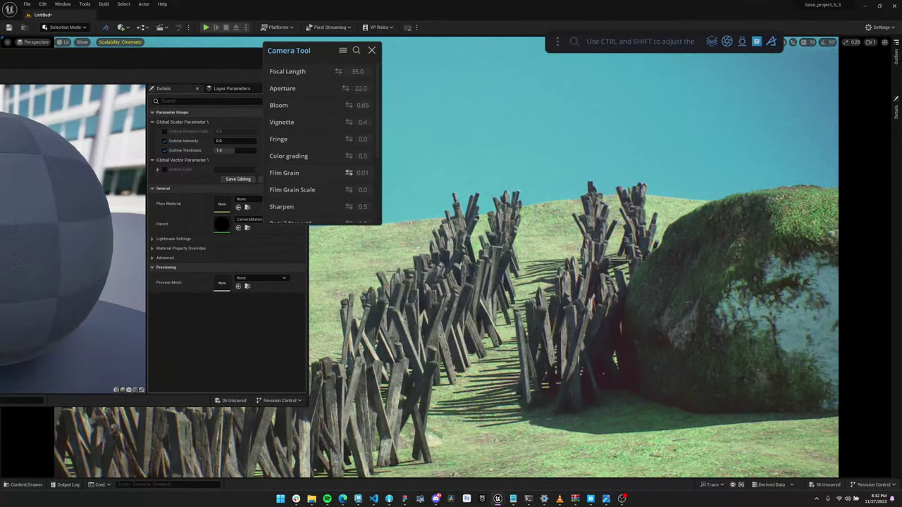
pyautogui.moveTo(512, 238); pyautogui.dragTo(539, 278, button='right')
pyautogui.click(371, 50)
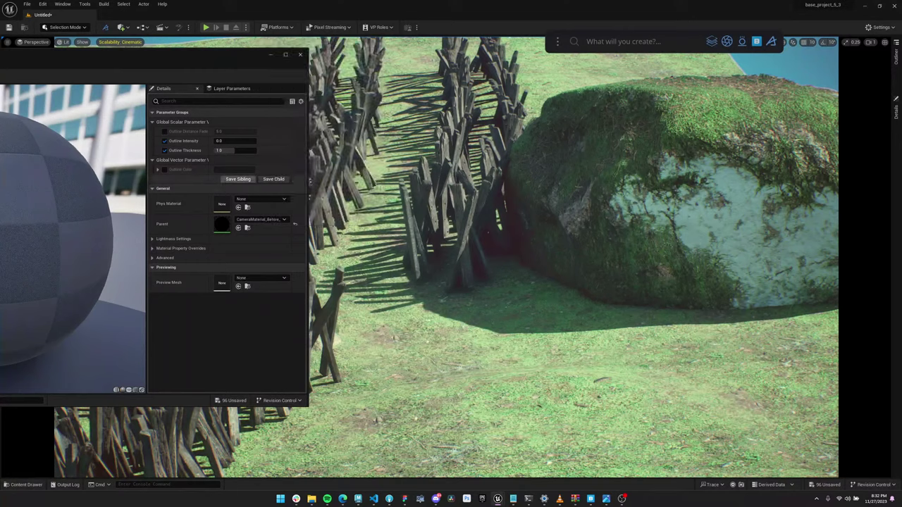
# - Try Outline Intensity 0.976 and Outline Thickness 1.744 in the Before Tonemap material, with the camera turned toward the hanging cables
pyautogui.moveTo(218, 141)
pyautogui.mouseDown()
pyautogui.moveTo(243, 141)
pyautogui.moveTo(225, 150)
pyautogui.mouseUp()
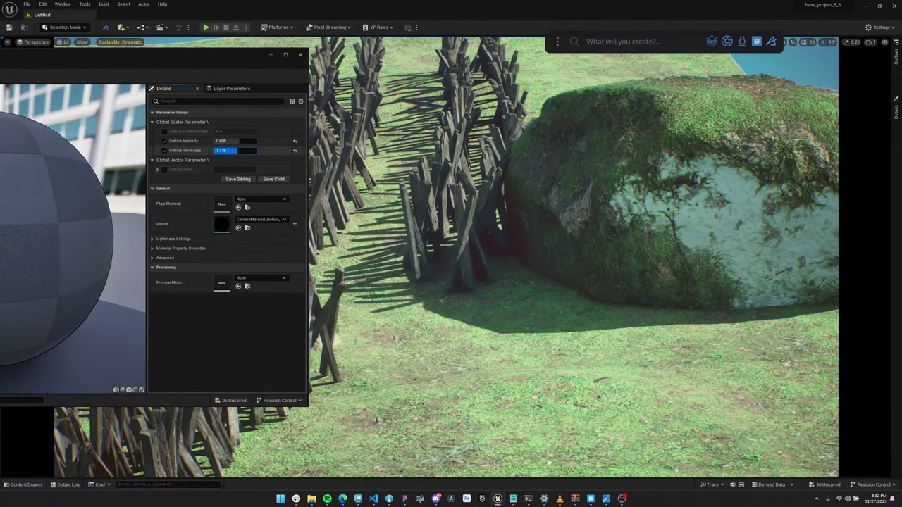
pyautogui.moveTo(451, 253); pyautogui.dragTo(645, 222, button='right')
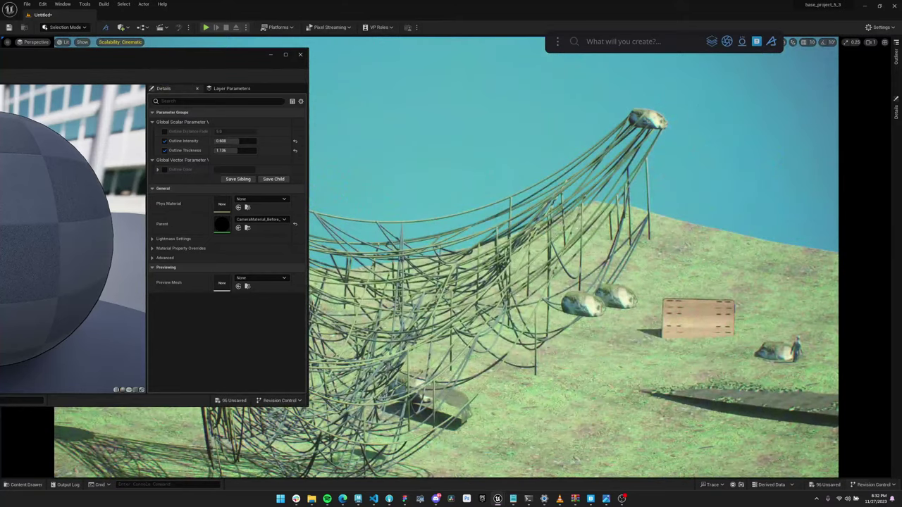
pyautogui.moveTo(239, 141)
pyautogui.mouseDown()
pyautogui.moveTo(216, 141)
pyautogui.moveTo(257, 140)
pyautogui.moveTo(256, 150)
pyautogui.moveTo(221, 150)
pyautogui.moveTo(250, 150)
pyautogui.mouseUp()
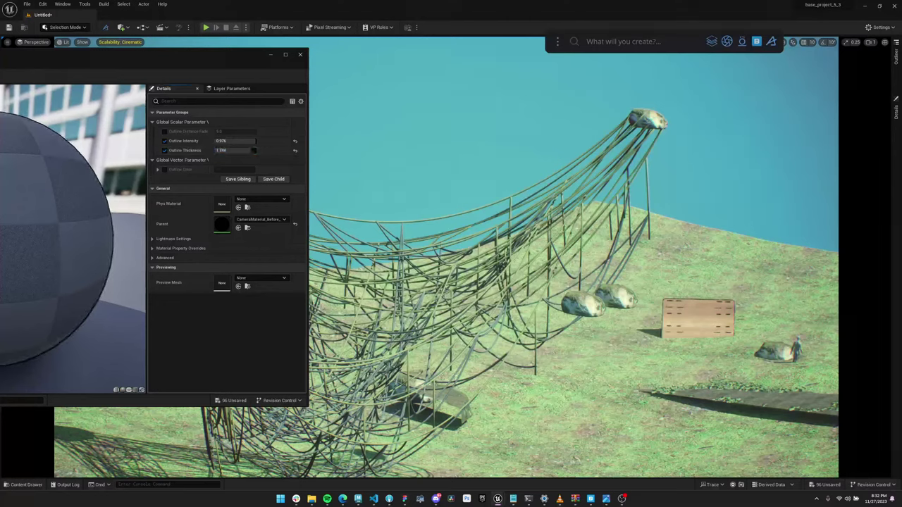
# - Try an Outline Intensity of 0 for comparison and raise it again to 0.856
pyautogui.click(234, 141)
pyautogui.write('0')
pyautogui.press('Return')
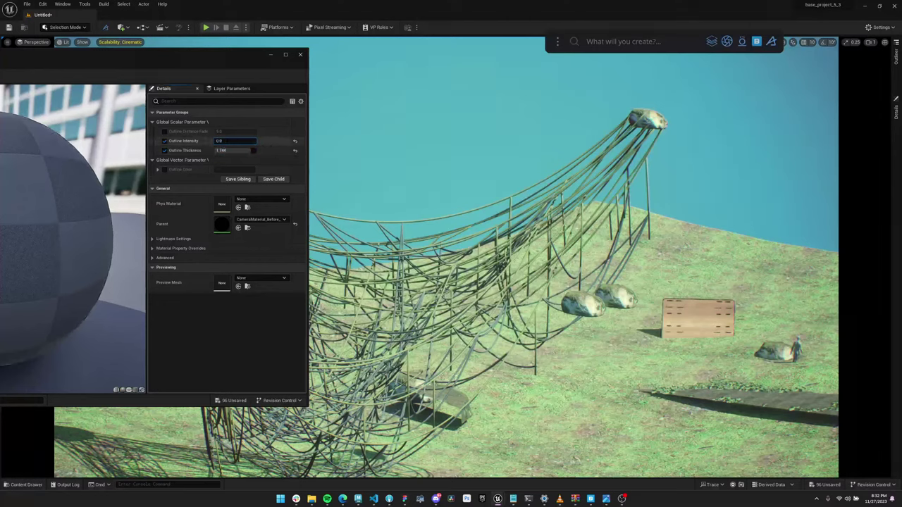
pyautogui.write('56')
pyautogui.press('Return')
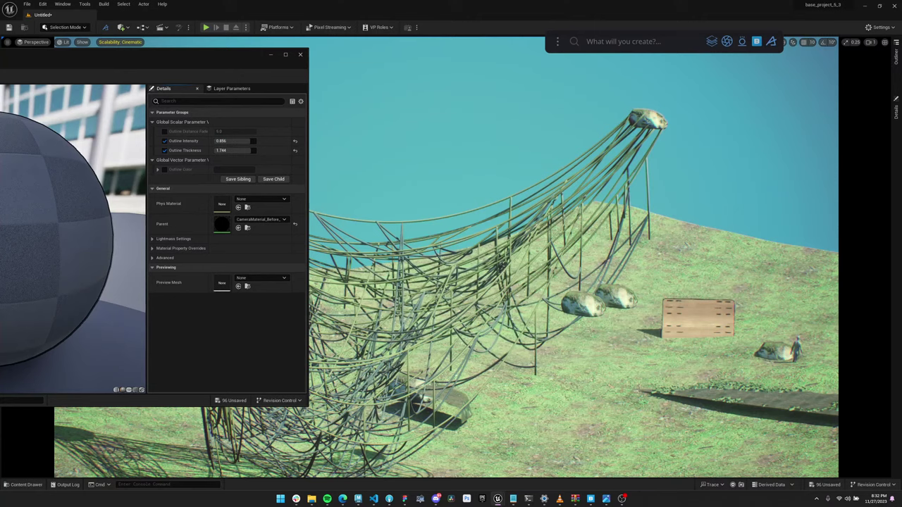
pyautogui.moveTo(245, 56); pyautogui.dragTo(602, 1)
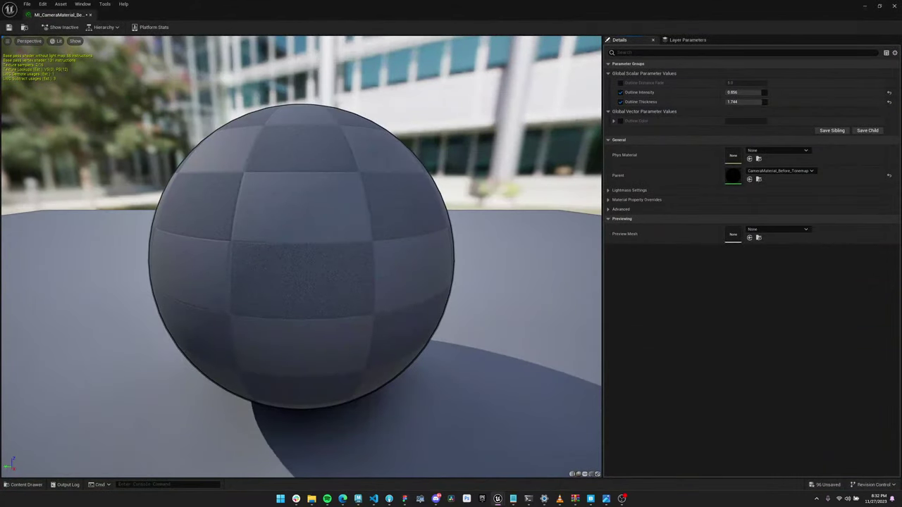
pyautogui.moveTo(451, 5); pyautogui.dragTo(354, 50)
pyautogui.hotkey('ctrl', 'space')
pyautogui.hotkey('ctrl', 'space')
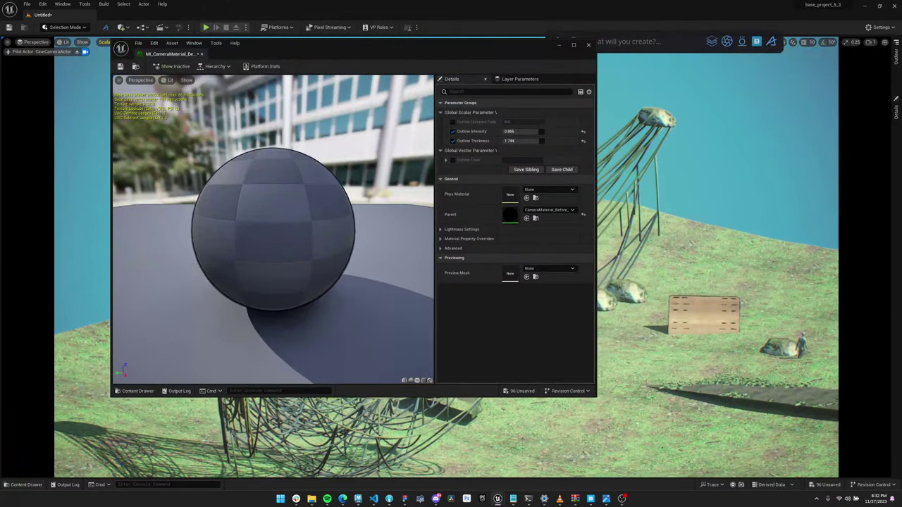
pyautogui.press('F11')
pyautogui.press('F11')
pyautogui.click(896, 57)
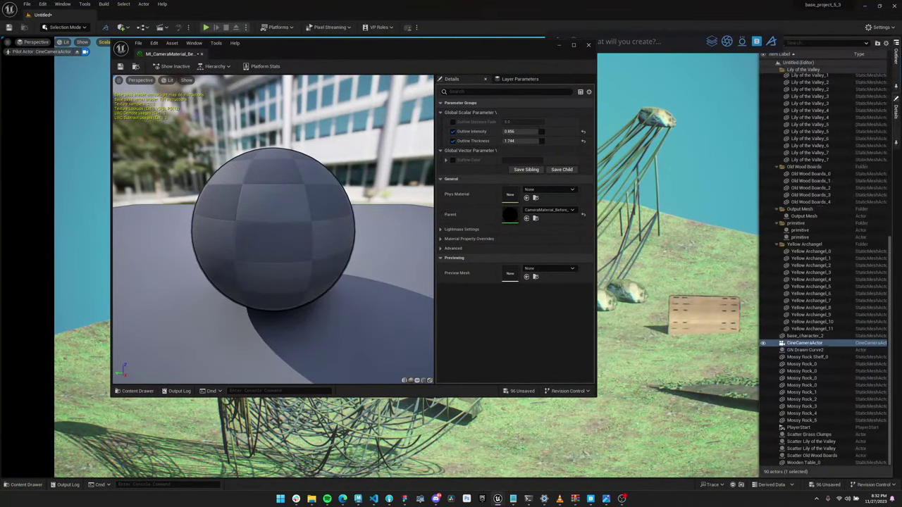
pyautogui.click(895, 112)
pyautogui.click(895, 112)
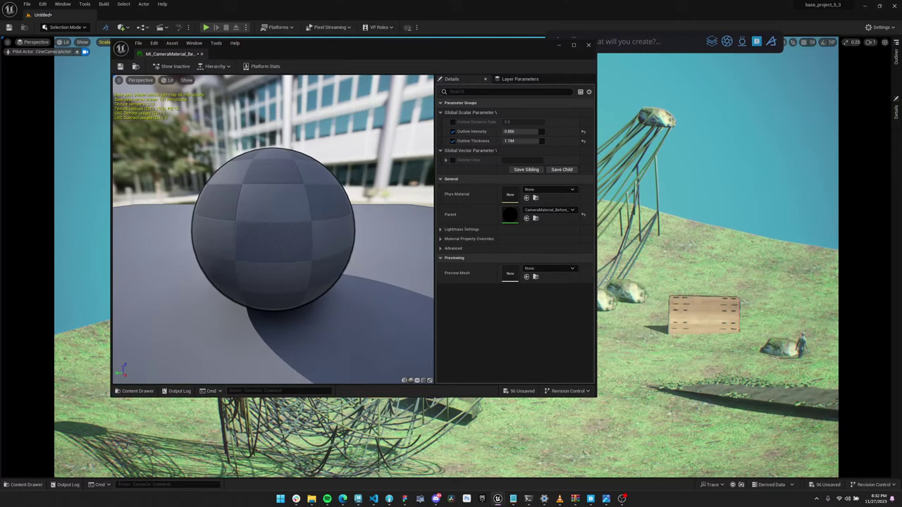
# - Open the camera's After Tonemap material and disable the Lens Distortion and Invert Distortion overrides
pyautogui.hotkey('ctrl', 'space')
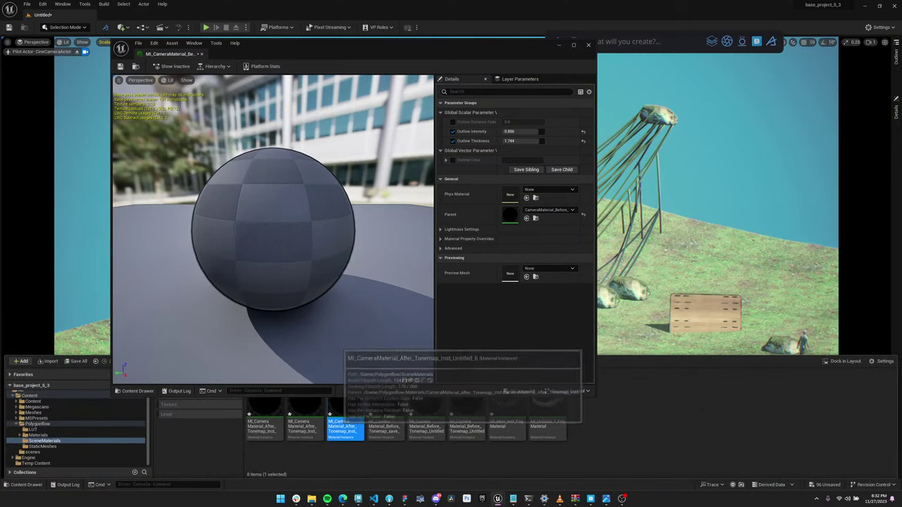
pyautogui.doubleClick(345, 421)
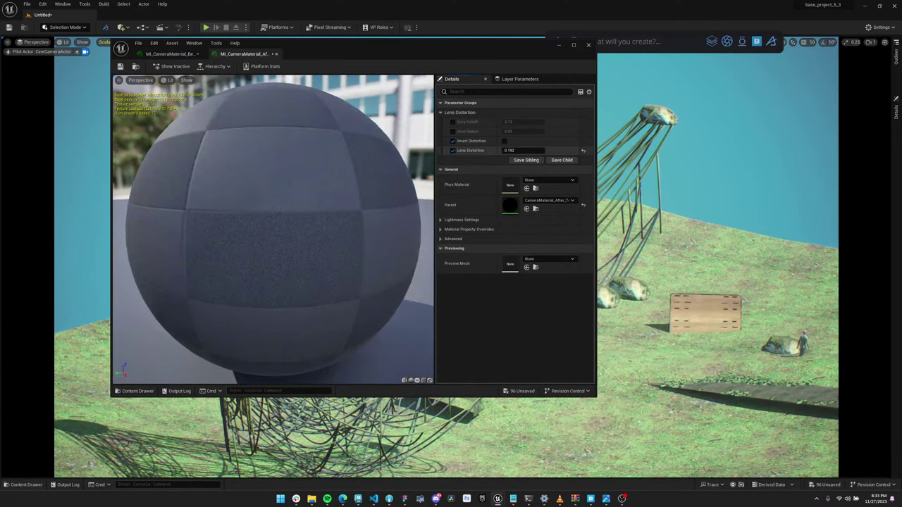
pyautogui.click(453, 150)
pyautogui.click(452, 141)
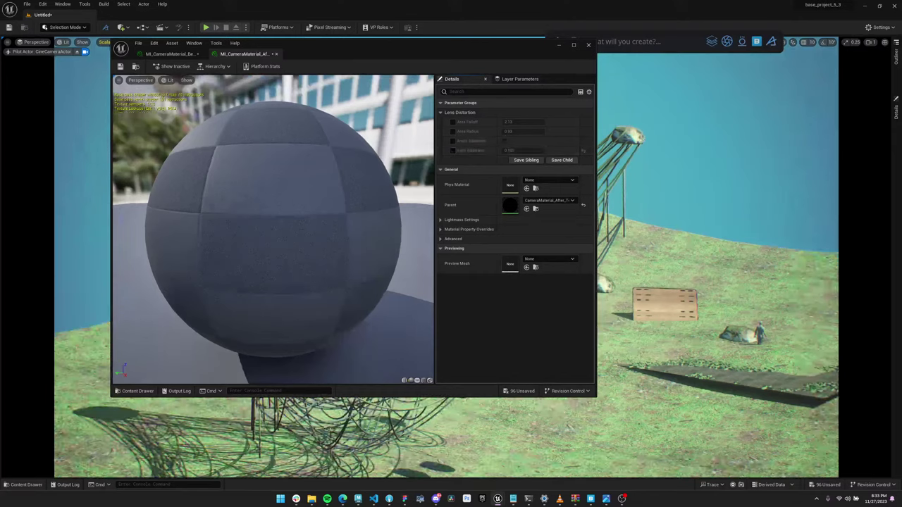
# - In the Before Tonemap material, try Outline Intensity 0.552 and Outline Thickness 0.608 while moving the camera close to the wooden table
pyautogui.click(171, 54)
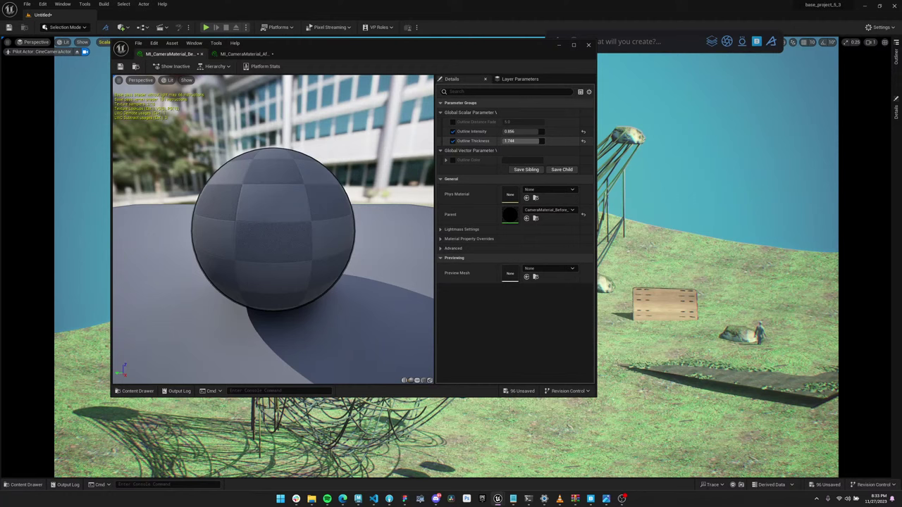
pyautogui.moveTo(676, 232); pyautogui.dragTo(796, 233, button='right')
pyautogui.moveTo(465, 45); pyautogui.dragTo(103, 124)
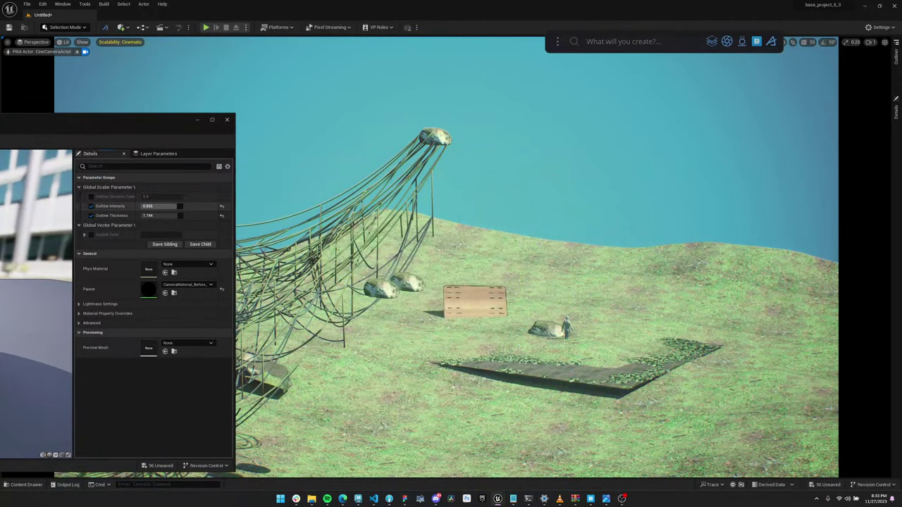
pyautogui.moveTo(171, 207)
pyautogui.mouseDown()
pyautogui.moveTo(142, 207)
pyautogui.moveTo(163, 207)
pyautogui.mouseUp()
pyautogui.press('w')
pyautogui.moveTo(535, 254); pyautogui.dragTo(539, 335, button='right')
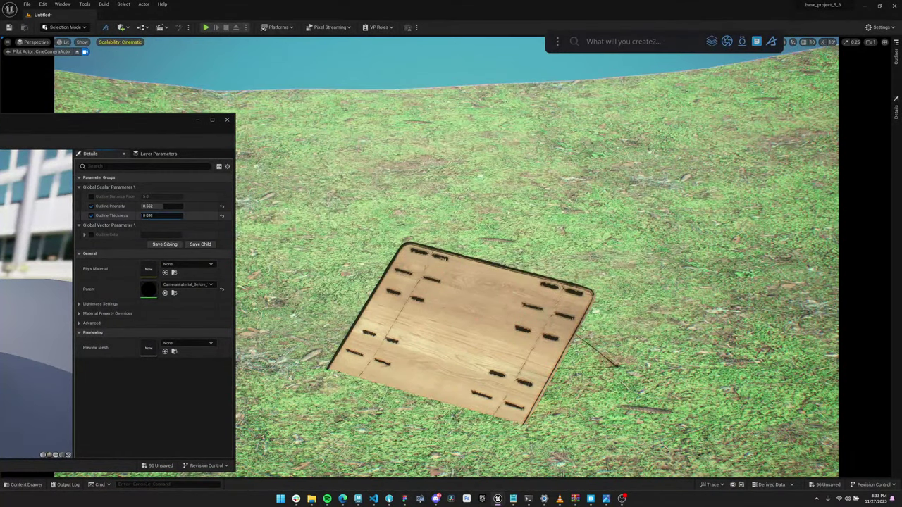
pyautogui.moveTo(177, 216); pyautogui.dragTo(147, 216)
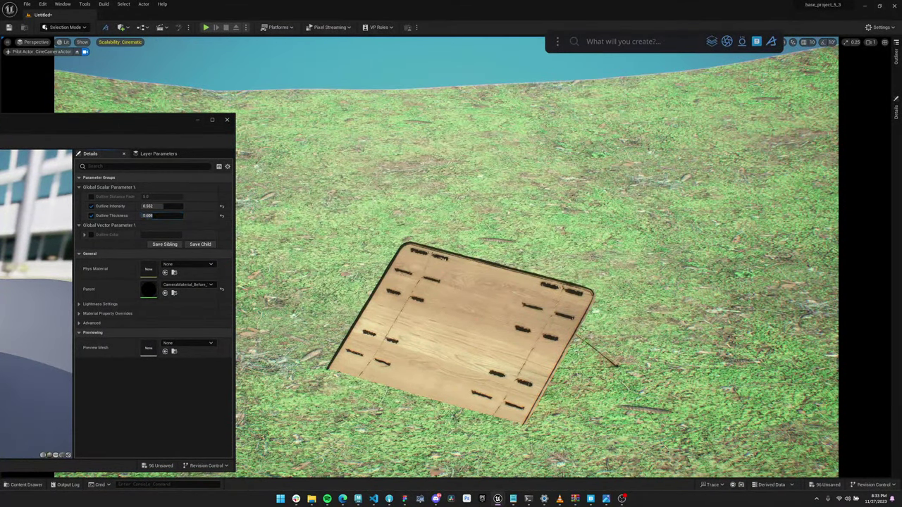
# - Try an Outline Intensity of 1.0 and inspect the outline on the material preview sphere from farther away
pyautogui.moveTo(132, 123); pyautogui.dragTo(482, 1)
pyautogui.moveTo(366, 233)
pyautogui.mouseDown()
pyautogui.moveTo(430, 229)
pyautogui.moveTo(366, 229)
pyautogui.mouseUp()
pyautogui.moveTo(751, 92)
pyautogui.mouseDown()
pyautogui.moveTo(727, 93)
pyautogui.moveTo(766, 92)
pyautogui.moveTo(726, 92)
pyautogui.moveTo(767, 93)
pyautogui.mouseUp()
pyautogui.scroll(-5, 359, 231)
pyautogui.moveTo(360, 231); pyautogui.dragTo(345, 279)
pyautogui.moveTo(521, 7); pyautogui.dragTo(507, 73)
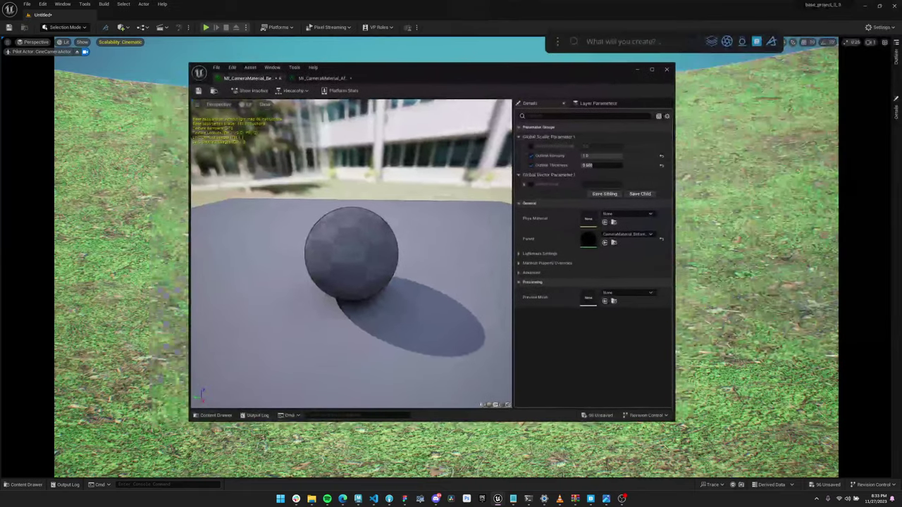
pyautogui.scroll(-2, 350, 254)
pyautogui.moveTo(351, 254); pyautogui.dragTo(401, 243)
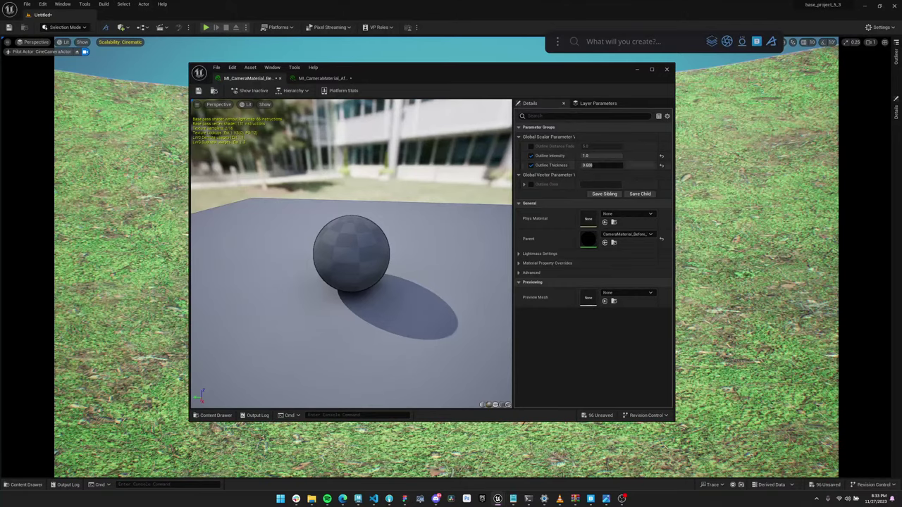
# - Reset Outline Thickness and Outline Intensity to their defaults, leave the material editor and bring the camera back to the fences and large rock
pyautogui.click(662, 166)
pyautogui.click(661, 157)
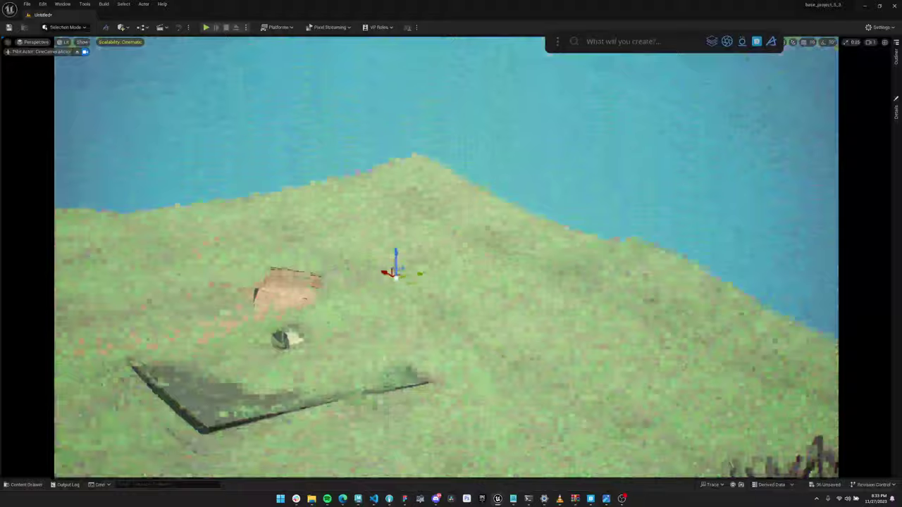
pyautogui.moveTo(446, 257); pyautogui.dragTo(412, 246, button='right')
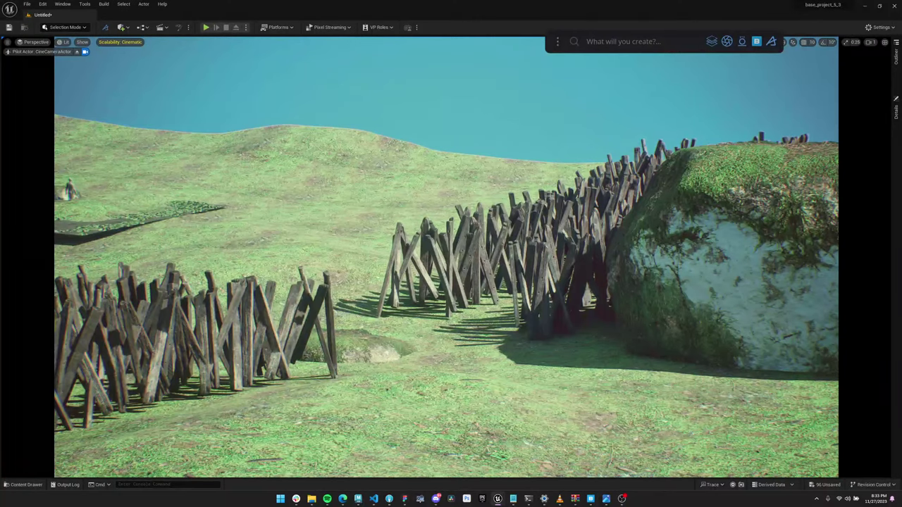
# - Check the live chat in YouTube Studio and the Dash 1.2.0 release feature list in Discord
pyautogui.click(342, 498)
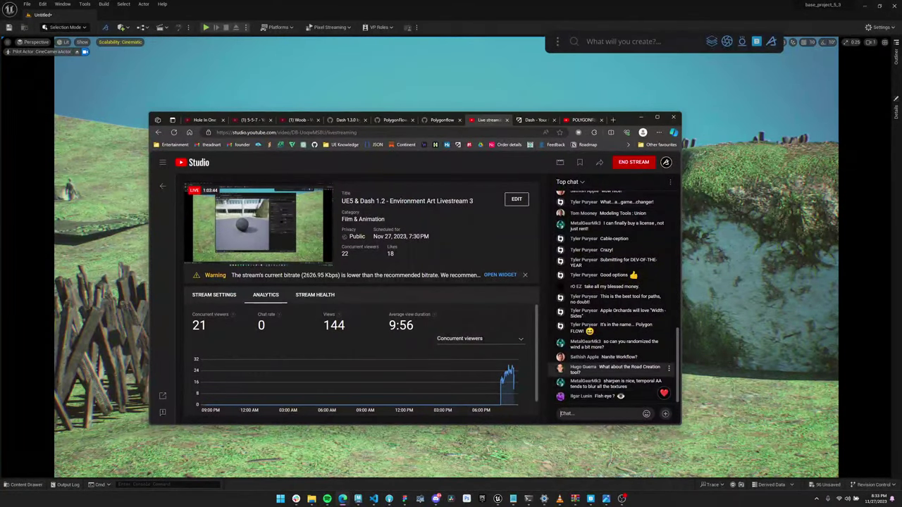
pyautogui.click(597, 413)
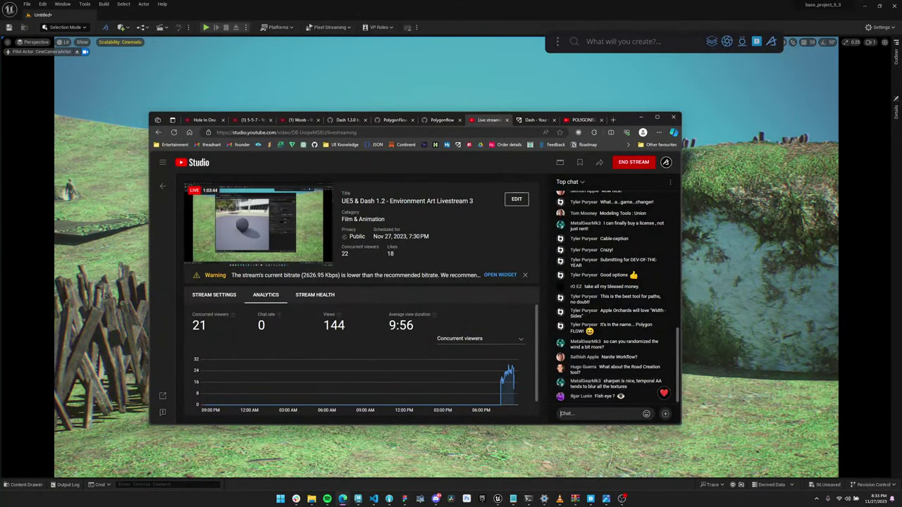
pyautogui.hotkey('alt', 'Tab')
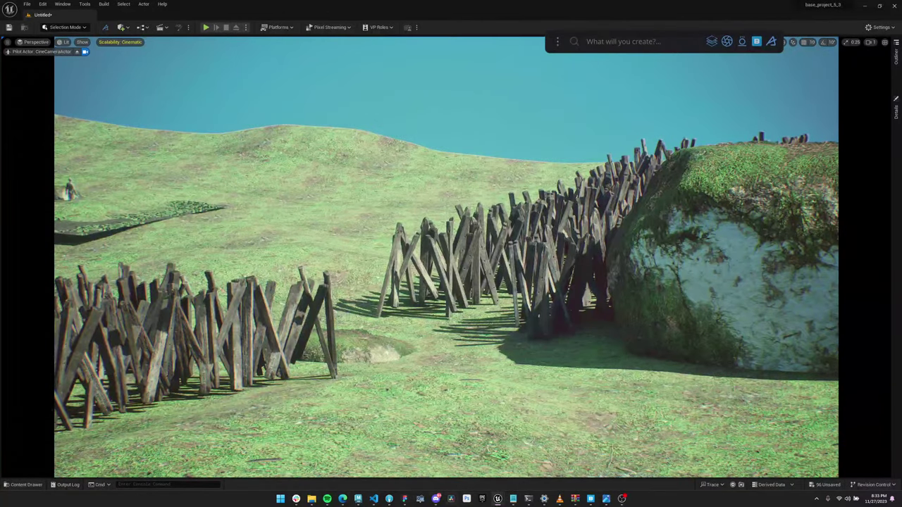
pyautogui.click(436, 498)
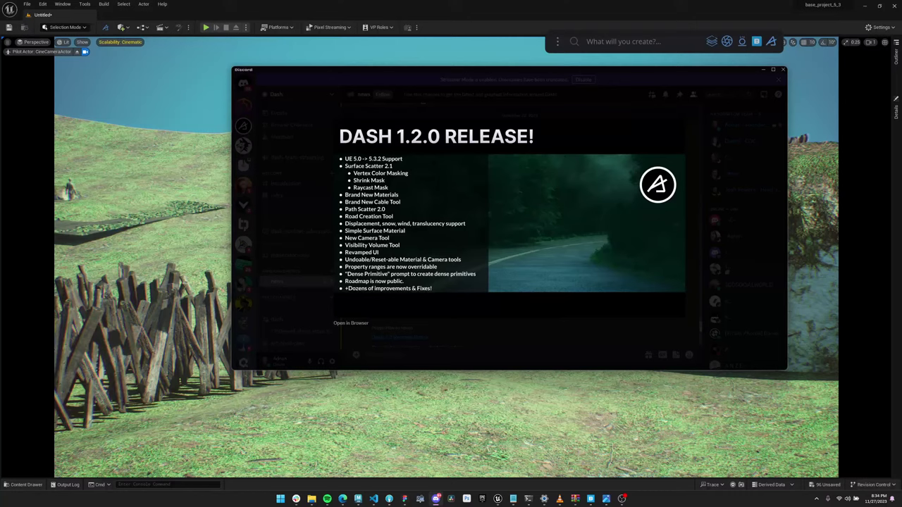
pyautogui.moveTo(723, 71); pyautogui.dragTo(589, 270)
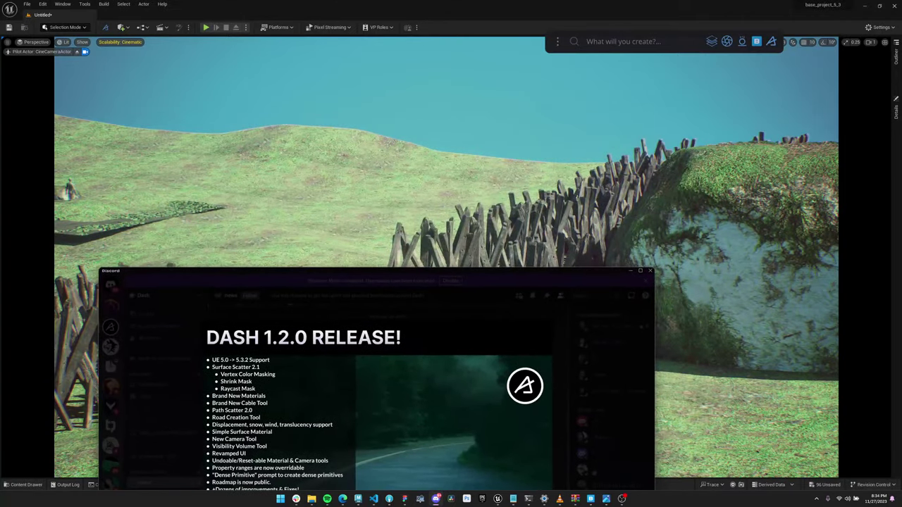
pyautogui.click(629, 270)
# - Duplicate the large mossy rock, scale the copy down and spread ten small copies between the fences and the leafy patch
pyautogui.press('s')
pyautogui.moveTo(629, 271); pyautogui.dragTo(620, 299, button='right')
pyautogui.click(621, 297)
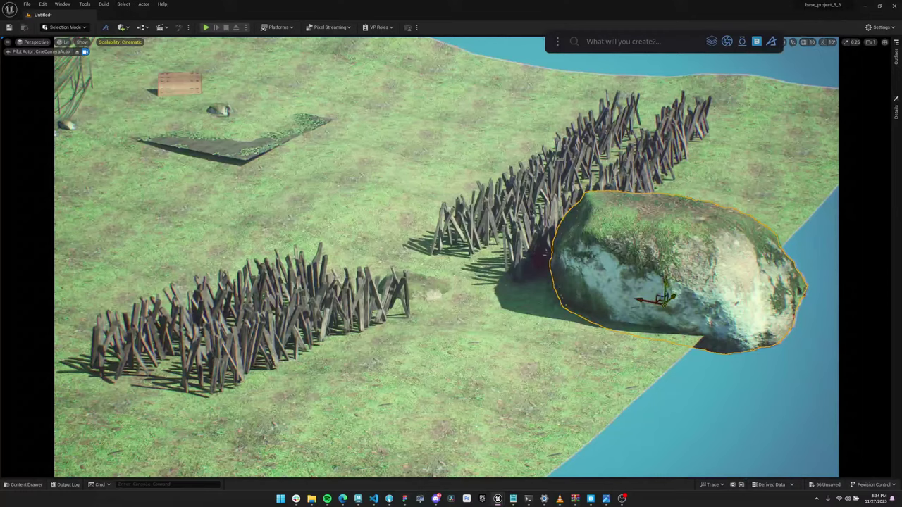
pyautogui.keyDown('alt'); pyautogui.moveTo(658, 300); pyautogui.dragTo(290, 200); pyautogui.keyUp('alt')
pyautogui.press('r')
pyautogui.press('w')
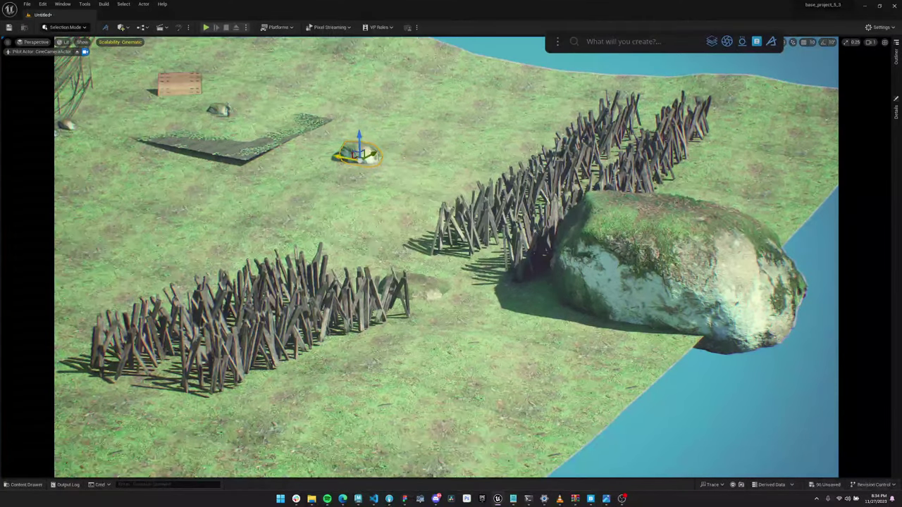
pyautogui.keyDown('alt'); pyautogui.moveTo(358, 152); pyautogui.dragTo(330, 217); pyautogui.keyUp('alt')
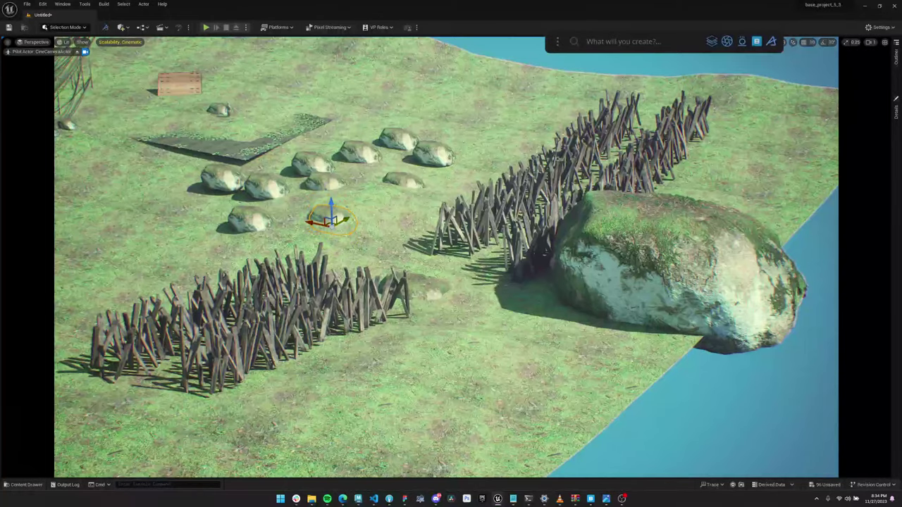
# - Search Dash for "volume" and start the Volume Hide Tool at the selected small mossy rock
pyautogui.press('f')
pyautogui.moveTo(330, 217); pyautogui.dragTo(319, 151, button='right')
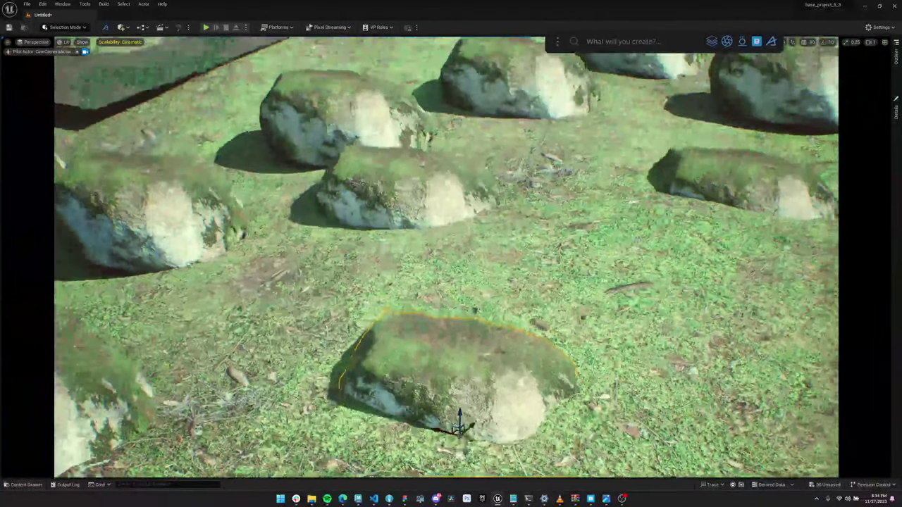
pyautogui.moveTo(558, 41); pyautogui.dragTo(352, 65)
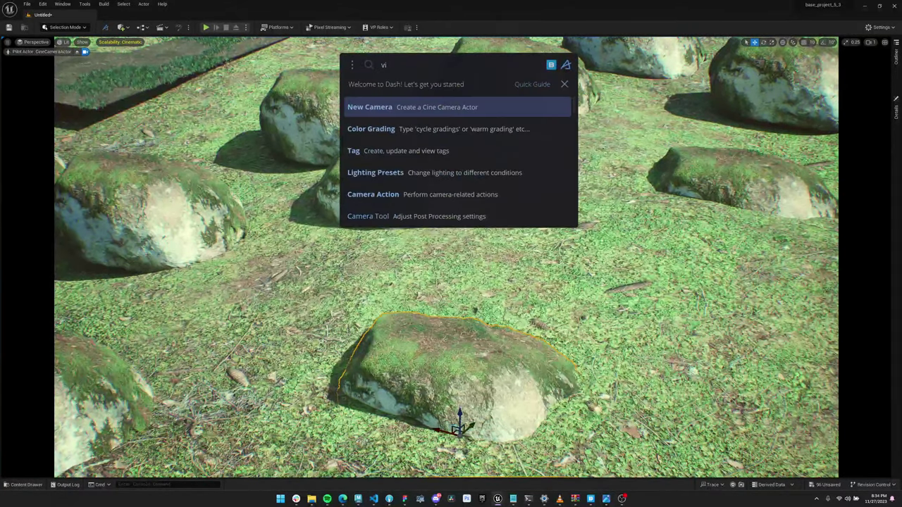
pyautogui.write('visi')
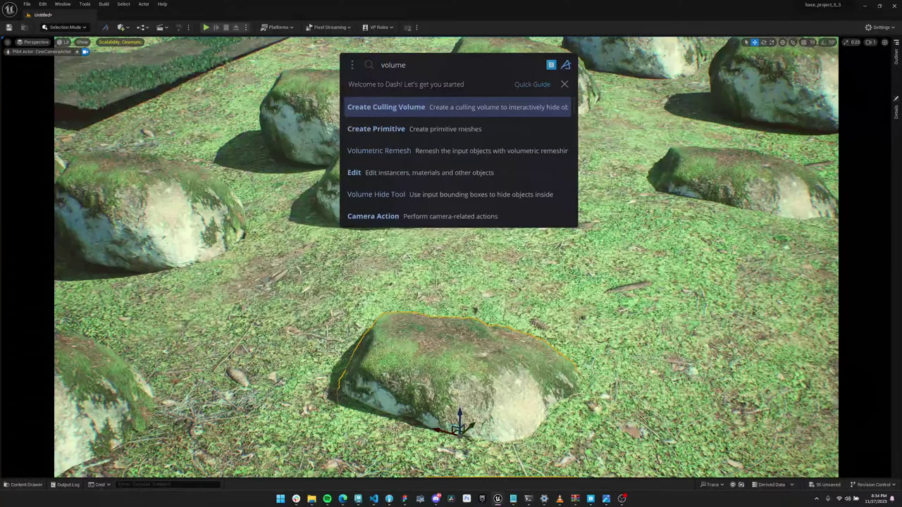
pyautogui.click(376, 194)
pyautogui.scroll(-4, 522, 282)
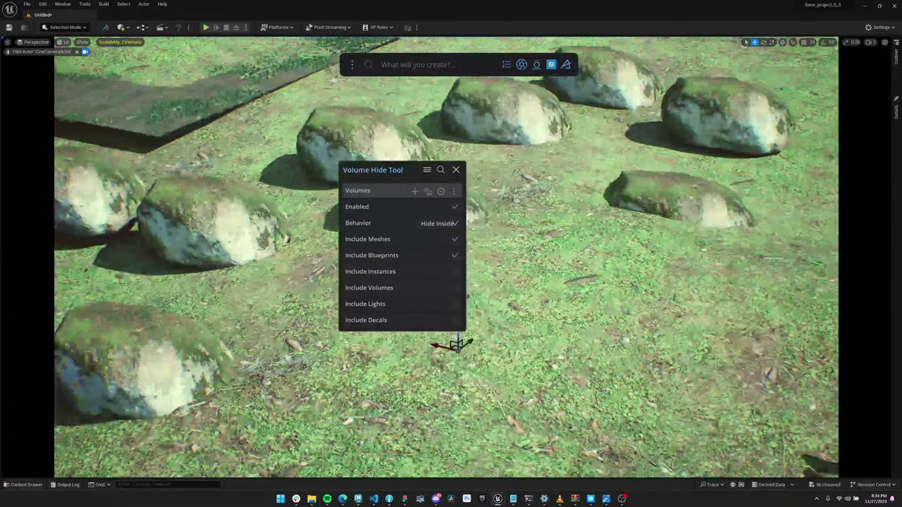
# - Set the Volume Hide Tool settings aside, then move and enlarge the hide volume so it encloses the central small rocks
pyautogui.moveTo(302, 164); pyautogui.dragTo(30, 128)
pyautogui.scroll(-3, 447, 258)
pyautogui.moveTo(447, 258); pyautogui.dragTo(451, 294, button='right')
pyautogui.press('s')
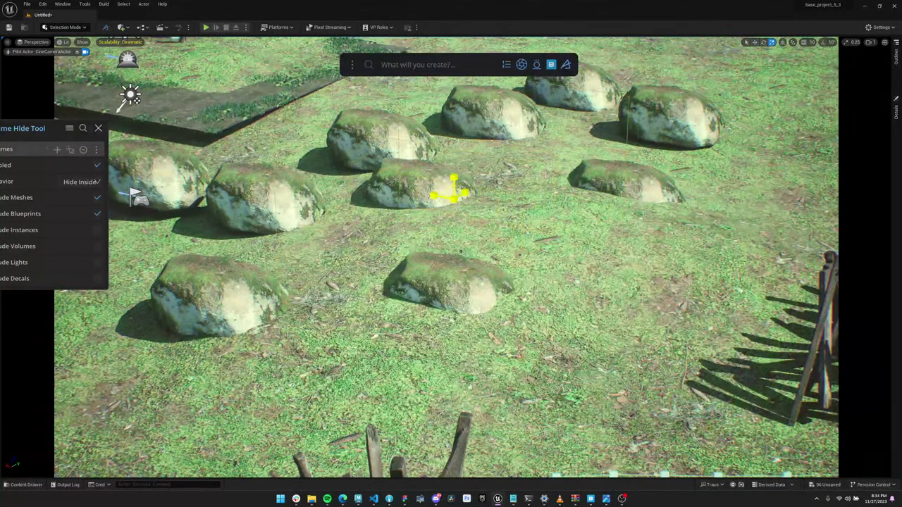
pyautogui.press('w')
pyautogui.scroll(-1, 450, 289)
pyautogui.keyDown('alt'); pyautogui.moveTo(450, 288); pyautogui.dragTo(416, 288); pyautogui.keyUp('alt')
pyautogui.press('r')
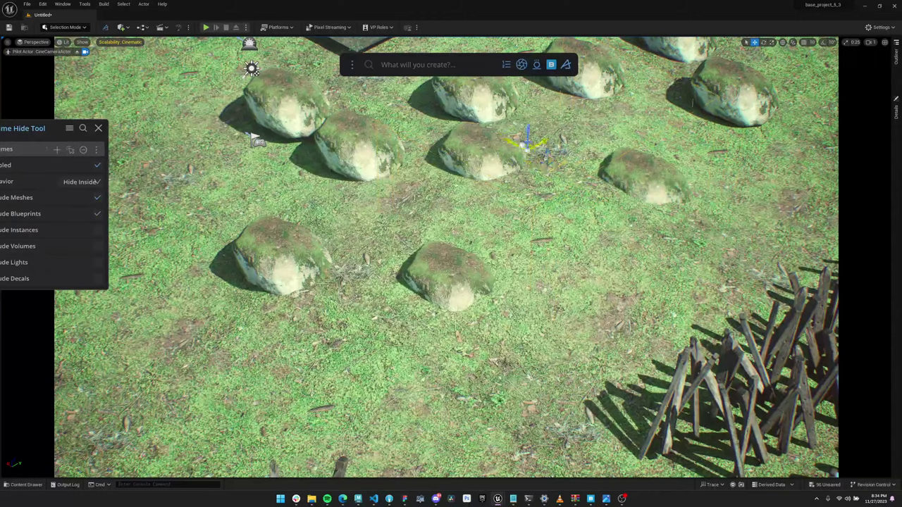
pyautogui.moveTo(526, 143); pyautogui.dragTo(459, 119)
pyautogui.moveTo(459, 119); pyautogui.dragTo(459, 70, button='right')
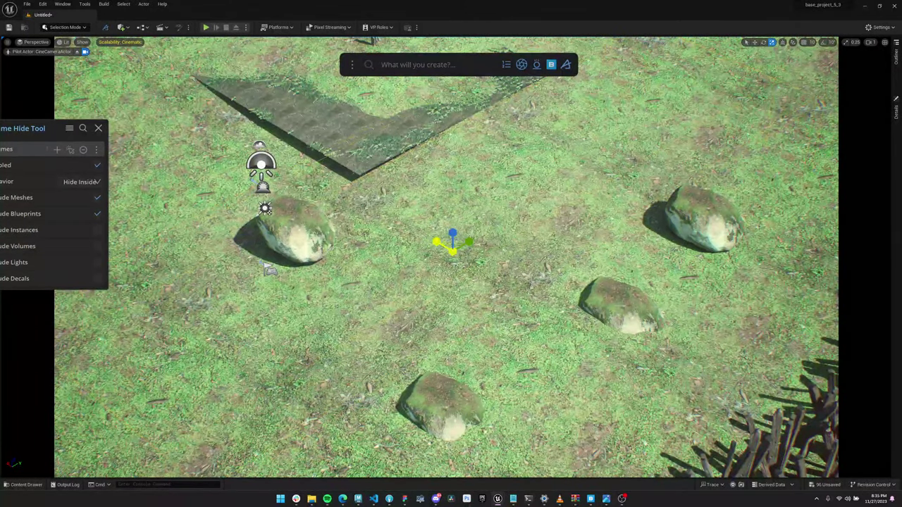
# - Switch the hide volume's Behavior to Hide Intersecting and raise the volume above the small rocks
pyautogui.moveTo(30, 128); pyautogui.dragTo(308, 148)
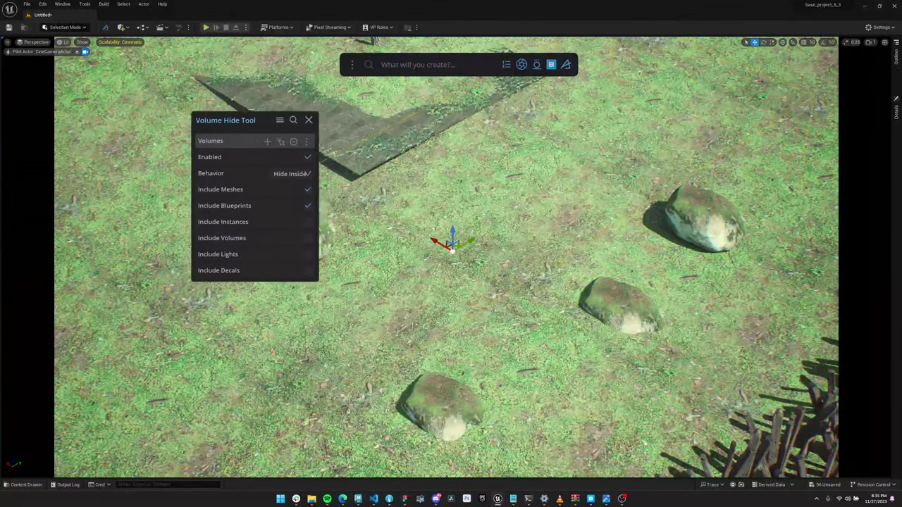
pyautogui.moveTo(221, 326); pyautogui.dragTo(118, 438, button='right')
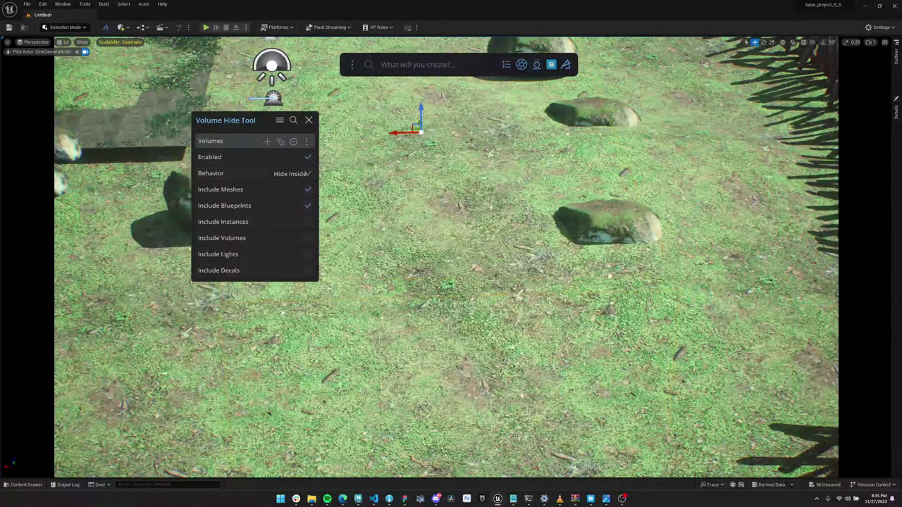
pyautogui.click(290, 174)
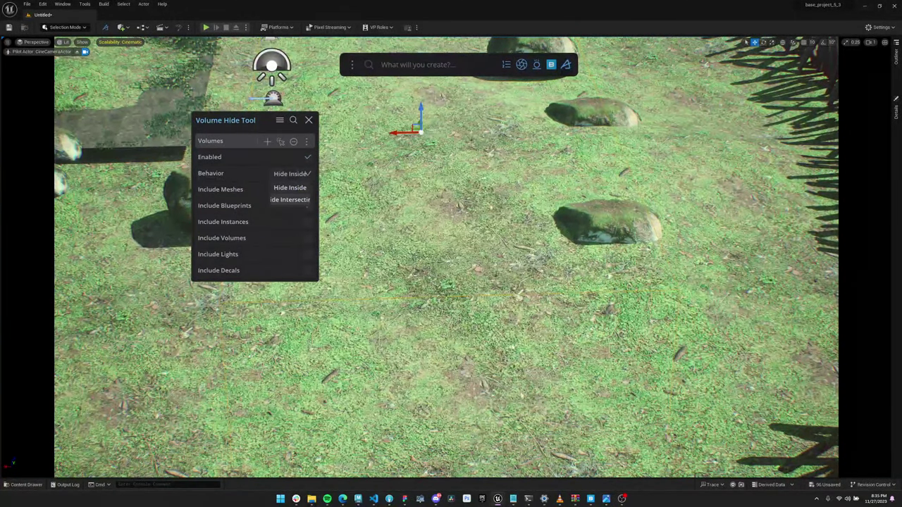
pyautogui.click(290, 200)
pyautogui.scroll(-5, 437, 257)
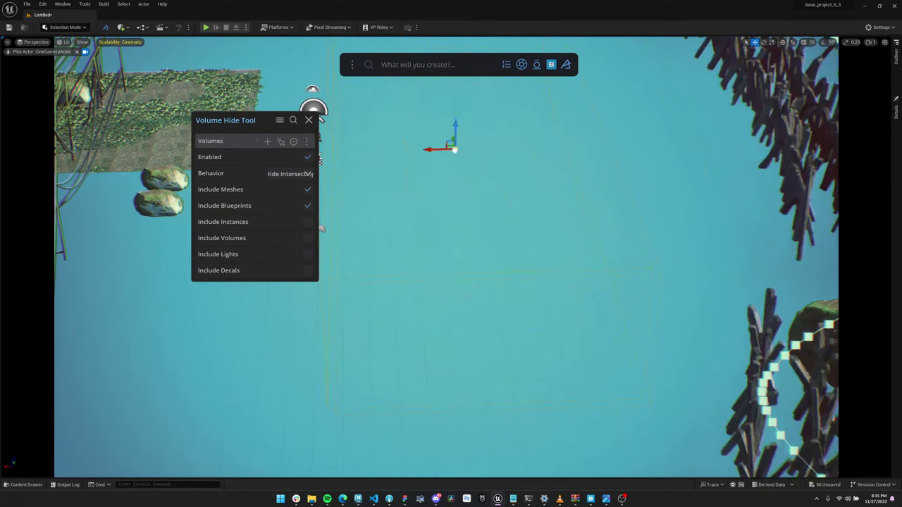
pyautogui.moveTo(445, 145); pyautogui.dragTo(453, 83)
# - Set the Behavior back to Hide Inside and lower the hide volume over the small rocks
pyautogui.click(308, 174)
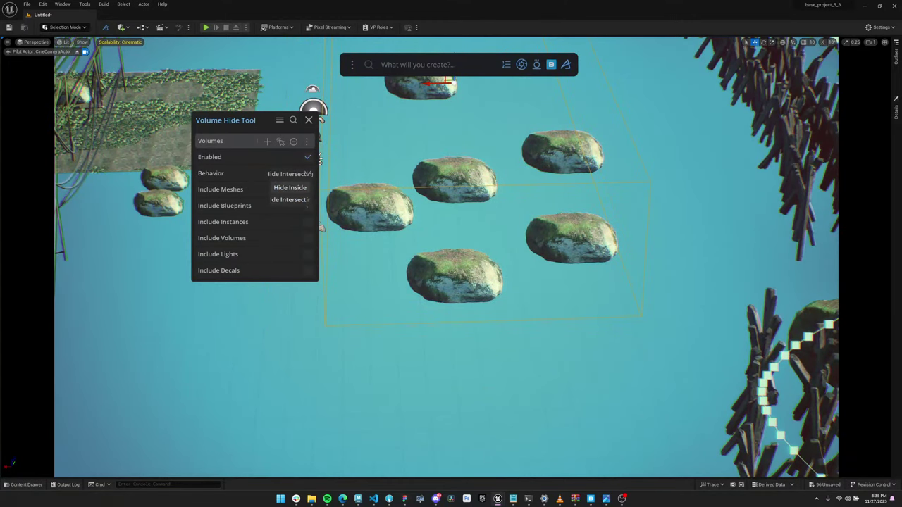
pyautogui.click(290, 188)
pyautogui.click(307, 157)
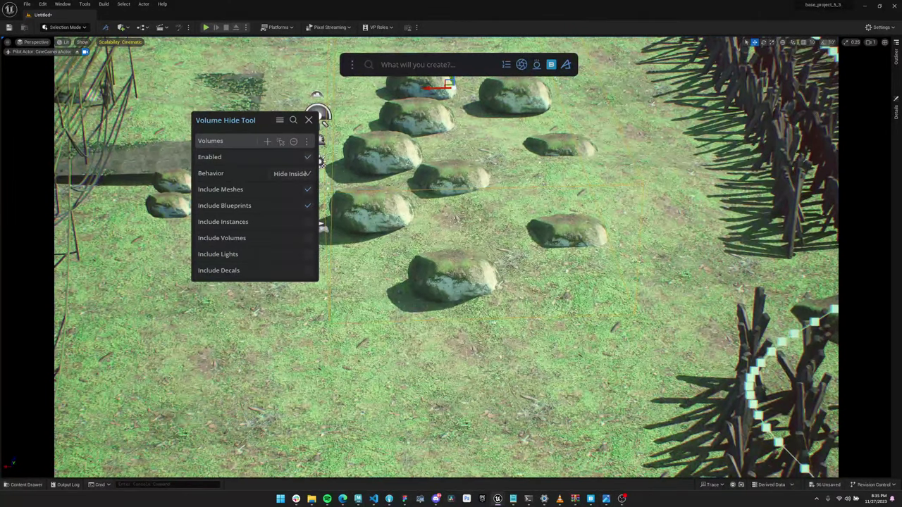
pyautogui.moveTo(465, 282); pyautogui.dragTo(460, 255, button='middle')
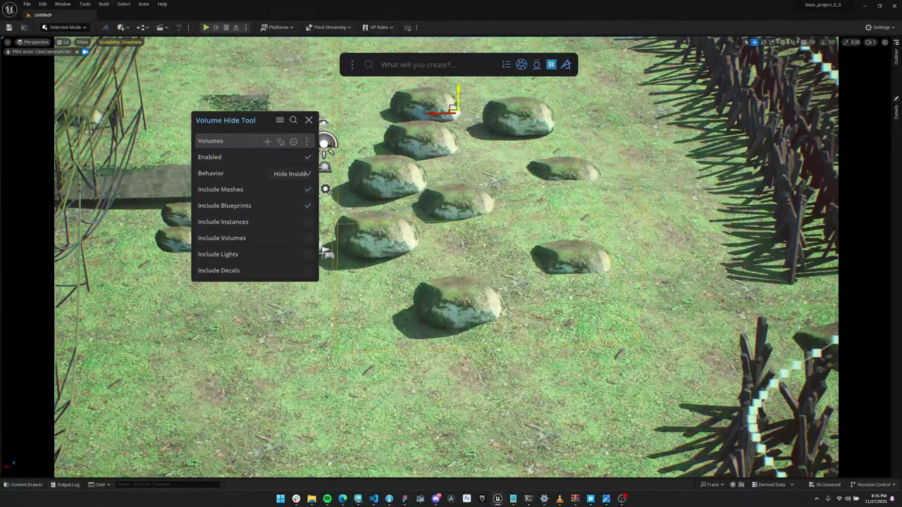
pyautogui.moveTo(457, 93); pyautogui.dragTo(458, 169)
pyautogui.moveTo(457, 168); pyautogui.dragTo(443, 118, button='middle')
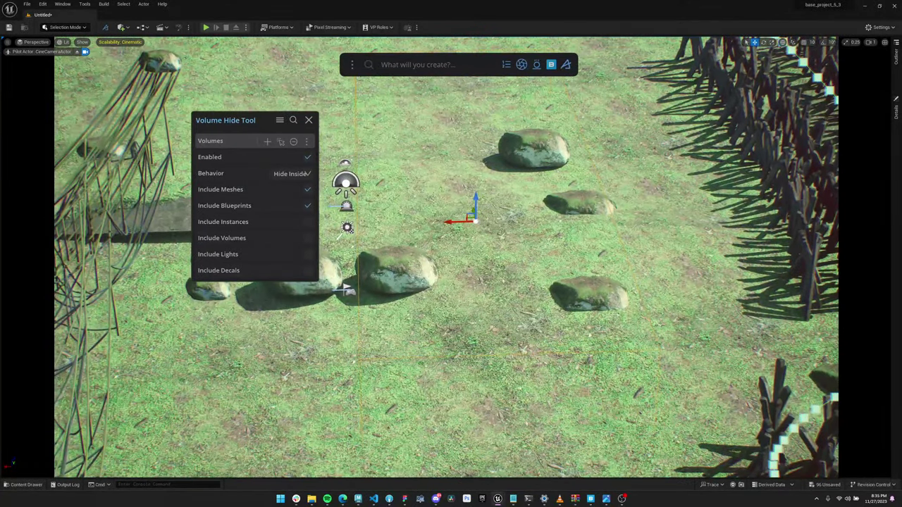
# - Delete the hide volume and close the Volume Hide Tool
pyautogui.press('Delete')
pyautogui.scroll(-2, 445, 258)
pyautogui.scroll(1, 445, 257)
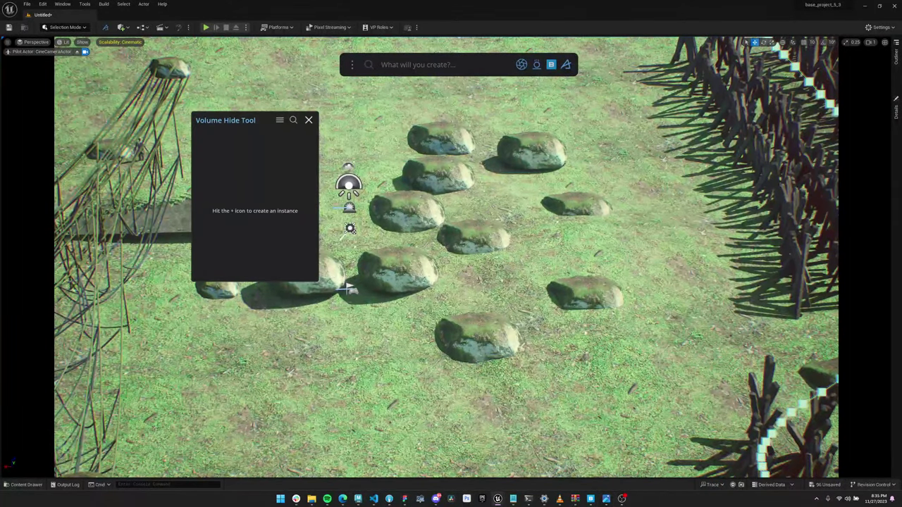
pyautogui.click(308, 120)
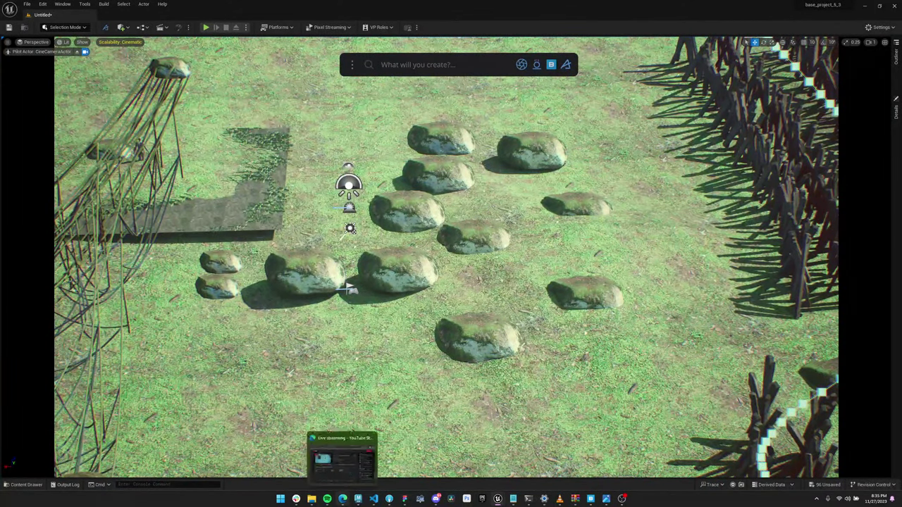
# - Check the live chat in YouTube Studio and return to the group of small rocks in Unreal Engine
pyautogui.click(343, 499)
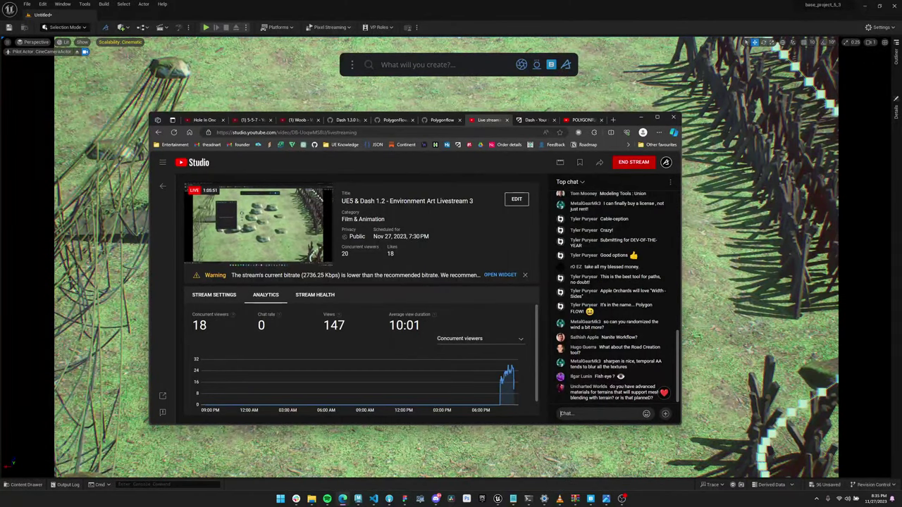
pyautogui.moveTo(703, 234); pyautogui.dragTo(712, 264, button='right')
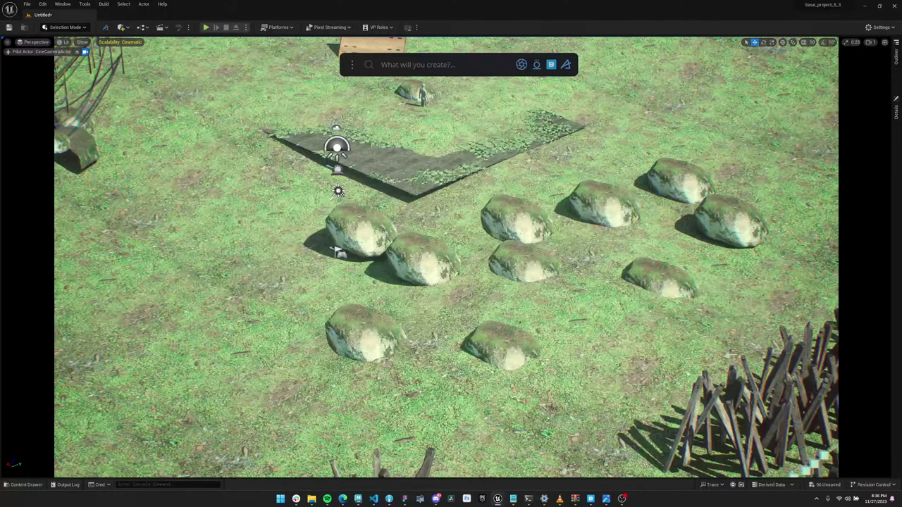
# - Select the small rock in the middle of the group and search the Content Library for "surface"
pyautogui.click(524, 262)
pyautogui.press('f')
pyautogui.click(551, 65)
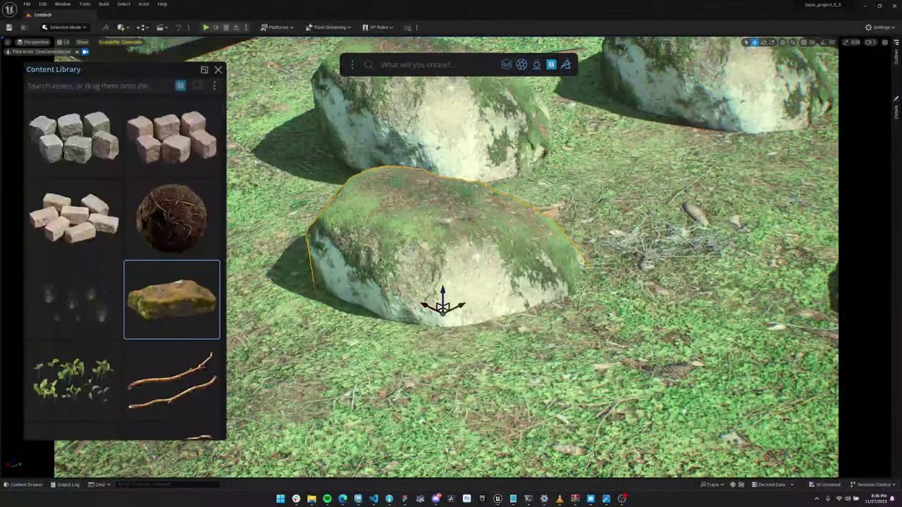
pyautogui.write('surface')
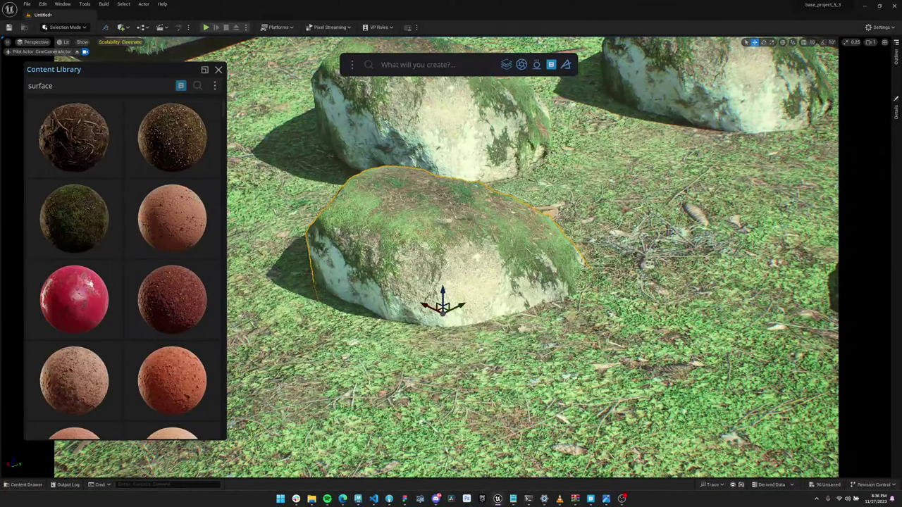
# - Scale the selected small rock up into a large boulder that towers over its neighbours
pyautogui.scroll(-3, 445, 257)
pyautogui.keyDown('alt'); pyautogui.moveTo(445, 302); pyautogui.dragTo(627, 120); pyautogui.keyUp('alt')
pyautogui.press('r')
pyautogui.press('f')
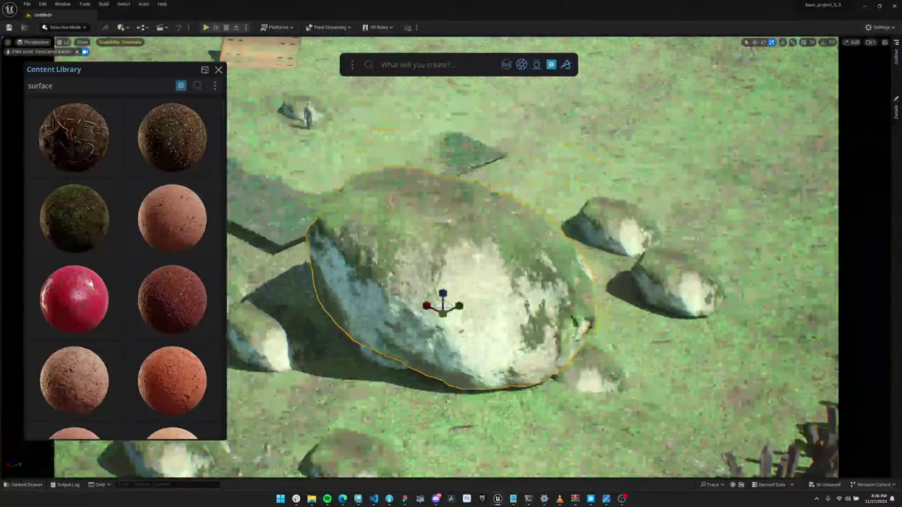
# - Apply the green moss surface to the large boulder with Apply Triplanar and inspect it up close
pyautogui.moveTo(74, 218); pyautogui.dragTo(487, 207)
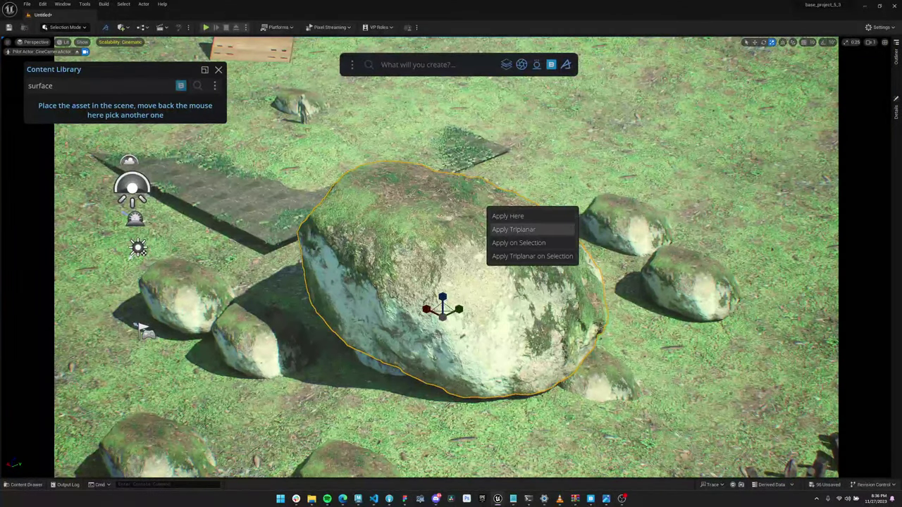
pyautogui.click(513, 228)
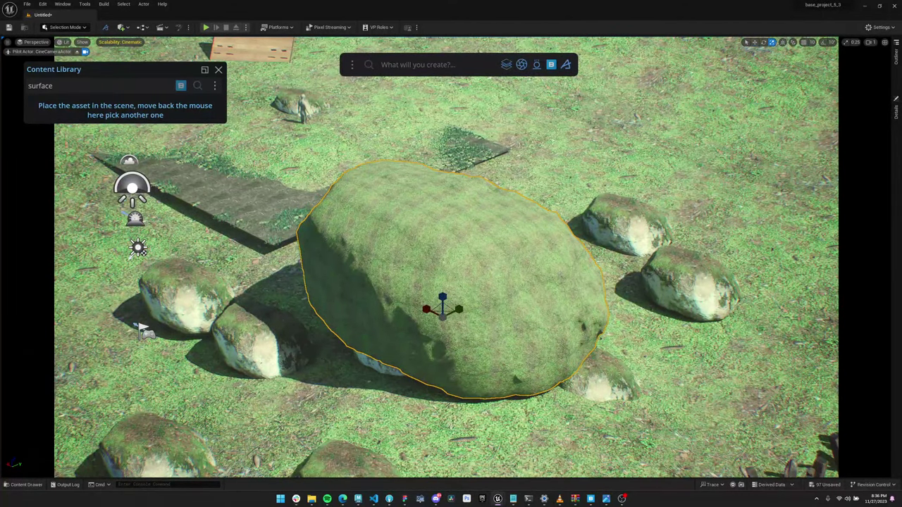
pyautogui.press('w')
pyautogui.scroll(2, 446, 258)
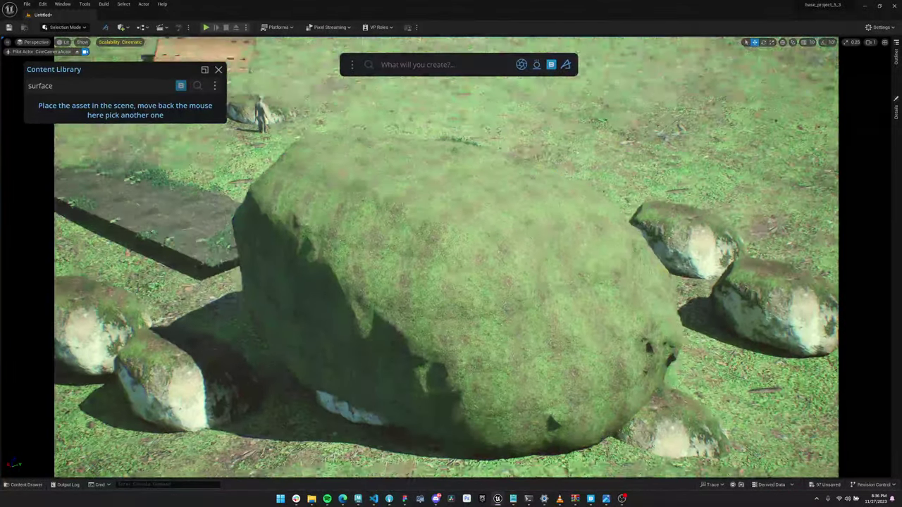
pyautogui.keyDown('alt'); pyautogui.moveTo(446, 282); pyautogui.dragTo(447, 226); pyautogui.keyUp('alt')
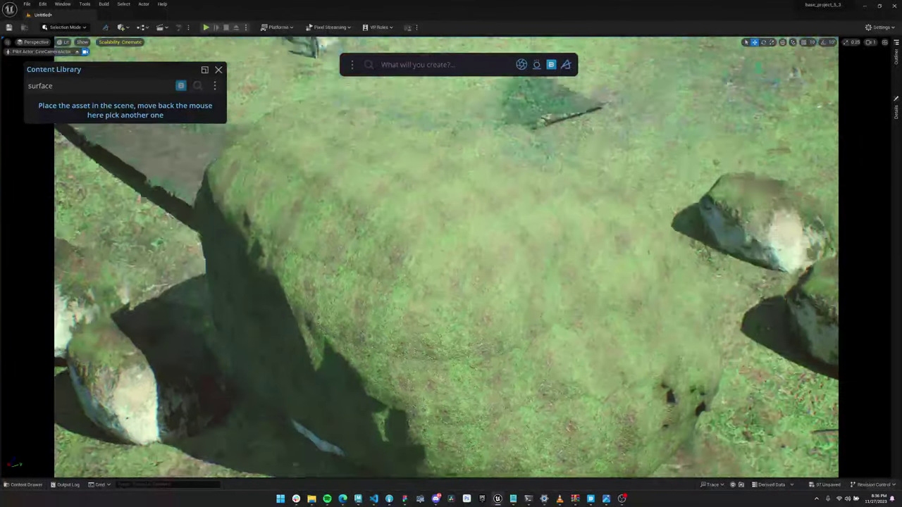
pyautogui.keyDown('alt'); pyautogui.moveTo(446, 268); pyautogui.dragTo(306, 260); pyautogui.keyUp('alt')
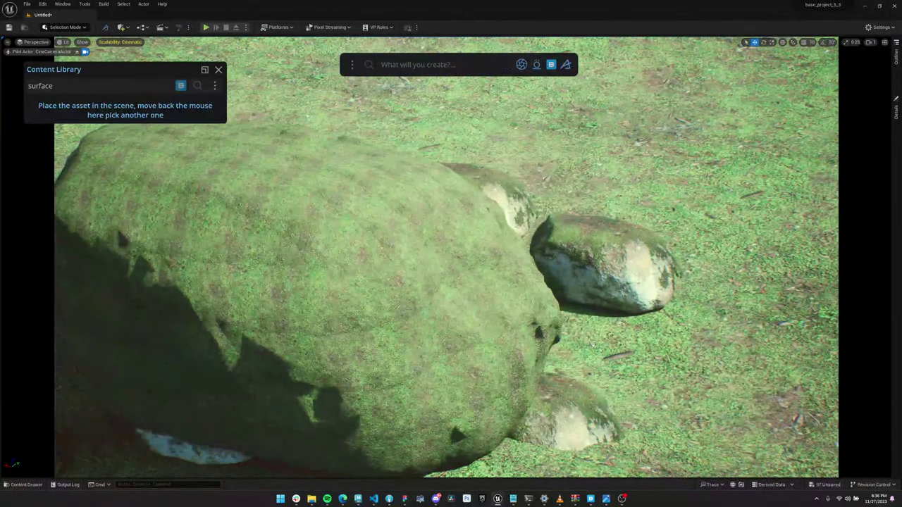
# - Set the Triplanar Texture Scale of the boulder's moss material to 1.5 in Edit Material
pyautogui.click(339, 275)
pyautogui.moveTo(239, 120); pyautogui.dragTo(666, 89)
pyautogui.click(652, 241)
pyautogui.scroll(-2, 656, 176)
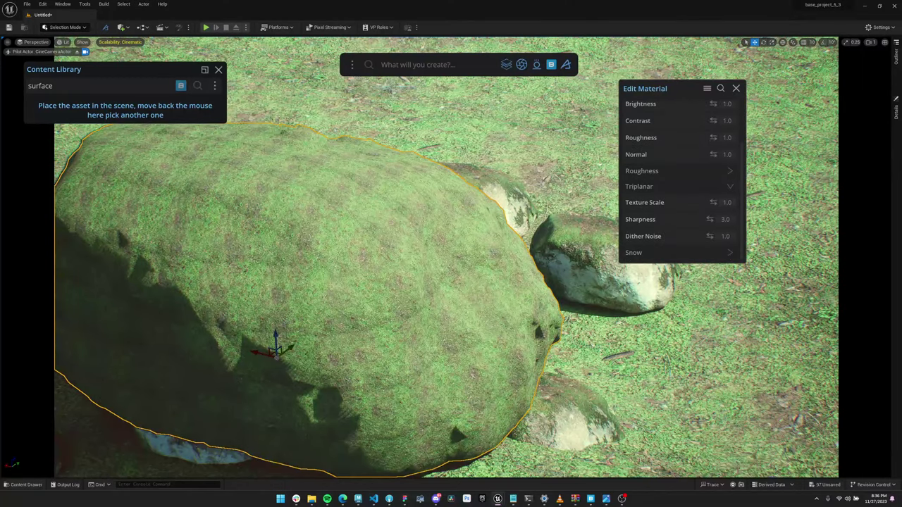
pyautogui.moveTo(713, 202)
pyautogui.mouseDown()
pyautogui.moveTo(701, 202)
pyautogui.moveTo(727, 202)
pyautogui.mouseUp()
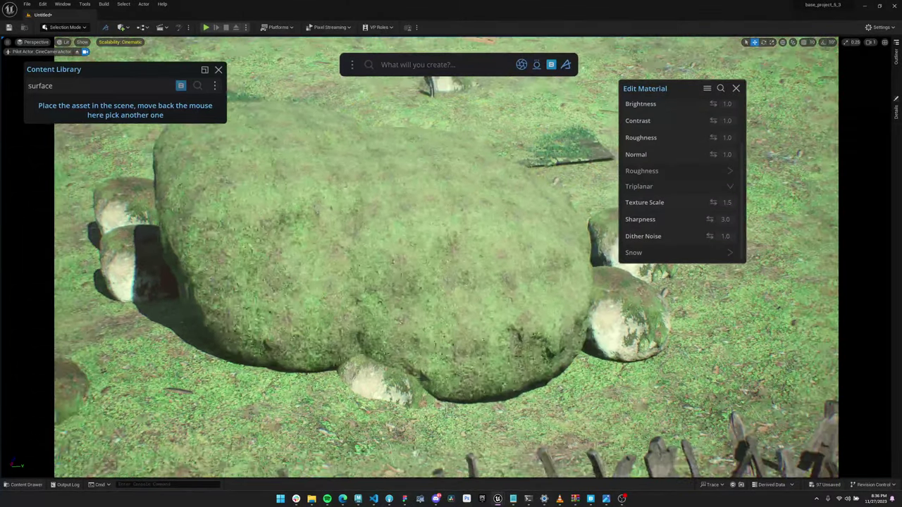
# - Rotate the second moss-covered rock that overlaps the boulder, deselect it and inspect both from the other side
pyautogui.moveTo(446, 258)
pyautogui.mouseDown(button='right')
pyautogui.moveTo(465, 281)
pyautogui.moveTo(443, 258)
pyautogui.moveTo(461, 265)
pyautogui.mouseUp(button='right')
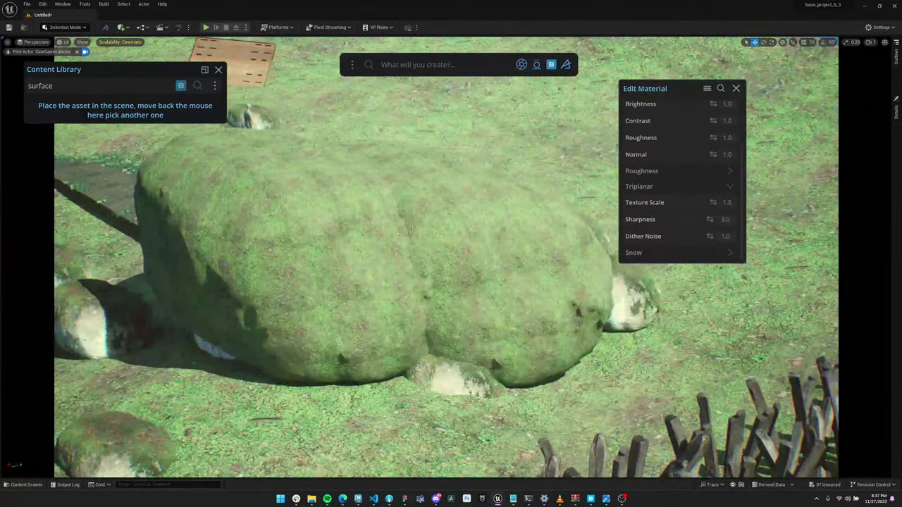
pyautogui.click(442, 282)
pyautogui.press('e')
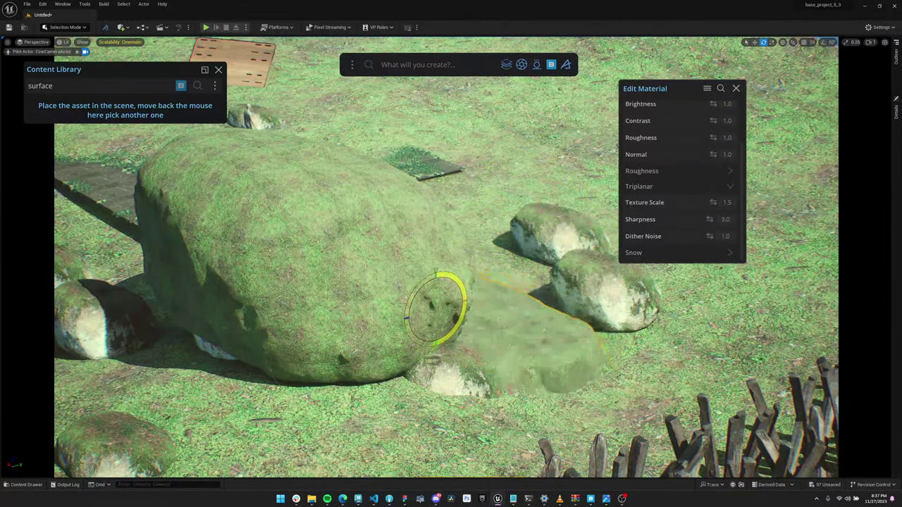
pyautogui.moveTo(431, 349); pyautogui.dragTo(441, 345)
pyautogui.press('w')
pyautogui.press('Escape')
pyautogui.moveTo(441, 296); pyautogui.dragTo(451, 345, button='right')
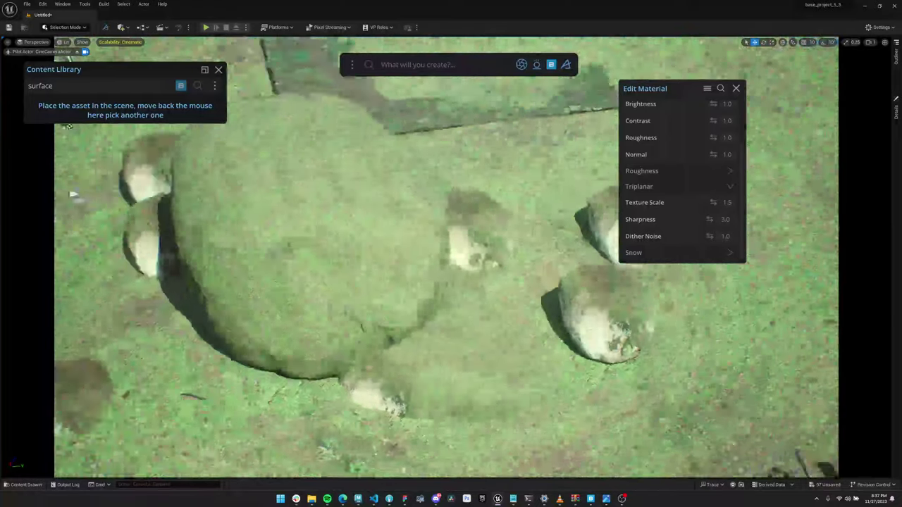
pyautogui.keyDown('alt'); pyautogui.moveTo(451, 345); pyautogui.dragTo(387, 240); pyautogui.keyUp('alt')
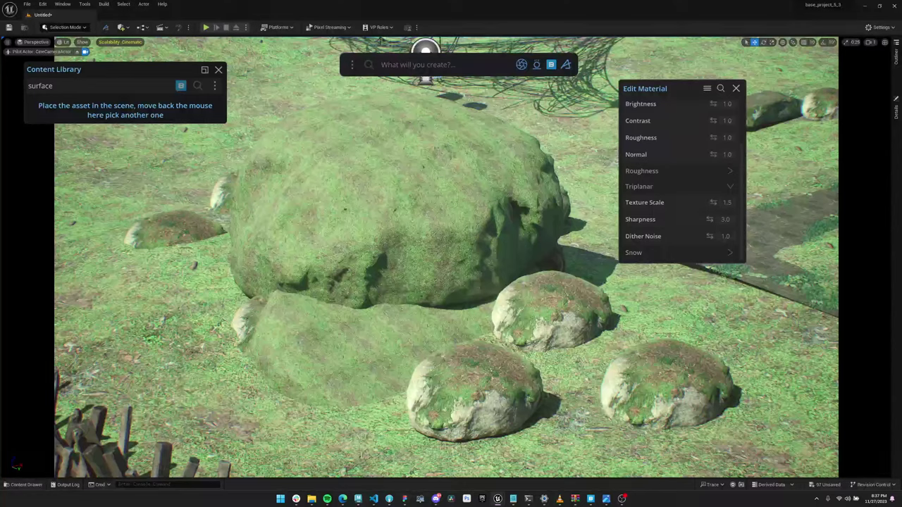
# - Look for new live chat messages in YouTube Studio and return to the mossy boulder in Unreal Engine
pyautogui.click(343, 499)
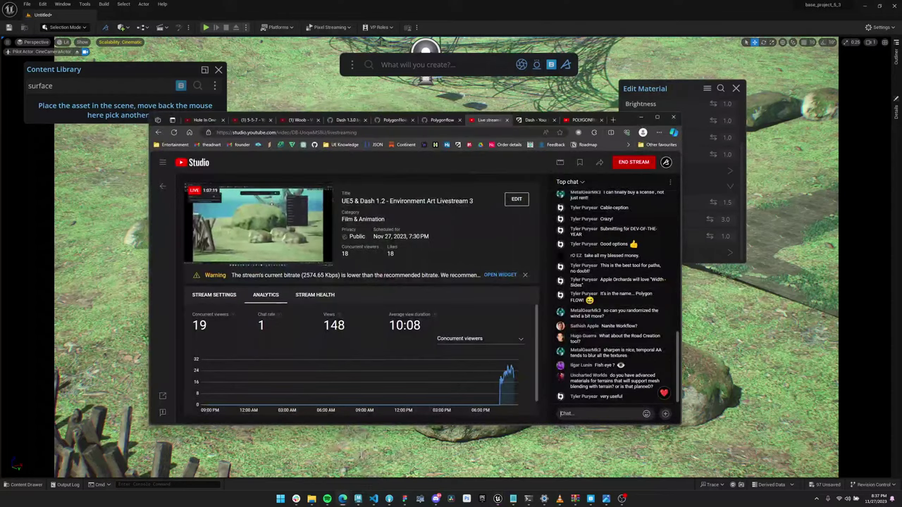
pyautogui.hotkey('alt', 'Tab')
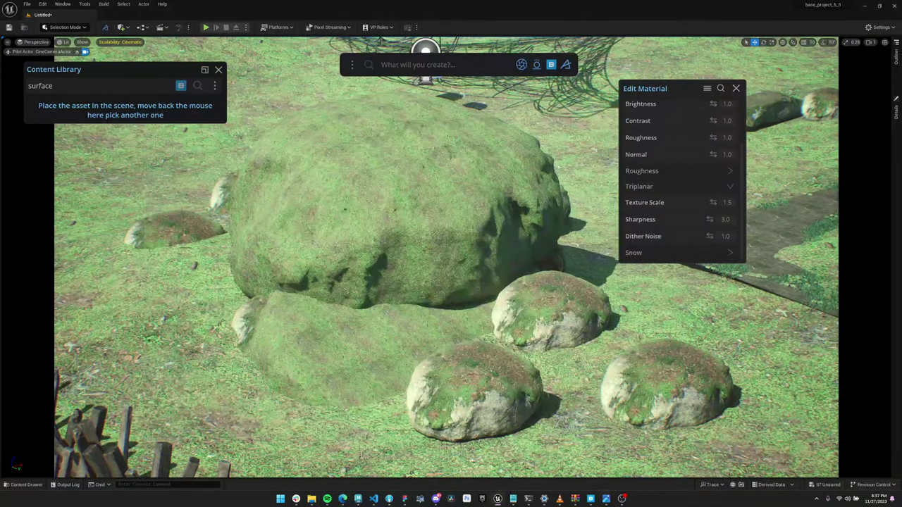
# - Switch to Discord, review the Dash 1.2.0 release feature list and return to Unreal Engine
pyautogui.click(436, 499)
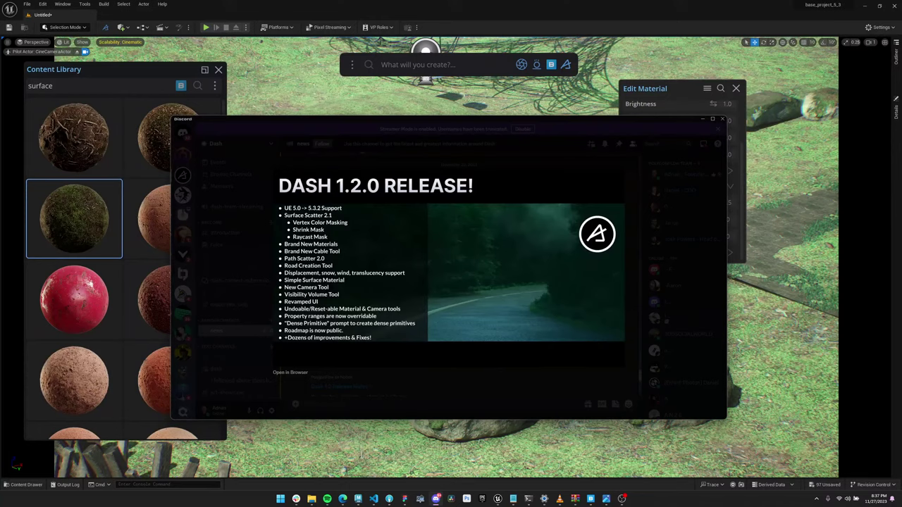
pyautogui.scroll(2, 705, 105)
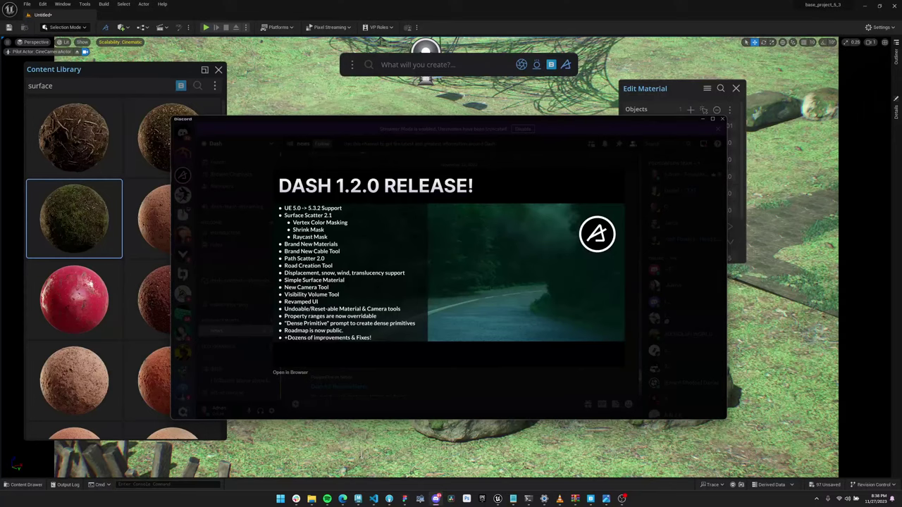
pyautogui.hotkey('alt', 'Tab')
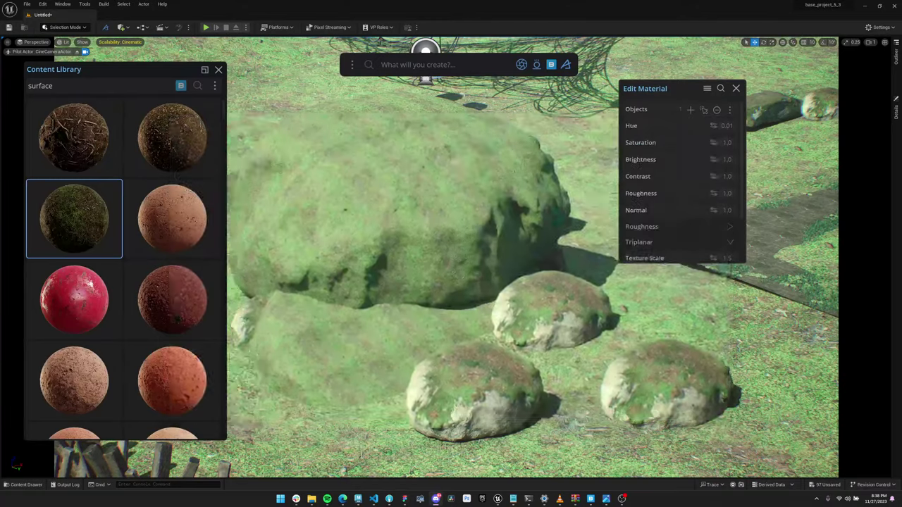
# - Delete the large mossy boulder, the moss-covered rock overlapping it and all the small rocks around them
pyautogui.moveTo(450, 281); pyautogui.dragTo(408, 247, button='right')
pyautogui.press('s')
pyautogui.press('w')
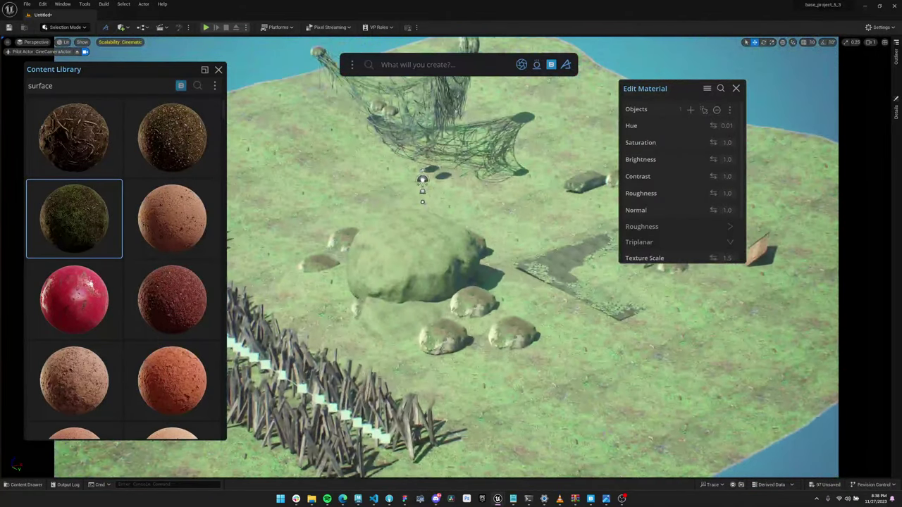
pyautogui.click(425, 270)
pyautogui.press('Delete')
pyautogui.click(473, 303)
pyautogui.press('Delete')
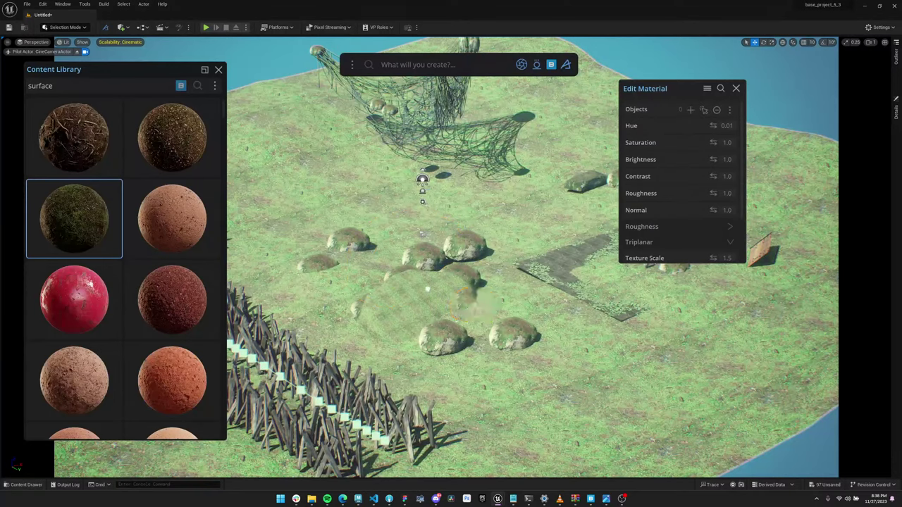
pyautogui.click(417, 301)
pyautogui.press('Delete')
pyautogui.click(424, 256)
pyautogui.press('Delete')
pyautogui.click(466, 246)
pyautogui.press('Delete')
pyautogui.click(458, 273)
pyautogui.press('Delete')
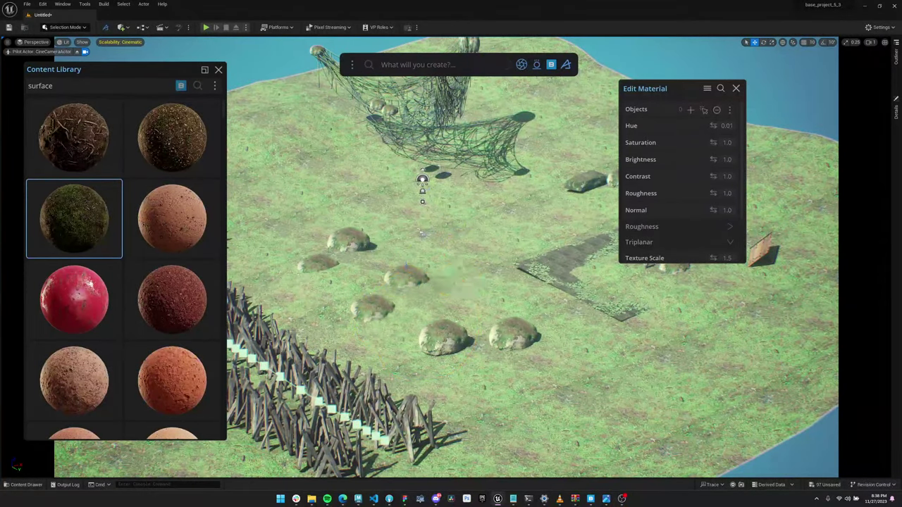
pyautogui.click(407, 278)
pyautogui.press('Delete')
pyautogui.click(374, 308)
pyautogui.press('Delete')
pyautogui.click(351, 245)
pyautogui.press('Delete')
pyautogui.click(321, 266)
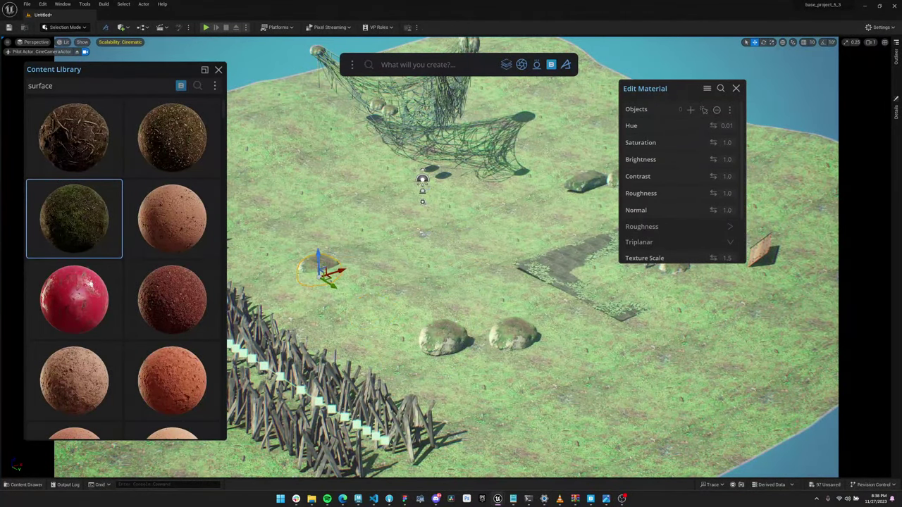
pyautogui.press('Delete')
pyautogui.click(448, 340)
pyautogui.press('Delete')
pyautogui.click(517, 337)
pyautogui.press('Delete')
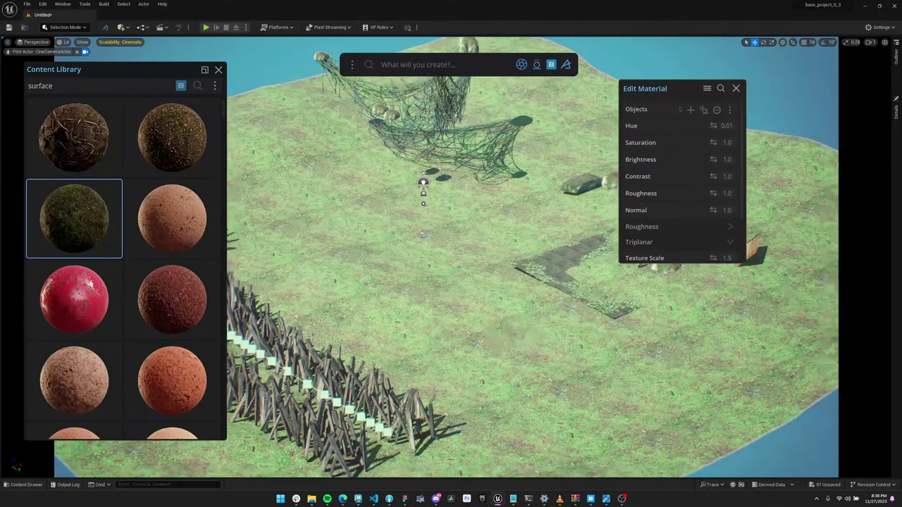
# - Draw a winding curve across the open grass beside the fence with Dash's Curve tool
pyautogui.write('draw')
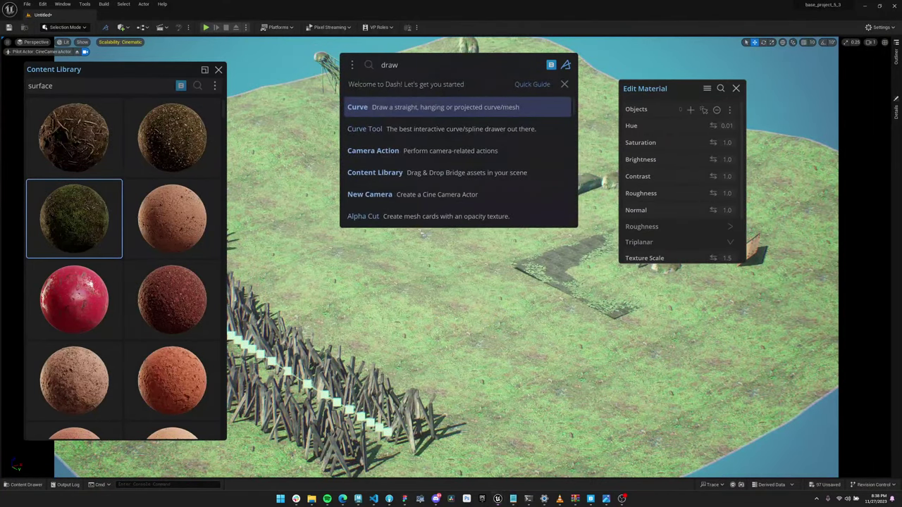
pyautogui.press('Return')
pyautogui.moveTo(657, 393)
pyautogui.mouseDown()
pyautogui.moveTo(528, 355)
pyautogui.moveTo(286, 131)
pyautogui.mouseUp()
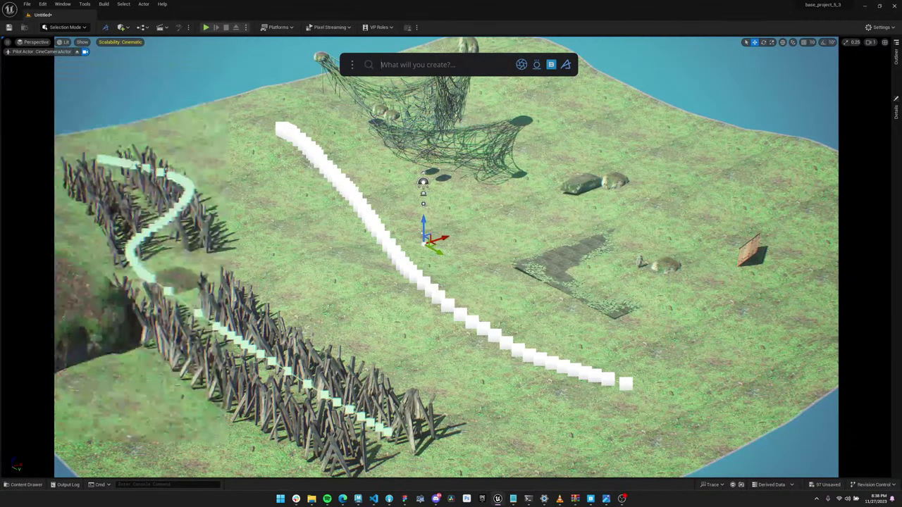
# - Start Create Road for the drawn curve and set the road's Width to 7.6
pyautogui.write('road')
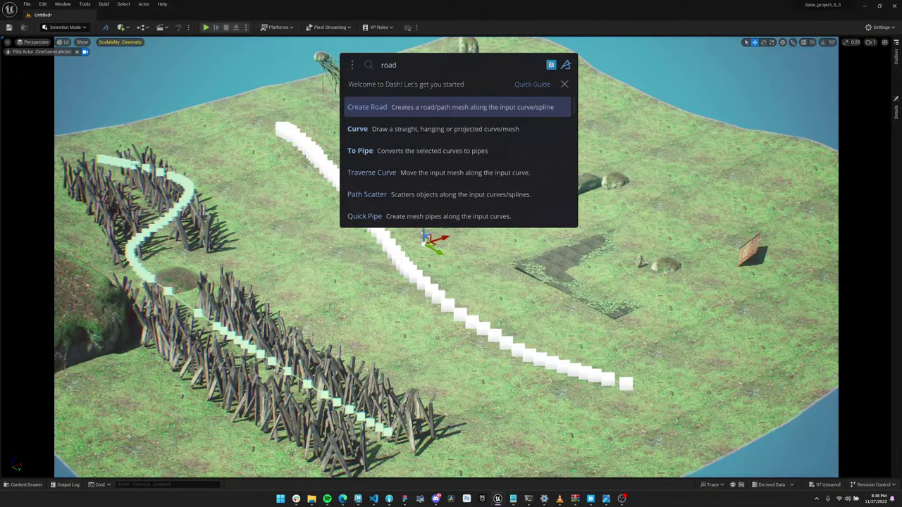
pyautogui.press('Return')
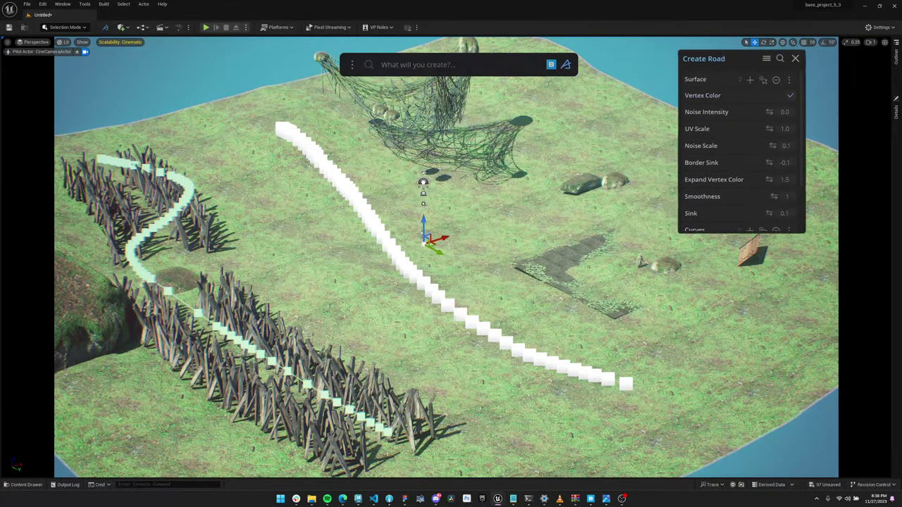
pyautogui.click(750, 79)
pyautogui.moveTo(535, 267); pyautogui.dragTo(536, 295, button='right')
pyautogui.press('w')
pyautogui.scroll(-4, 536, 294)
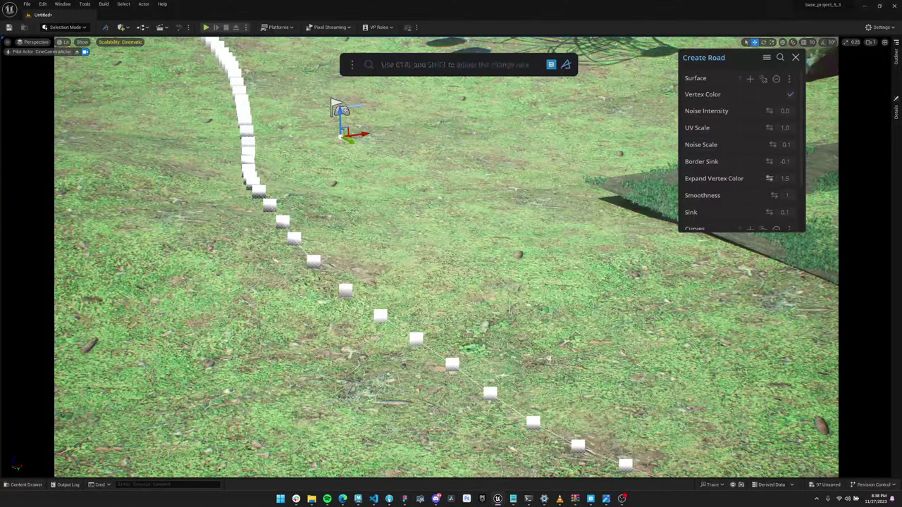
pyautogui.scroll(-1, 750, 184)
pyautogui.scroll(-2, 739, 151)
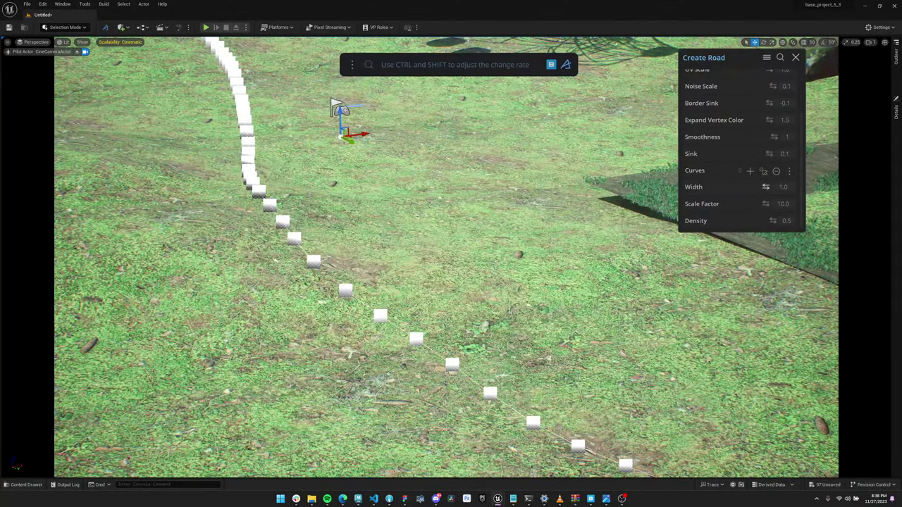
pyautogui.moveTo(766, 186); pyautogui.dragTo(785, 187)
# - Assign the drawn curve to the Curves input of Create Road
pyautogui.moveTo(451, 267); pyautogui.dragTo(542, 212, button='right')
pyautogui.scroll(1, 740, 151)
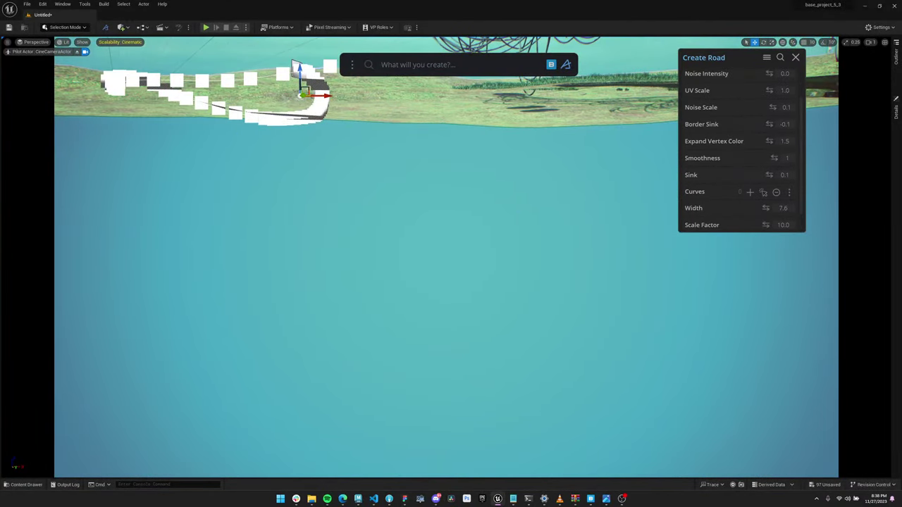
pyautogui.scroll(1, 775, 78)
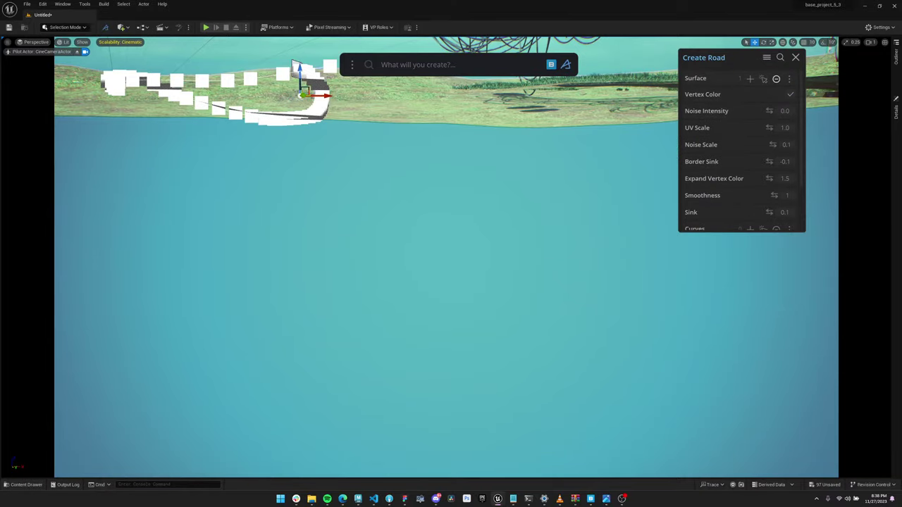
pyautogui.scroll(-2, 775, 78)
pyautogui.click(763, 171)
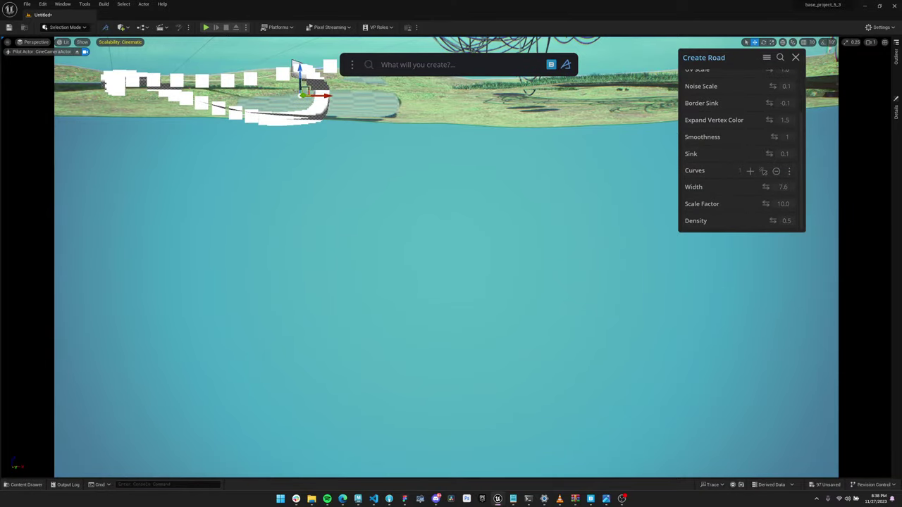
# - Add the terrain as the road's Surface and set Sink to 1.16
pyautogui.moveTo(521, 211); pyautogui.dragTo(525, 243, button='right')
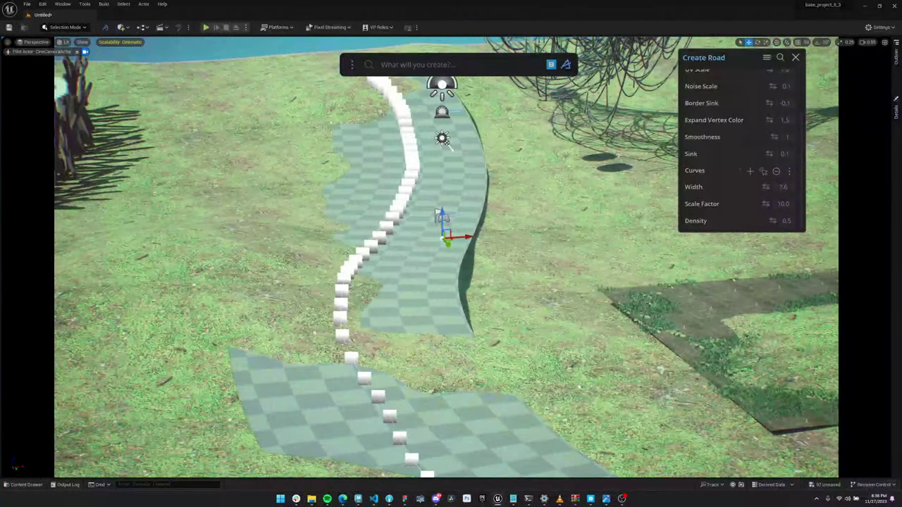
pyautogui.click(525, 232)
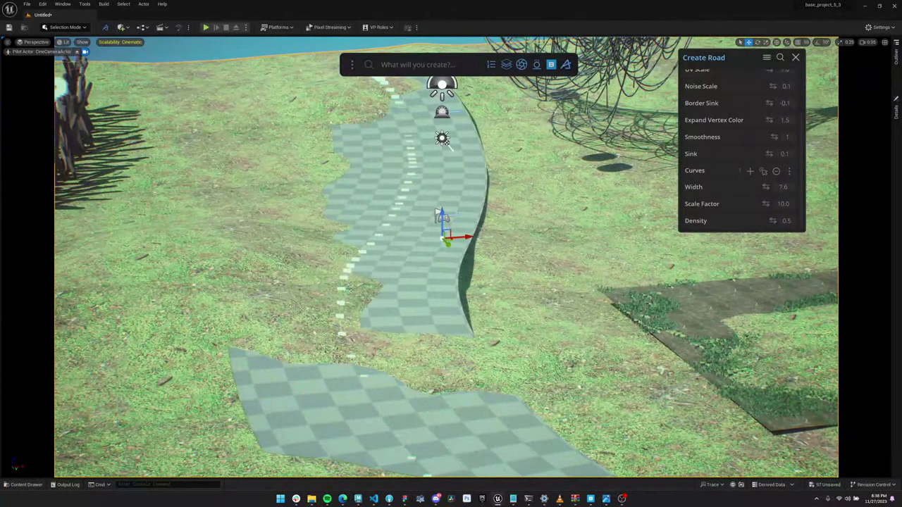
pyautogui.scroll(3, 747, 141)
pyautogui.click(750, 79)
pyautogui.moveTo(451, 267); pyautogui.dragTo(458, 317, button='right')
pyautogui.press('Escape')
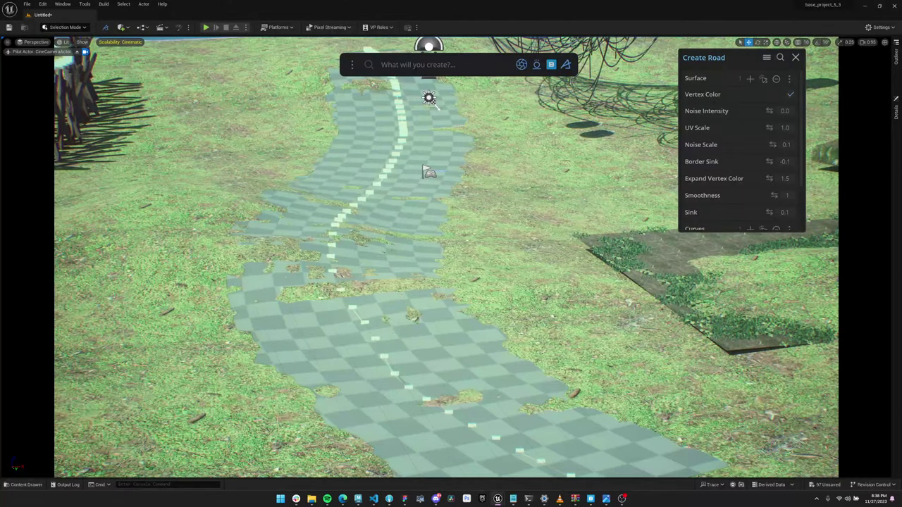
pyautogui.moveTo(770, 212); pyautogui.dragTo(829, 212)
pyautogui.moveTo(564, 274); pyautogui.dragTo(541, 289, button='right')
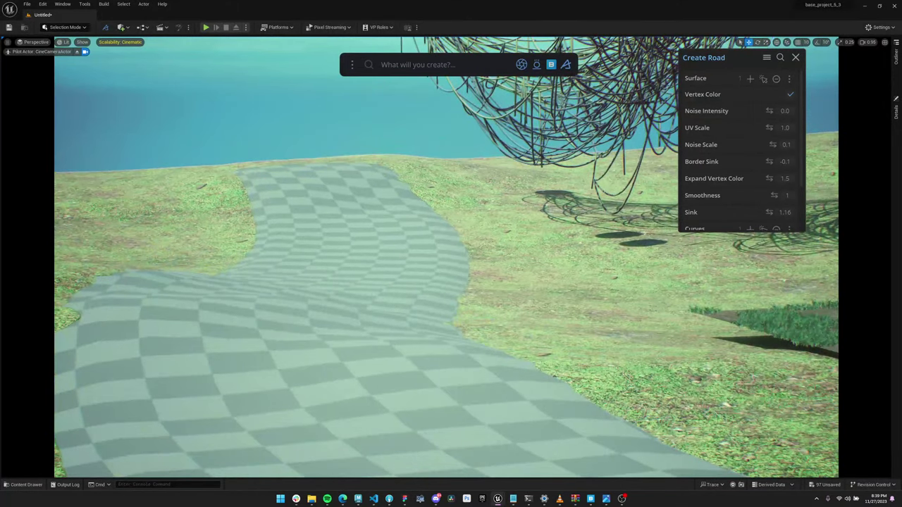
# - Apply the light brown ground surface from the Content Library to the road and close the library
pyautogui.click(551, 64)
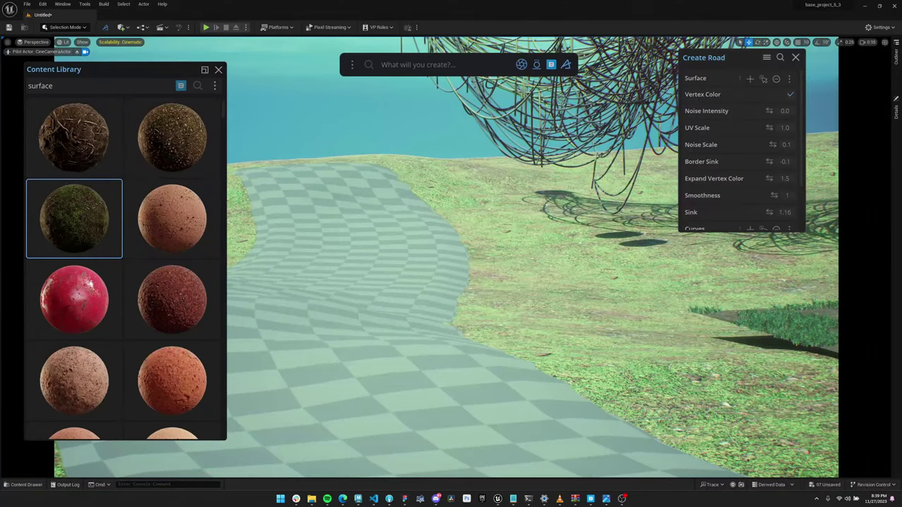
pyautogui.moveTo(74, 381); pyautogui.dragTo(267, 310)
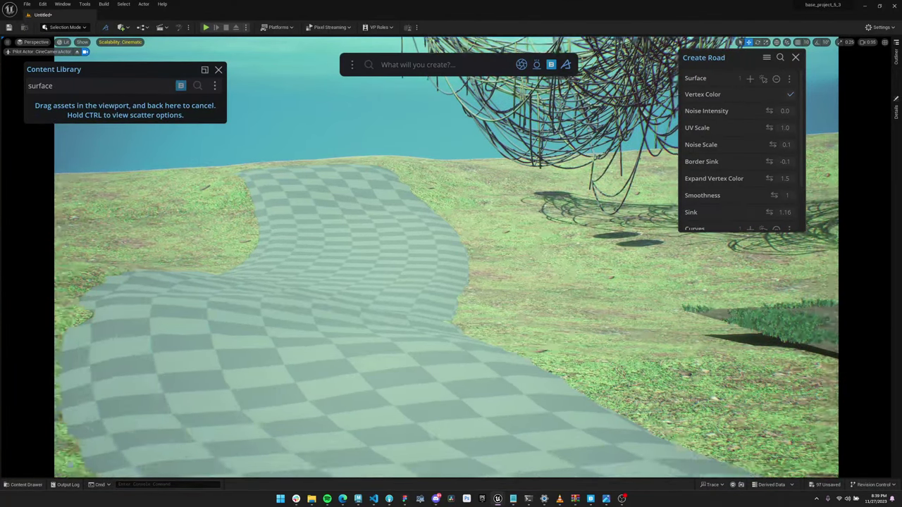
pyautogui.click(218, 70)
pyautogui.click(317, 275)
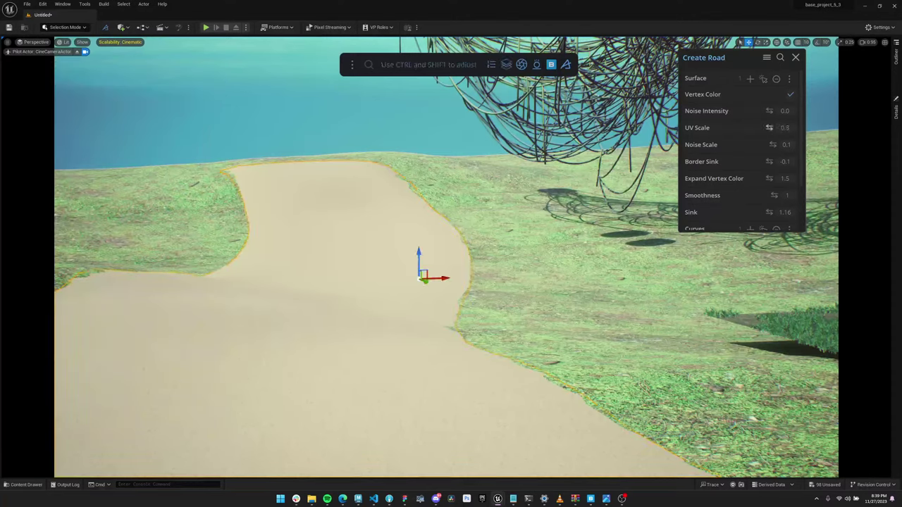
# - Set the road's UV Scale to 0.05, deselect the road and inspect its texture and remaining settings
pyautogui.moveTo(769, 127); pyautogui.dragTo(752, 128)
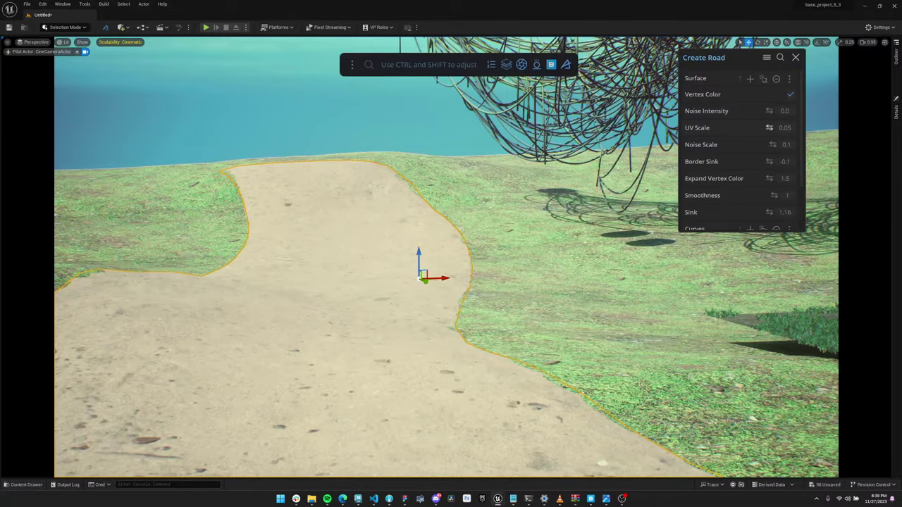
pyautogui.moveTo(450, 268)
pyautogui.mouseDown(button='right')
pyautogui.moveTo(415, 274)
pyautogui.moveTo(445, 276)
pyautogui.moveTo(447, 250)
pyautogui.moveTo(454, 334)
pyautogui.moveTo(456, 264)
pyautogui.mouseUp(button='right')
pyautogui.press('Escape')
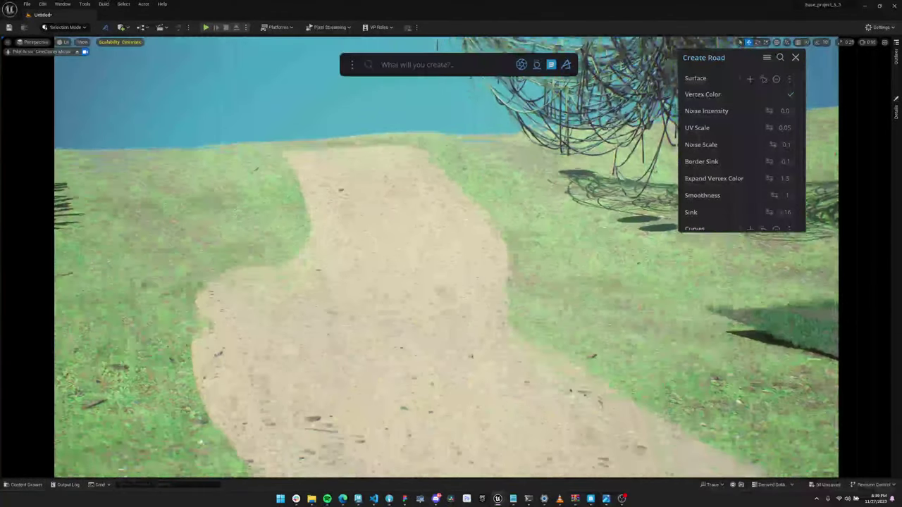
pyautogui.moveTo(450, 260); pyautogui.dragTo(451, 296, button='right')
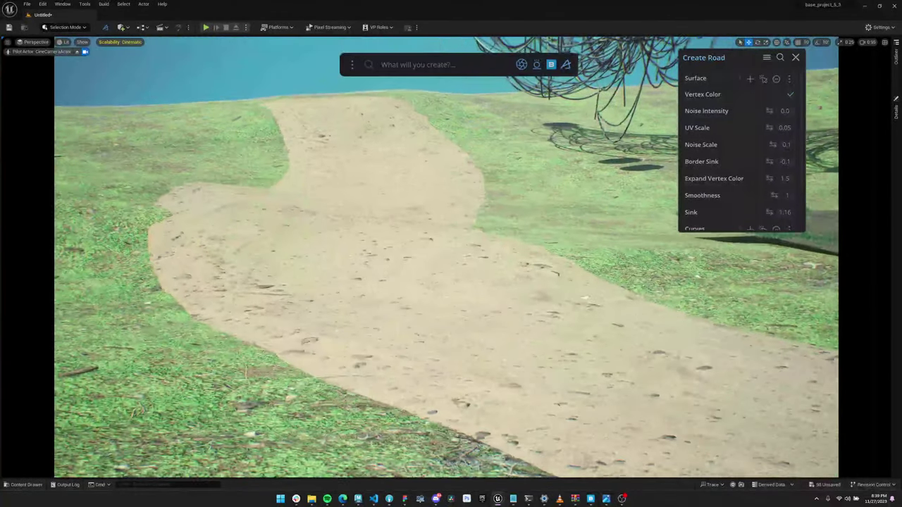
pyautogui.scroll(-3, 729, 159)
pyautogui.scroll(3, 740, 151)
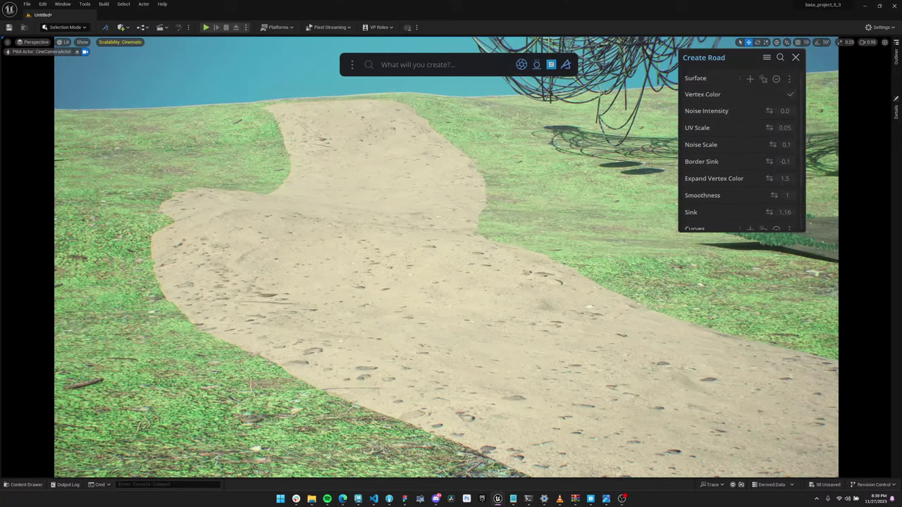
pyautogui.scroll(-3, 739, 152)
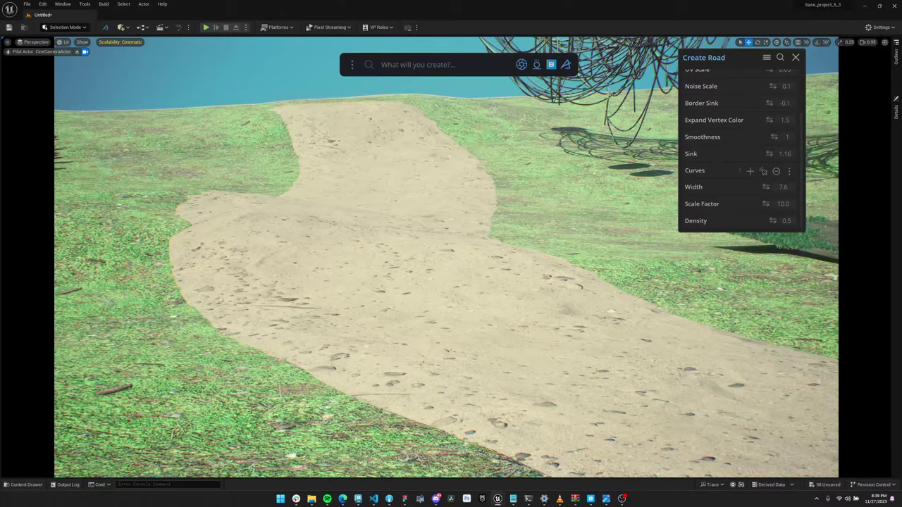
# - Select the road's input curve and move it to another place on the terrain
pyautogui.moveTo(446, 257)
pyautogui.mouseDown(button='right')
pyautogui.moveTo(451, 296)
pyautogui.moveTo(446, 257)
pyautogui.mouseUp(button='right')
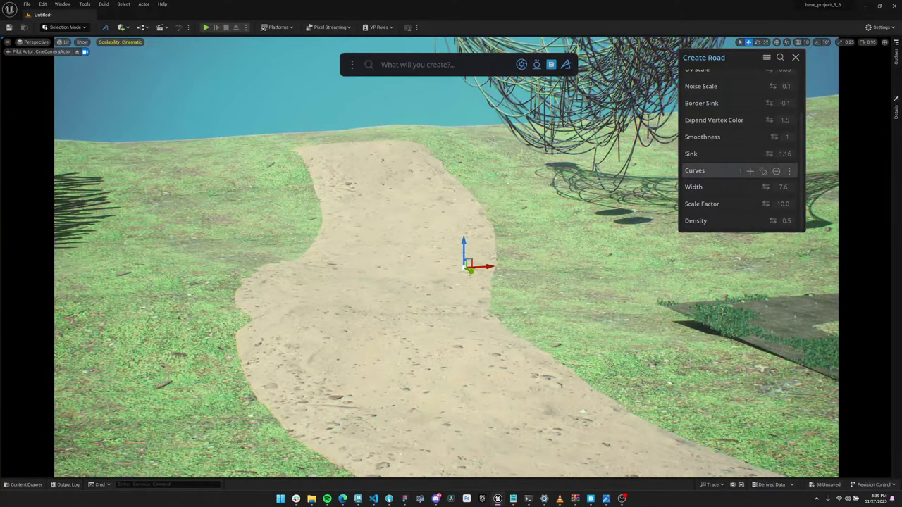
pyautogui.press('s')
pyautogui.moveTo(469, 270); pyautogui.dragTo(399, 289)
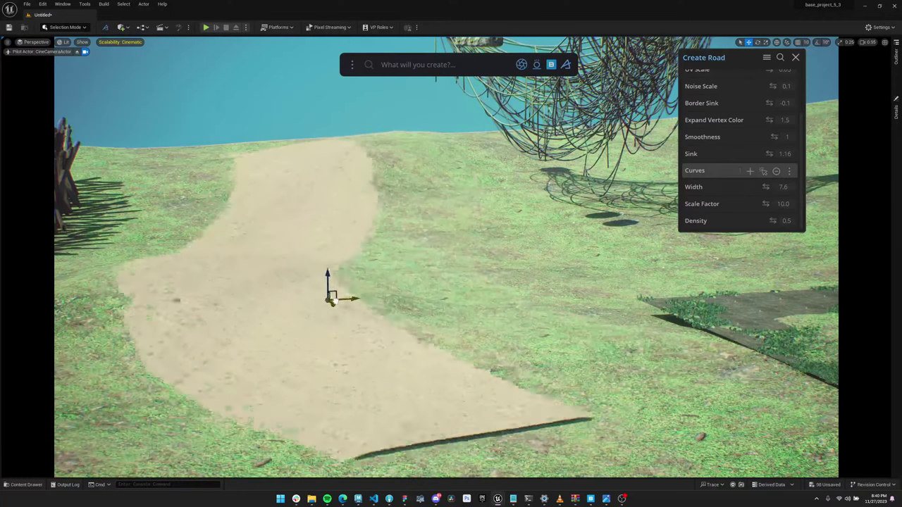
pyautogui.moveTo(334, 301); pyautogui.dragTo(543, 397)
# - Rotate and enlarge the road's curve across the terrain, then show the curves and view them from around
pyautogui.press('f')
pyautogui.press('e')
pyautogui.moveTo(458, 276); pyautogui.dragTo(391, 276)
pyautogui.press('r')
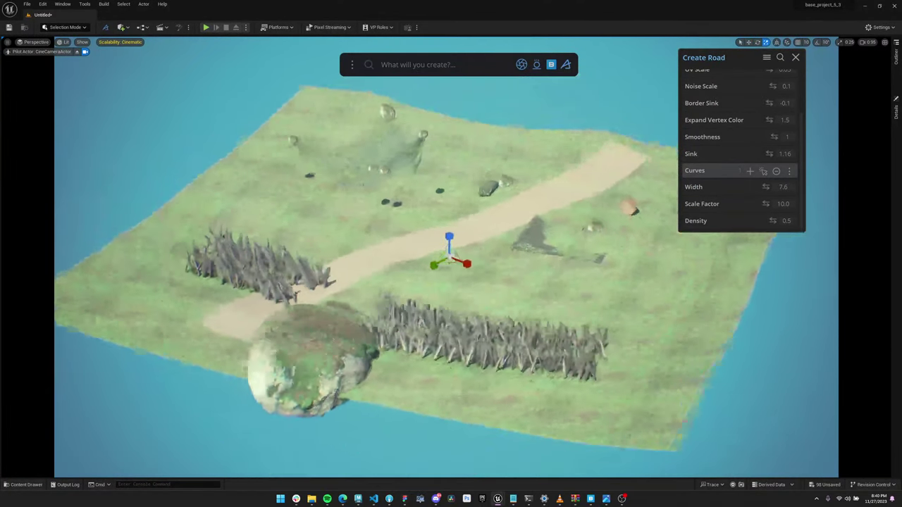
pyautogui.keyDown('alt'); pyautogui.moveTo(423, 295); pyautogui.dragTo(468, 313); pyautogui.keyUp('alt')
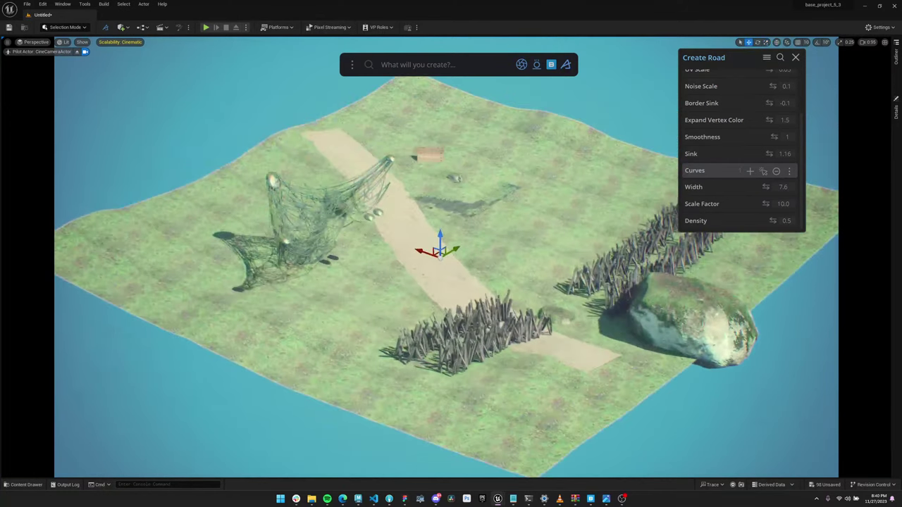
pyautogui.press('g')
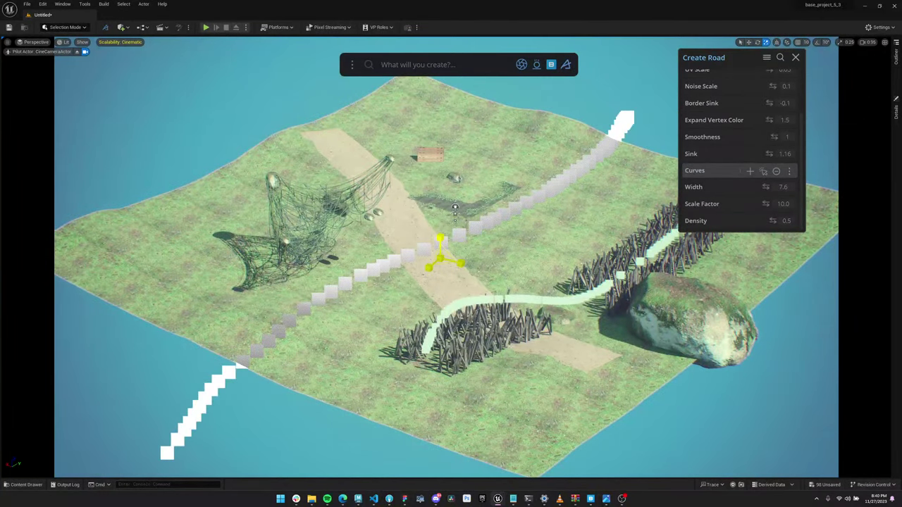
pyautogui.keyDown('alt'); pyautogui.moveTo(444, 258); pyautogui.dragTo(412, 218); pyautogui.keyUp('alt')
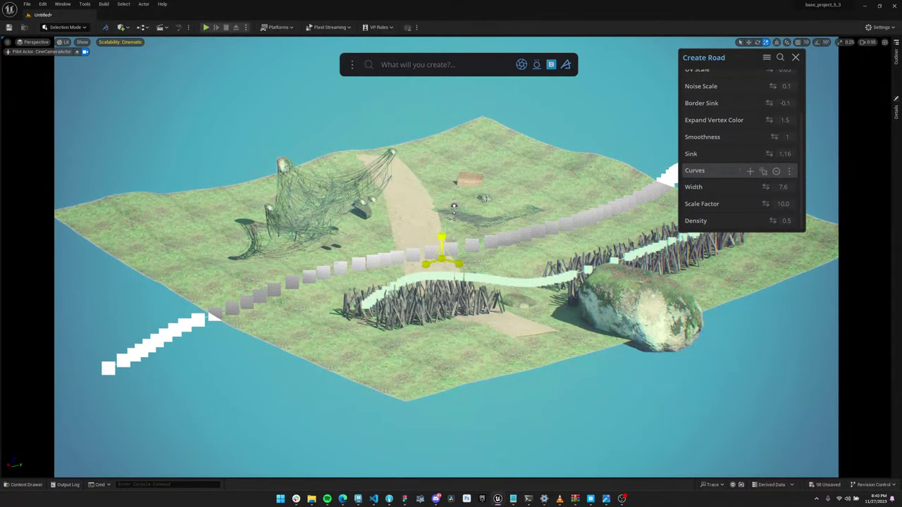
# - Inspect the road close up, then switch to the YouTube Studio live page in the browser and maximize its window
pyautogui.keyDown('alt'); pyautogui.moveTo(442, 258); pyautogui.dragTo(486, 274); pyautogui.keyUp('alt')
pyautogui.press('e')
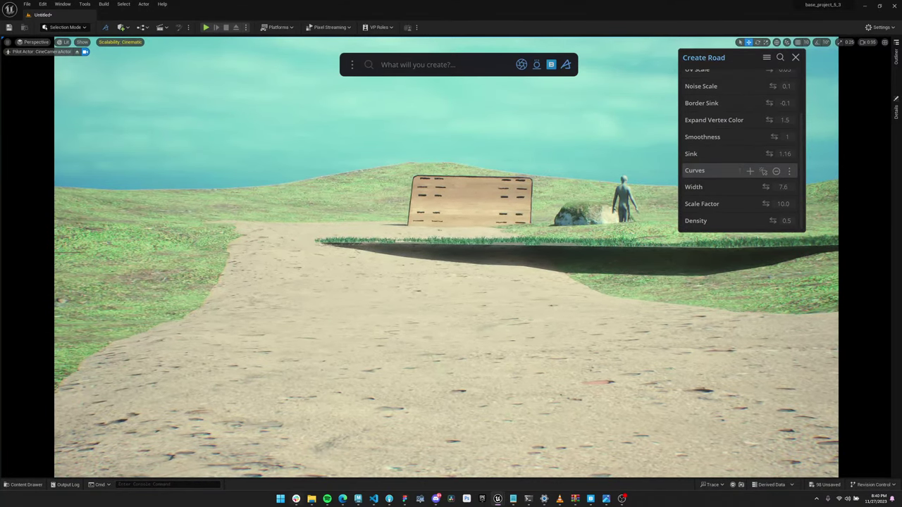
pyautogui.click(342, 499)
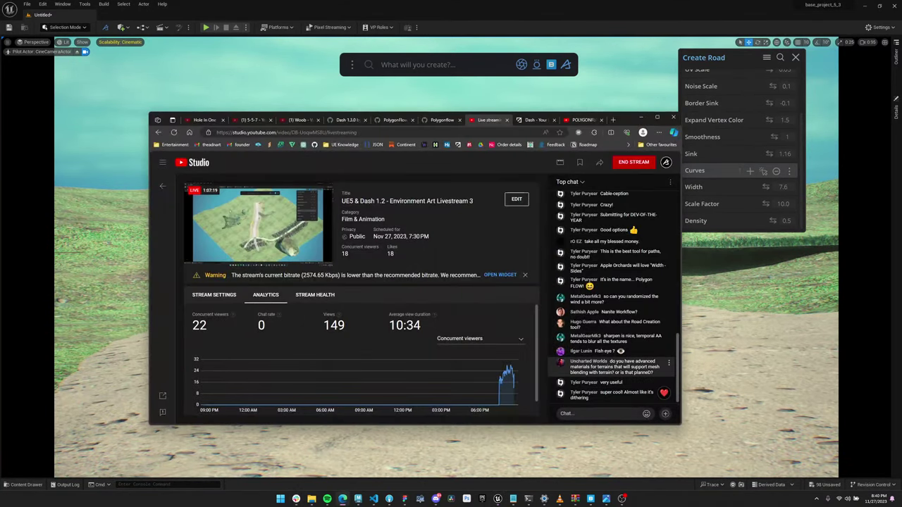
pyautogui.hotkey('alt', 'Tab')
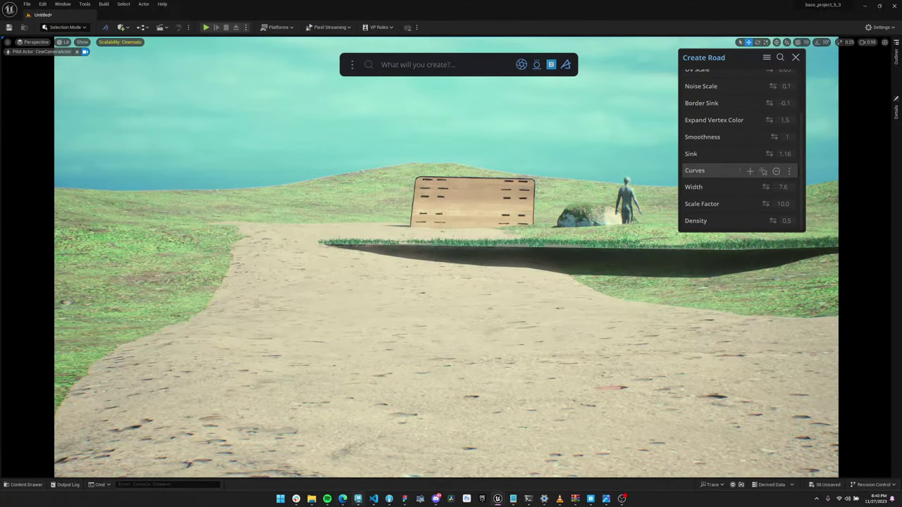
pyautogui.click(342, 498)
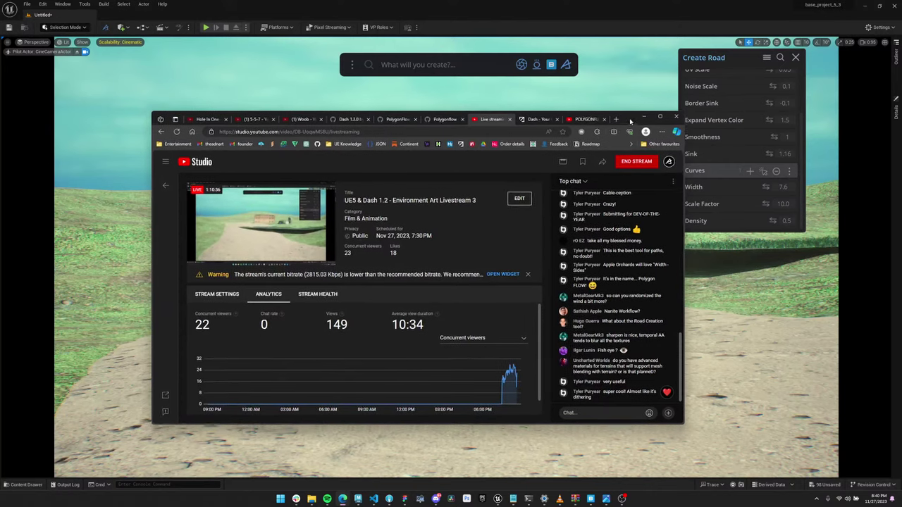
pyautogui.doubleClick(630, 121)
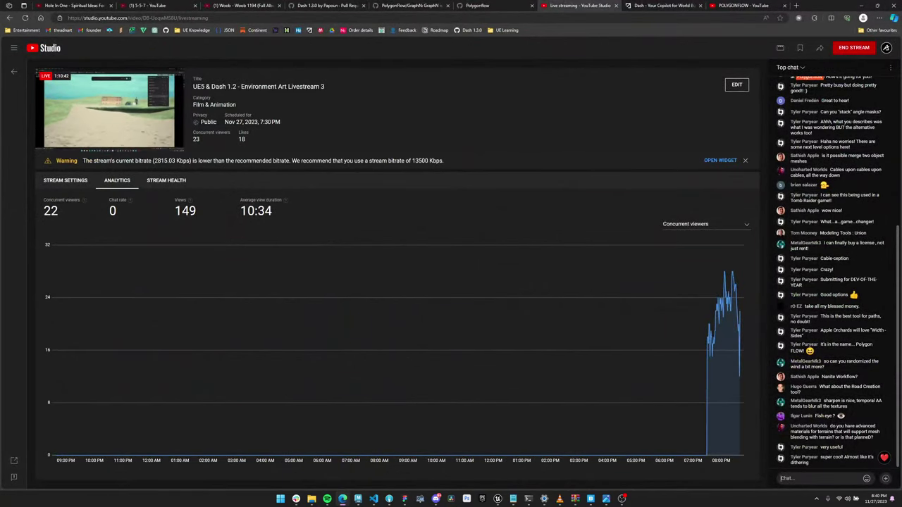
# - Look over the Dash Product Roadmap page and select its web address, then go back to the POLYGONFLOW YouTube page
pyautogui.click(782, 5)
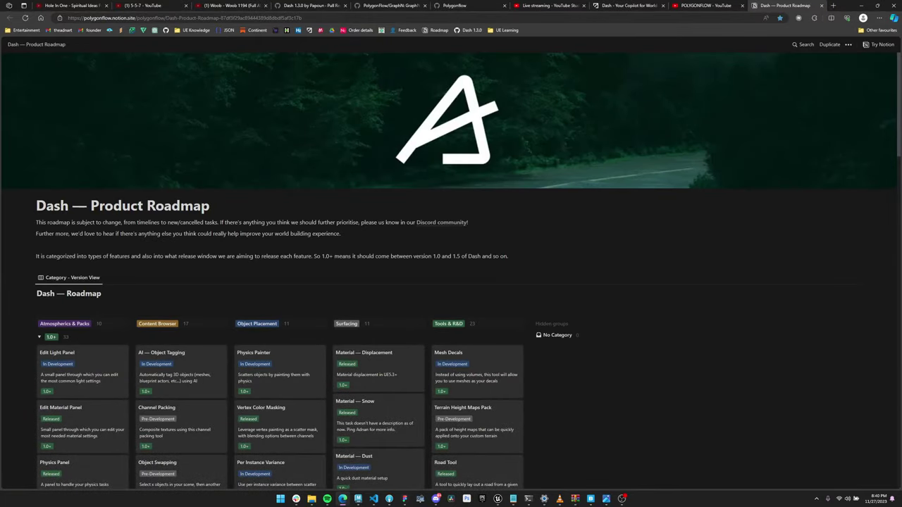
pyautogui.scroll(-2, 451, 317)
pyautogui.scroll(1, 450, 317)
pyautogui.click(338, 19)
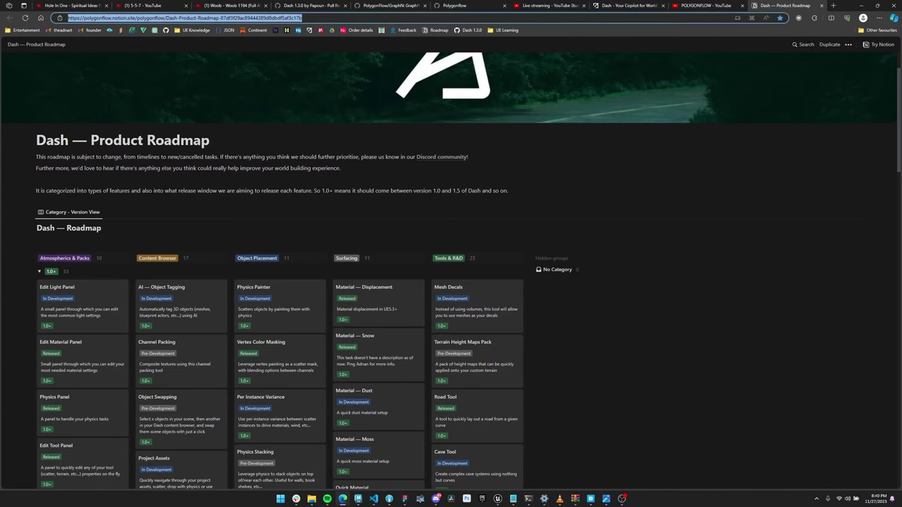
pyautogui.hotkey('ctrl', 'shift', 'Tab')
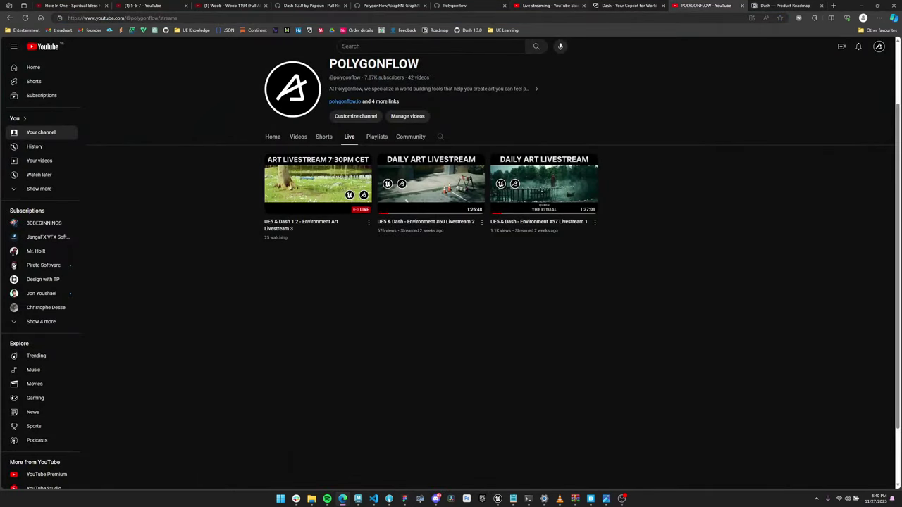
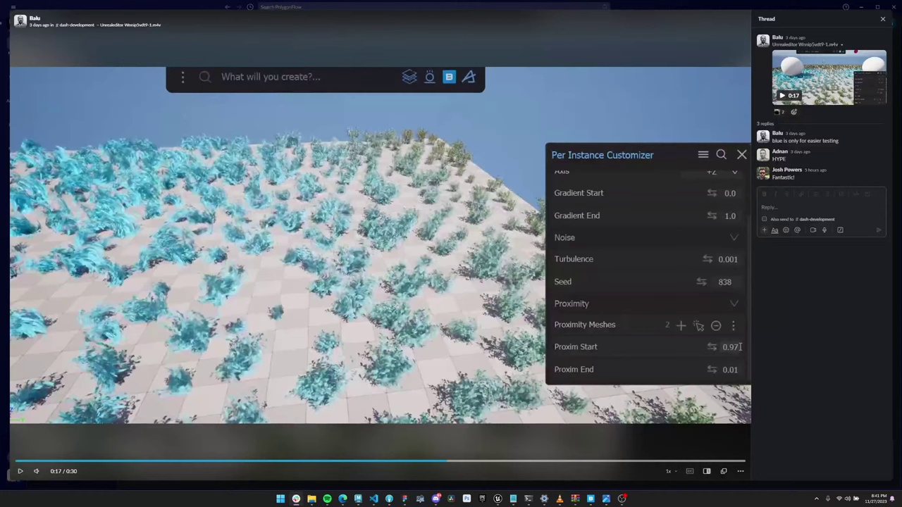
# - Replay the noise scale video in Slack's dash-development channel, then highlight Normalize scale in the browser's Dash 1.3.0 pull request
pyautogui.press('Escape')
pyautogui.scroll(-6, 507, 236)
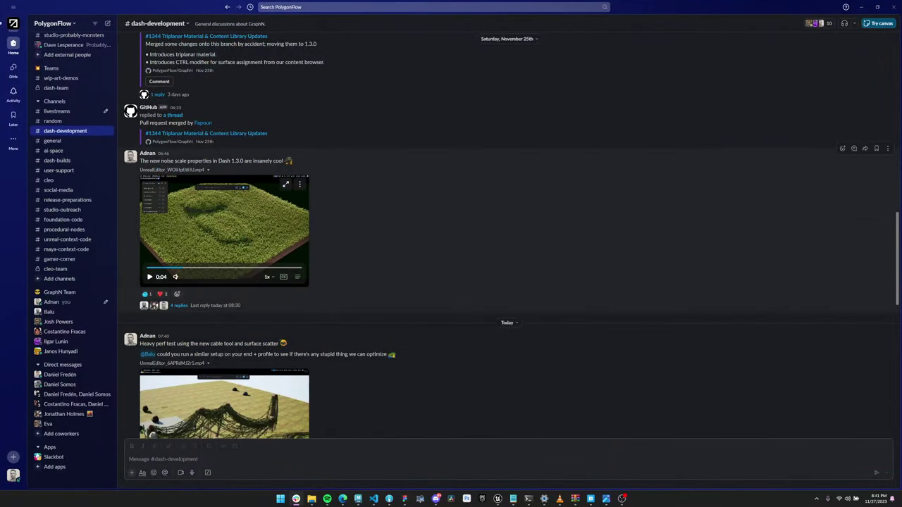
pyautogui.click(285, 184)
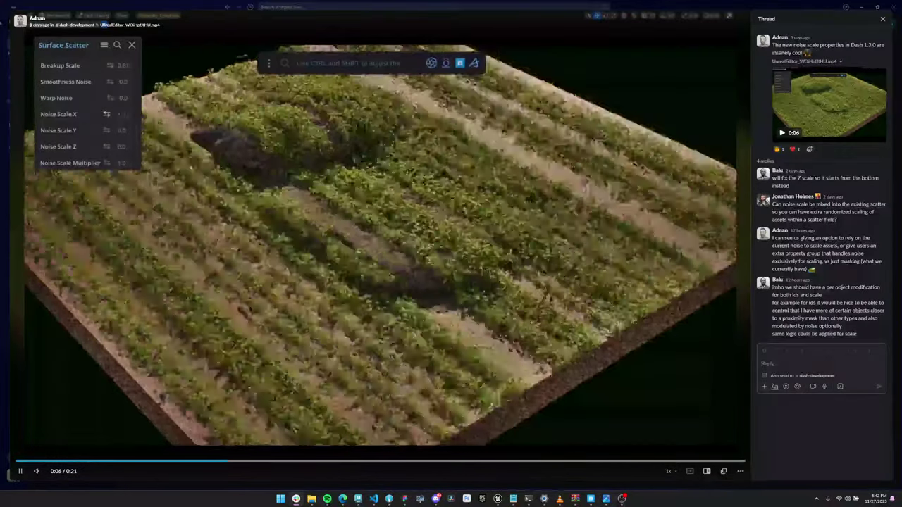
pyautogui.click(21, 461)
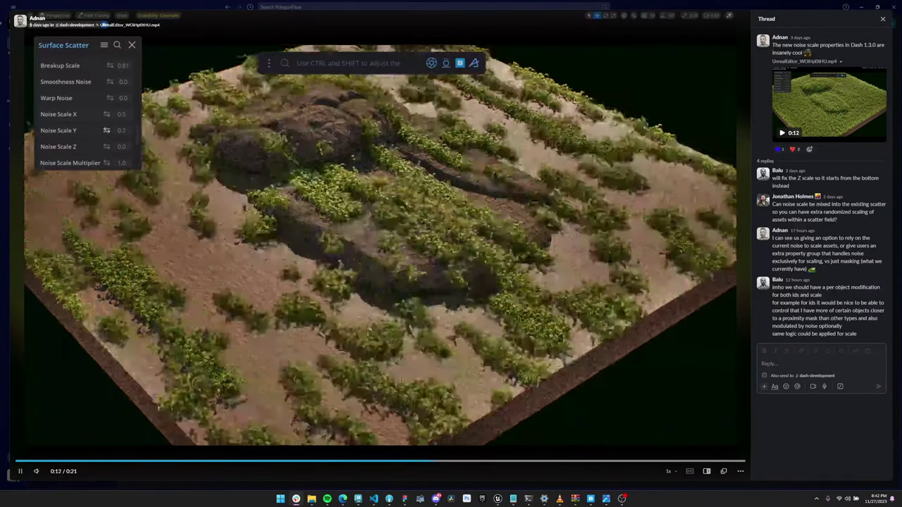
pyautogui.press('space')
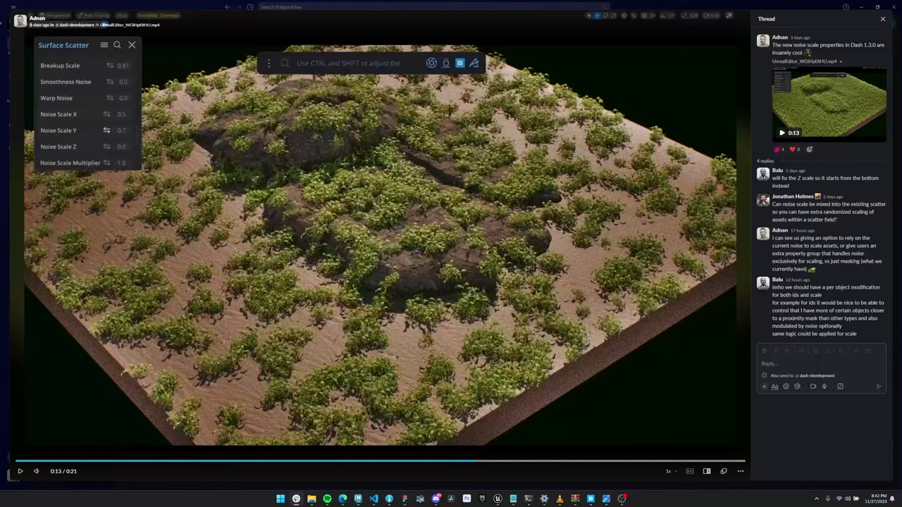
pyautogui.hotkey('alt', 'Tab')
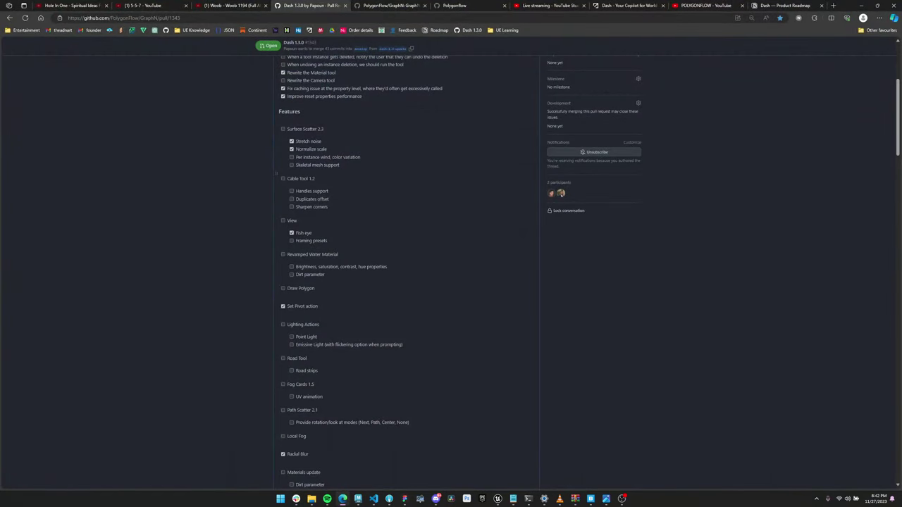
pyautogui.tripleClick(306, 149)
# - Switch to Unreal Engine, open the Surface Scatter tool, show its Scale Mode options and place its panel clear of the mannequin
pyautogui.moveTo(497, 499)
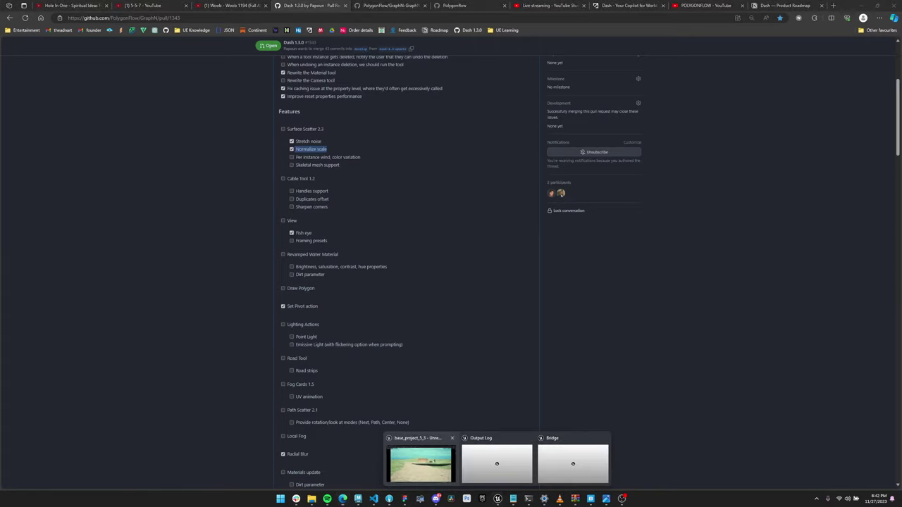
pyautogui.click(421, 463)
pyautogui.moveTo(430, 338); pyautogui.dragTo(515, 310, button='right')
pyautogui.press('w')
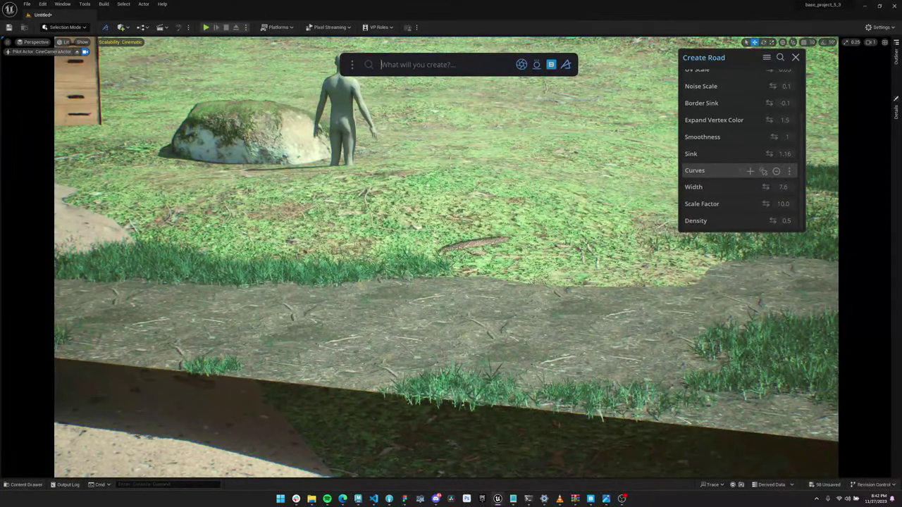
pyautogui.write('surfa')
pyautogui.press('Return')
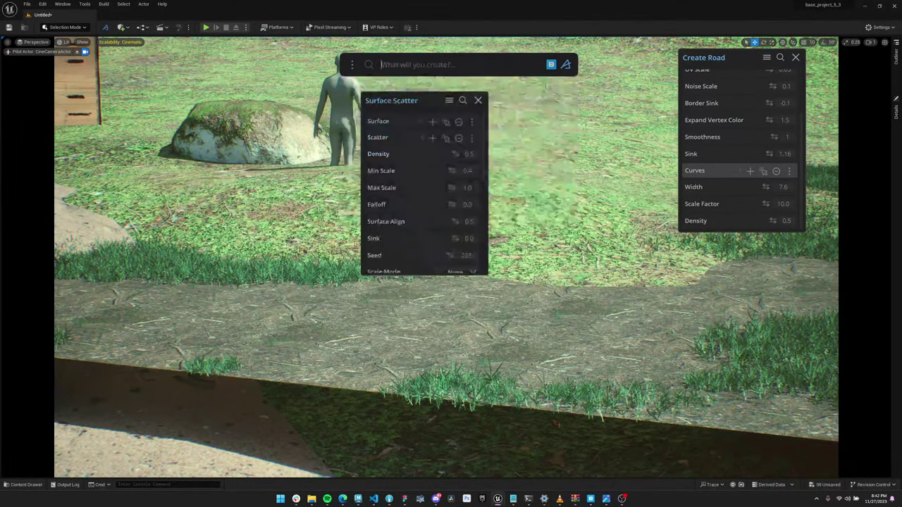
pyautogui.scroll(-4, 437, 190)
pyautogui.click(458, 188)
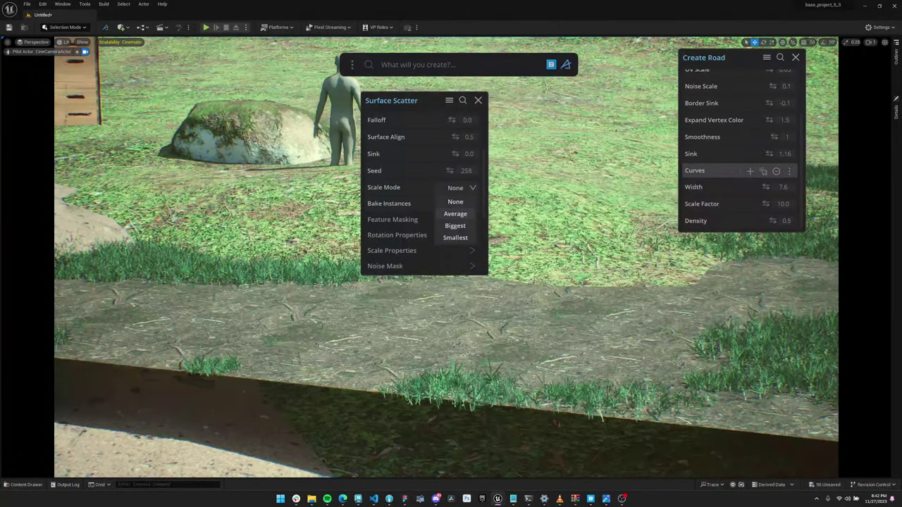
pyautogui.moveTo(405, 100); pyautogui.dragTo(148, 109)
pyautogui.scroll(-1, 310, 225)
# - Duplicate the mannequin beside the rock to a spot next to it and scale the copy down
pyautogui.click(344, 112)
pyautogui.scroll(-1, 346, 141)
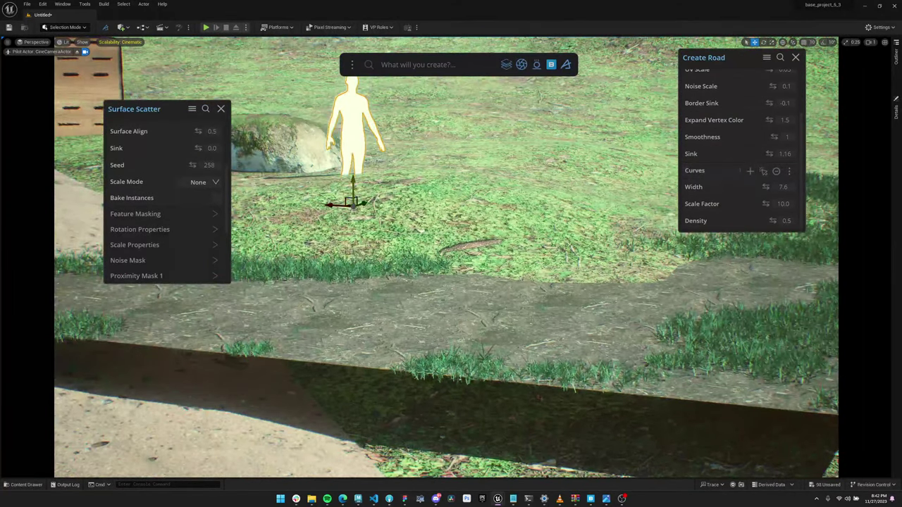
pyautogui.moveTo(352, 182); pyautogui.dragTo(448, 164)
pyautogui.press('r')
pyautogui.moveTo(445, 128); pyautogui.dragTo(427, 141)
pyautogui.press('w')
pyautogui.moveTo(427, 141); pyautogui.dragTo(427, 93, button='middle')
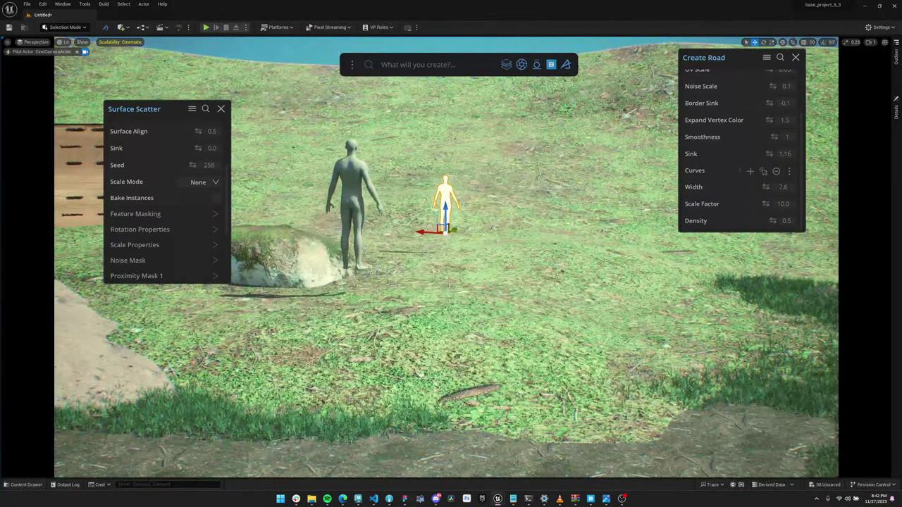
# - Shrink the mannequin by the rock slightly and enlarge its smaller copy a little
pyautogui.click(353, 200)
pyautogui.press('r')
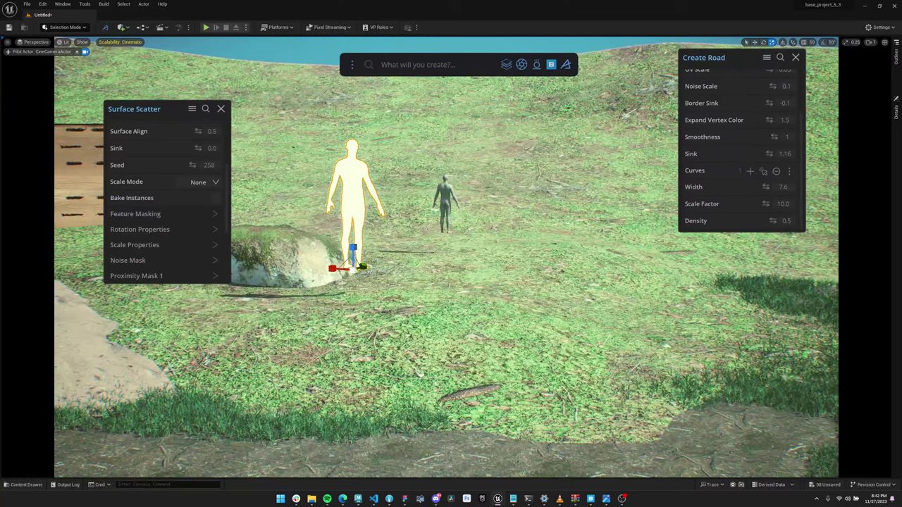
pyautogui.moveTo(353, 269); pyautogui.dragTo(342, 276)
pyautogui.click(445, 199)
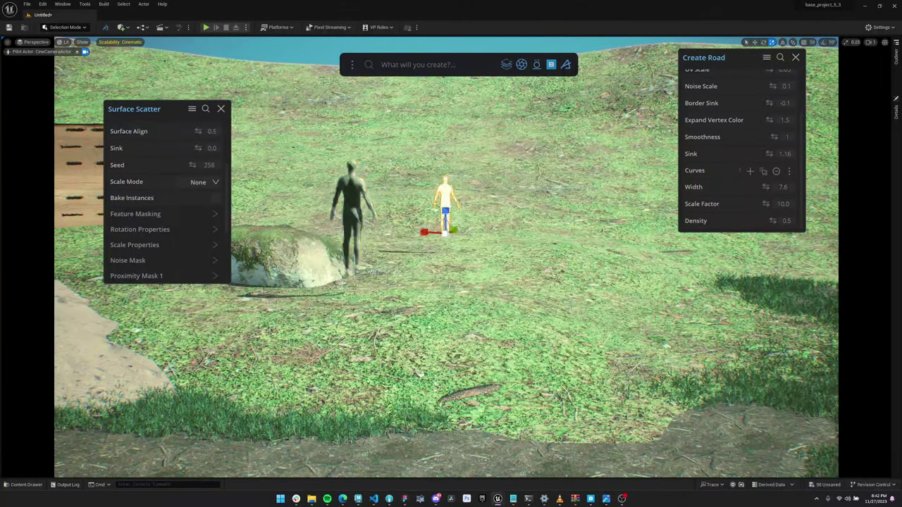
pyautogui.moveTo(444, 232); pyautogui.dragTo(448, 228)
# - Frame the copied mannequin to compare both figures from an angle, and close the Create Road settings
pyautogui.press('w')
pyautogui.moveTo(448, 228); pyautogui.dragTo(449, 282, button='middle')
pyautogui.press('f')
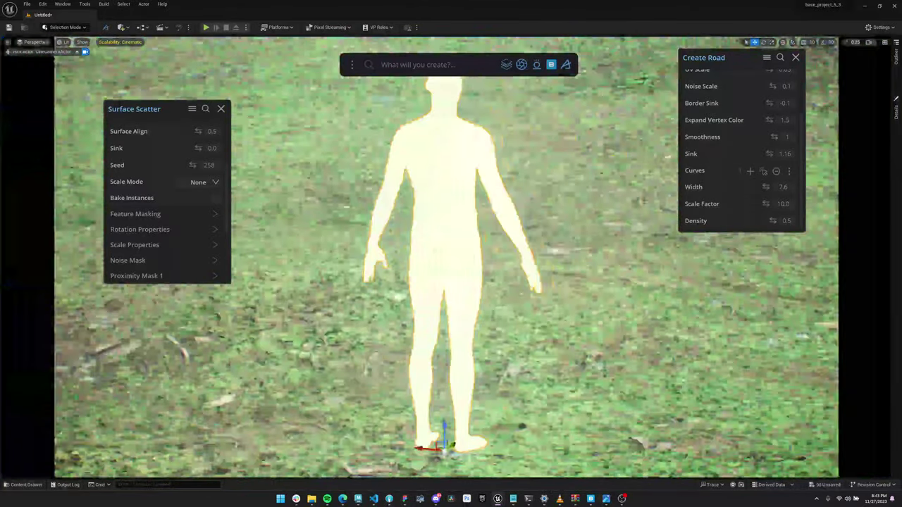
pyautogui.scroll(-4, 448, 258)
pyautogui.moveTo(449, 257); pyautogui.dragTo(409, 265, button='right')
pyautogui.click(795, 58)
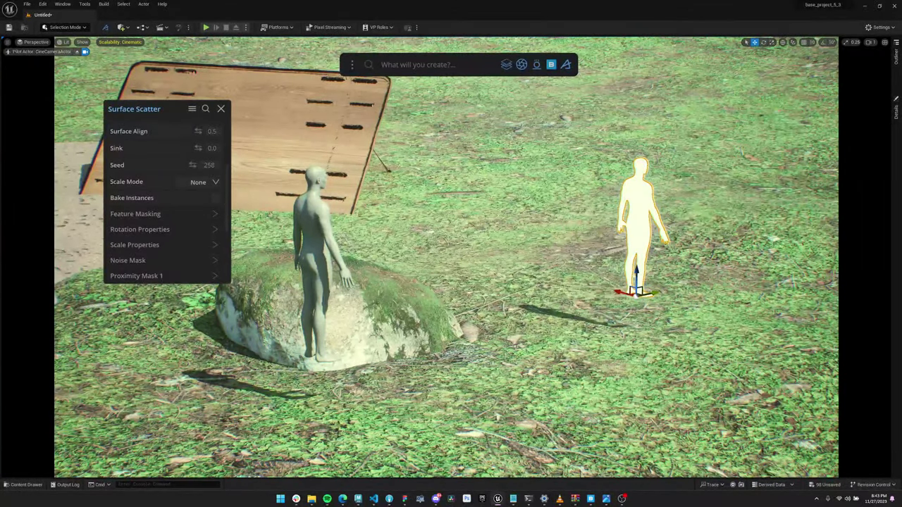
# - Choose None as the Surface Scatter Scale Mode and greatly enlarge the copied mannequin
pyautogui.click(204, 182)
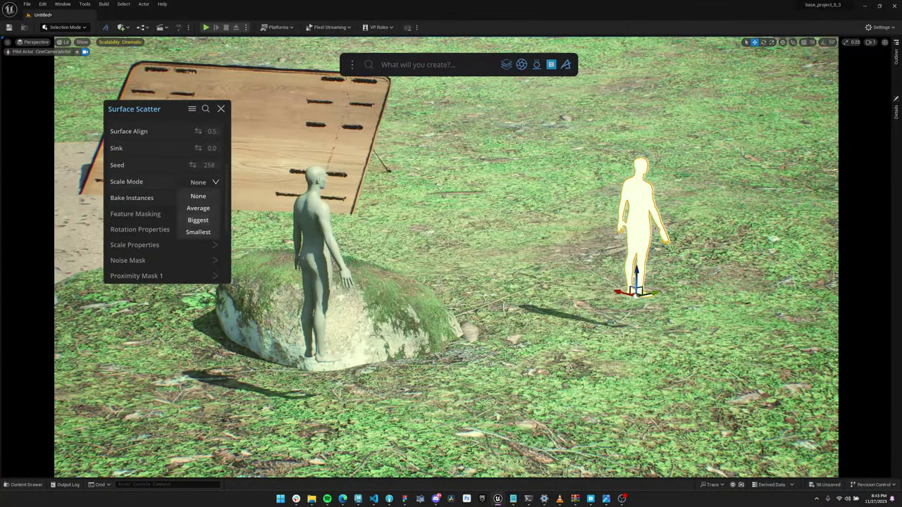
pyautogui.click(198, 196)
pyautogui.press('r')
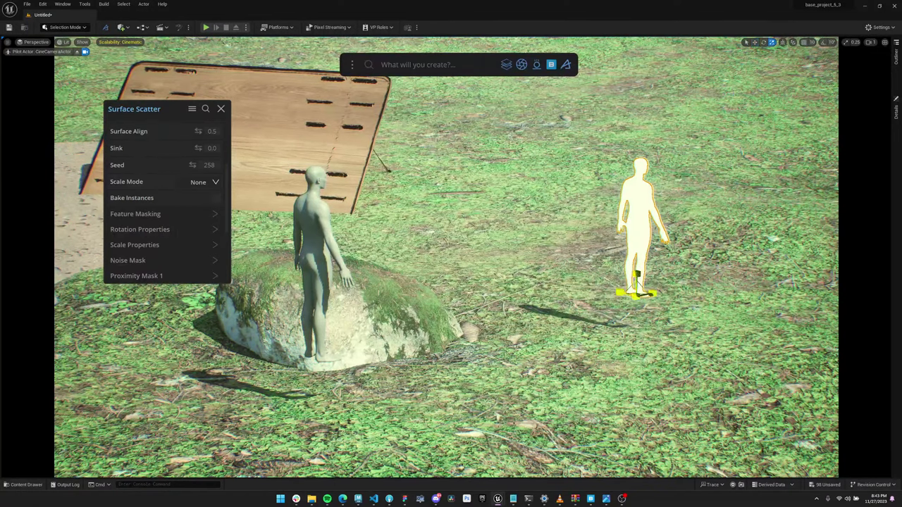
pyautogui.moveTo(636, 295); pyautogui.dragTo(669, 282)
pyautogui.press('w')
# - Enlarge the mannequin by the rock to a giant size and check the Scale Mode options again
pyautogui.click(316, 236)
pyautogui.scroll(-3, 317, 236)
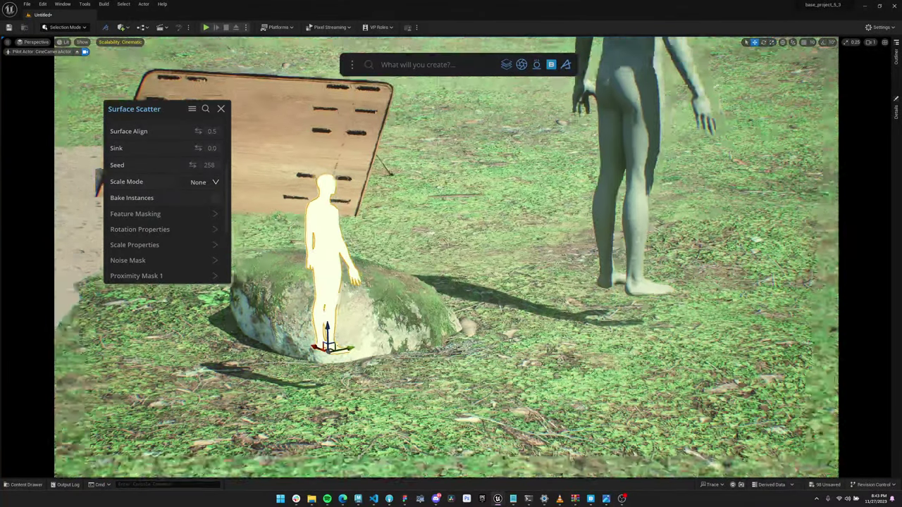
pyautogui.press('r')
pyautogui.moveTo(349, 332); pyautogui.dragTo(384, 308)
pyautogui.press('w')
pyautogui.scroll(-2, 446, 257)
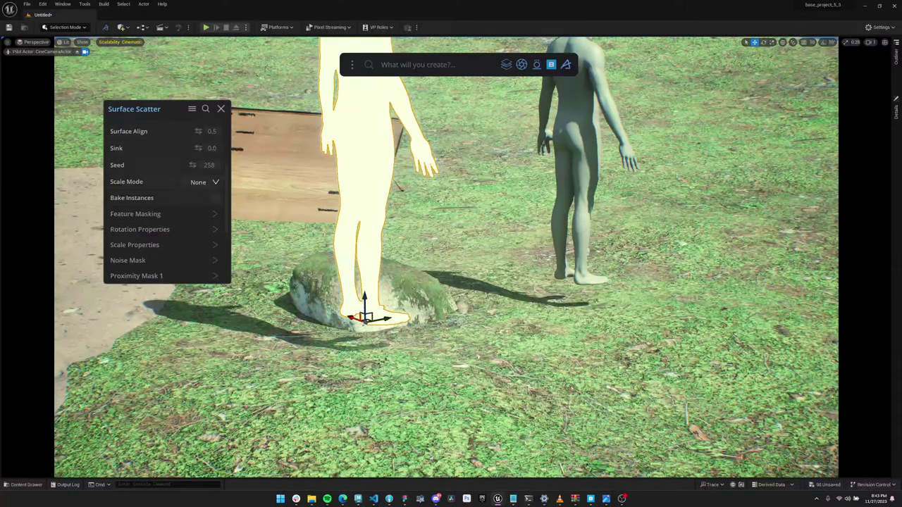
pyautogui.click(206, 182)
pyautogui.click(206, 183)
# - Switch to the Dash 1.3.0 pull request and review the per instance wind, color variation and skeletal mesh support items
pyautogui.click(342, 499)
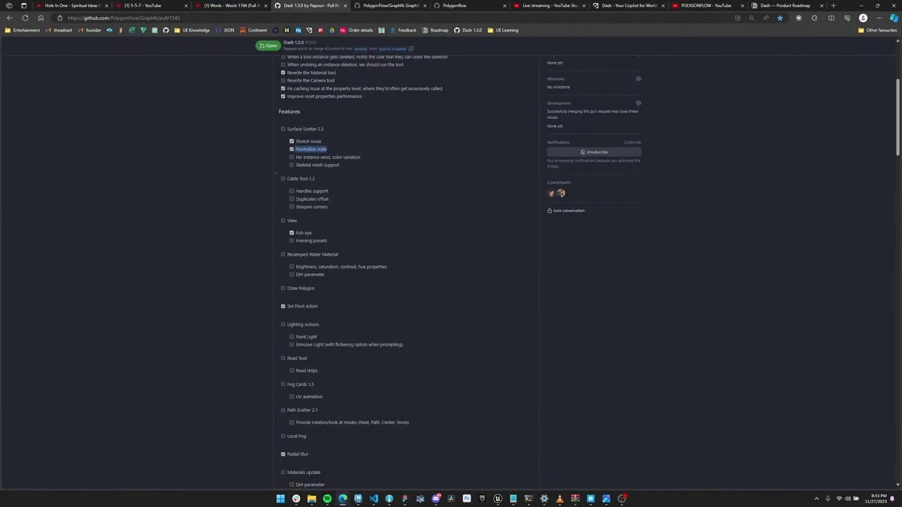
pyautogui.tripleClick(312, 157)
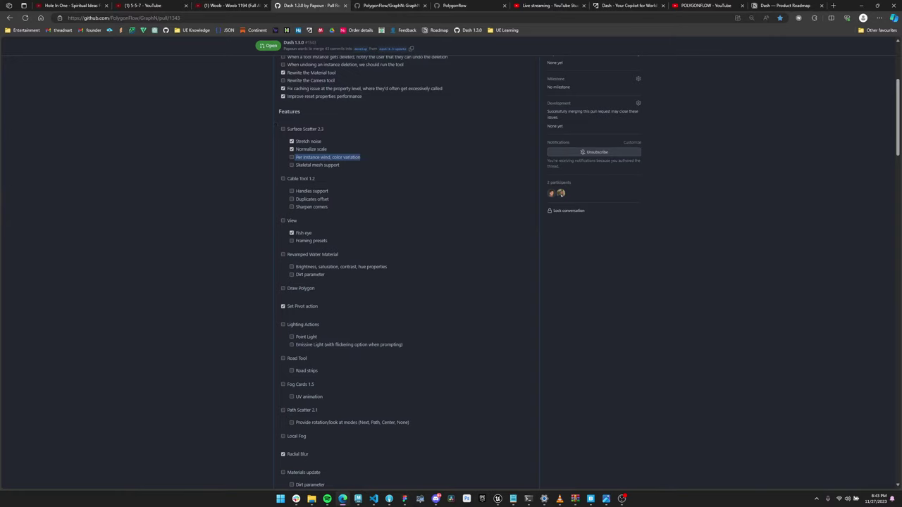
pyautogui.click(318, 164)
pyautogui.doubleClick(318, 165)
pyautogui.scroll(-2, 317, 165)
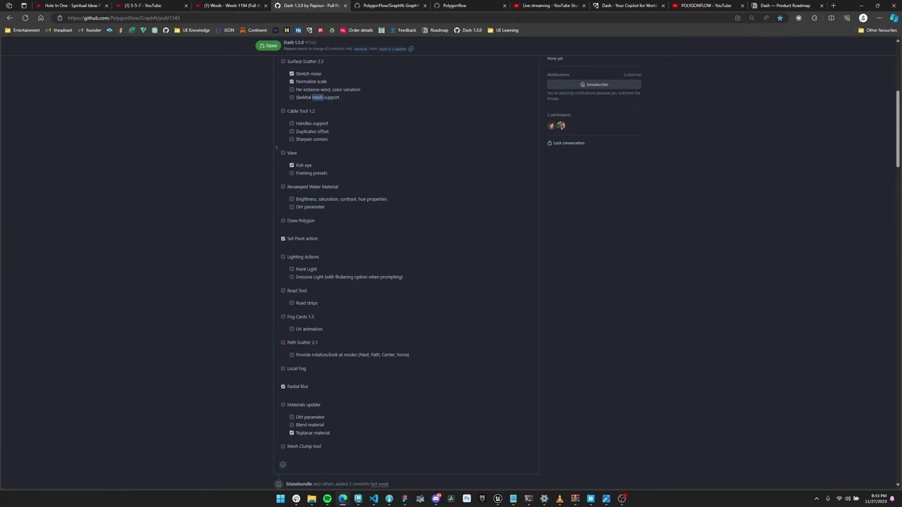
# - Review the Cable Tool 1.2, Set Pivot action and Road strips items in the pull request's feature list
pyautogui.moveTo(301, 111); pyautogui.dragTo(330, 132)
pyautogui.click(334, 141)
pyautogui.scroll(-1, 407, 268)
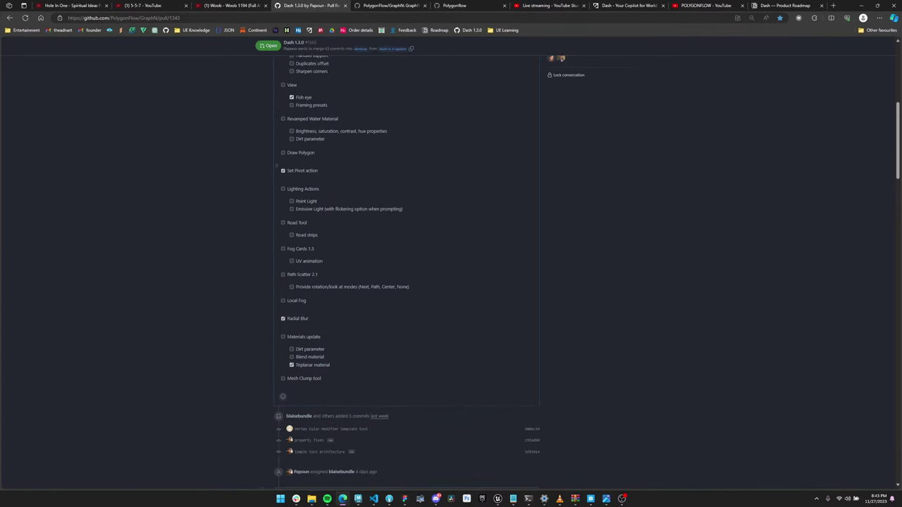
pyautogui.doubleClick(303, 171)
pyautogui.doubleClick(313, 236)
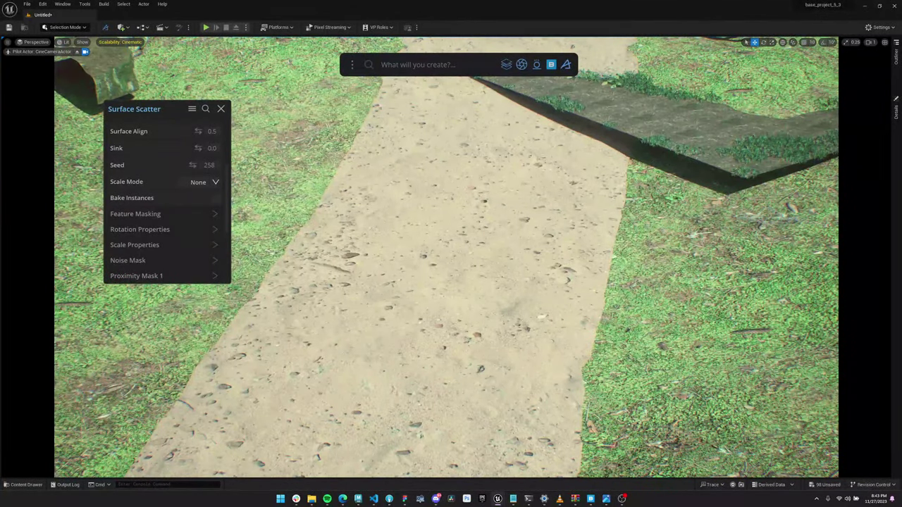
# - Close the Surface Scatter settings in Unreal Engine and view the road surface
pyautogui.click(221, 109)
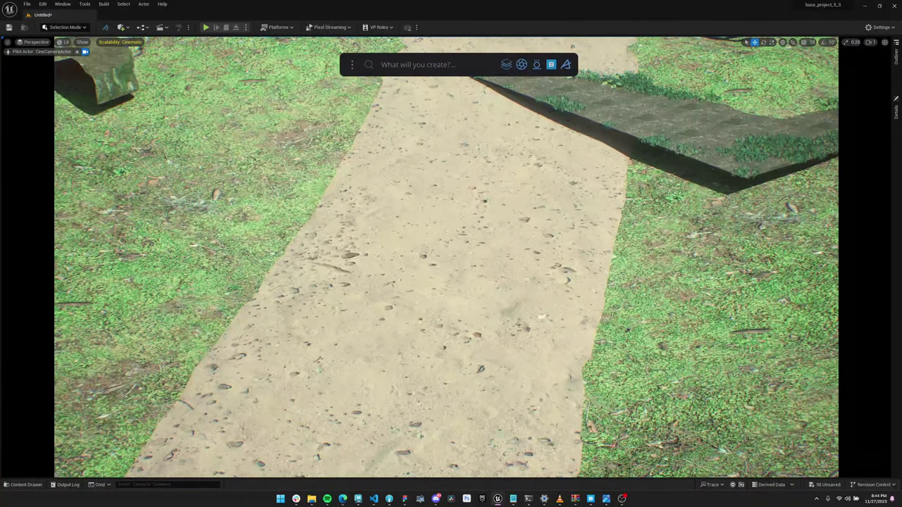
pyautogui.scroll(-3, 446, 257)
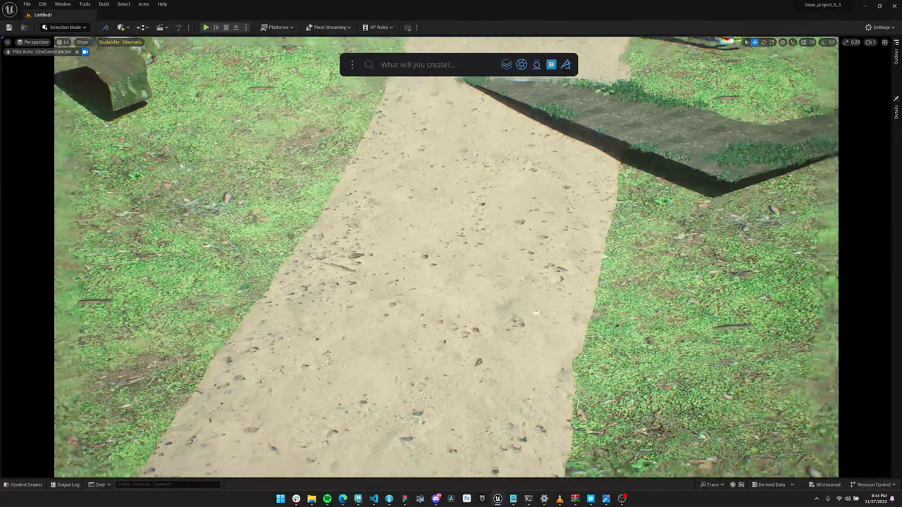
# - Move the lower hanging rock of the cable net toward the road and examine the stretched cables from several angles
pyautogui.moveTo(446, 257); pyautogui.dragTo(591, 317, button='right')
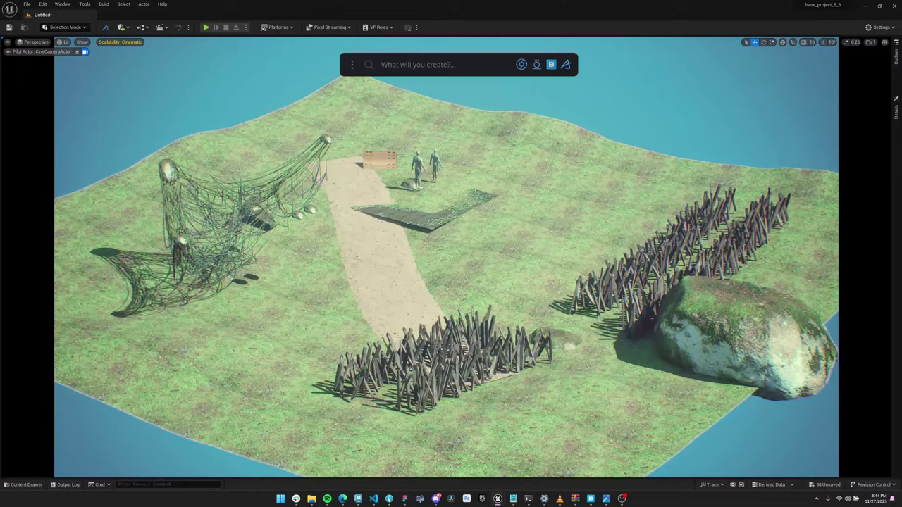
pyautogui.click(182, 241)
pyautogui.moveTo(182, 242); pyautogui.dragTo(302, 224)
pyautogui.press('f')
pyautogui.press('Escape')
pyautogui.scroll(-2, 303, 227)
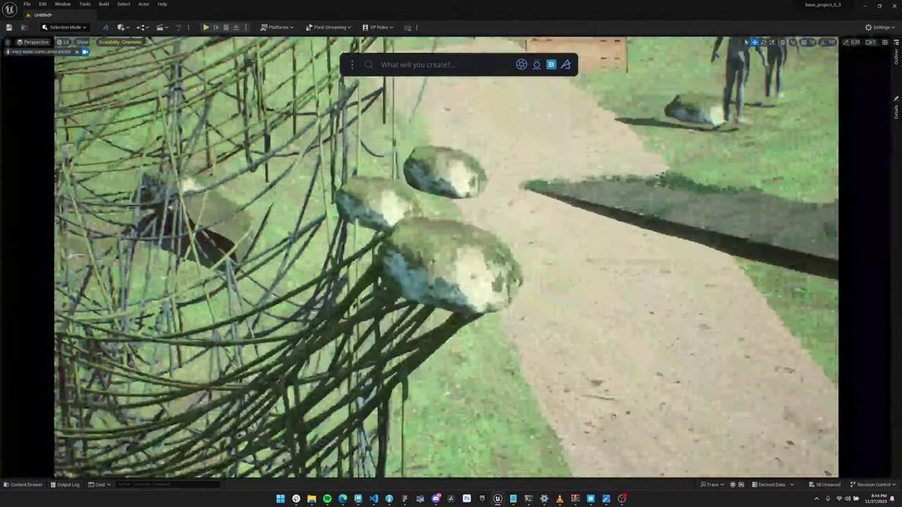
pyautogui.moveTo(303, 227); pyautogui.dragTo(232, 258, button='middle')
pyautogui.press('s')
pyautogui.scroll(-3, 447, 257)
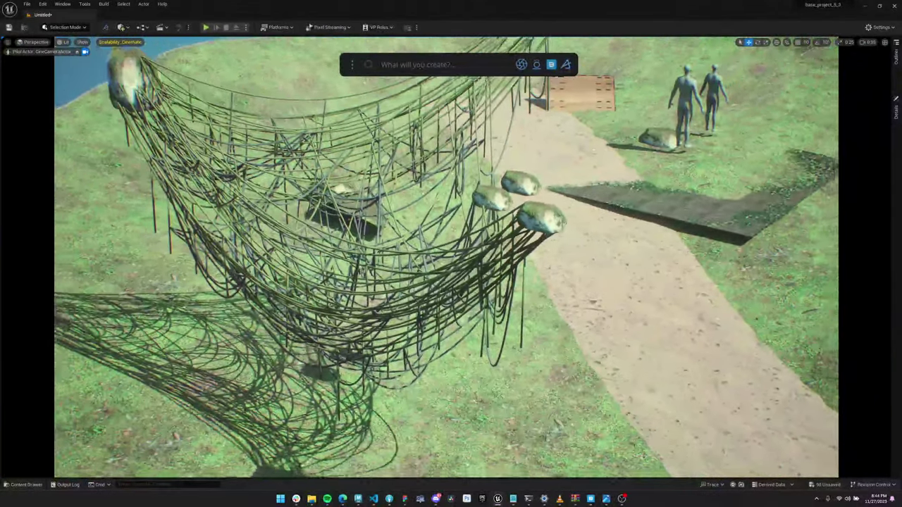
pyautogui.press('a')
pyautogui.moveTo(447, 258); pyautogui.dragTo(503, 193, button='right')
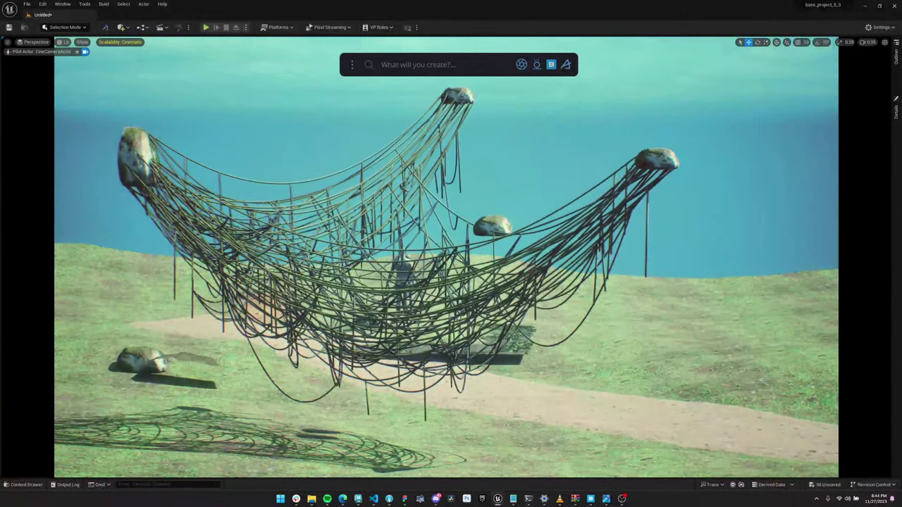
# - Switch to the browser, read the livestream chat in YouTube Studio, and return to the Unreal Engine scene
pyautogui.click(342, 499)
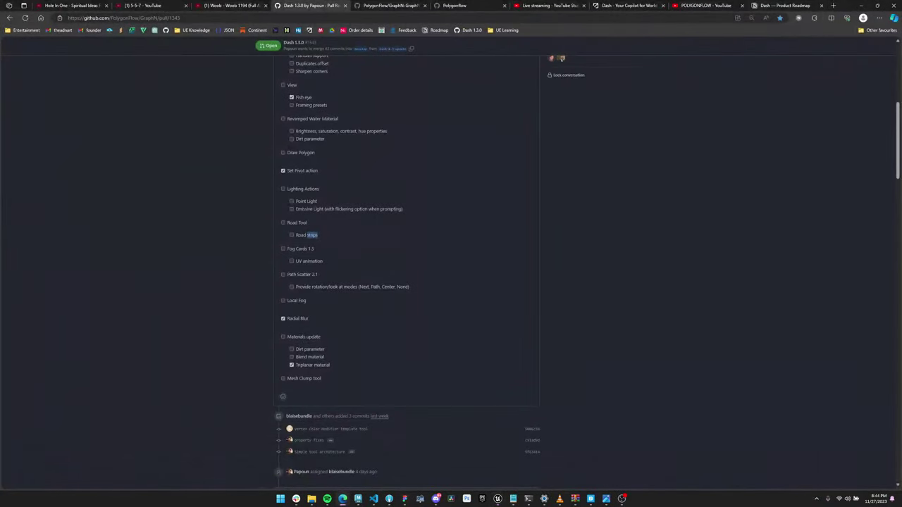
pyautogui.click(550, 5)
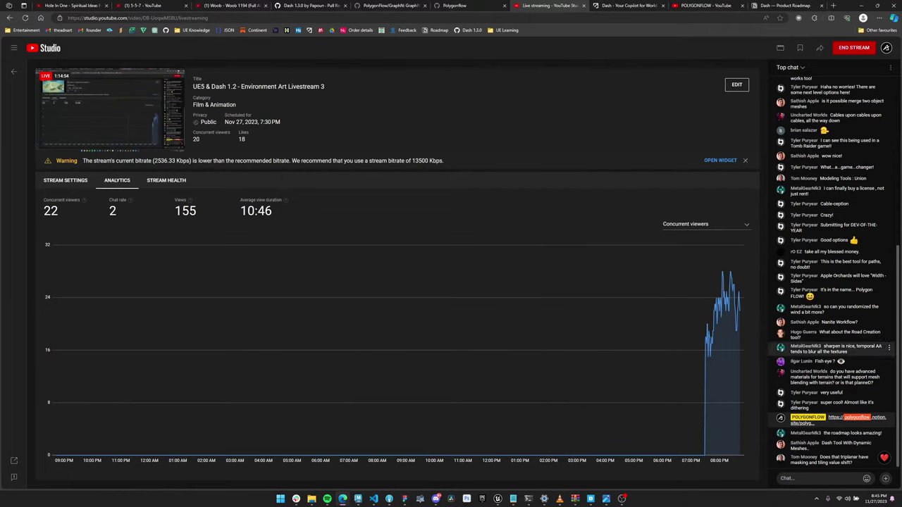
pyautogui.click(862, 5)
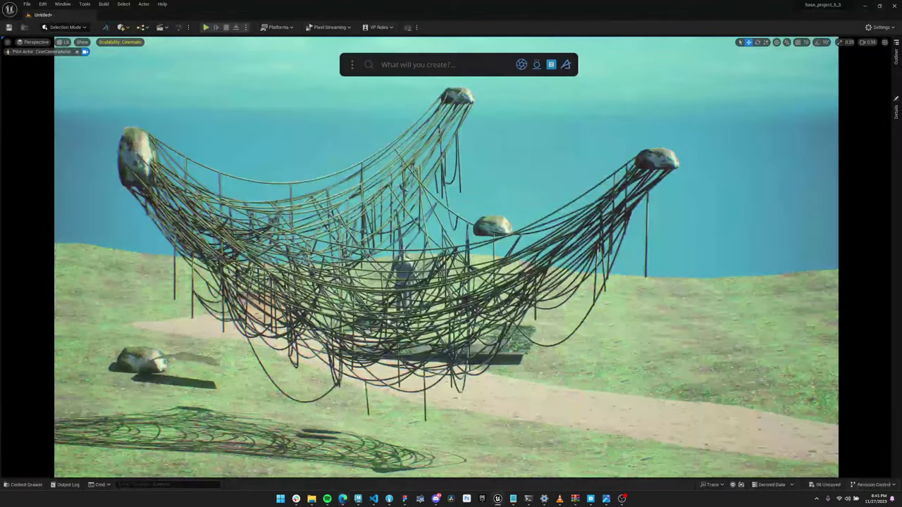
# - Apply the mossy grass surface from the Content Library to the large boulder at the terrain's edge
pyautogui.scroll(-2, 446, 257)
pyautogui.moveTo(446, 257); pyautogui.dragTo(564, 292, button='right')
pyautogui.click(486, 271)
pyautogui.press('f')
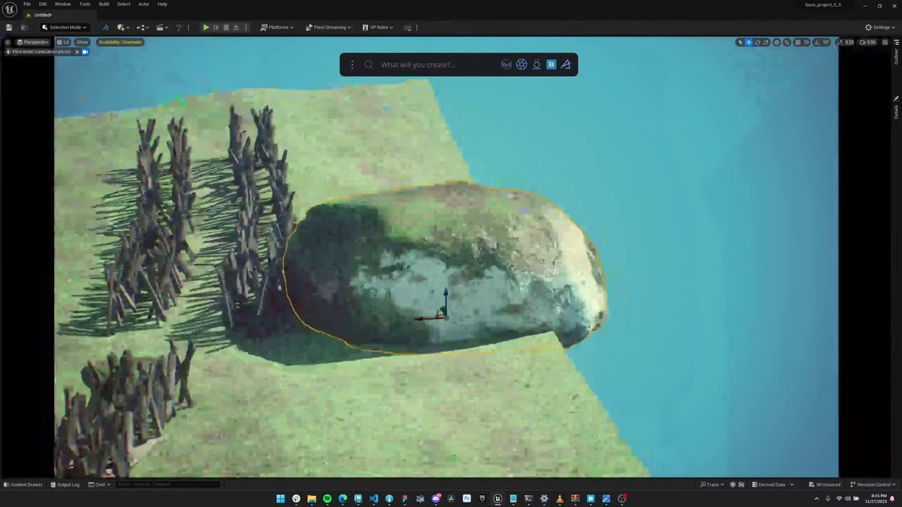
pyautogui.click(550, 64)
pyautogui.moveTo(74, 219); pyautogui.dragTo(383, 264)
pyautogui.click(517, 256)
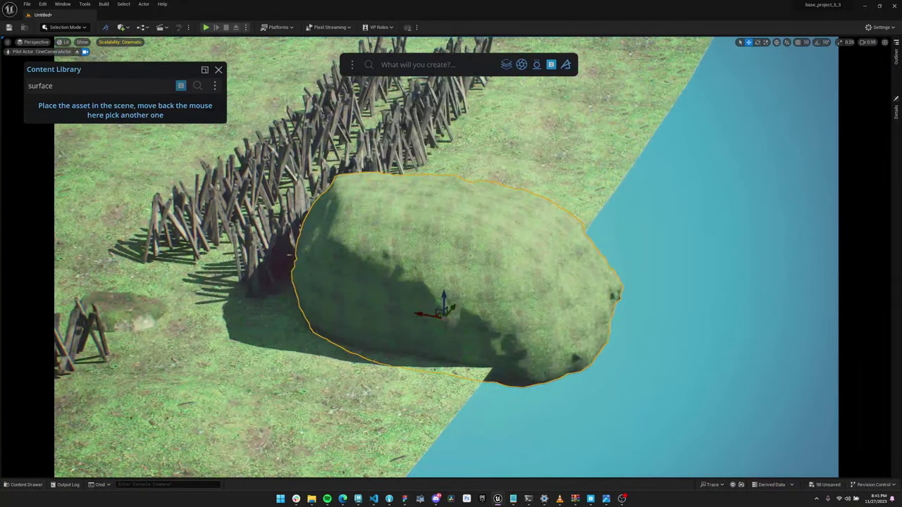
# - Bring up the Edit Material settings for the boulder's grass surface and expand the Triplanar options
pyautogui.moveTo(668, 89); pyautogui.dragTo(732, 69)
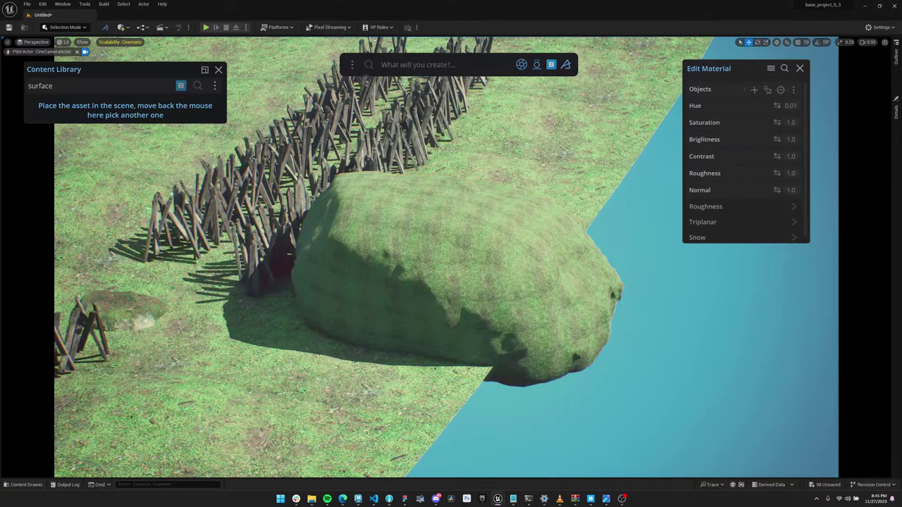
pyautogui.scroll(-2, 745, 162)
pyautogui.click(703, 218)
pyautogui.scroll(-3, 704, 217)
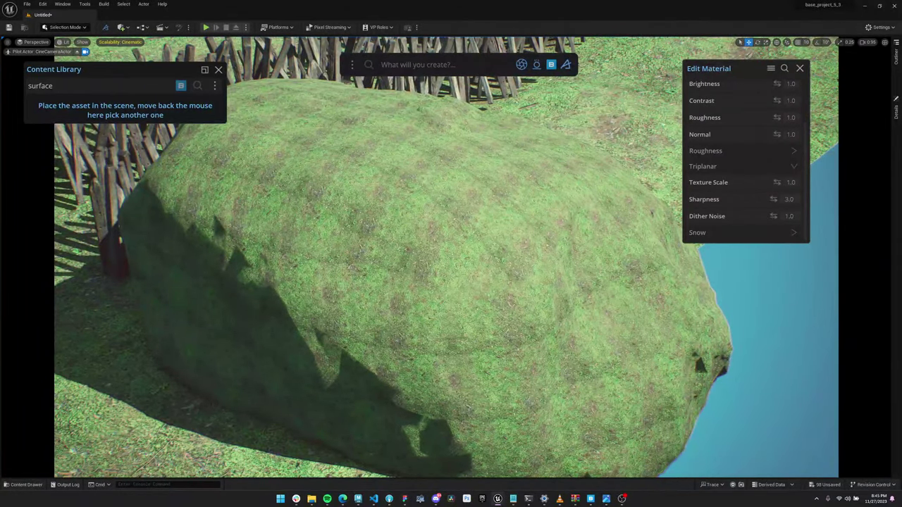
# - Examine up close how the triplanar grass texture blends and tiles across the boulder
pyautogui.press('w')
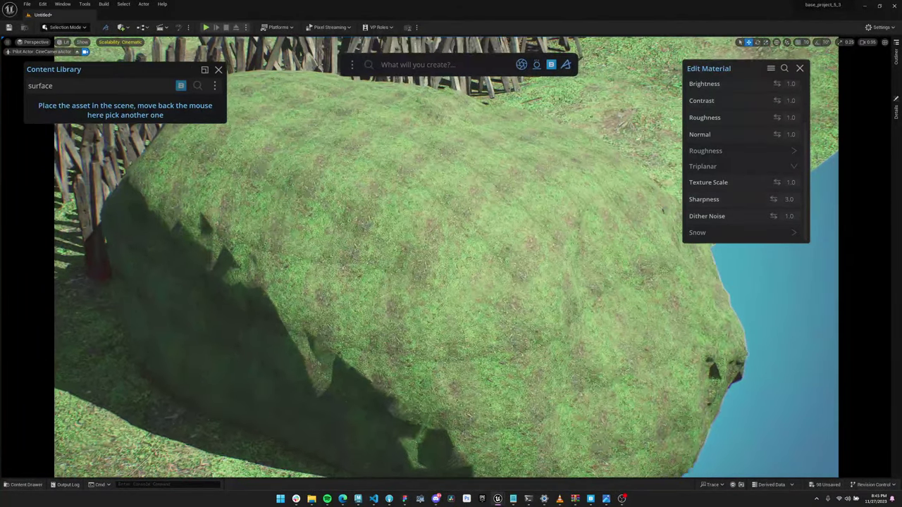
pyautogui.press('w')
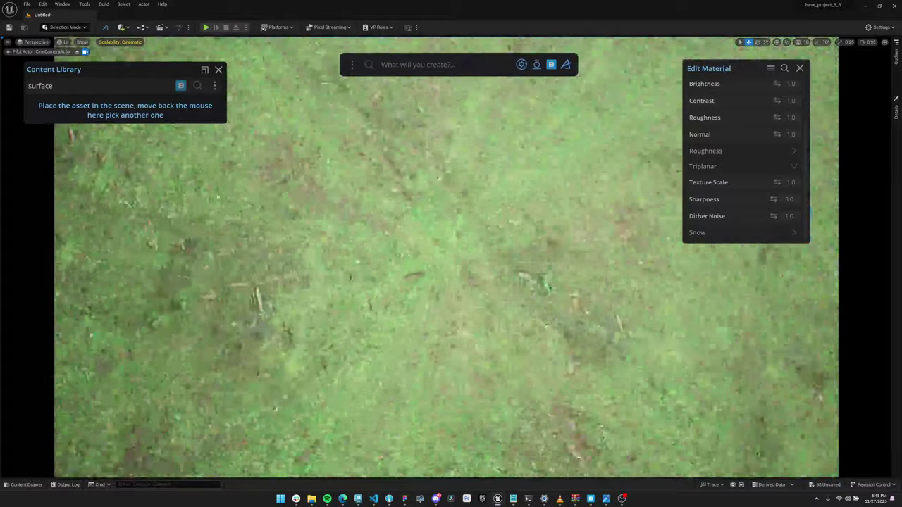
pyautogui.press('w')
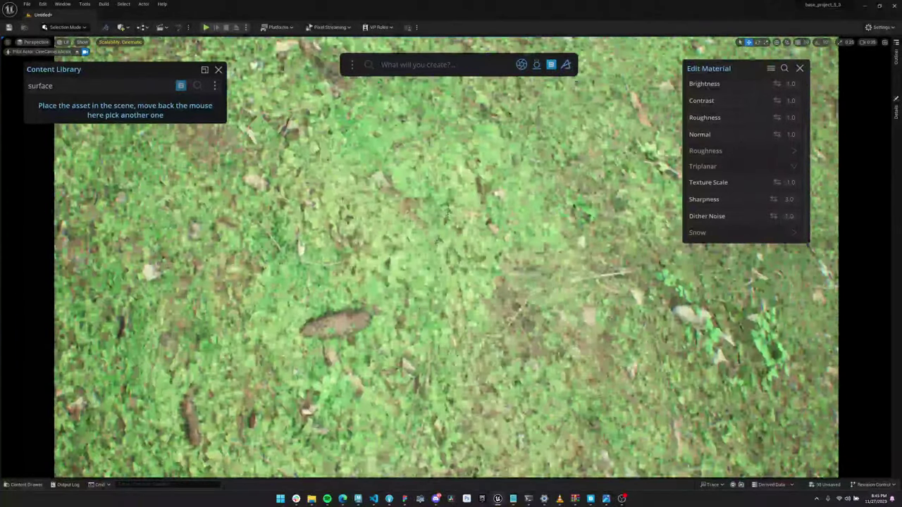
pyautogui.press('s')
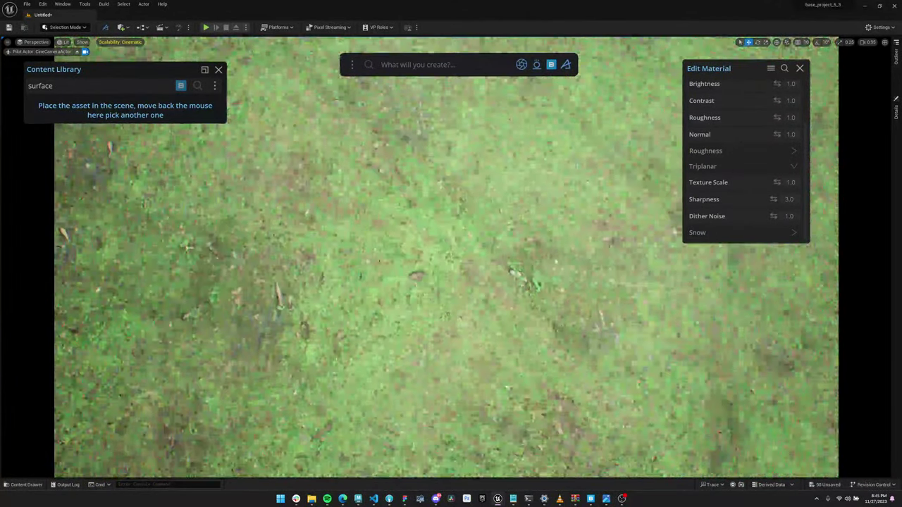
pyautogui.press('d')
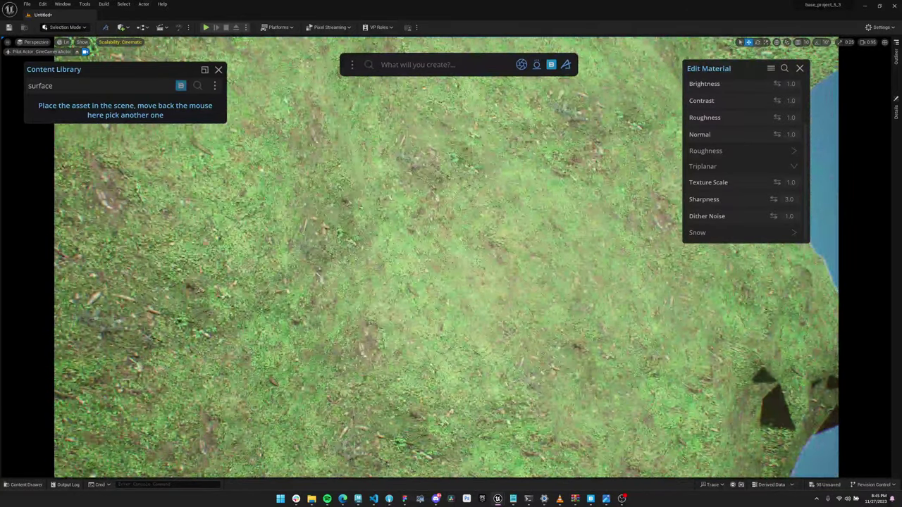
pyautogui.press('e')
pyautogui.press('w')
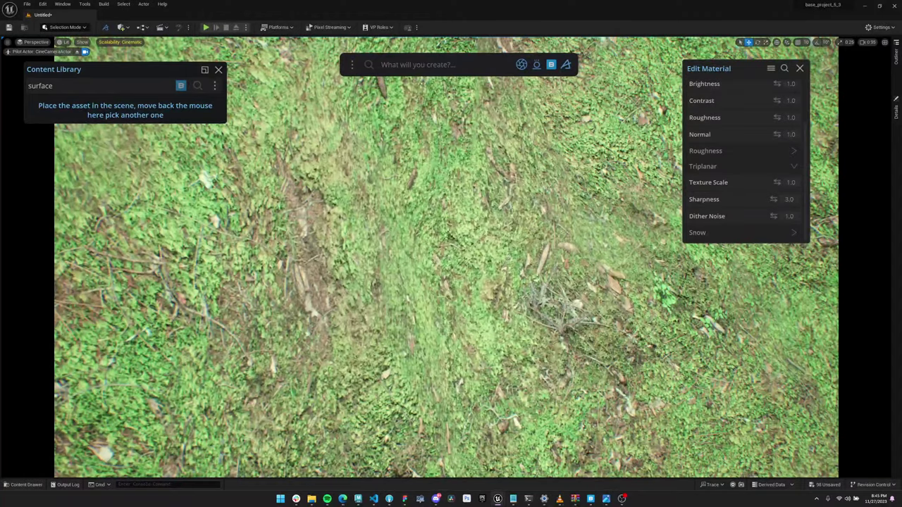
pyautogui.press('s')
pyautogui.press('q')
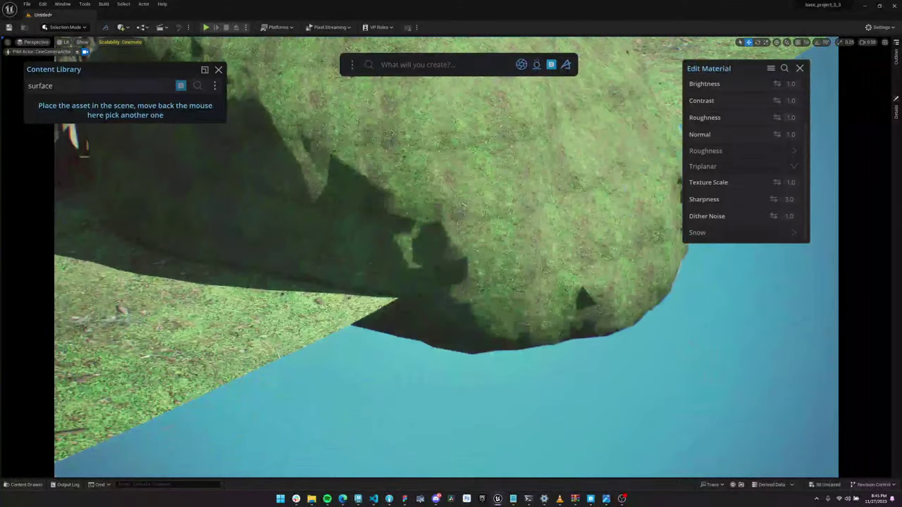
# - Rotate the boulder to test the triplanar projection at a different orientation, and deselect it
pyautogui.press('e')
pyautogui.click(564, 208)
pyautogui.press('e')
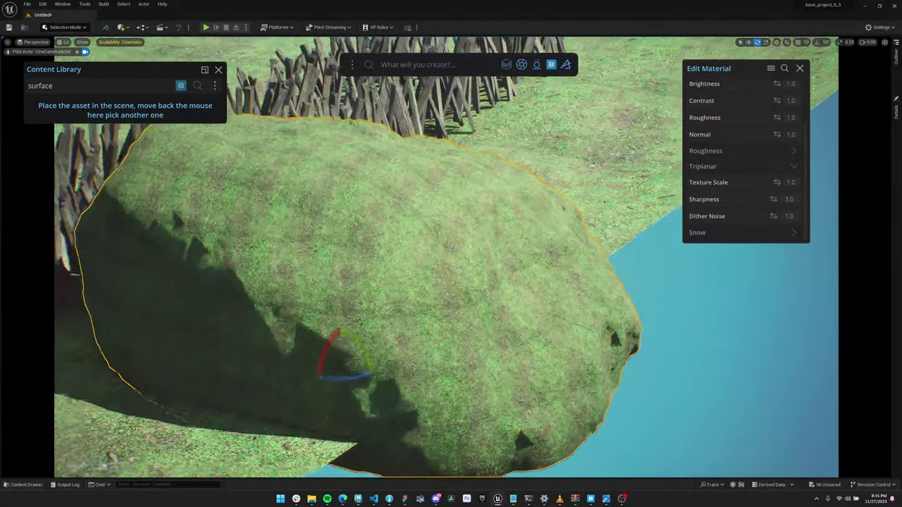
pyautogui.moveTo(363, 345); pyautogui.dragTo(375, 381)
pyautogui.press('w')
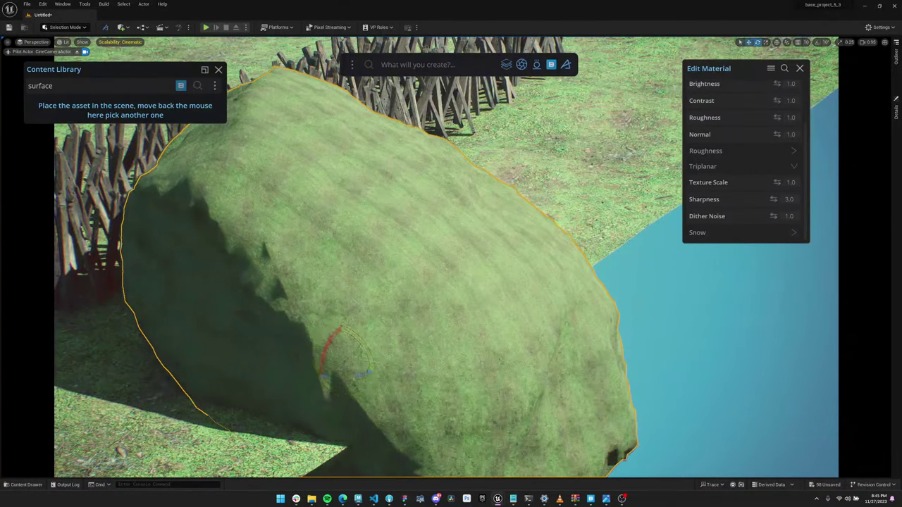
pyautogui.moveTo(375, 381); pyautogui.dragTo(386, 461, button='right')
pyautogui.press('Escape')
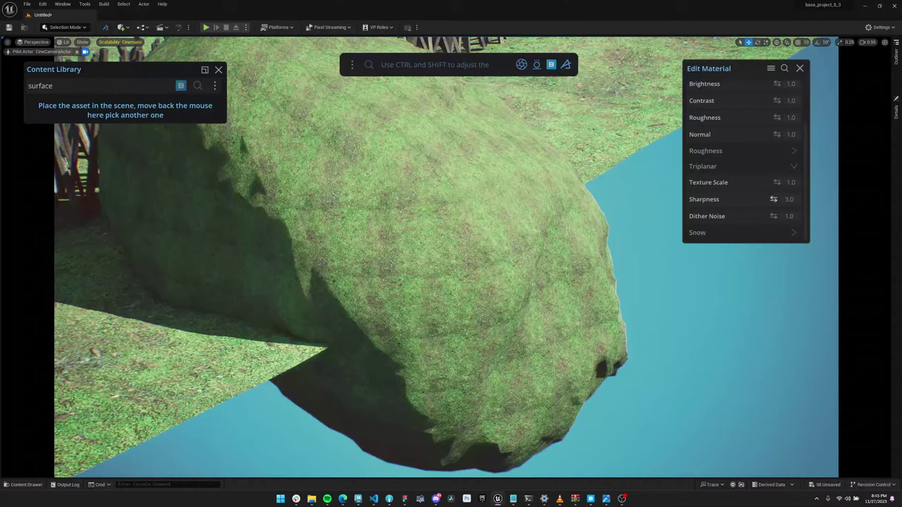
# - Set the triplanar Sharpness to 0.81 and Dither Noise to 1.5, and inspect the boulder's blended texture up close
pyautogui.moveTo(773, 199); pyautogui.dragTo(760, 217)
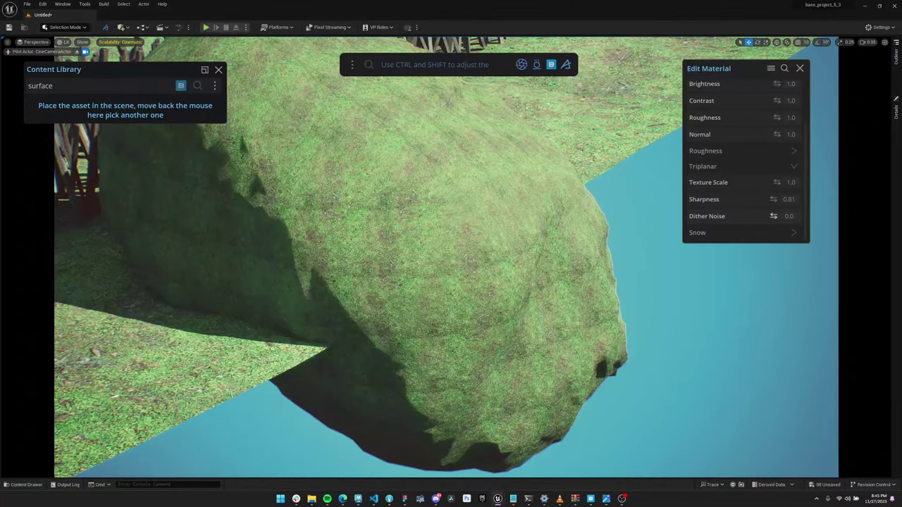
pyautogui.moveTo(782, 216); pyautogui.dragTo(784, 216)
pyautogui.moveTo(465, 267); pyautogui.dragTo(482, 256, button='right')
pyautogui.press('w')
pyautogui.press('w')
pyautogui.press('w')
pyautogui.press('s')
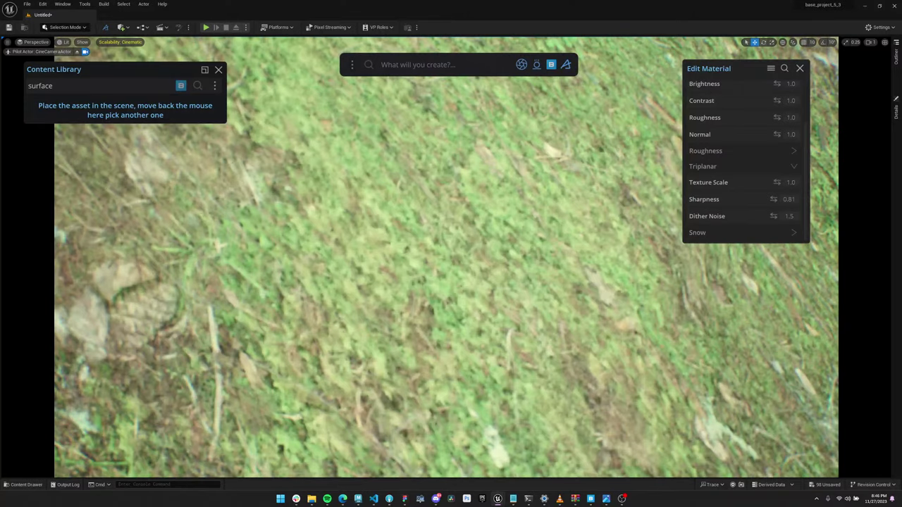
pyautogui.press('s')
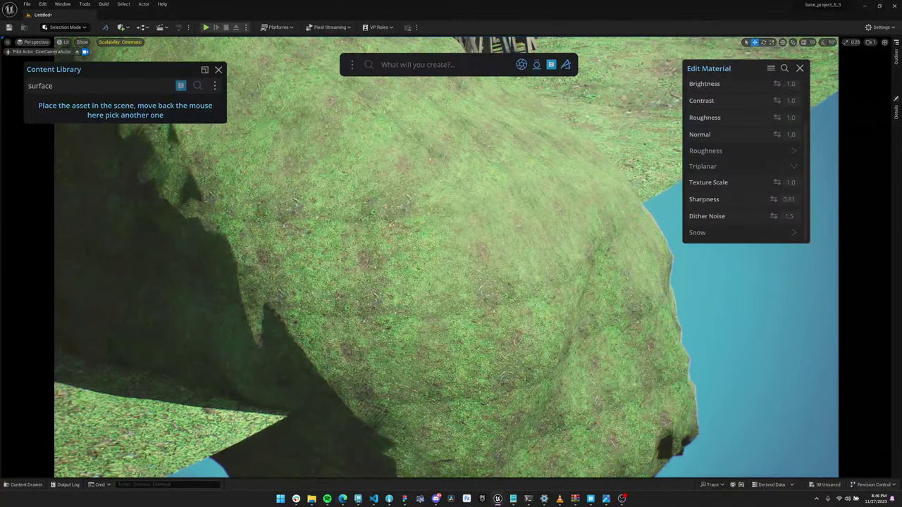
# - Switch back to YouTube Studio in the browser and check the livestream chat
pyautogui.click(343, 498)
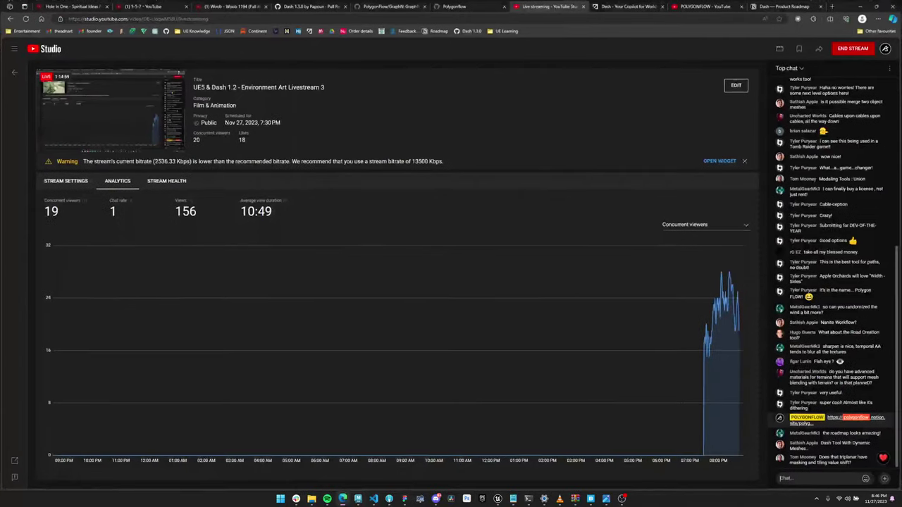